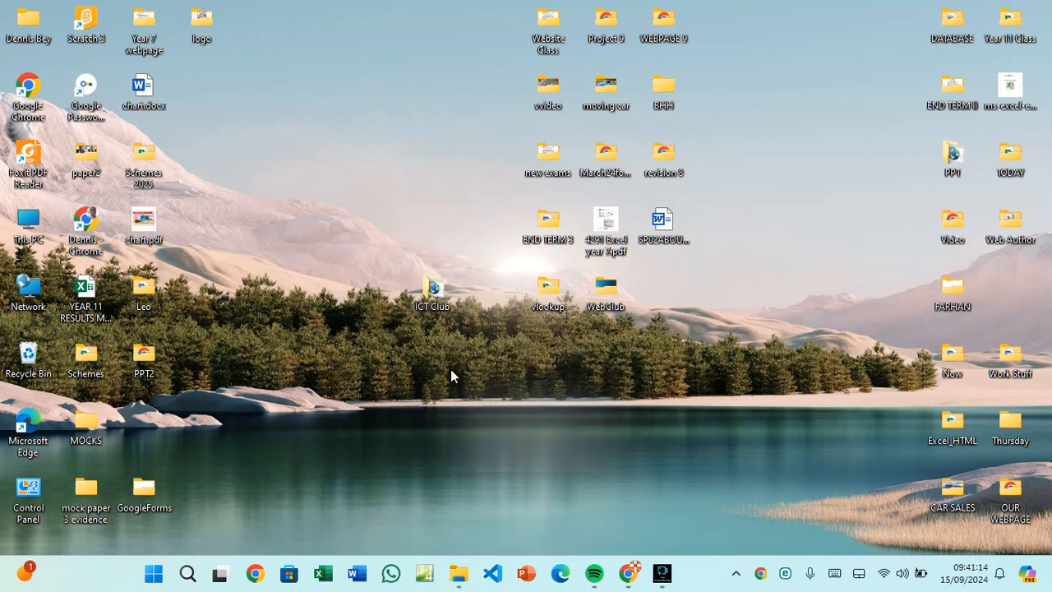
Launch Microsoft Access by searching for 'access' from the Windows taskbar.
click(188, 573)
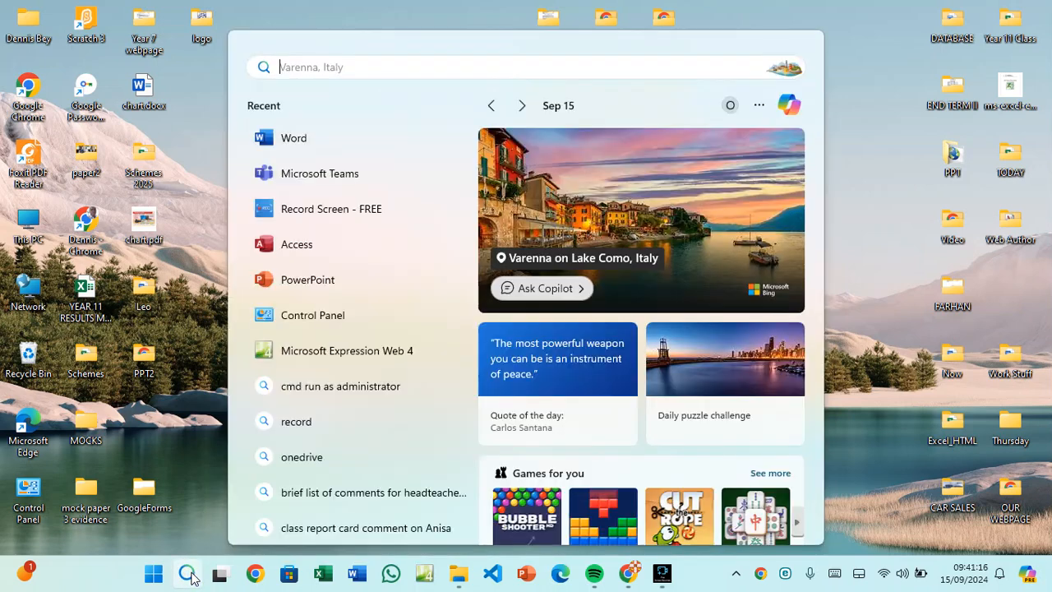
text(access)
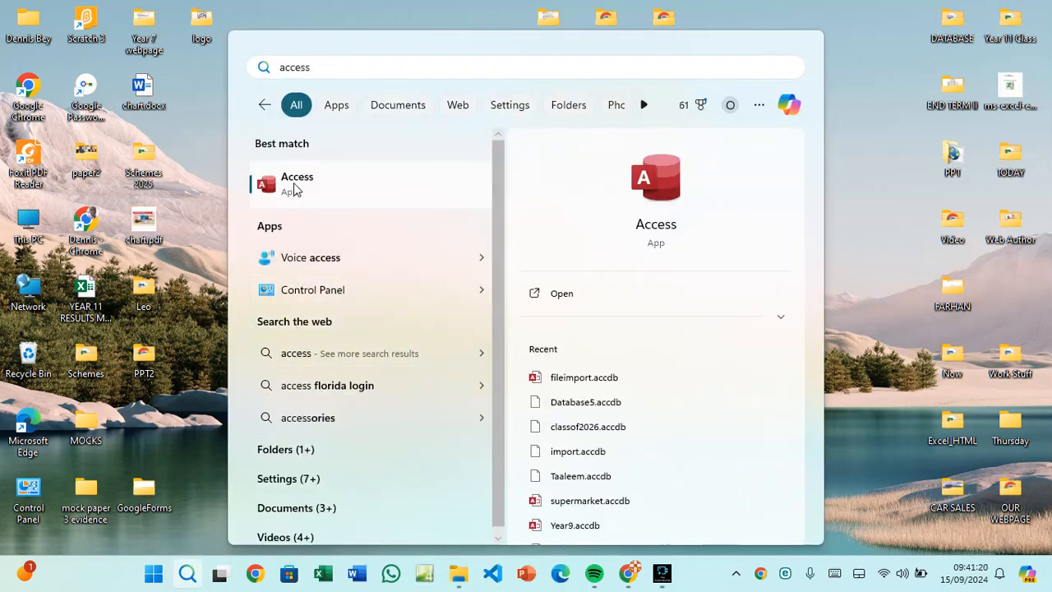
click(293, 187)
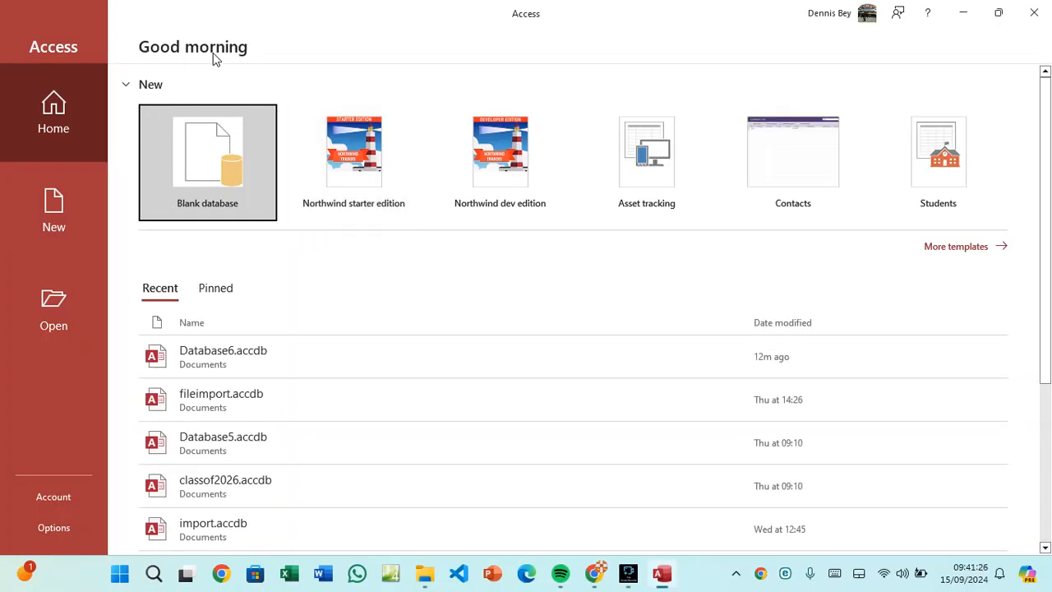
Create a blank database named 'tutorial' in place of the default Database7.accdb.
click(212, 159)
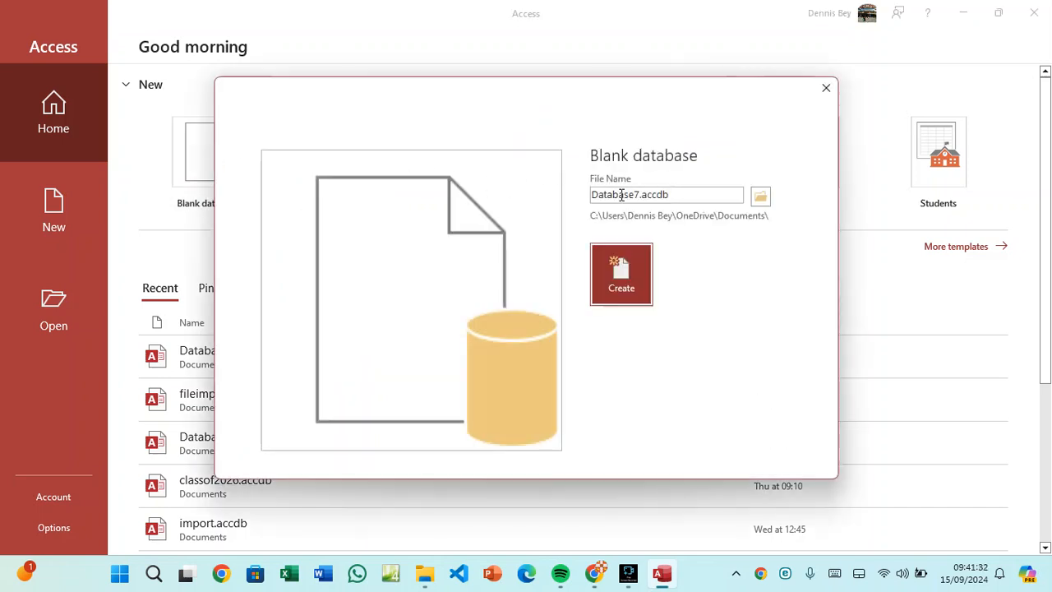
click(620, 194)
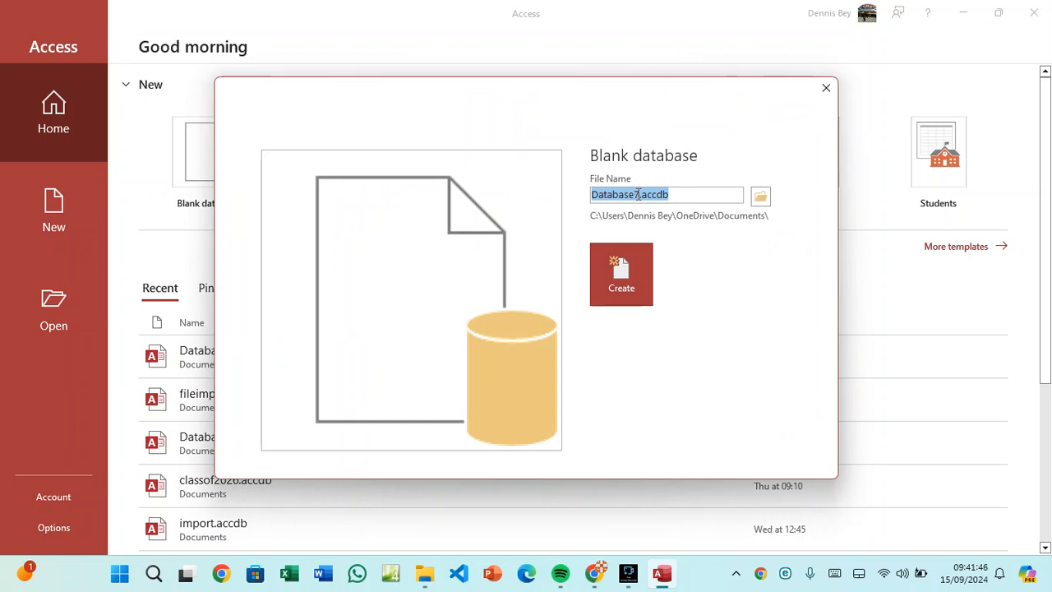
text(tuto)
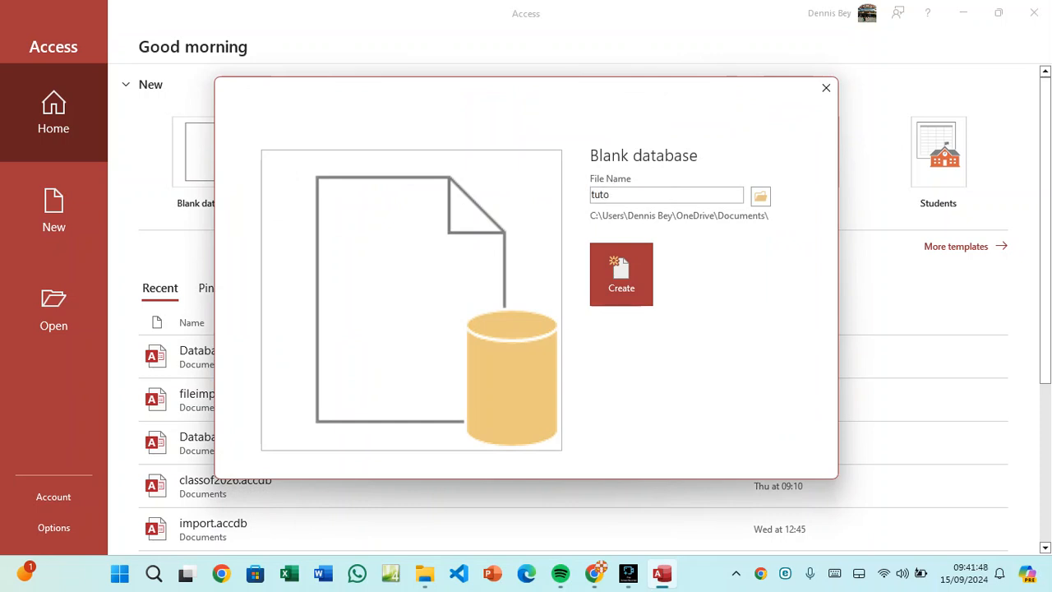
text(rial)
click(623, 298)
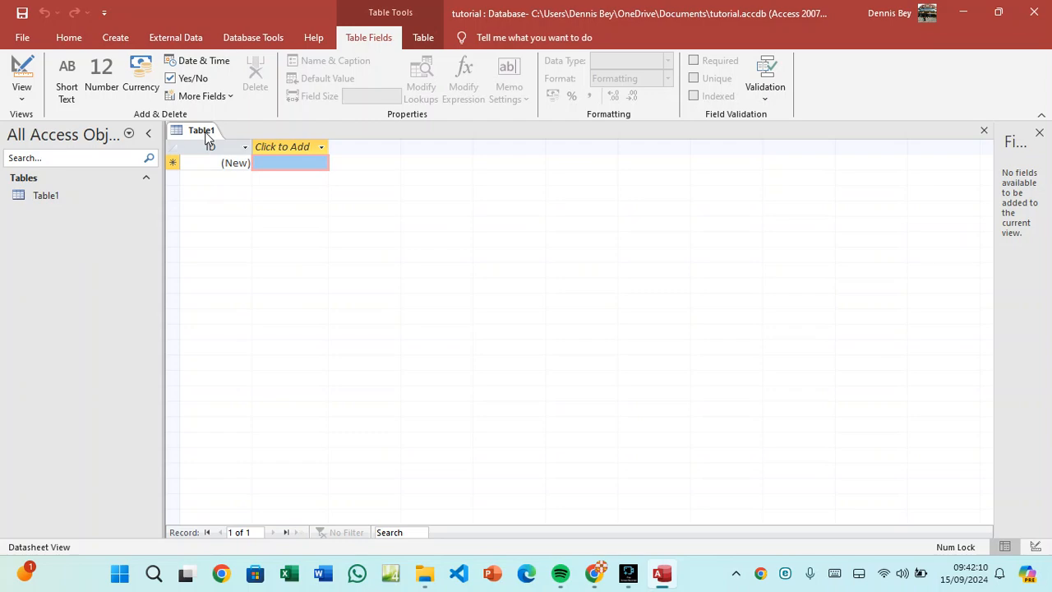
Minimise Access and load the tiny.cc site in Chrome.
click(962, 14)
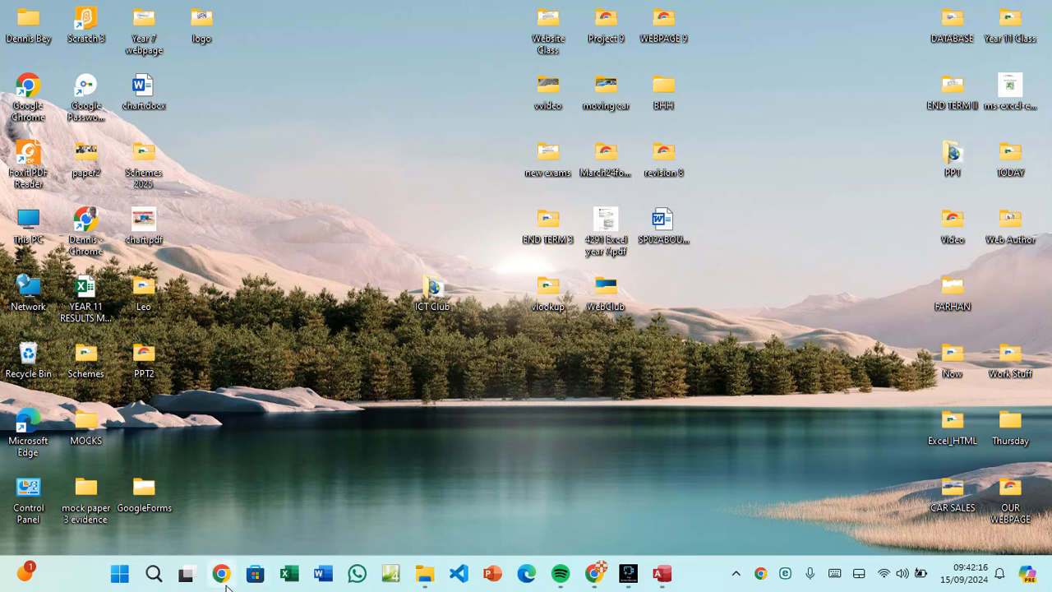
click(597, 582)
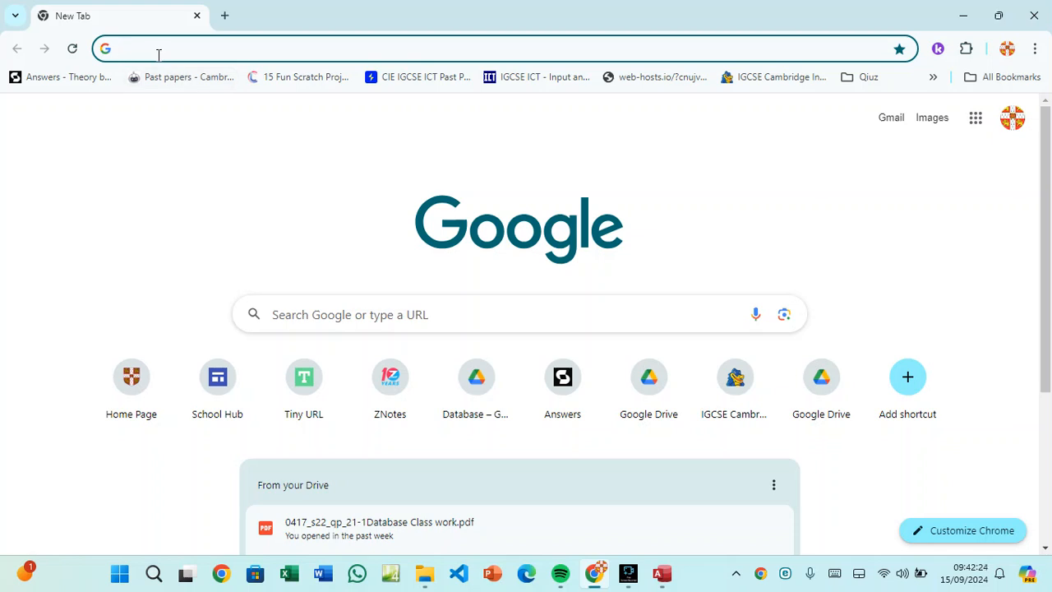
text(tiny)
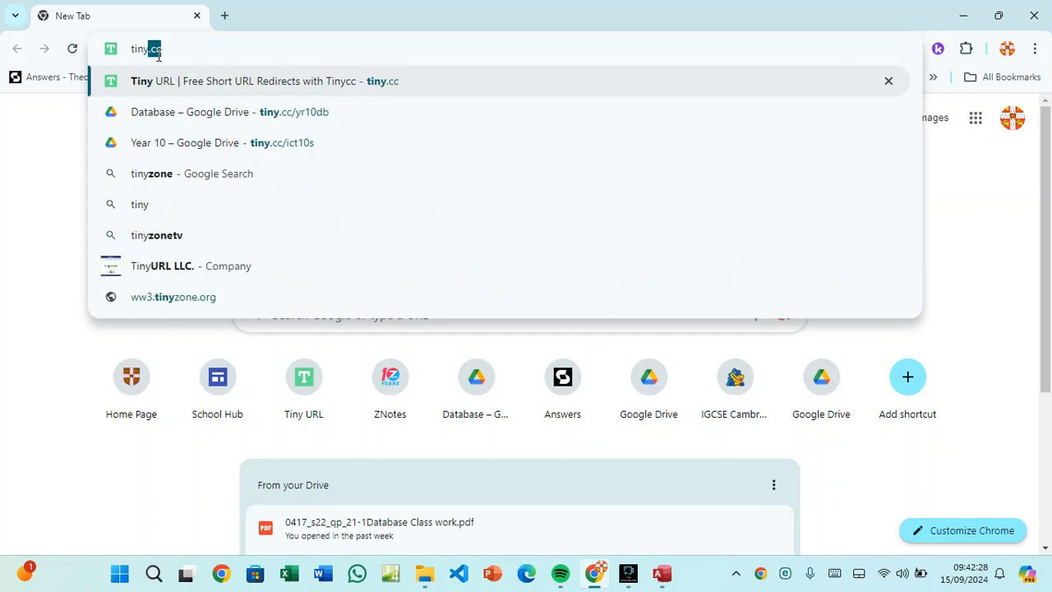
text(.cc)
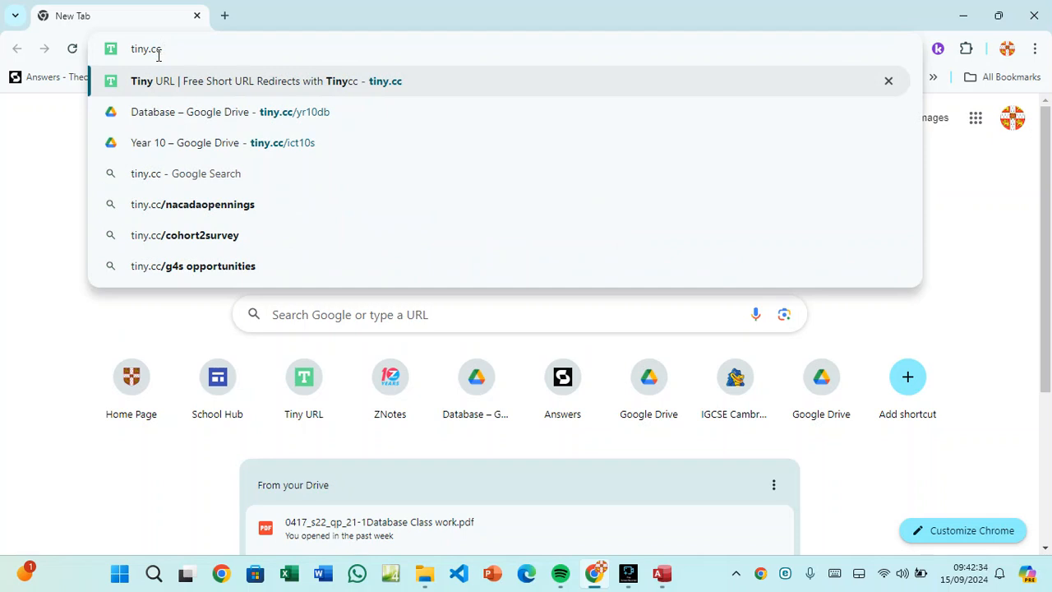
key(Return)
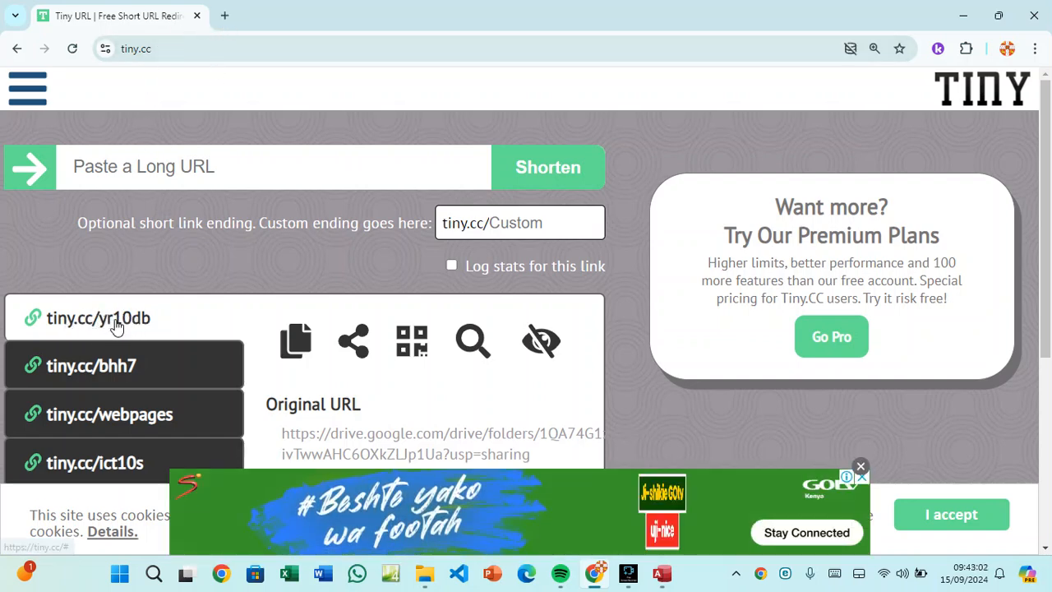
click(224, 15)
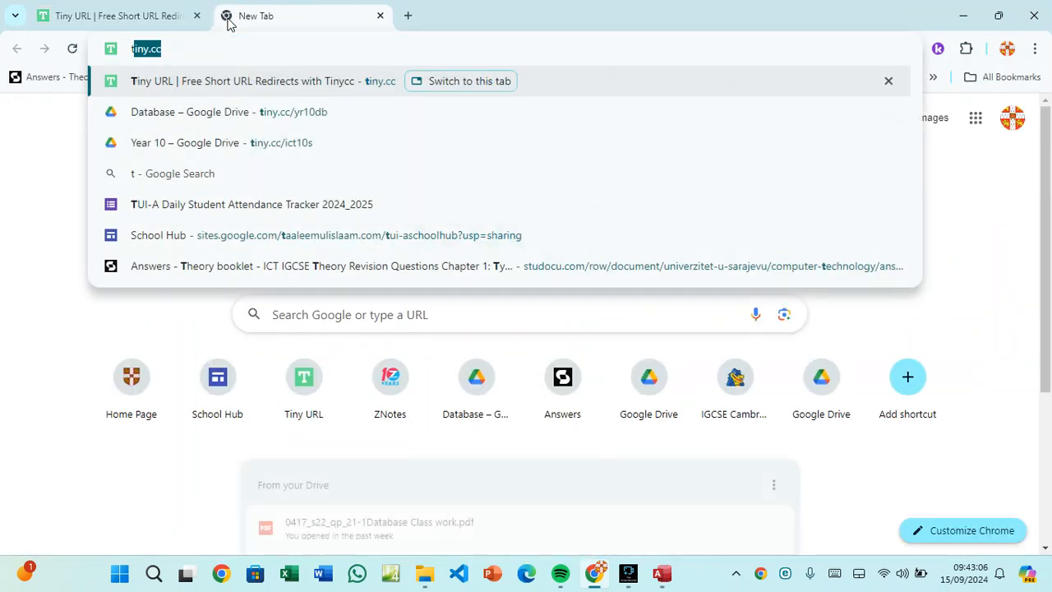
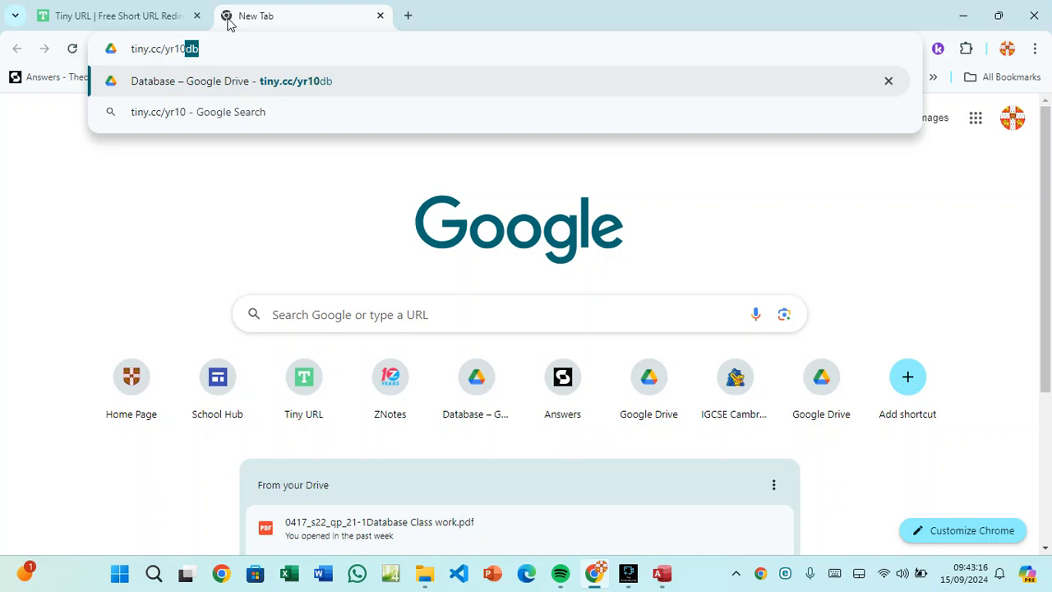
key(Return)
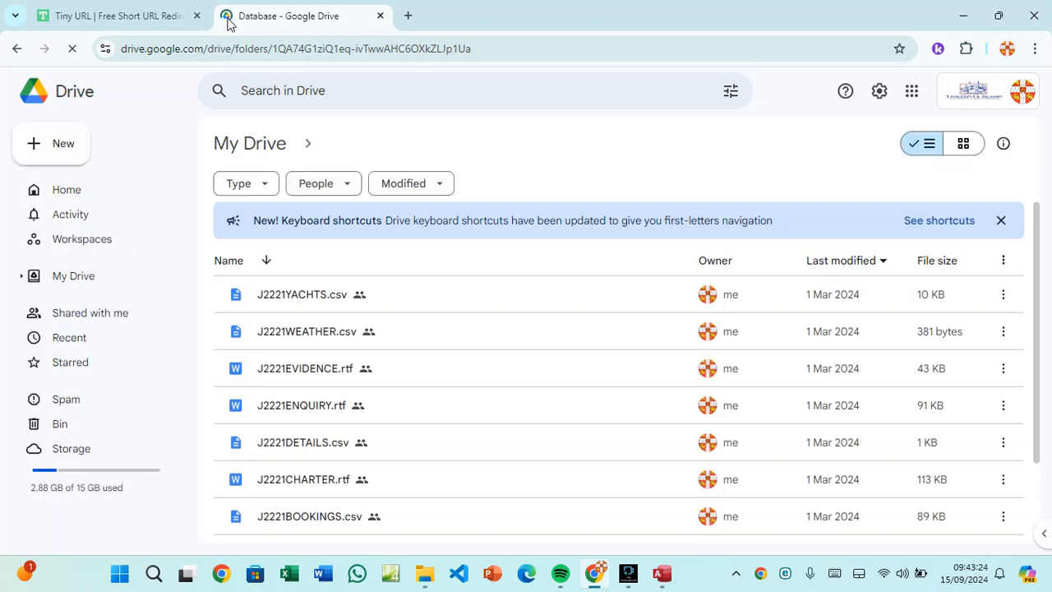
scroll(304, 353, down, 2)
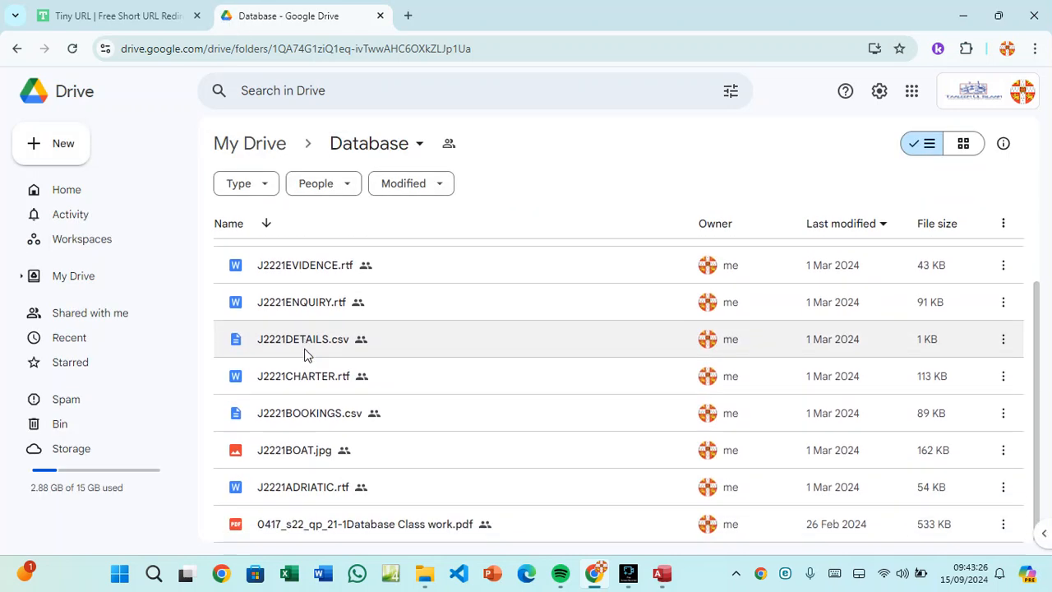
scroll(304, 354, up, 2)
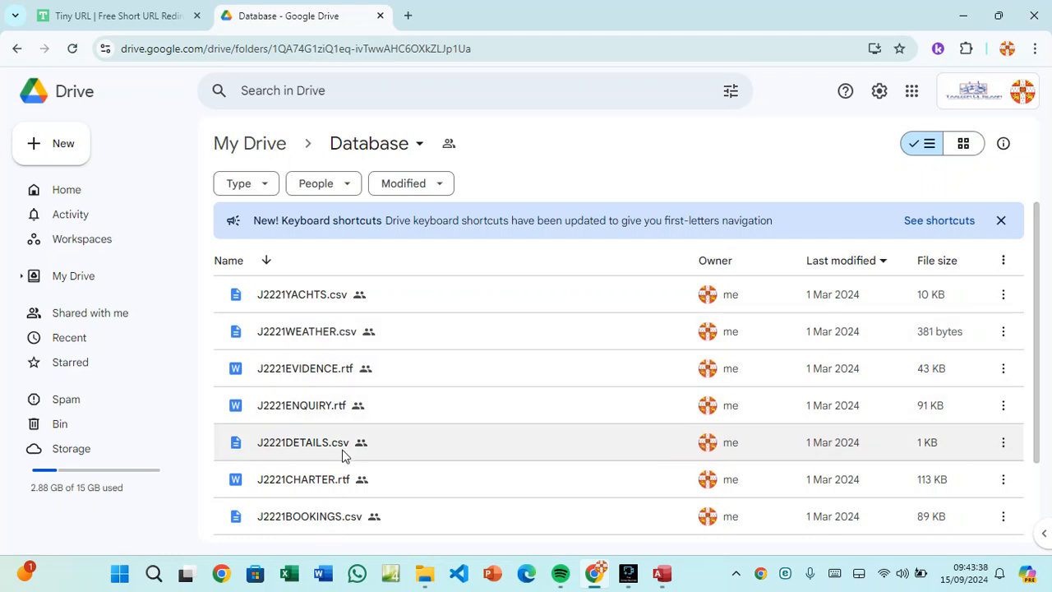
scroll(344, 456, down, 3)
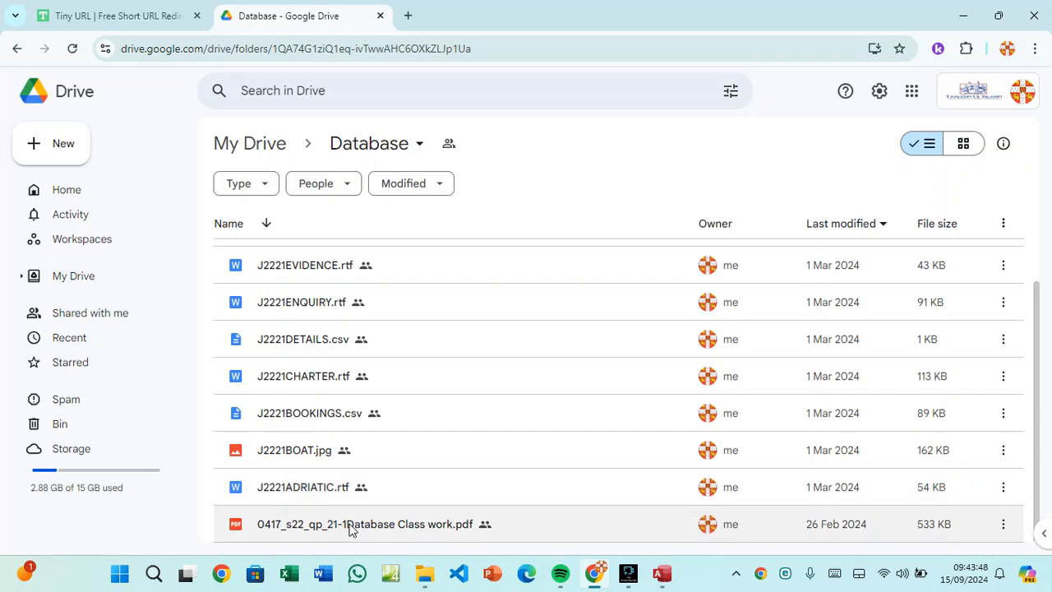
click(370, 525)
double_click(371, 524)
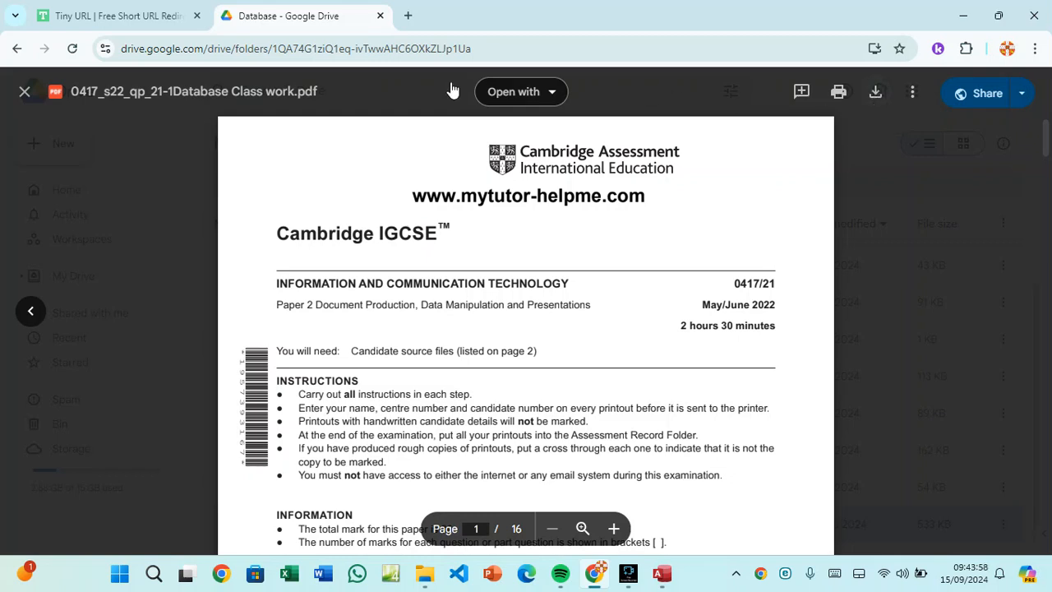
scroll(552, 359, down, 10)
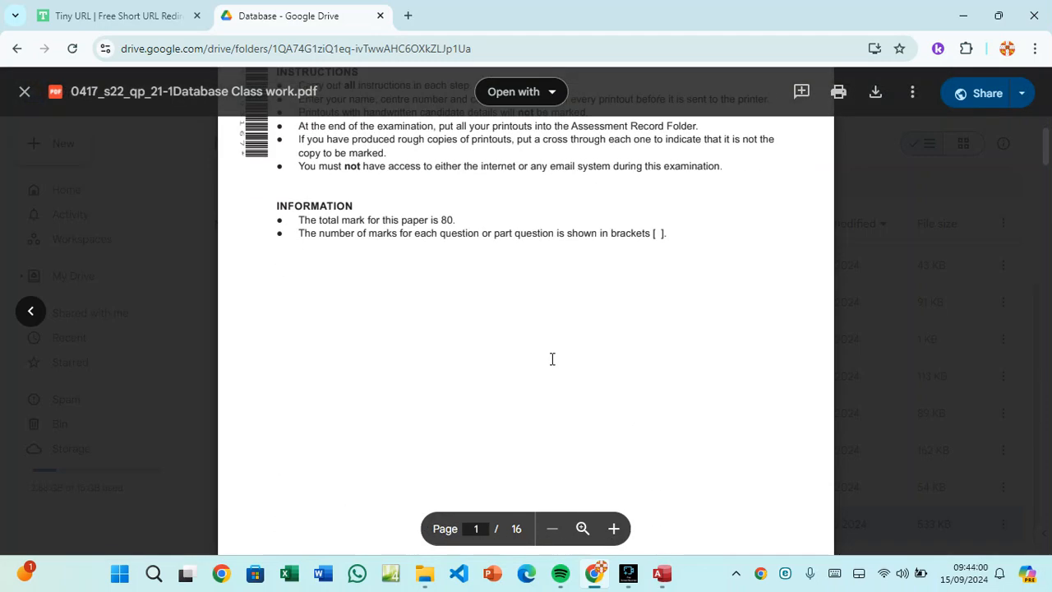
scroll(552, 359, down, 3)
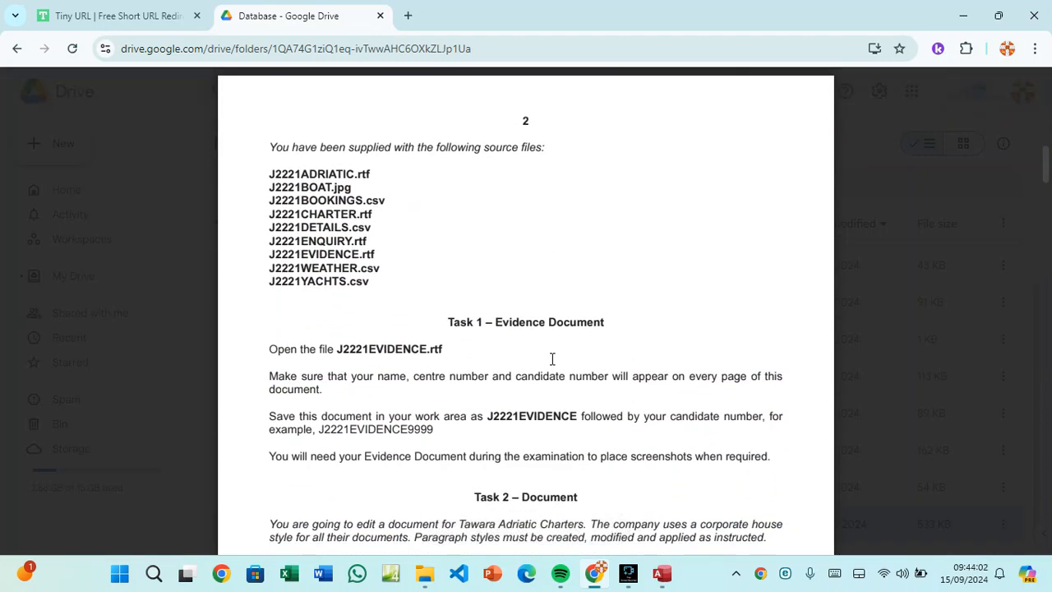
scroll(552, 359, up, 12)
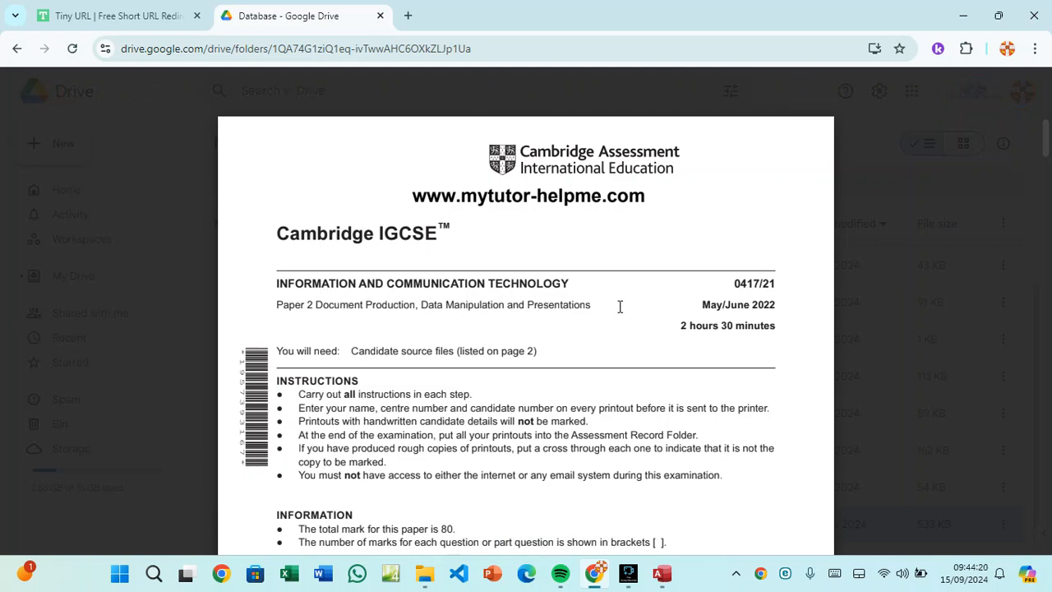
drag(416, 305, 451, 306)
click(492, 301)
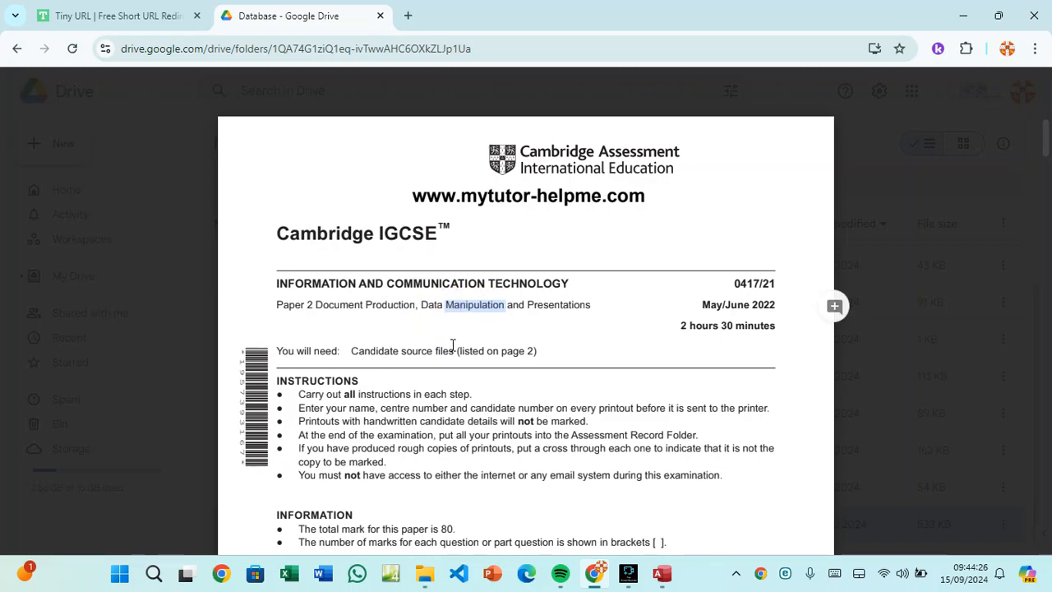
scroll(452, 347, down, 8)
scroll(452, 351, down, 5)
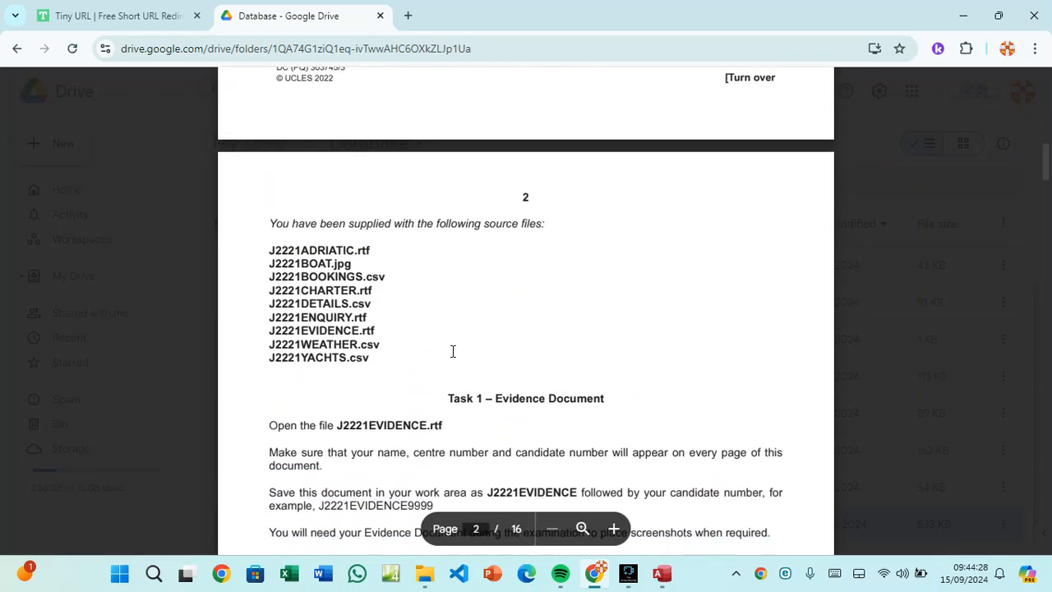
scroll(452, 351, down, 10)
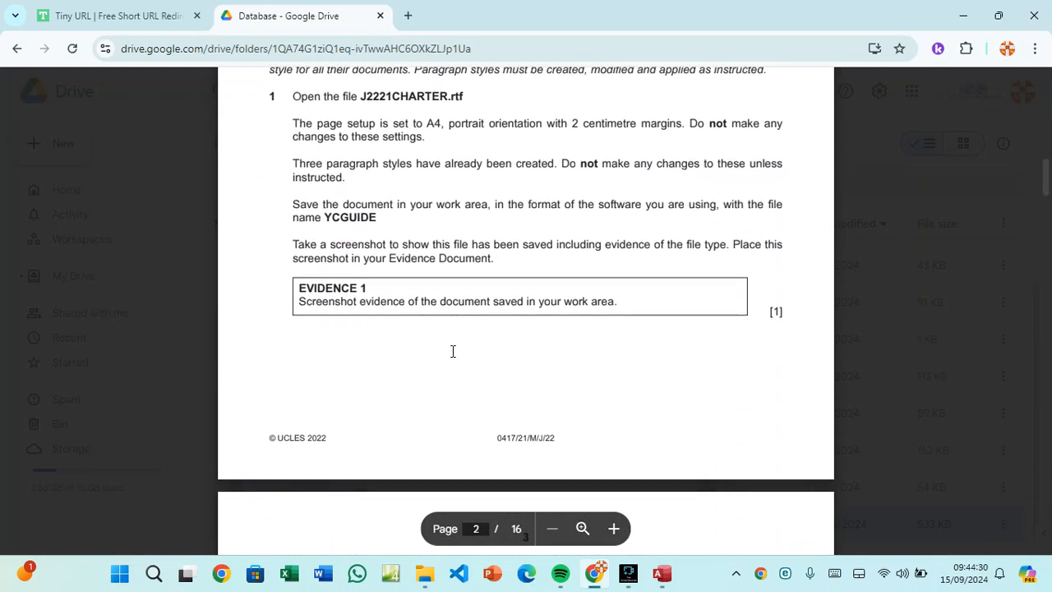
scroll(452, 351, down, 15)
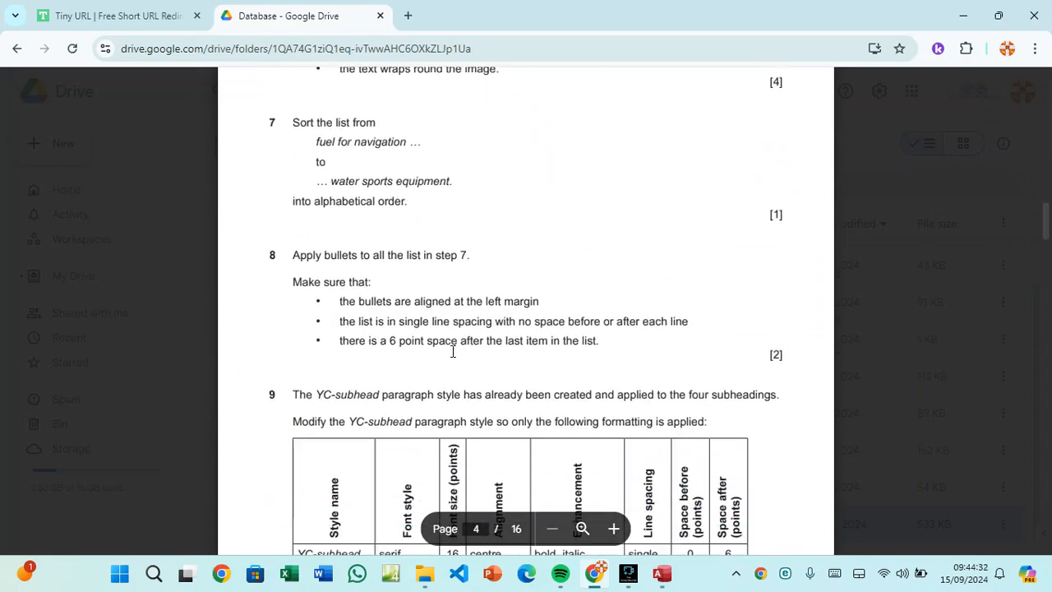
scroll(452, 351, down, 8)
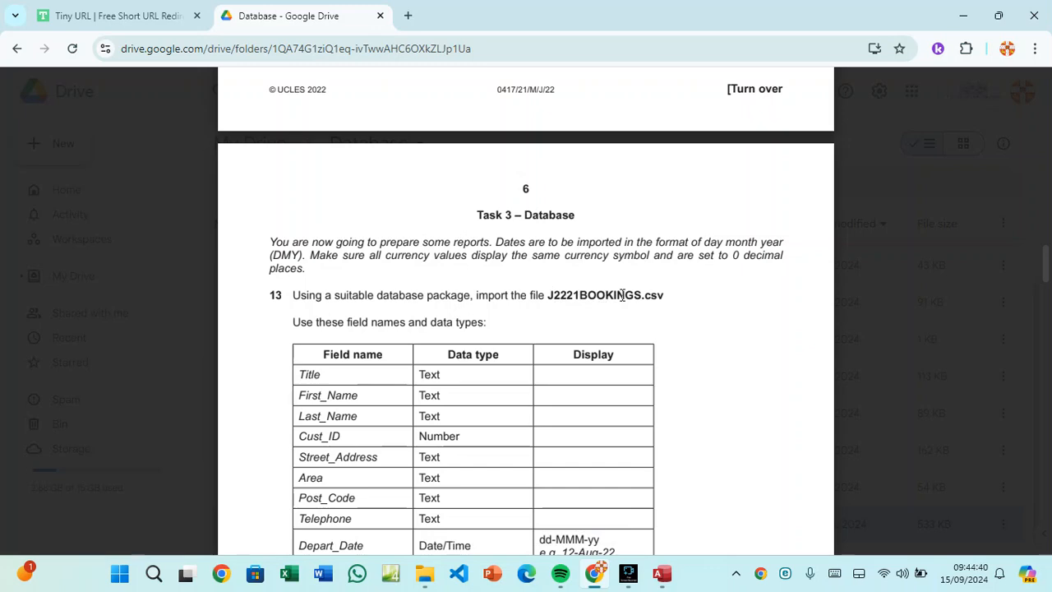
scroll(649, 304, down, 10)
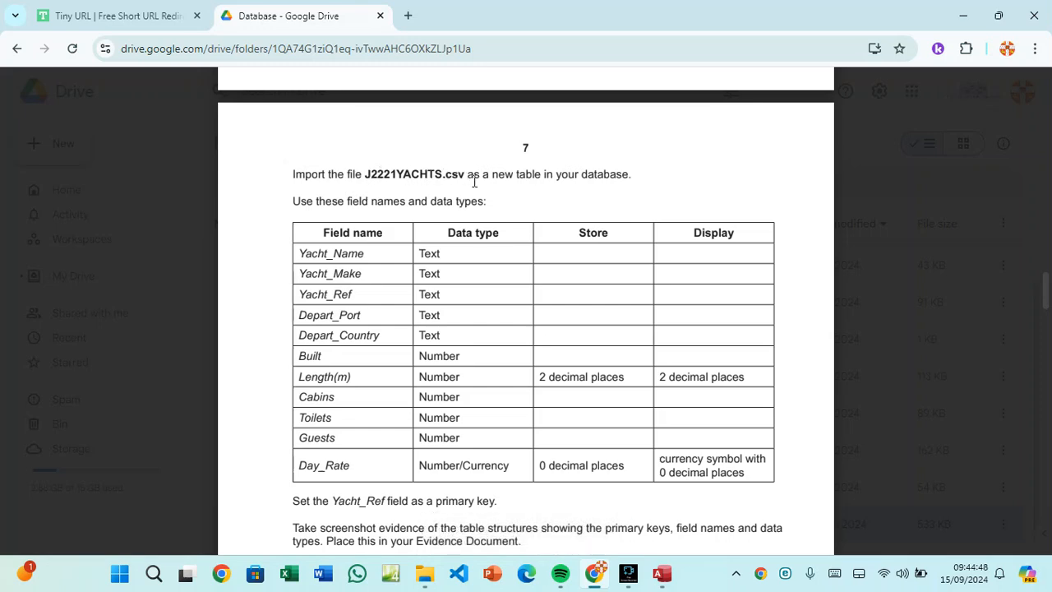
scroll(450, 183, up, 10)
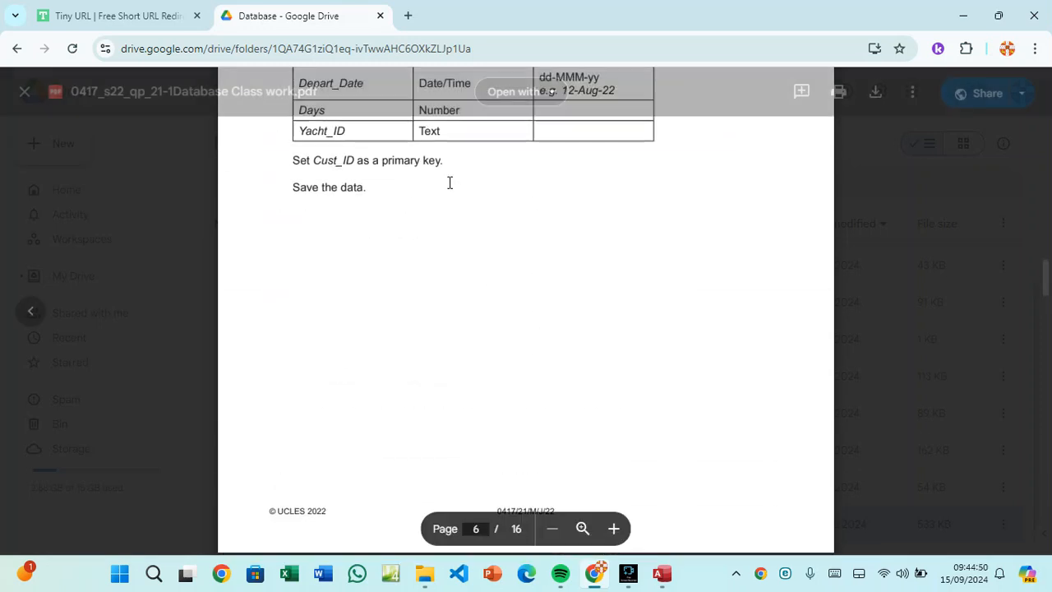
scroll(451, 193, up, 5)
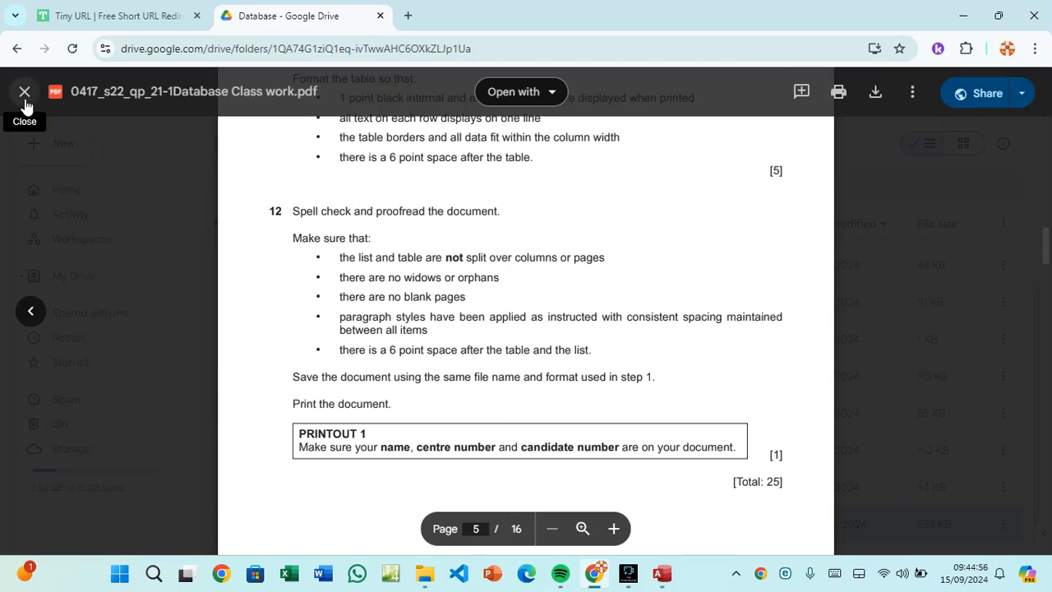
click(25, 101)
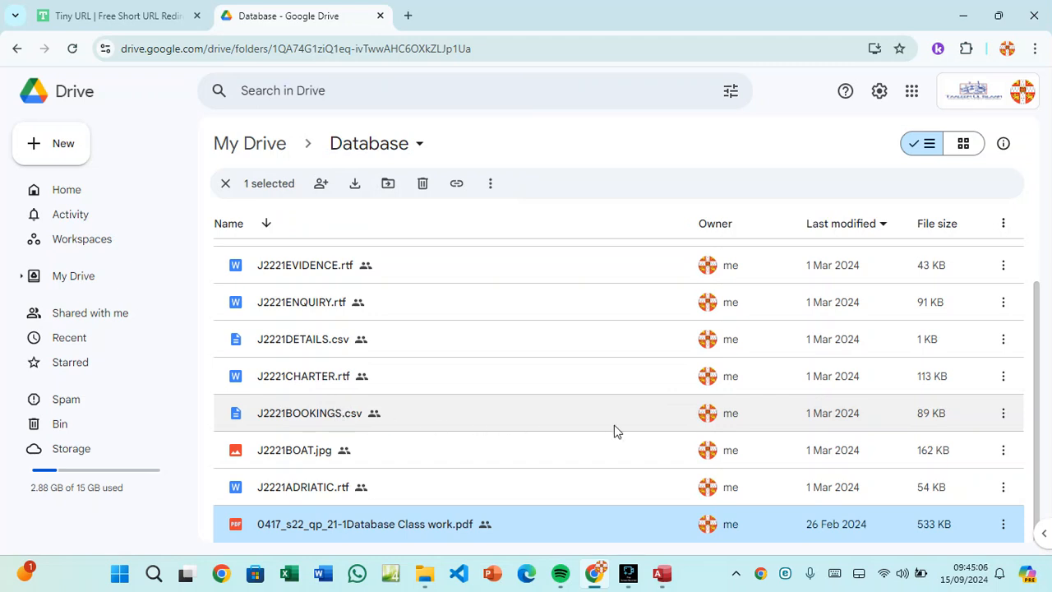
Check the action menus for J2221BOOKINGS.csv and J2221YACHTS.csv, then minimise Chrome.
click(1003, 413)
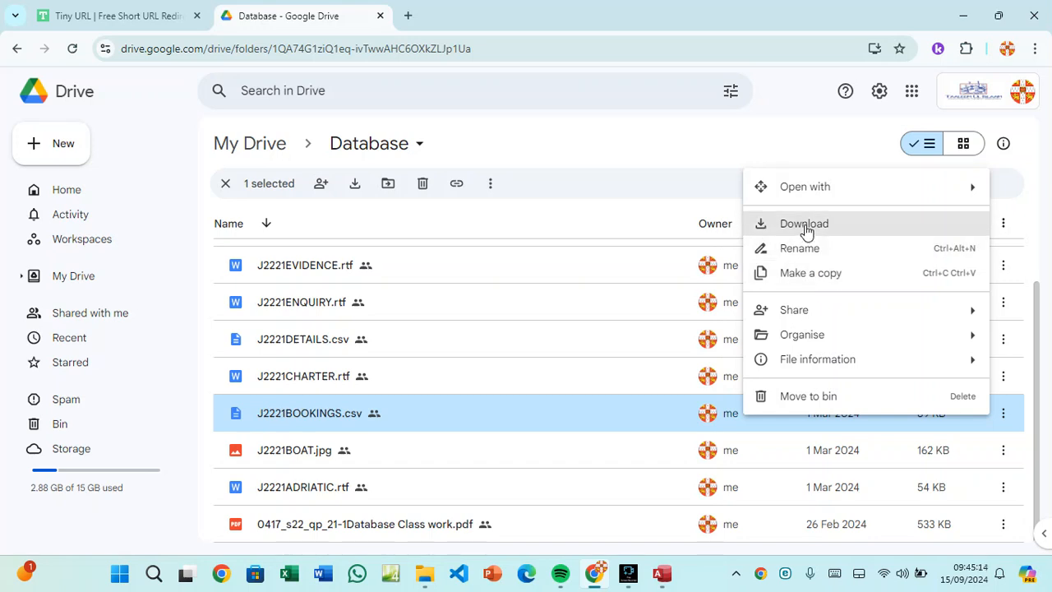
click(667, 218)
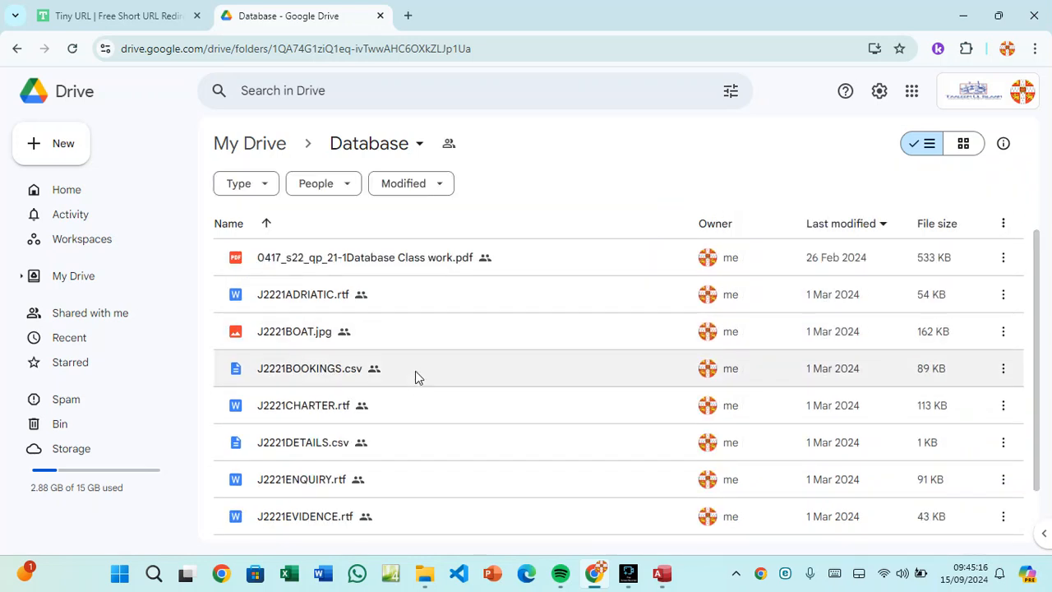
scroll(341, 441, down, 2)
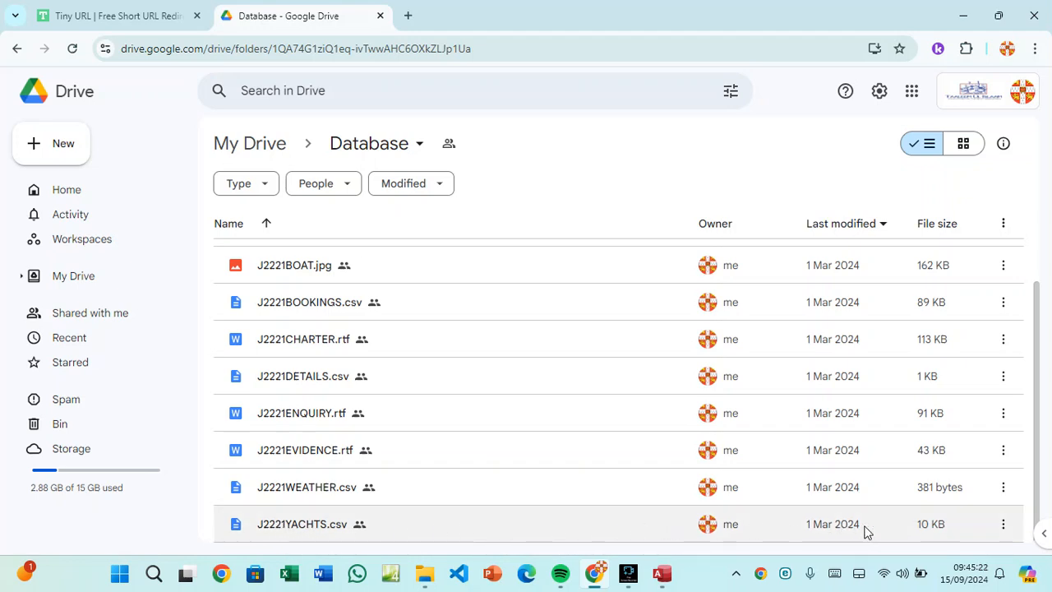
click(1005, 527)
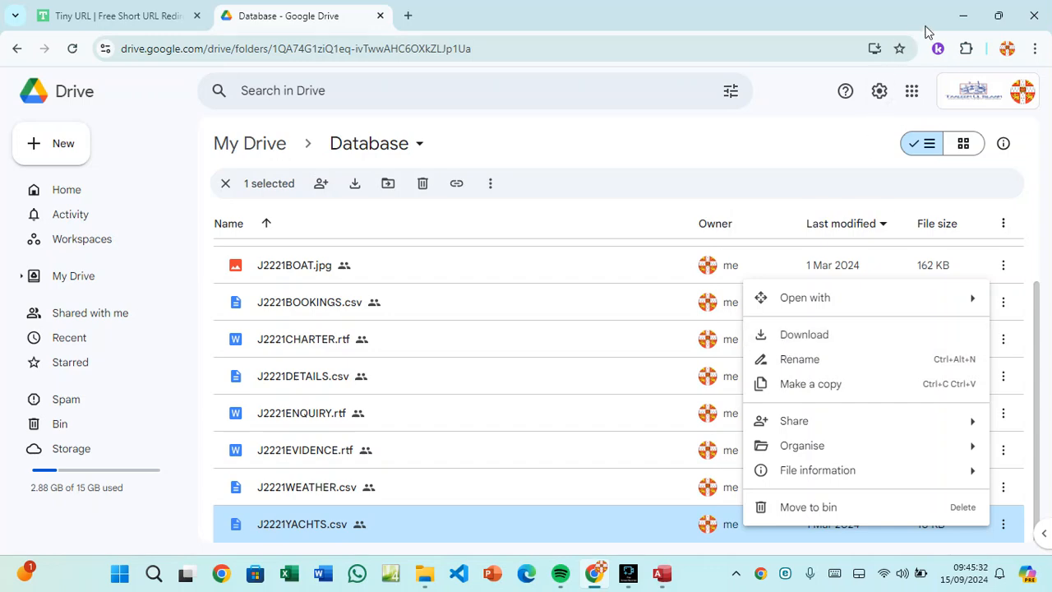
click(960, 15)
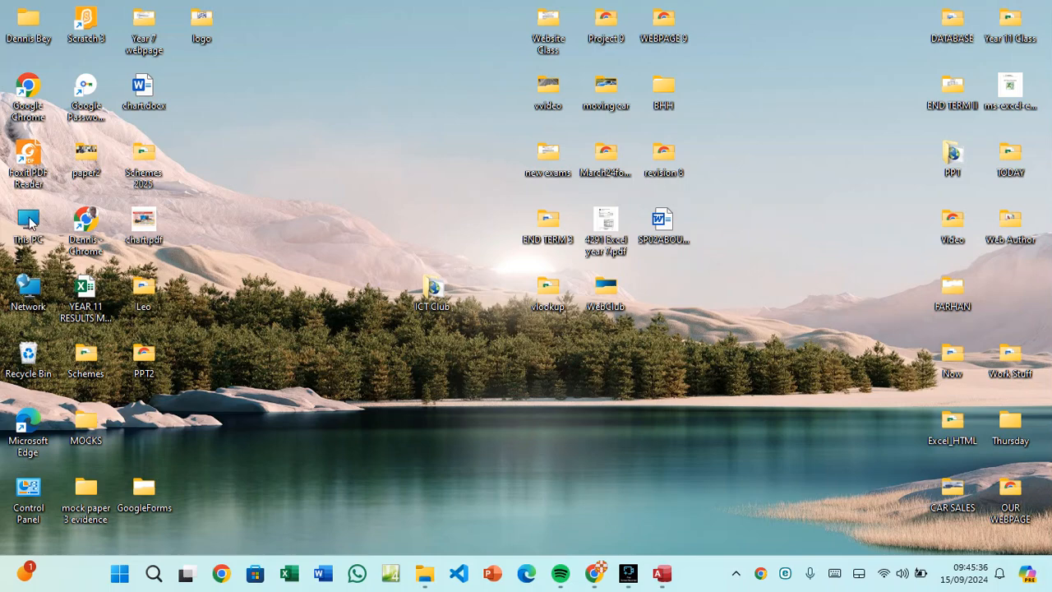
Open This PC in File Explorer and go to the Downloads folder.
double_click(30, 226)
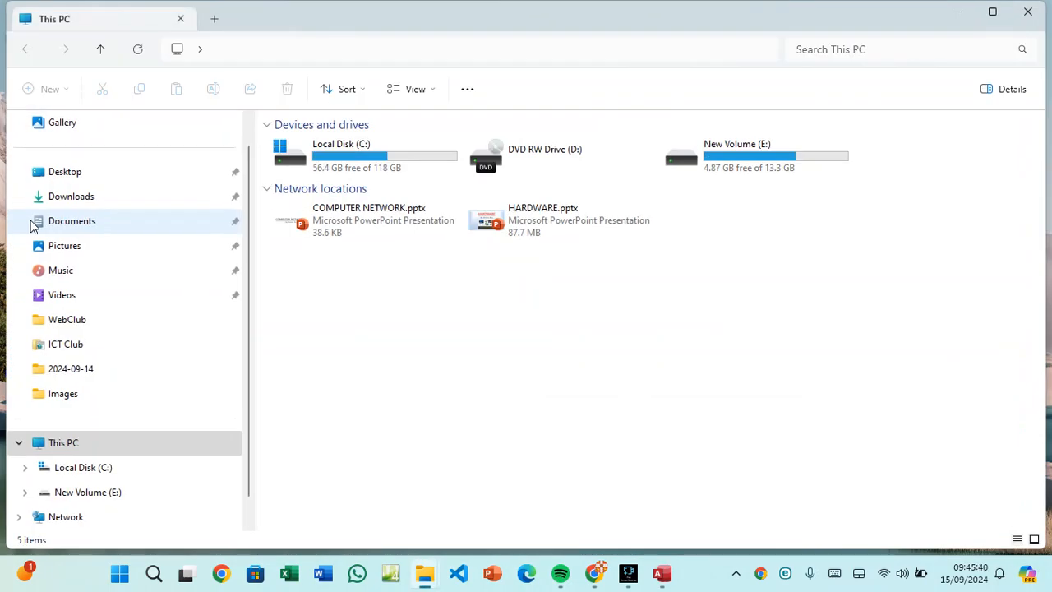
click(74, 199)
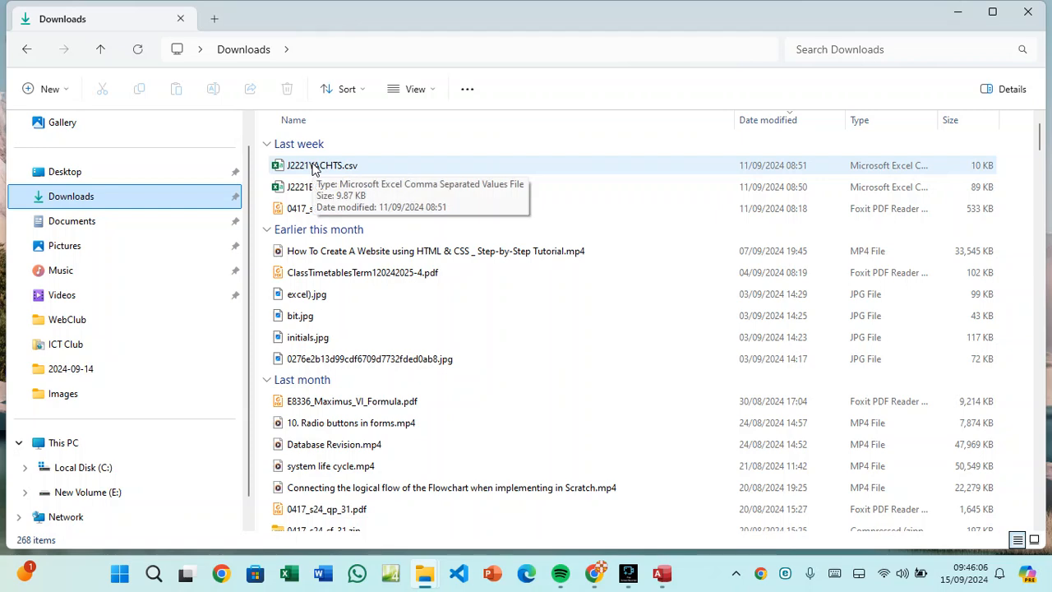
Open the 0417 question paper in Foxit and scroll to Task 3 – Database on page 6.
double_click(318, 208)
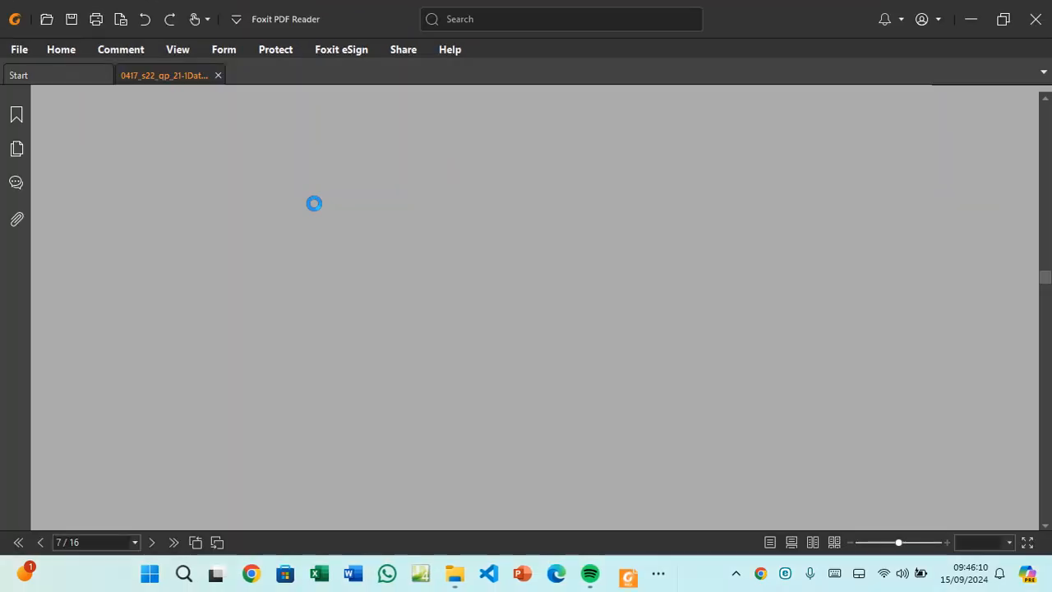
scroll(430, 269, up, 2)
scroll(429, 269, up, 15)
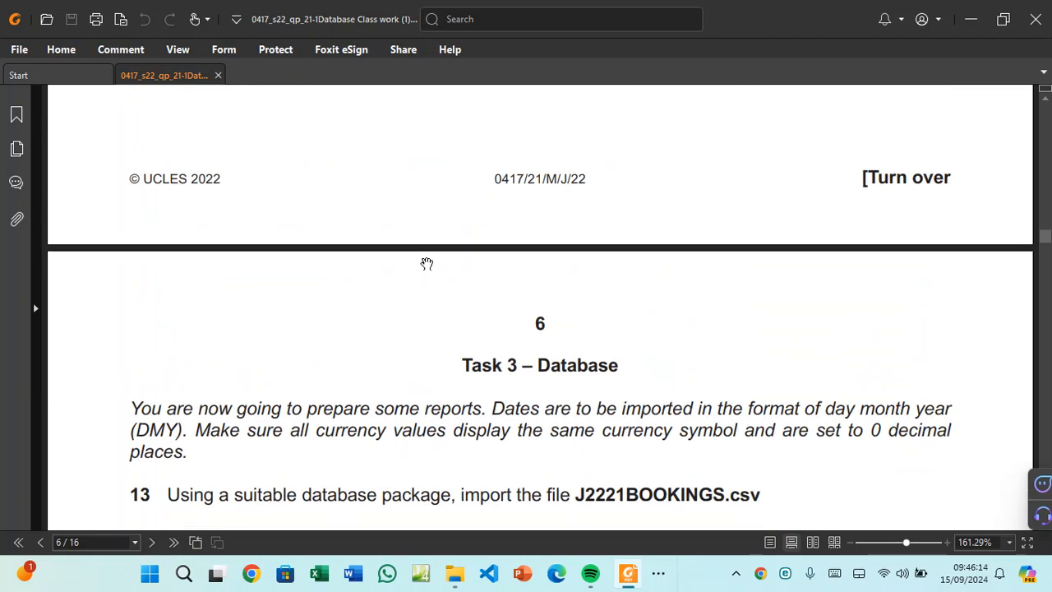
scroll(425, 258, down, 4)
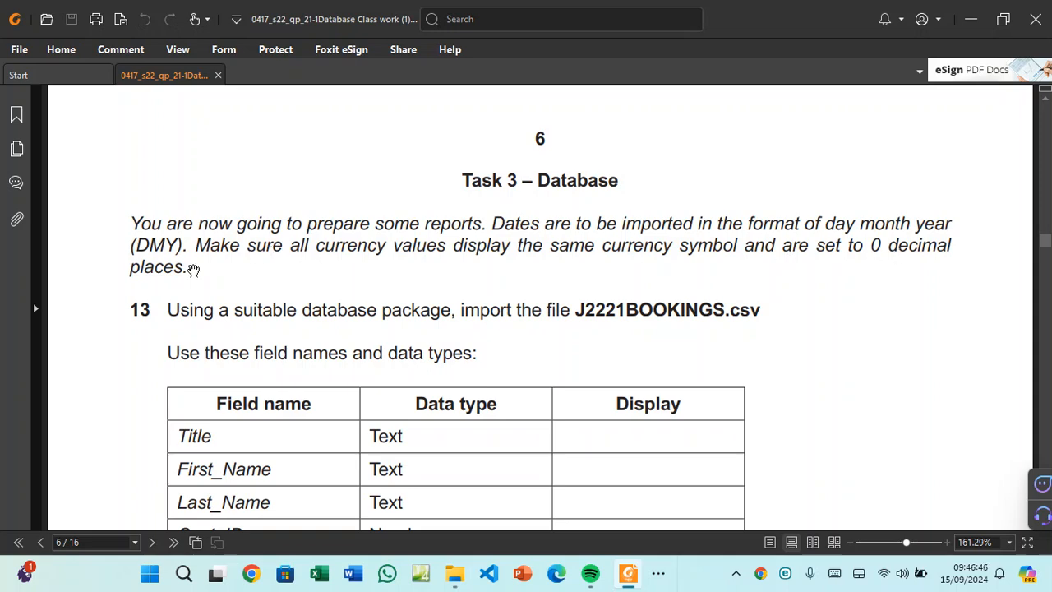
scroll(193, 270, down, 3)
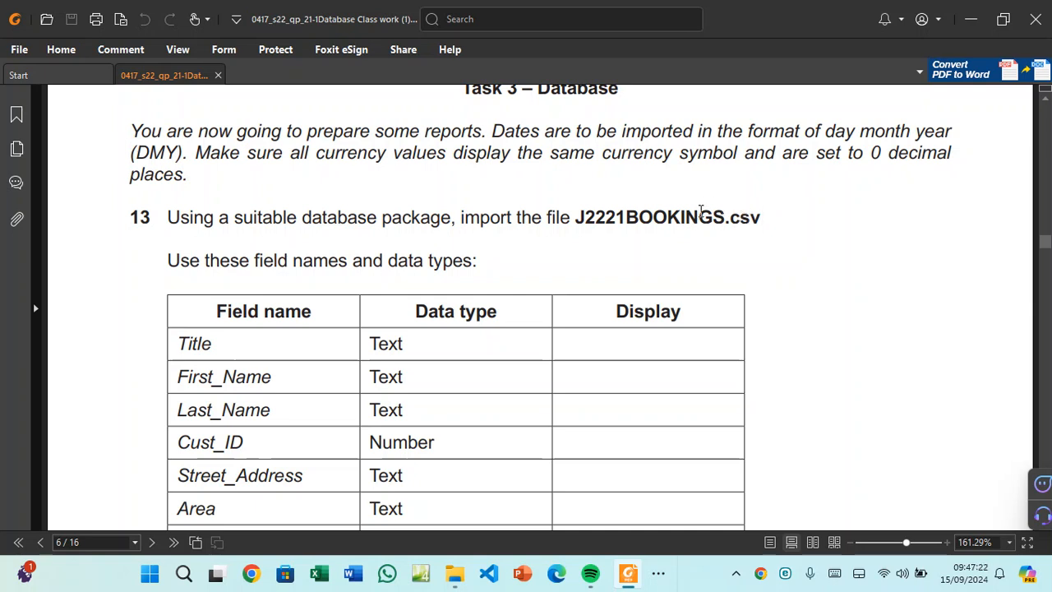
scroll(700, 212, down, 1)
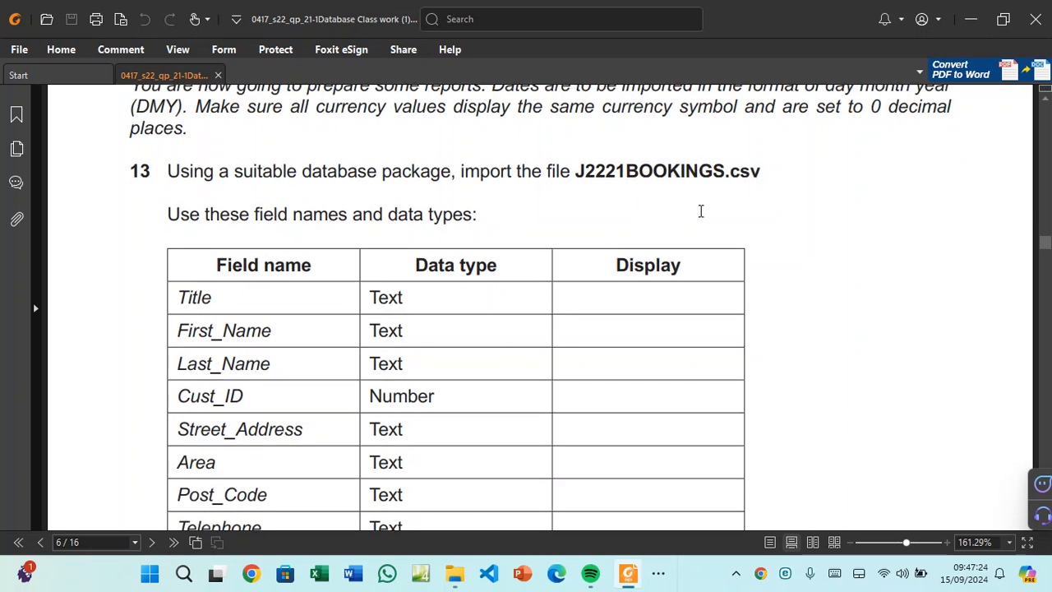
scroll(700, 211, down, 1)
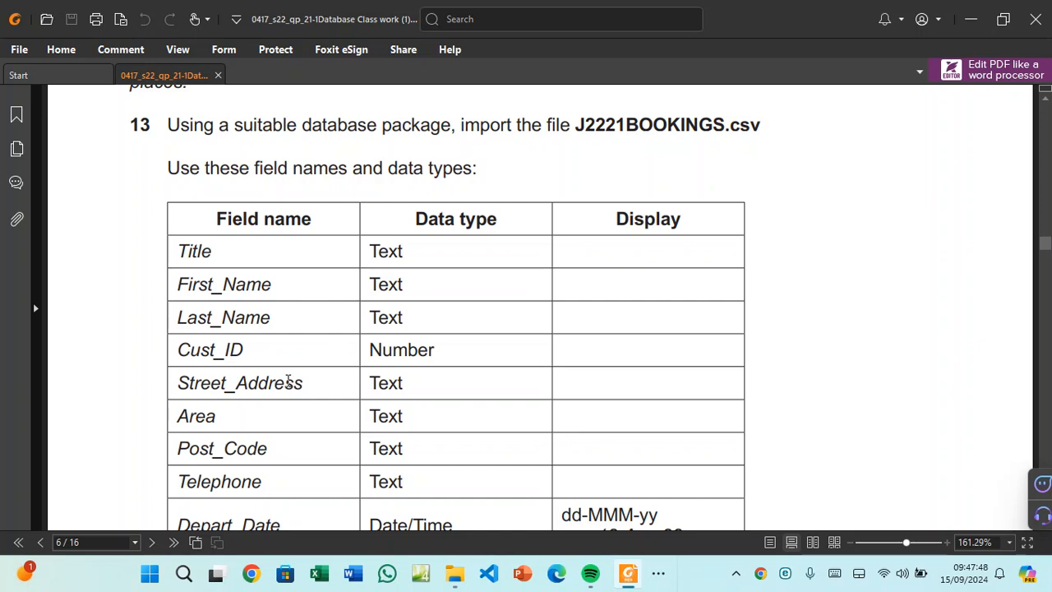
scroll(383, 374, down, 1)
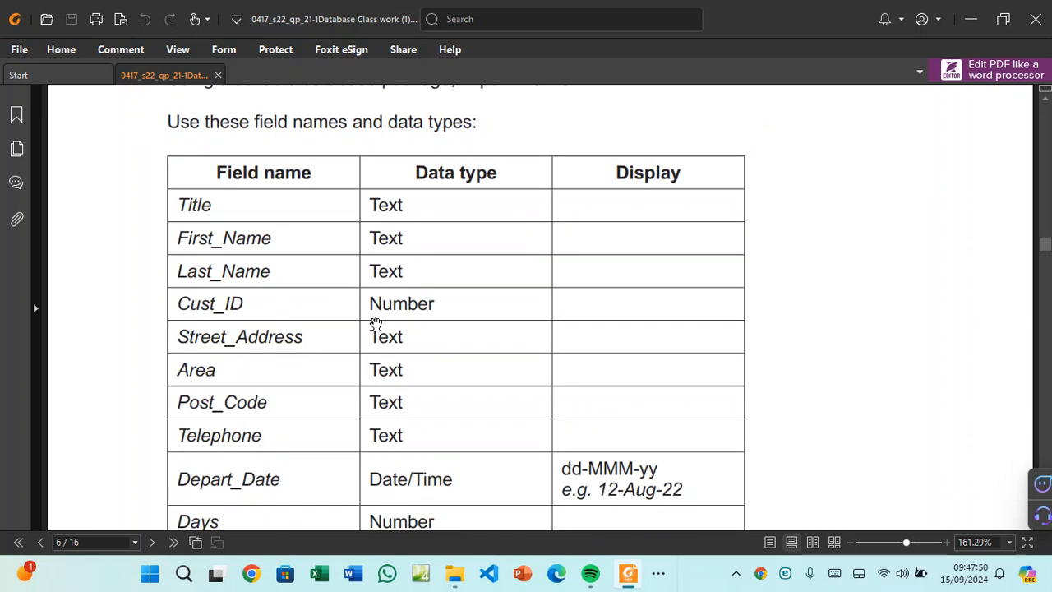
scroll(382, 314, down, 1)
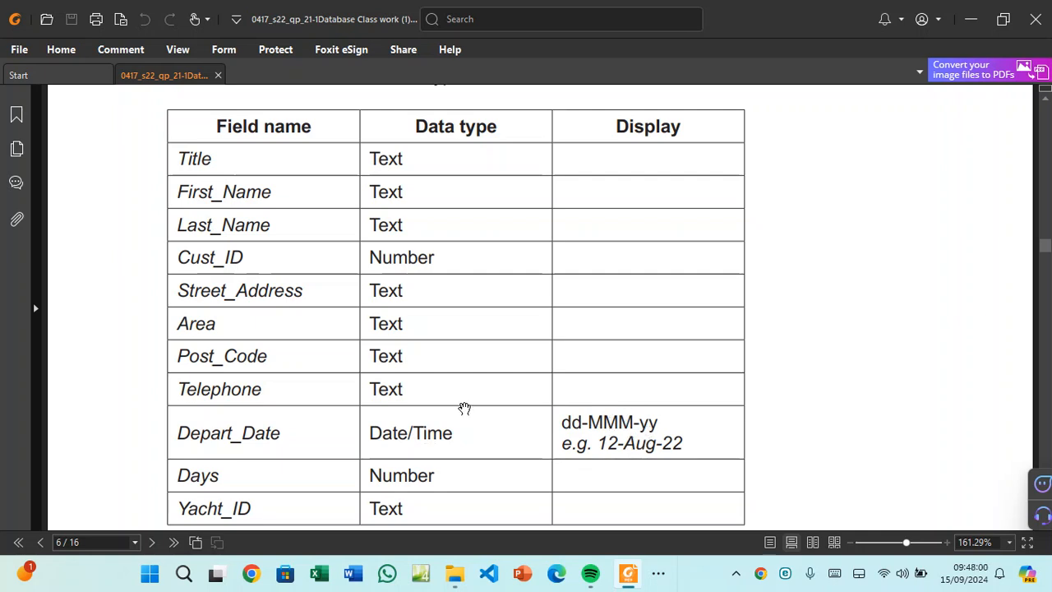
scroll(461, 407, down, 1)
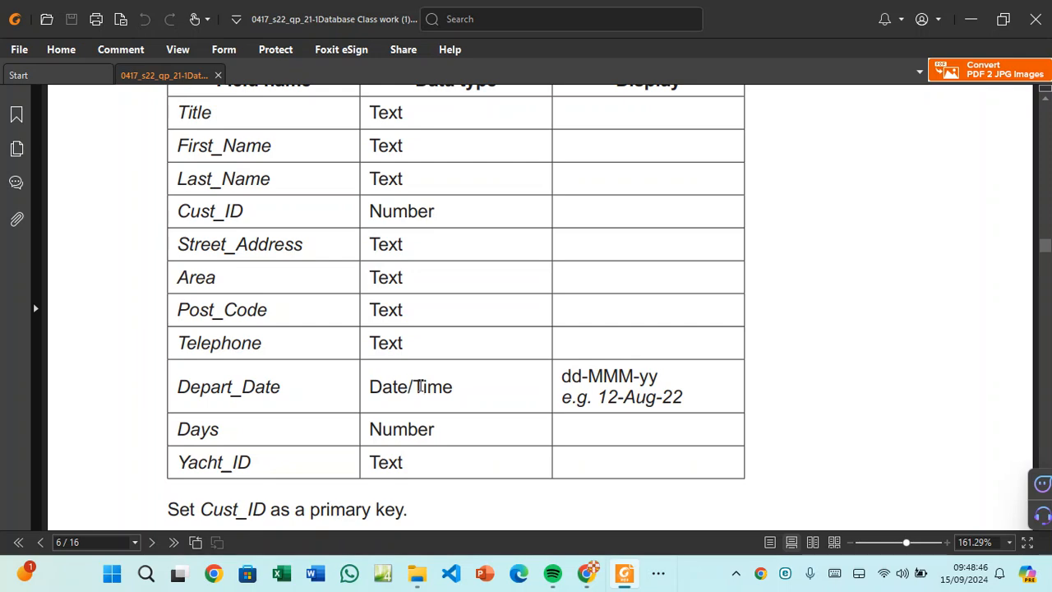
scroll(421, 384, up, 4)
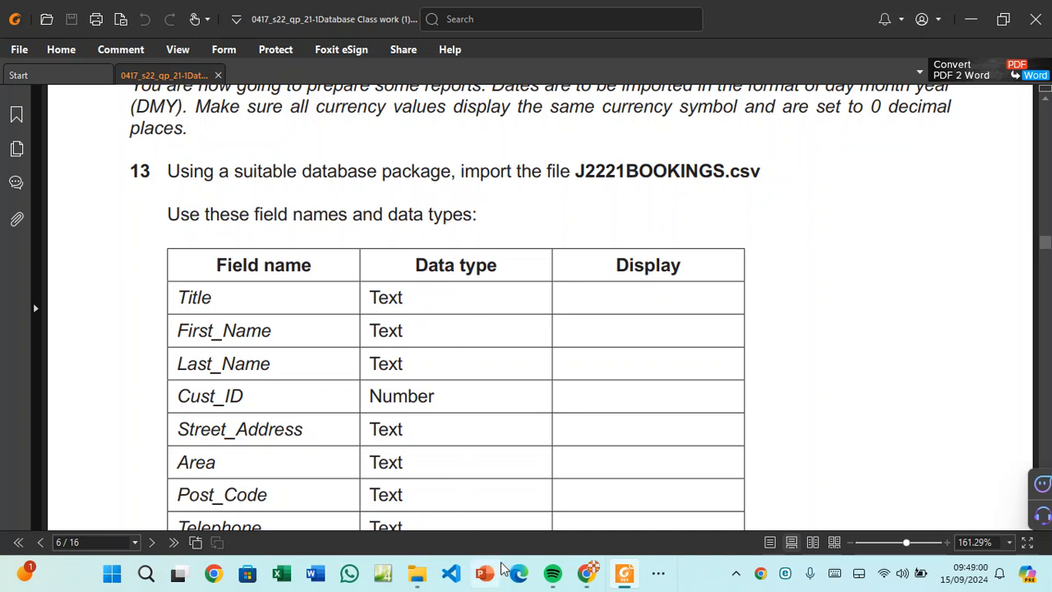
Unpin Visual Studio Code and PowerPoint from the taskbar.
click(659, 577)
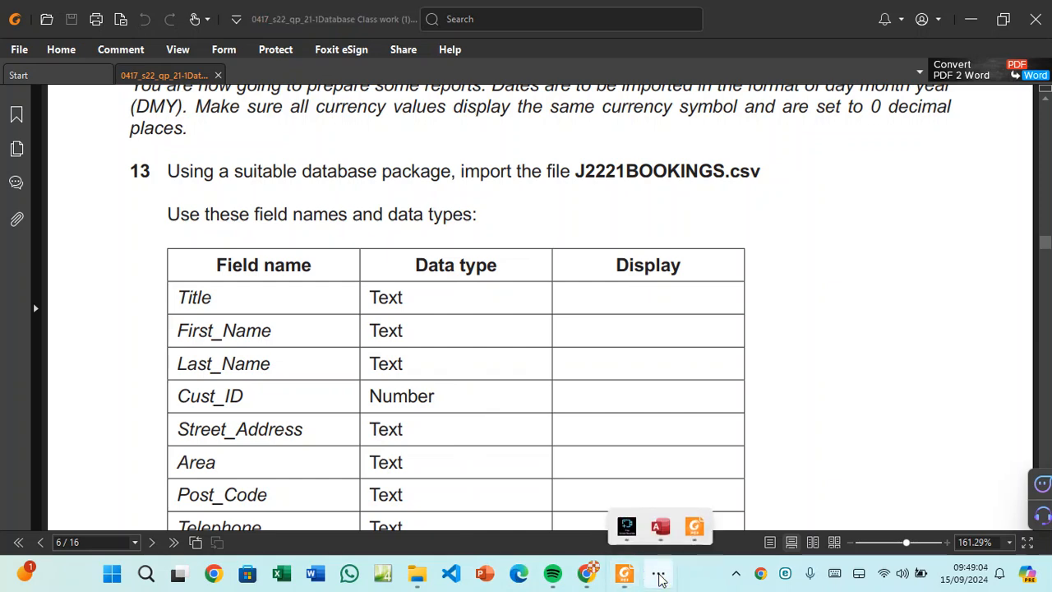
right_click(452, 573)
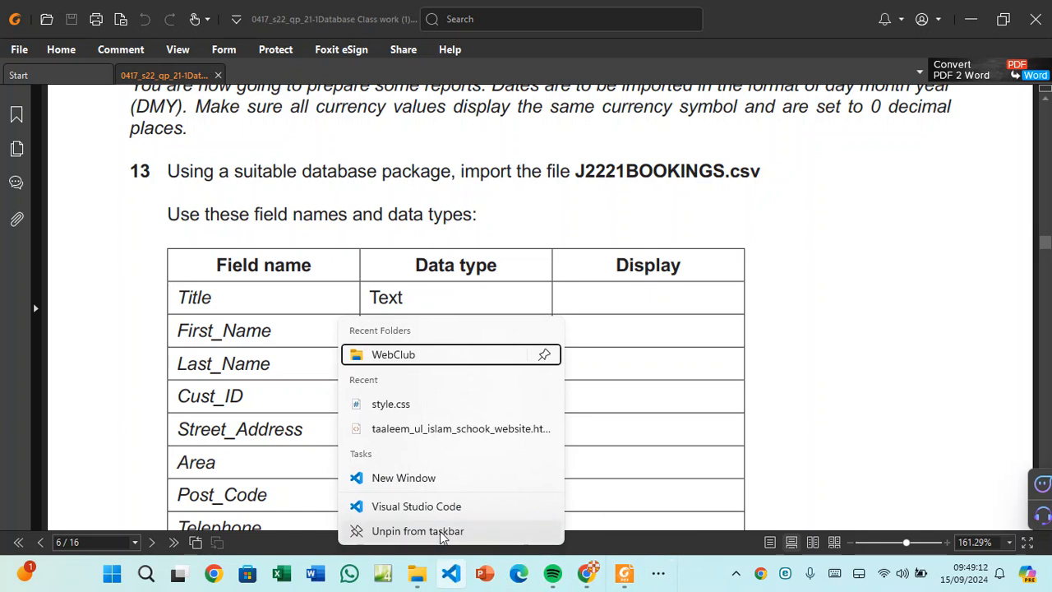
click(440, 530)
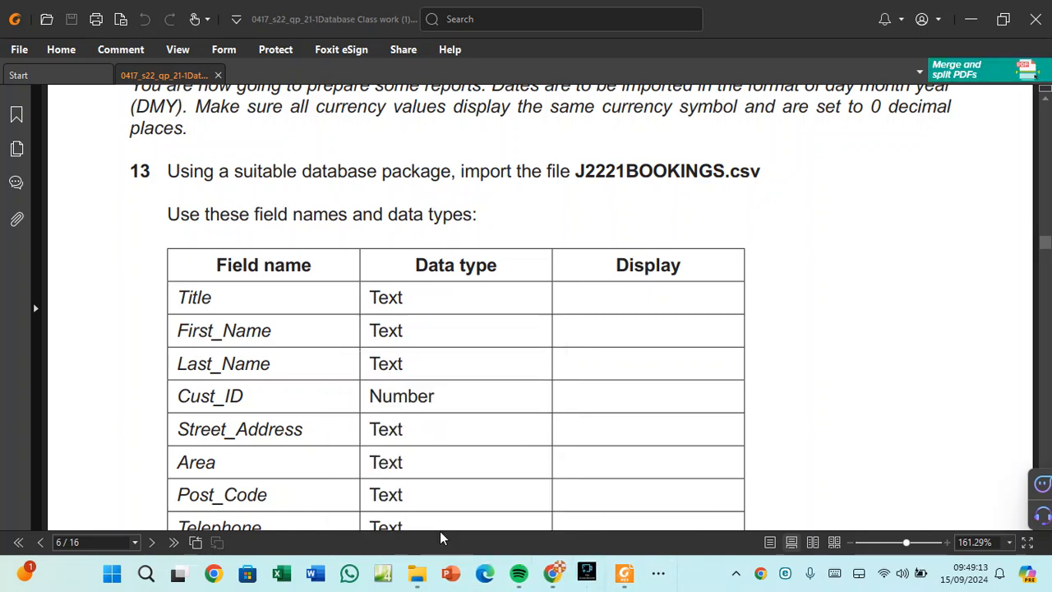
right_click(451, 574)
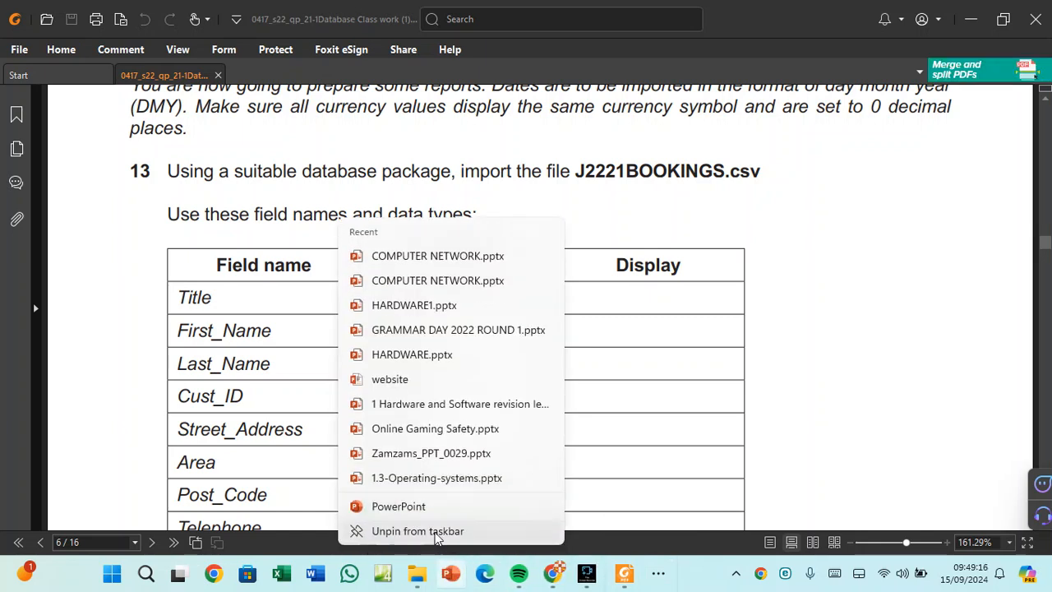
click(435, 532)
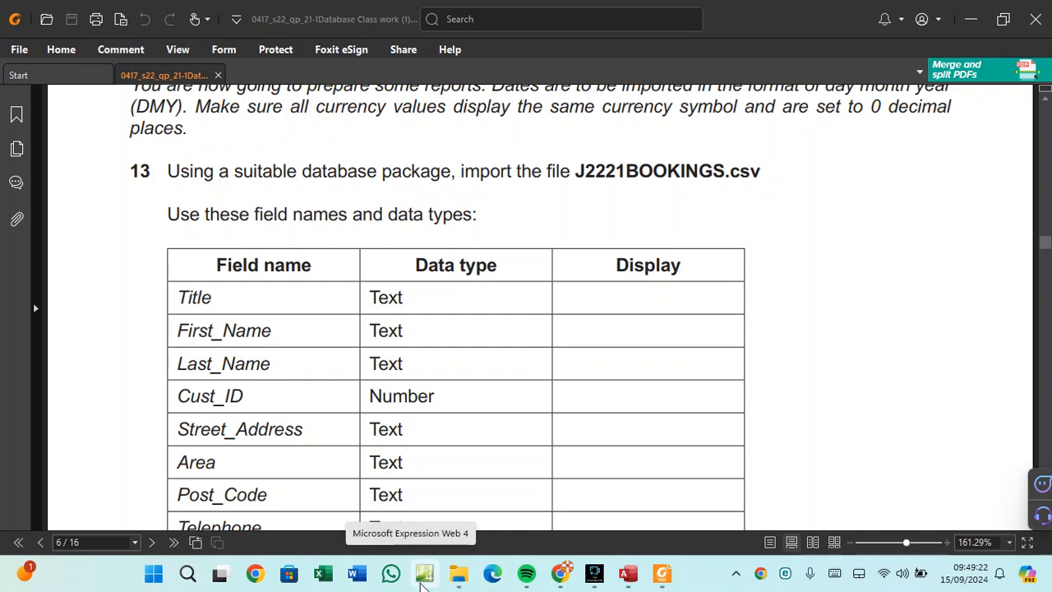
Check the question paper in Foxit, then bring the Access database back to the front.
click(626, 575)
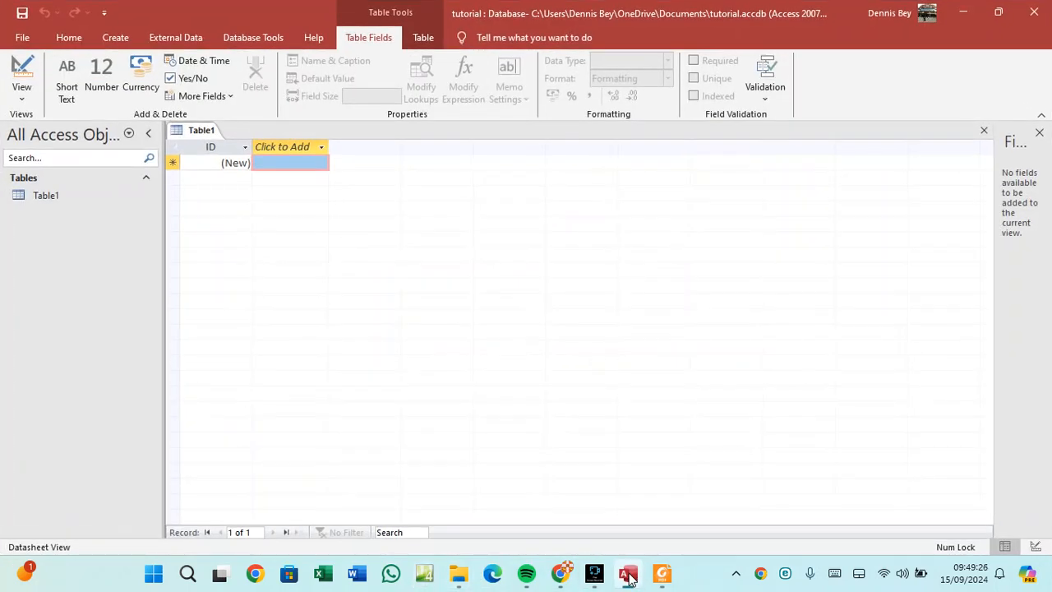
click(663, 574)
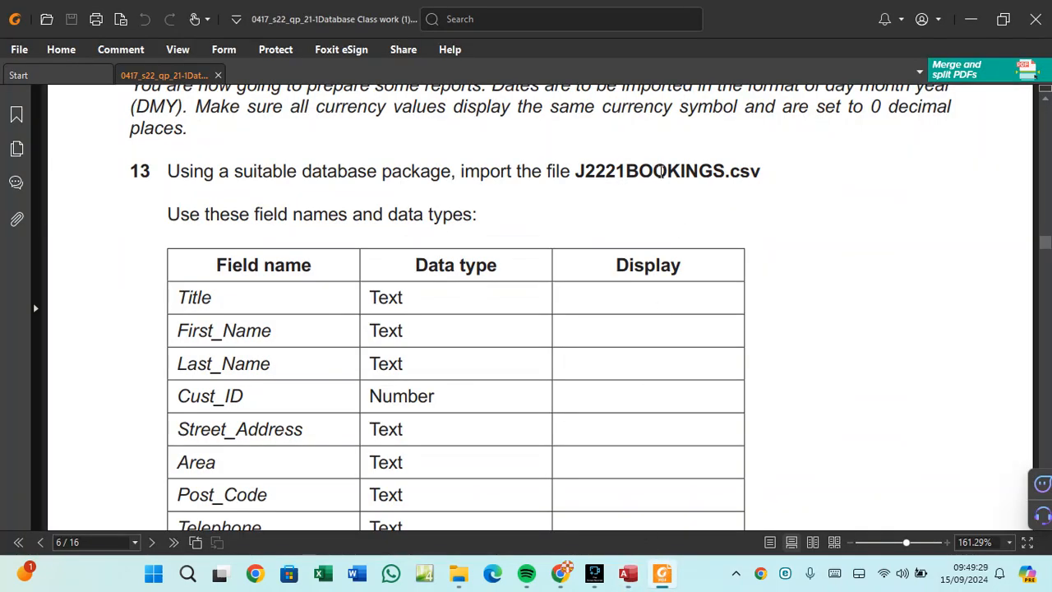
click(629, 573)
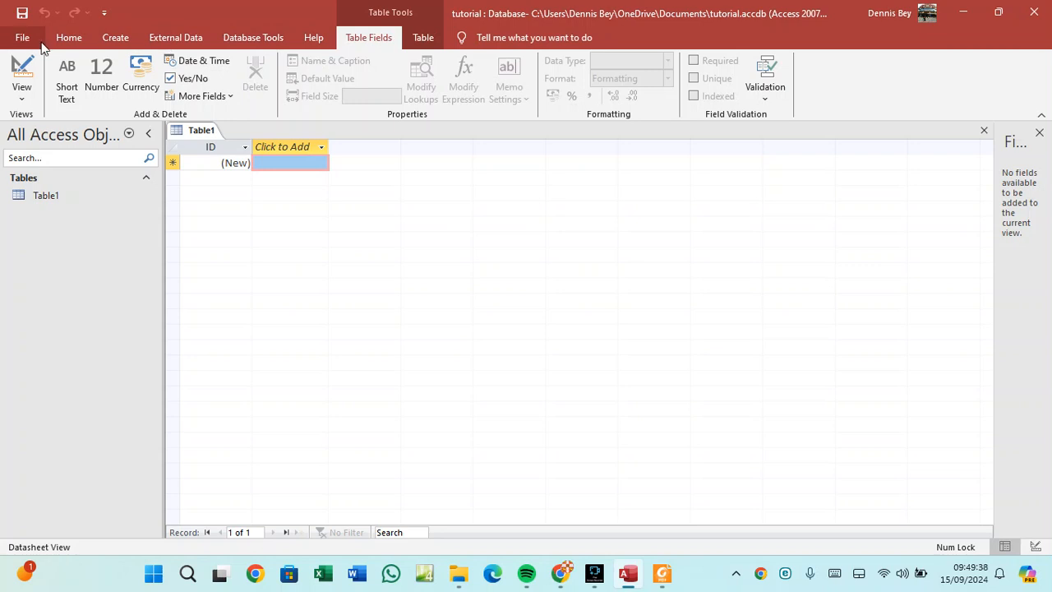
Start a Text File import via External Data > New Data Source > From File.
click(185, 38)
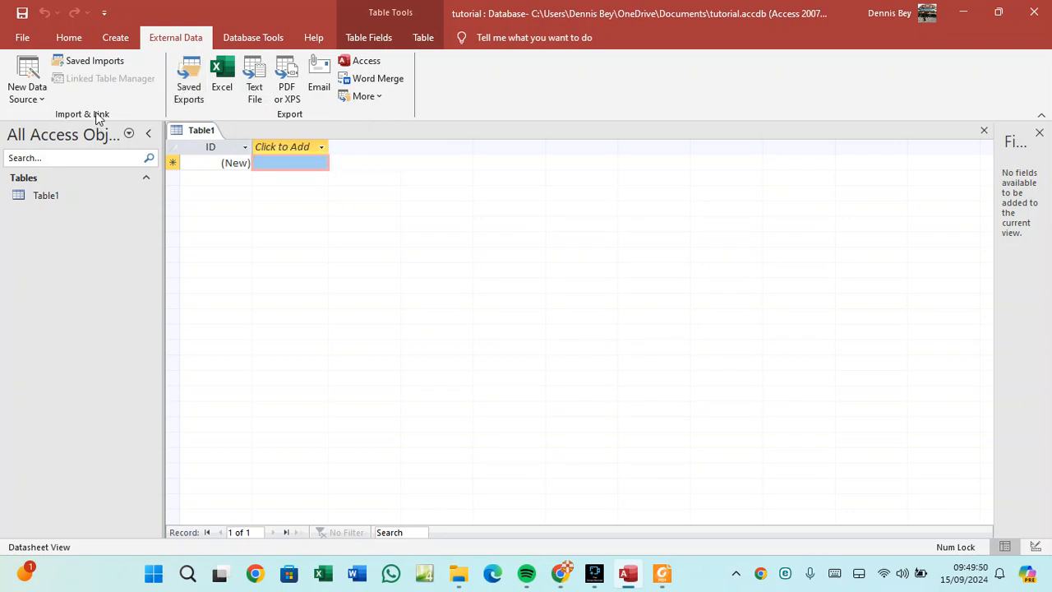
click(42, 102)
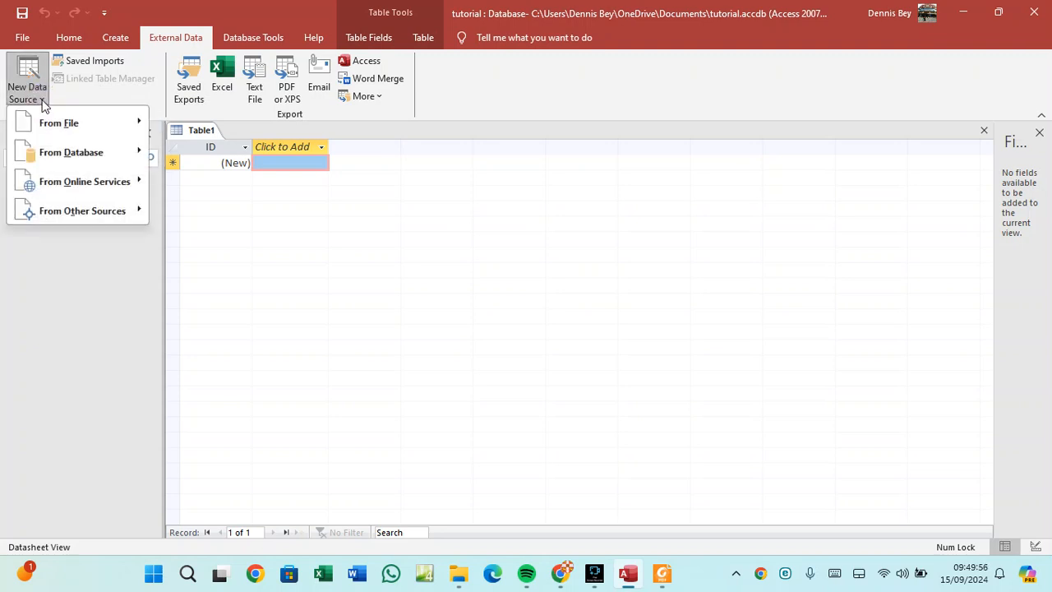
mouse_move(45, 129)
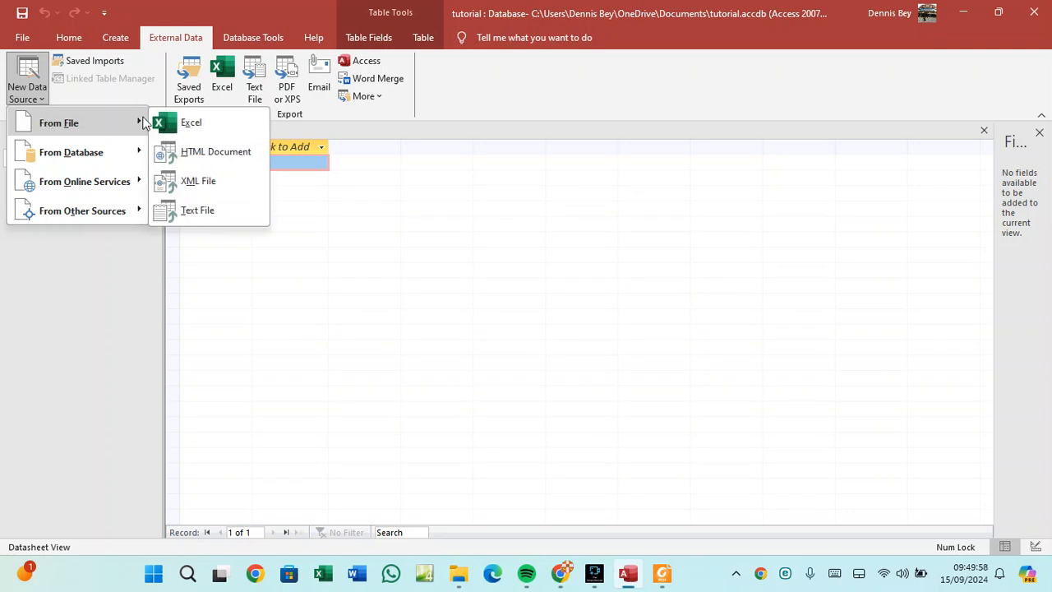
click(198, 210)
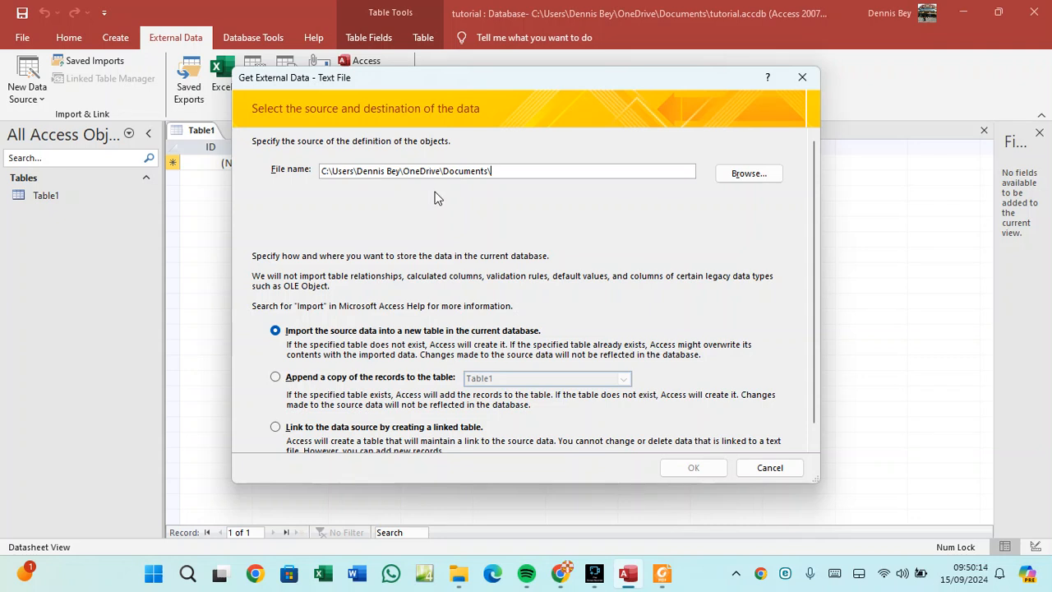
Choose J2221BOOKINGS.csv from Downloads and launch the Import Text Wizard for a new table.
click(750, 173)
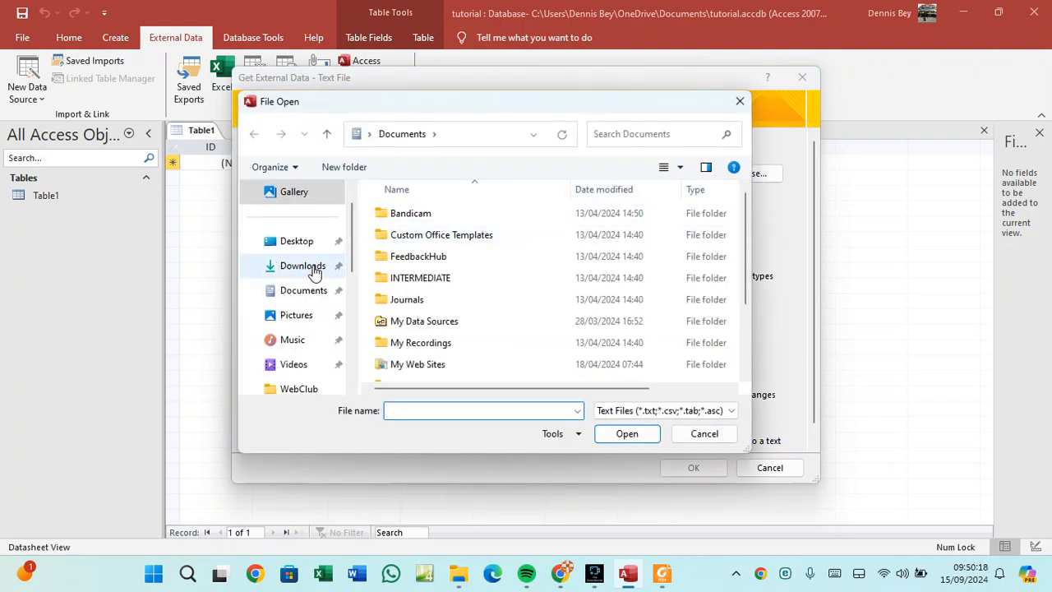
click(302, 266)
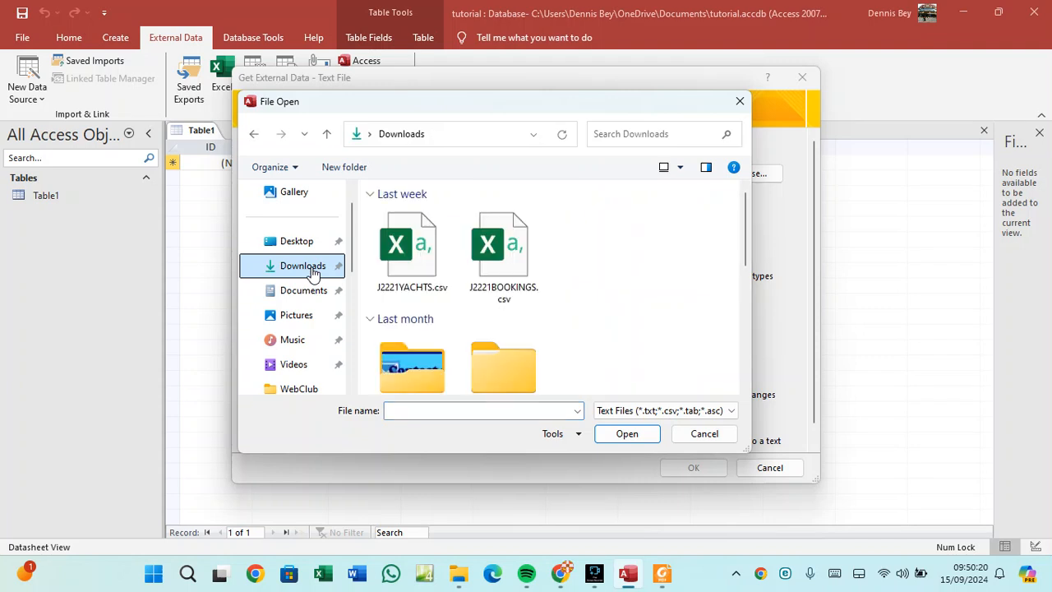
click(507, 267)
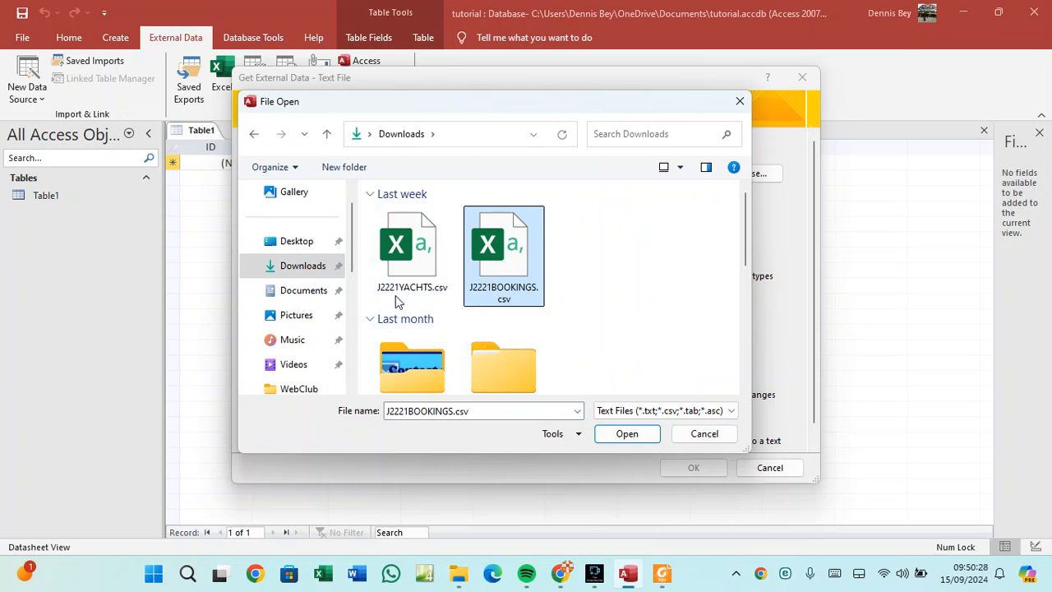
click(625, 434)
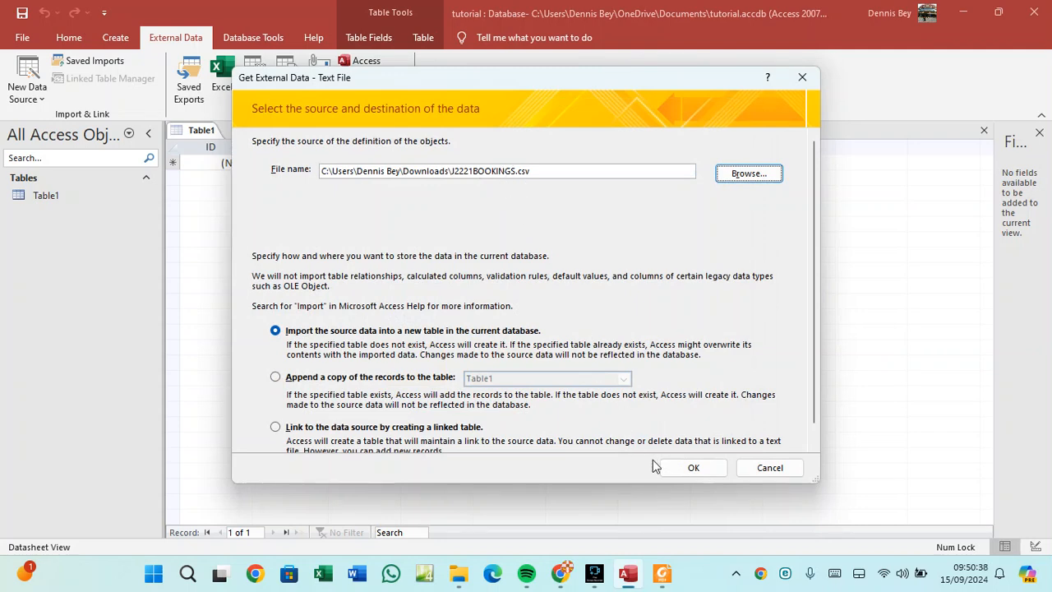
click(686, 468)
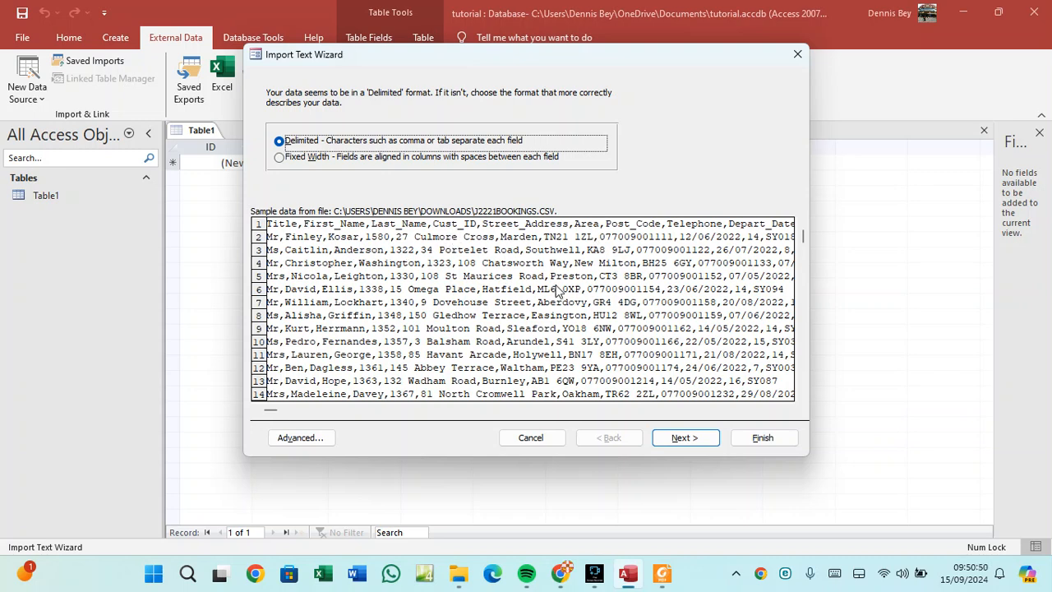
Keep the bookings data as Delimited and advance to the delimiter page with Comma chosen.
click(283, 158)
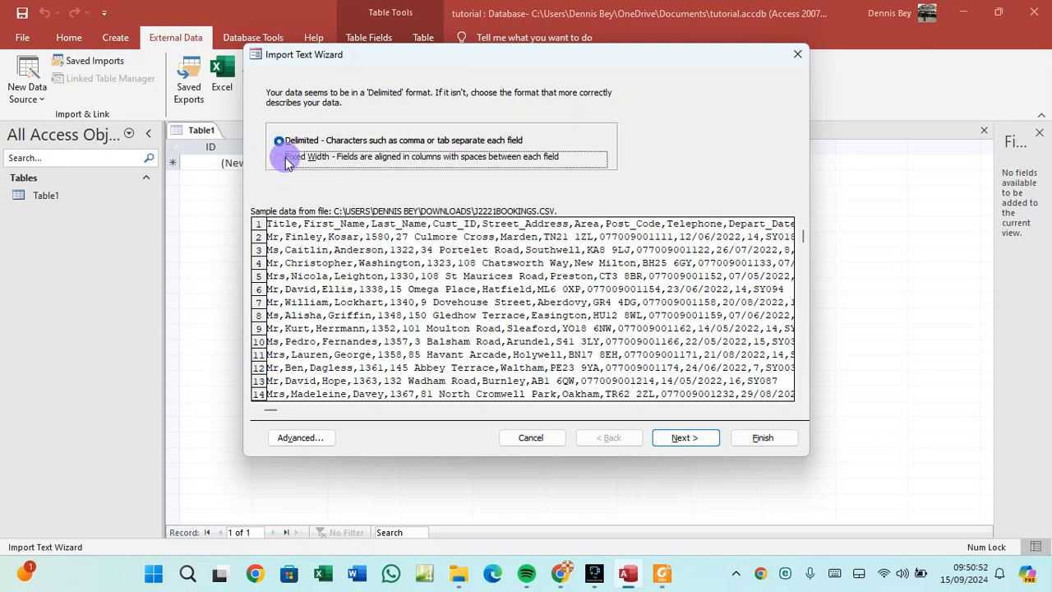
click(282, 144)
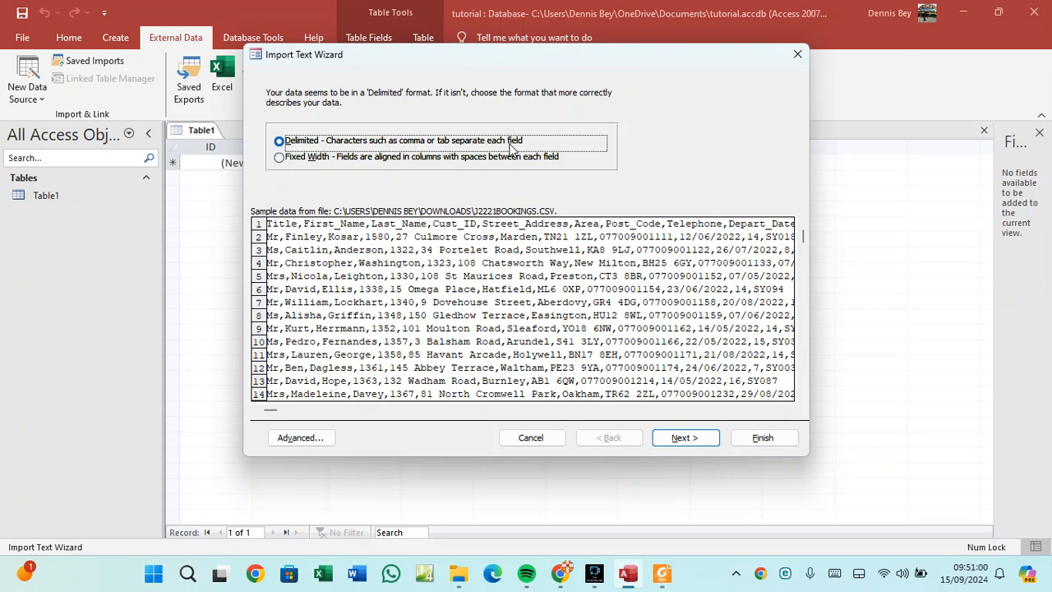
click(684, 440)
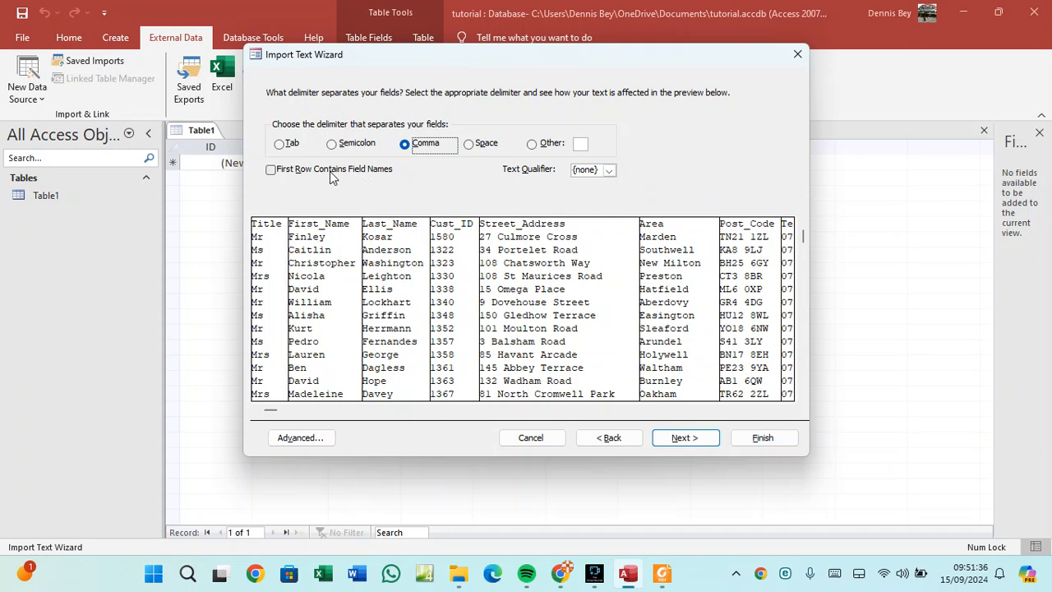
Mark First Row Contains Field Names and advance past Field Options to the primary key page.
click(271, 170)
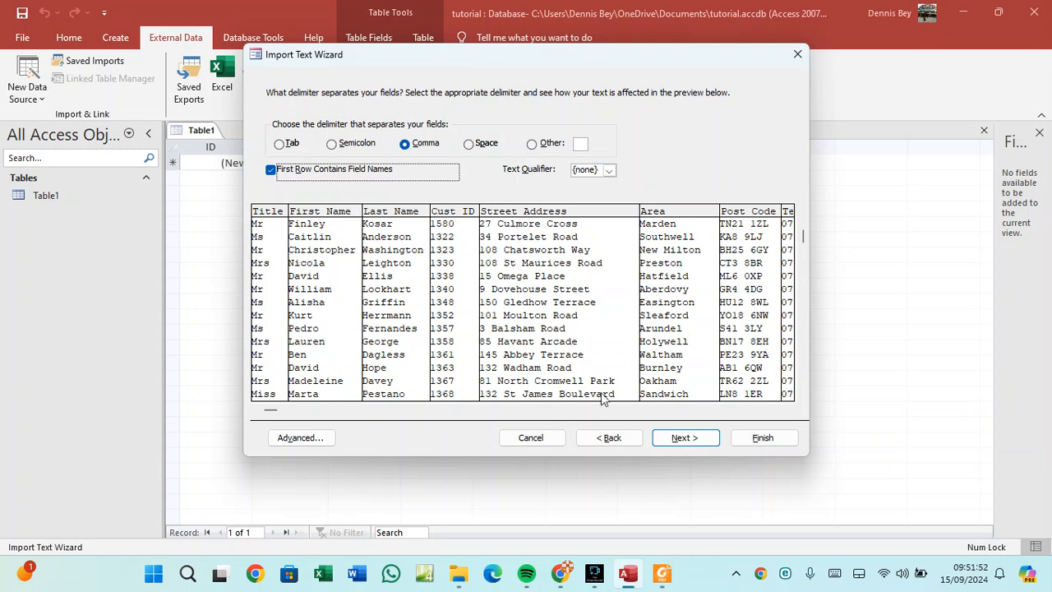
click(681, 440)
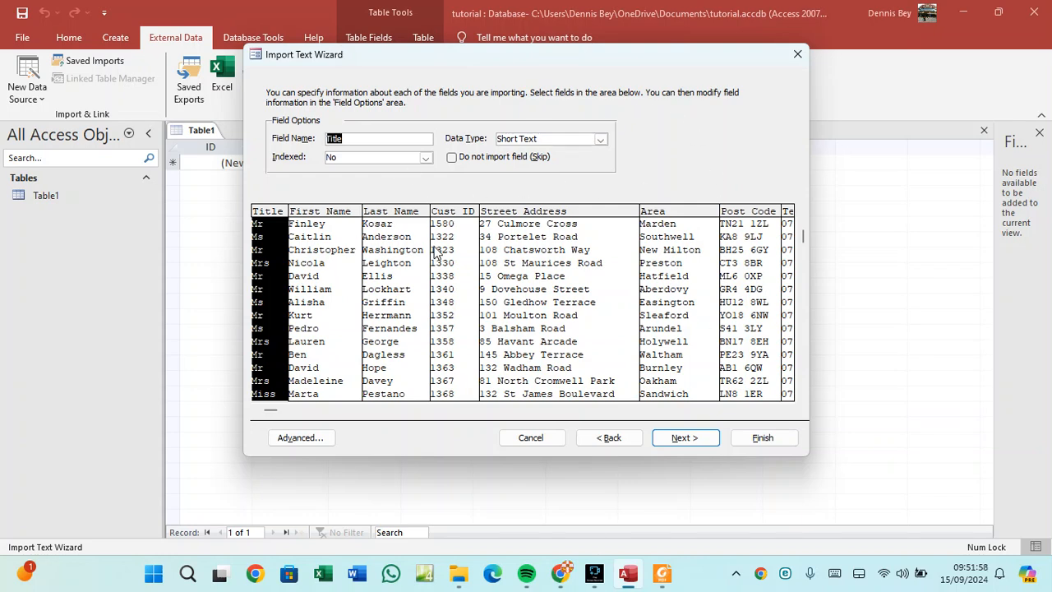
click(688, 439)
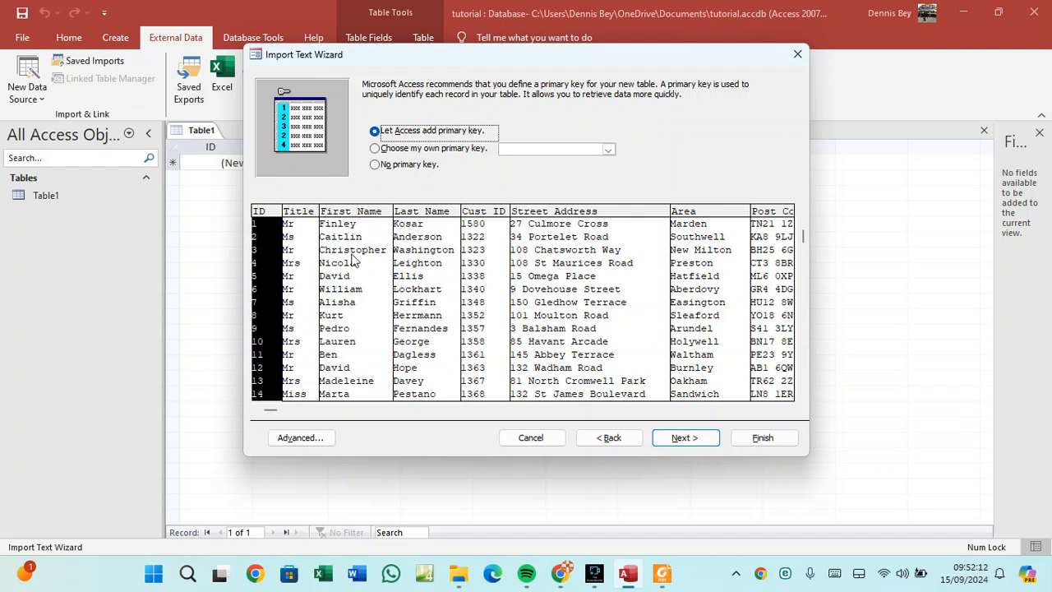
click(661, 573)
Scroll the exam PDF to the 'Set Cust_ID as a primary key' instruction, then return to Access.
scroll(289, 362, down, 5)
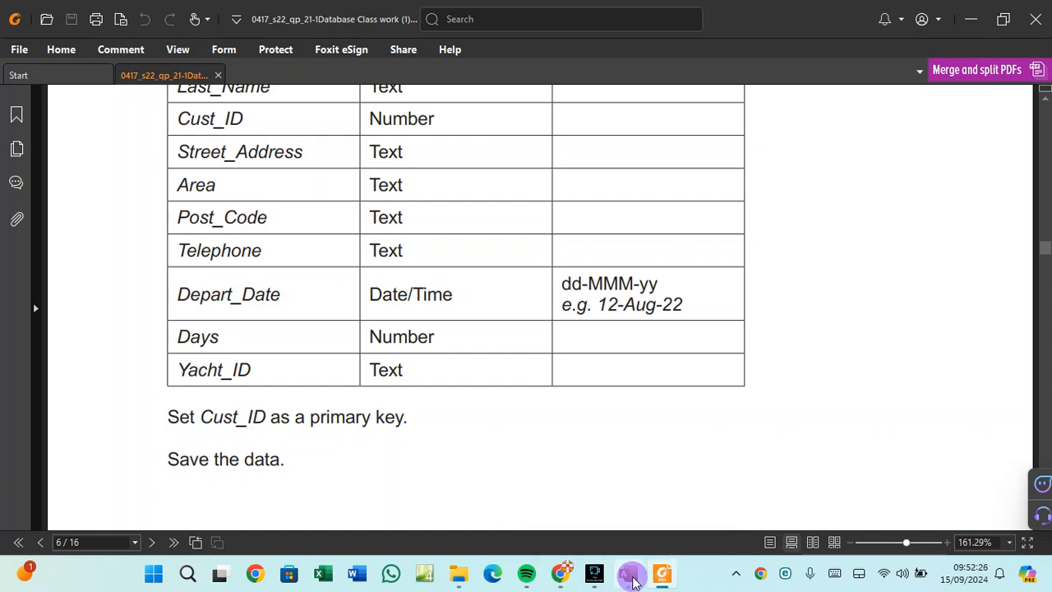
click(628, 572)
Choose your own primary key and set it to Cust_ID.
click(397, 150)
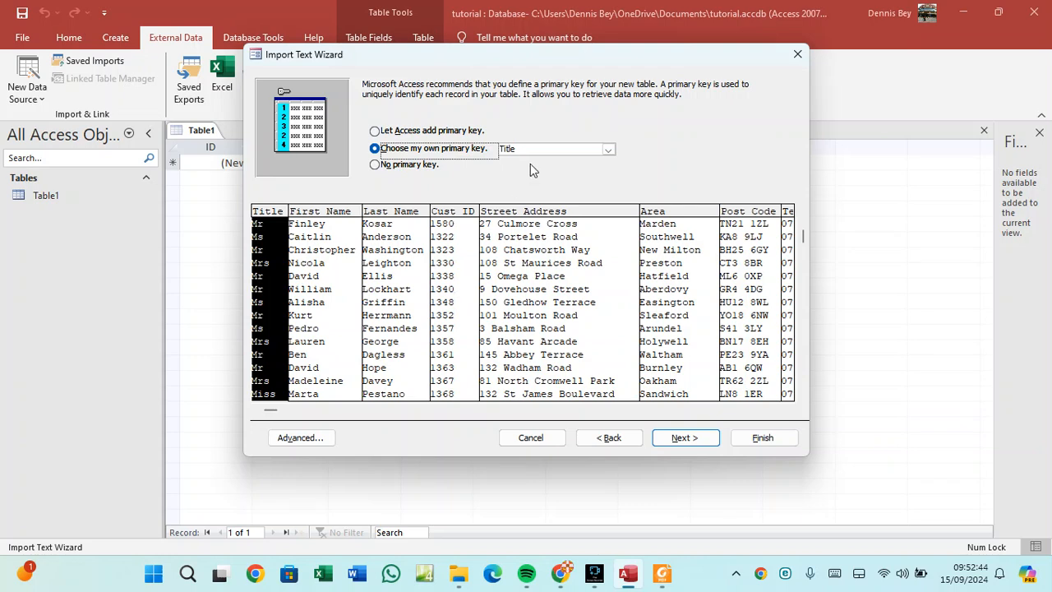
click(608, 150)
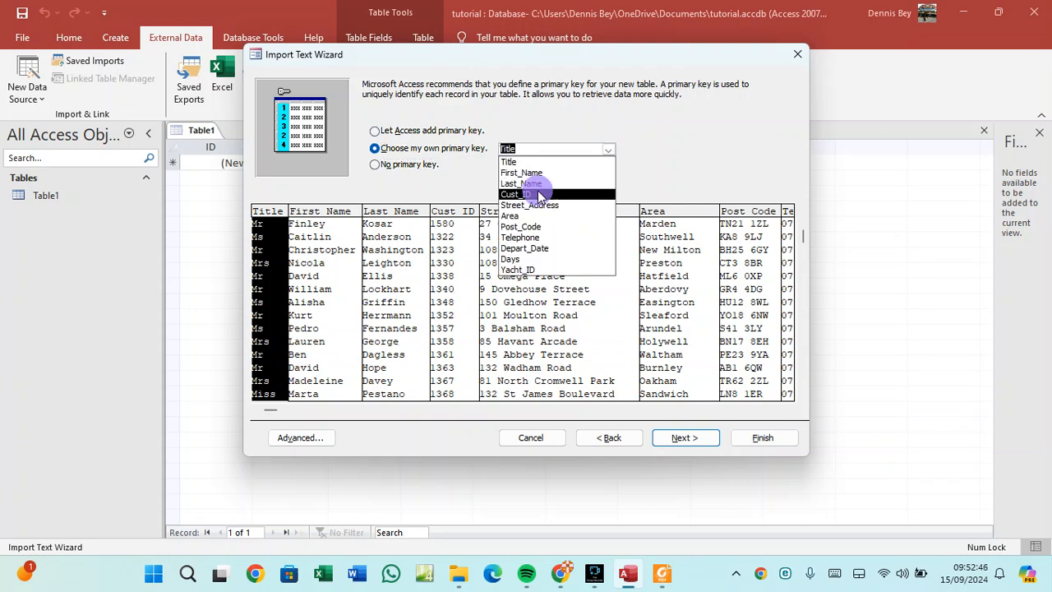
click(539, 188)
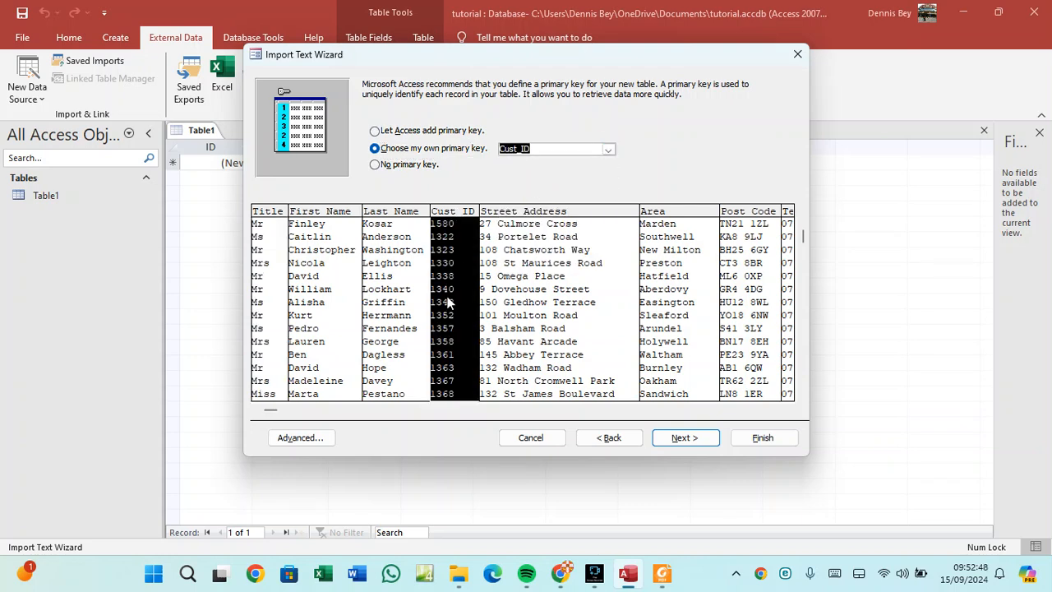
Open the Advanced import specification, move it left, and check the PDF field table.
click(325, 444)
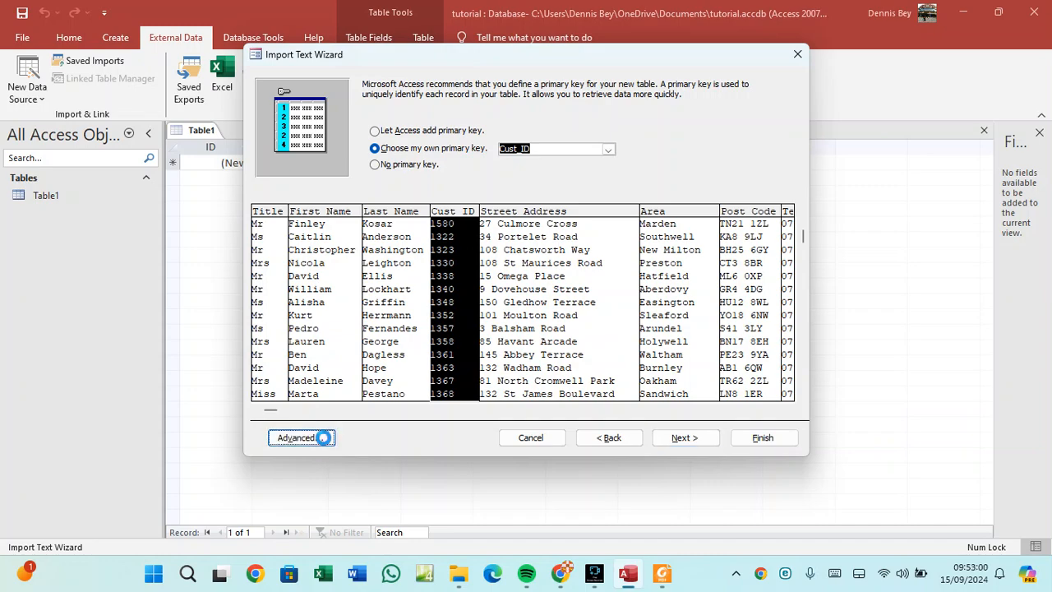
drag(504, 86, 245, 103)
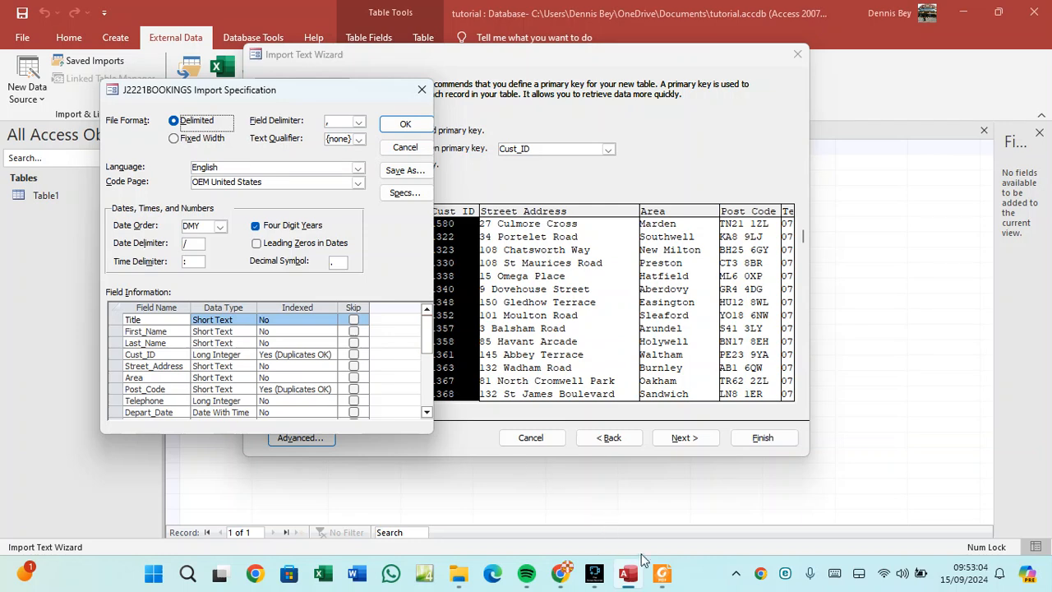
click(662, 574)
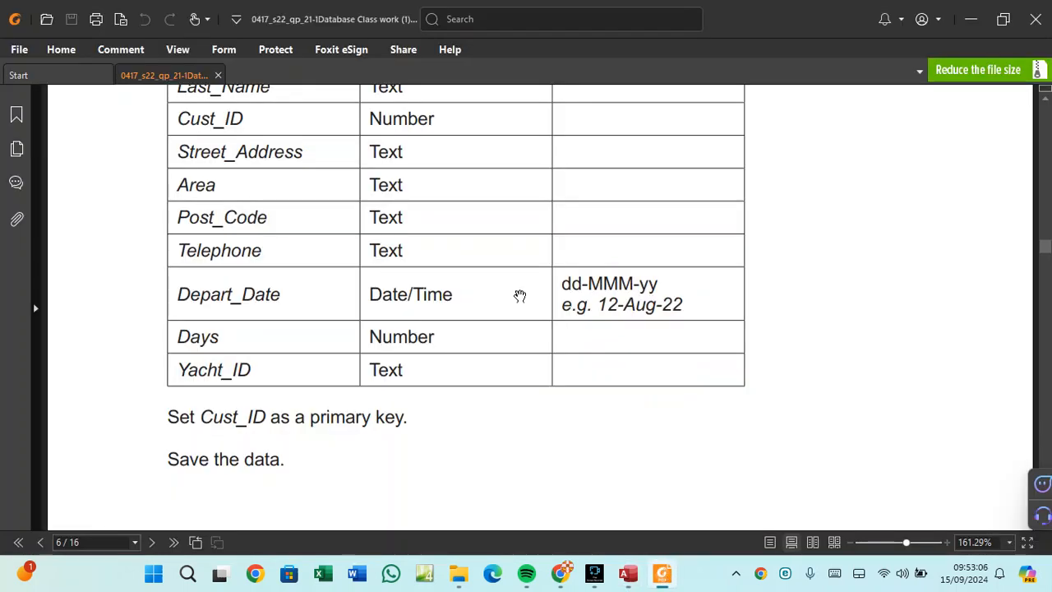
Scroll the PDF up to the 'Use these field names and data types' table starting at Title.
scroll(518, 295, up, 4)
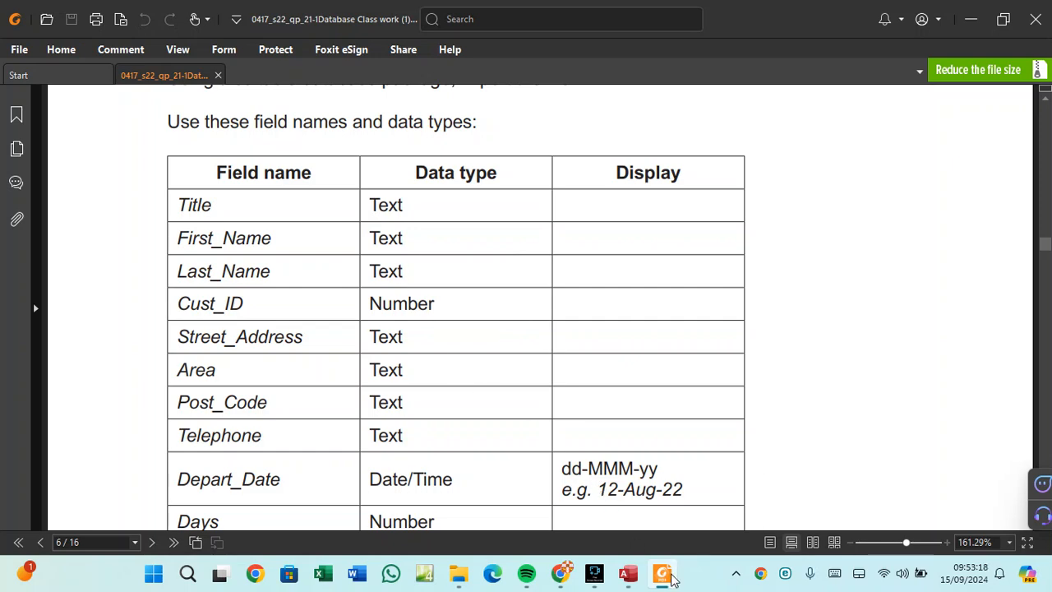
Keep Title as Short Text in the import specification after checking the PDF's required types.
click(633, 579)
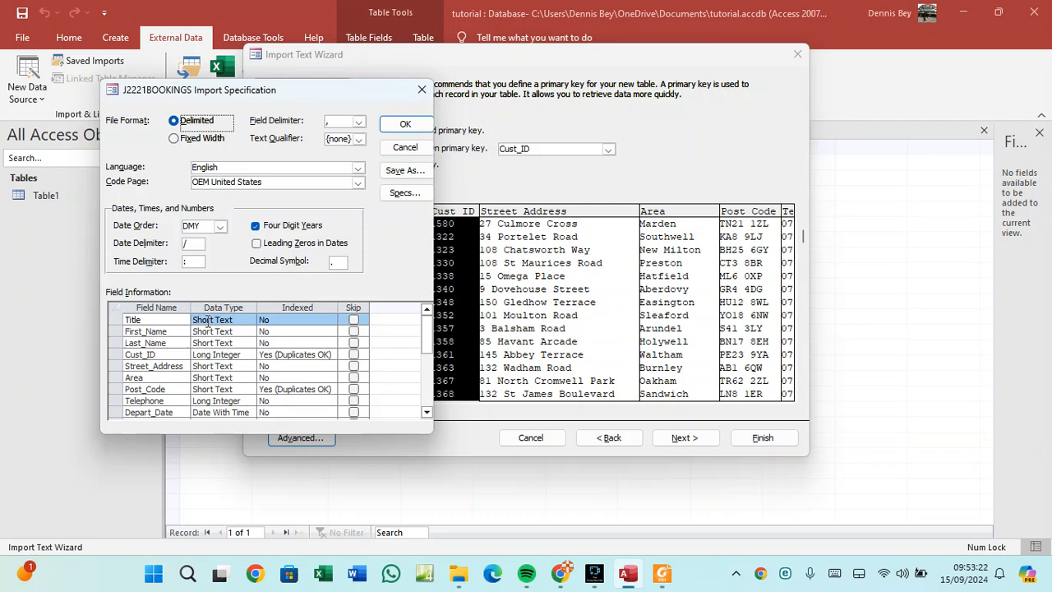
click(248, 321)
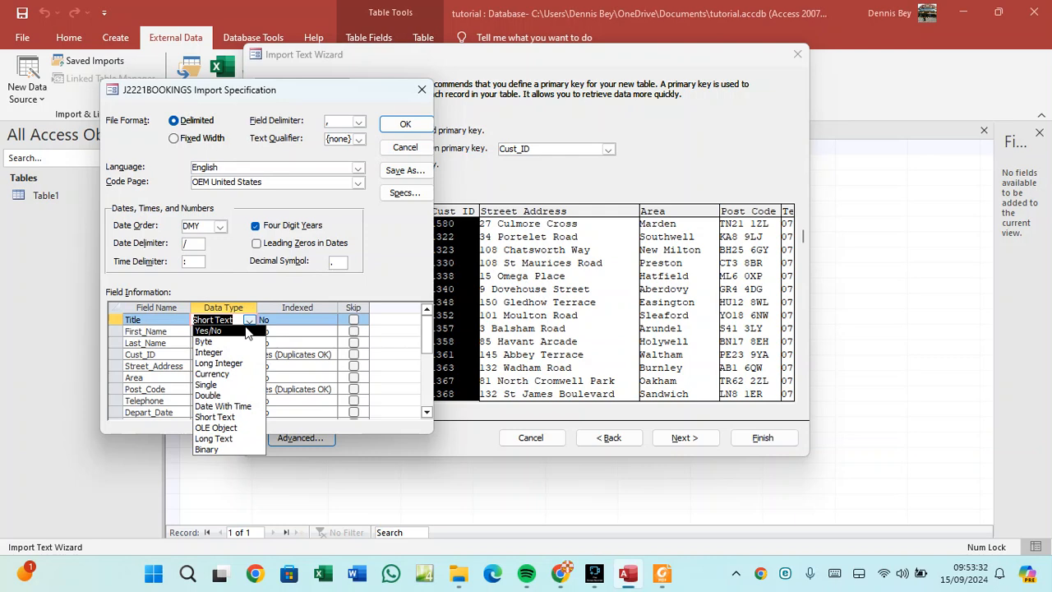
click(216, 416)
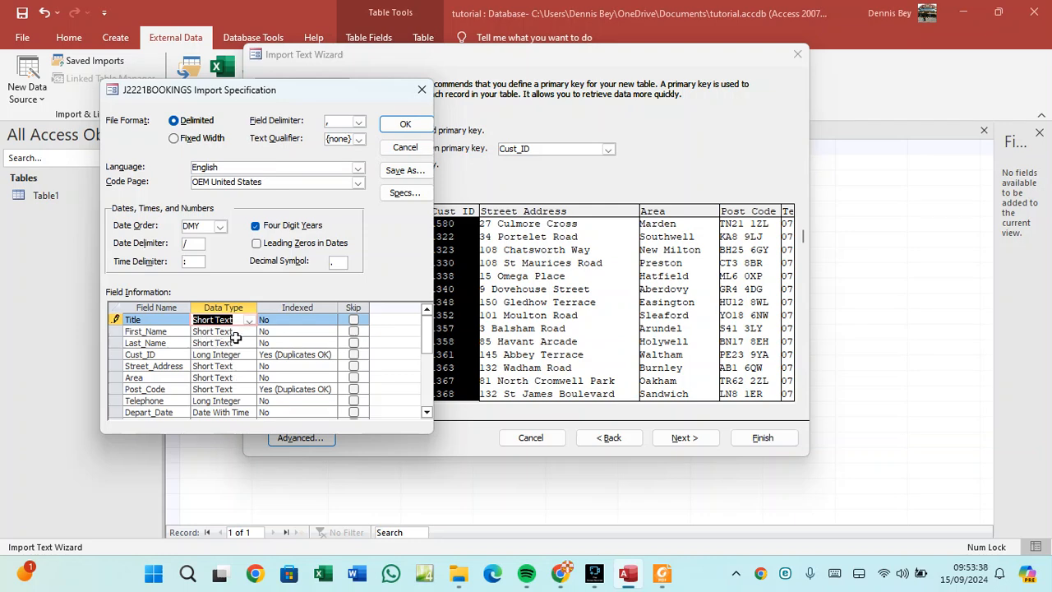
click(662, 573)
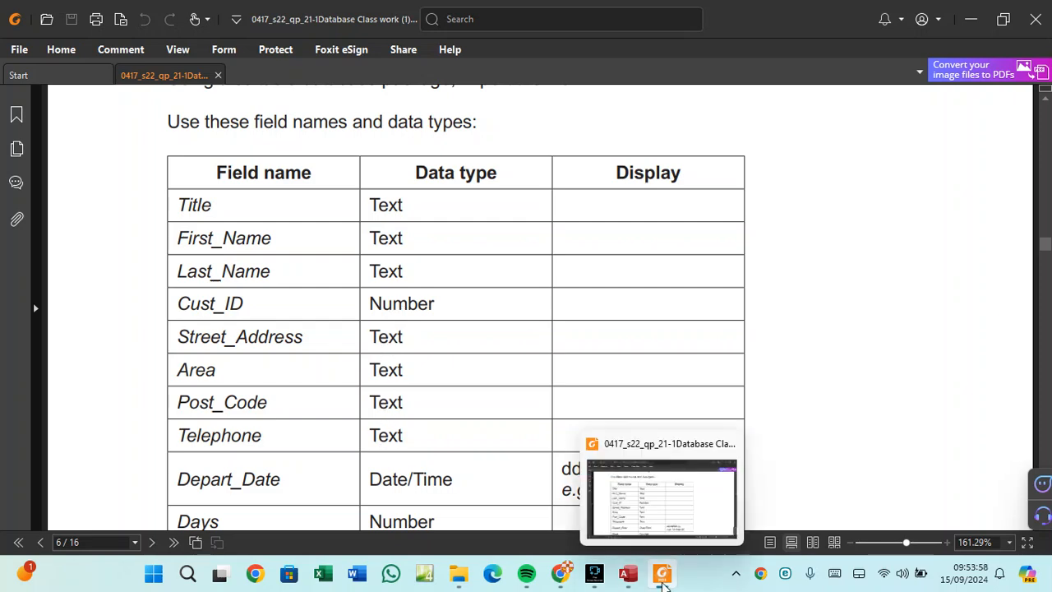
click(665, 585)
mouse_move(628, 576)
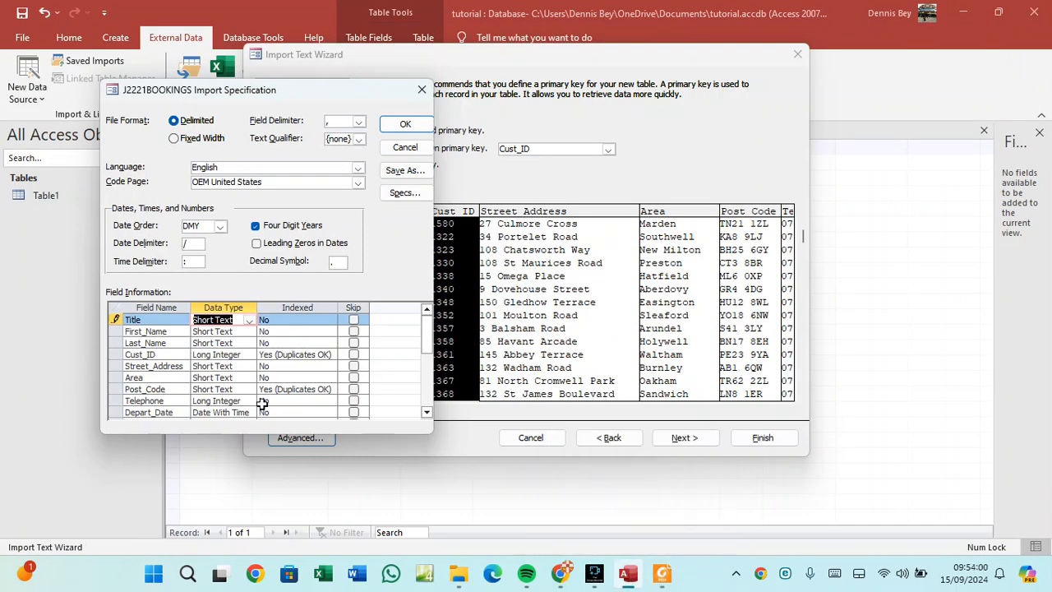
Set Cust_ID's data type to Integer in the import specification.
click(241, 354)
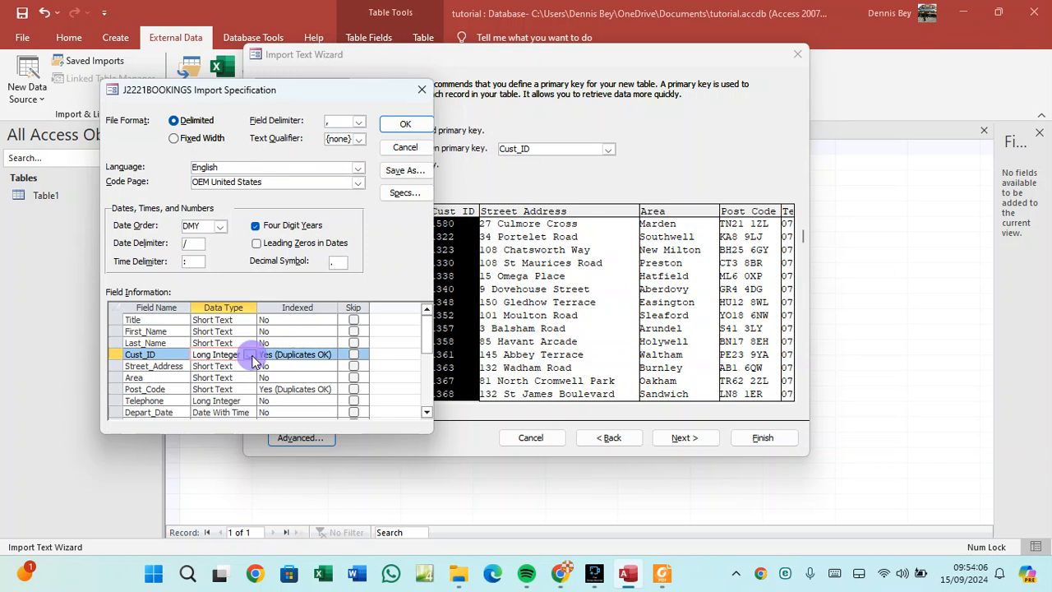
click(249, 354)
click(236, 387)
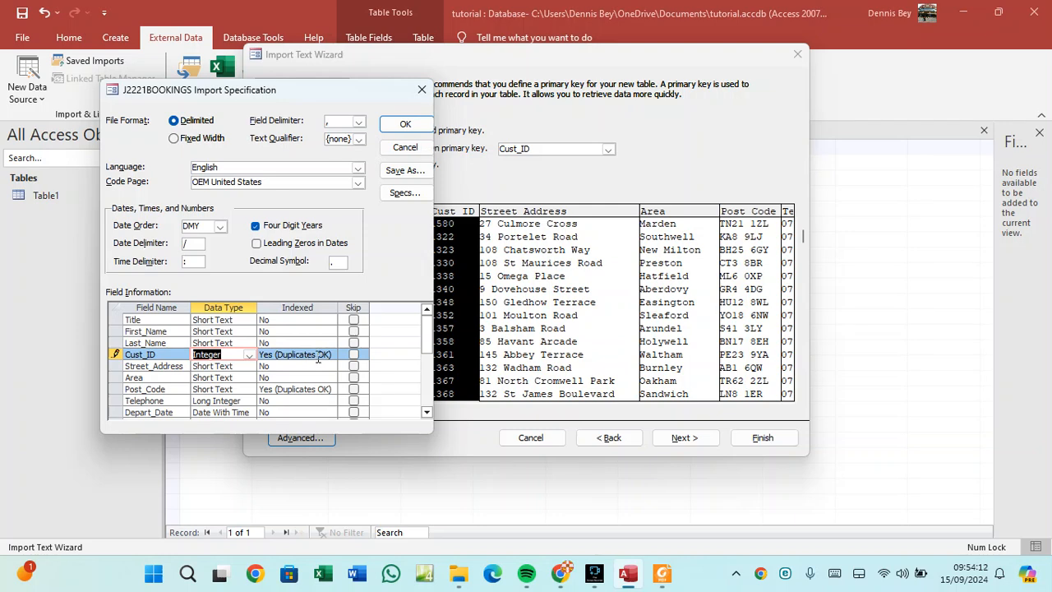
Set Telephone's data type to Short Text, then launch Excel.
click(243, 367)
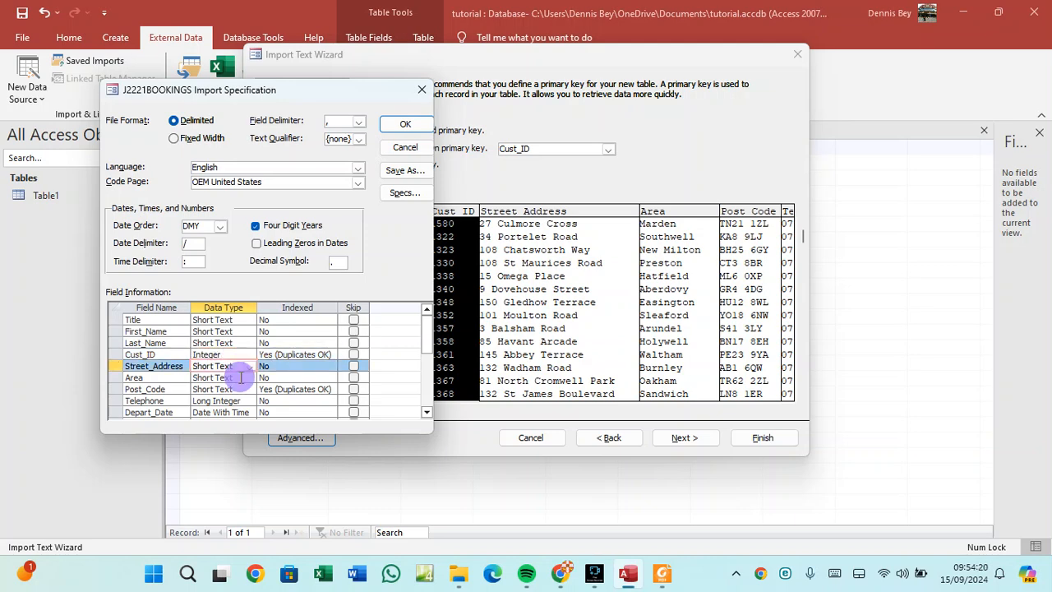
click(241, 378)
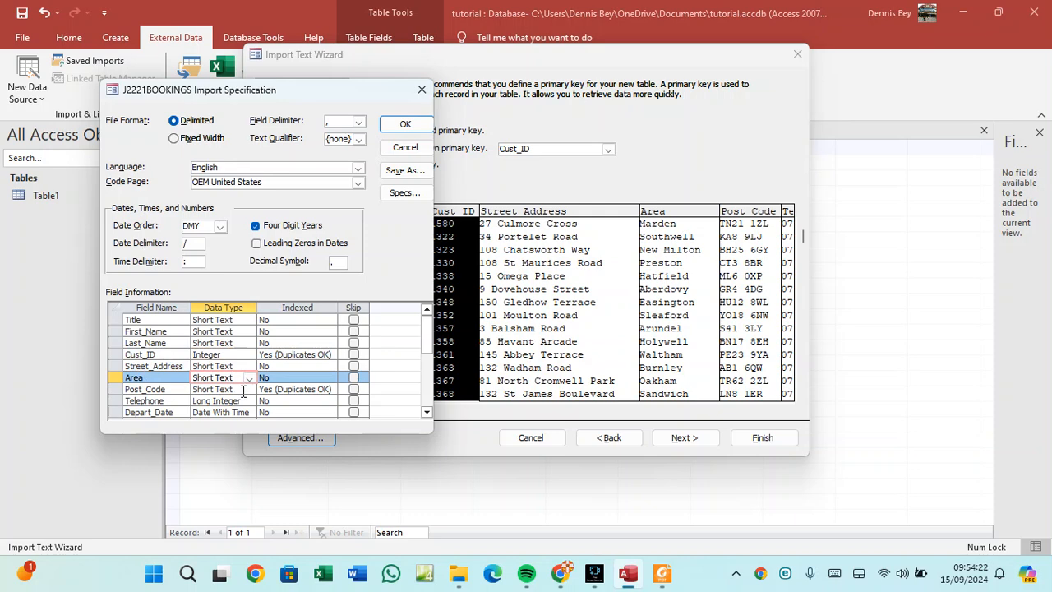
click(244, 390)
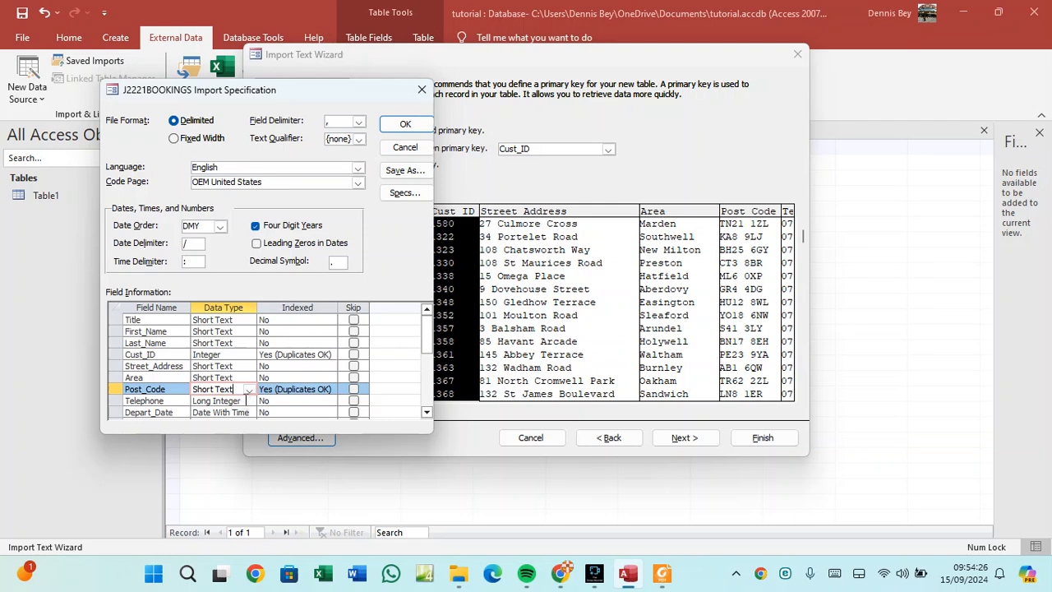
click(247, 401)
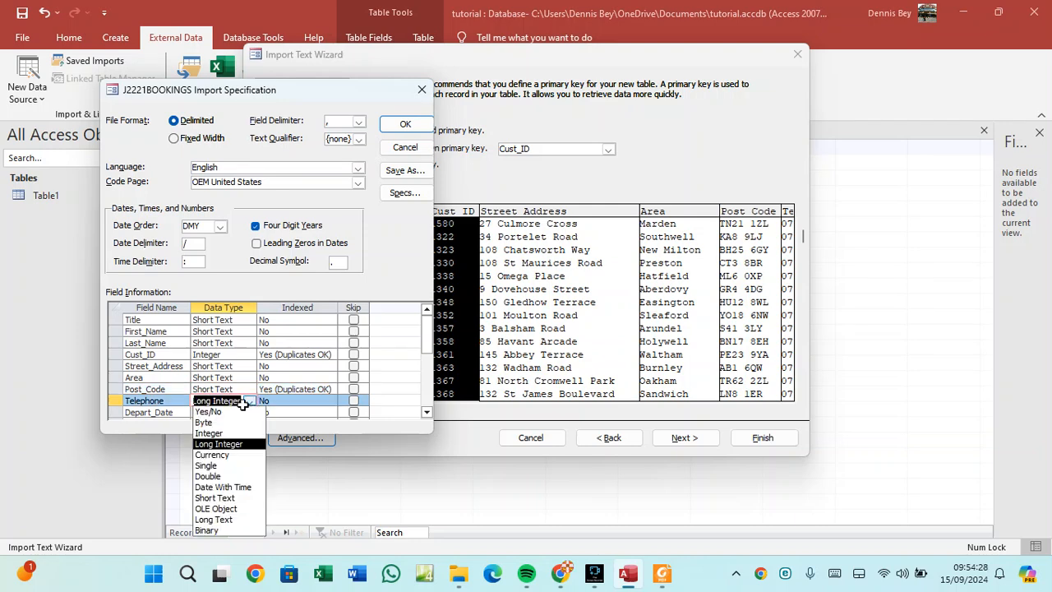
click(226, 498)
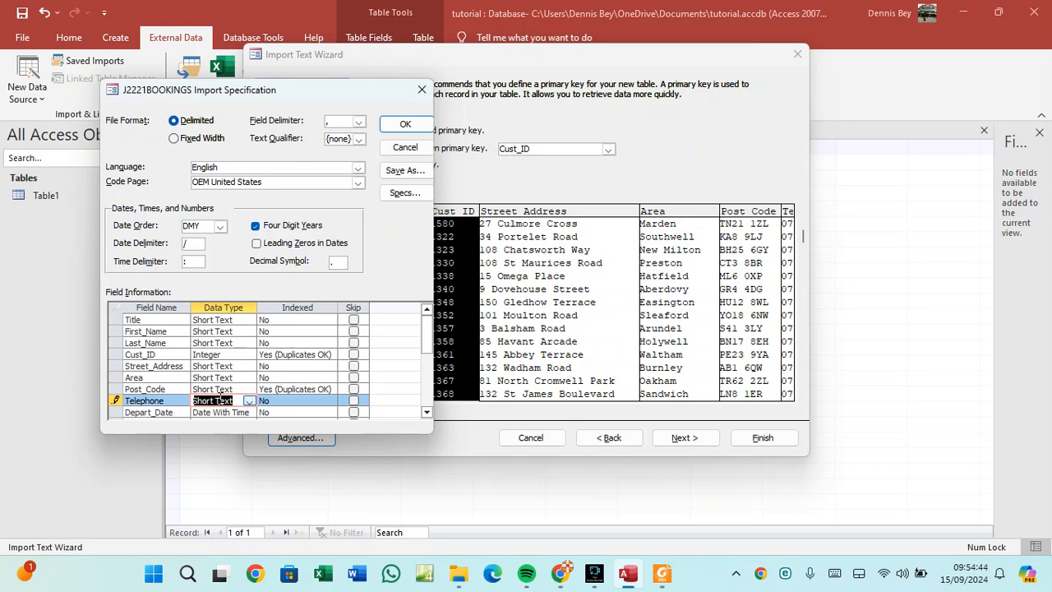
click(323, 573)
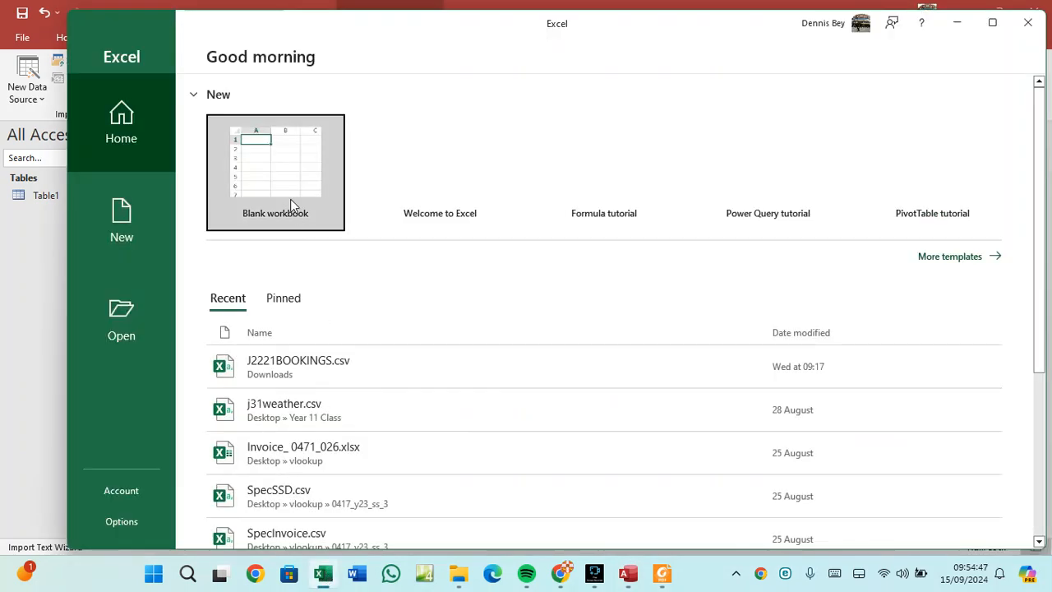
Open a blank Excel workbook, zoom in, and dismiss the recovered files.
click(290, 194)
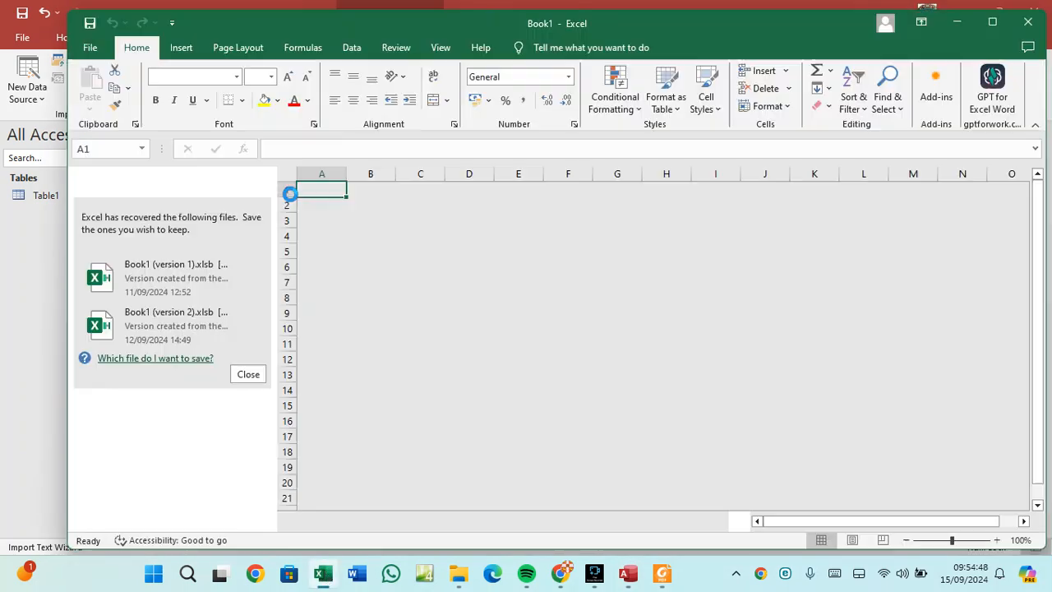
click(997, 540)
click(996, 540)
click(996, 540)
click(997, 540)
click(997, 540)
click(997, 540)
click(997, 540)
click(997, 540)
click(997, 540)
click(997, 539)
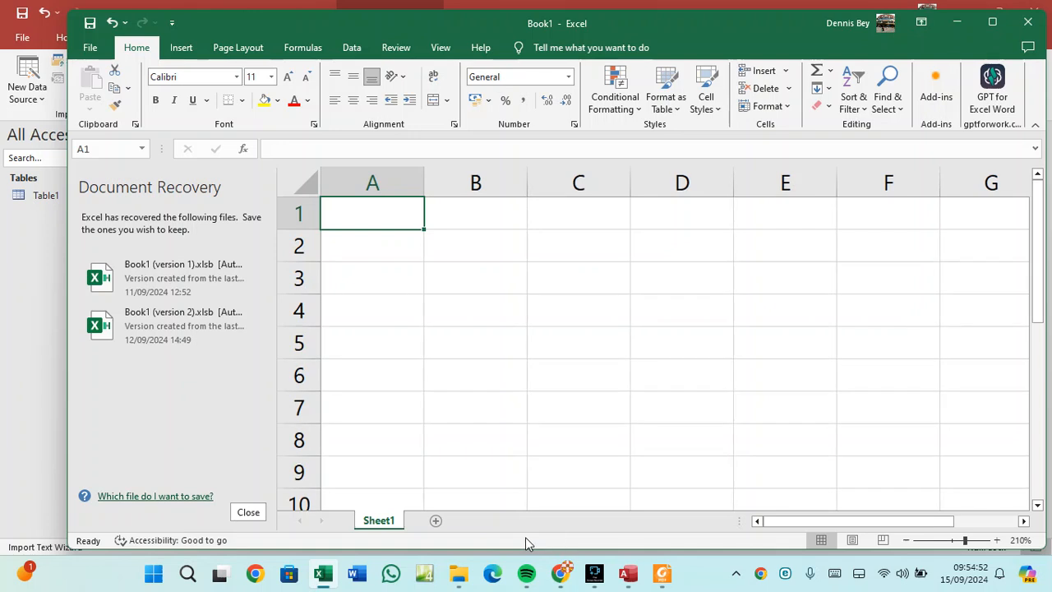
click(248, 512)
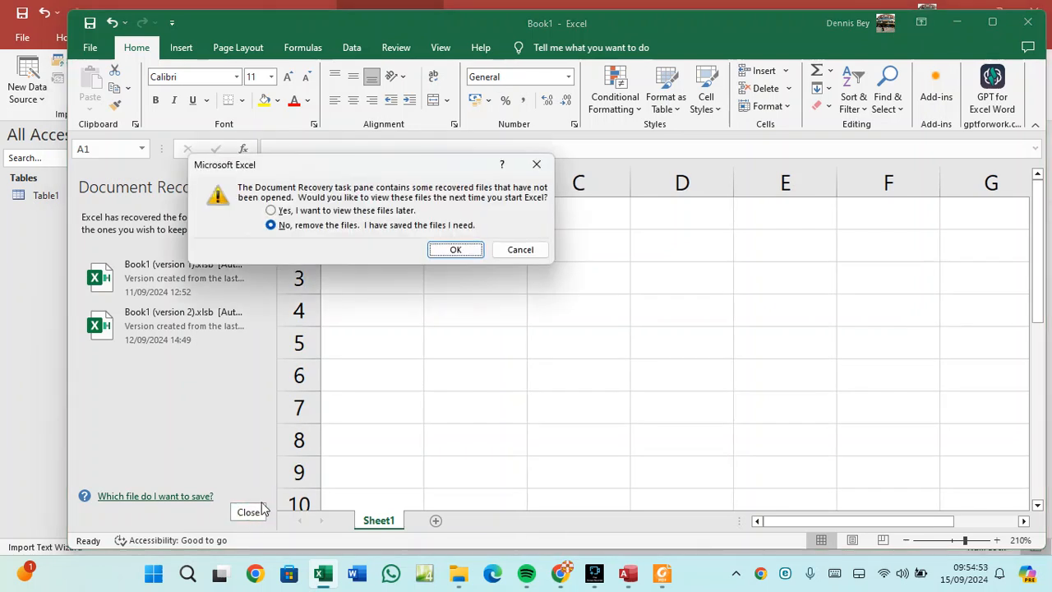
click(453, 249)
Test a leading-zero phone number in B2 and the value 7 in C3.
click(281, 254)
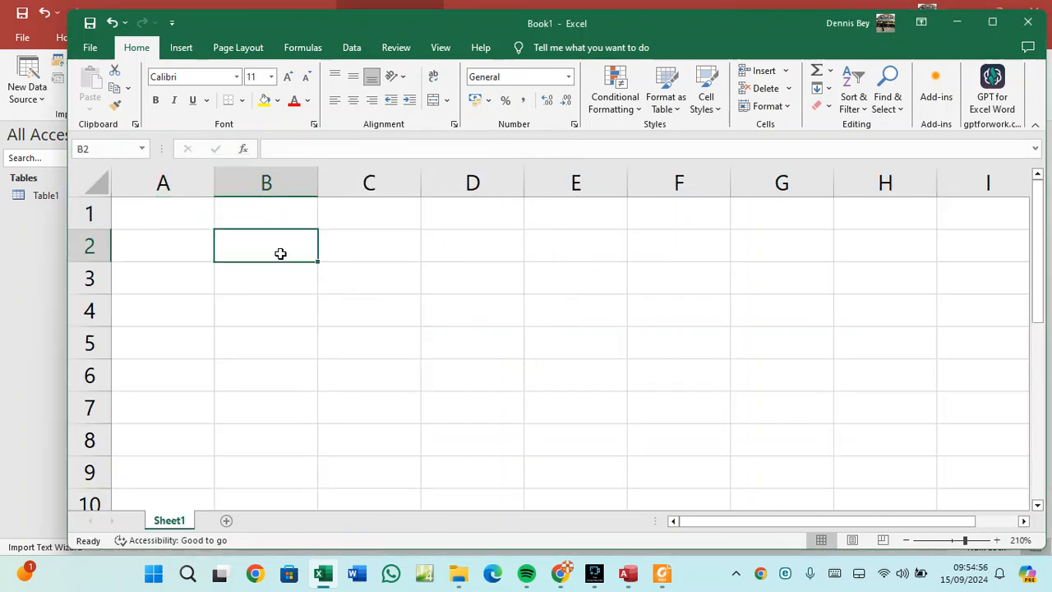
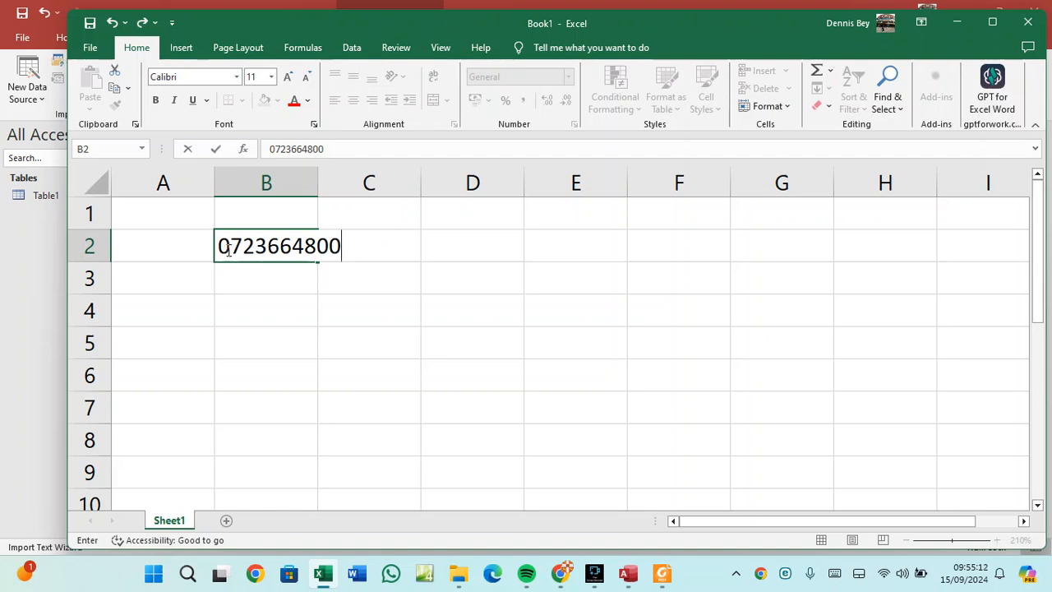
key(Return)
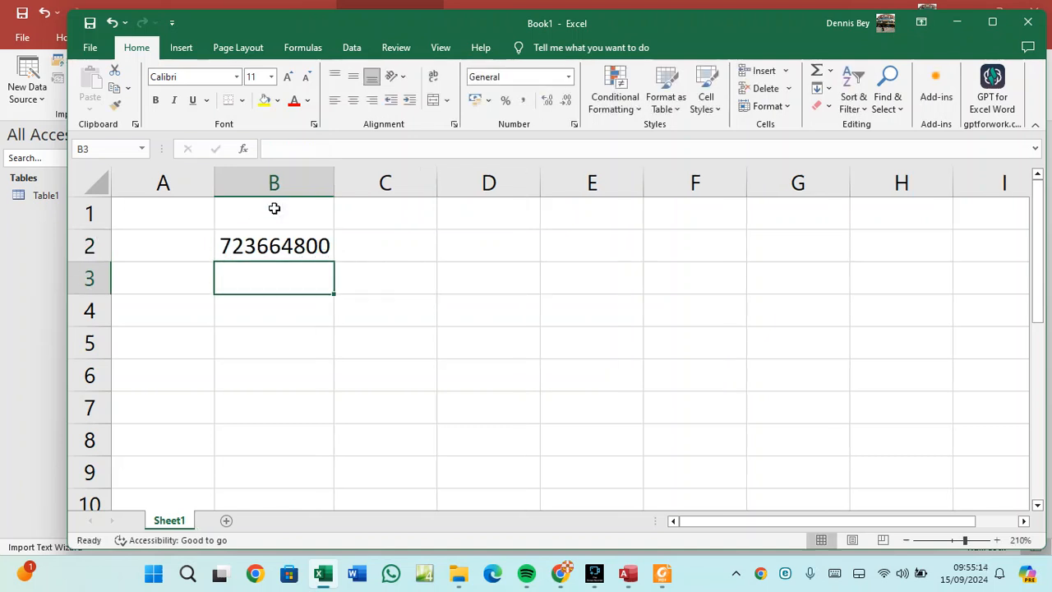
drag(318, 182, 352, 179)
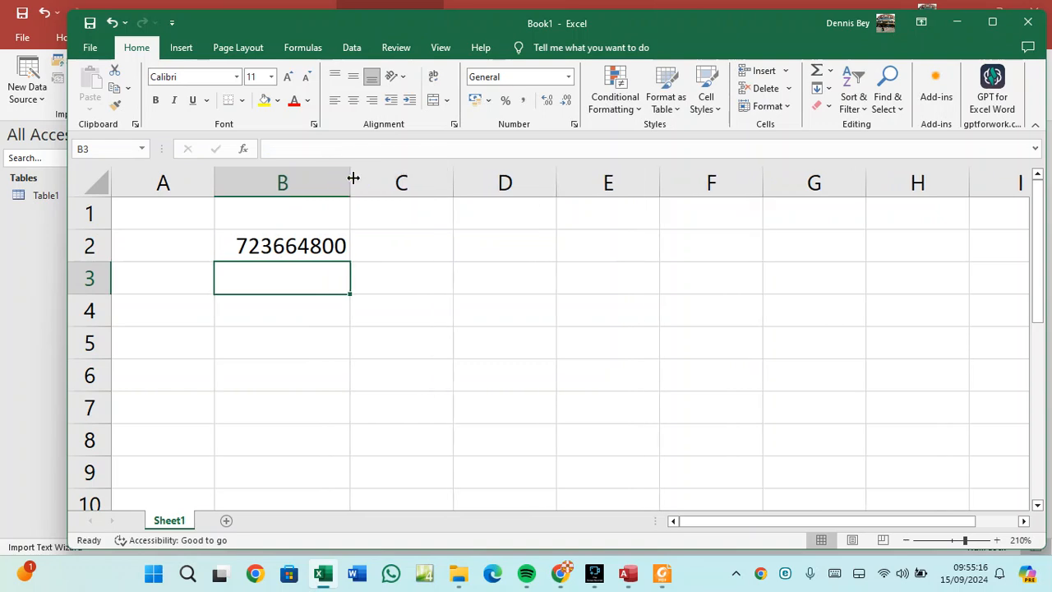
click(305, 241)
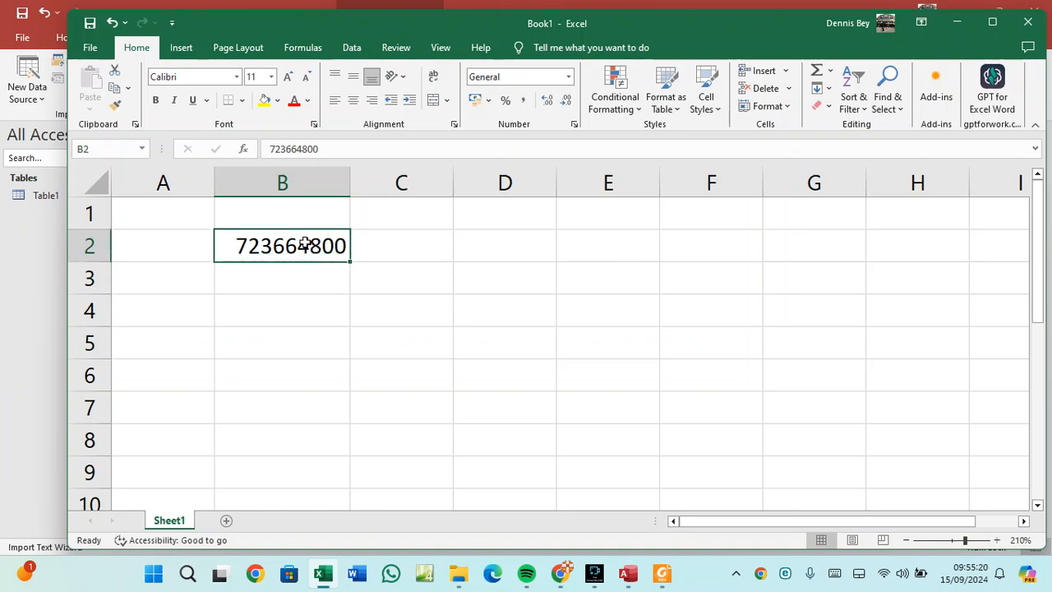
click(366, 284)
text(7)
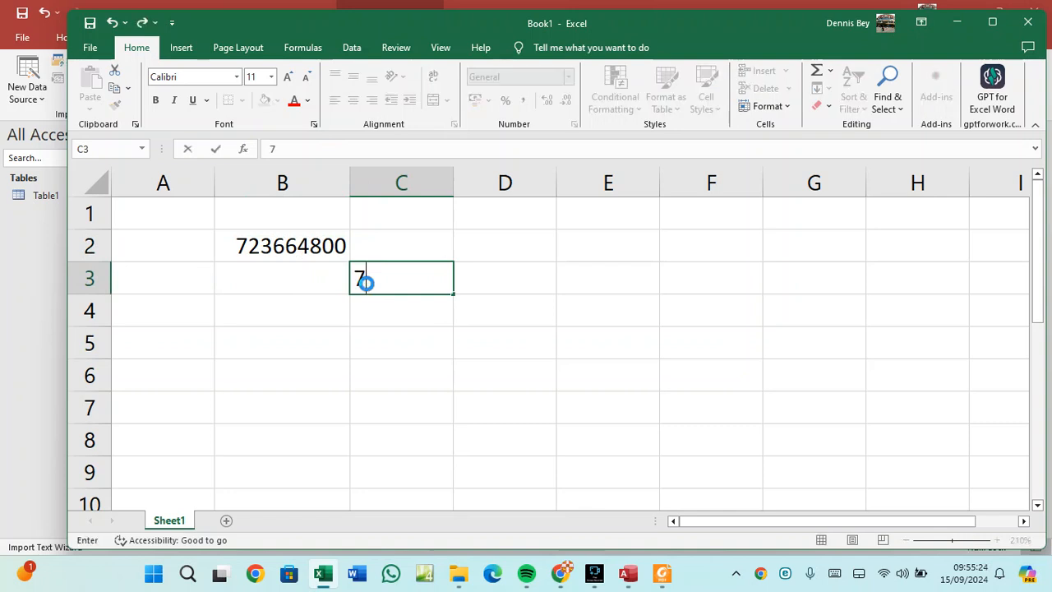
key(Return)
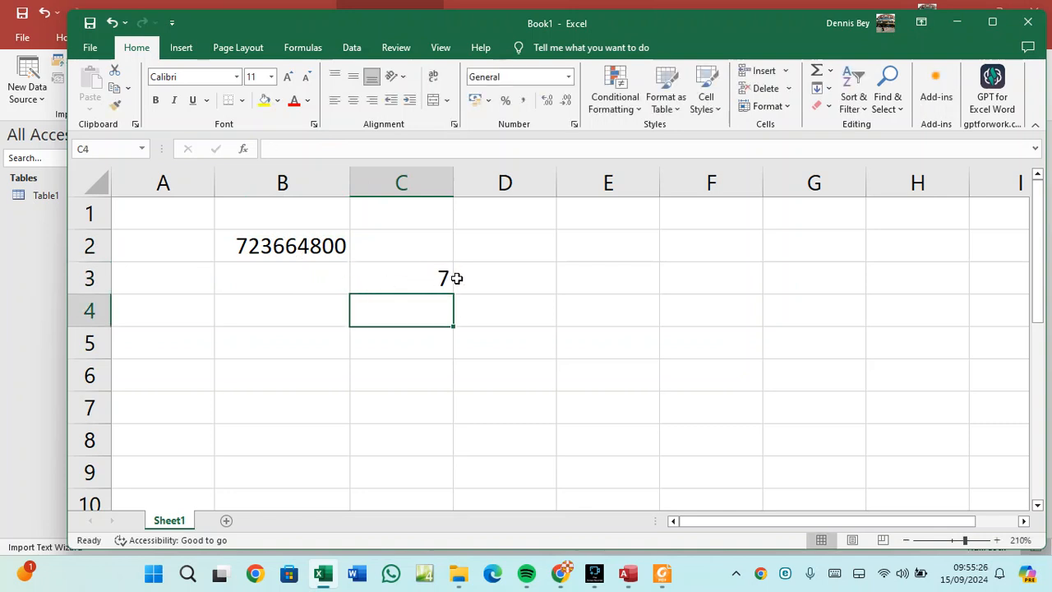
Left-align B2, then close the test workbook without saving.
click(313, 240)
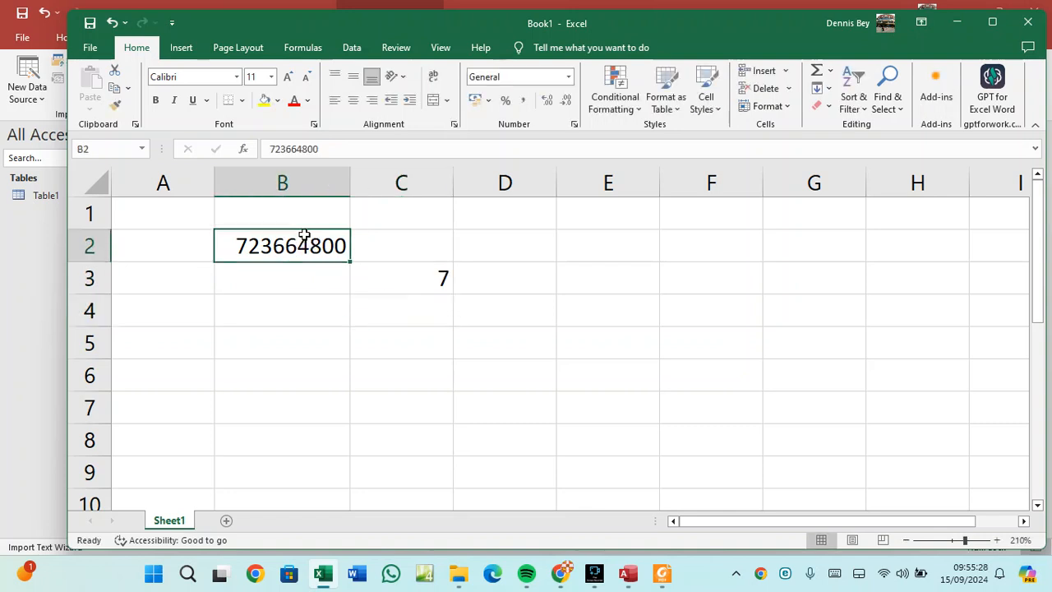
click(333, 100)
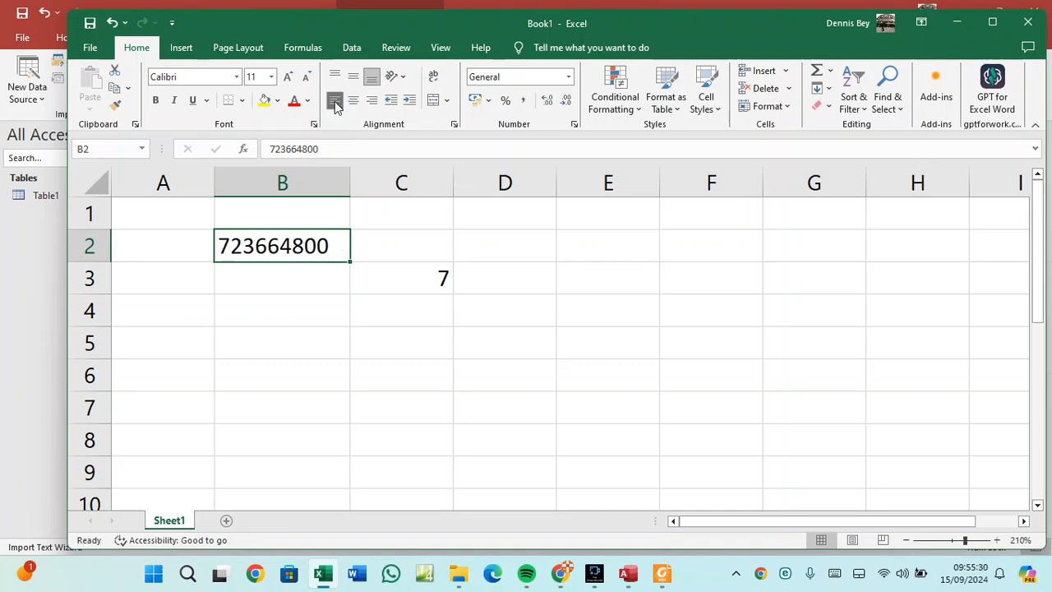
click(270, 149)
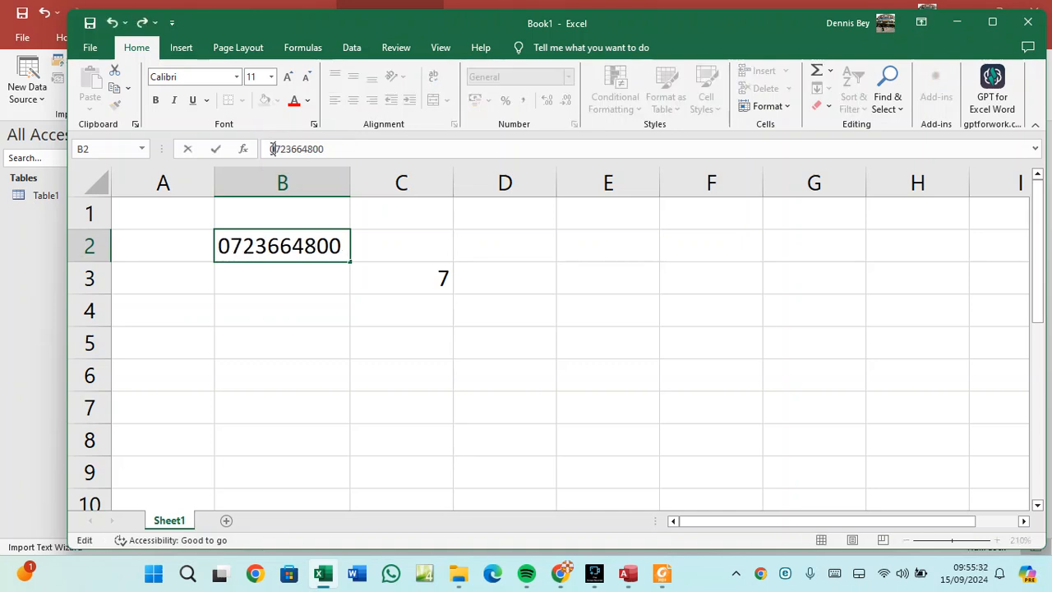
key(Return)
click(233, 247)
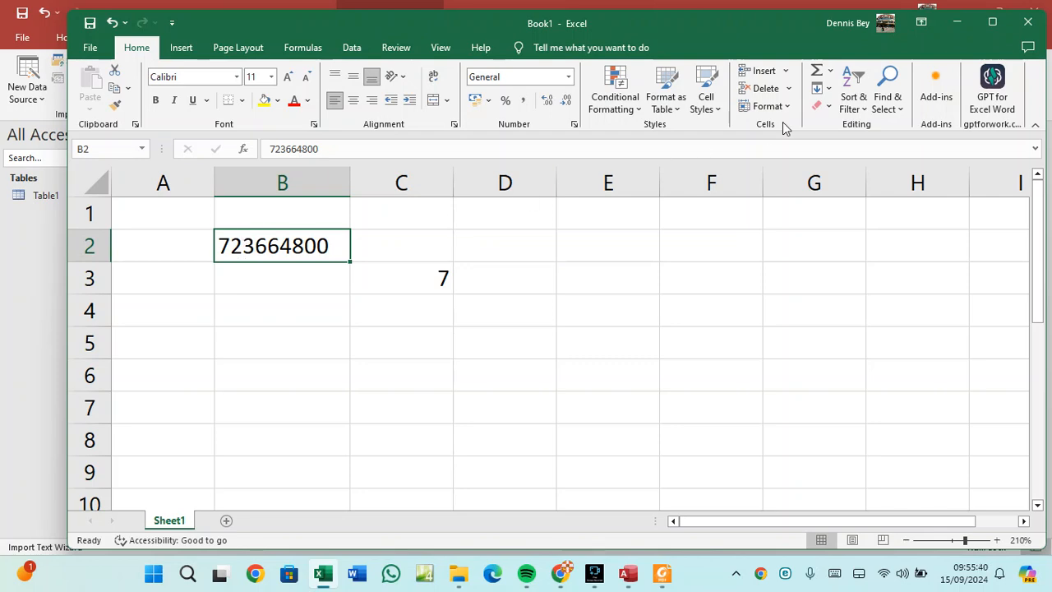
click(1027, 22)
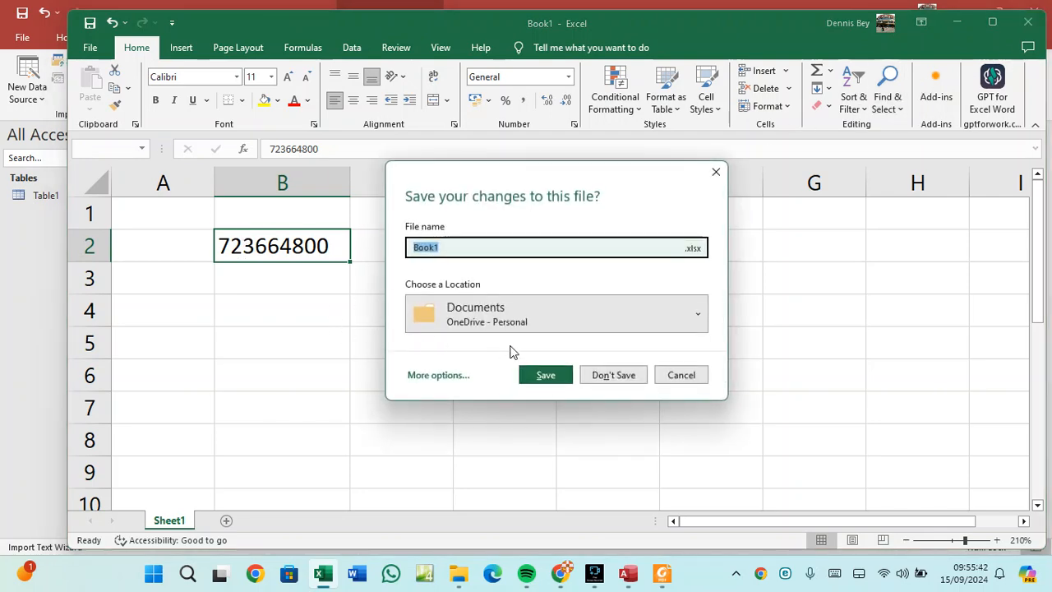
click(623, 381)
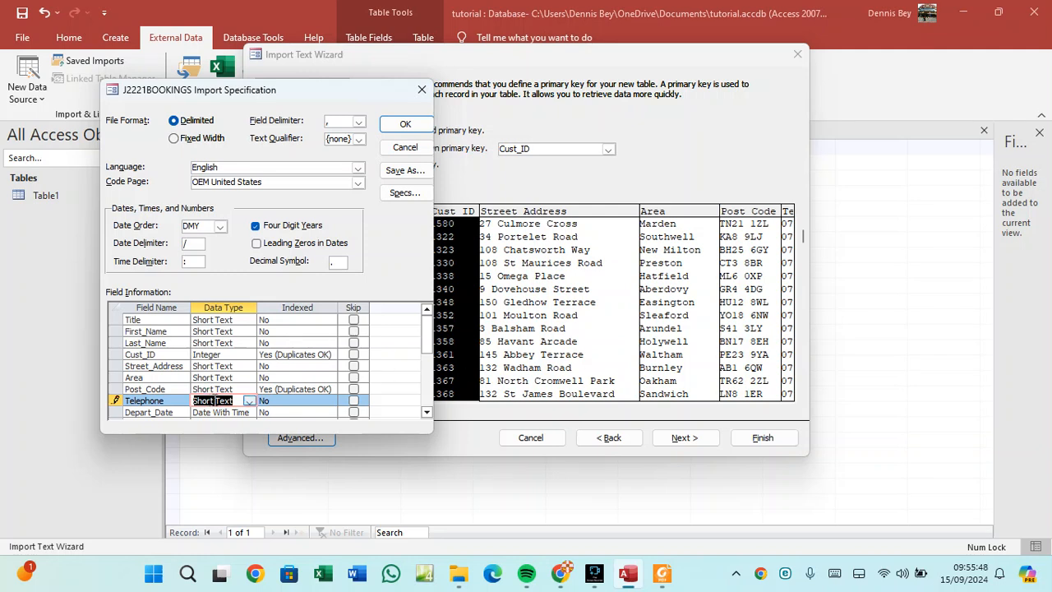
Scroll the Field Information grid and bring the exam paper's field table to the front.
scroll(213, 400, down, 1)
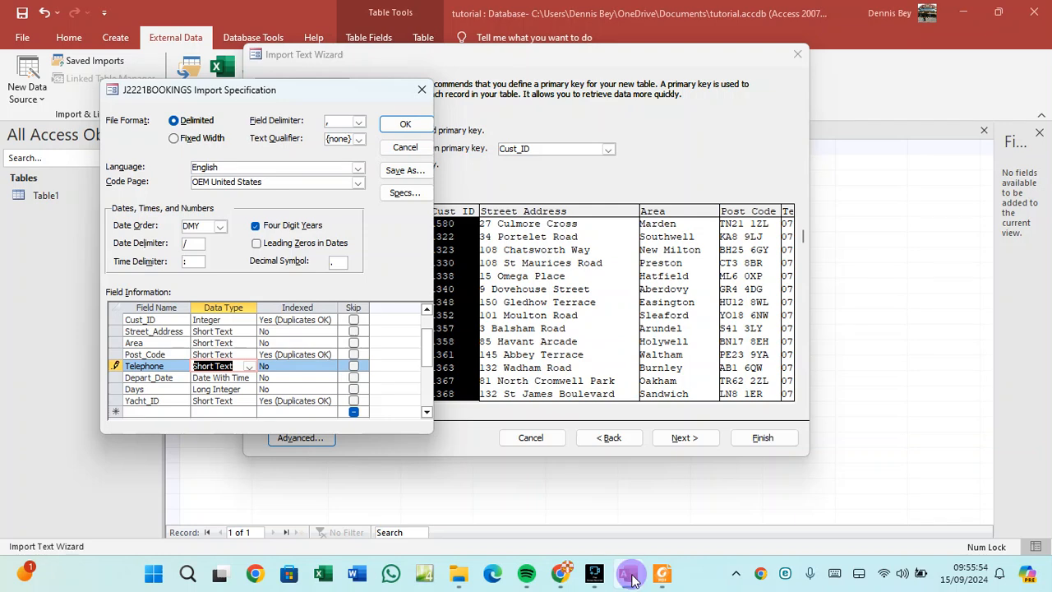
click(661, 572)
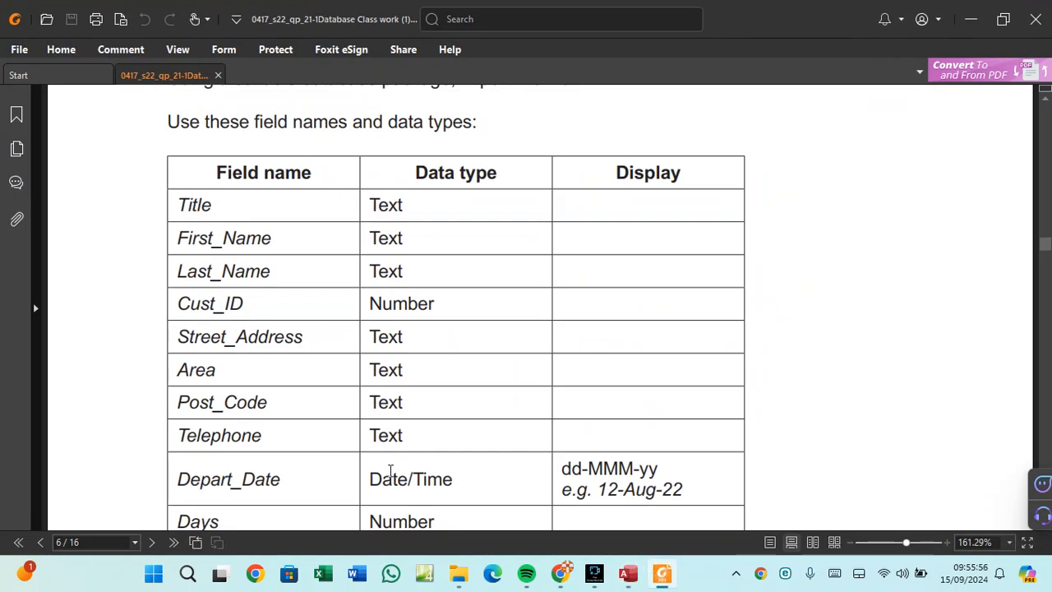
Read the PDF field table down to Yacht_ID, then return to the Access import specification.
scroll(395, 445, down, 2)
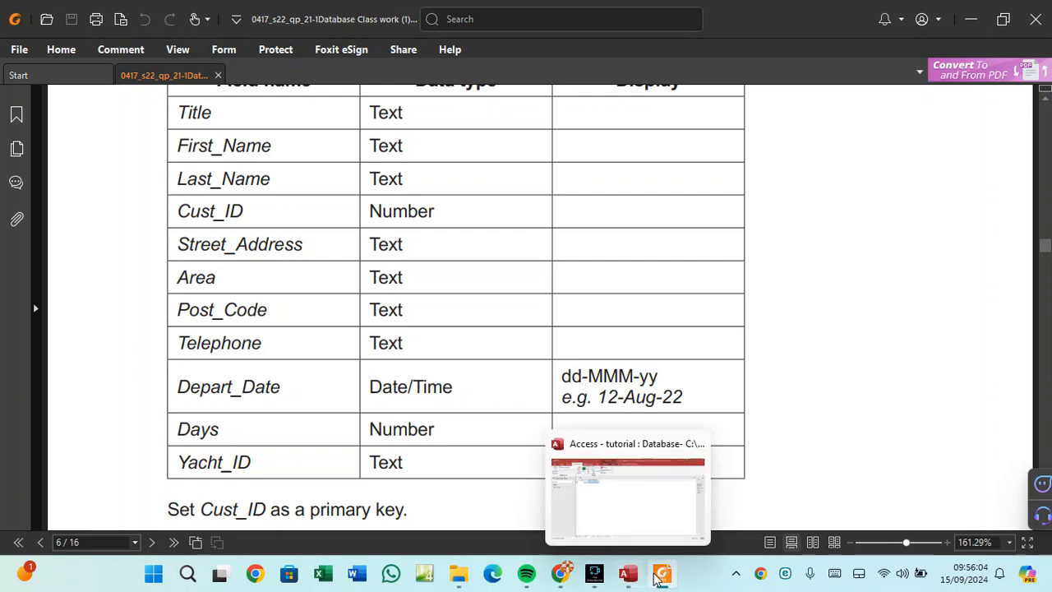
click(631, 576)
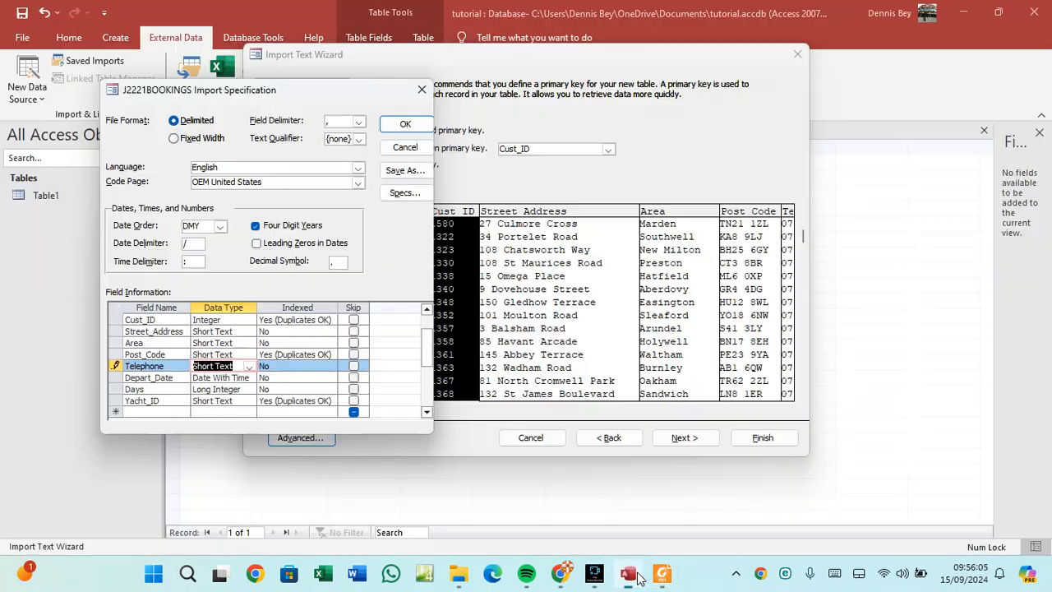
click(220, 378)
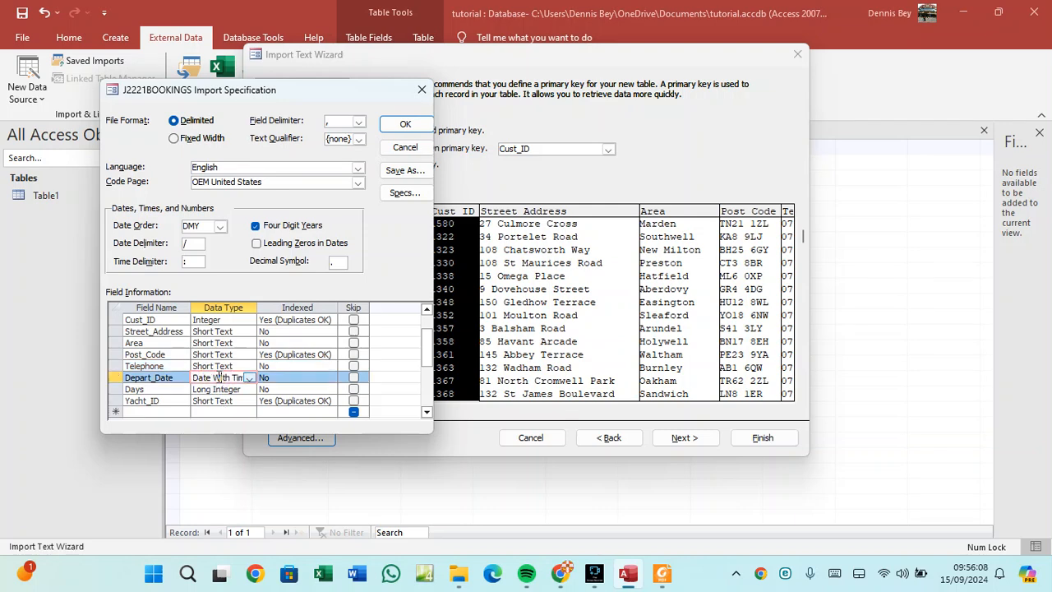
click(220, 226)
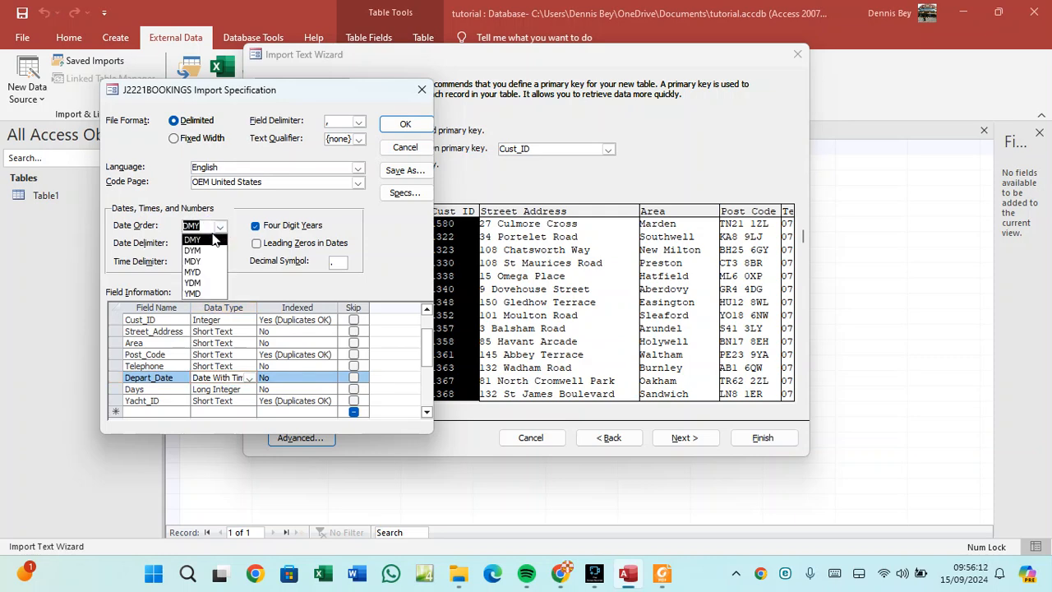
click(204, 240)
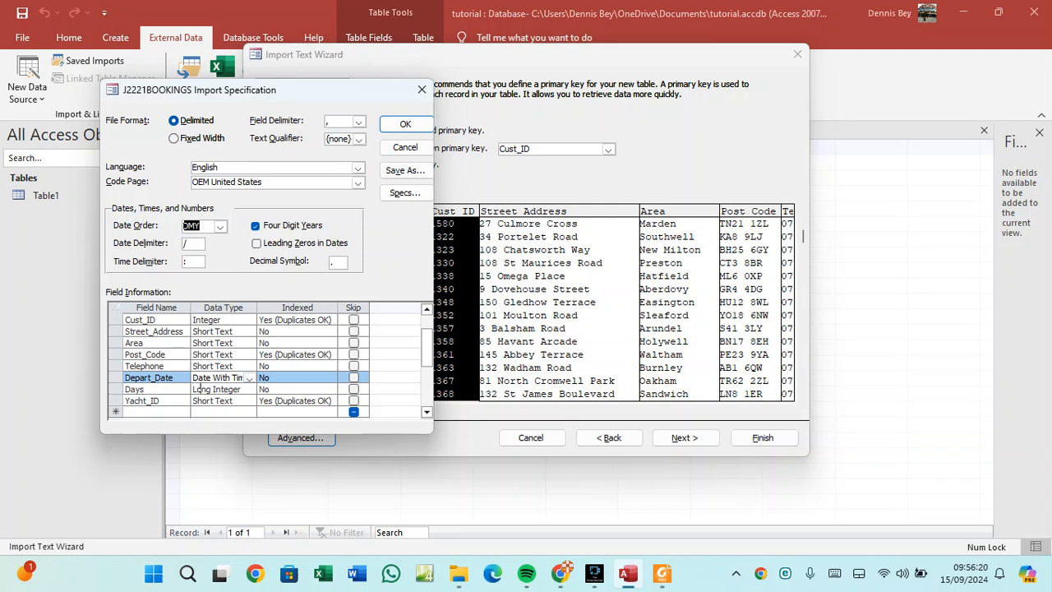
click(662, 573)
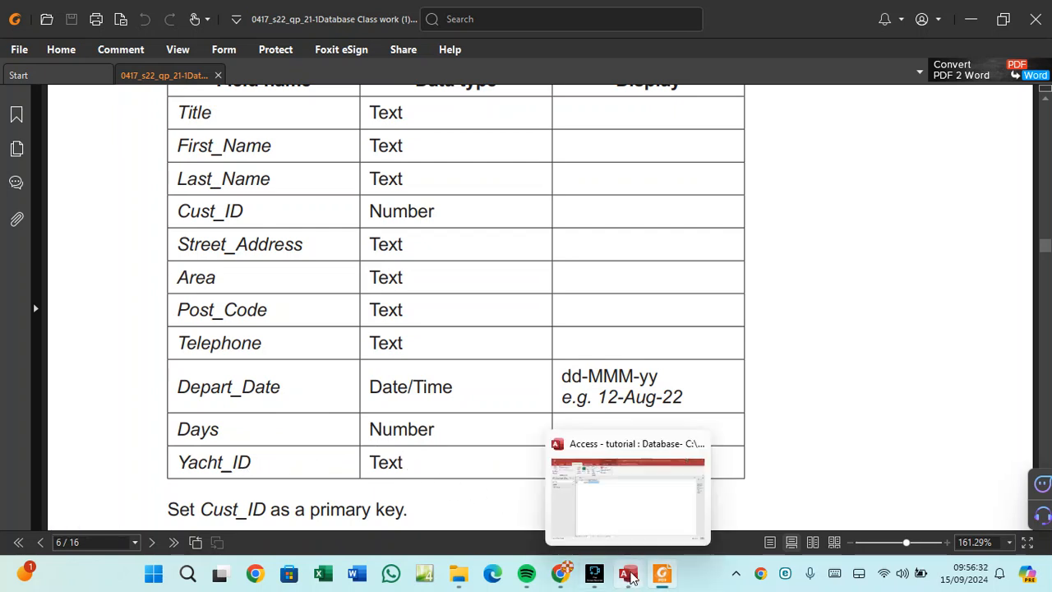
click(629, 575)
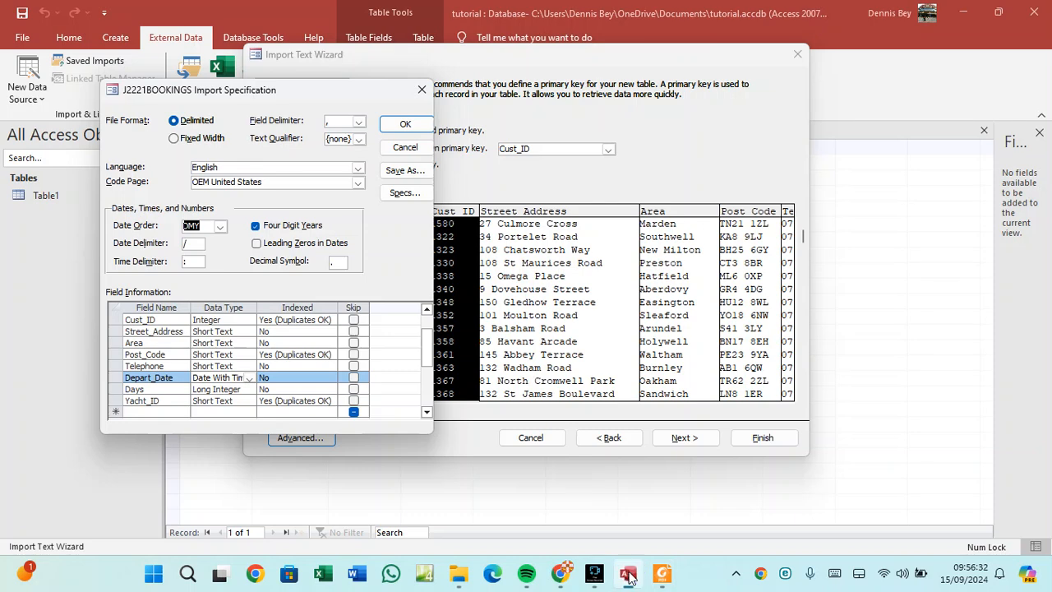
Set the Days field's data type to Integer, check it against the PDF, and confirm the import specification.
click(238, 387)
click(249, 390)
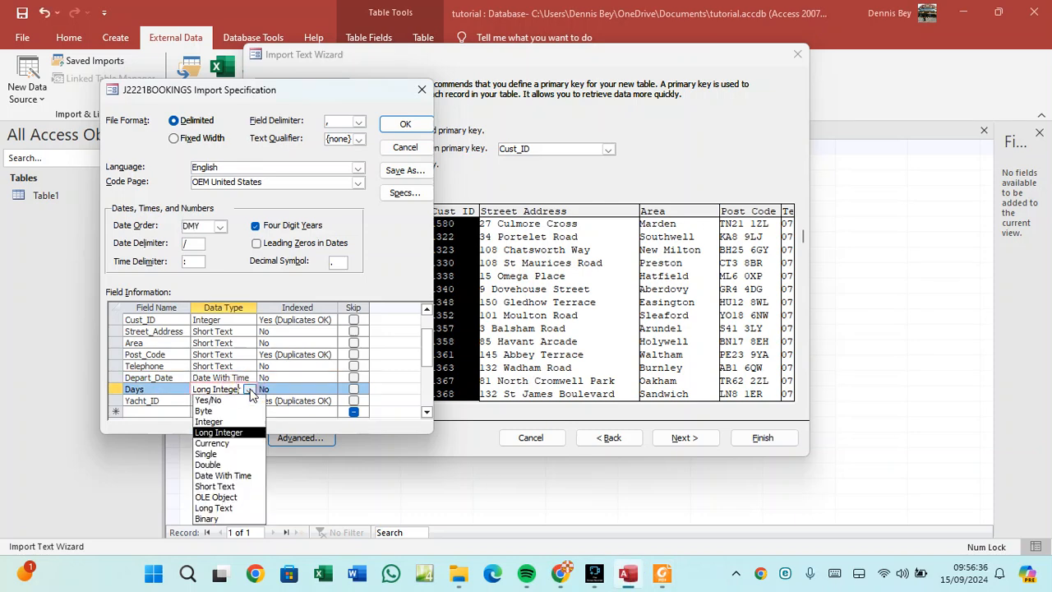
click(231, 421)
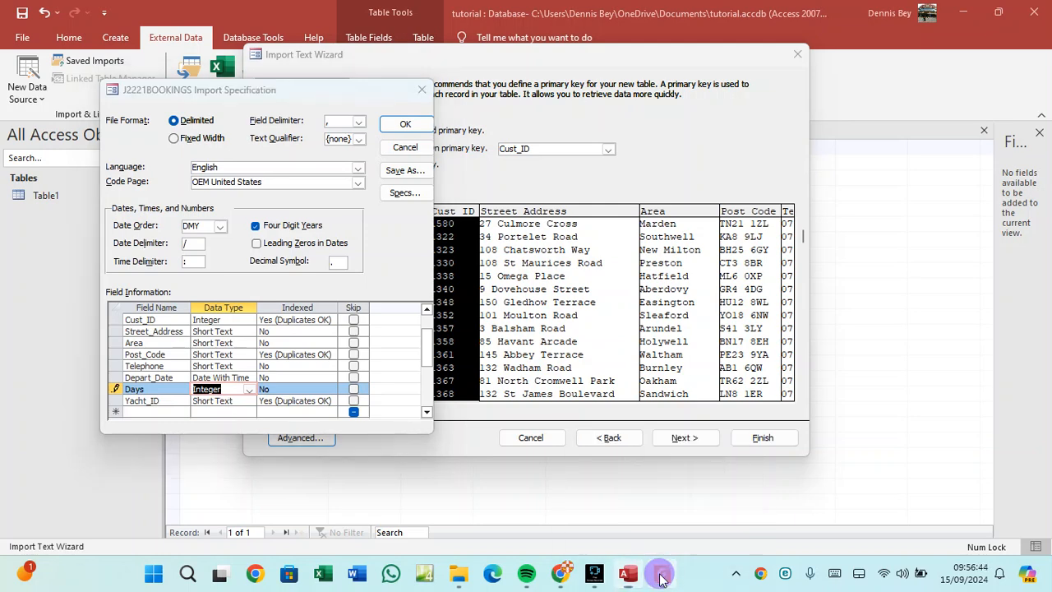
click(663, 573)
click(629, 573)
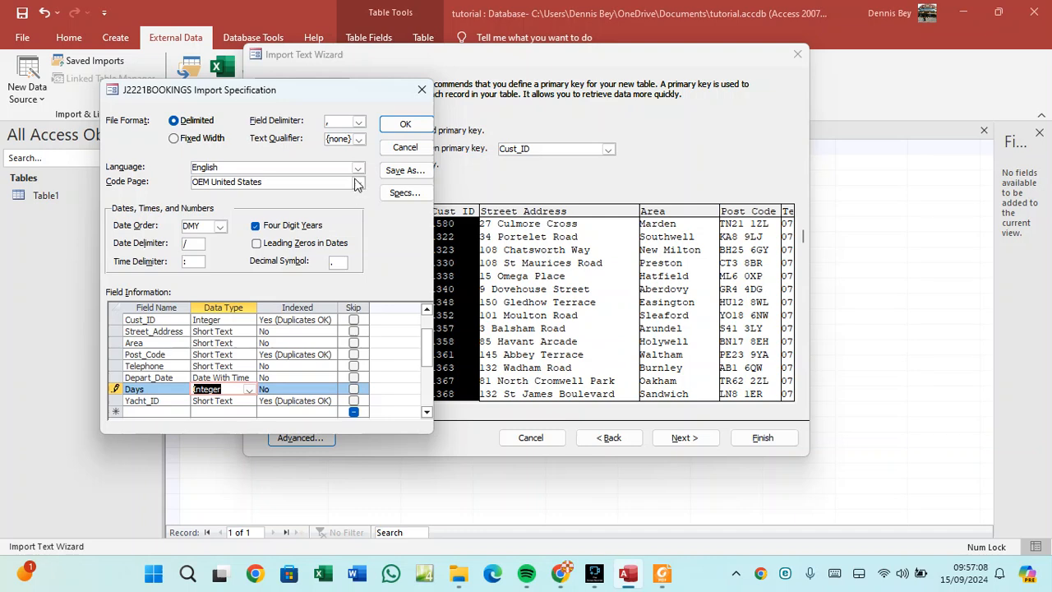
click(401, 128)
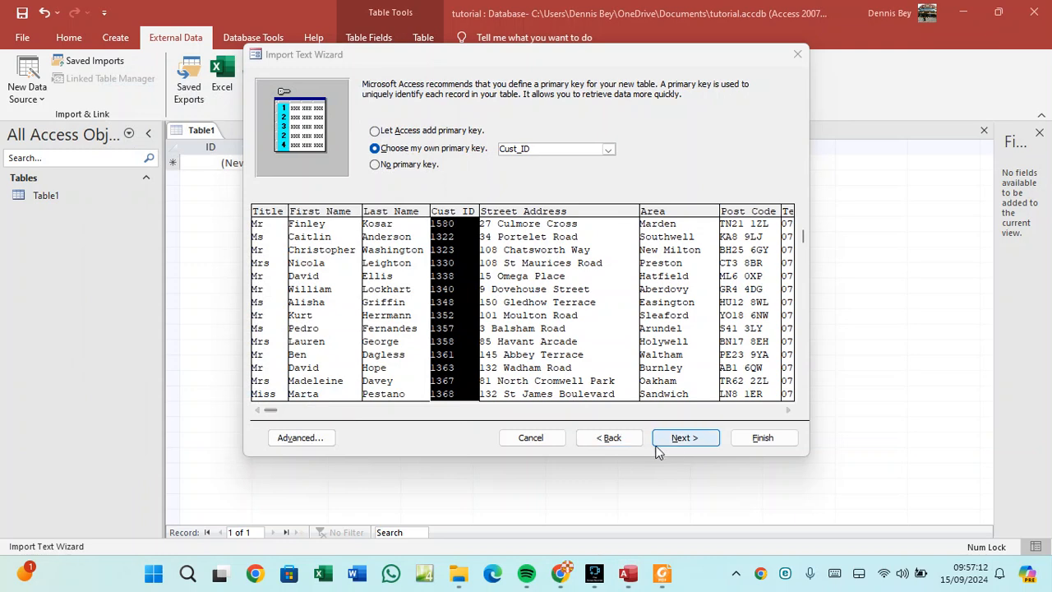
Finish importing into the new J2221BOOKINGS table without saving the import steps.
click(684, 439)
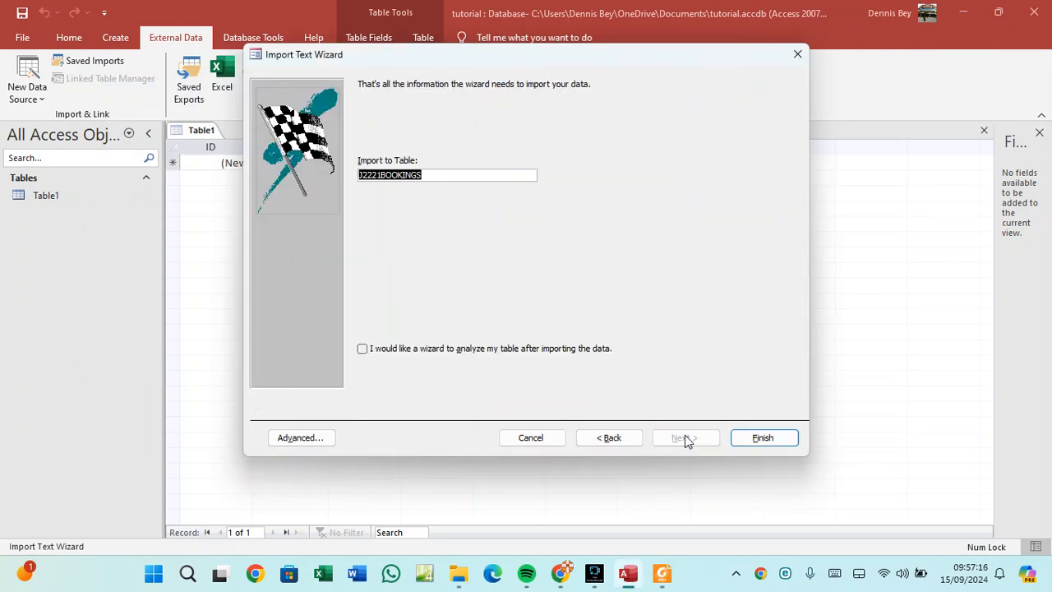
click(764, 438)
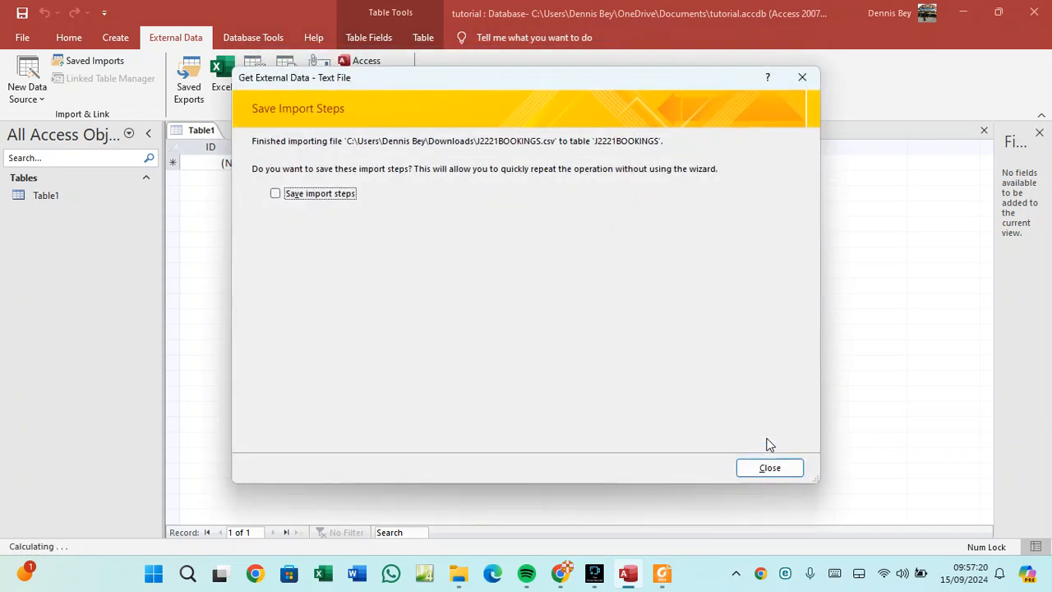
click(773, 473)
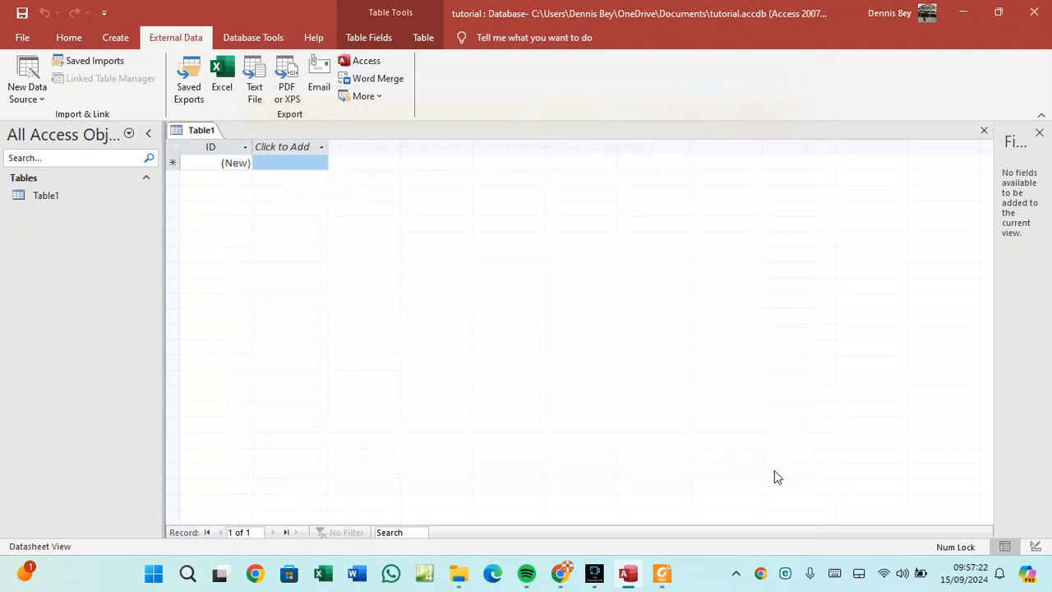
Try deleting the unused Table1, dismiss the cannot-delete warning, then close its empty tab.
click(43, 216)
right_click(43, 215)
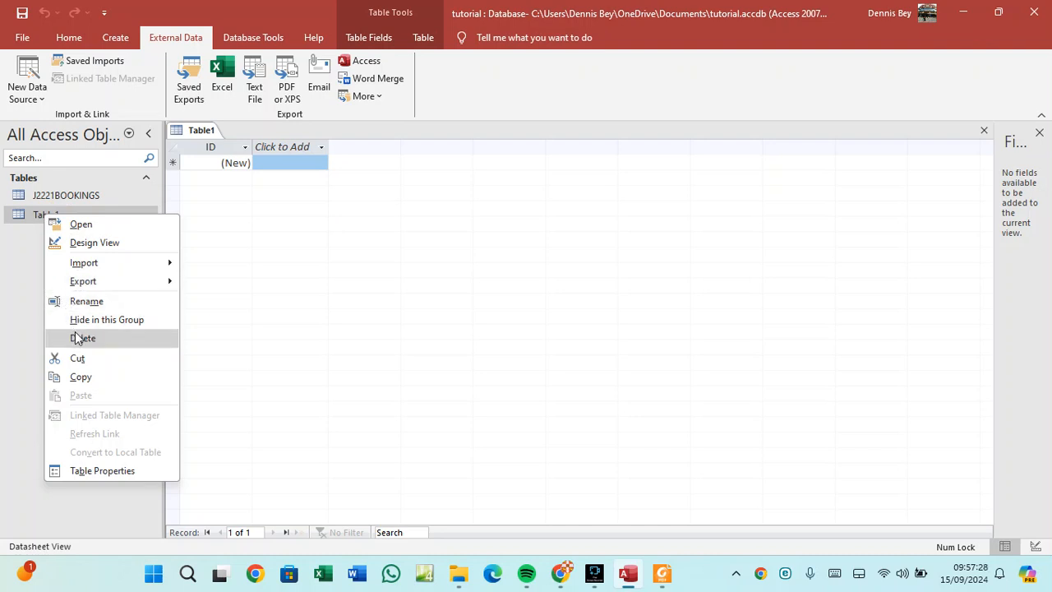
right_click(32, 217)
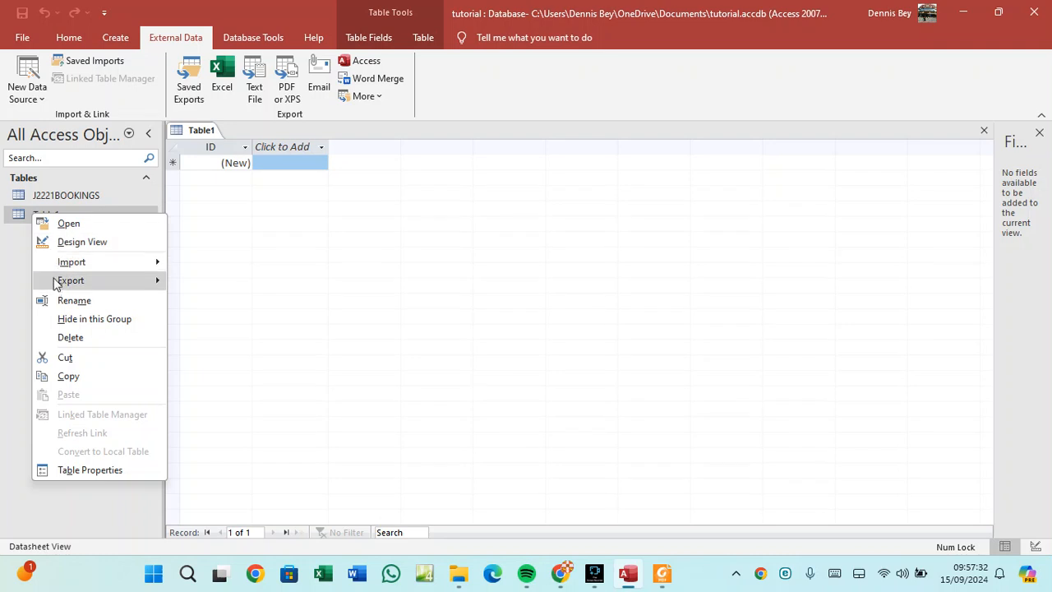
click(70, 344)
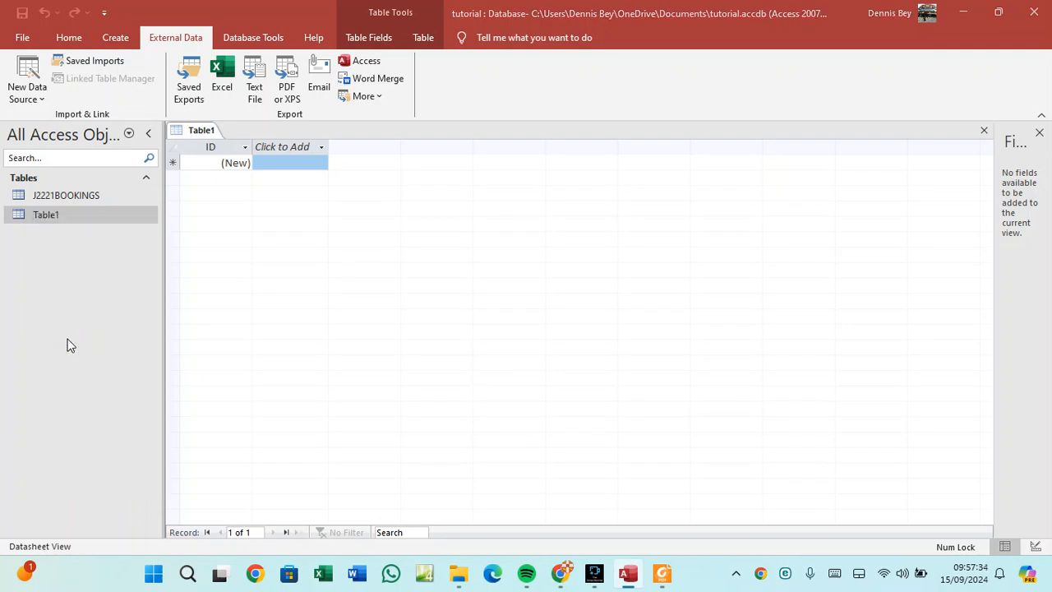
click(530, 333)
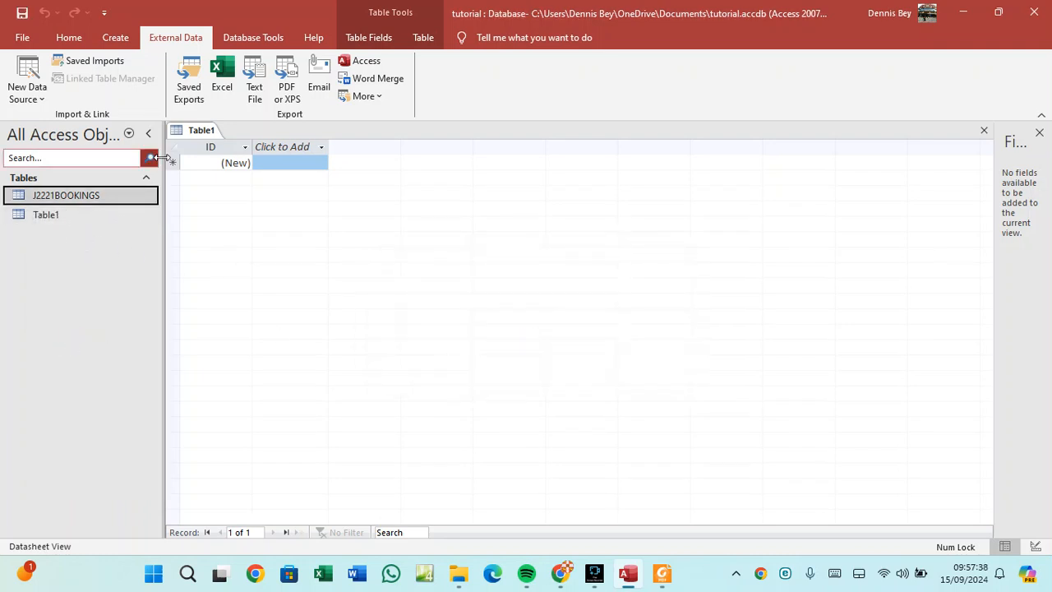
right_click(203, 133)
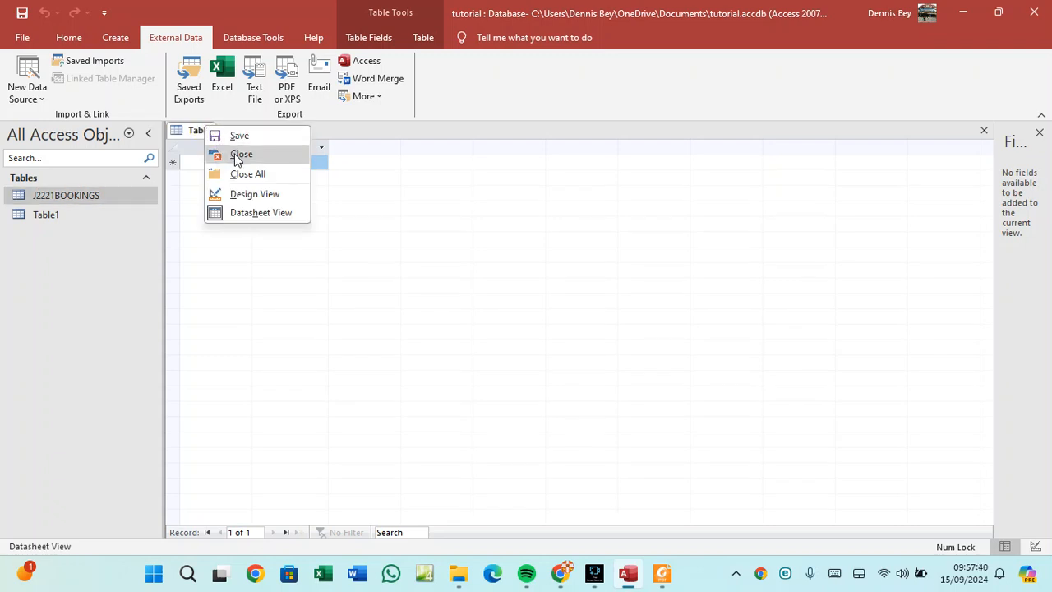
click(240, 155)
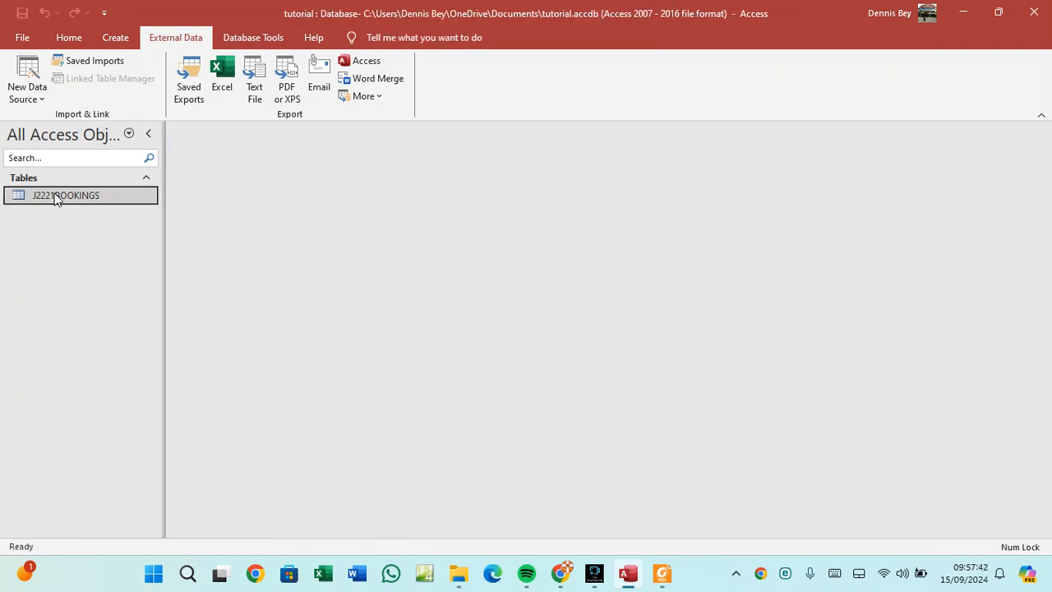
Open the J2221BOOKINGS datasheet and toggle between Design View and Datasheet View to inspect it.
double_click(74, 196)
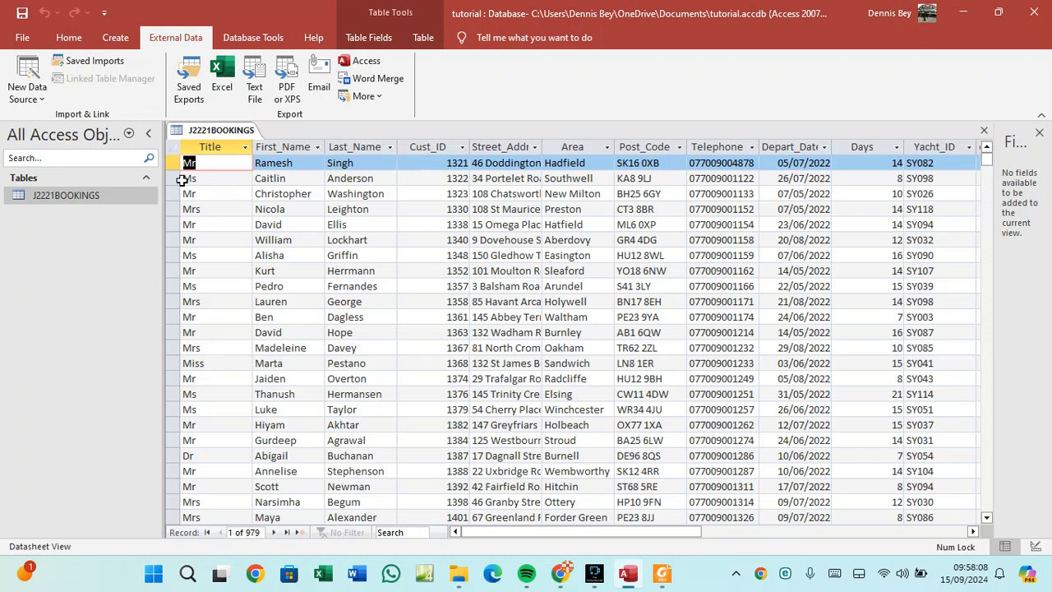
right_click(234, 133)
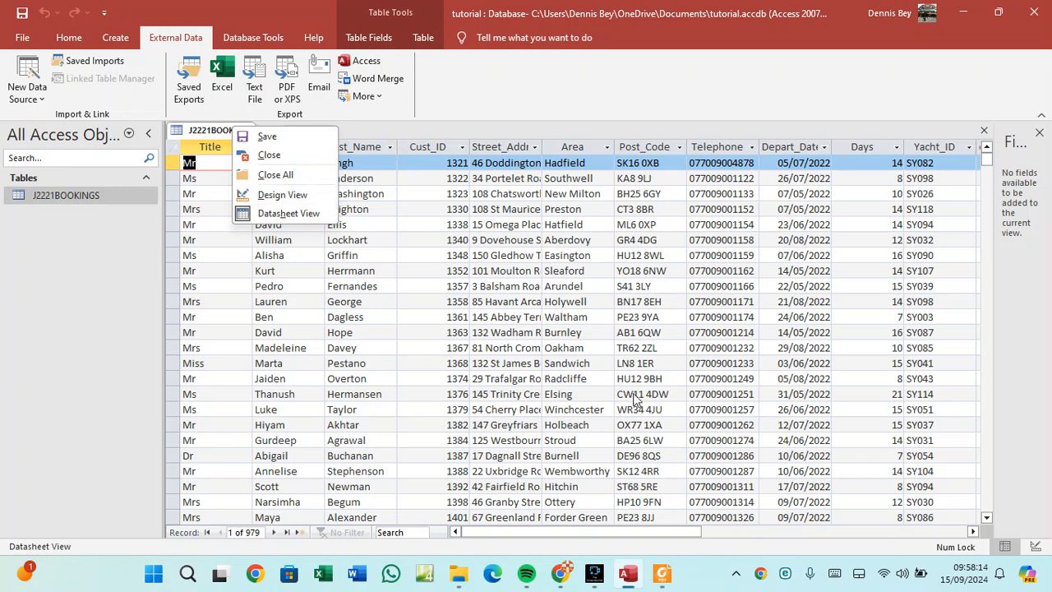
click(1036, 547)
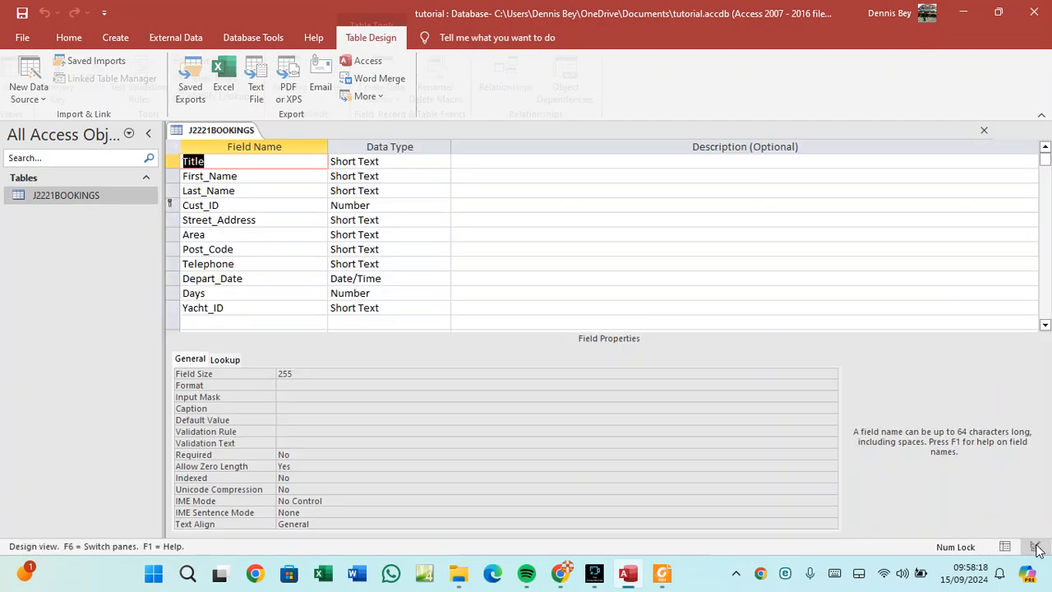
click(1006, 548)
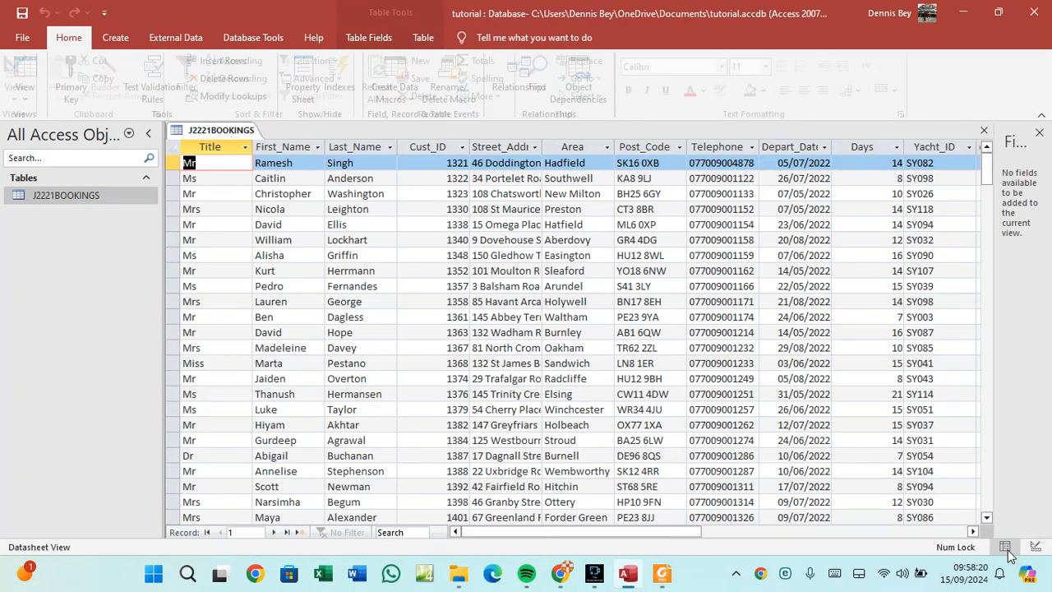
right_click(90, 190)
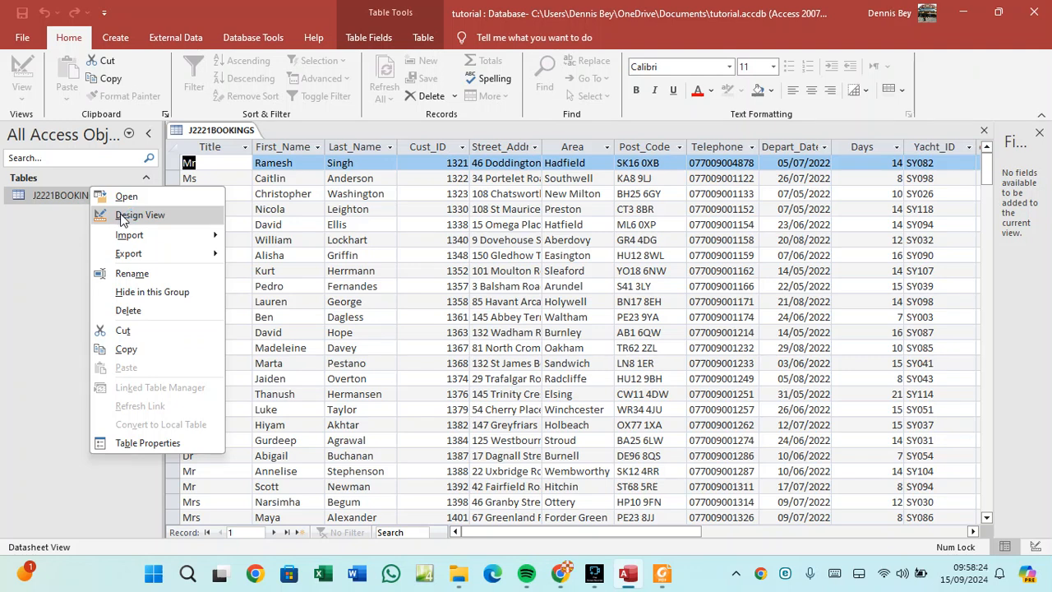
right_click(216, 130)
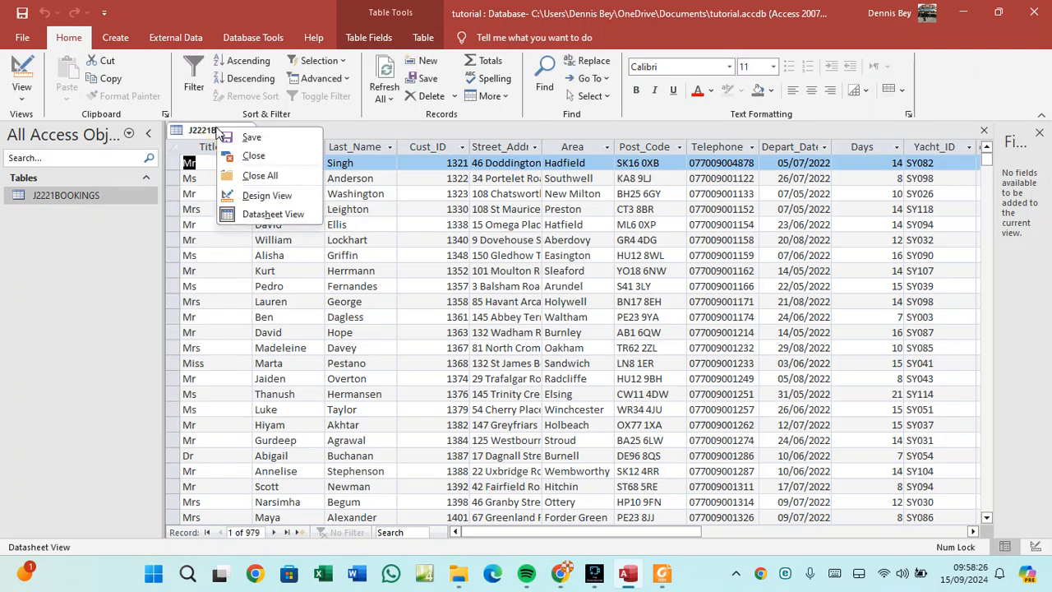
click(248, 194)
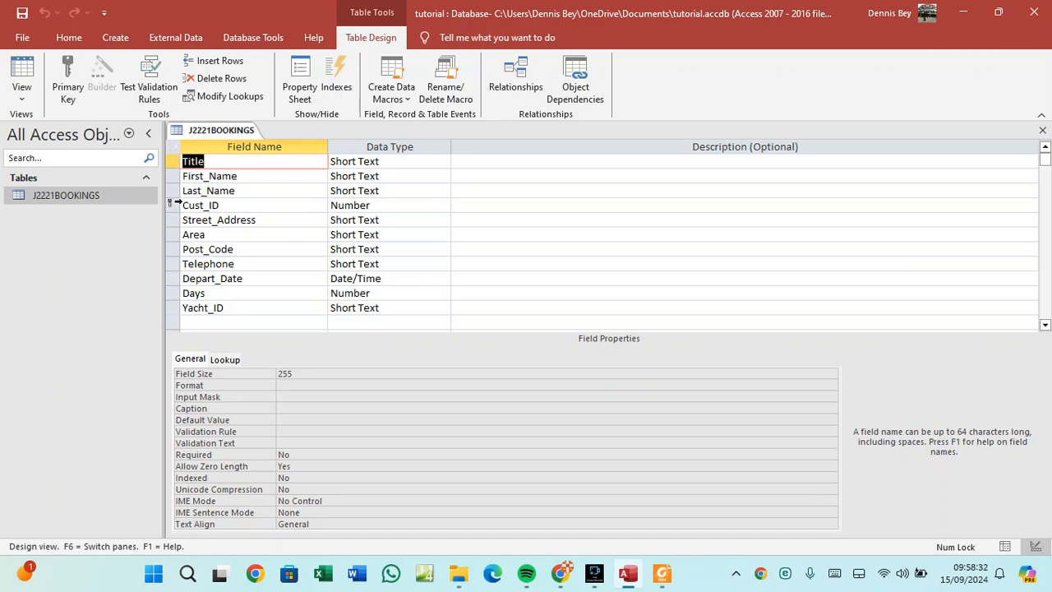
right_click(209, 131)
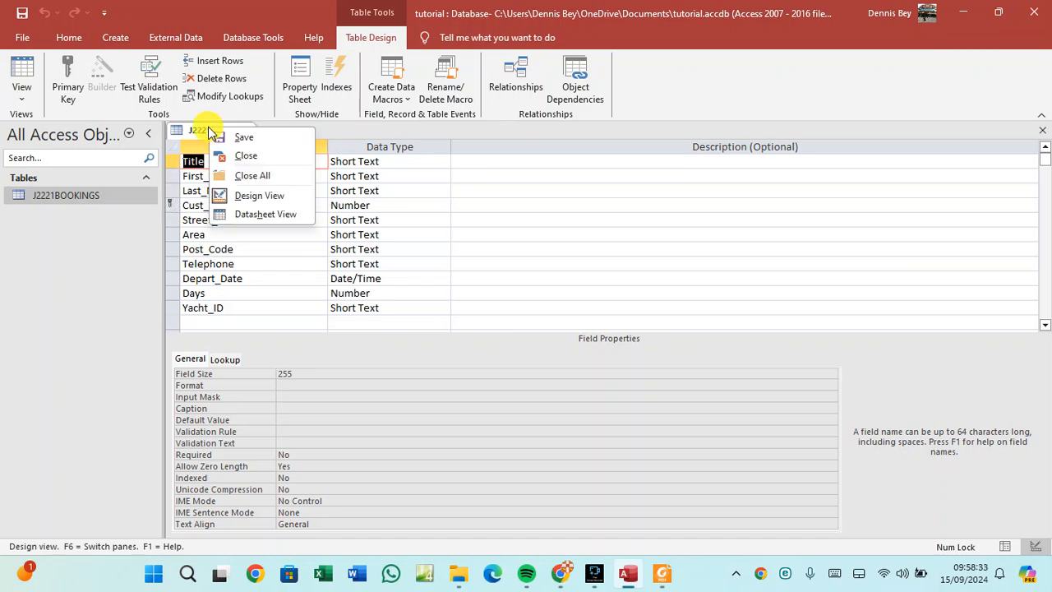
click(244, 214)
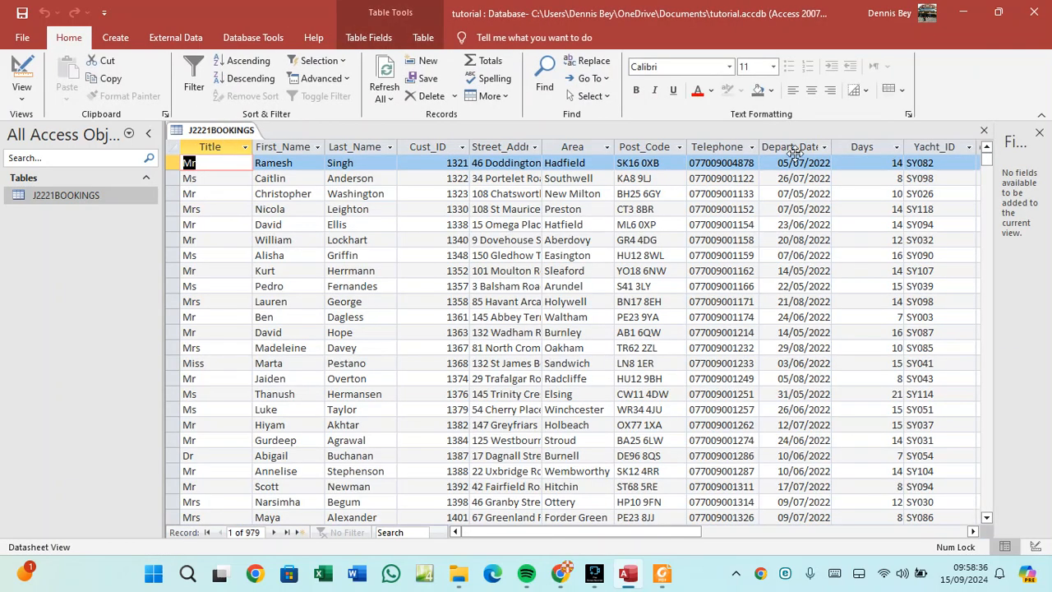
click(974, 532)
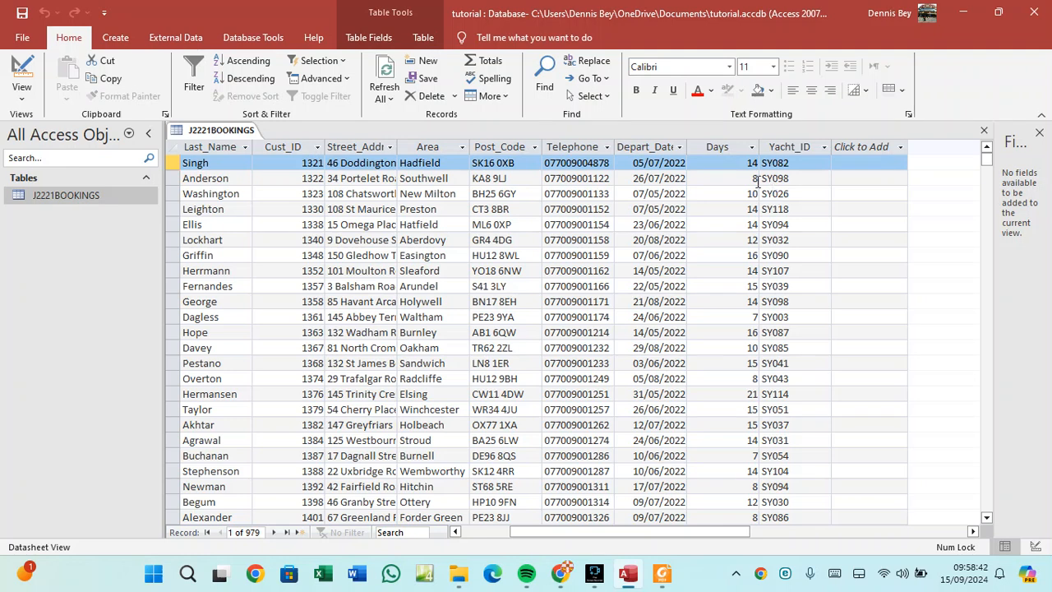
drag(723, 531, 598, 531)
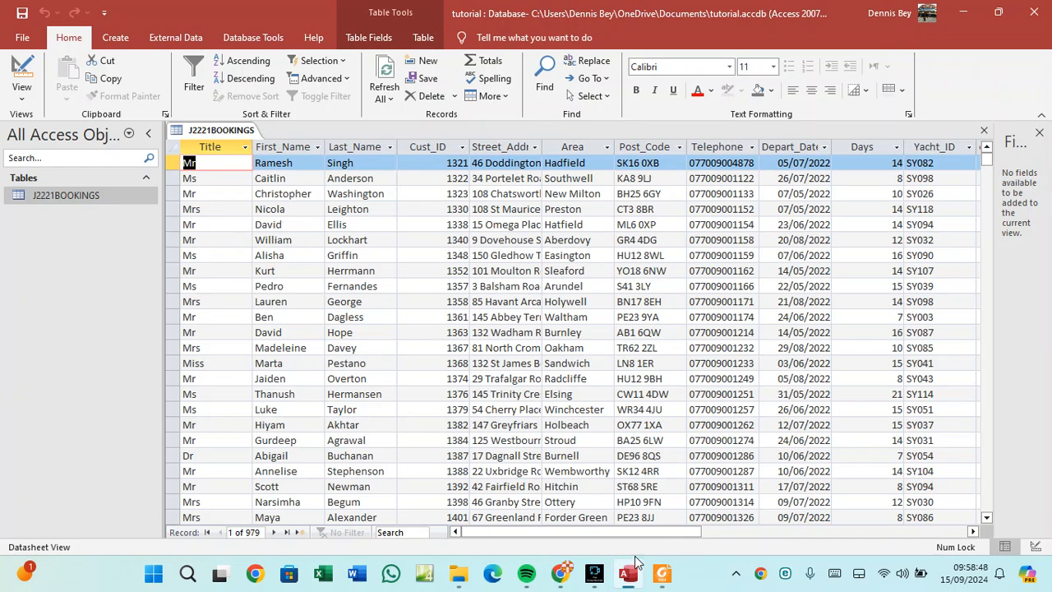
click(662, 575)
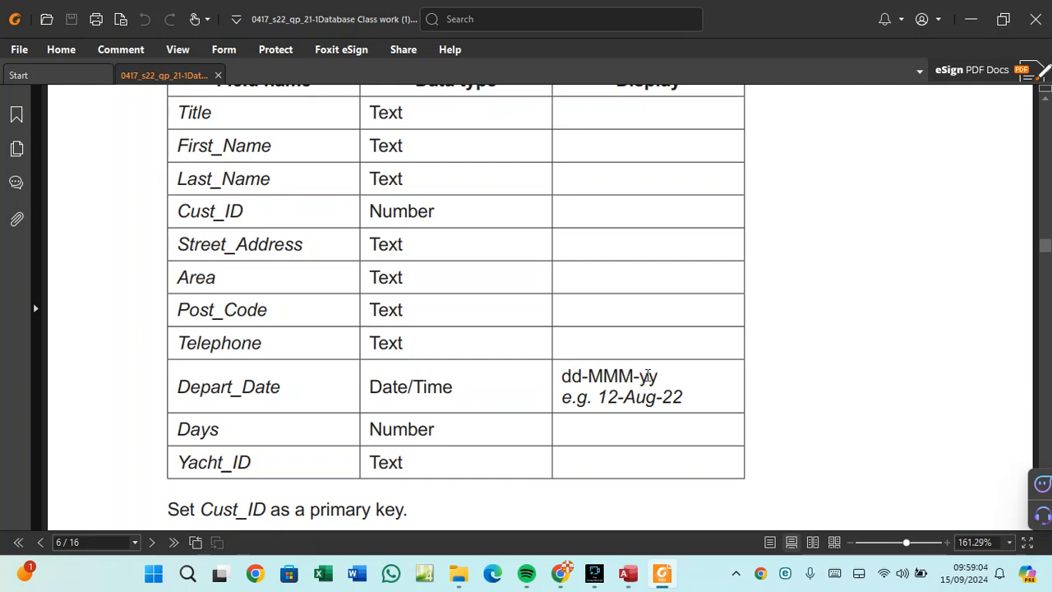
click(628, 573)
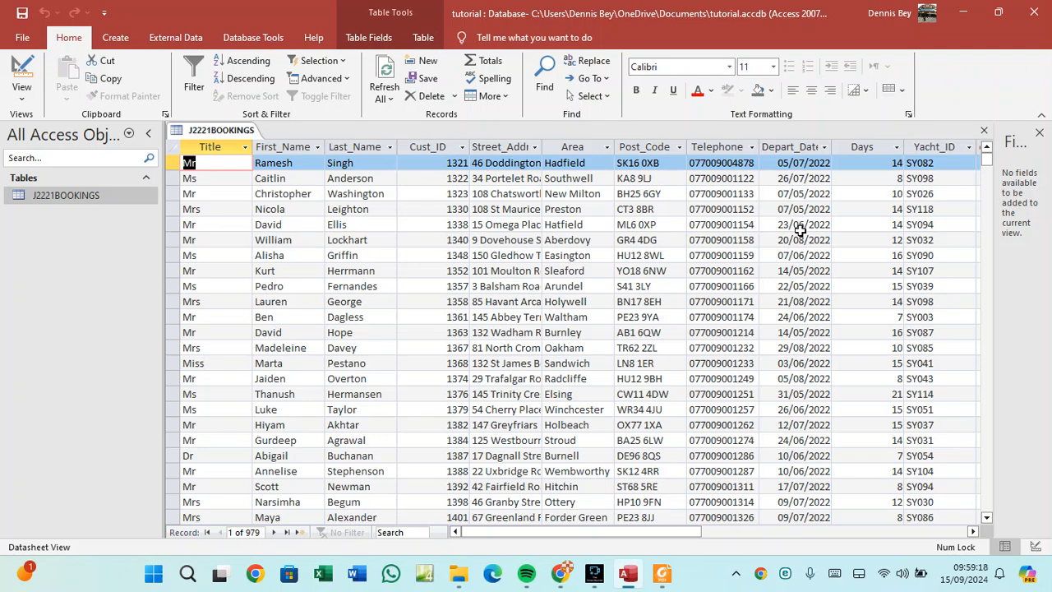
Switch J2221BOOKINGS to Design View and select the Depart_Date field.
right_click(227, 132)
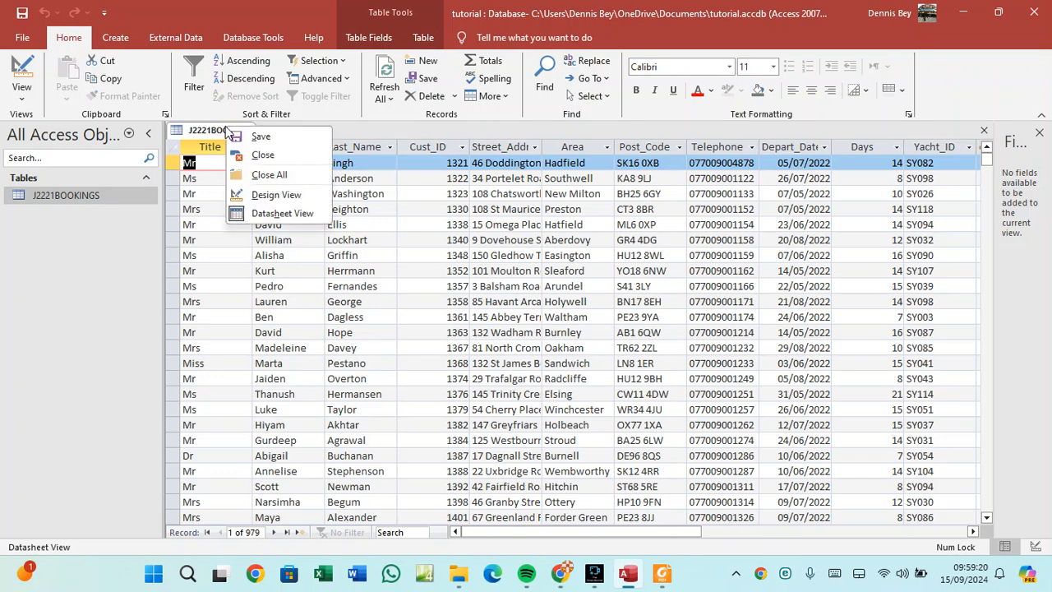
click(263, 195)
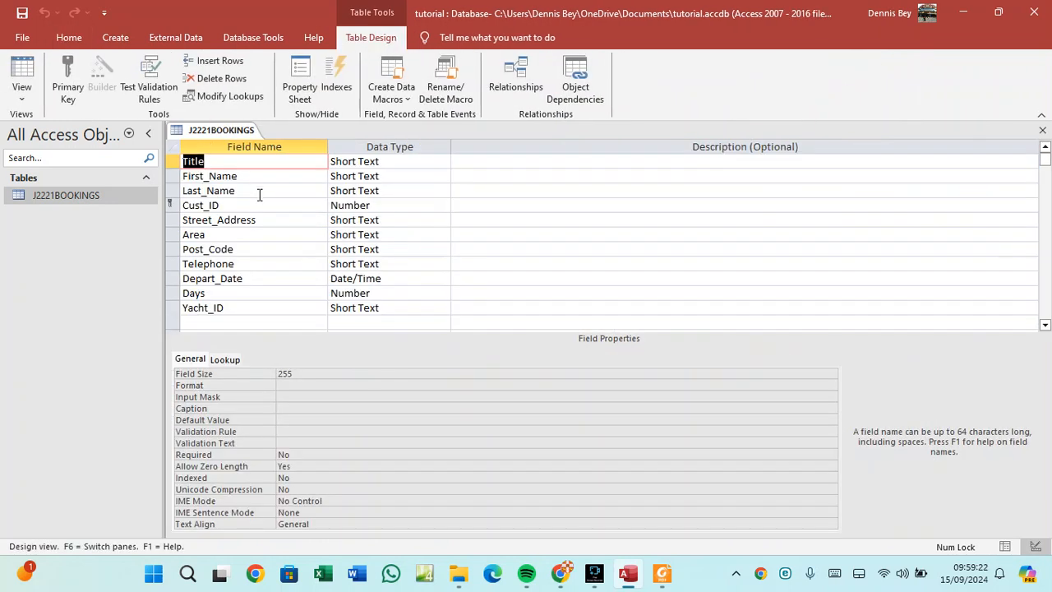
click(210, 277)
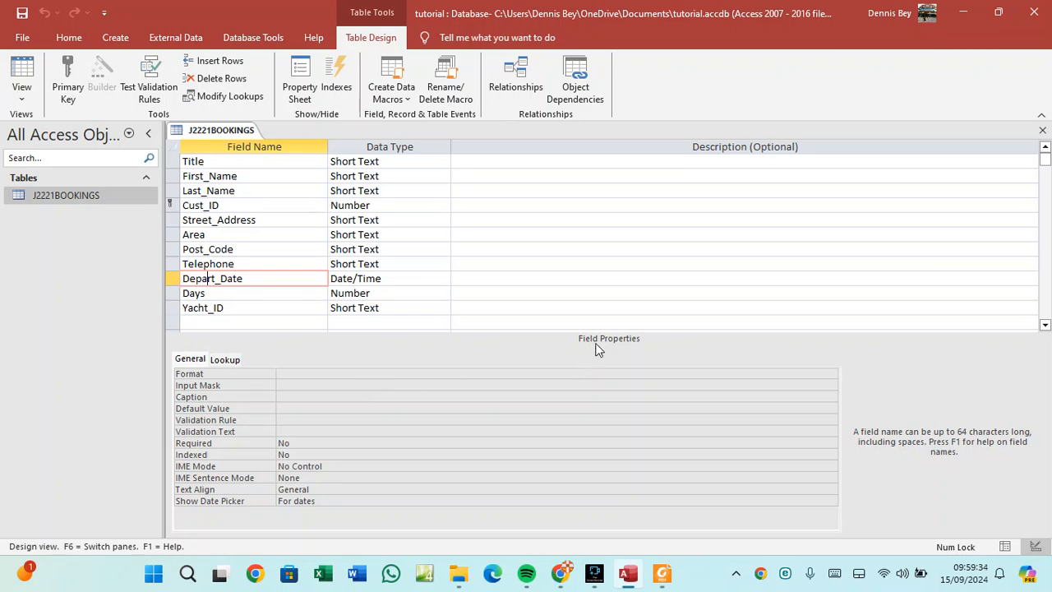
Give Depart_Date the Medium Date format and save the table design.
click(242, 376)
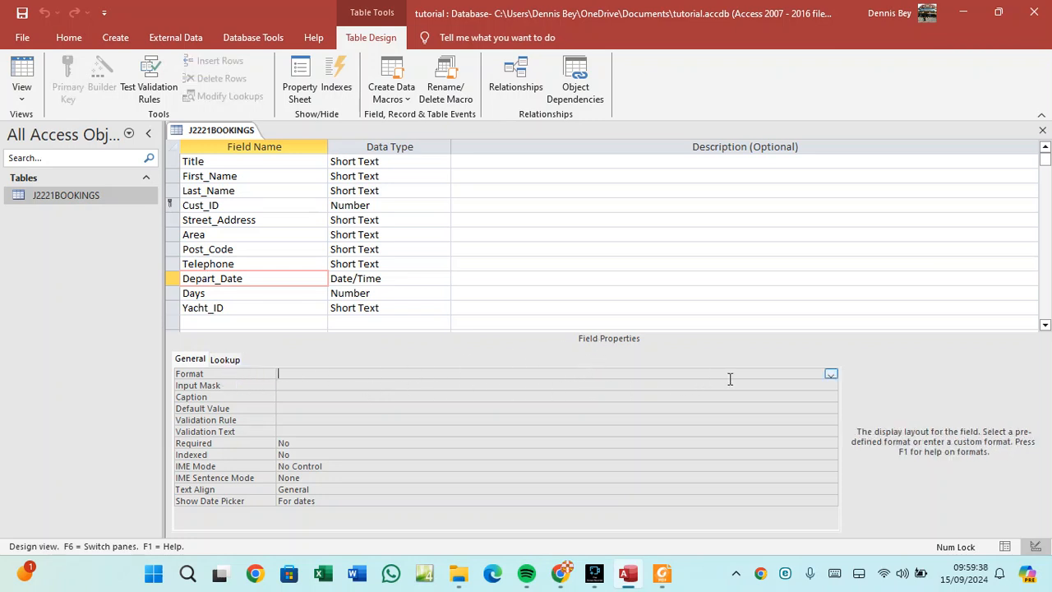
click(831, 374)
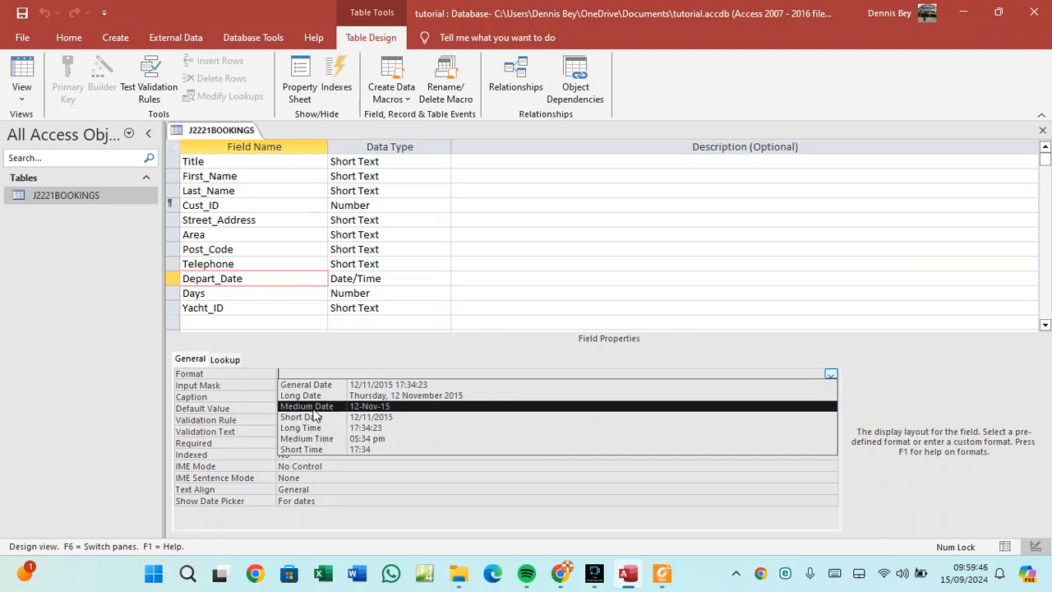
click(388, 406)
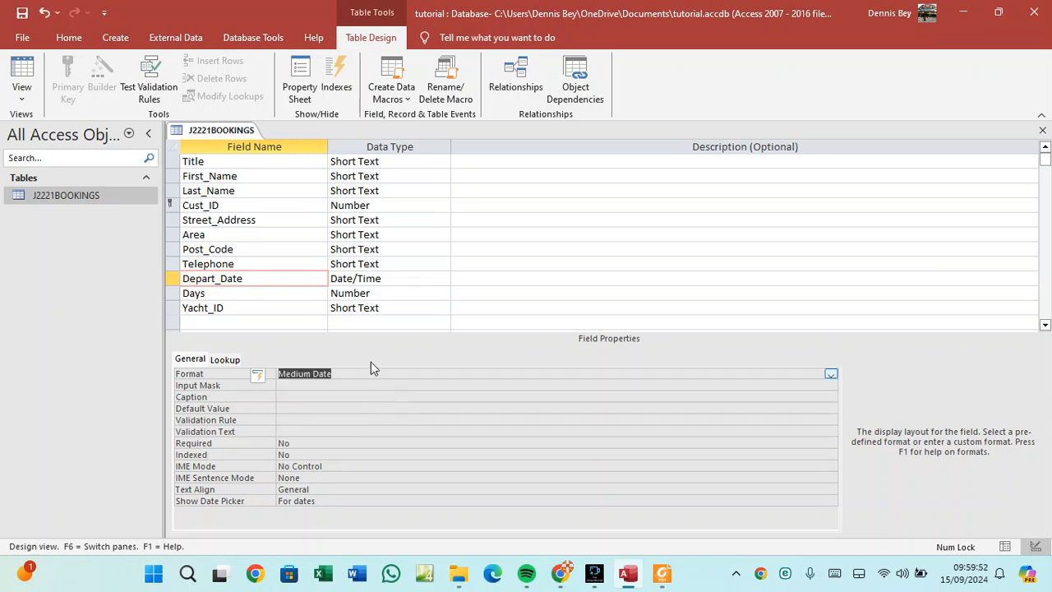
right_click(220, 134)
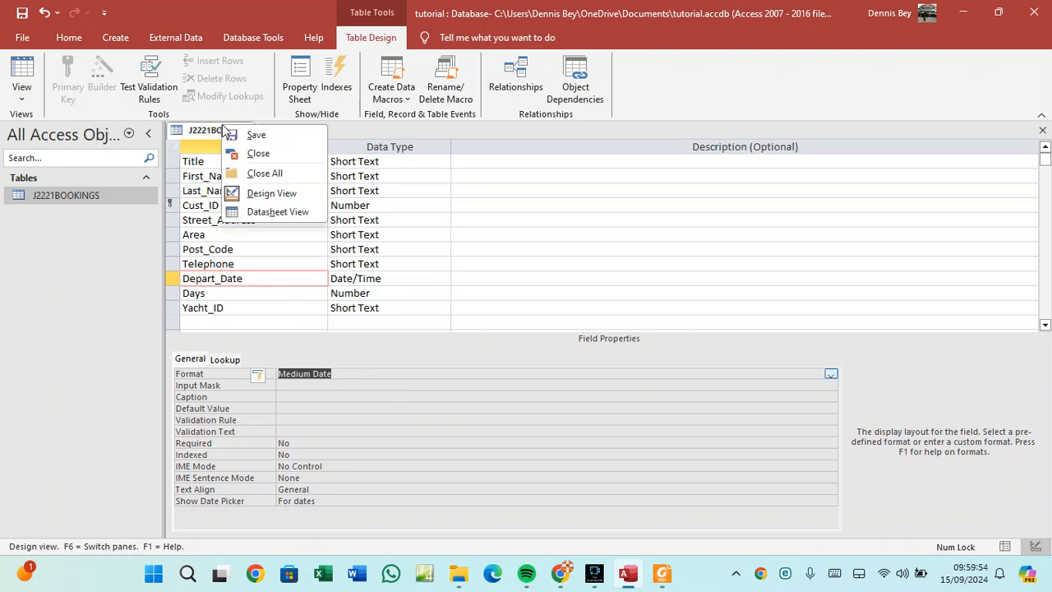
click(254, 138)
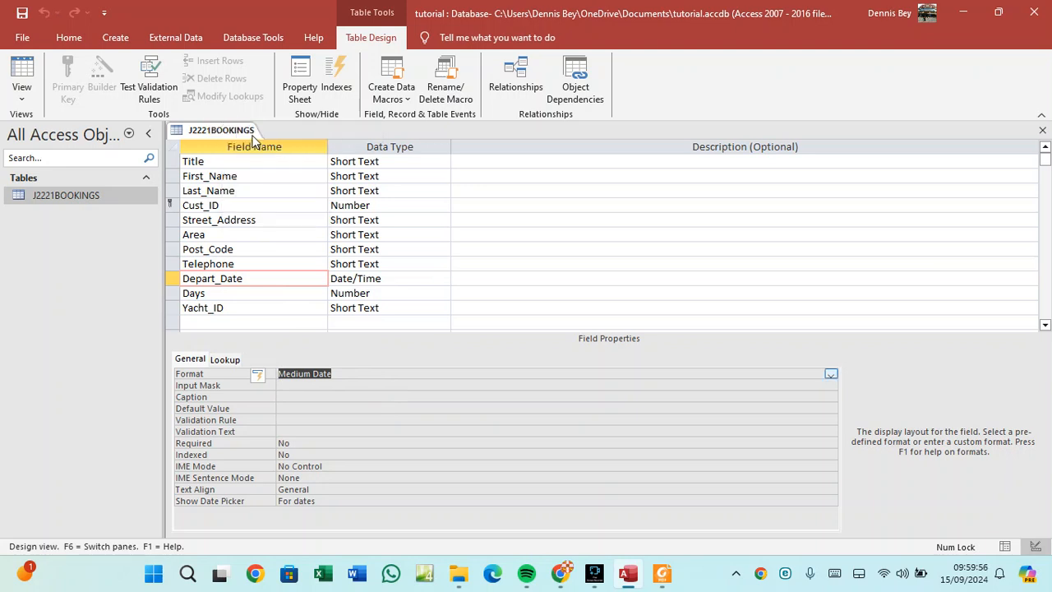
right_click(237, 132)
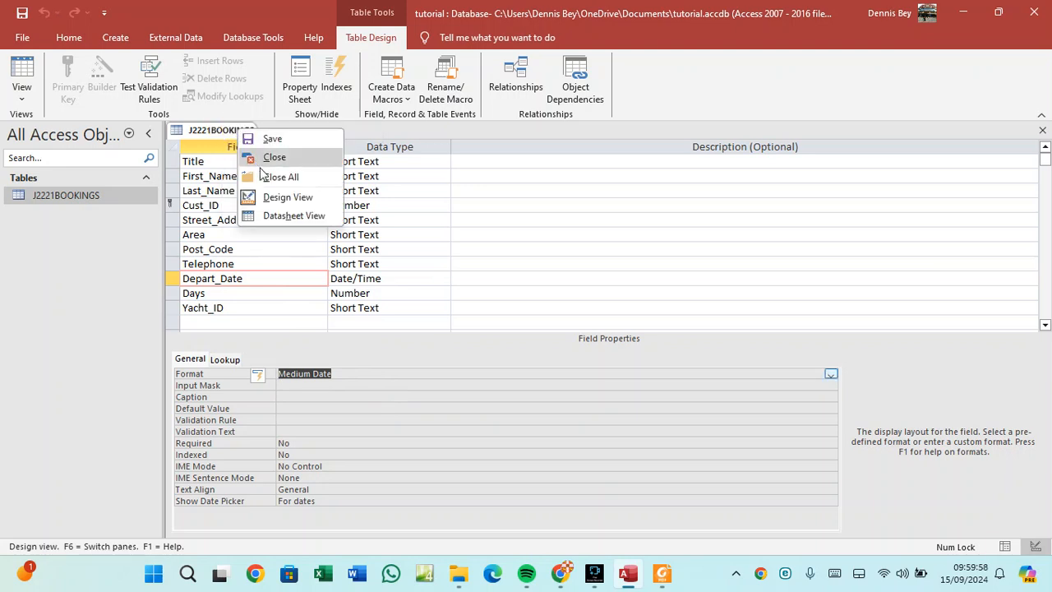
Return to the datasheet and scroll through the records to check the new date format.
click(1006, 548)
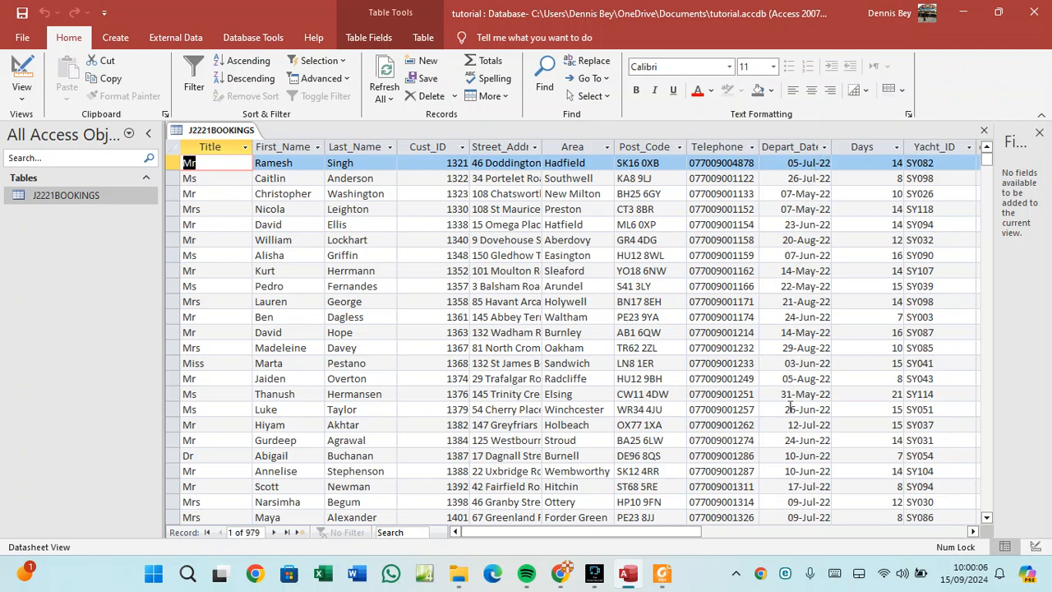
scroll(803, 459, down, 16)
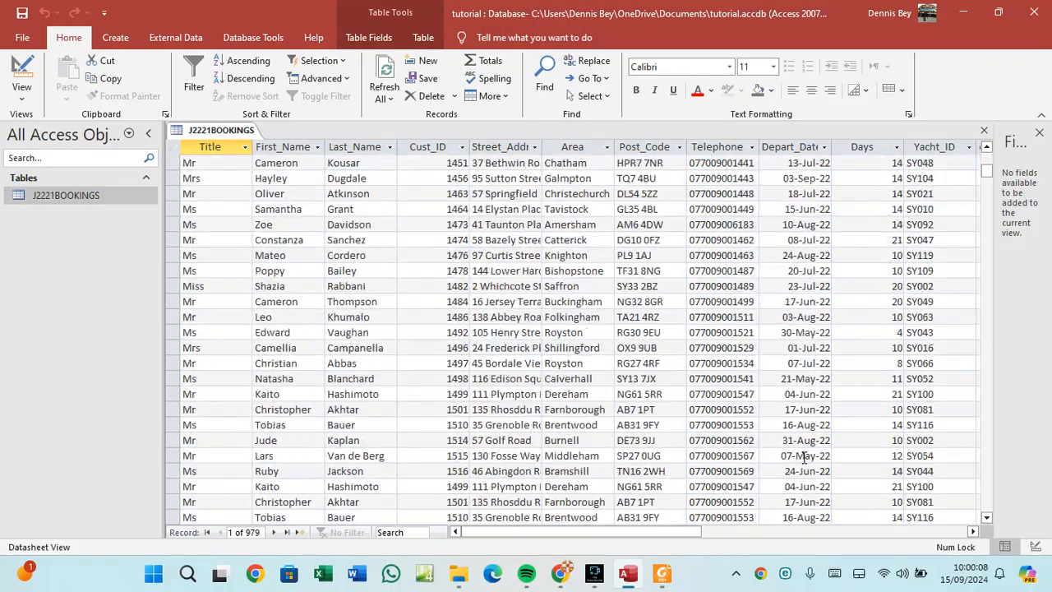
scroll(804, 458, down, 20)
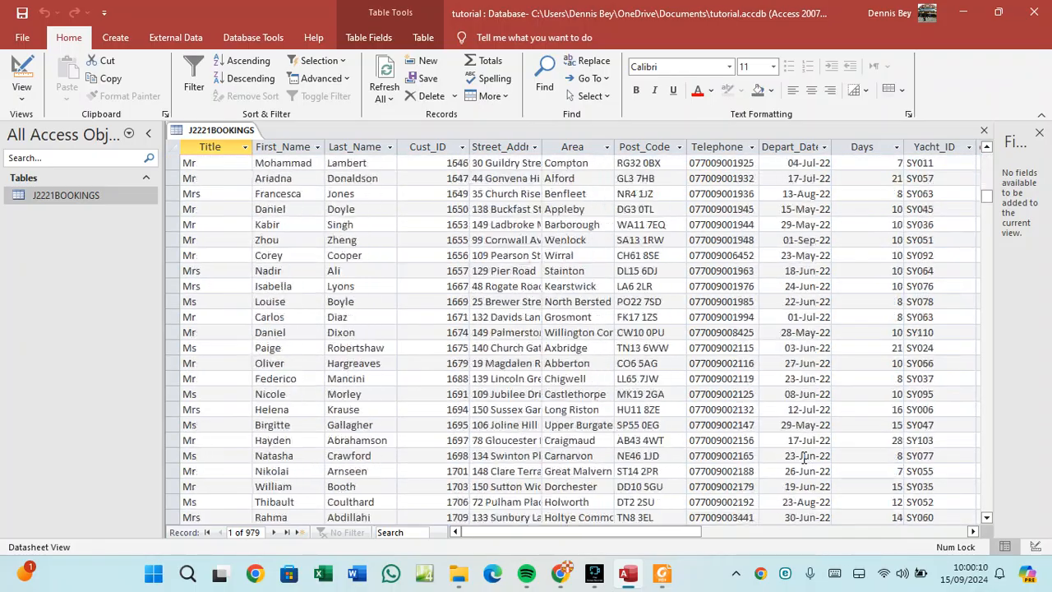
scroll(807, 456, down, 12)
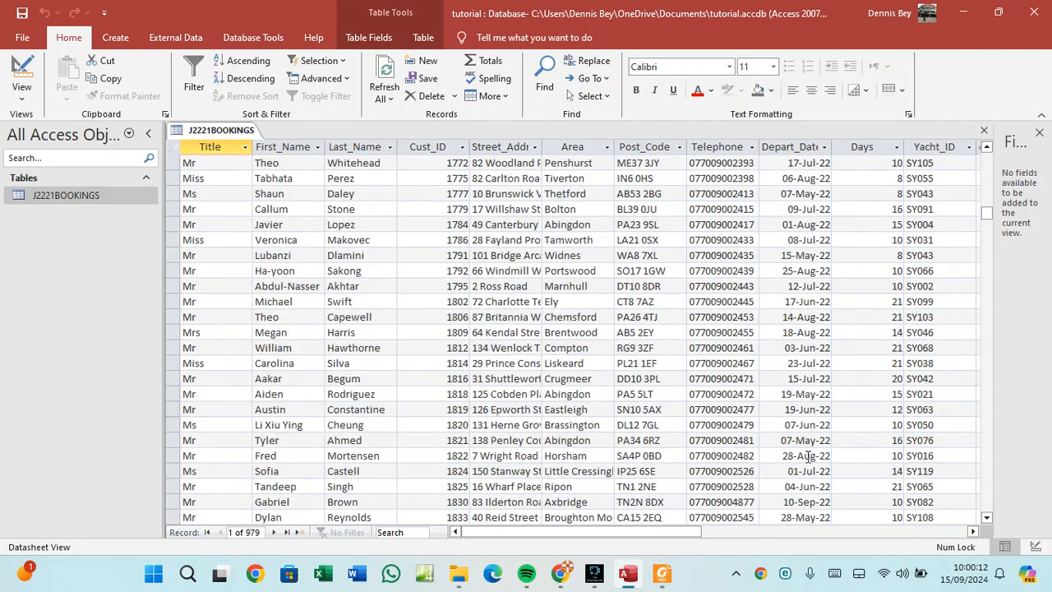
scroll(808, 453, down, 5)
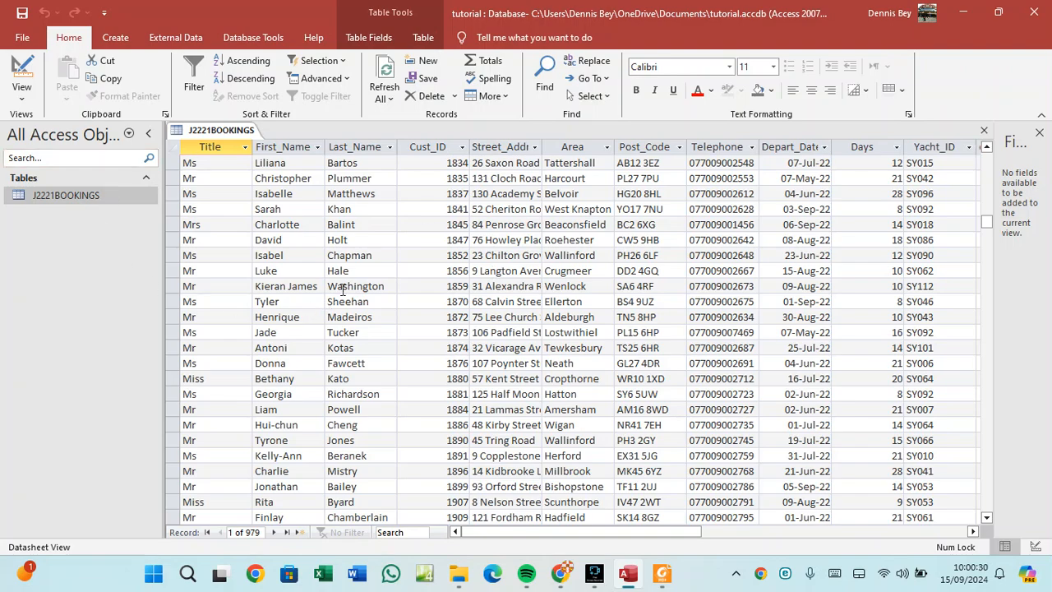
scroll(345, 294, up, 10)
scroll(349, 301, up, 12)
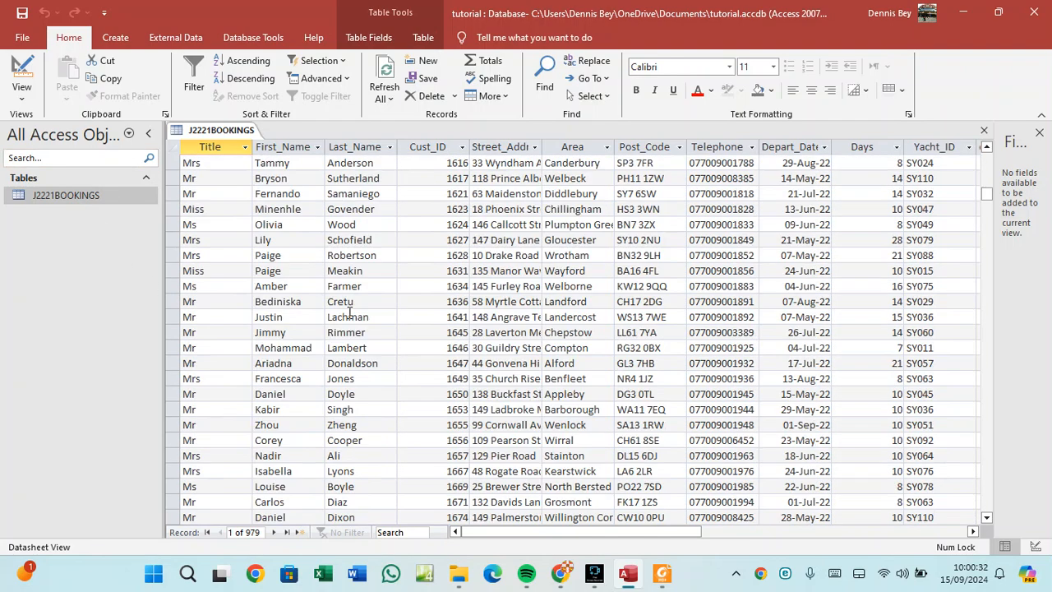
scroll(349, 313, up, 6)
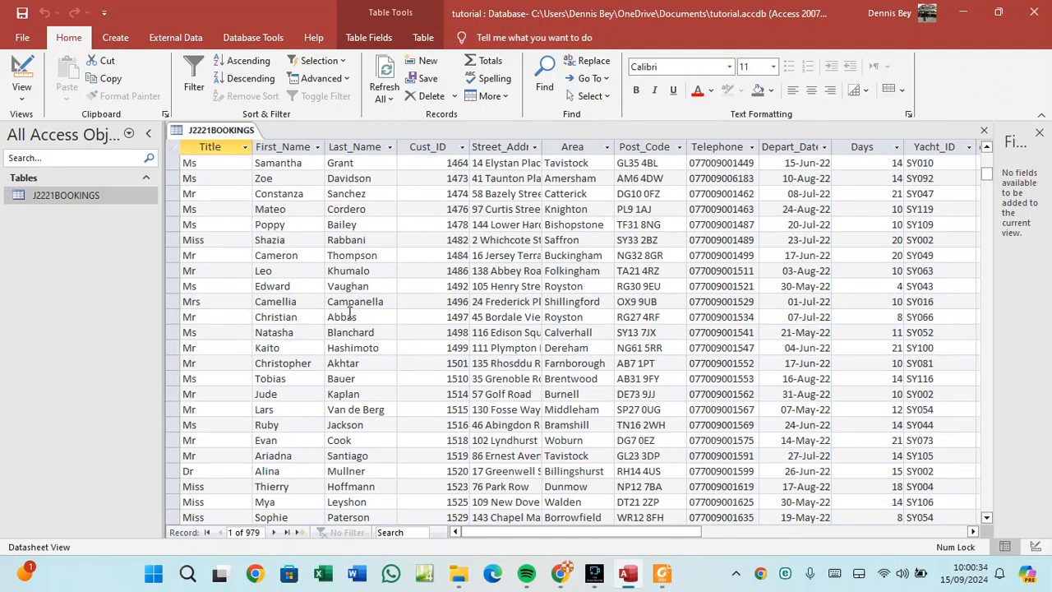
scroll(349, 313, up, 13)
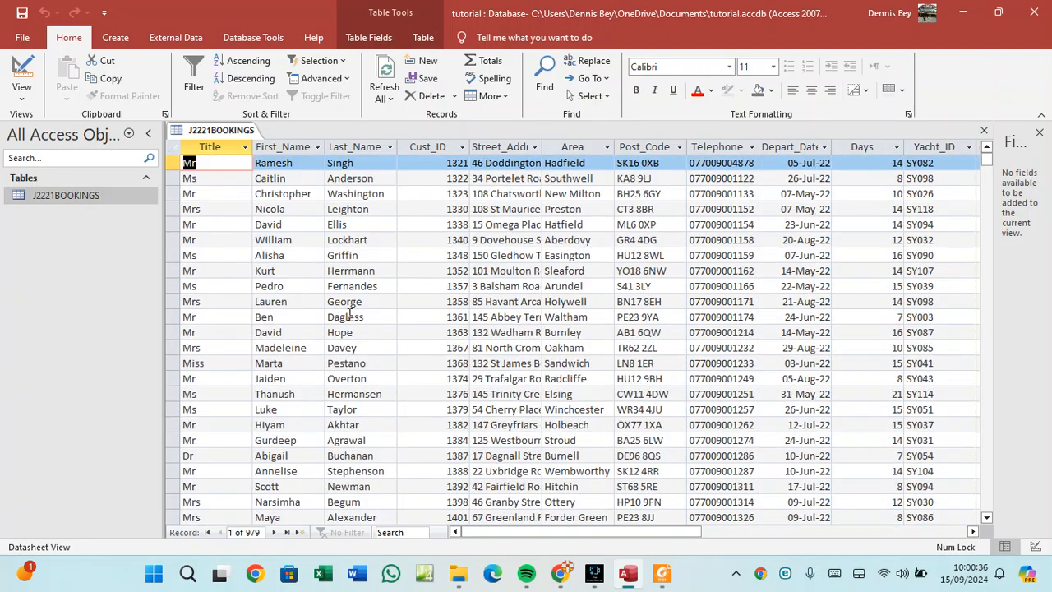
Step through the first three booking records and their Title to Street_Address values.
click(174, 163)
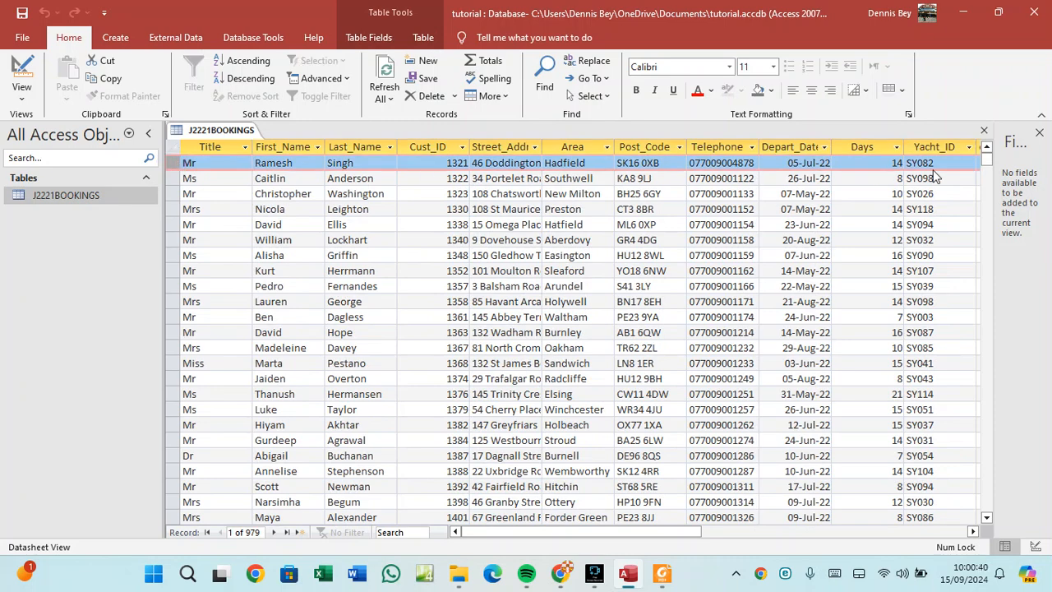
click(173, 178)
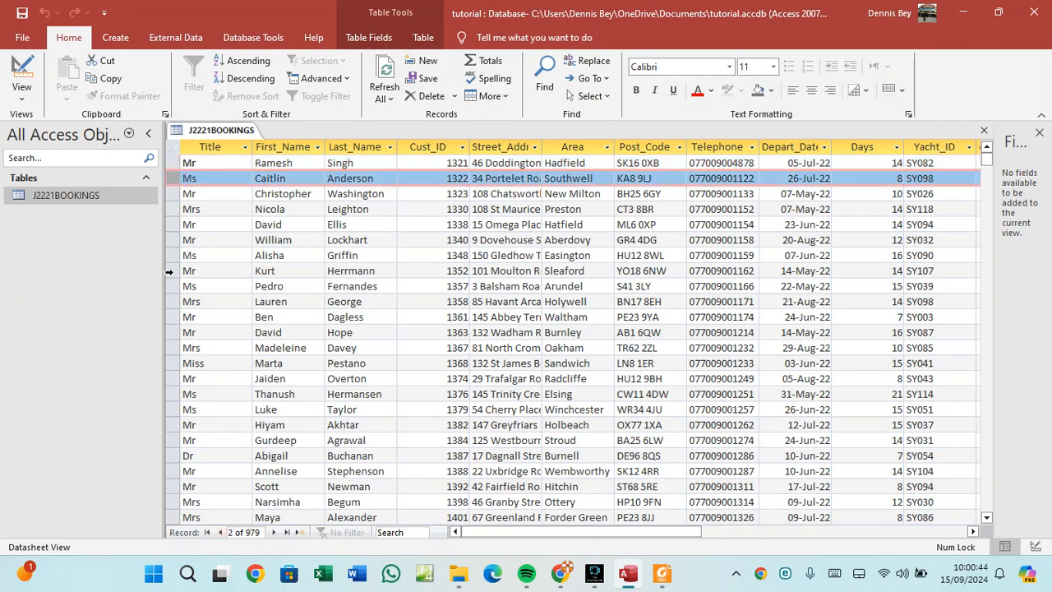
click(172, 193)
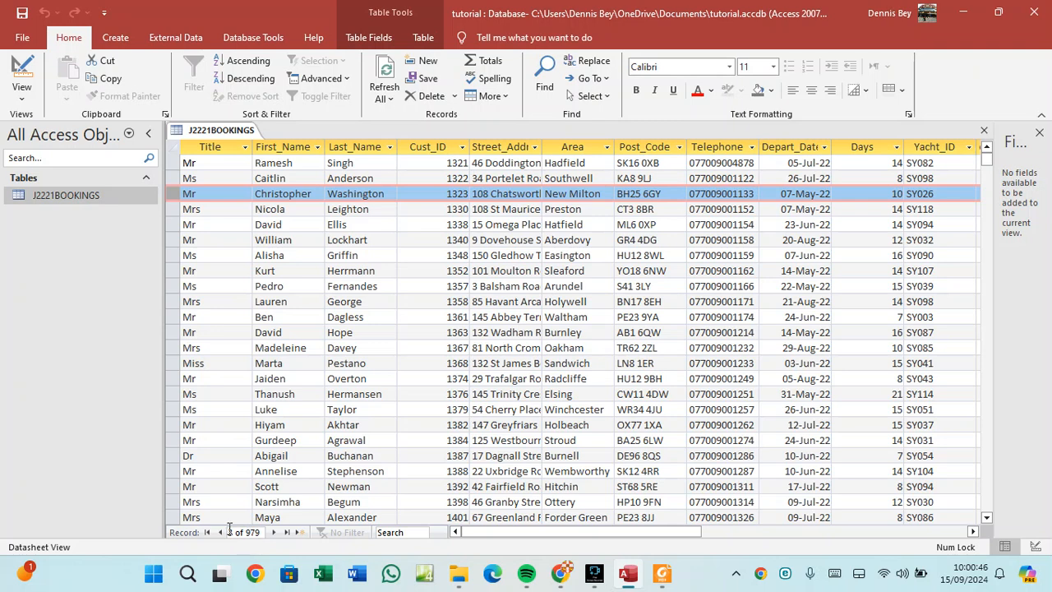
click(204, 196)
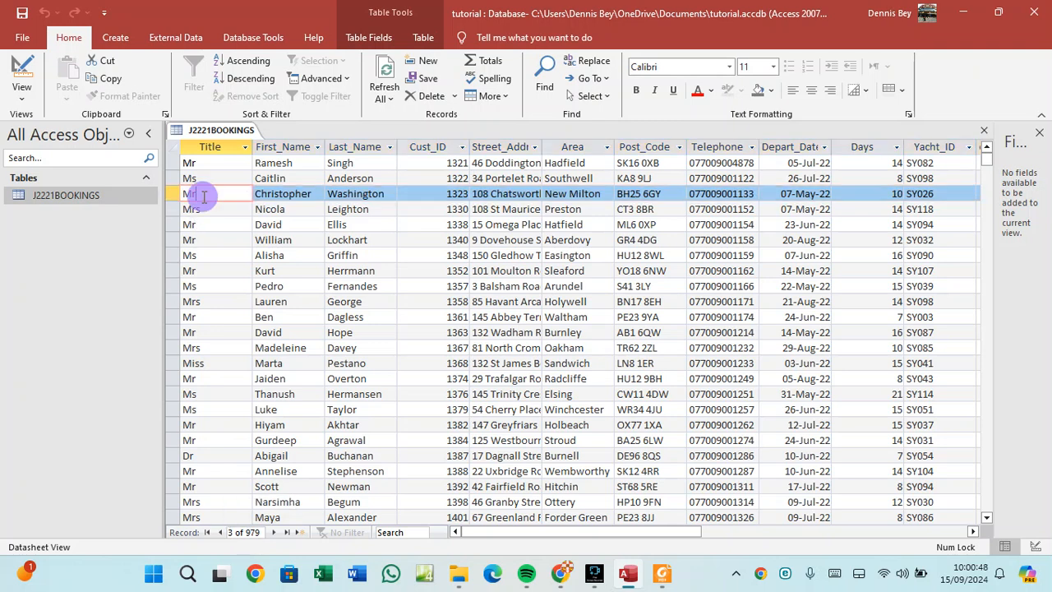
click(275, 198)
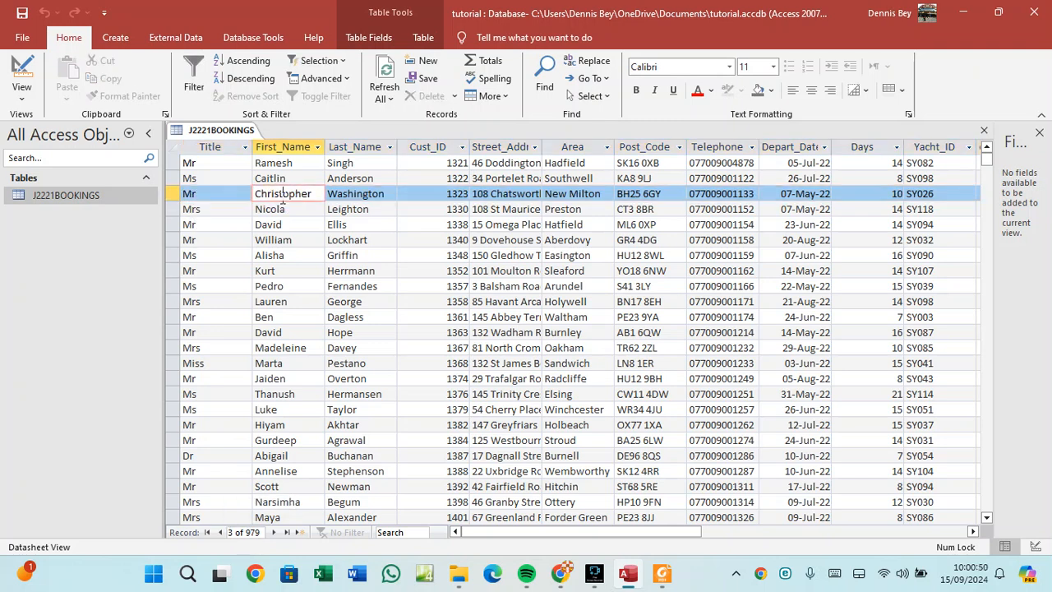
click(354, 197)
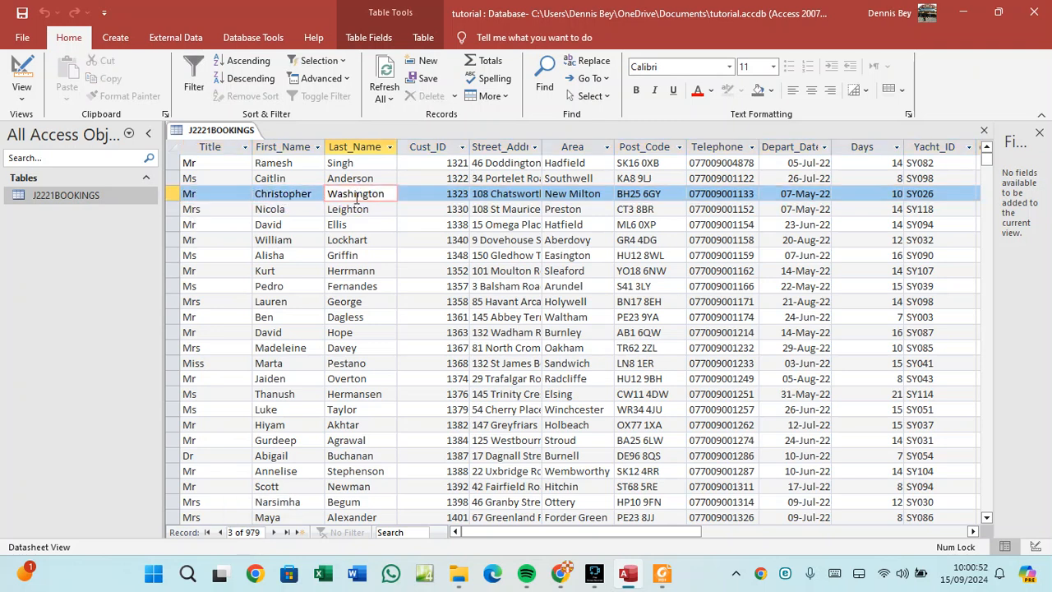
click(444, 197)
click(513, 195)
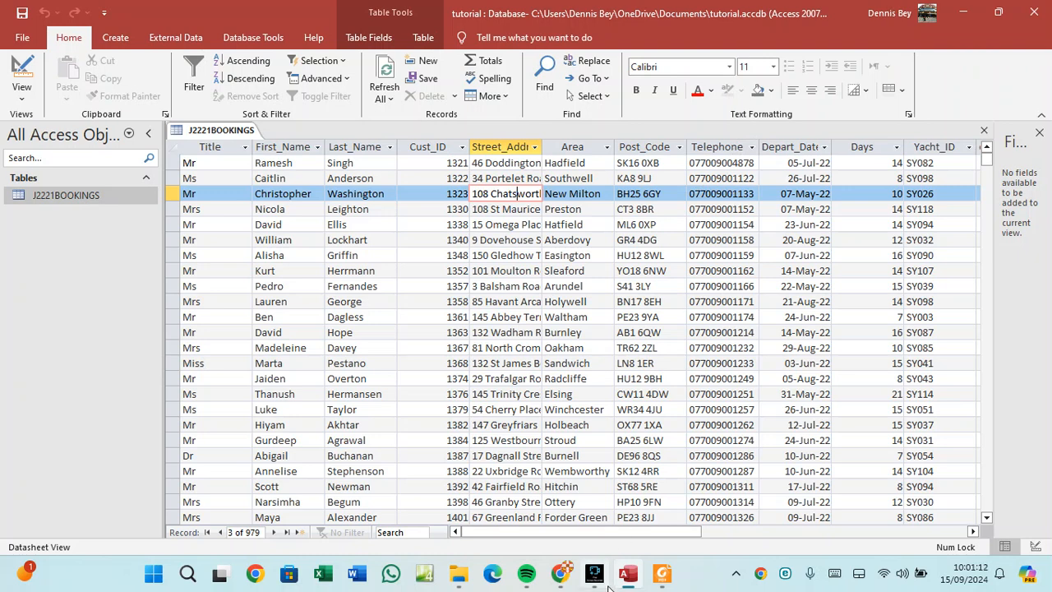
Review the PDF's bookings field table down to the Cust_ID primary key line, then return to Access.
mouse_move(628, 579)
click(662, 574)
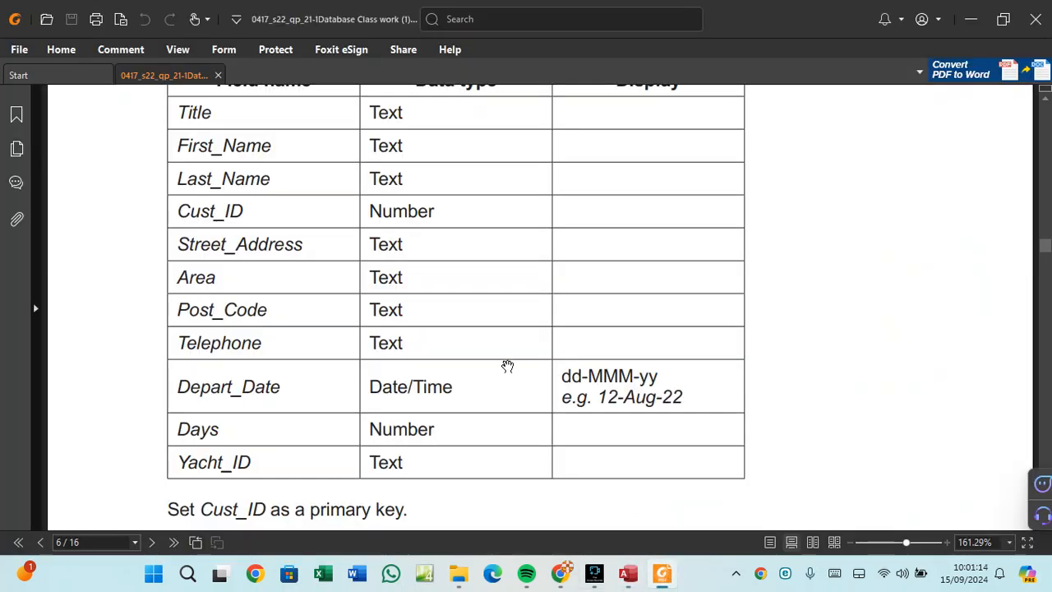
scroll(518, 378, up, 2)
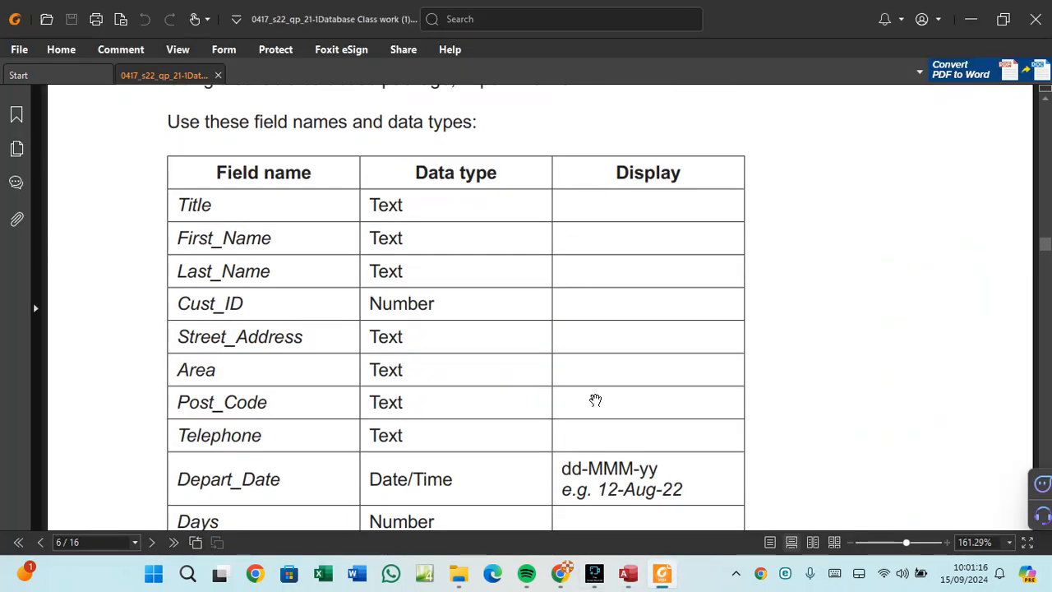
scroll(597, 396, down, 3)
scroll(596, 396, down, 1)
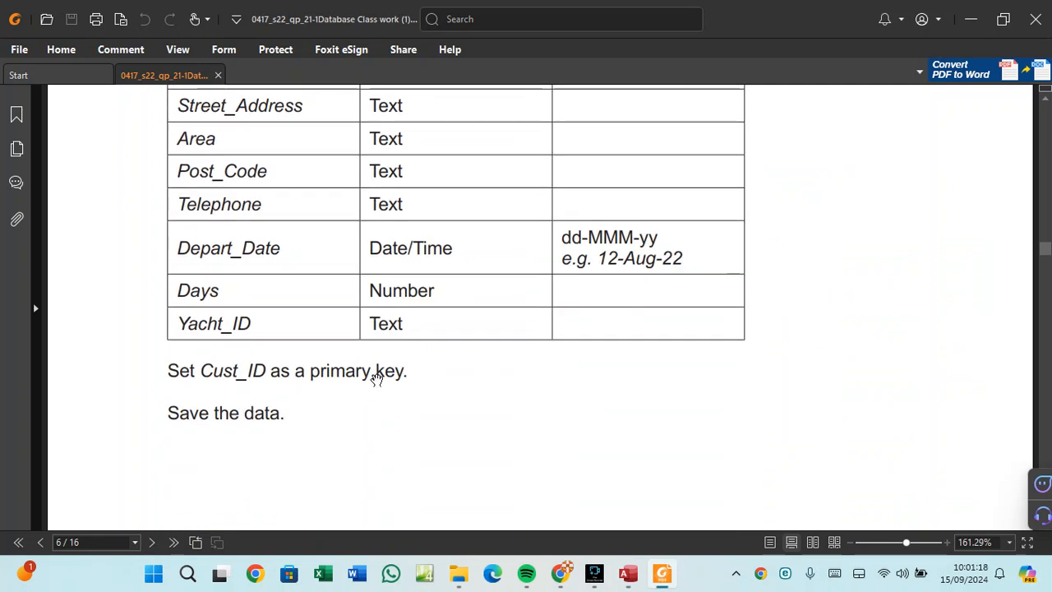
click(628, 574)
Save and close the J2221BOOKINGS table, then bring the assignment PDF forward.
right_click(210, 130)
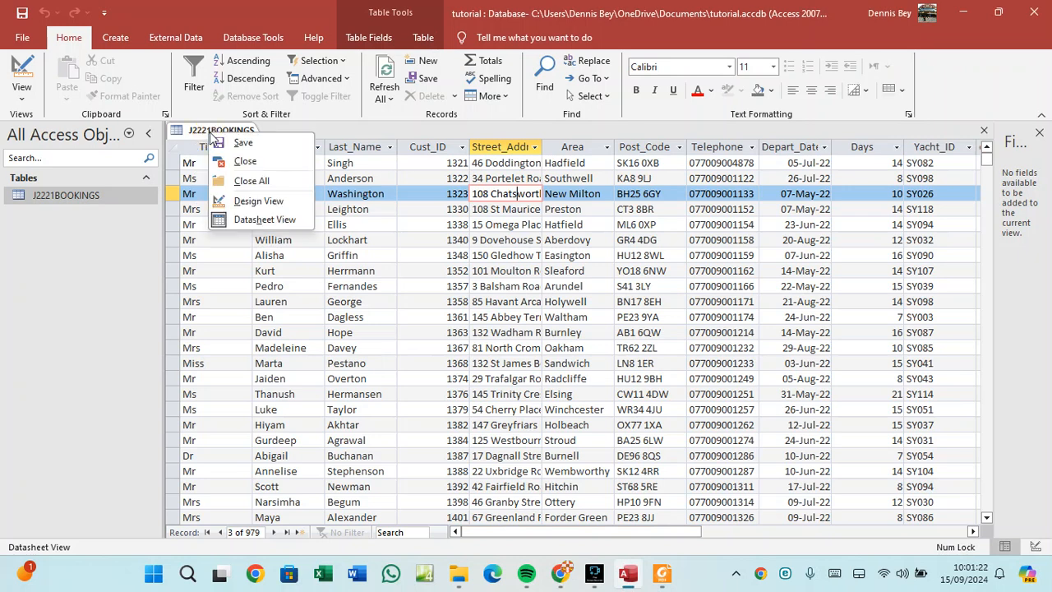
click(230, 143)
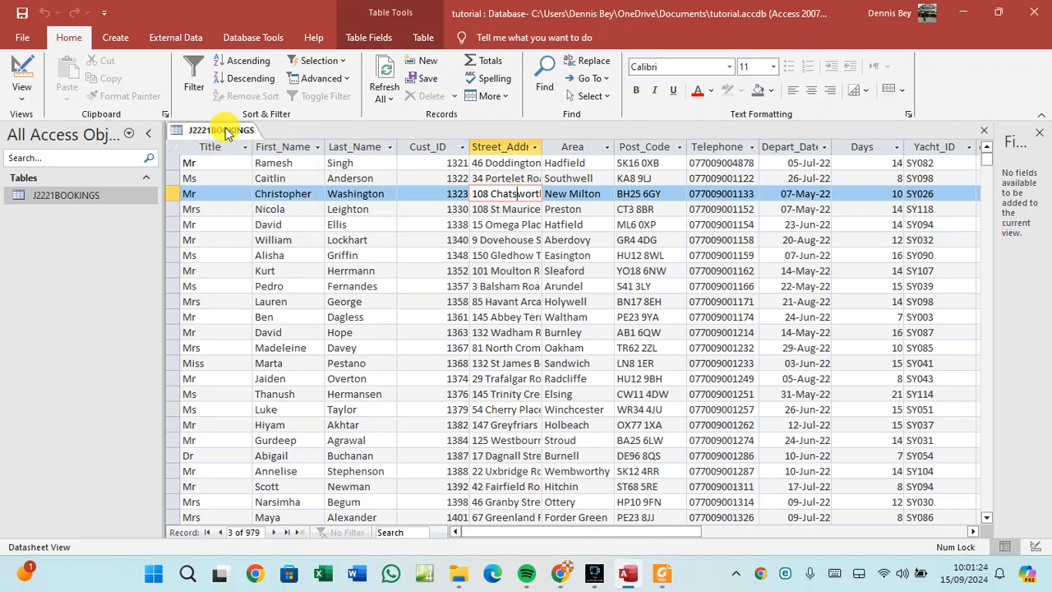
right_click(227, 130)
click(262, 158)
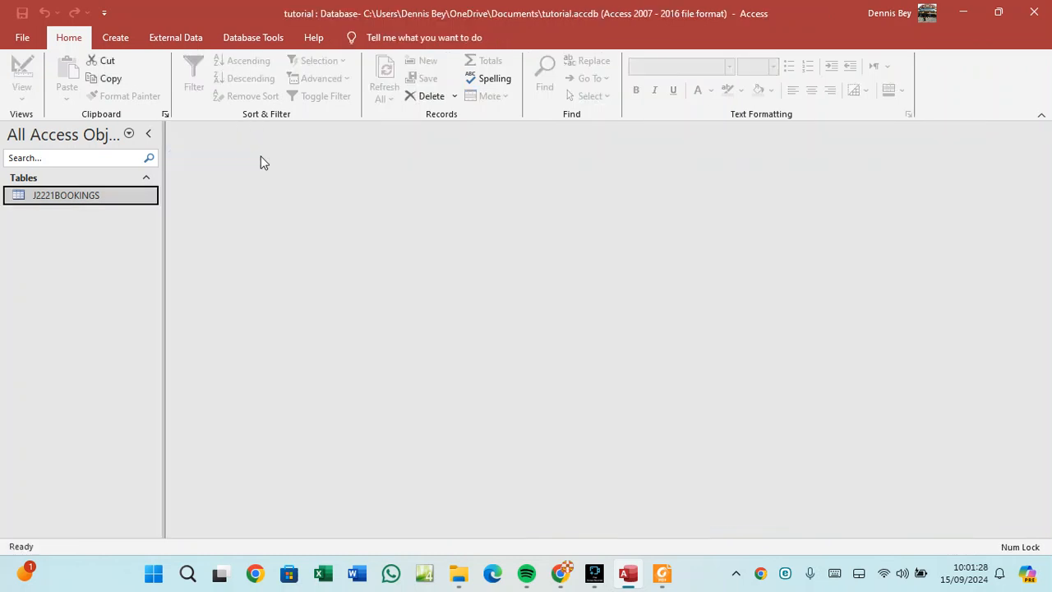
click(662, 577)
Scroll to page 7 to read the J2221YACHTS.csv import instructions and field table.
scroll(452, 427, down, 8)
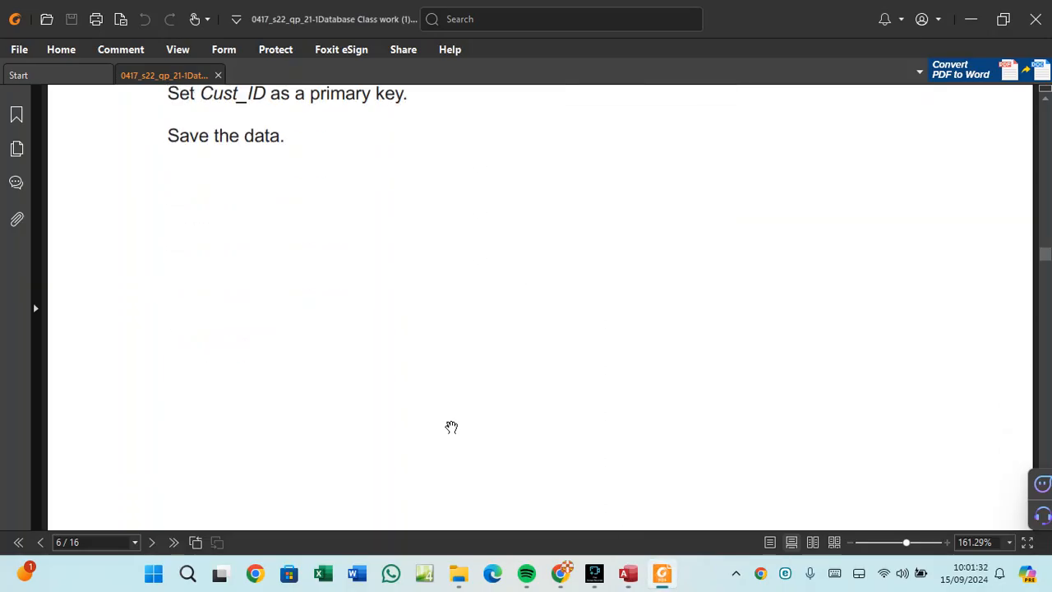
scroll(451, 427, down, 10)
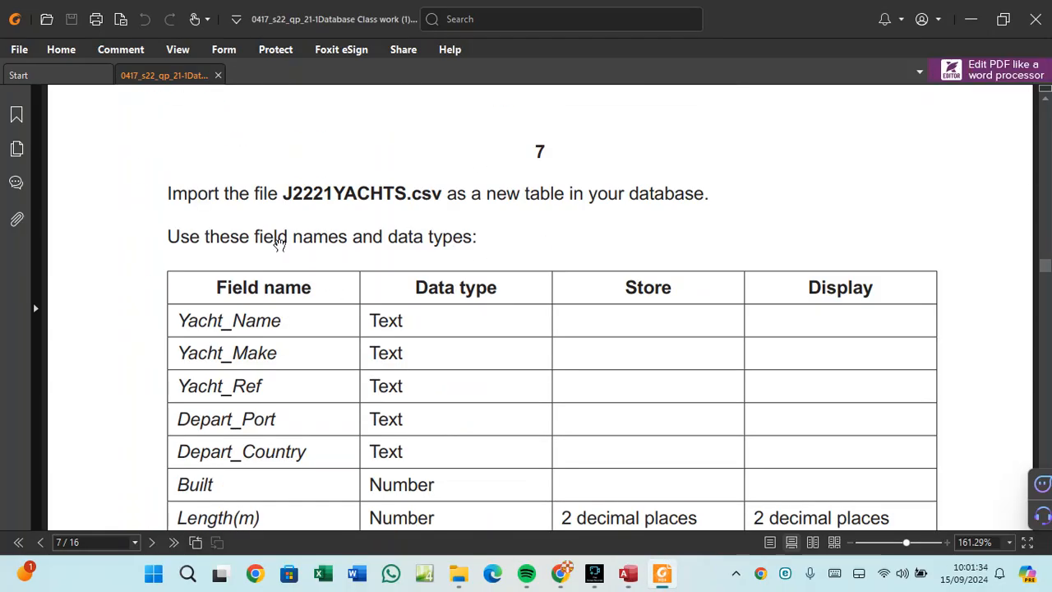
scroll(259, 228, down, 1)
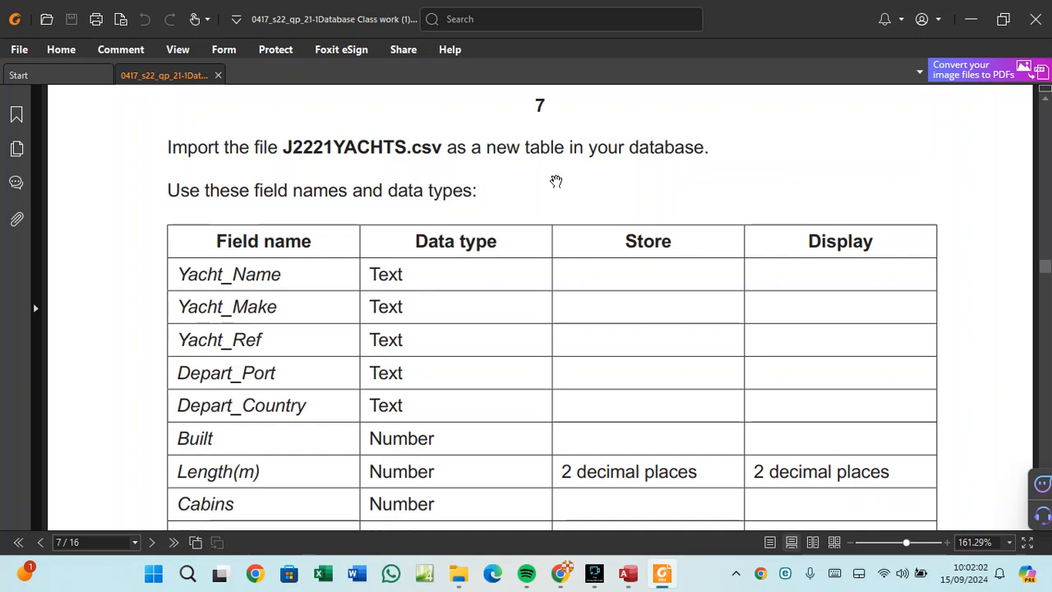
scroll(556, 181, down, 2)
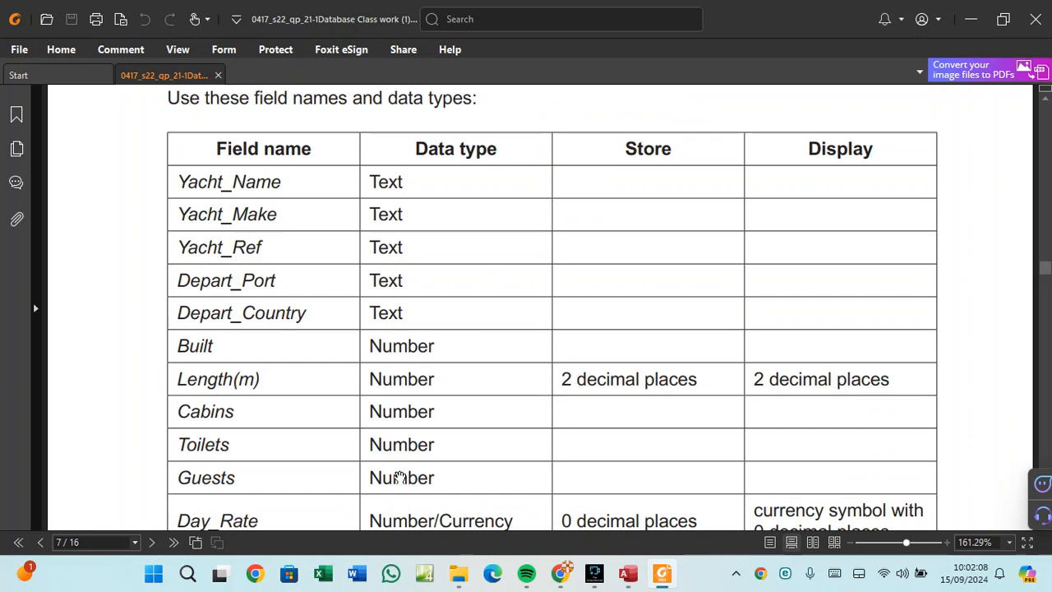
scroll(272, 516, down, 1)
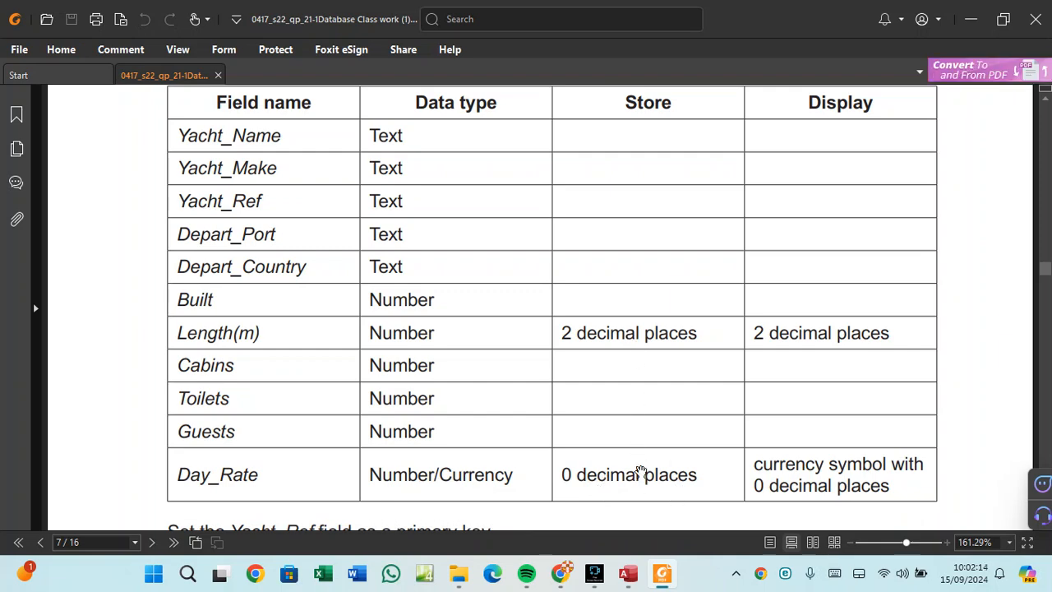
scroll(594, 396, down, 1)
scroll(593, 396, up, 5)
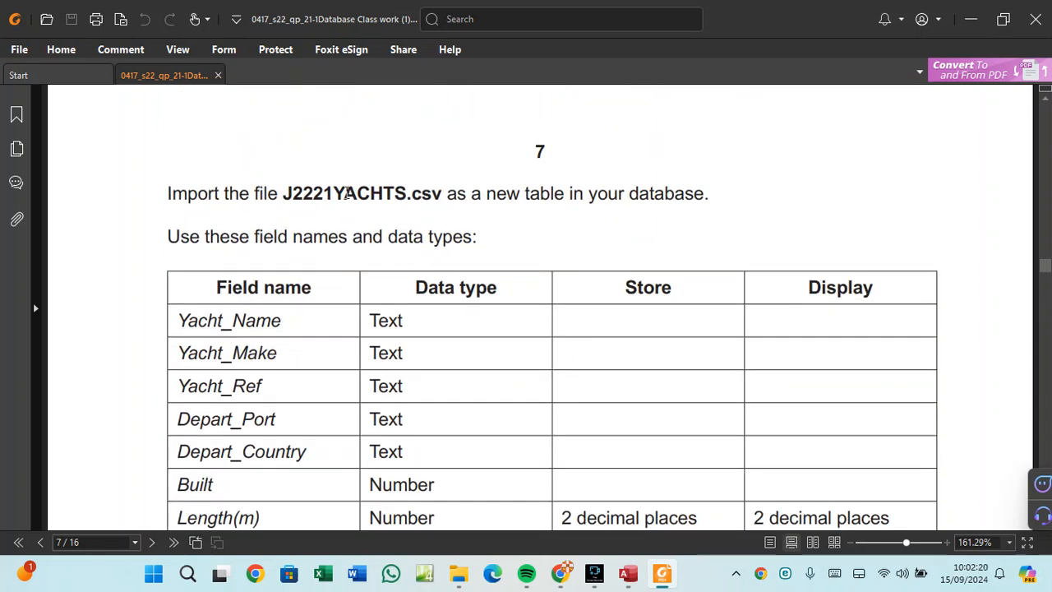
Return to the Access database and start a new import from a Text File data source.
mouse_move(644, 570)
click(619, 502)
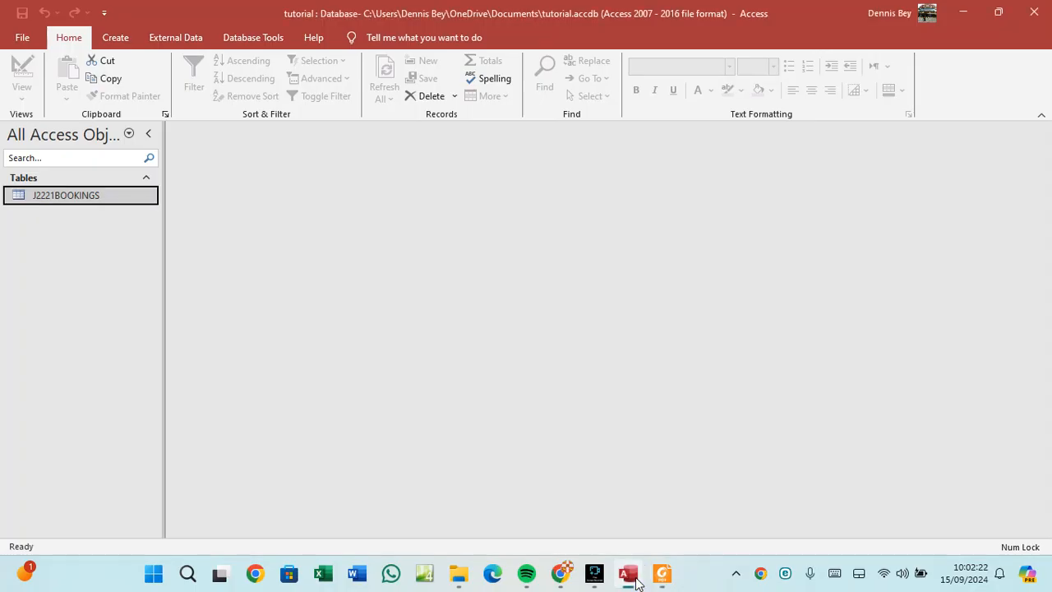
click(173, 38)
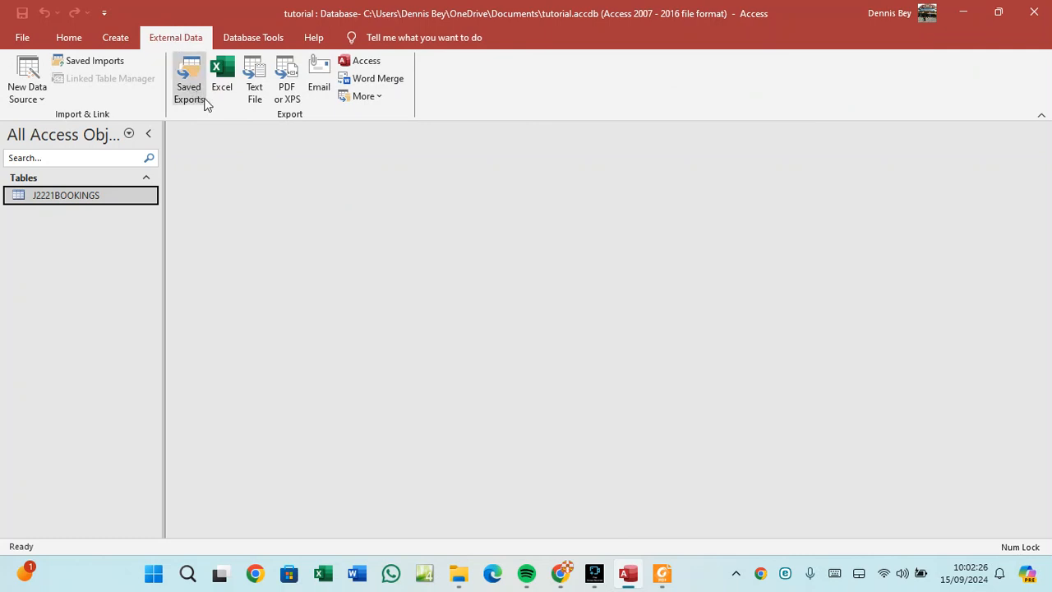
click(45, 102)
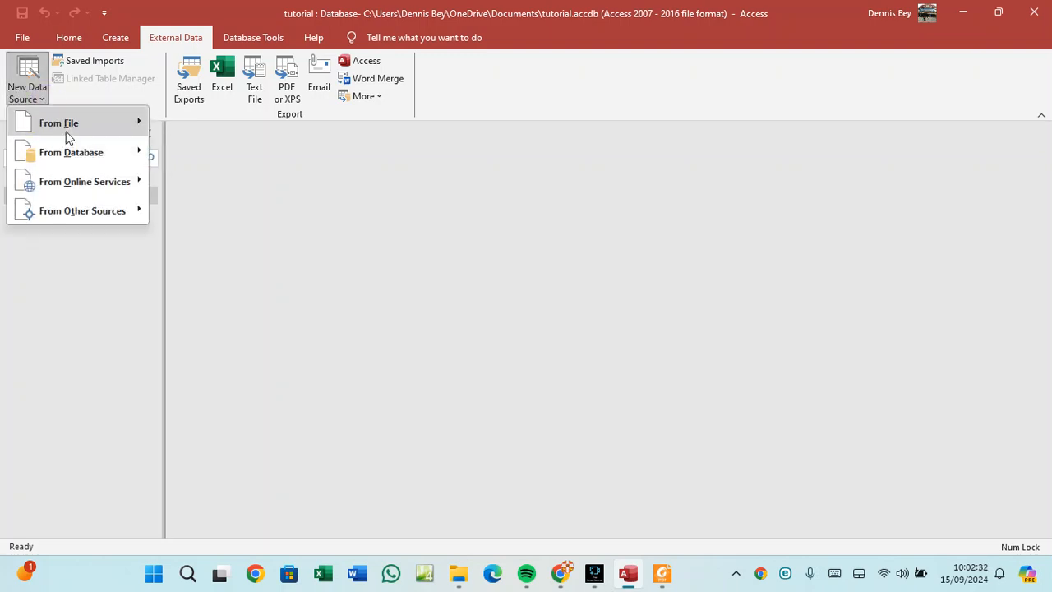
mouse_move(68, 131)
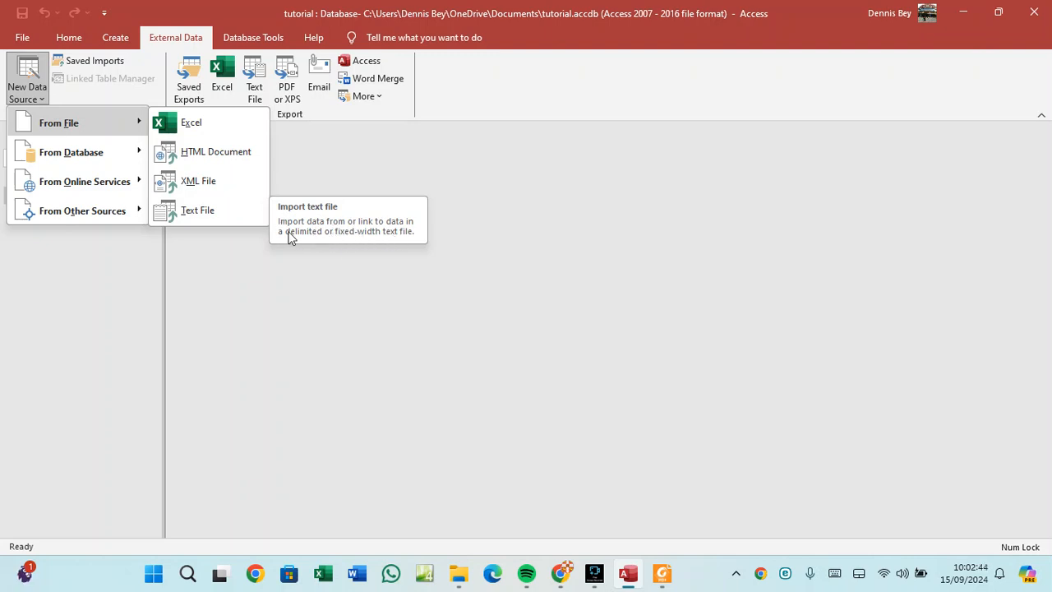
click(228, 215)
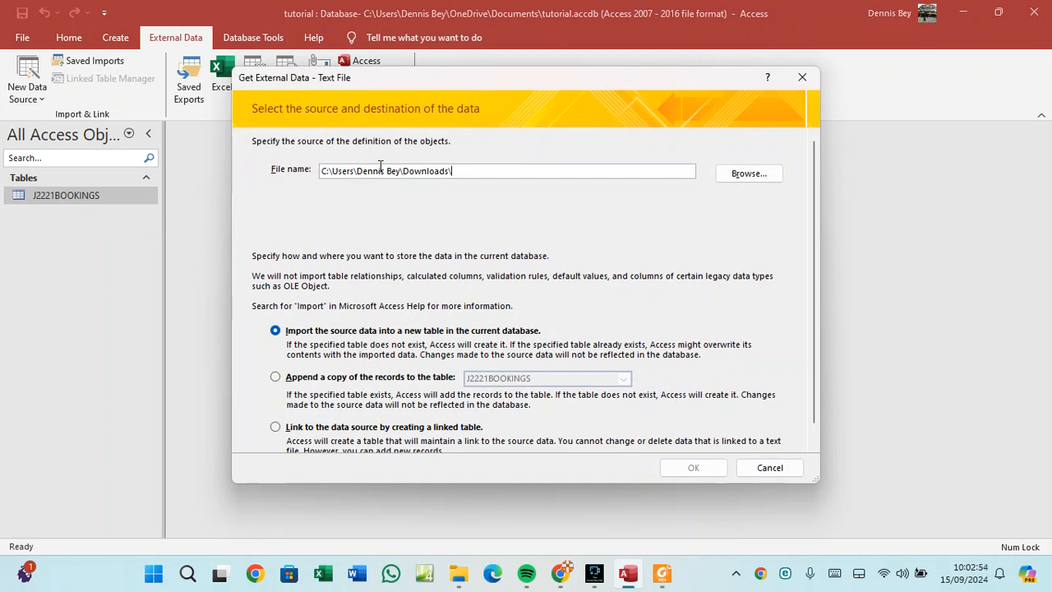
Choose J2221YACHTS.csv in the Downloads folder as the file to import.
click(737, 183)
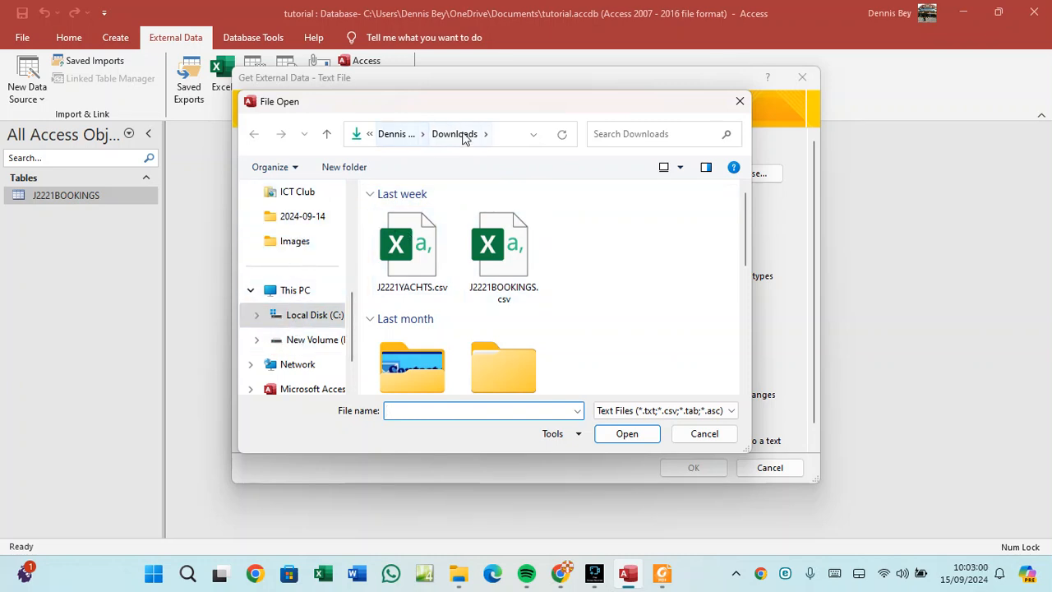
click(292, 314)
scroll(292, 314, up, 4)
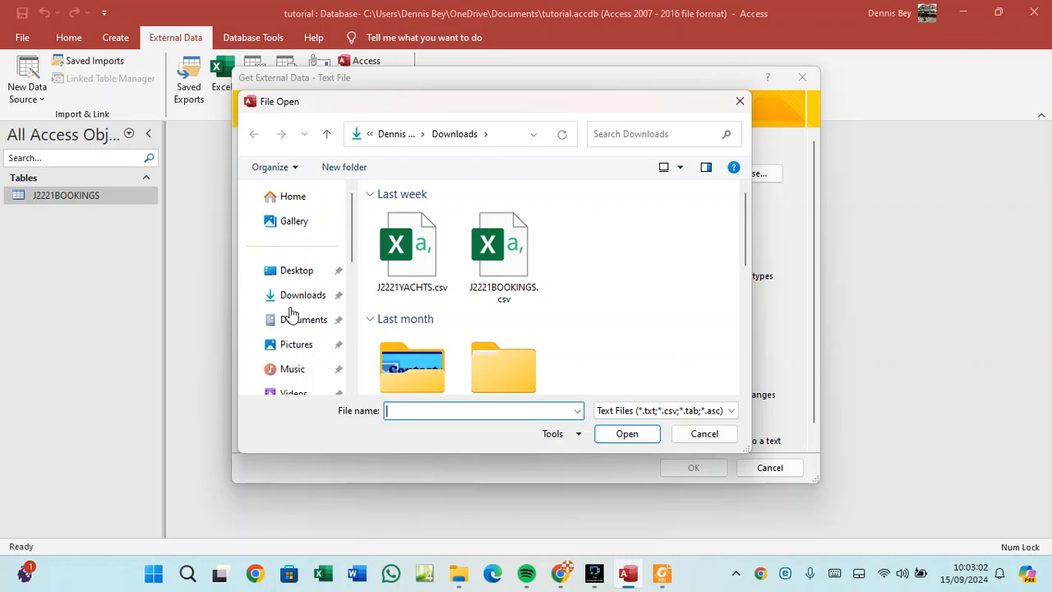
click(300, 298)
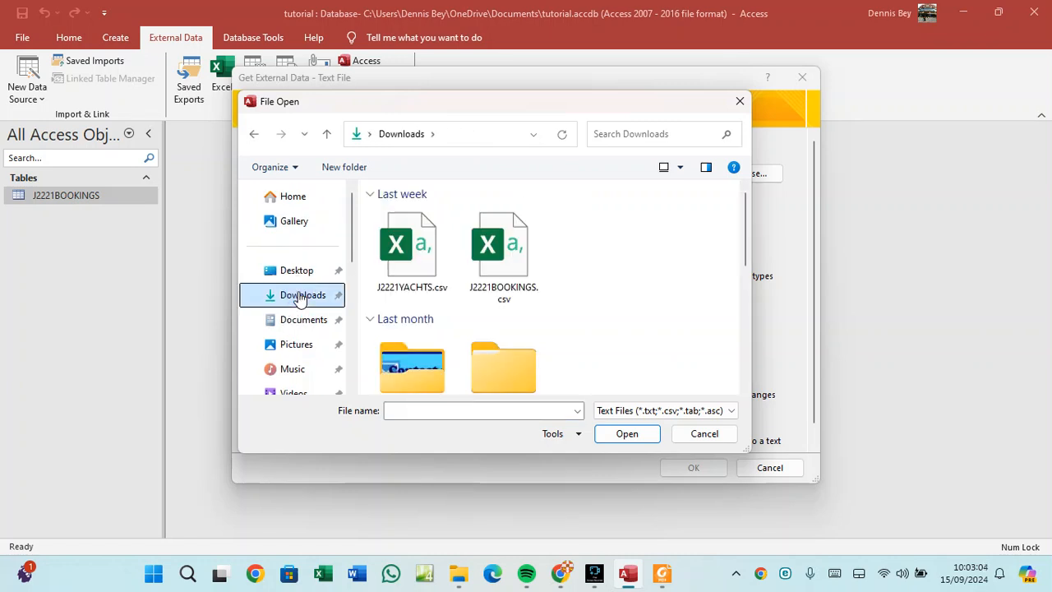
click(424, 263)
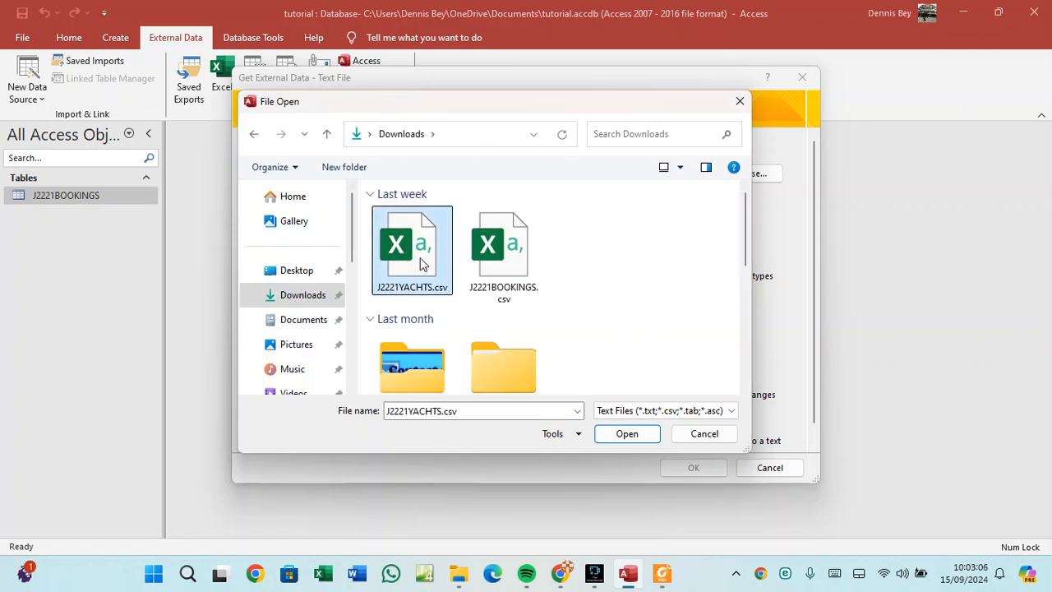
click(624, 436)
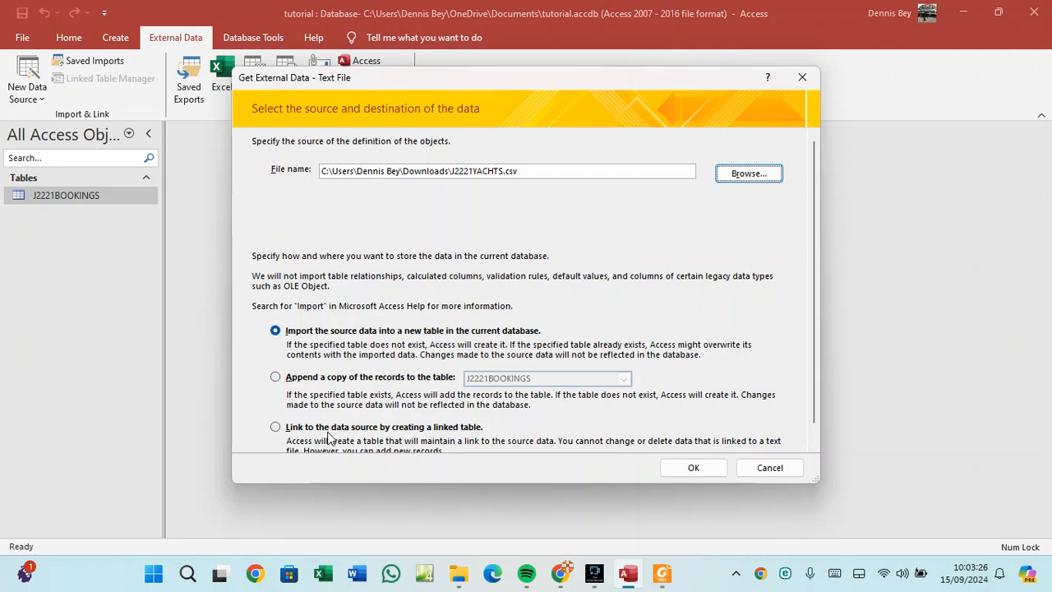
Import J2221YACHTS.csv as comma-delimited with first-row field names, advancing to the primary key page.
click(693, 469)
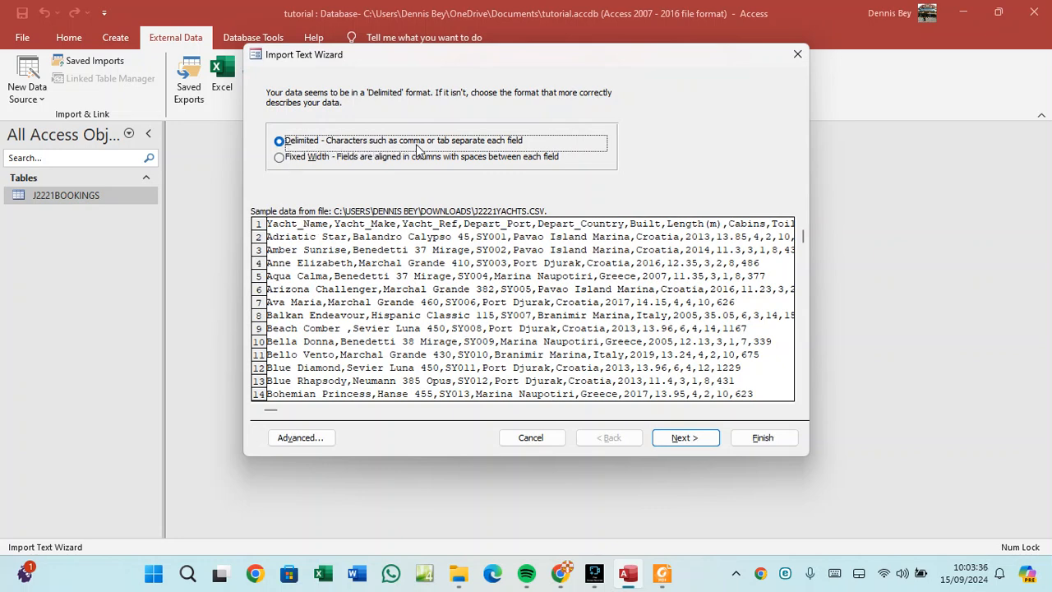
click(674, 443)
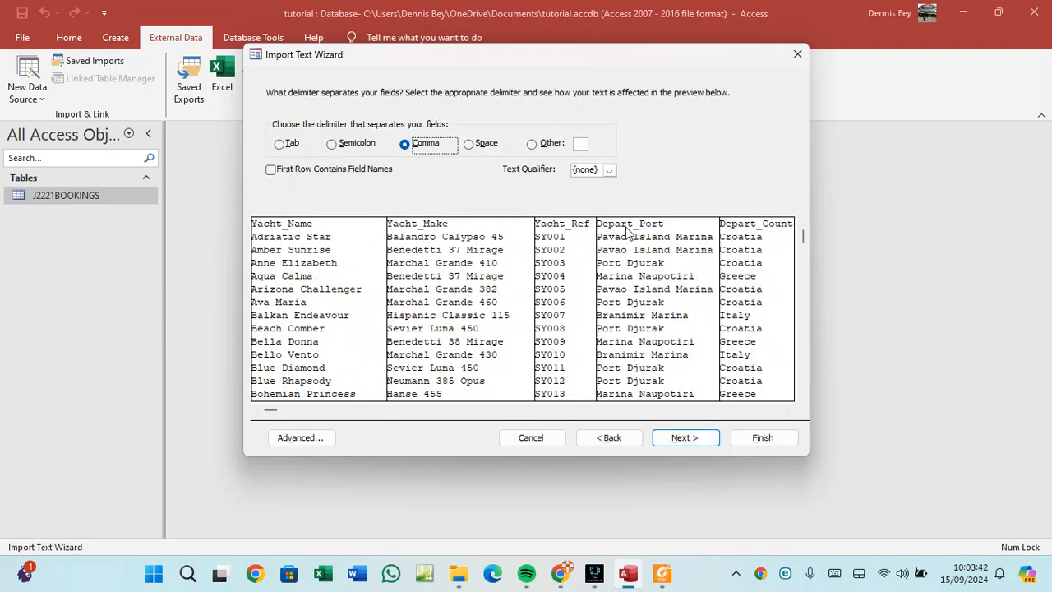
click(303, 171)
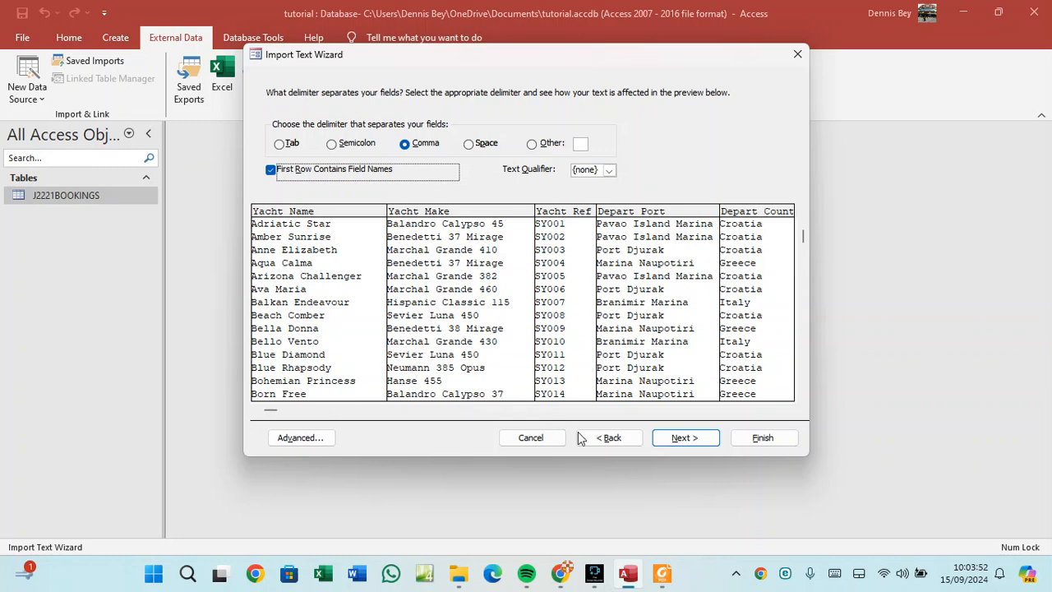
click(679, 436)
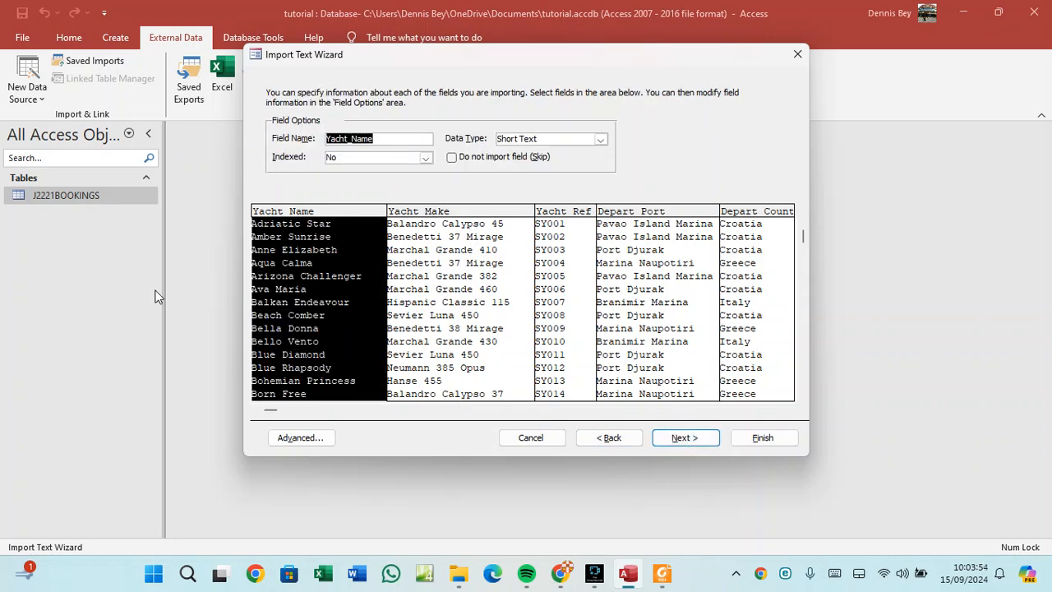
click(679, 439)
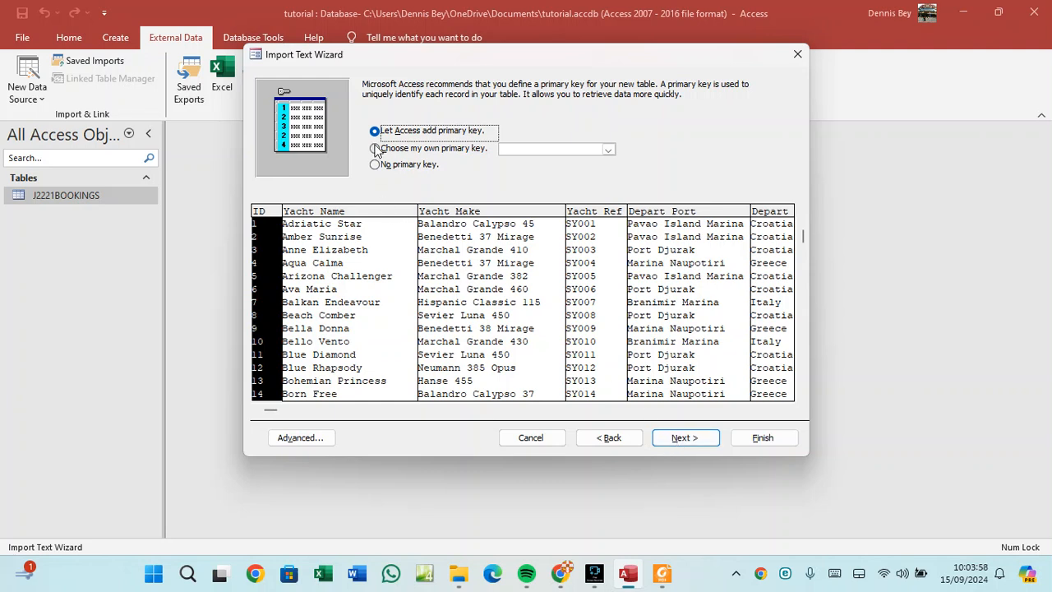
click(663, 575)
scroll(341, 349, down, 3)
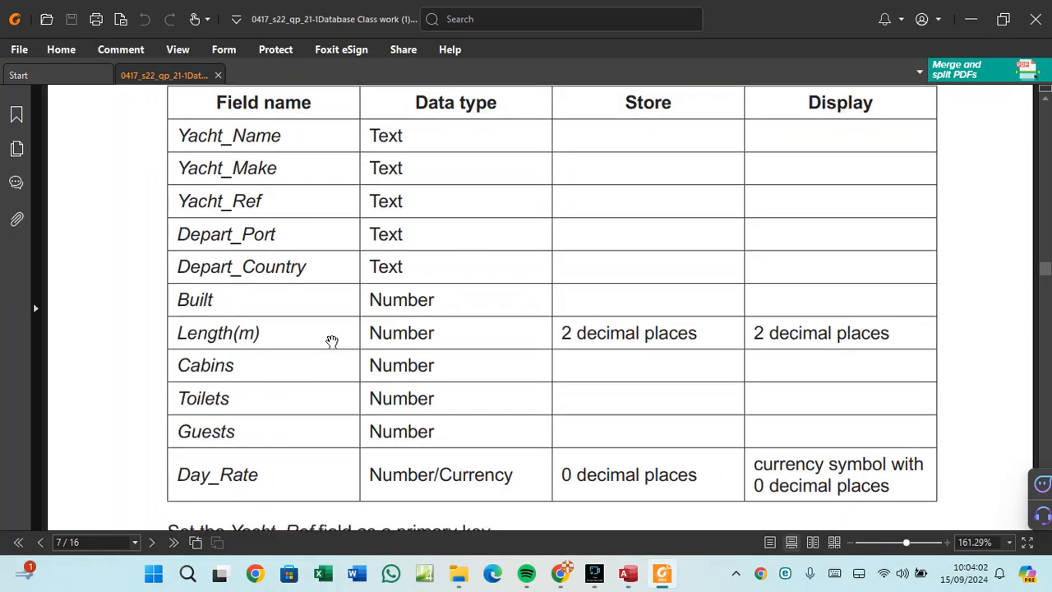
scroll(327, 345, down, 1)
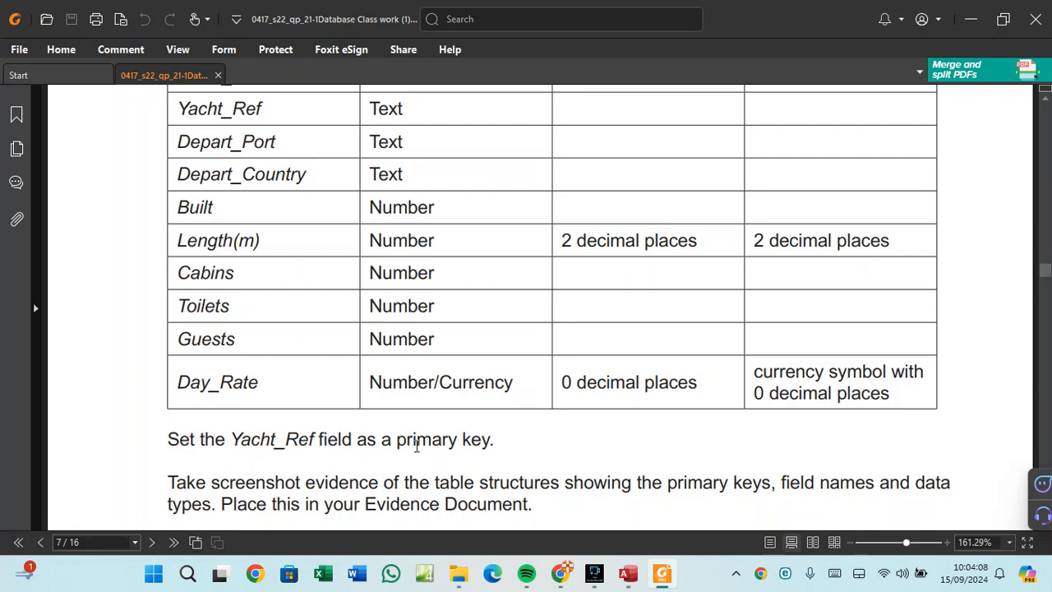
click(638, 572)
Make Yacht_Ref the primary key and open the Advanced import specification beside the task PDF.
click(612, 151)
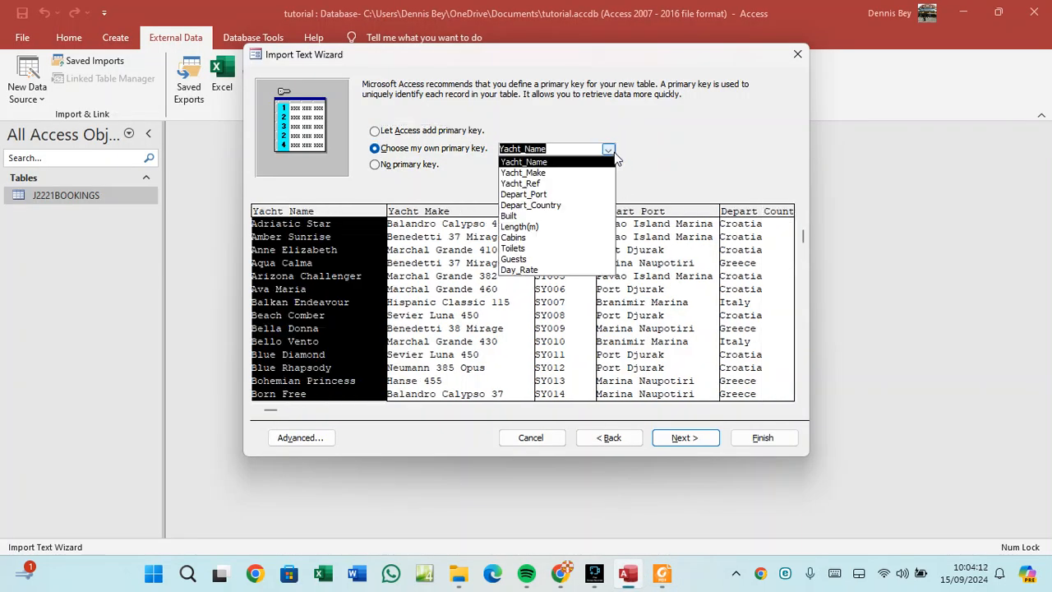
click(540, 184)
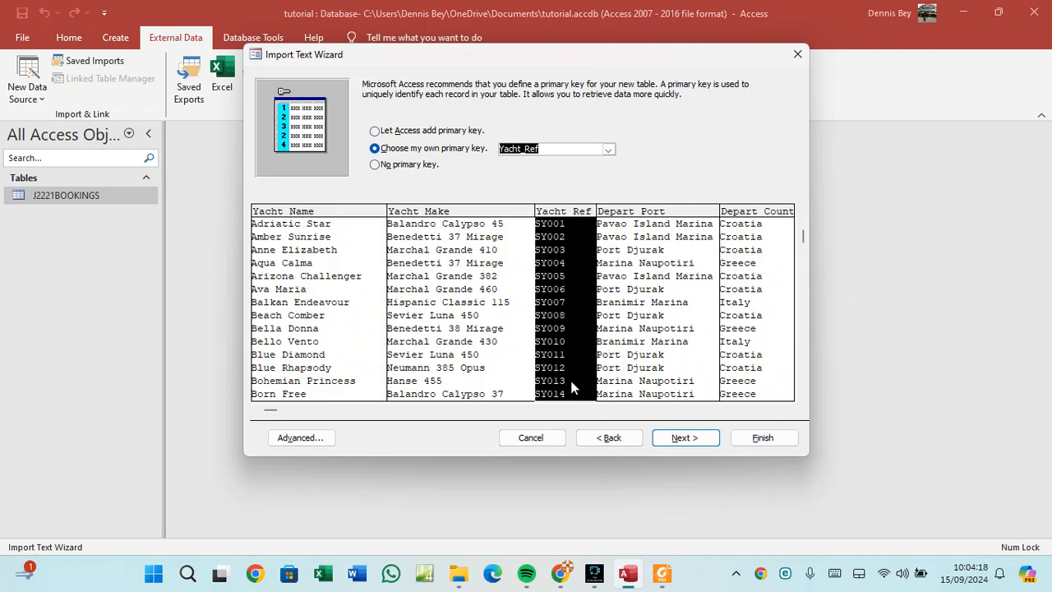
click(324, 438)
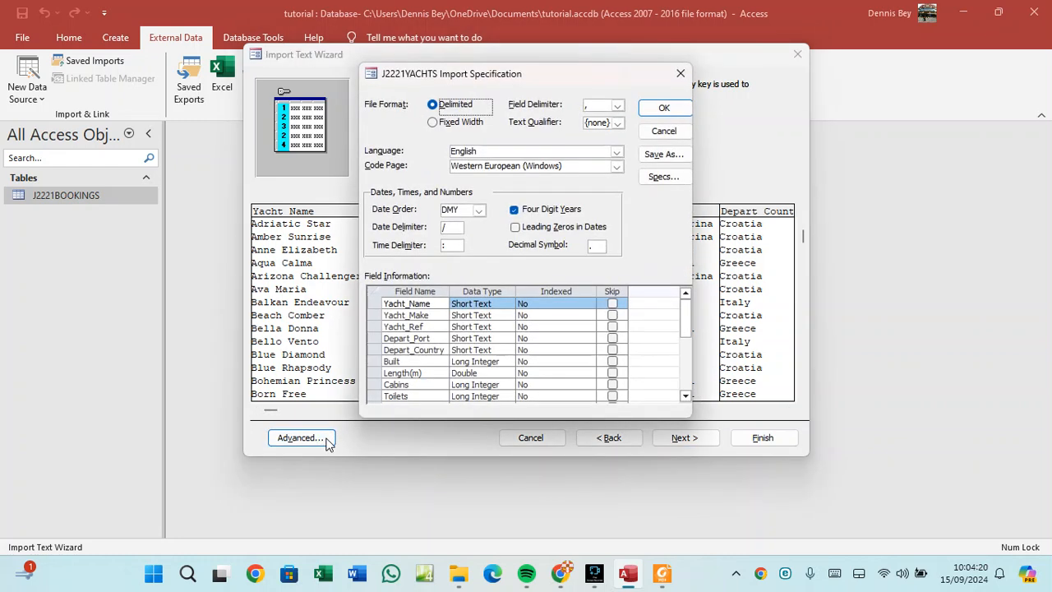
drag(538, 73, 279, 84)
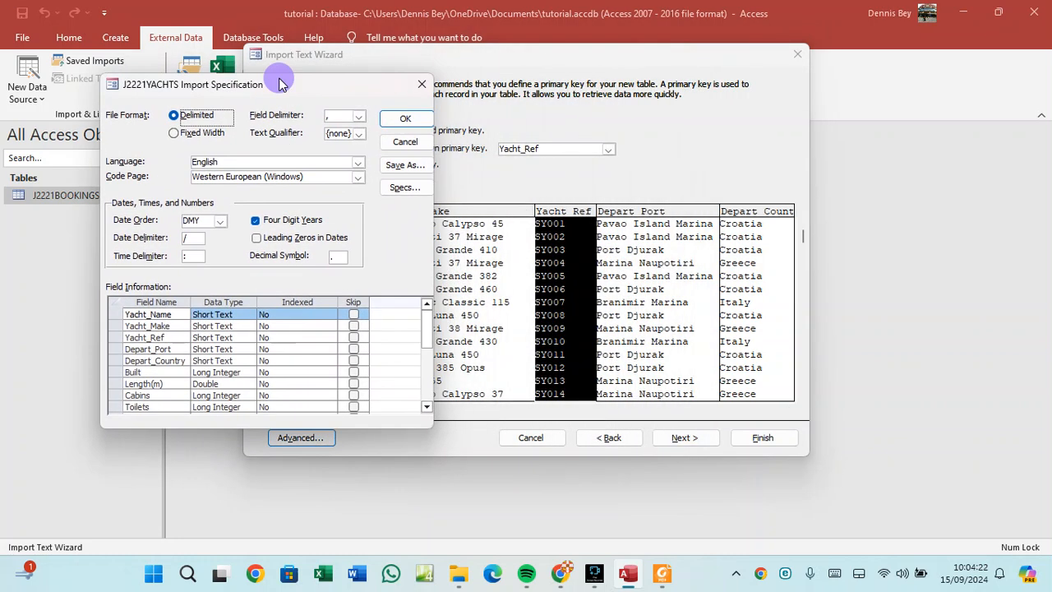
click(661, 575)
Check the top of the PDF field table, then review Yacht_Name's data type in the specification.
scroll(514, 346, up, 1)
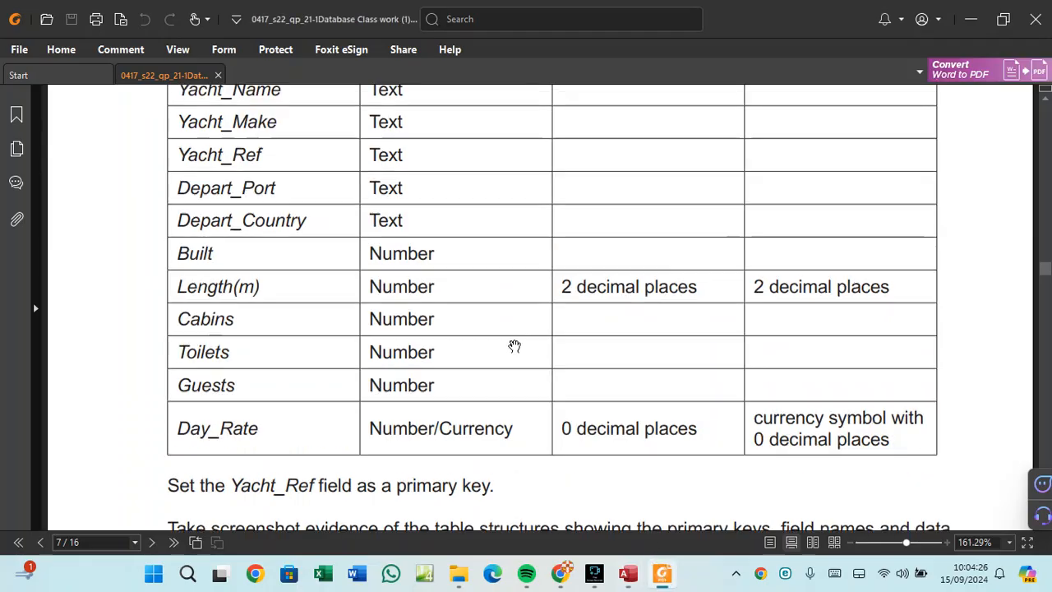
scroll(515, 346, up, 2)
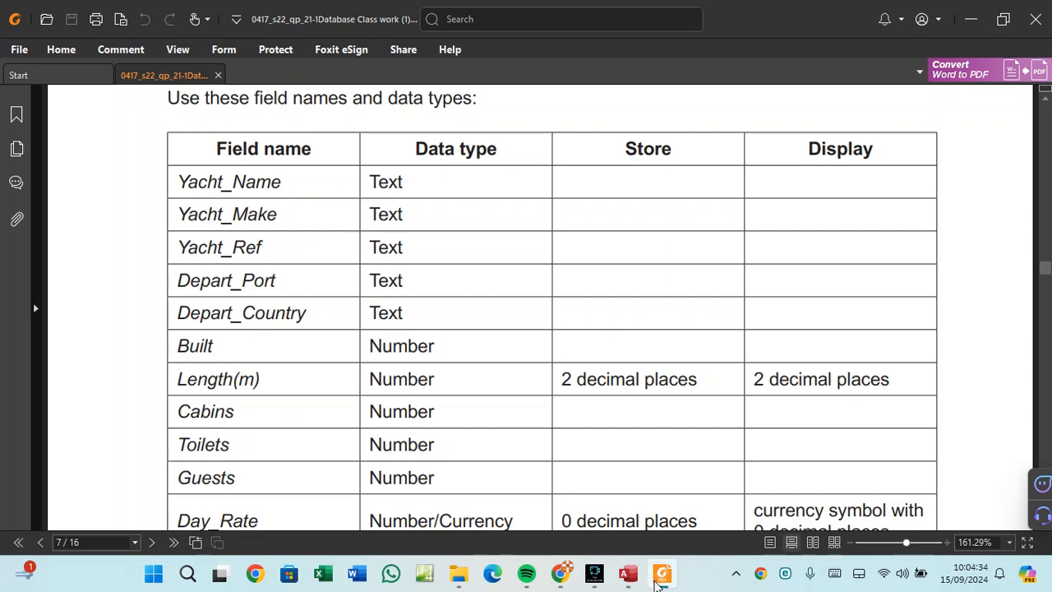
click(628, 573)
click(234, 316)
Review the Yacht_Make, Yacht_Ref, Depart_Port and Depart_Country data types against the task's field table.
click(235, 327)
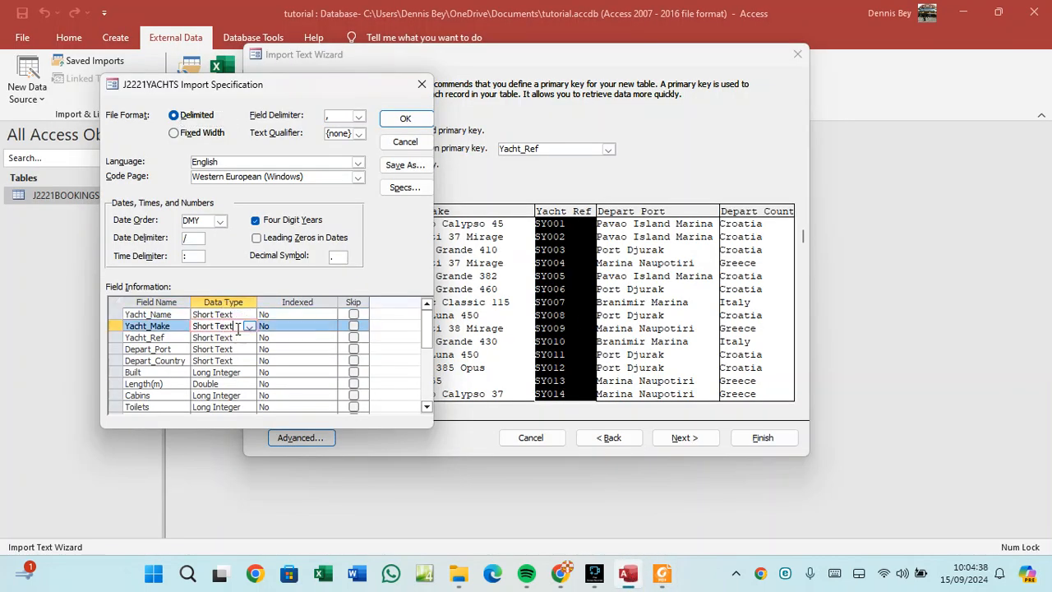
click(236, 338)
click(235, 349)
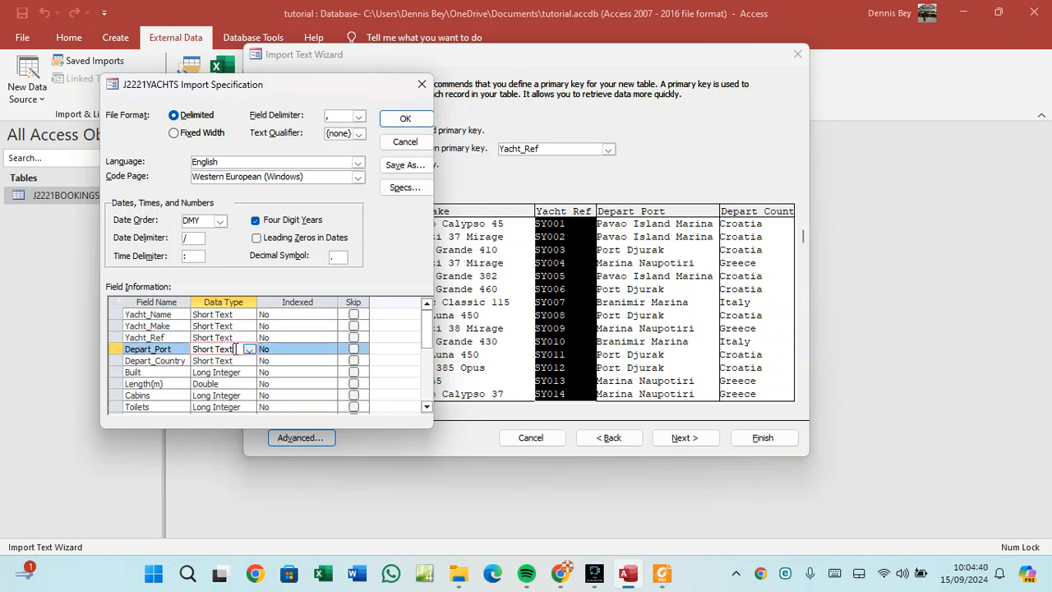
click(235, 361)
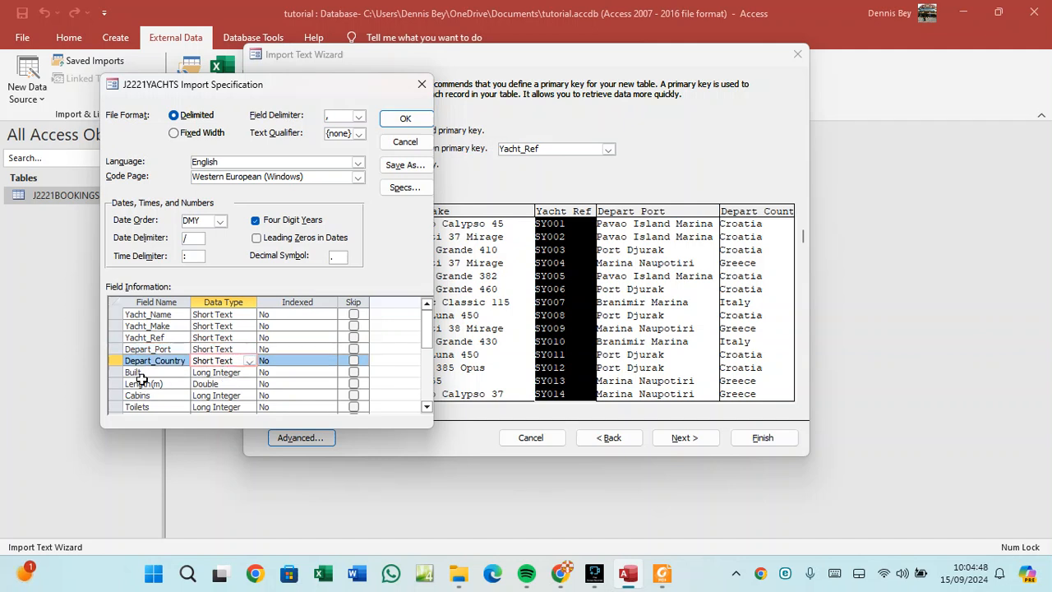
click(662, 574)
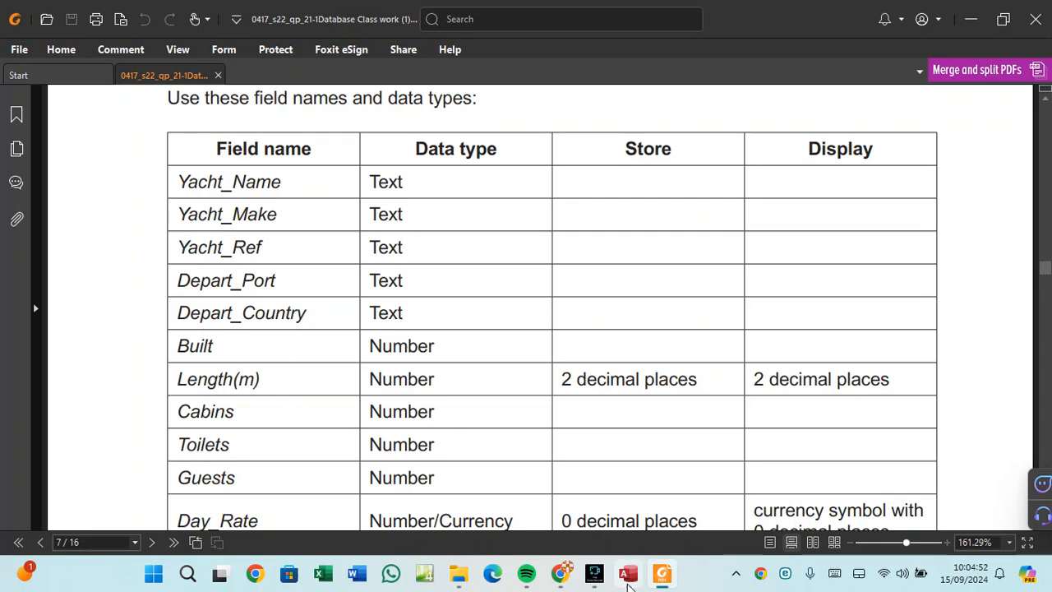
Change Built's data type to Integer and check Length(m) against the required types.
click(628, 580)
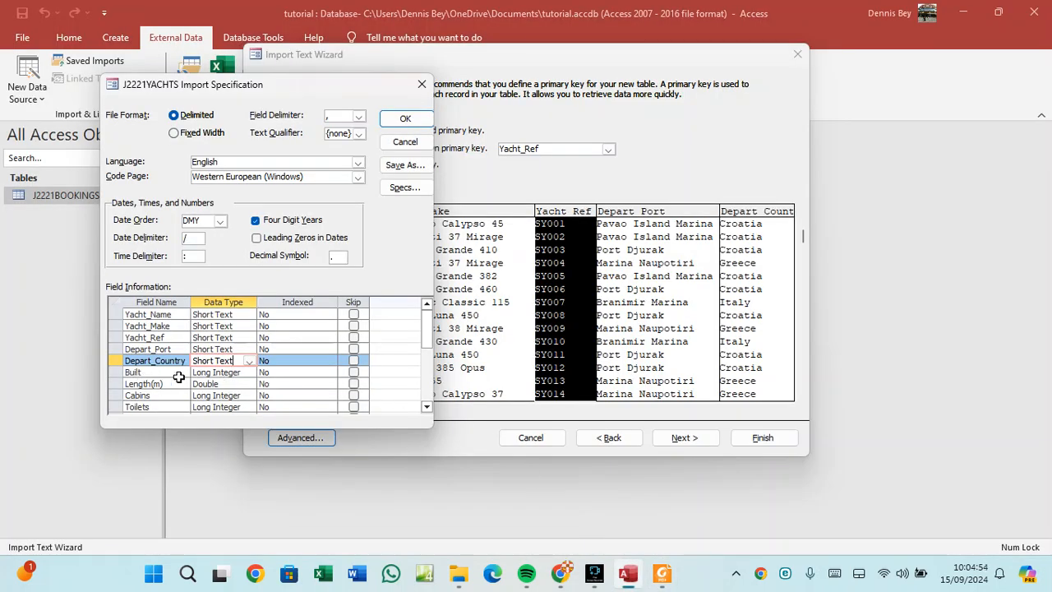
click(248, 373)
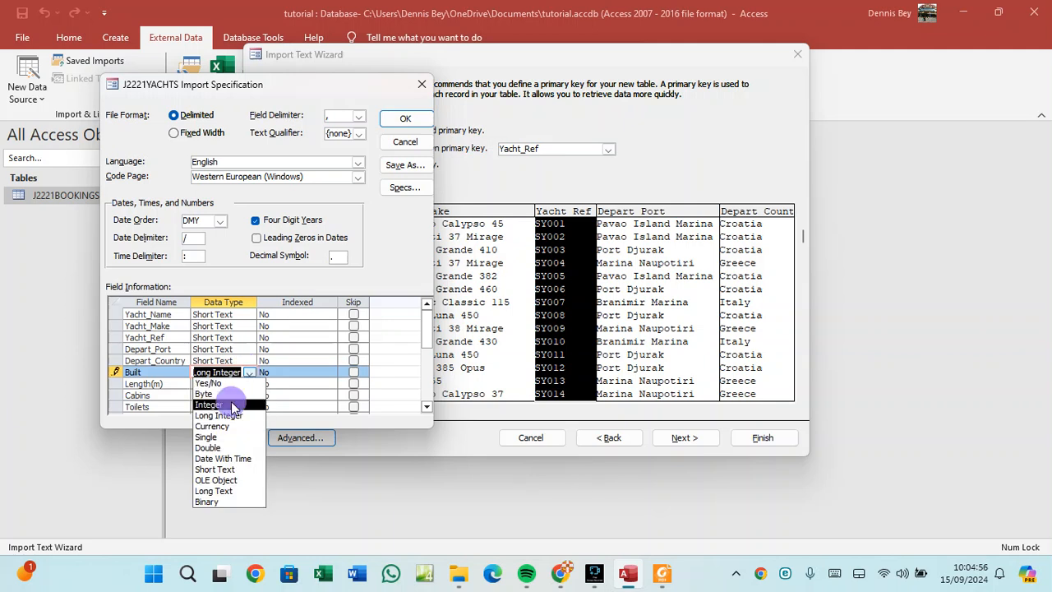
click(230, 404)
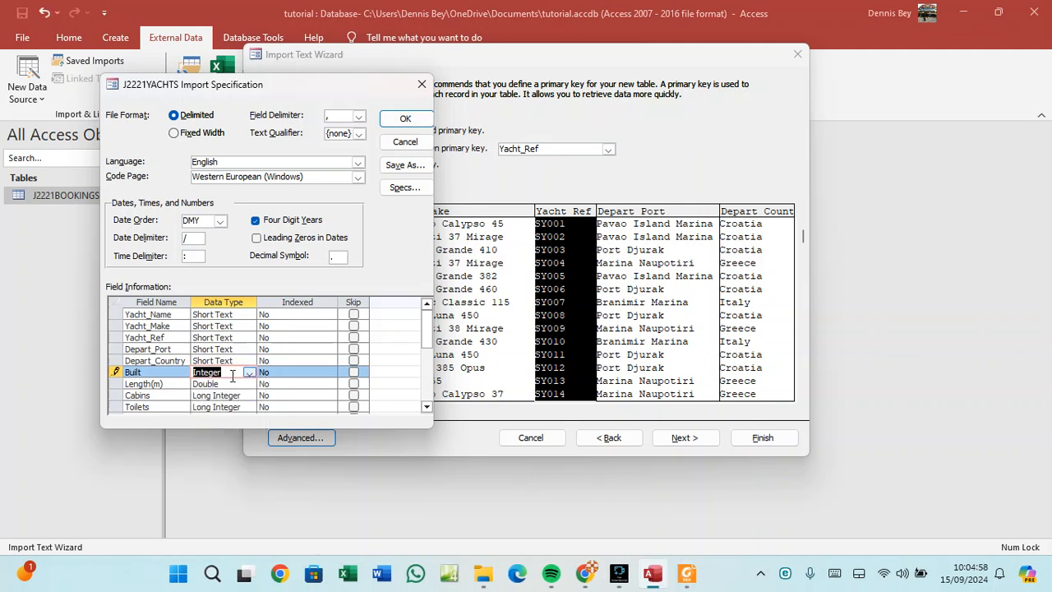
click(229, 384)
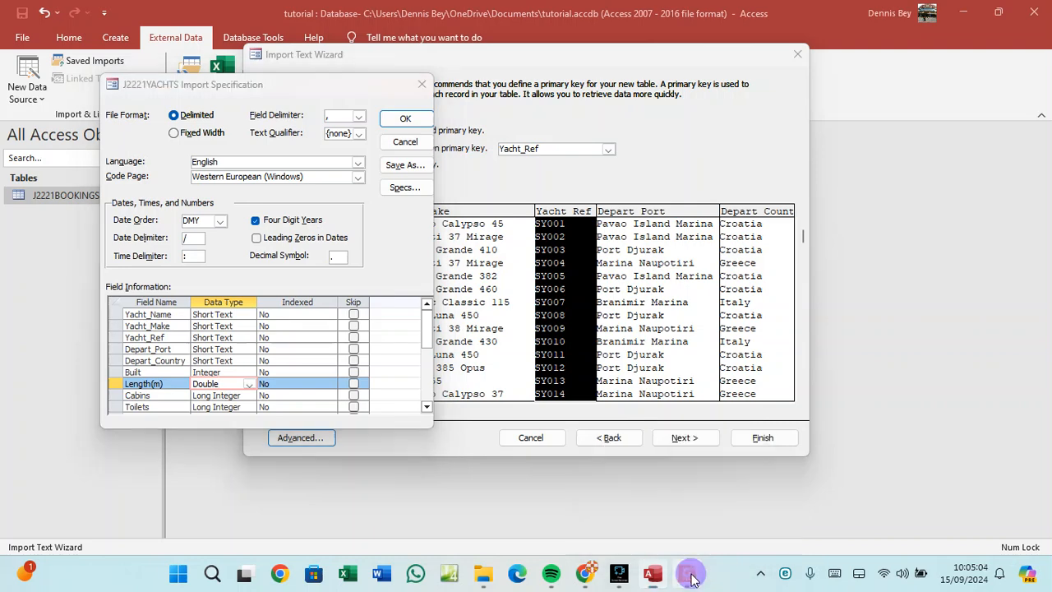
click(693, 579)
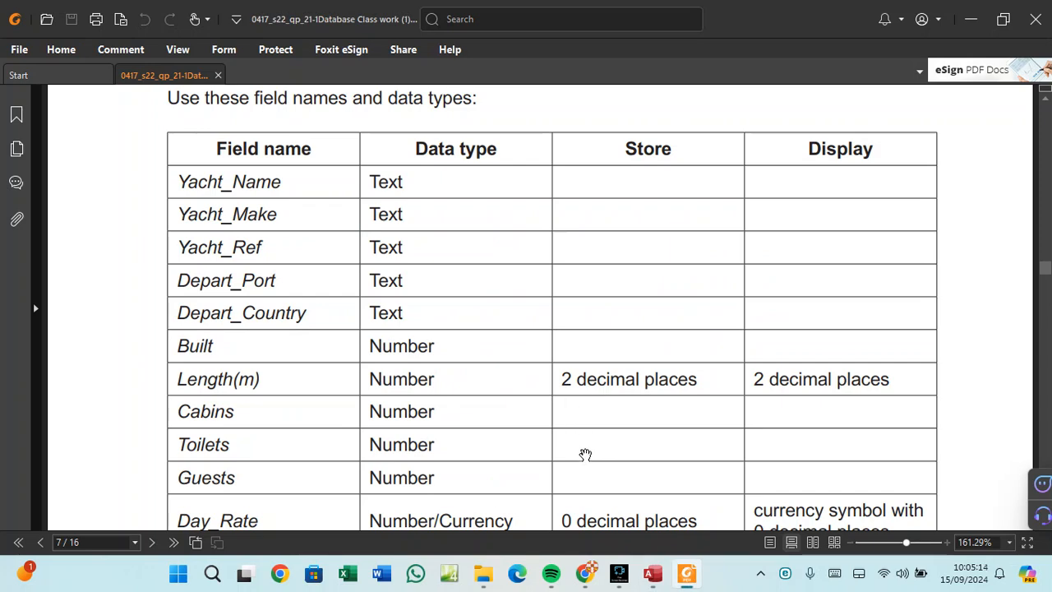
click(649, 573)
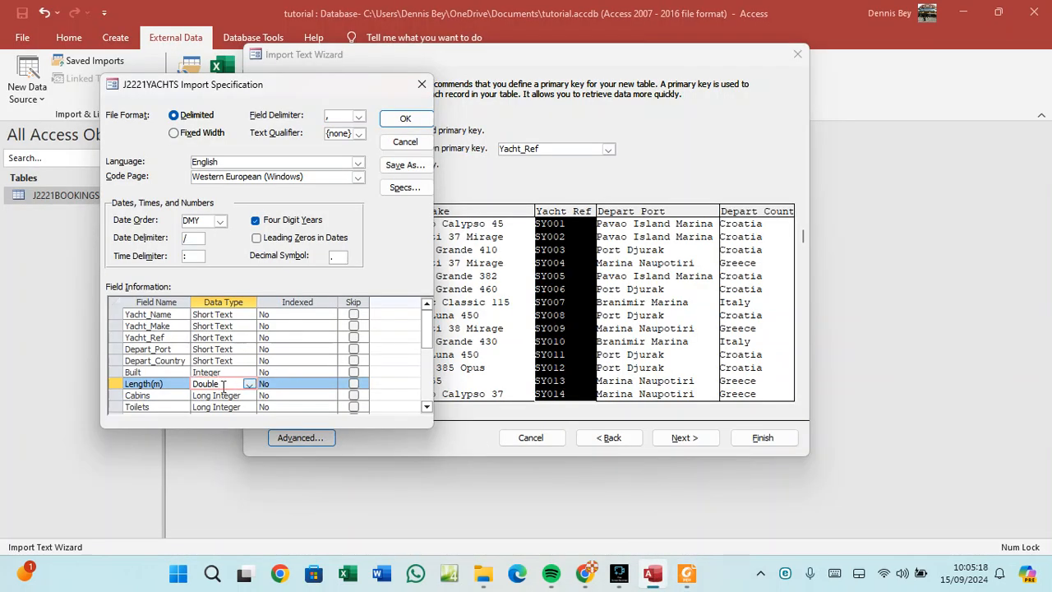
scroll(222, 385, down, 1)
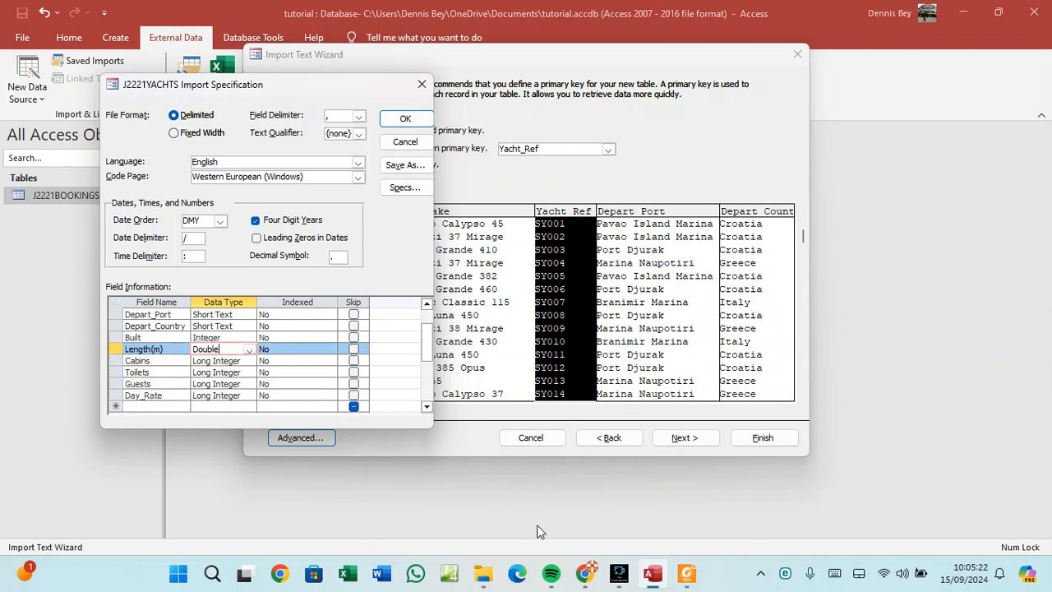
click(687, 572)
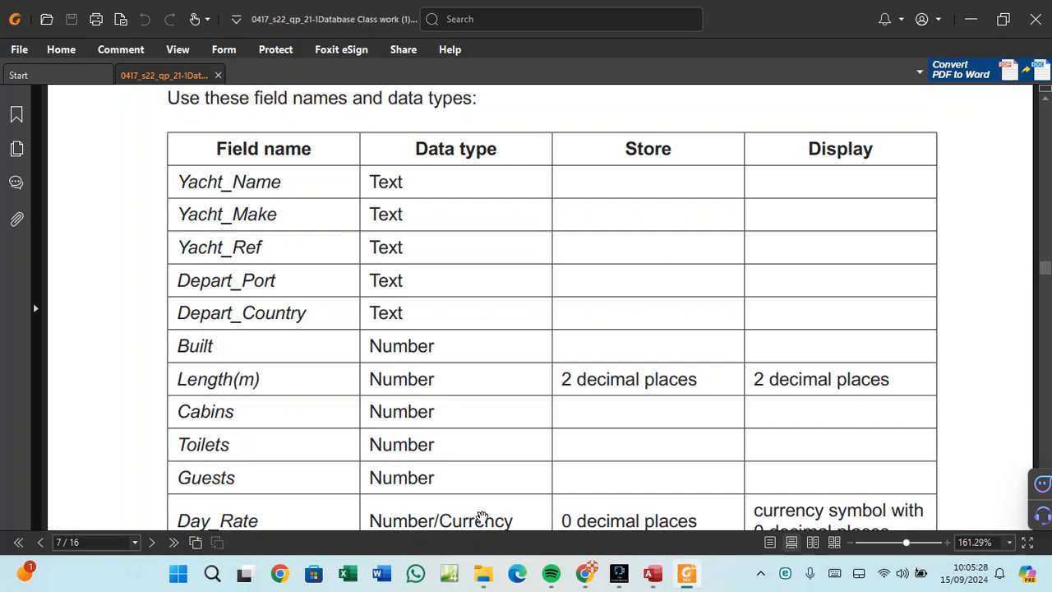
Set the Cabins, Toilets and Guests data types to Integer.
click(652, 575)
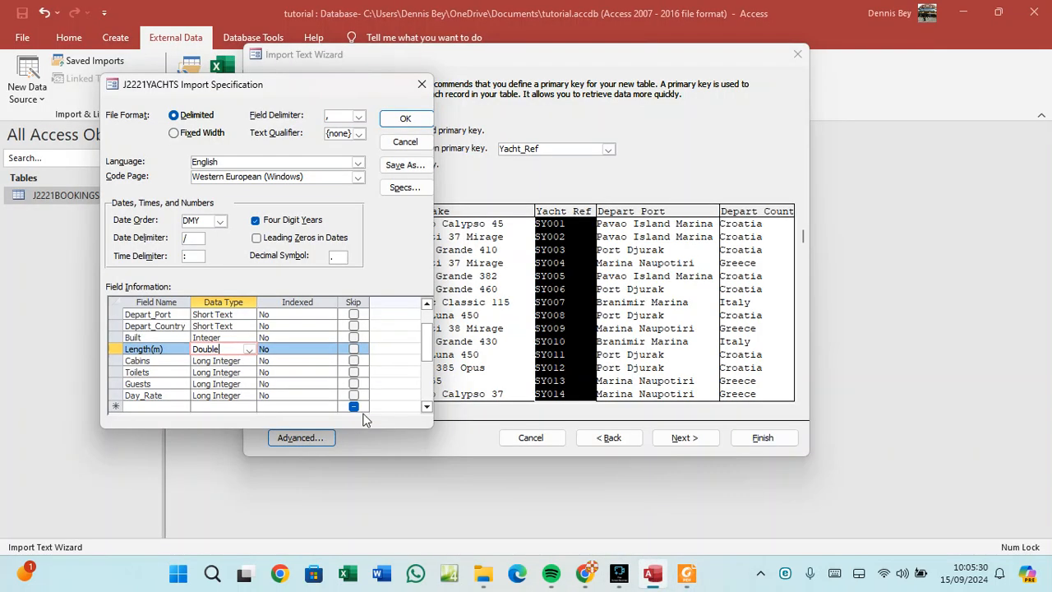
click(236, 361)
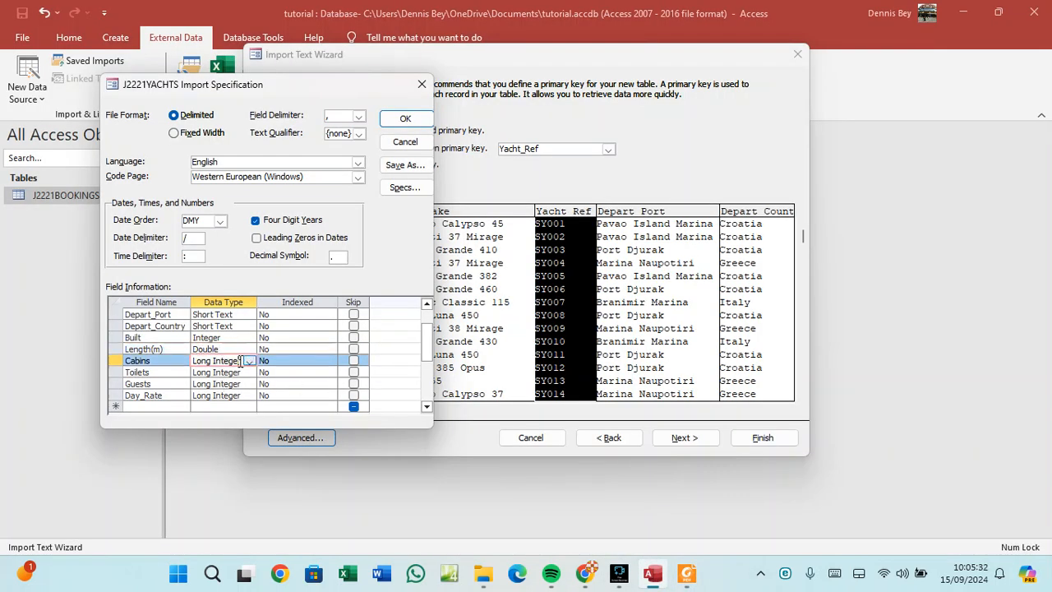
click(248, 361)
click(230, 393)
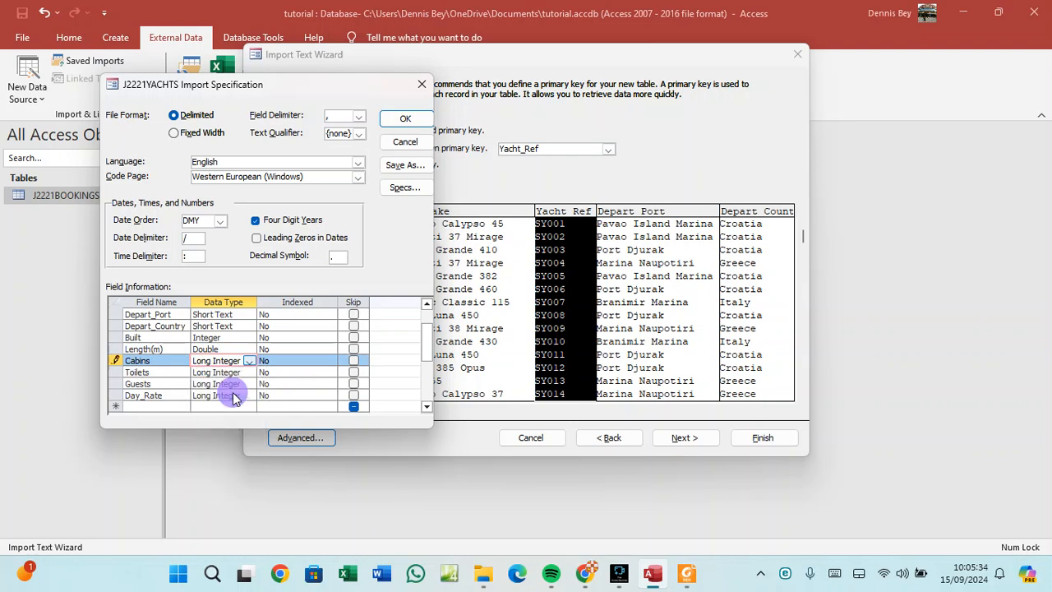
click(245, 374)
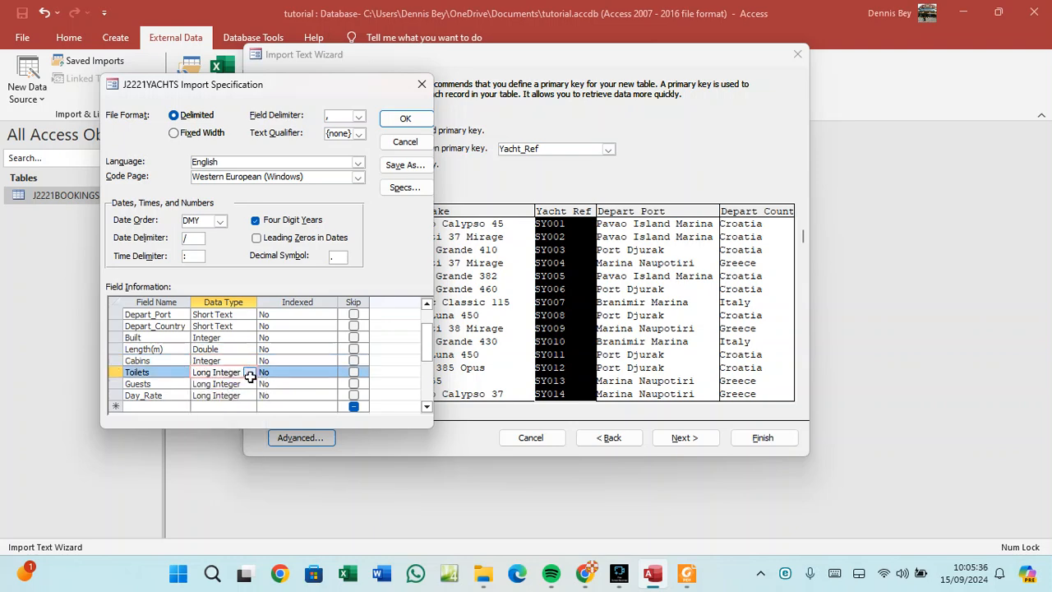
click(249, 374)
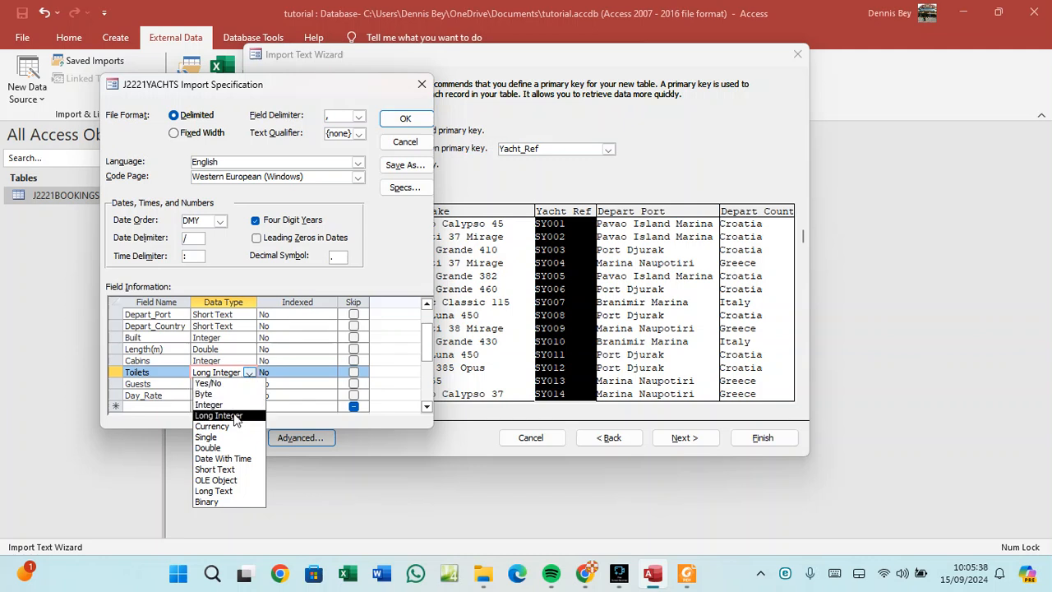
click(226, 404)
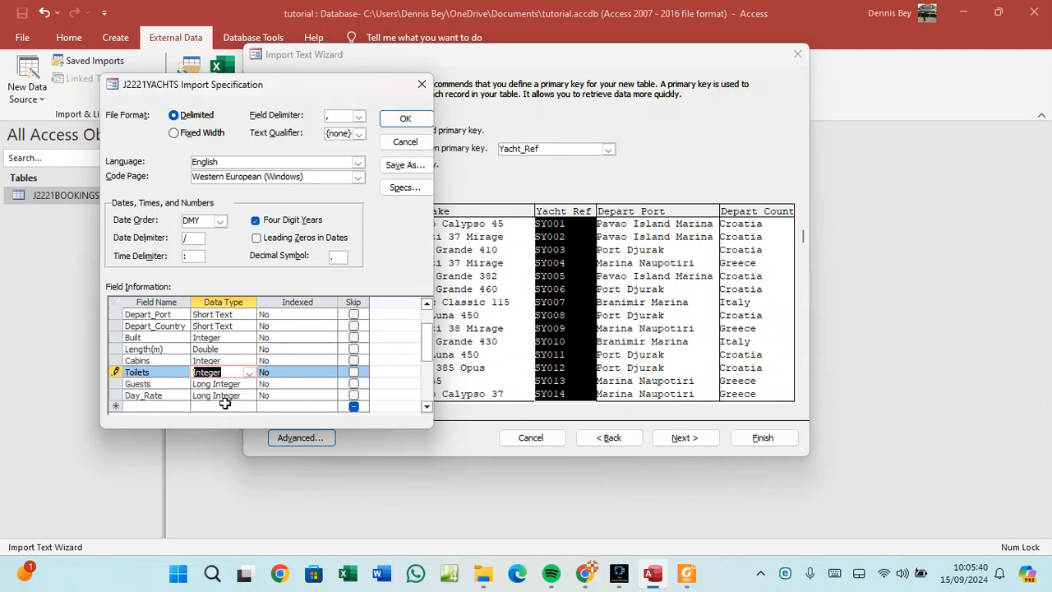
click(245, 384)
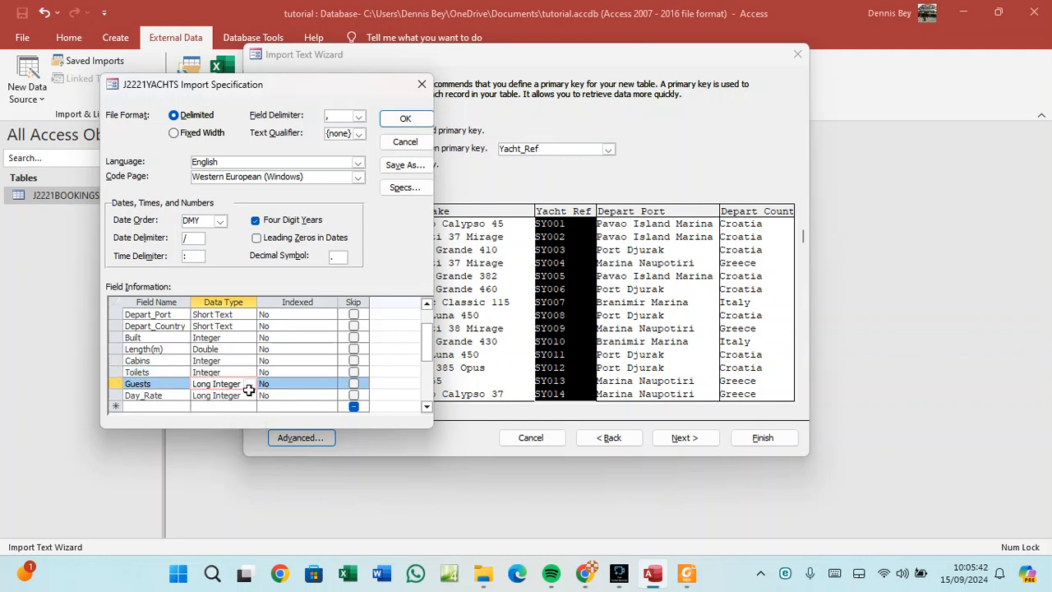
click(249, 385)
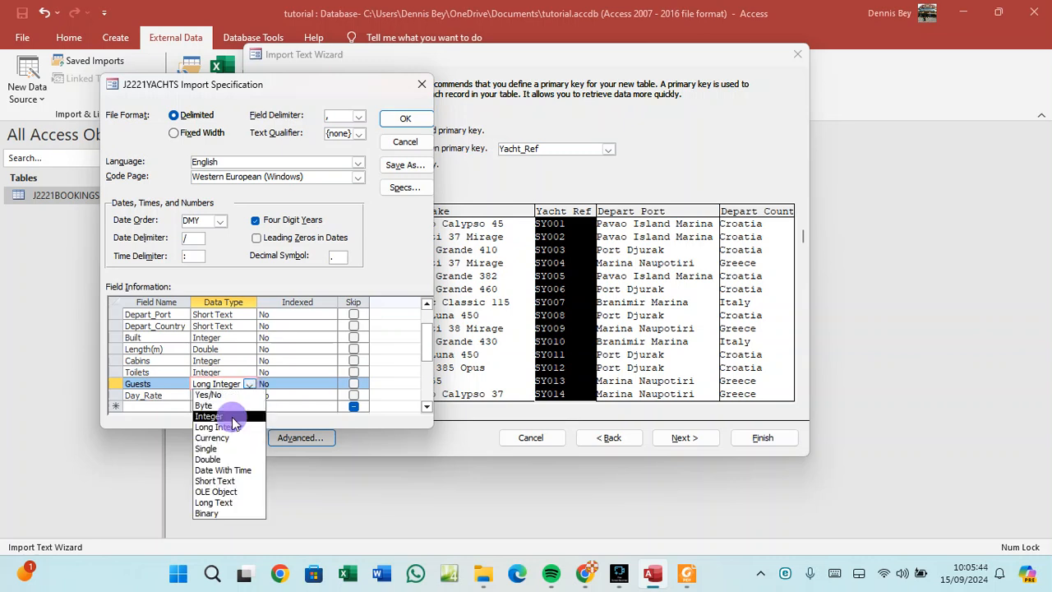
click(228, 407)
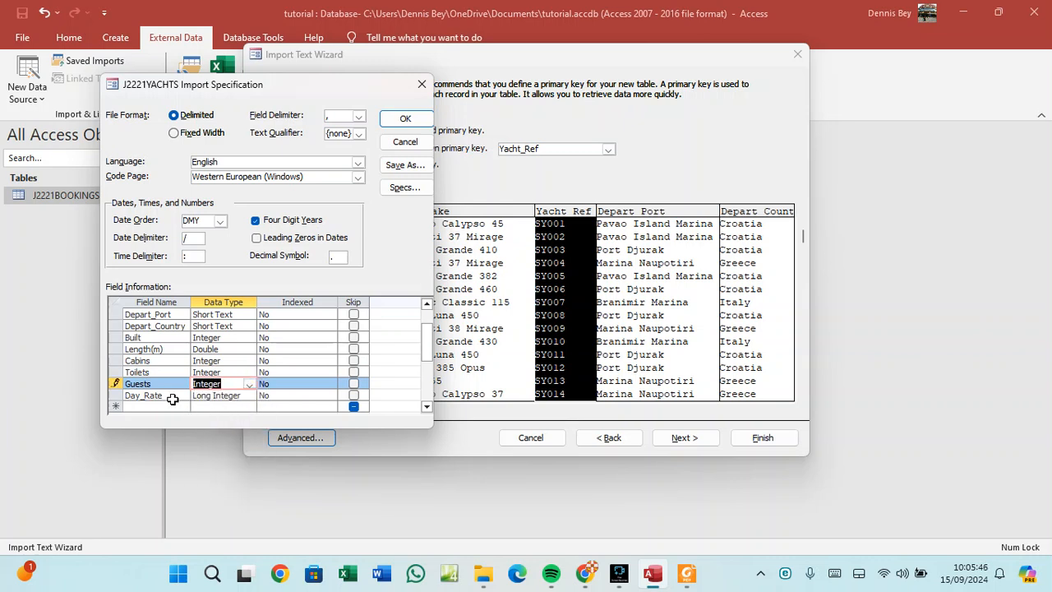
Confirm the required types in the question paper and set Day_Rate's data type to Currency.
click(690, 580)
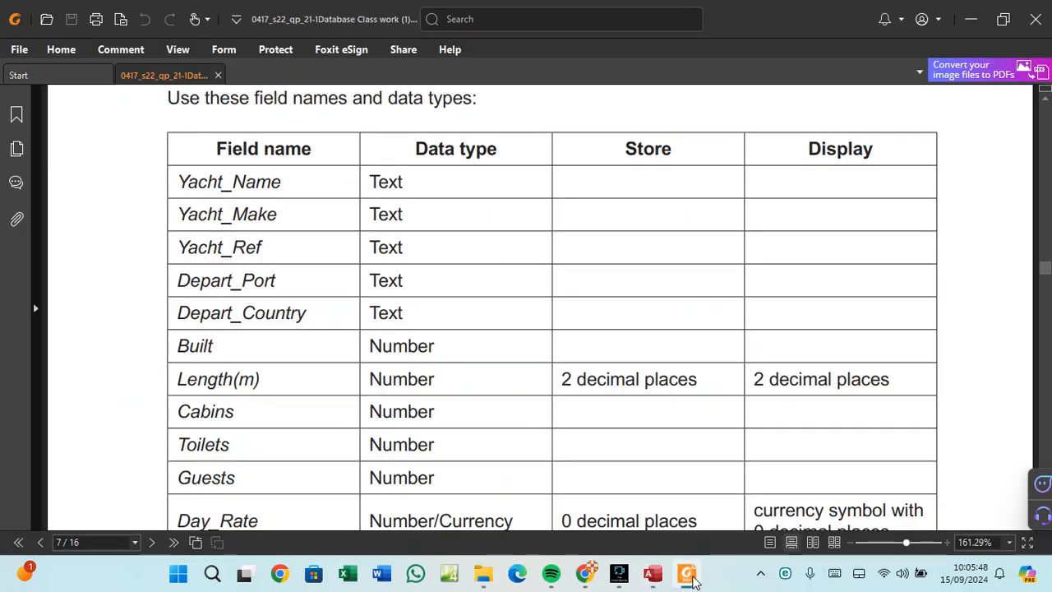
scroll(325, 469, down, 1)
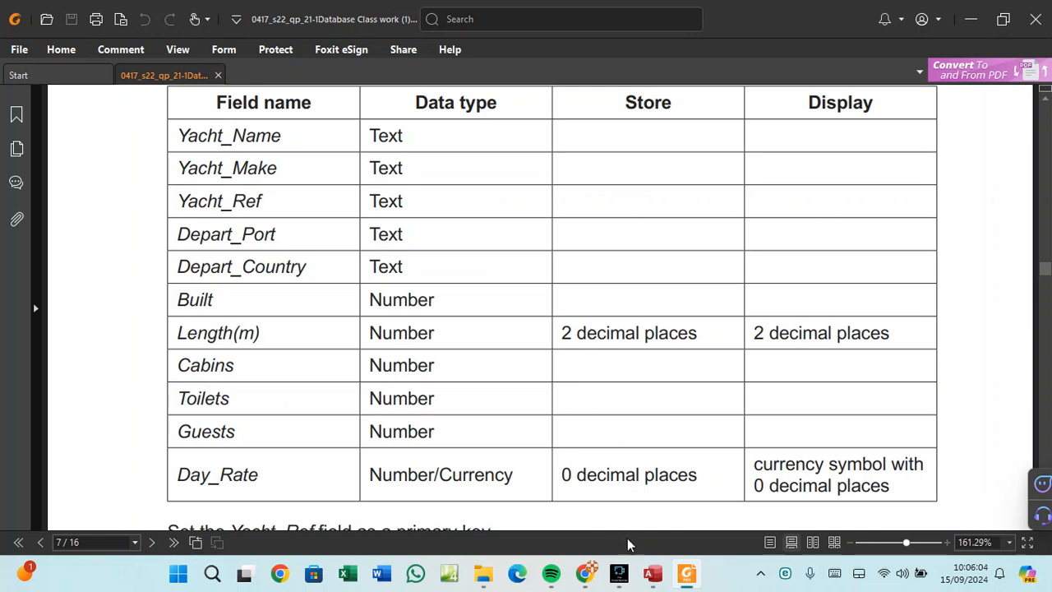
click(652, 575)
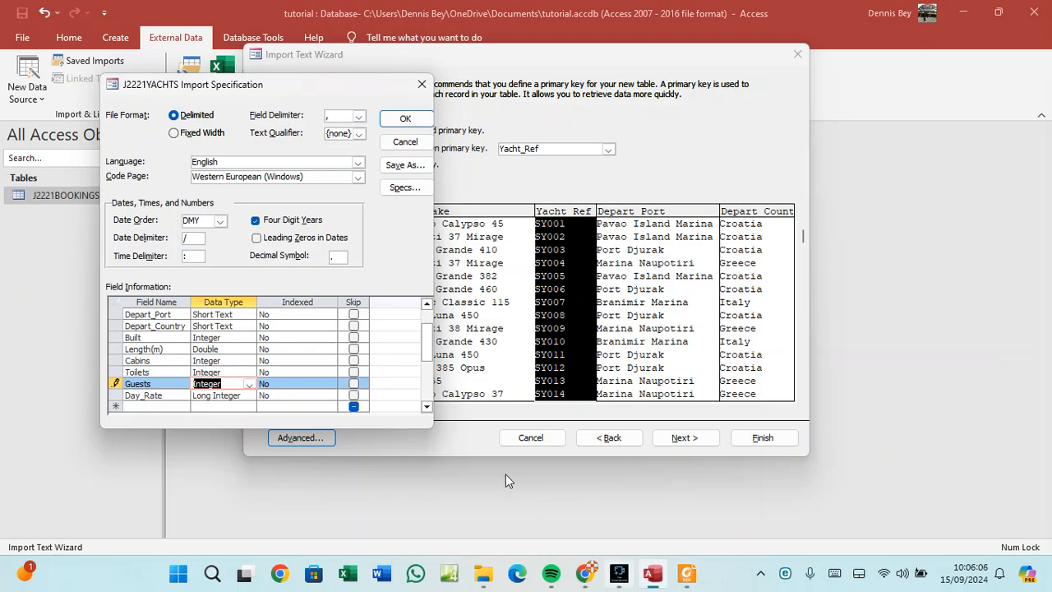
click(231, 396)
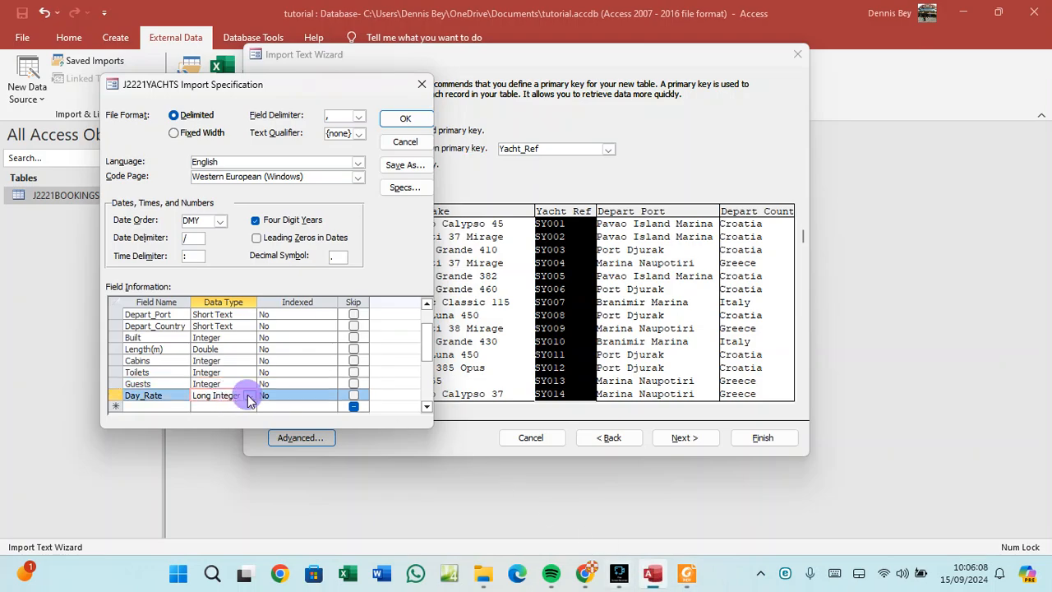
click(249, 397)
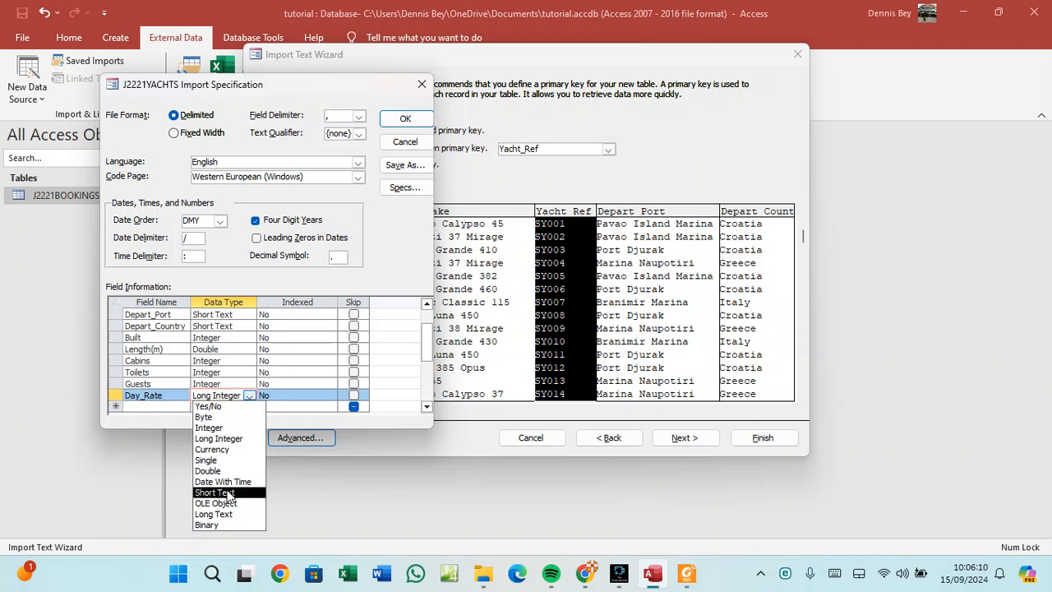
click(223, 450)
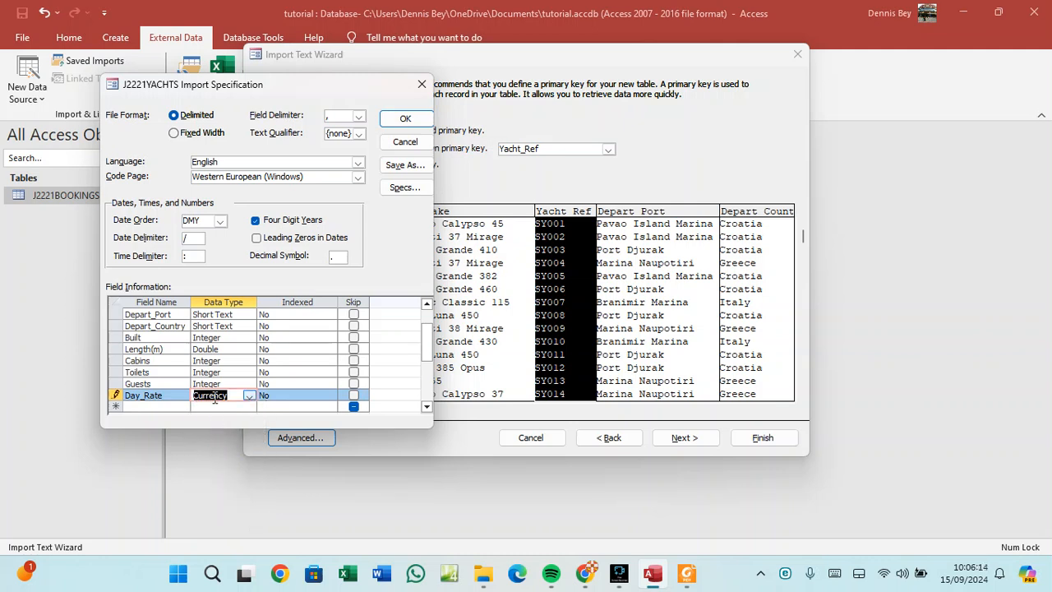
click(687, 573)
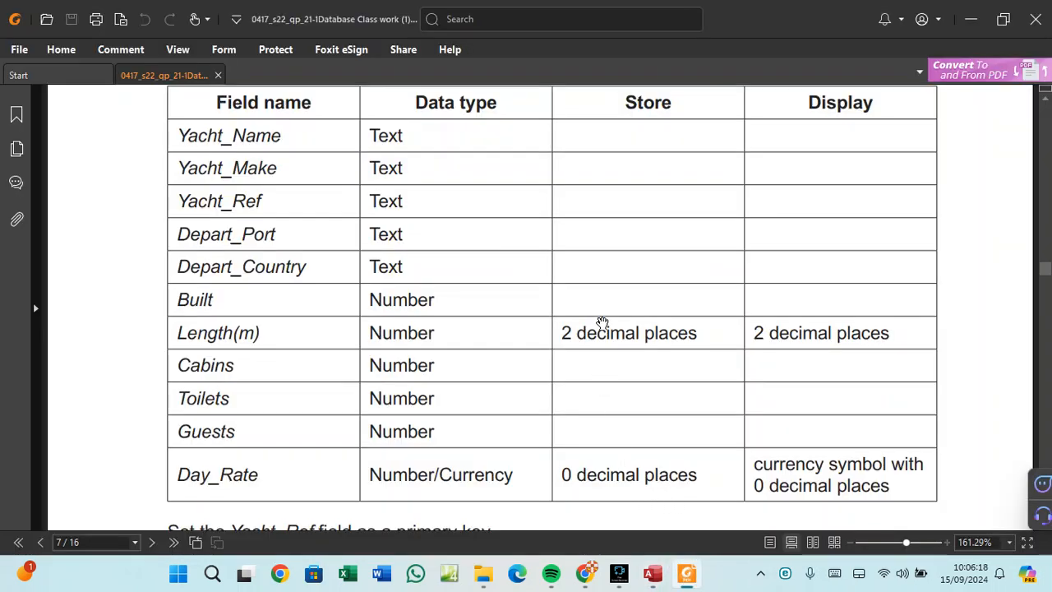
click(651, 575)
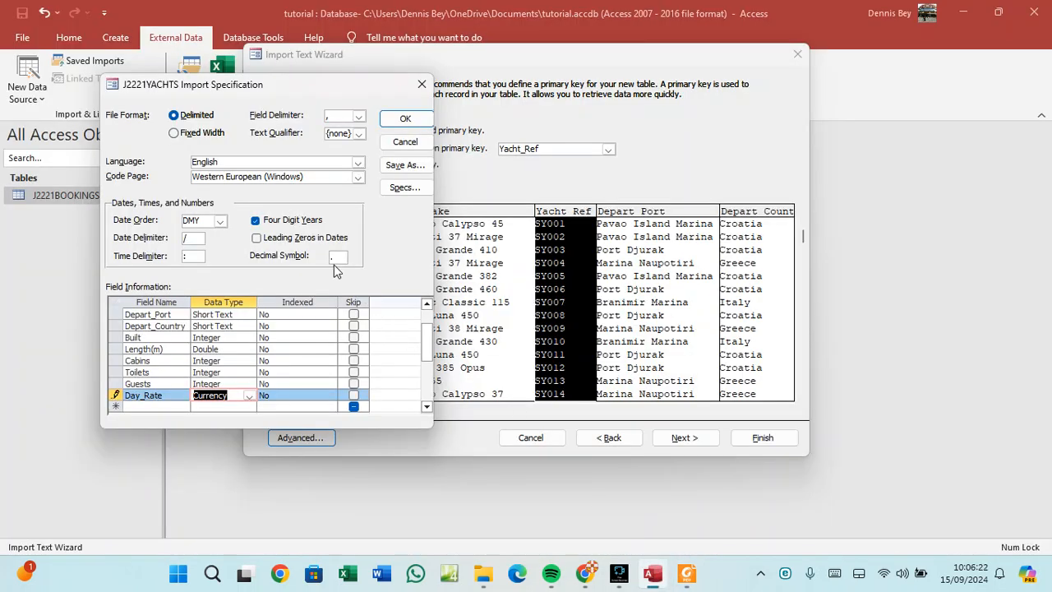
Accept the specification and finish importing into the J2221YACHTS table without saving the import steps.
click(402, 120)
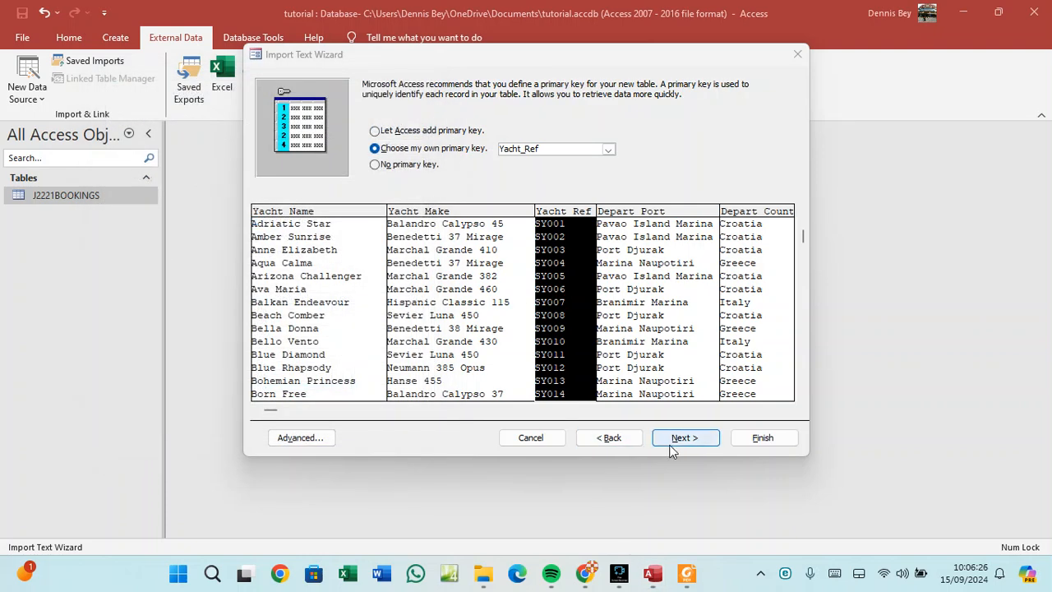
click(686, 438)
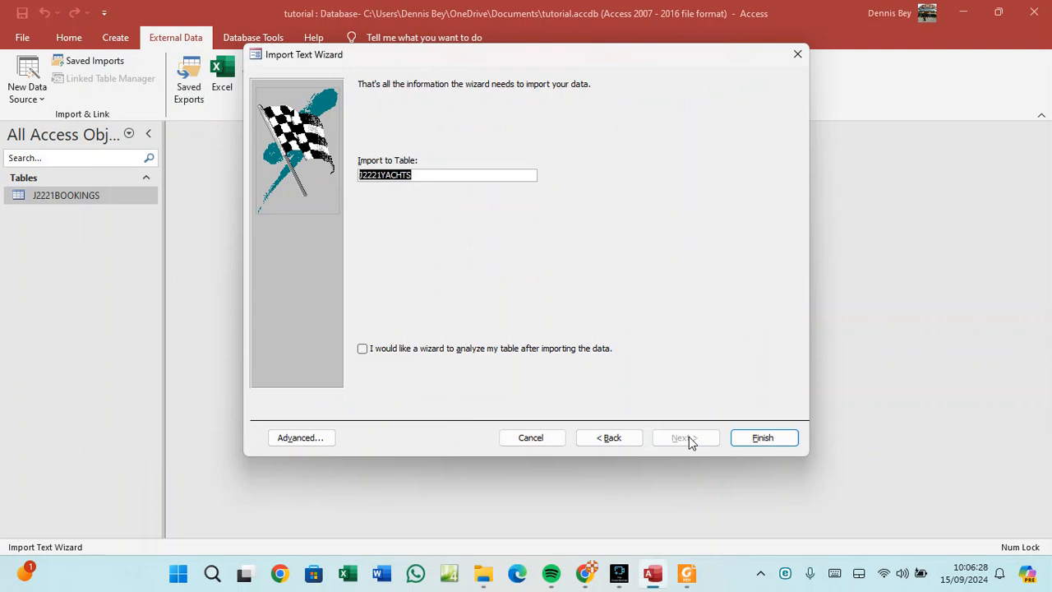
click(764, 437)
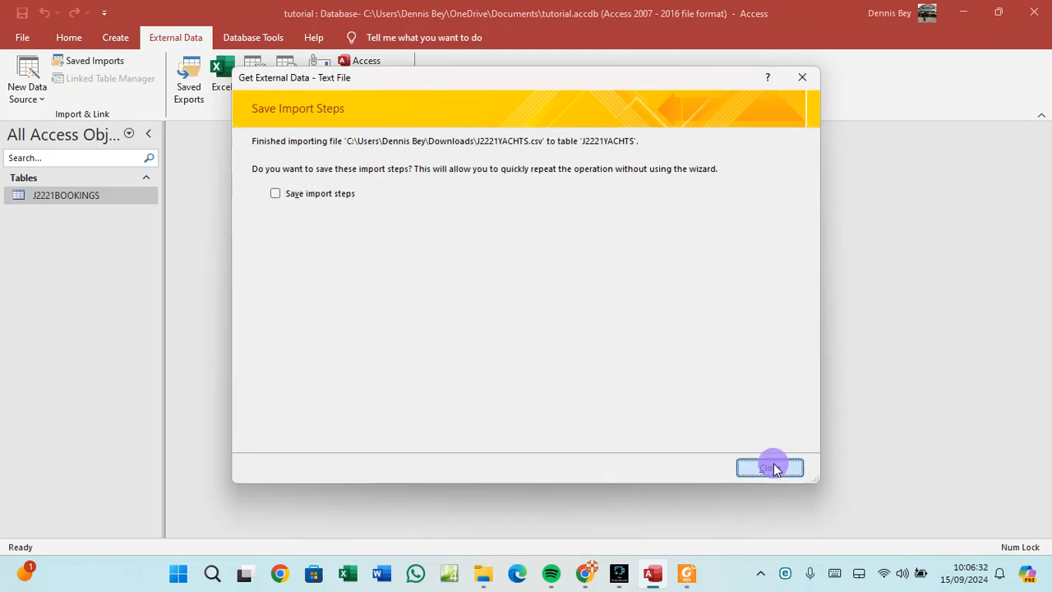
click(770, 467)
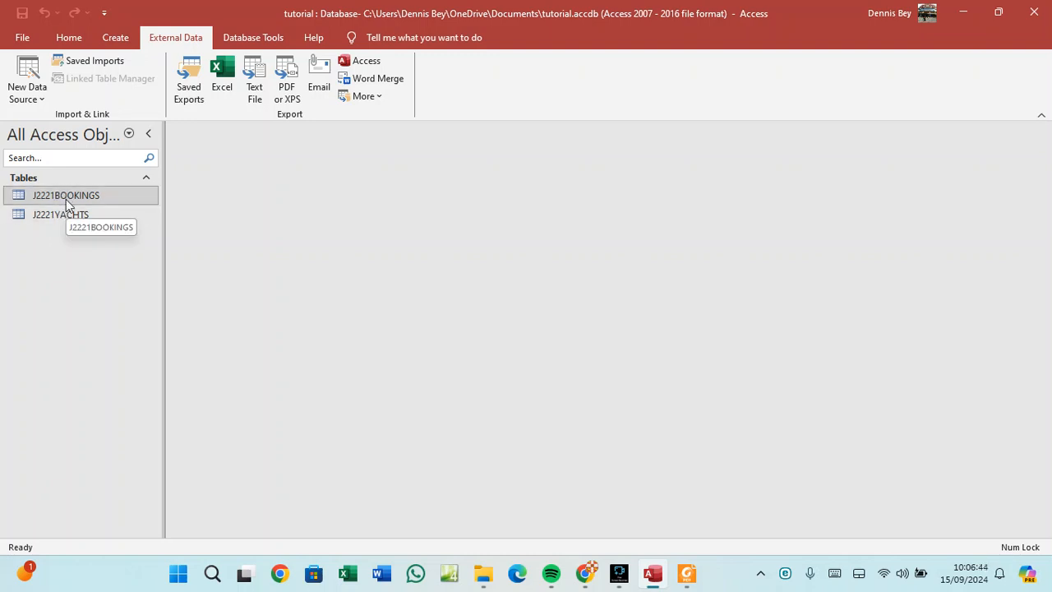
Open J2221YACHTS to view its 119 records and compare them with the PDF requirements.
double_click(68, 216)
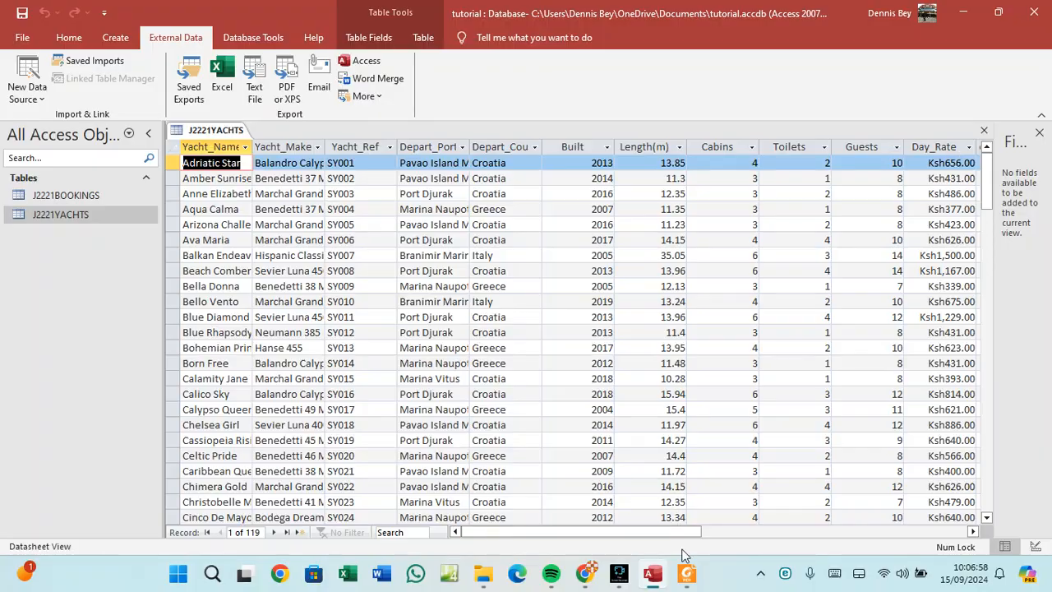
click(687, 573)
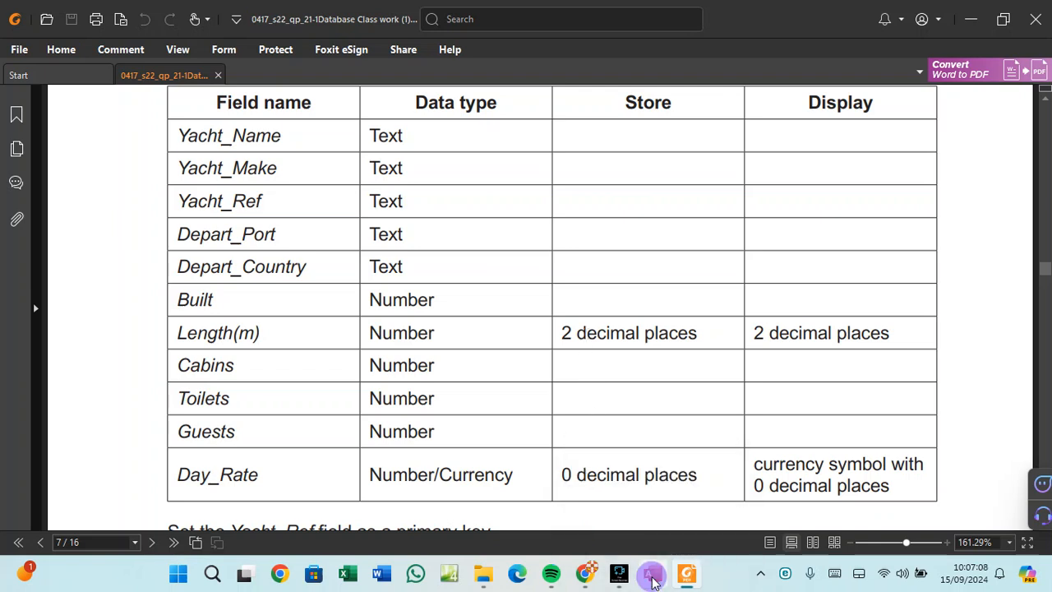
click(653, 573)
Open J2221YACHTS in Design View and give the Length(m) field the Fixed format.
right_click(215, 131)
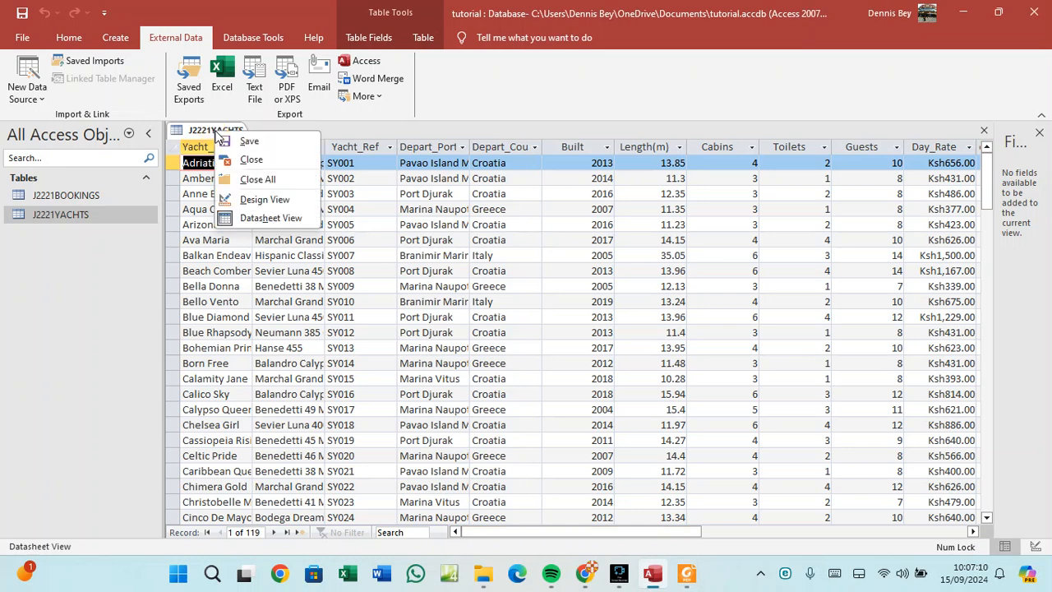
click(251, 199)
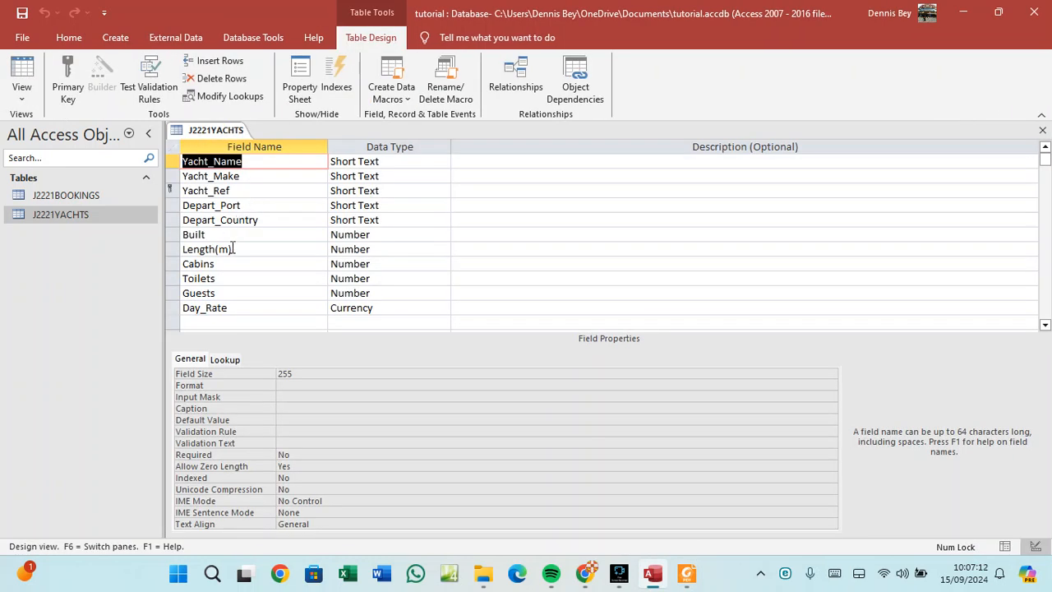
click(233, 252)
click(231, 245)
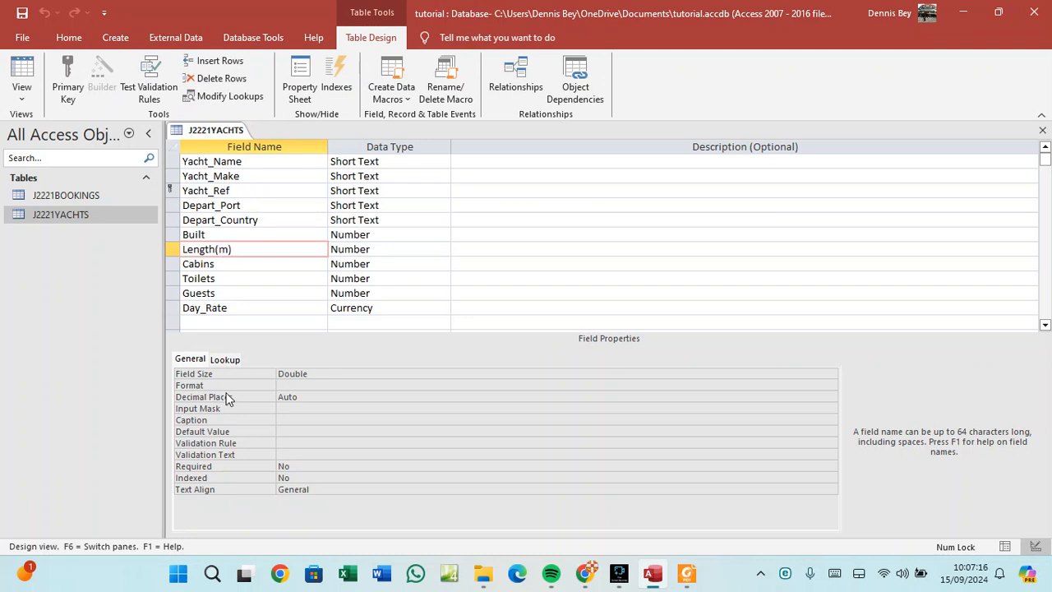
click(305, 398)
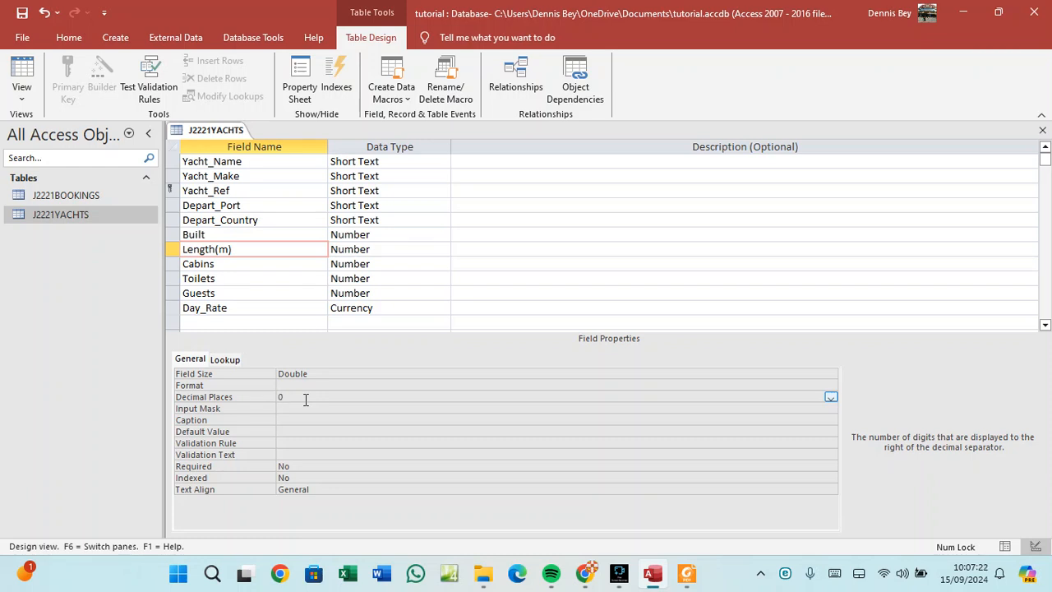
click(303, 384)
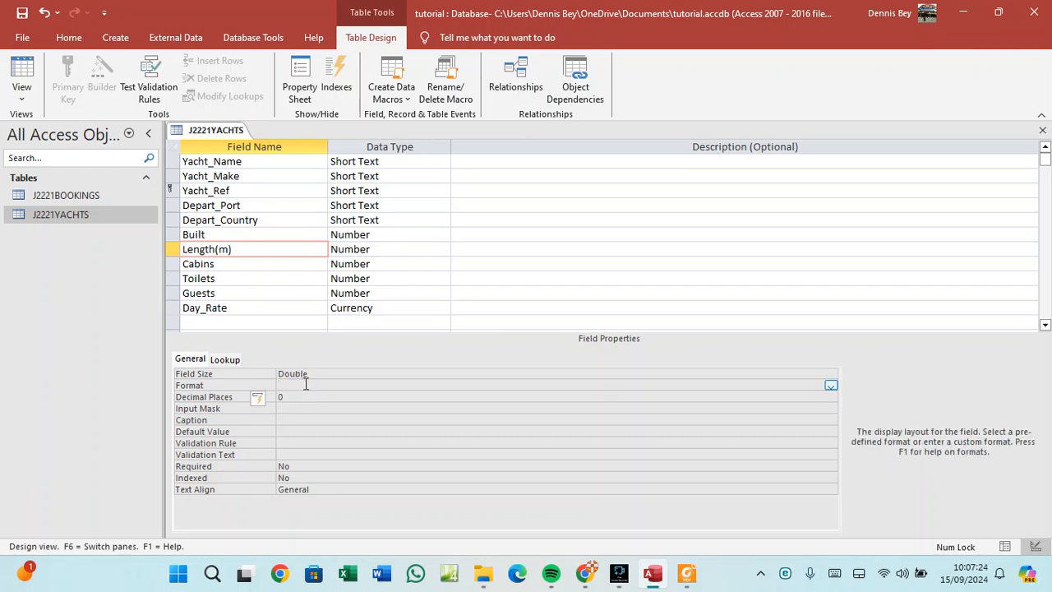
click(831, 386)
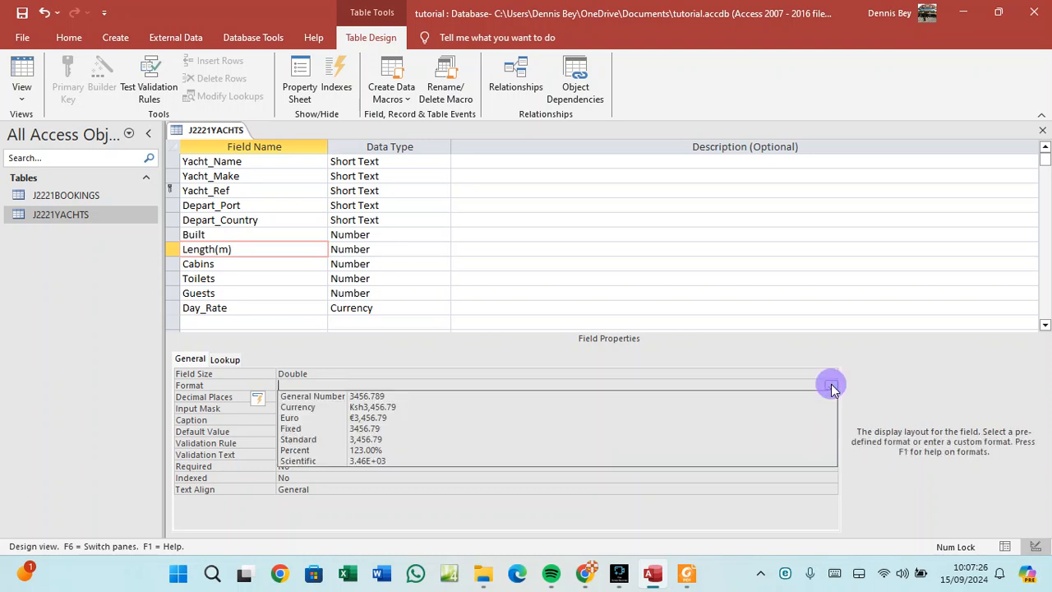
click(383, 429)
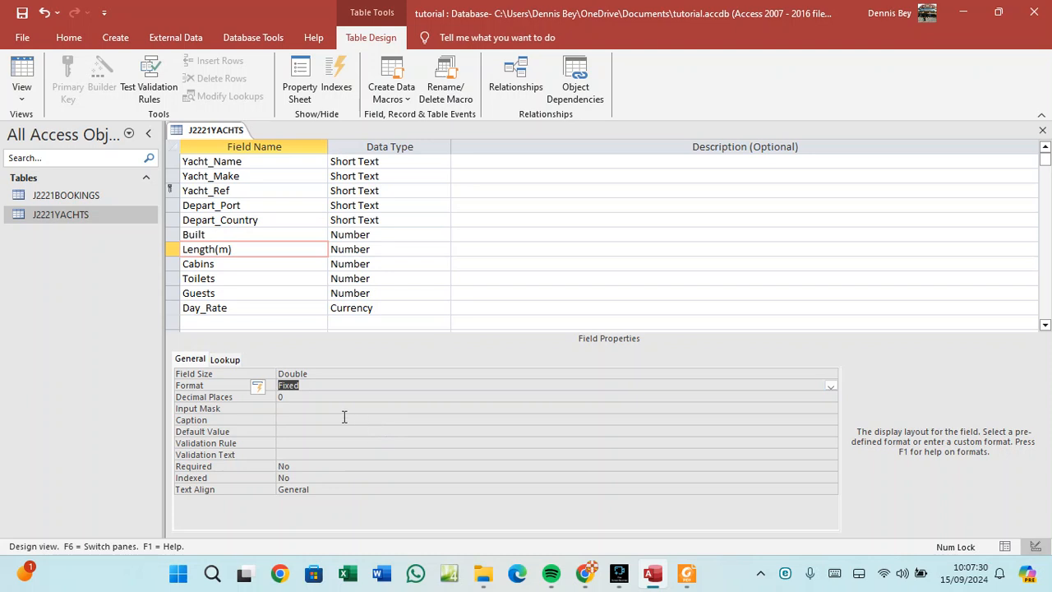
Set Length(m) to 2 decimal places and save the table design.
click(294, 398)
key(BackSpace)
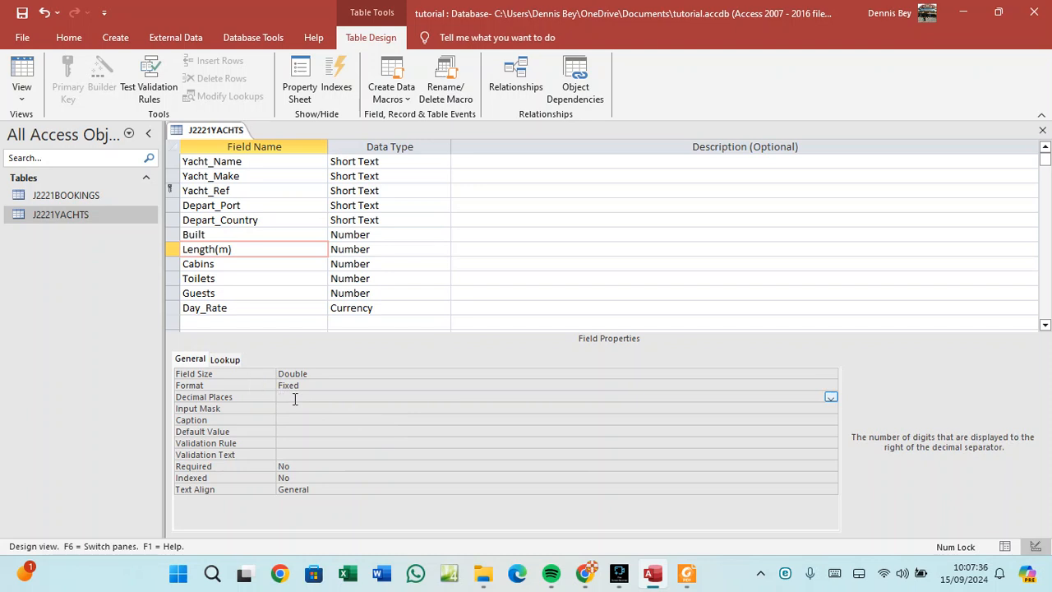
click(687, 573)
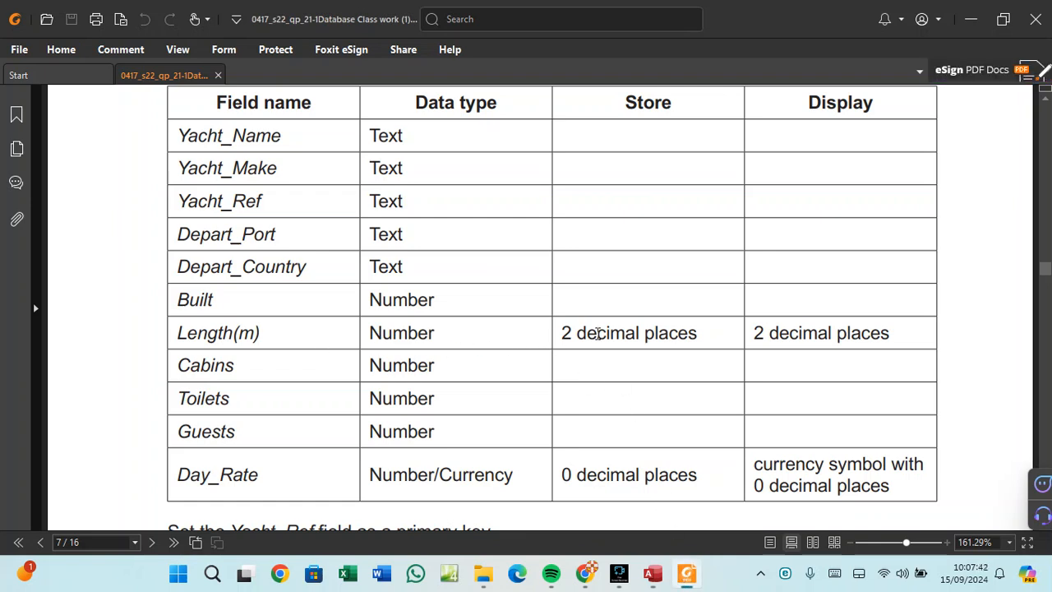
click(655, 575)
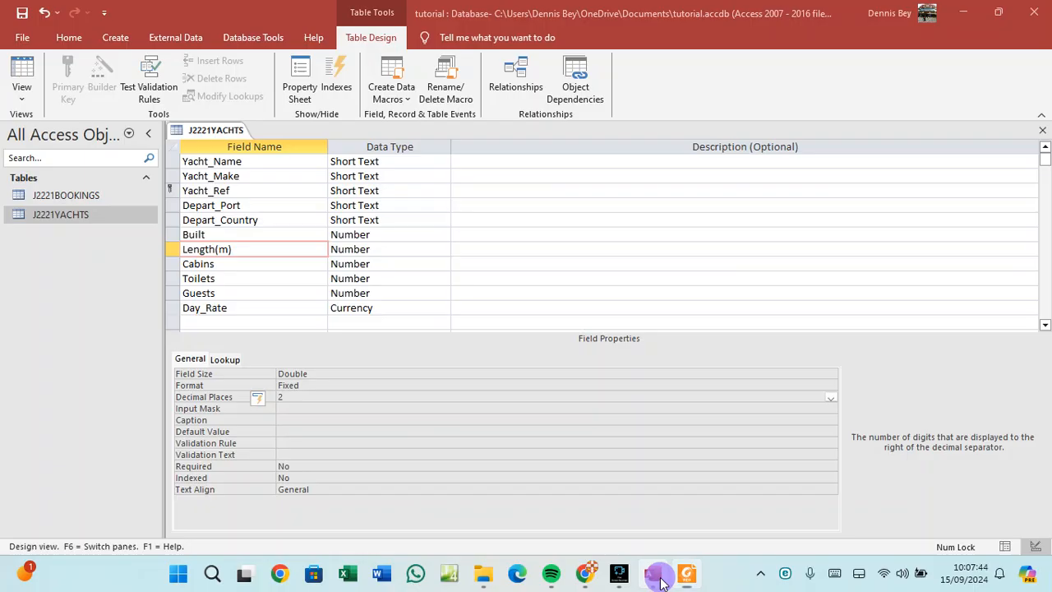
click(312, 384)
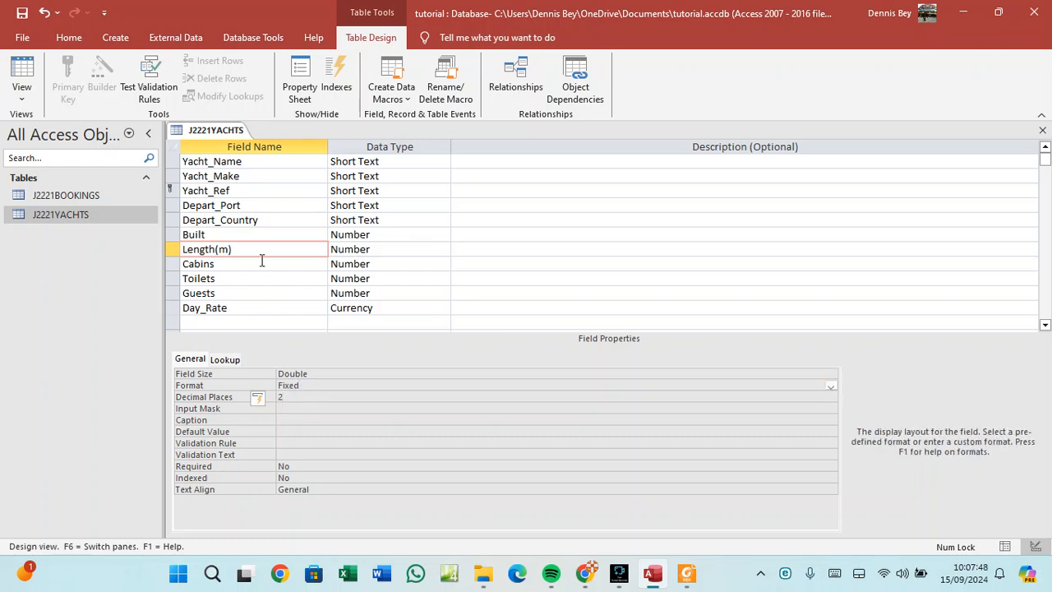
right_click(215, 131)
click(237, 139)
Show J2221YACHTS in Datasheet View and check Length(m) displays two decimals, like 11.30 and 13.85.
right_click(236, 136)
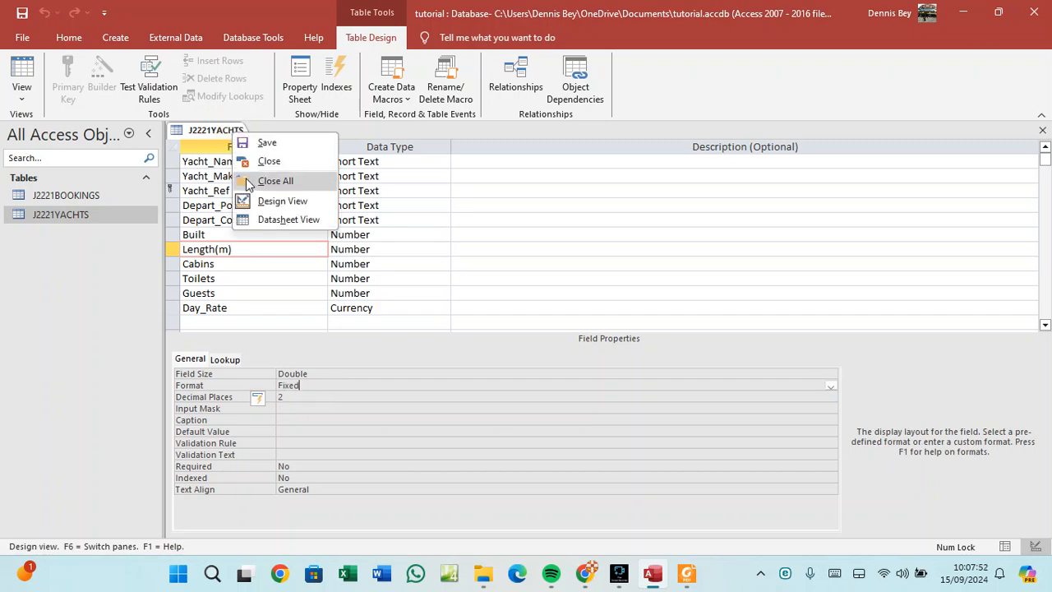
click(272, 219)
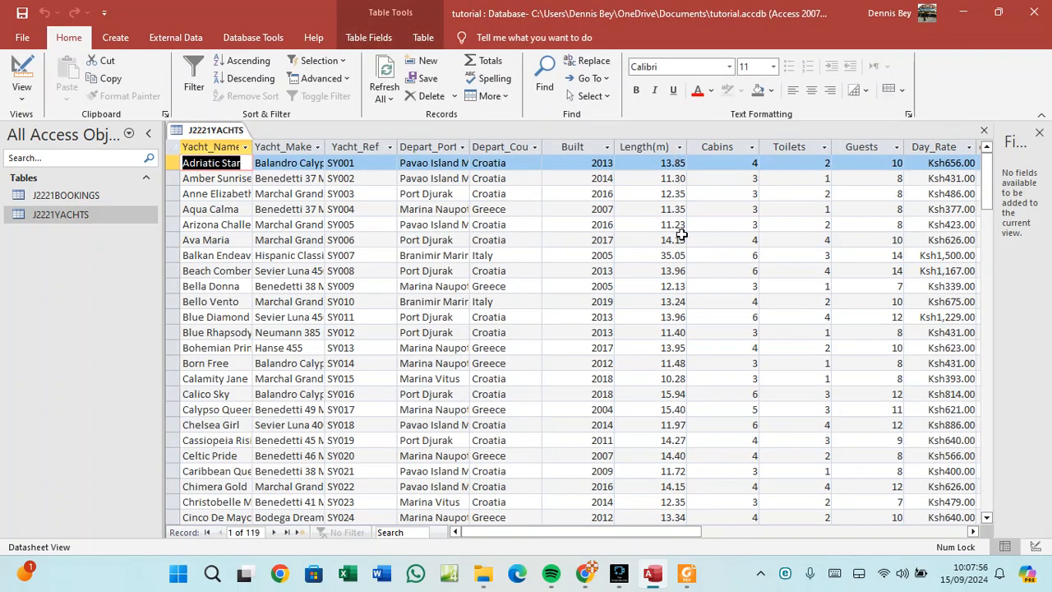
scroll(673, 386, down, 10)
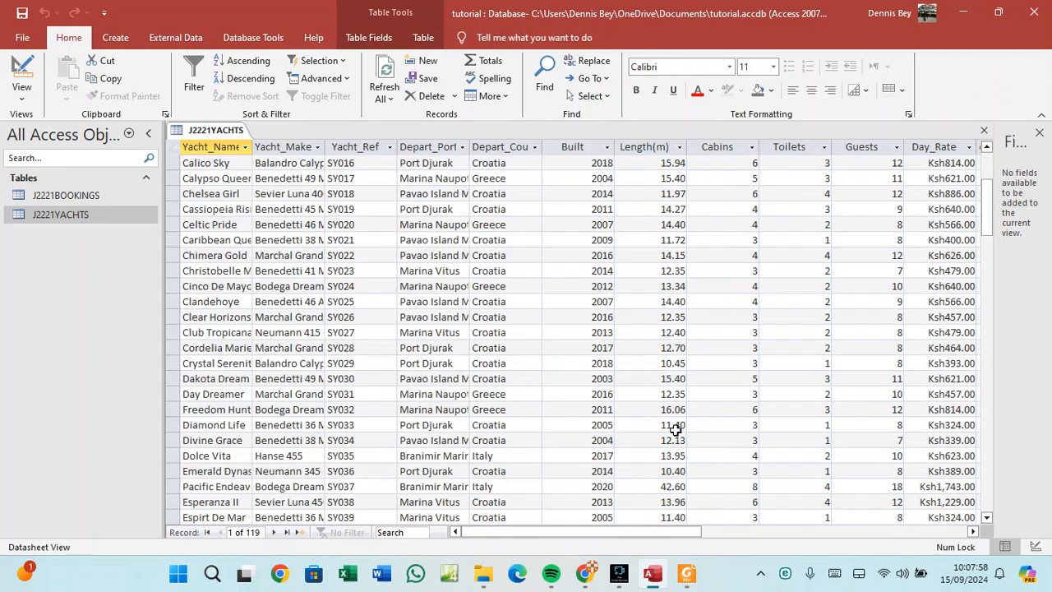
scroll(677, 430, down, 6)
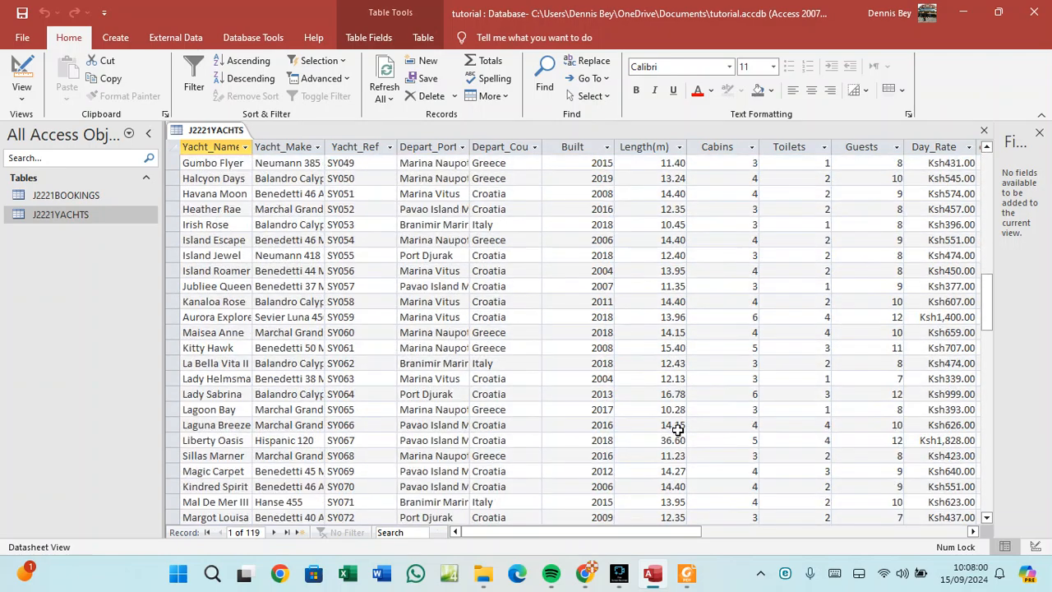
scroll(677, 430, up, 16)
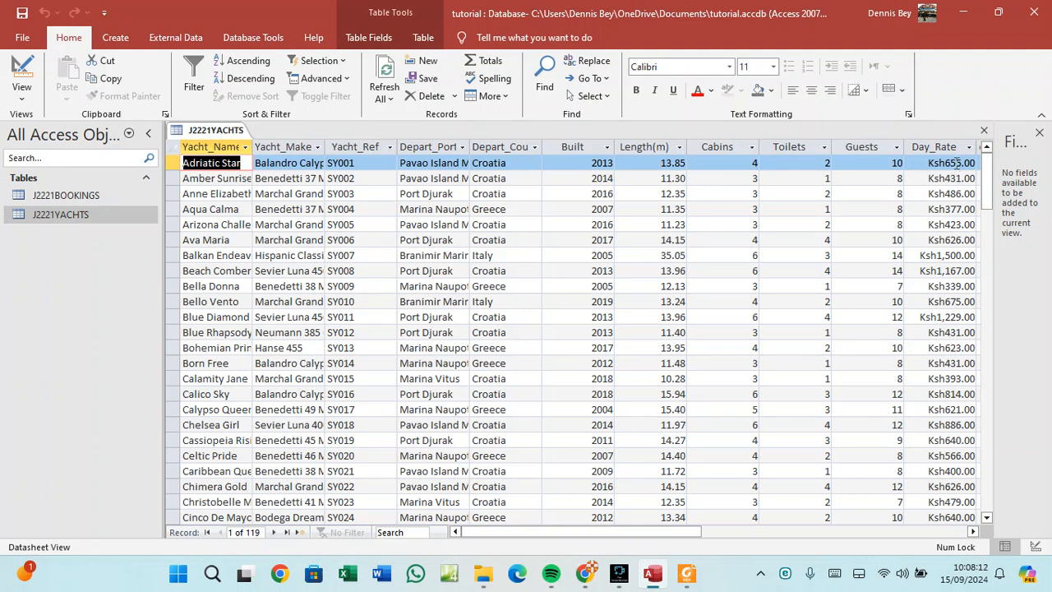
right_click(210, 138)
In Design View, give the Day_Rate field Fixed format with 0 decimal places.
click(248, 197)
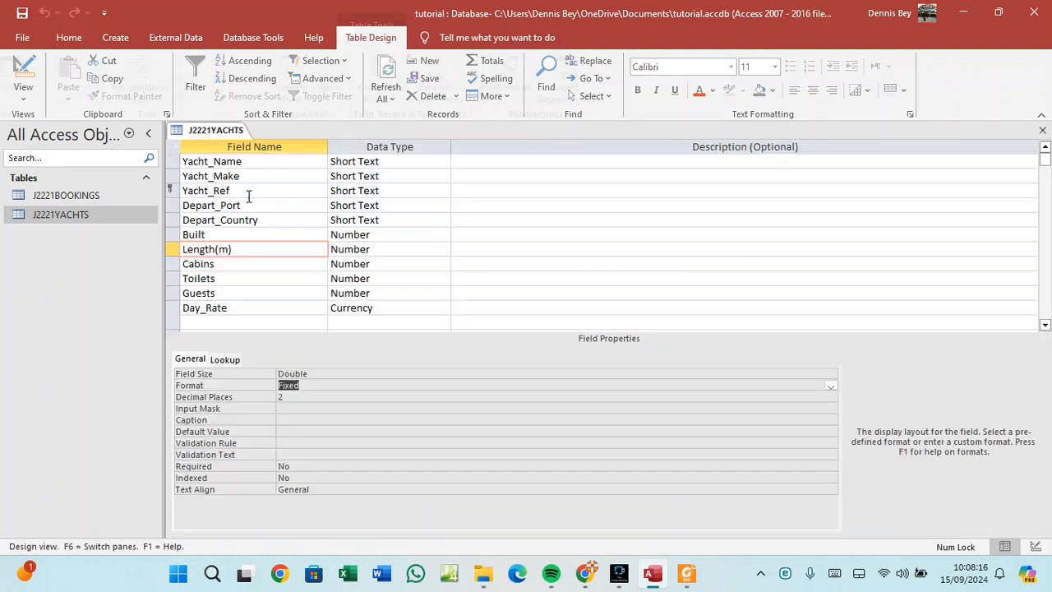
click(210, 309)
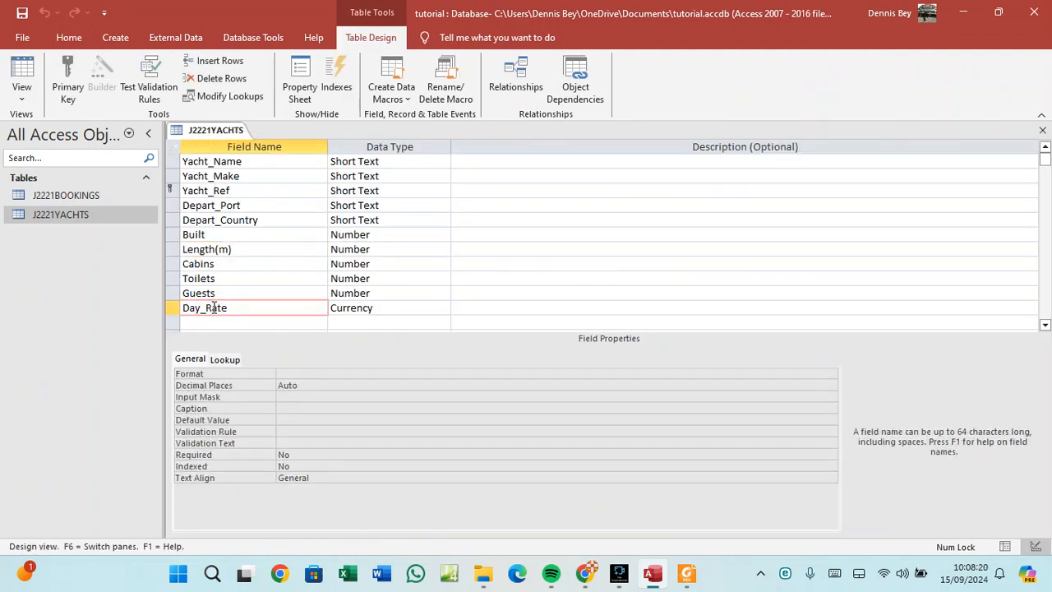
click(302, 384)
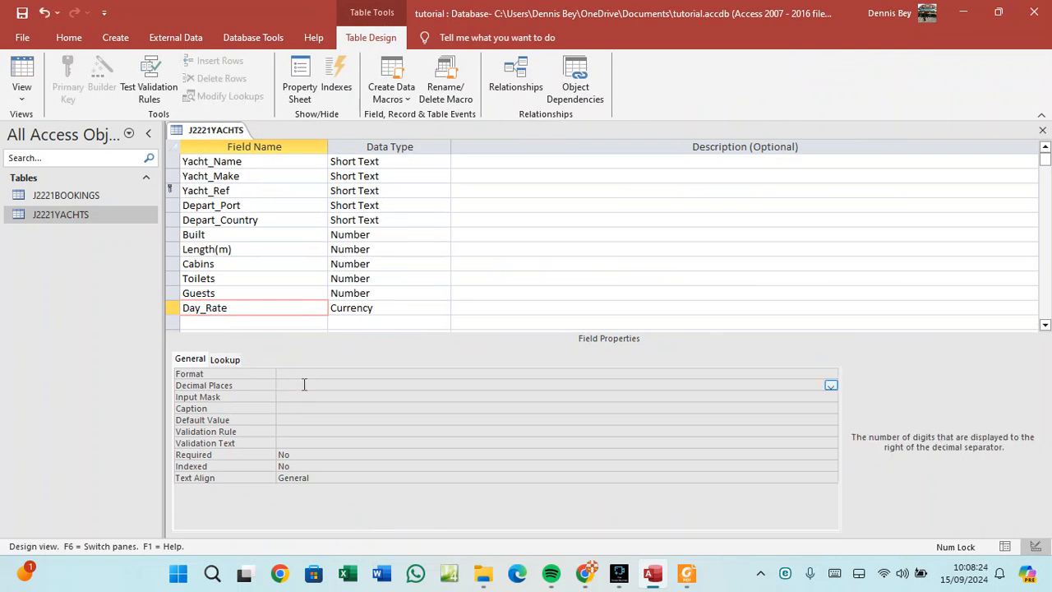
text(0)
click(304, 373)
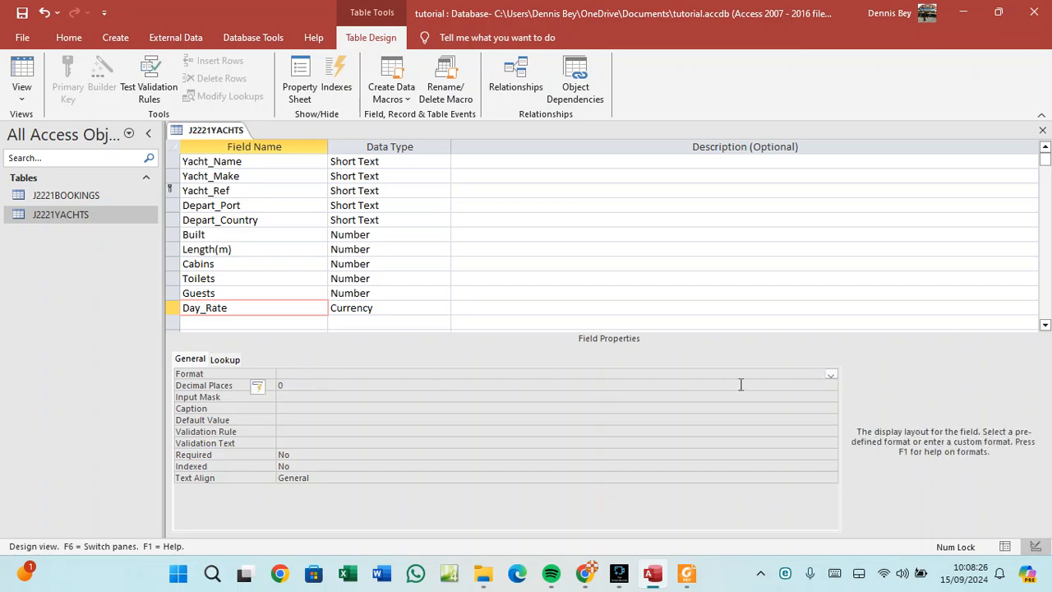
click(831, 374)
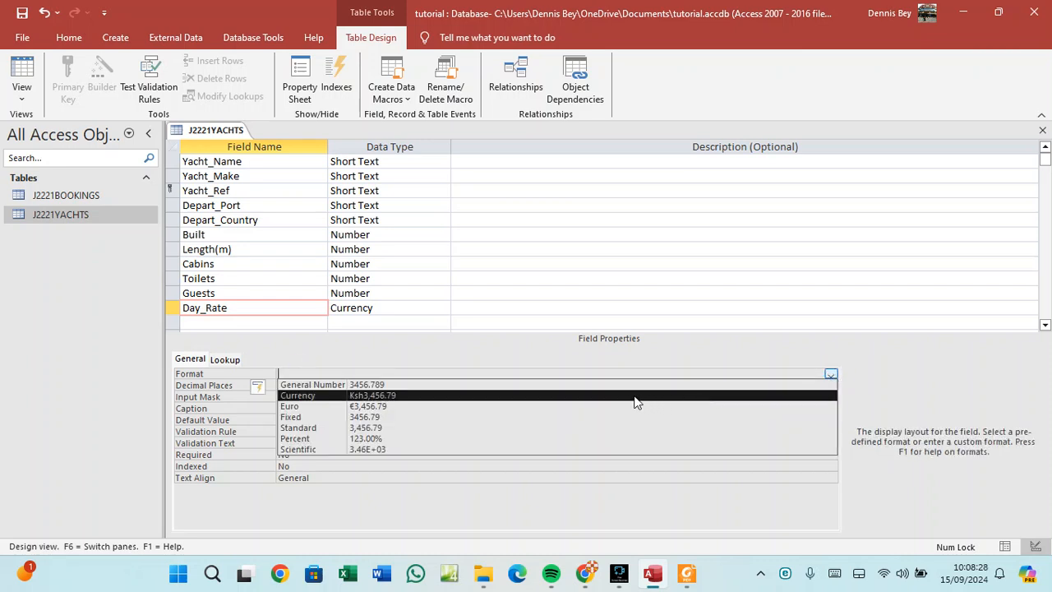
click(517, 416)
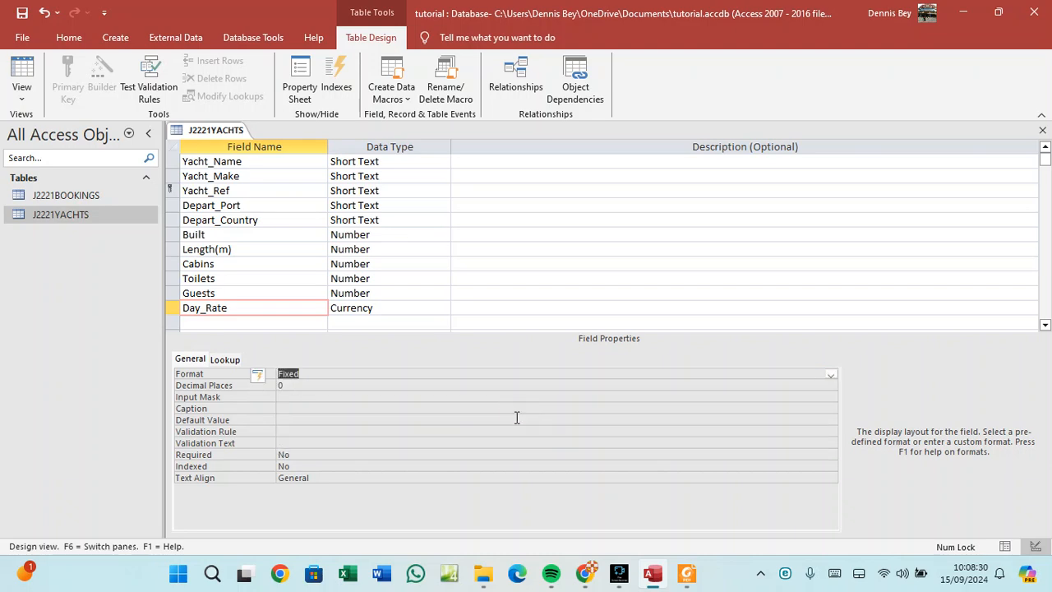
Save the table design and switch J2221YACHTS to Datasheet View to check Day_Rate.
right_click(235, 135)
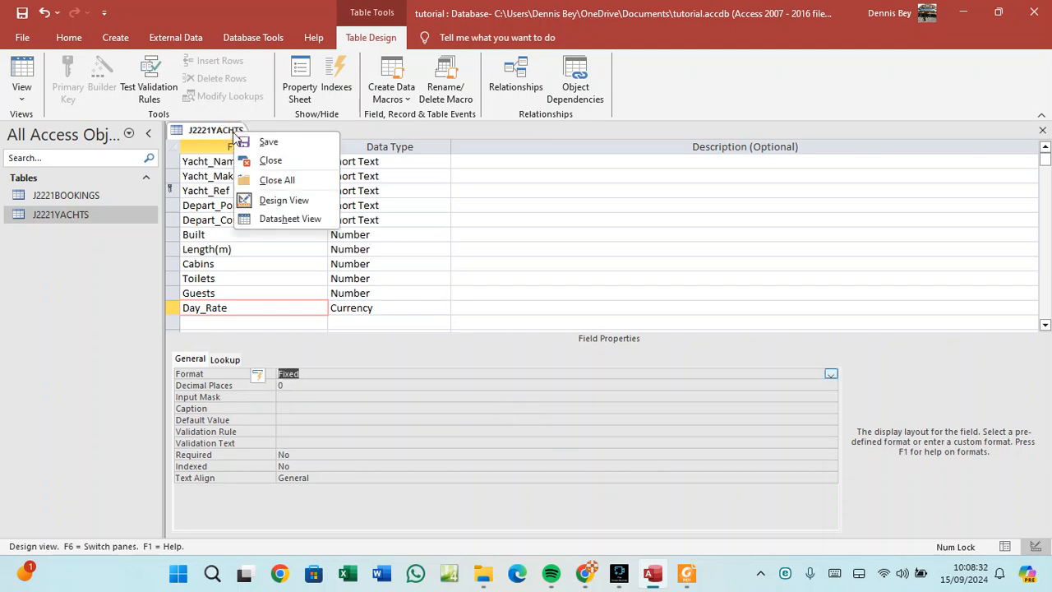
click(240, 143)
right_click(235, 136)
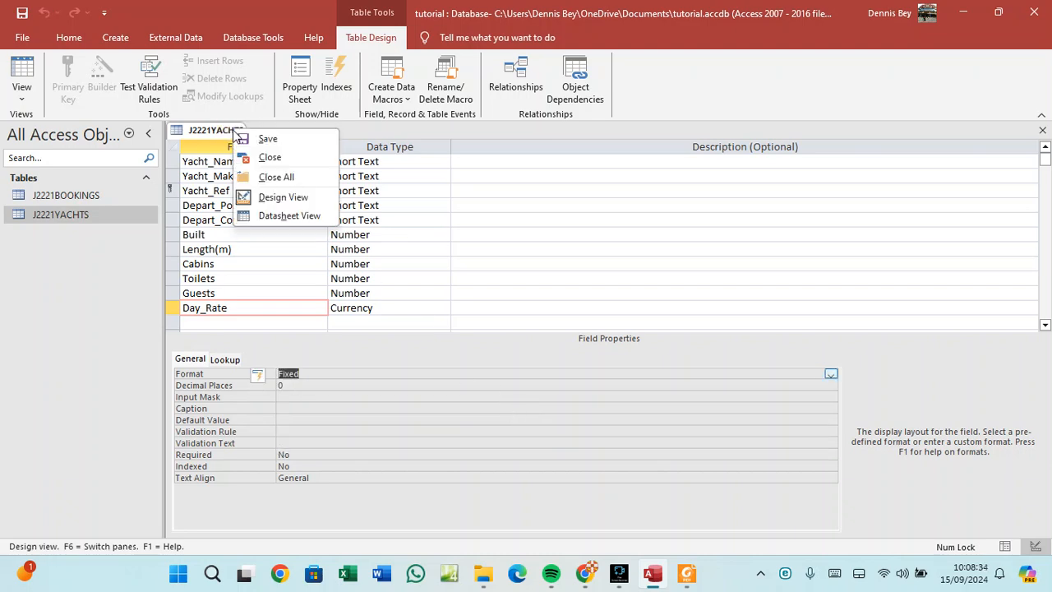
click(278, 215)
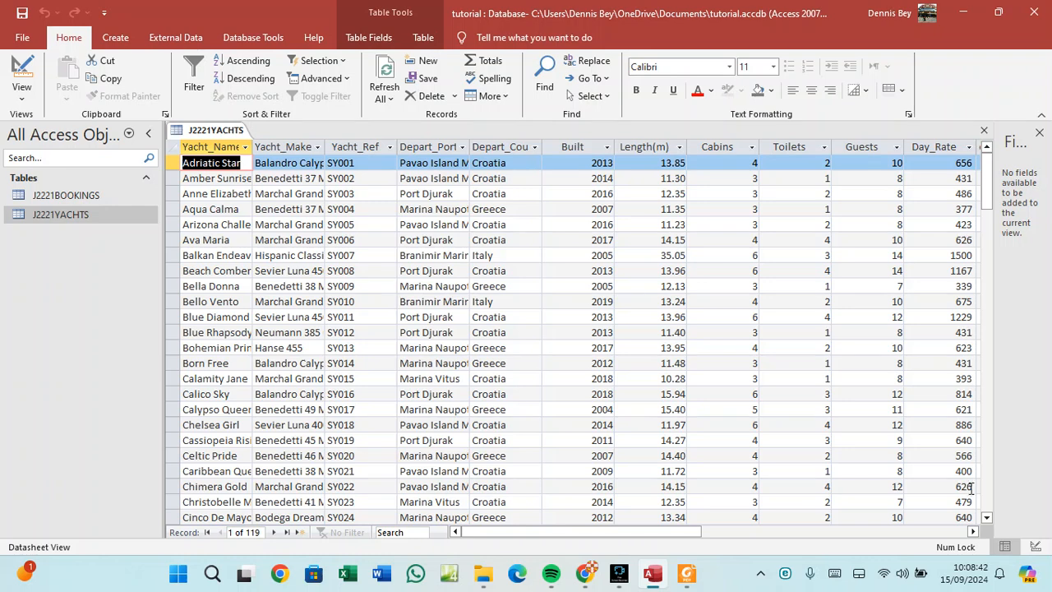
Return to Design View and change the Day_Rate format to Currency, keeping 0 decimal places.
right_click(209, 136)
click(243, 198)
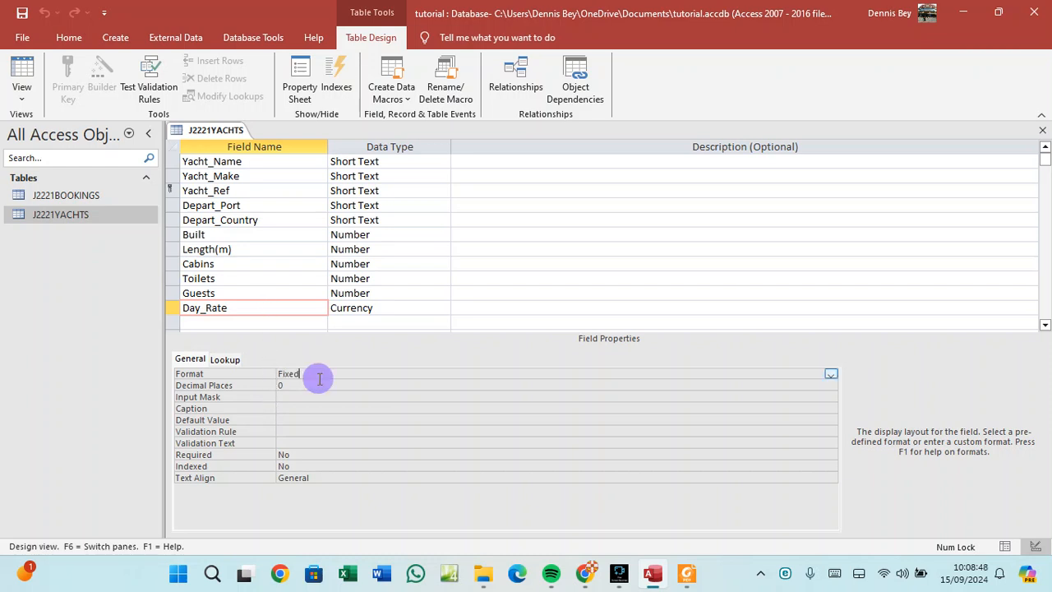
click(831, 376)
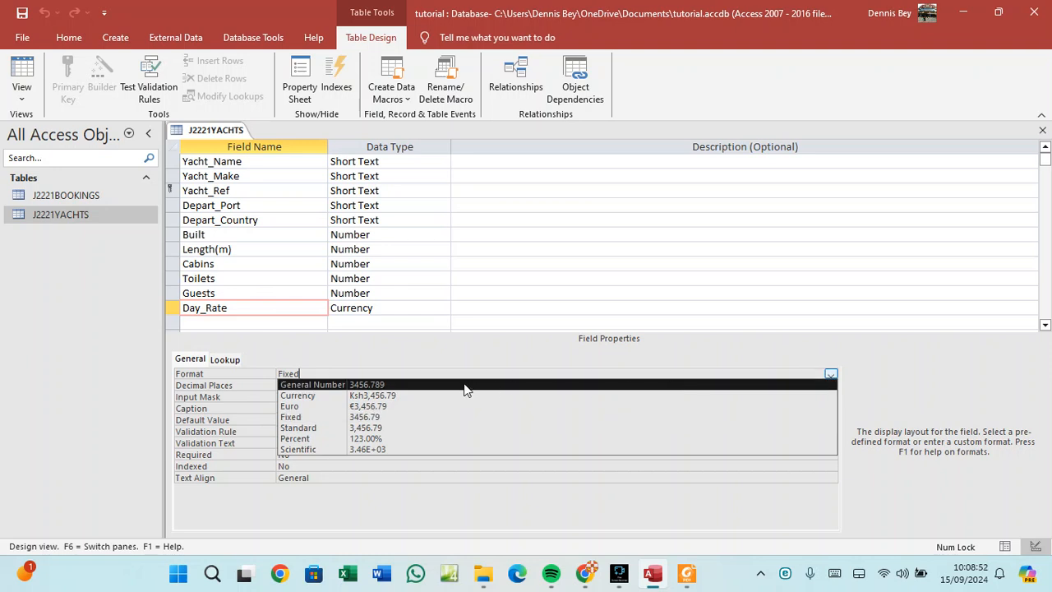
click(411, 395)
click(290, 385)
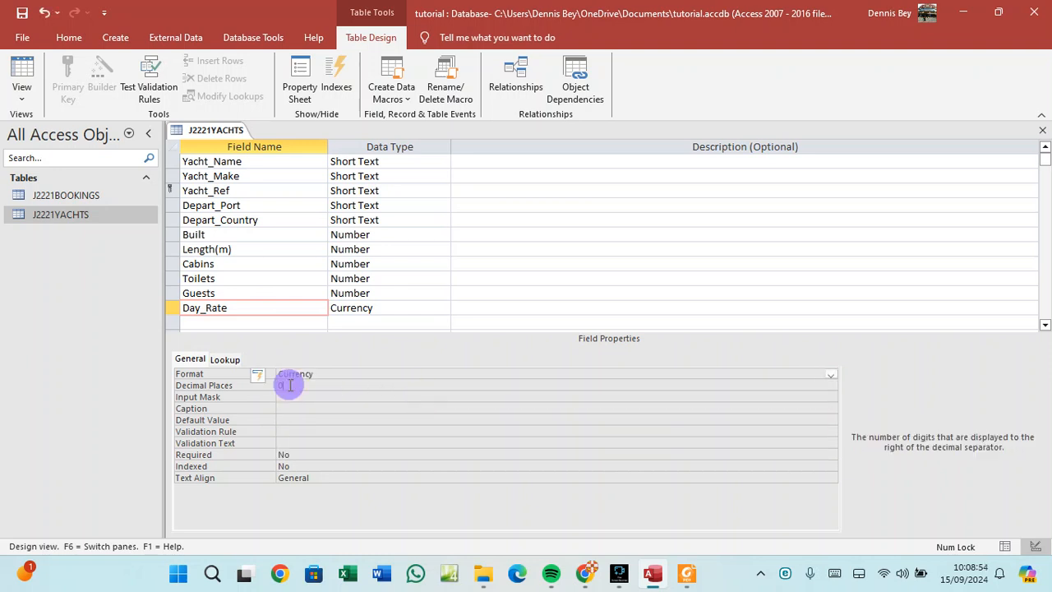
Save the design and view the datasheet showing Day_Rate values like Ksh656 and Ksh1,500.
right_click(212, 132)
click(225, 142)
right_click(227, 132)
click(255, 219)
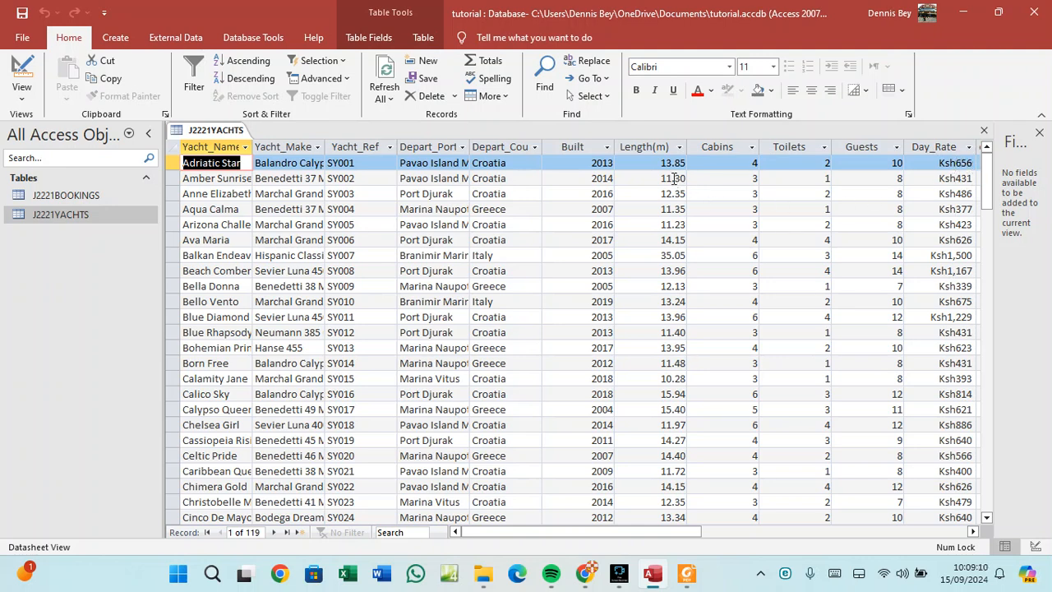
click(687, 573)
scroll(519, 375, up, 3)
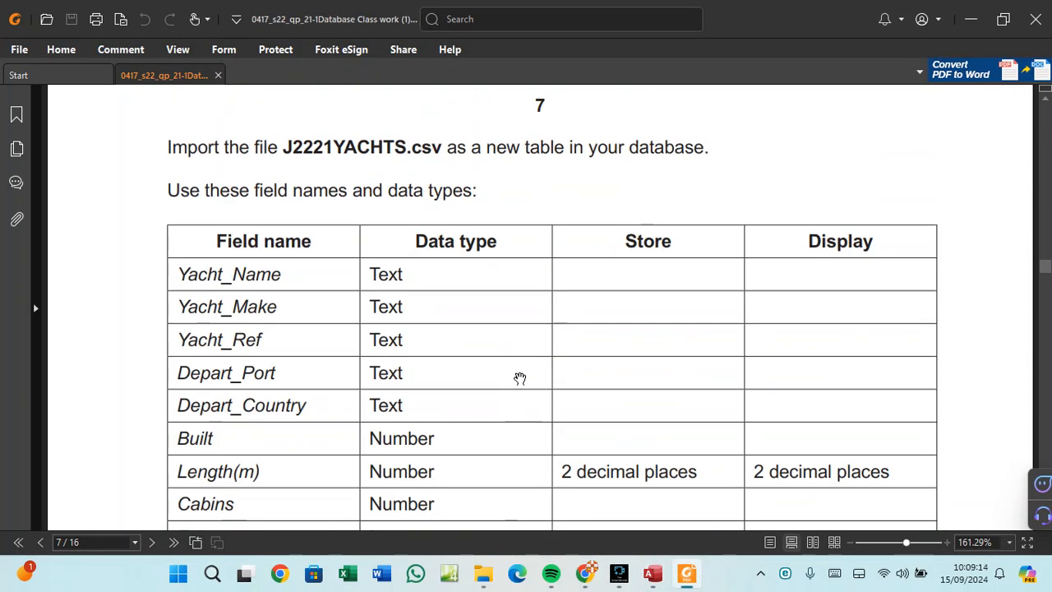
scroll(519, 374, down, 2)
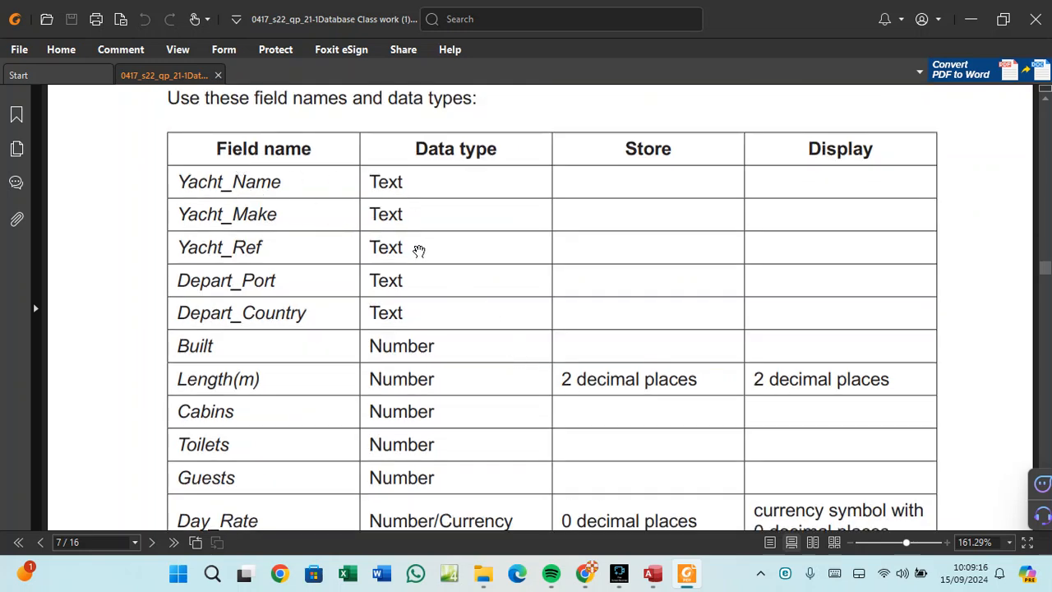
scroll(788, 350, down, 2)
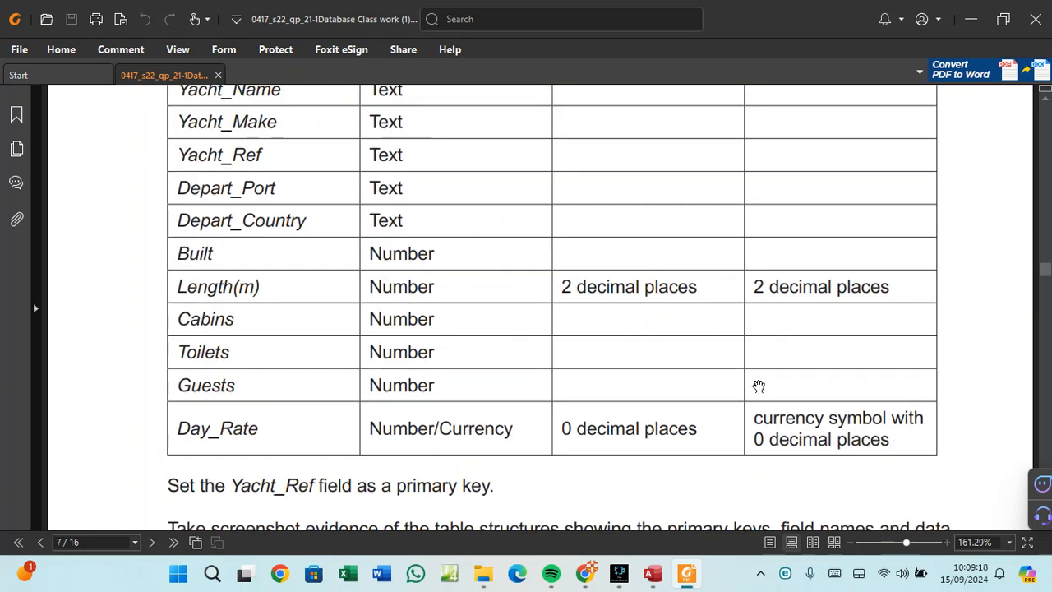
scroll(785, 453, down, 2)
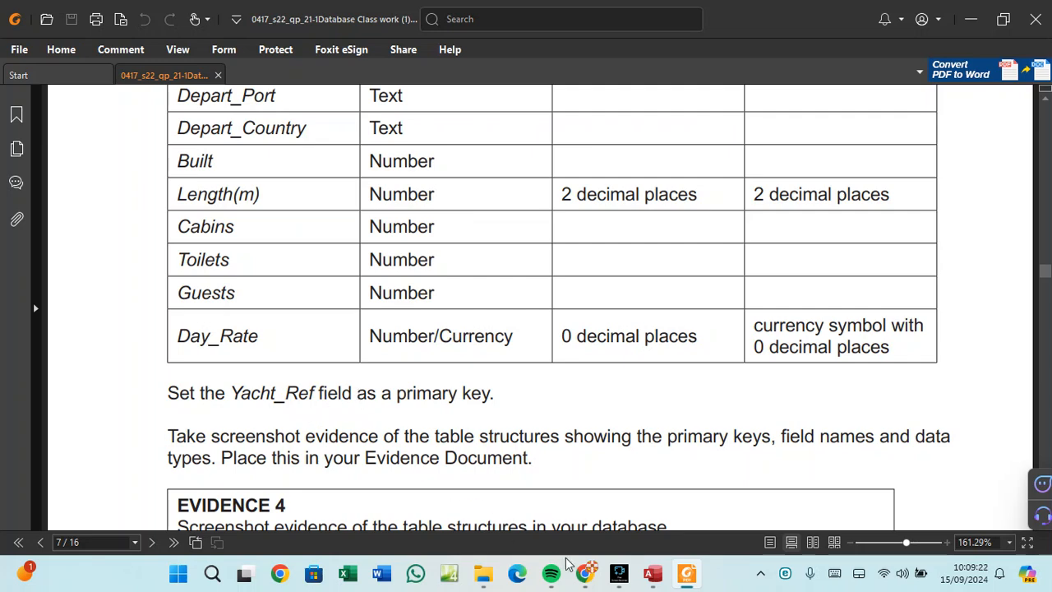
click(653, 573)
right_click(199, 133)
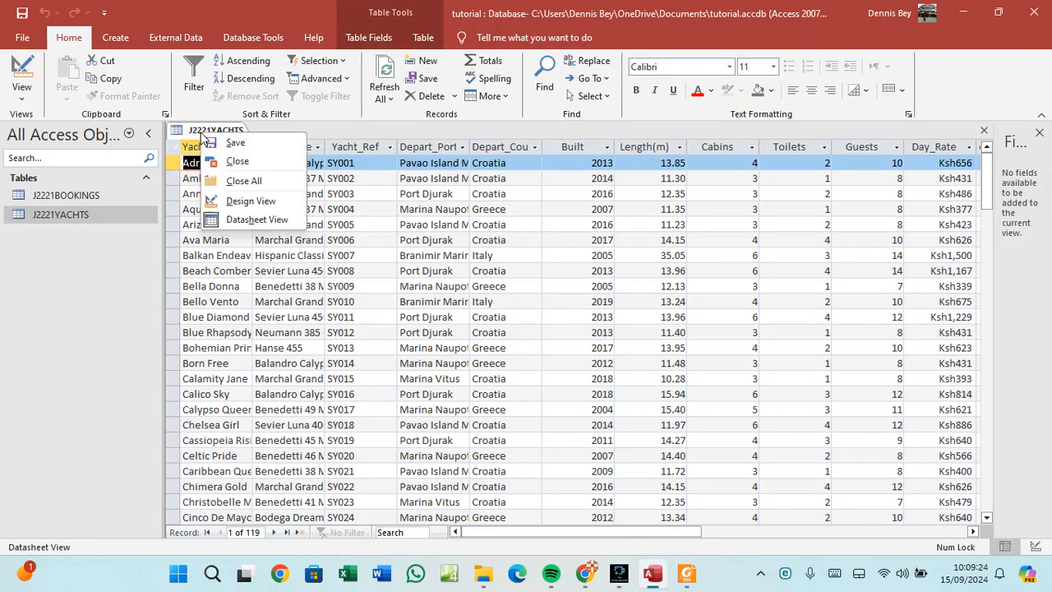
click(237, 201)
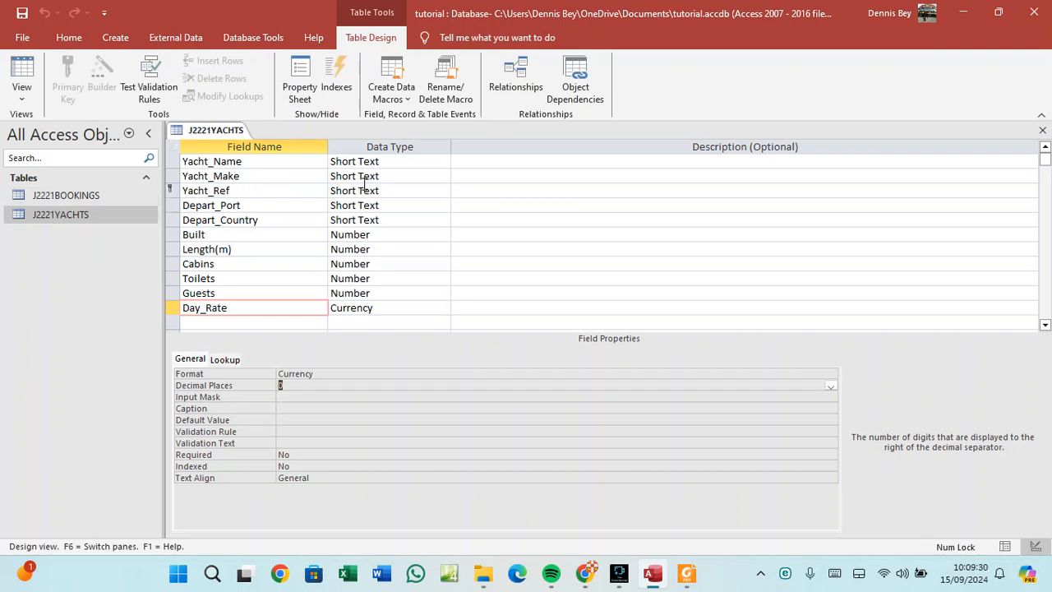
mouse_move(692, 576)
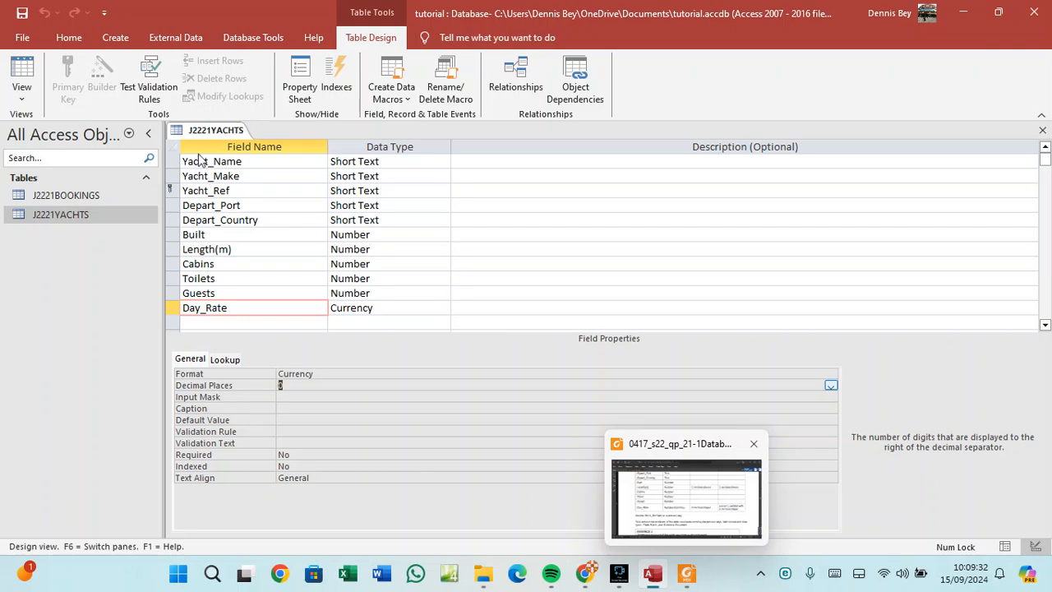
right_click(202, 131)
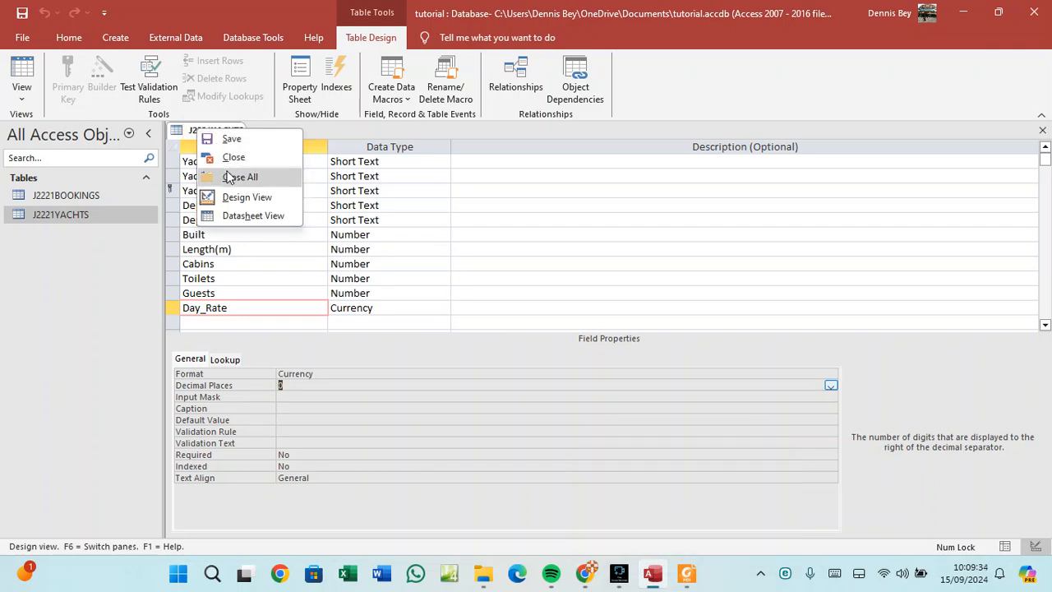
click(239, 215)
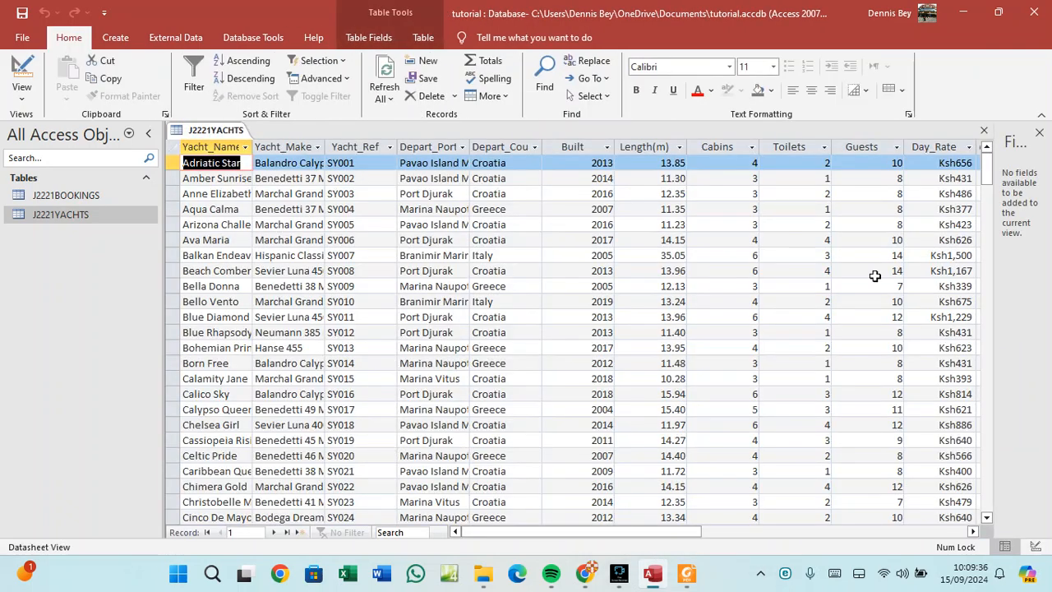
click(972, 532)
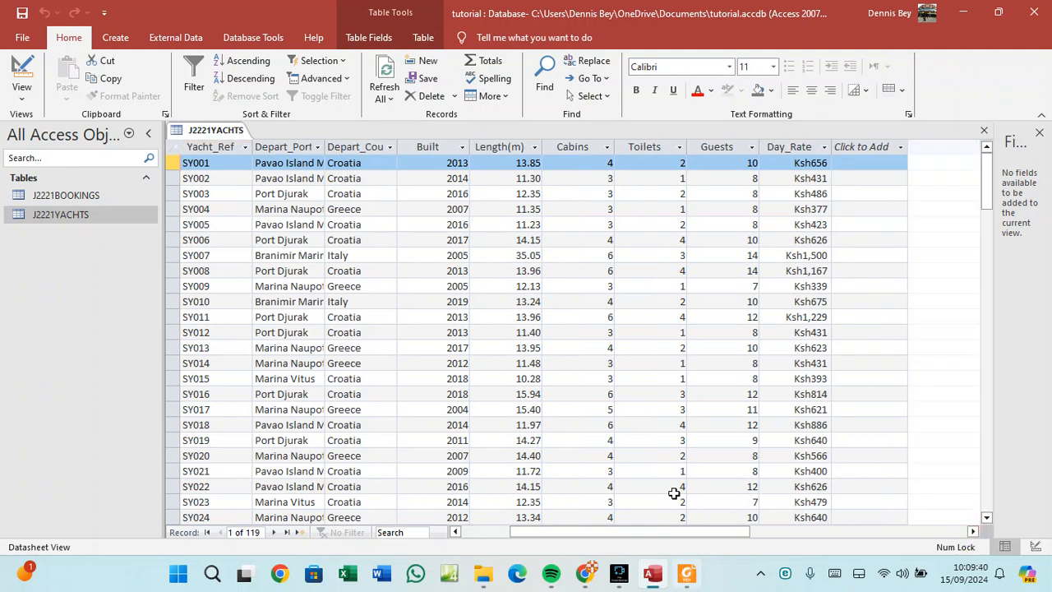
Bring the Foxit task PDF forward and scroll to Evidence 4 and question 14.
click(691, 573)
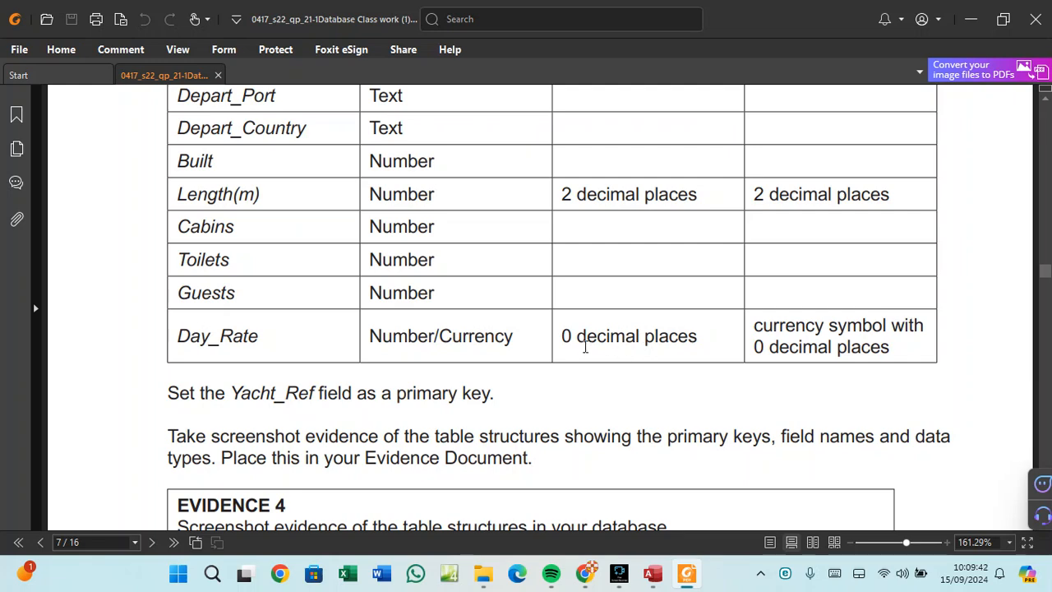
scroll(575, 372, down, 2)
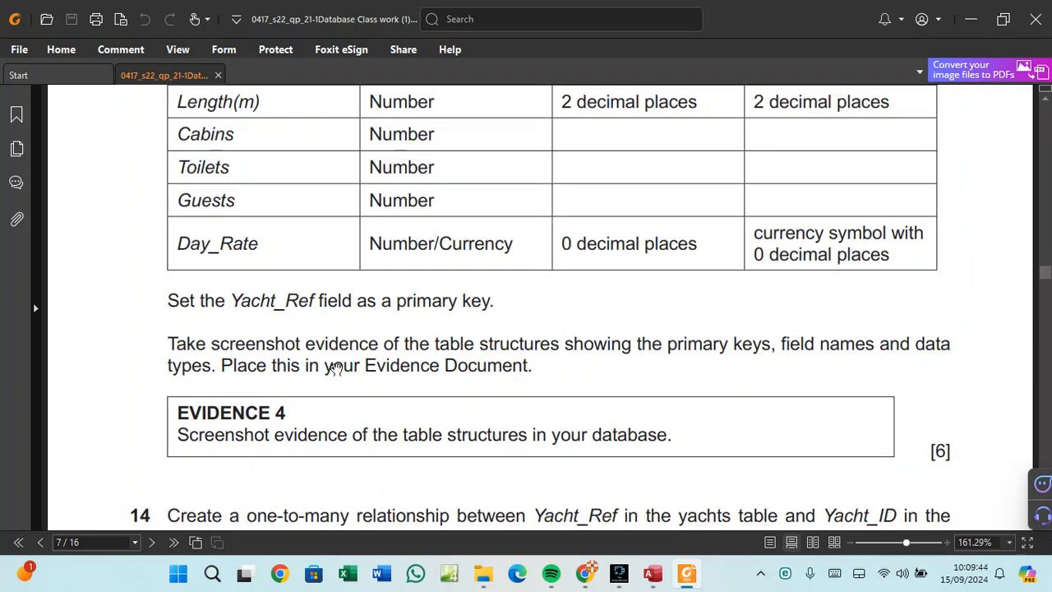
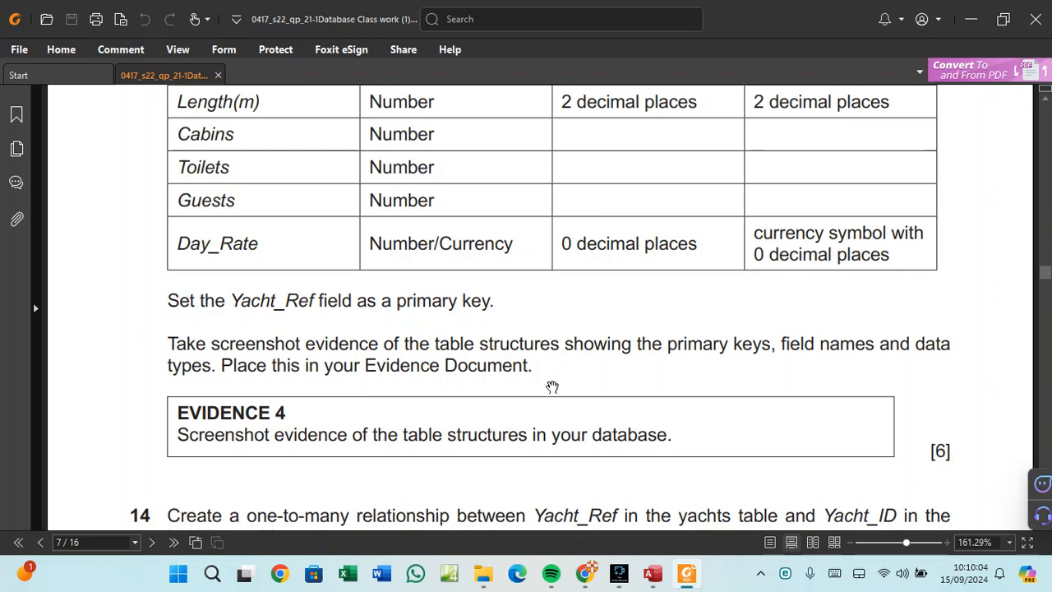
Leave the Evidence 4 exam paper and bring up Microsoft Word's start screen.
click(381, 575)
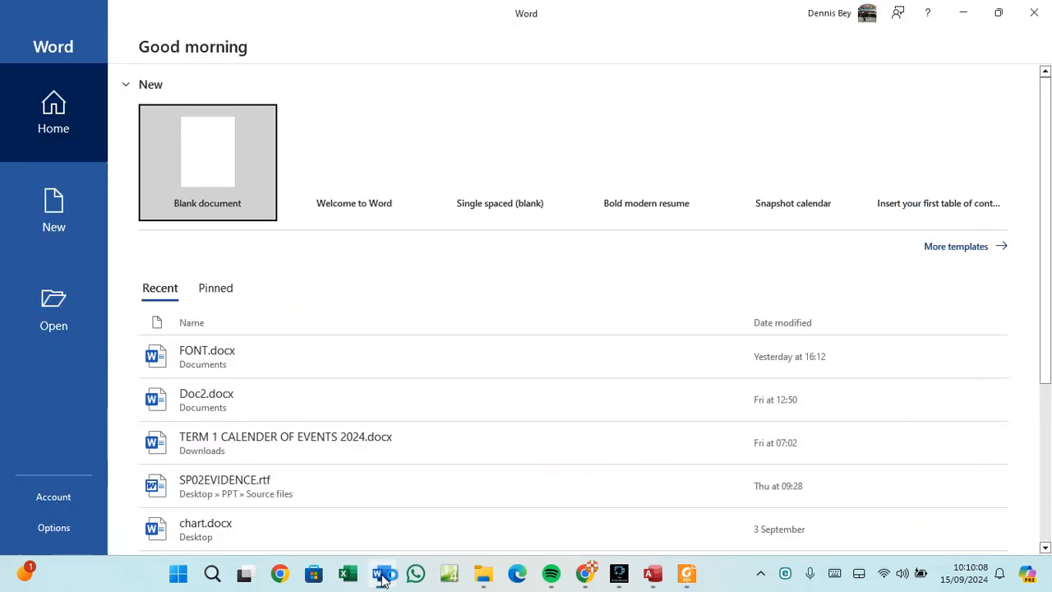
Create a blank document and add a Blank (Three Columns) header.
click(197, 167)
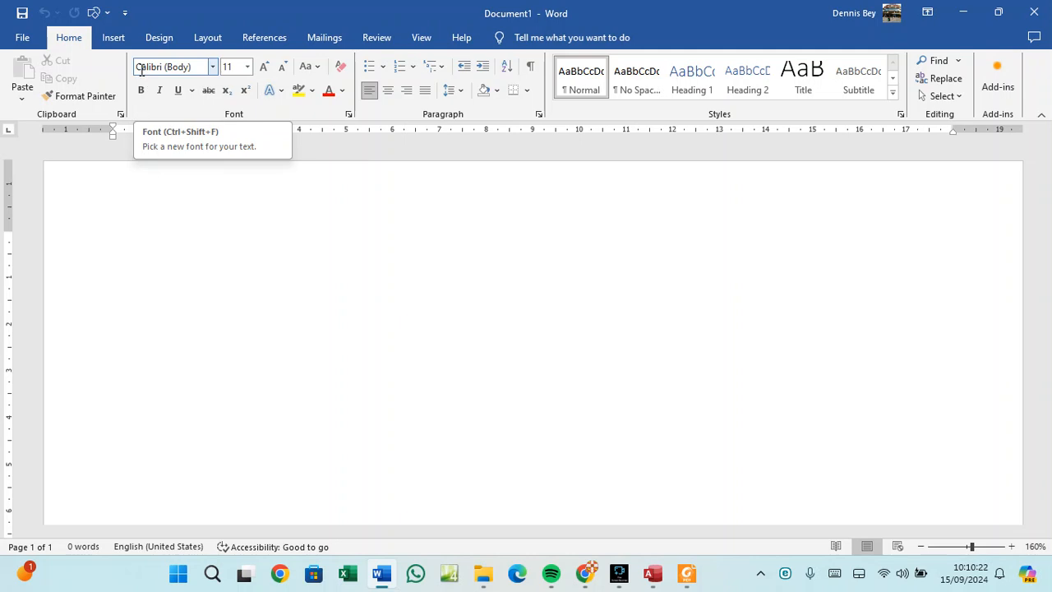
click(113, 37)
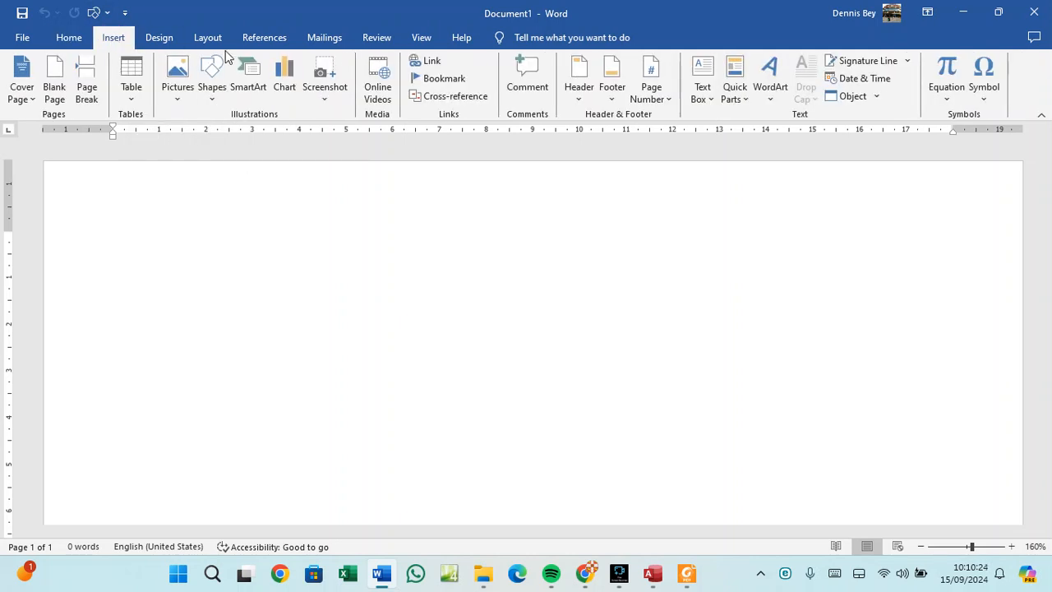
click(589, 100)
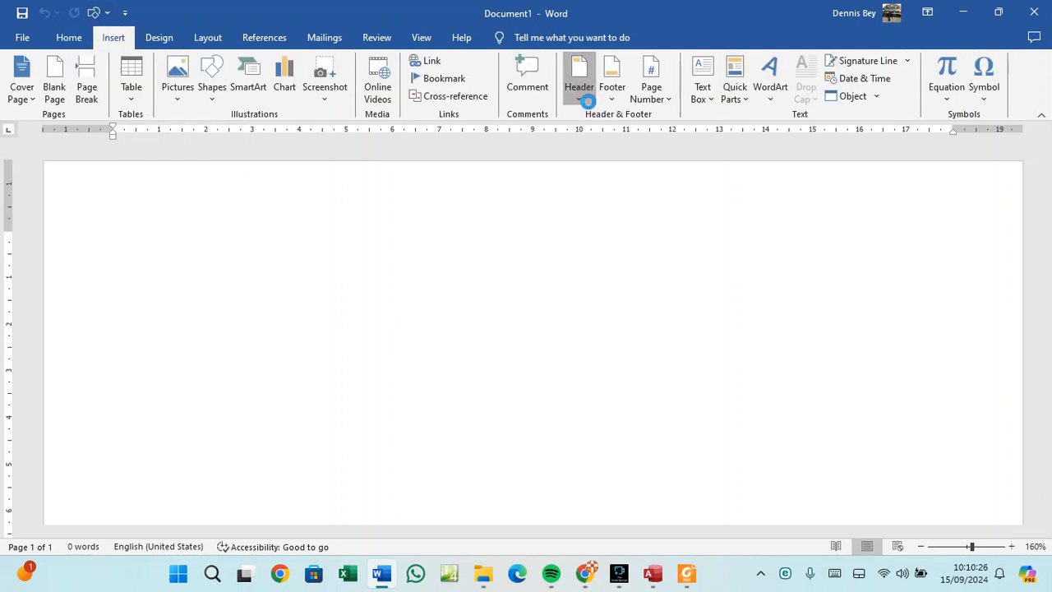
click(667, 255)
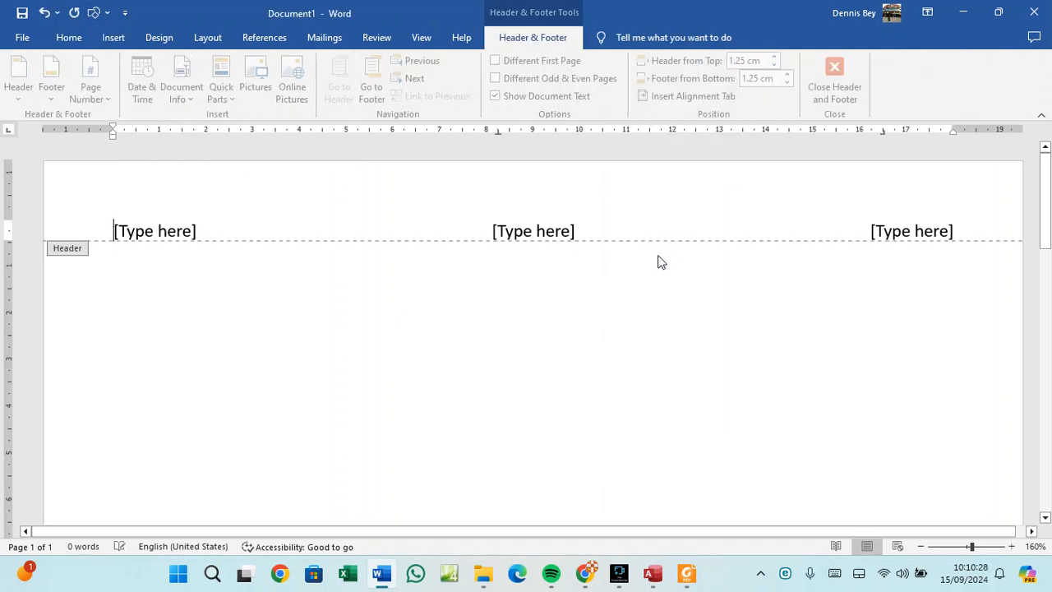
Enter the candidate's name in the left header section and EVIDENCE DOCUMENT in the centre.
click(187, 234)
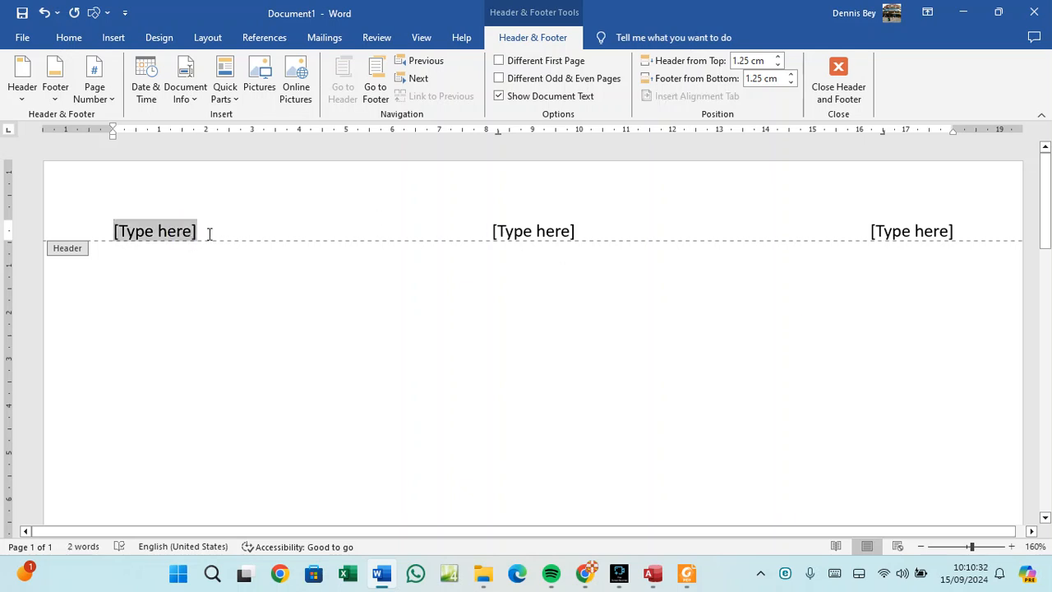
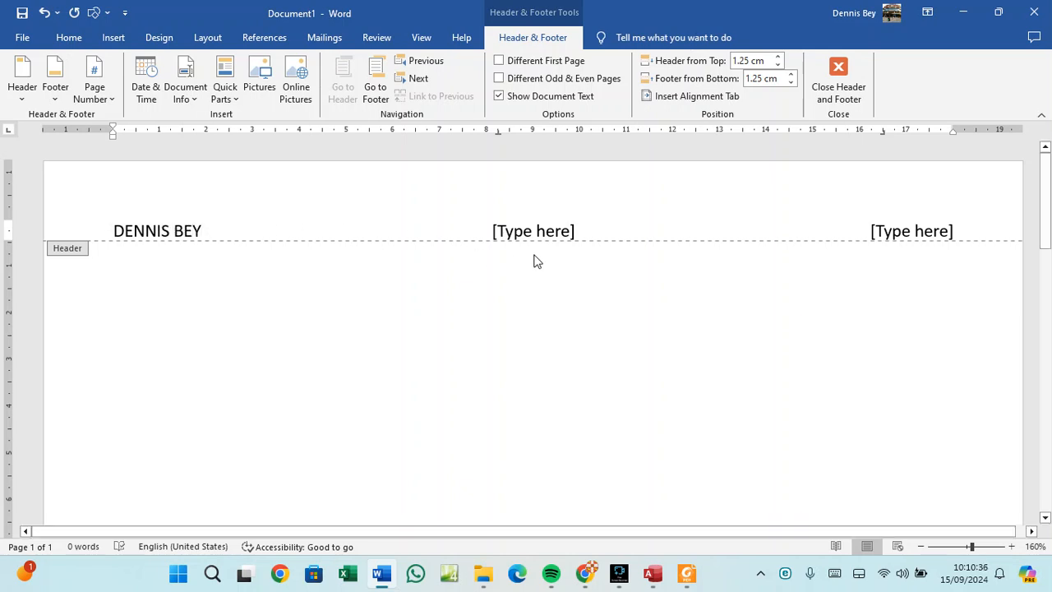
click(537, 228)
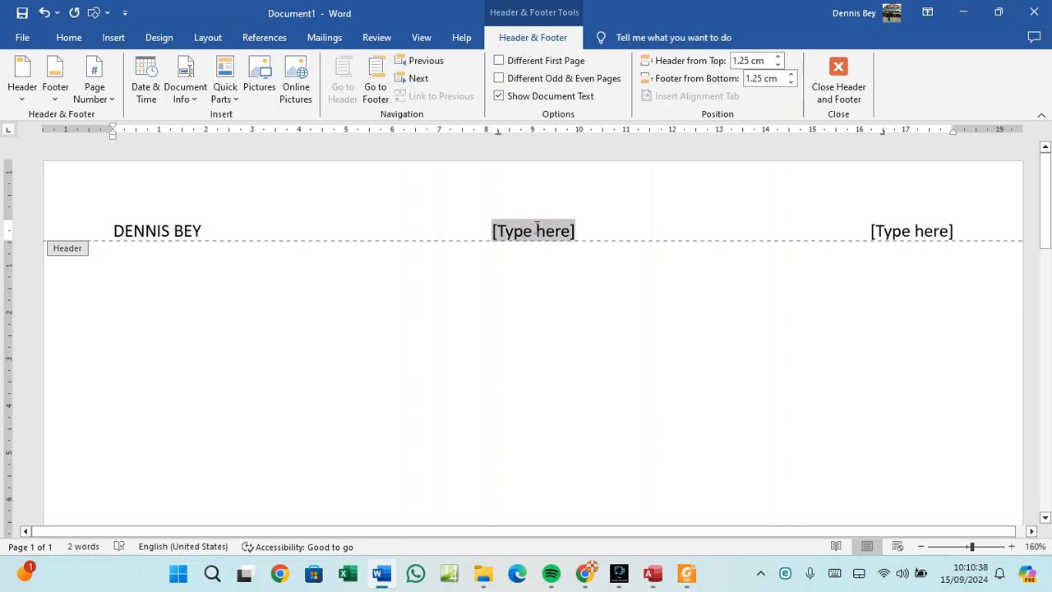
text(EVIDEN)
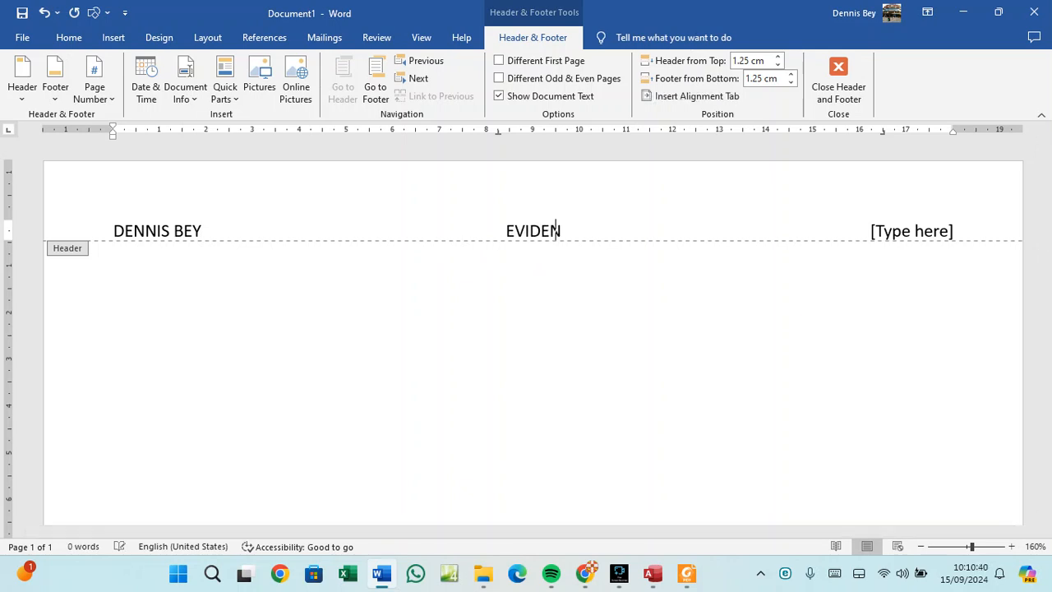
text(CE DO)
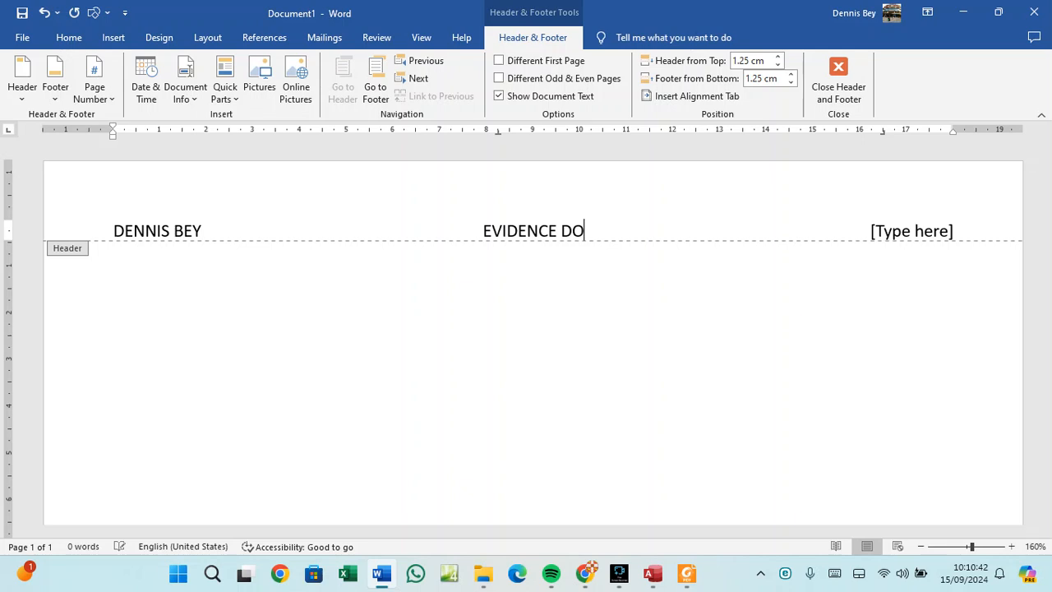
text(CUMENT)
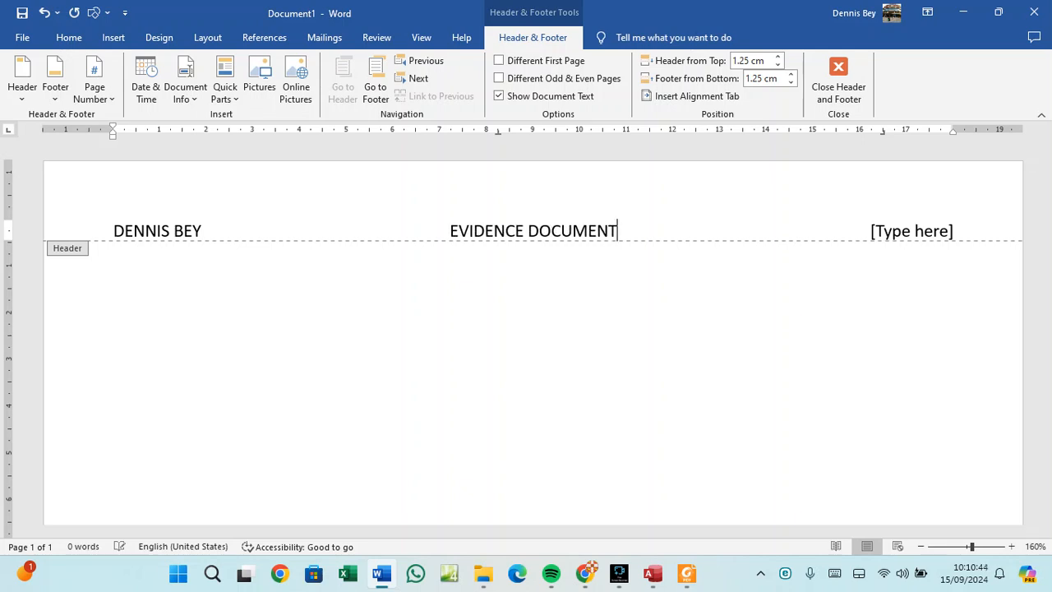
click(956, 231)
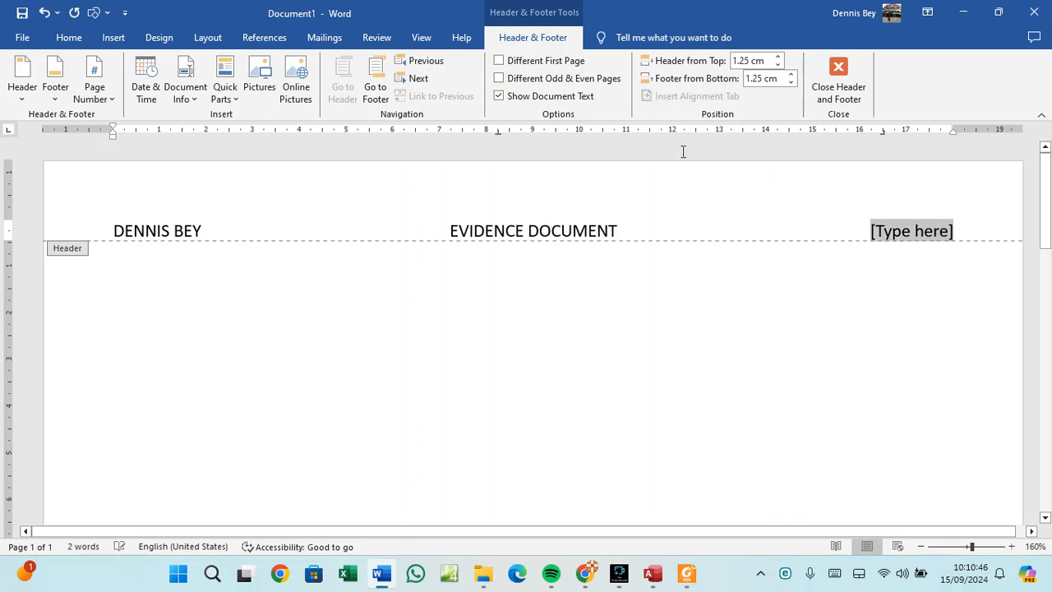
Insert the date as 15-Sep-24 in the right header section and close the header.
click(150, 96)
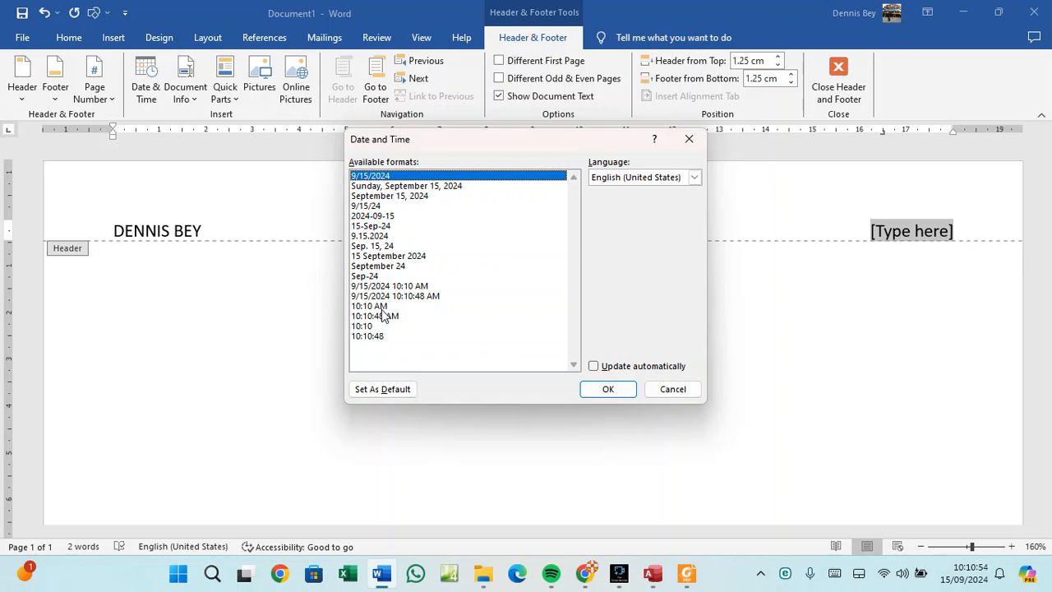
click(384, 227)
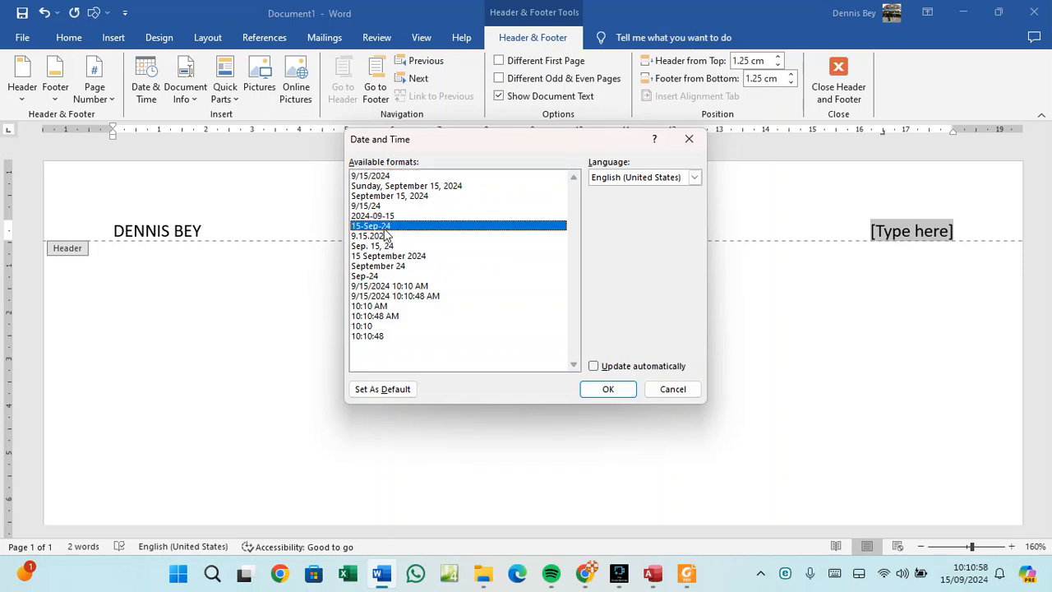
click(600, 390)
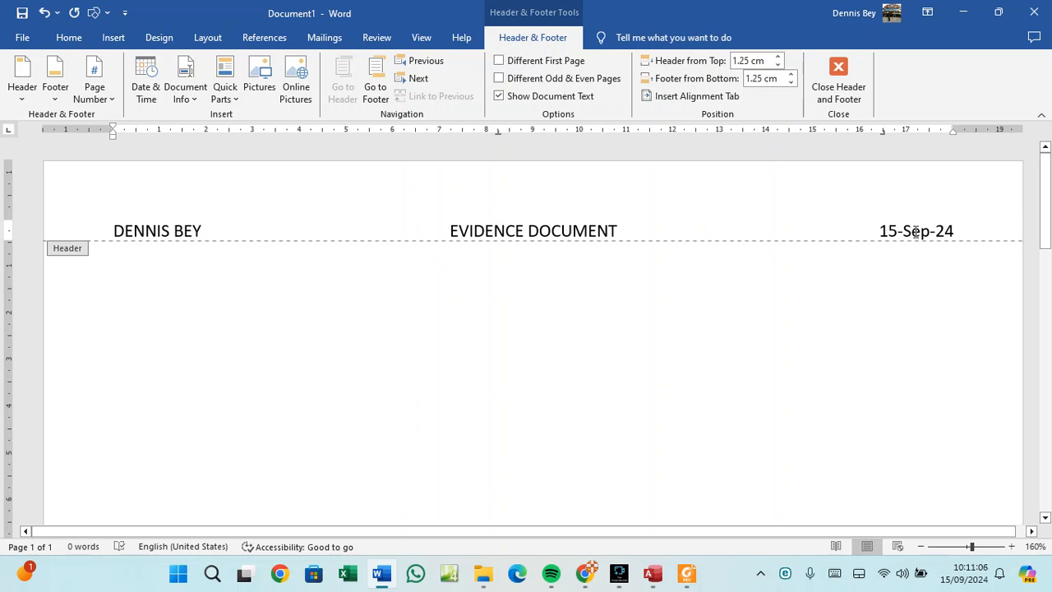
click(857, 88)
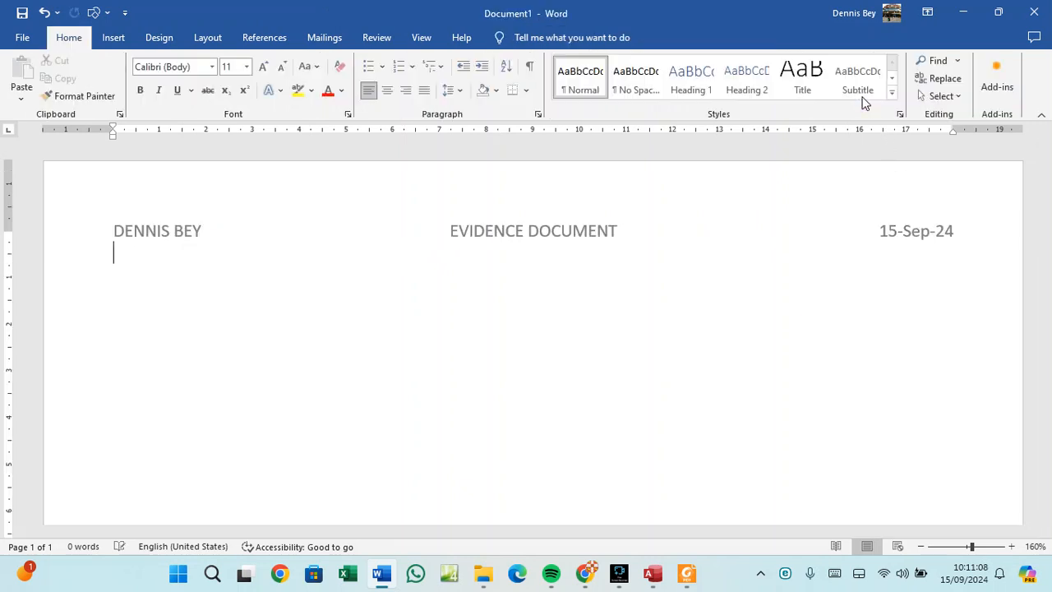
Type EVIDENCE 1 on its own line in the body, then switch to Access.
key(Return)
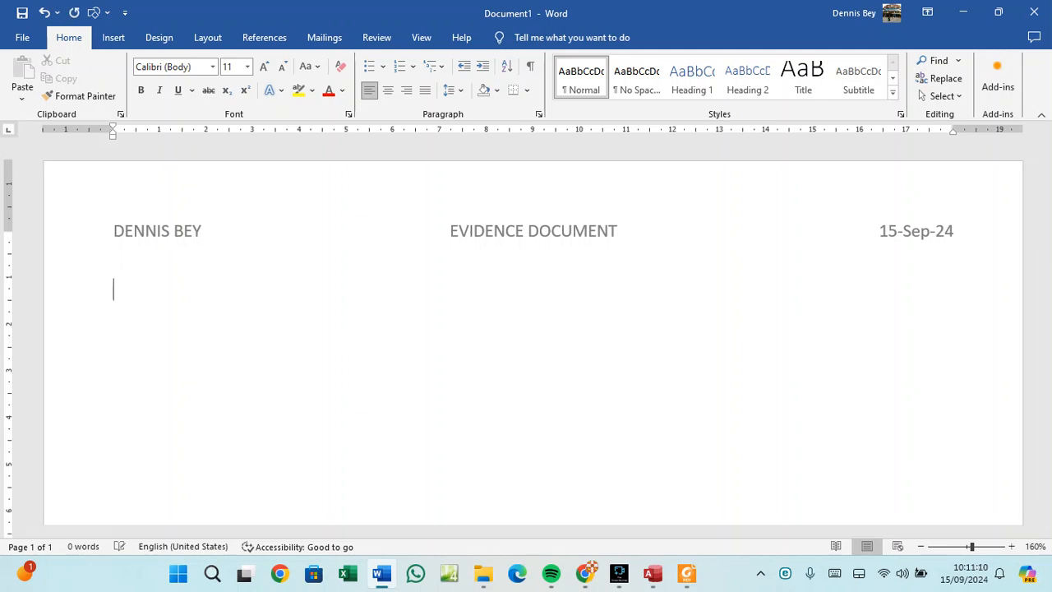
text(EVIDENCE )
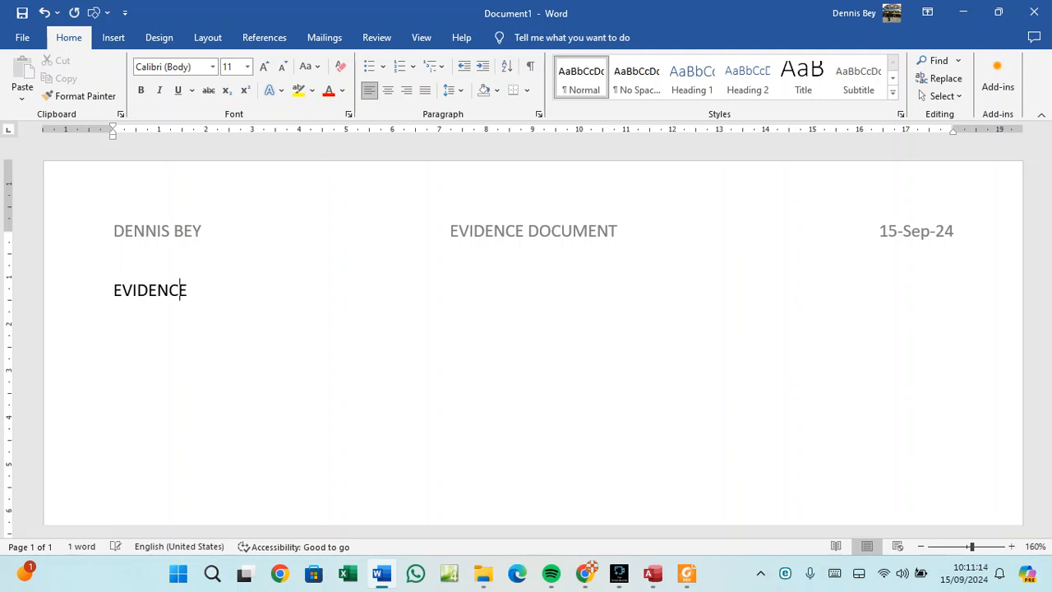
text(1)
key(Return)
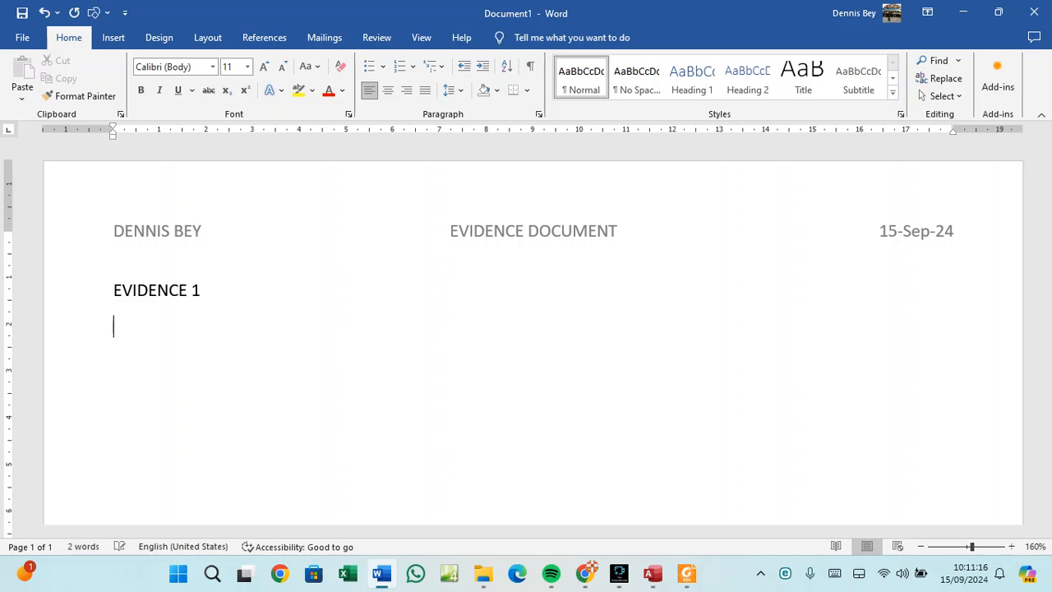
click(653, 573)
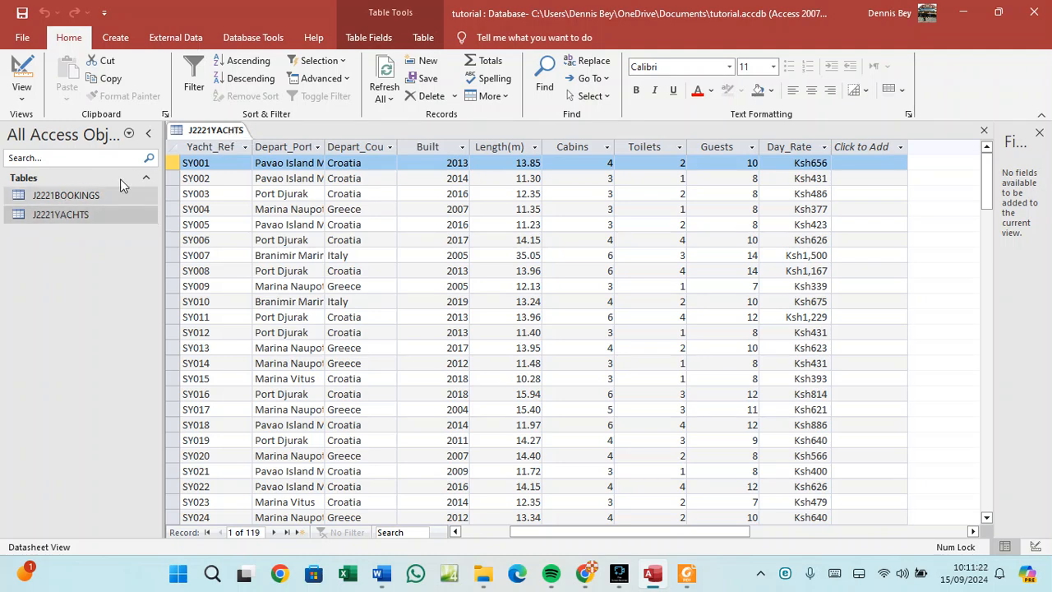
Close J2221YACHTS, open J2221BOOKINGS in Design View, and snip its 11 field names and data types.
right_click(217, 137)
click(247, 162)
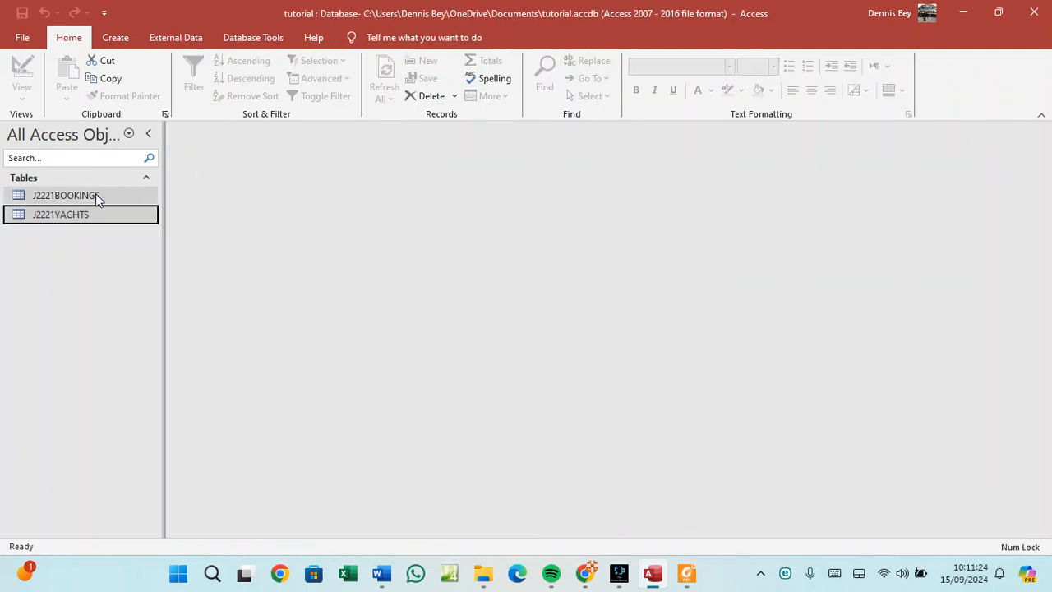
double_click(97, 195)
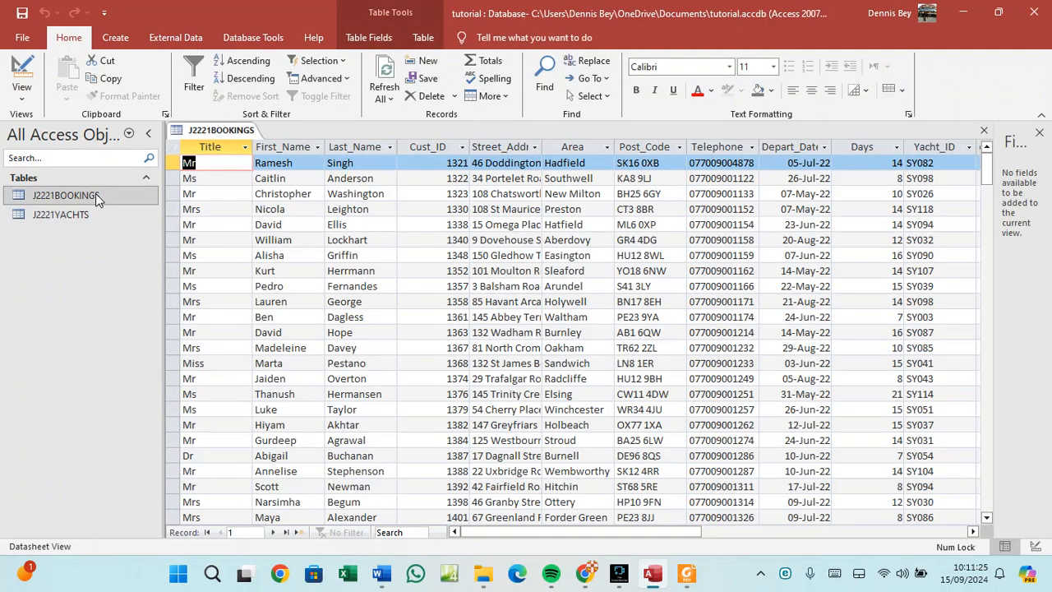
right_click(222, 131)
click(273, 193)
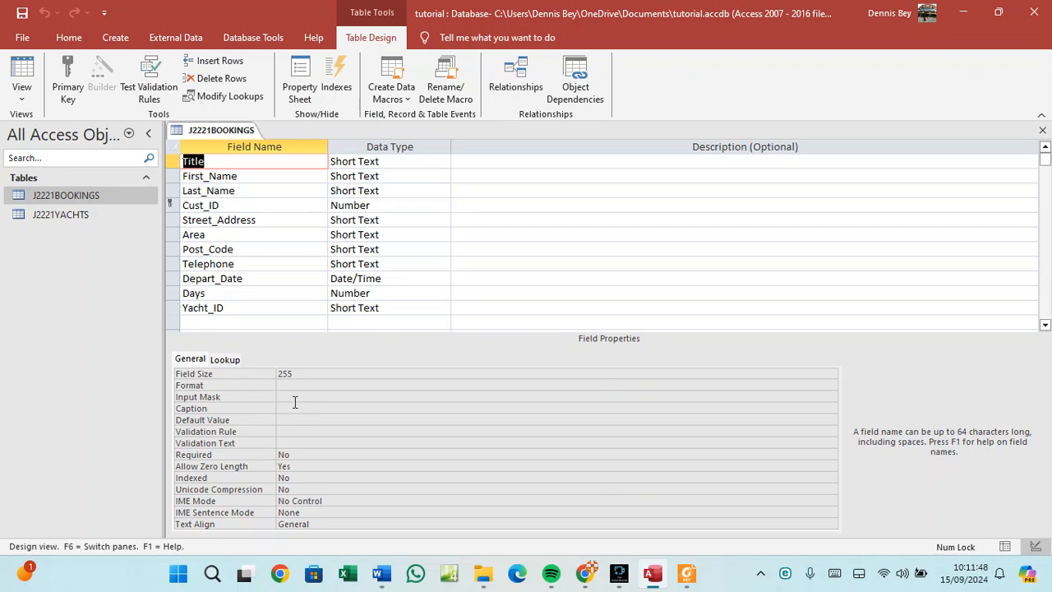
key(super+shift+s)
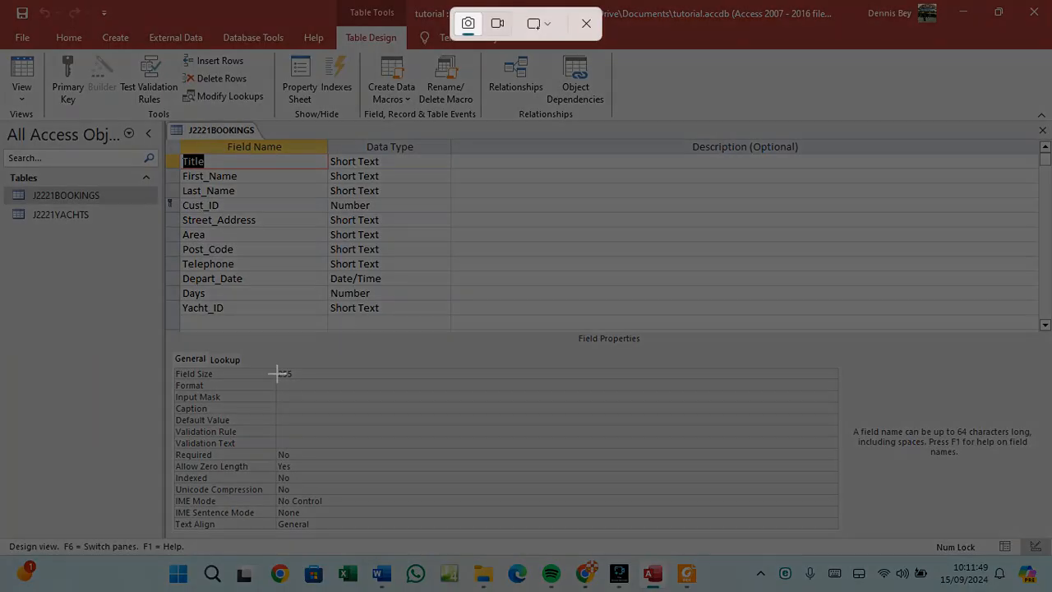
drag(160, 116, 450, 321)
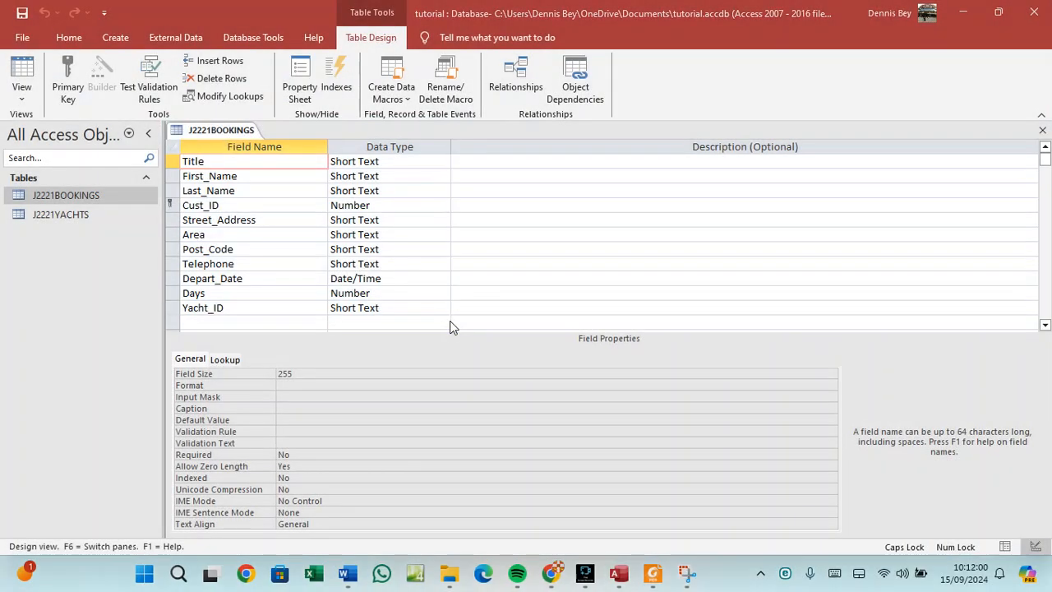
Paste the J2221BOOKINGS design screenshot below EVIDENCE 1 in Word and add a new line.
click(381, 574)
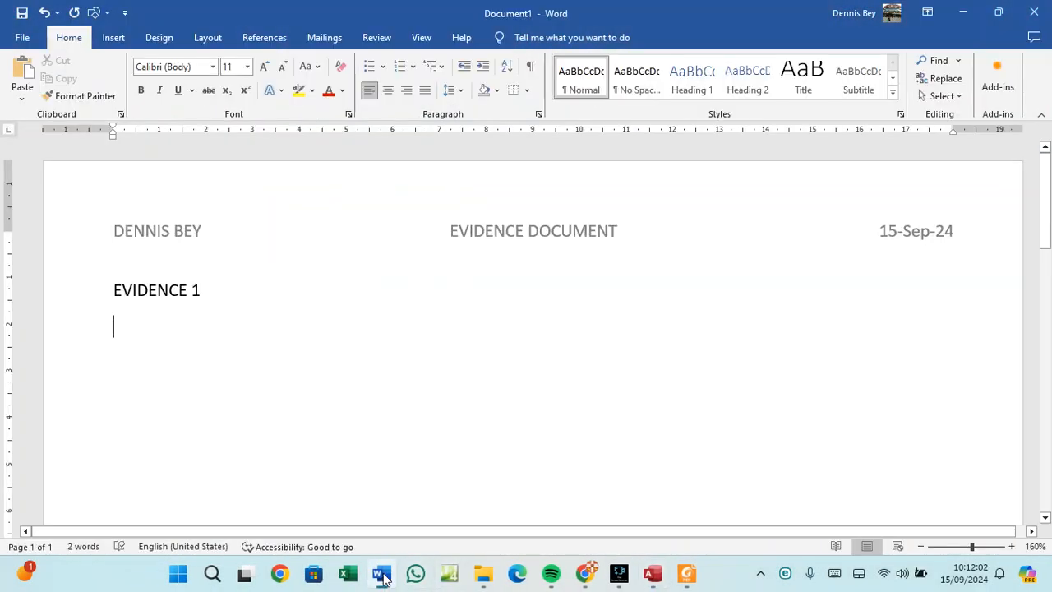
key(ctrl+v)
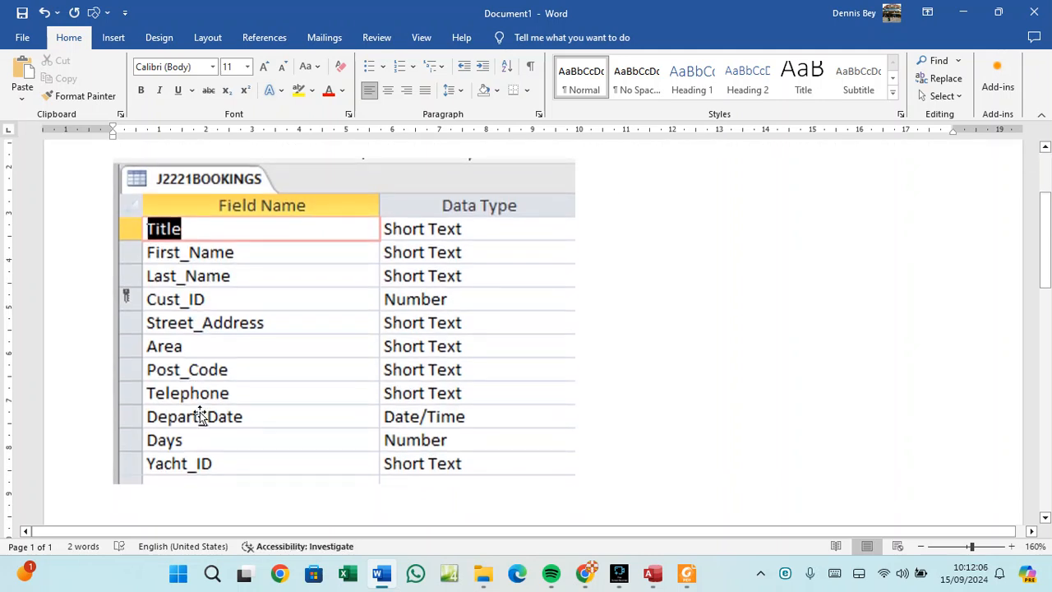
key(Return)
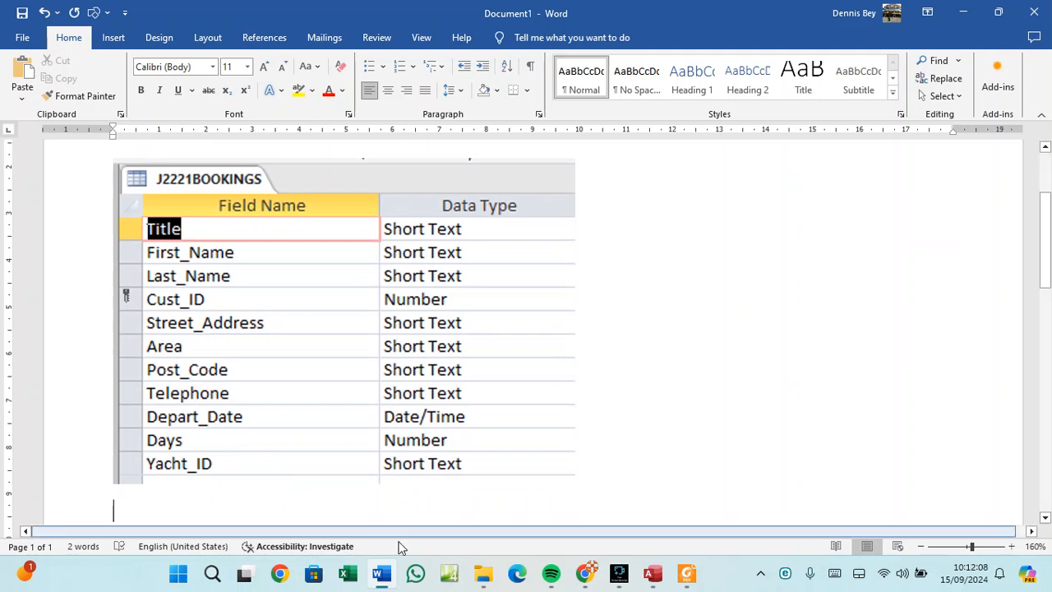
Back in Access, close the J2221BOOKINGS table.
click(654, 576)
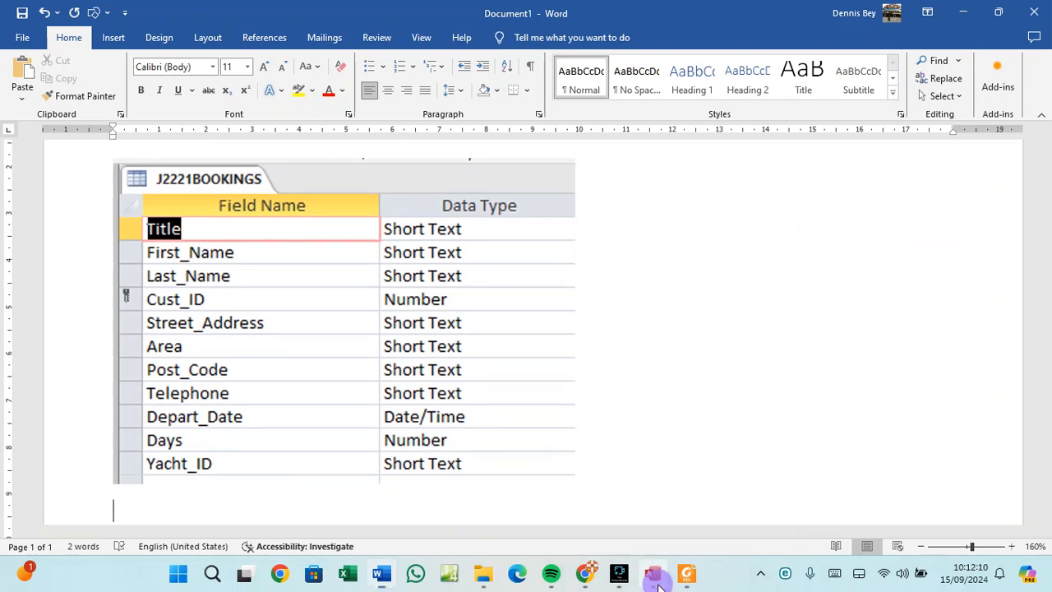
right_click(226, 133)
click(259, 152)
Open J2221YACHTS in Design View and show the Length(m) field's Double, Fixed, 2-decimal properties.
click(58, 215)
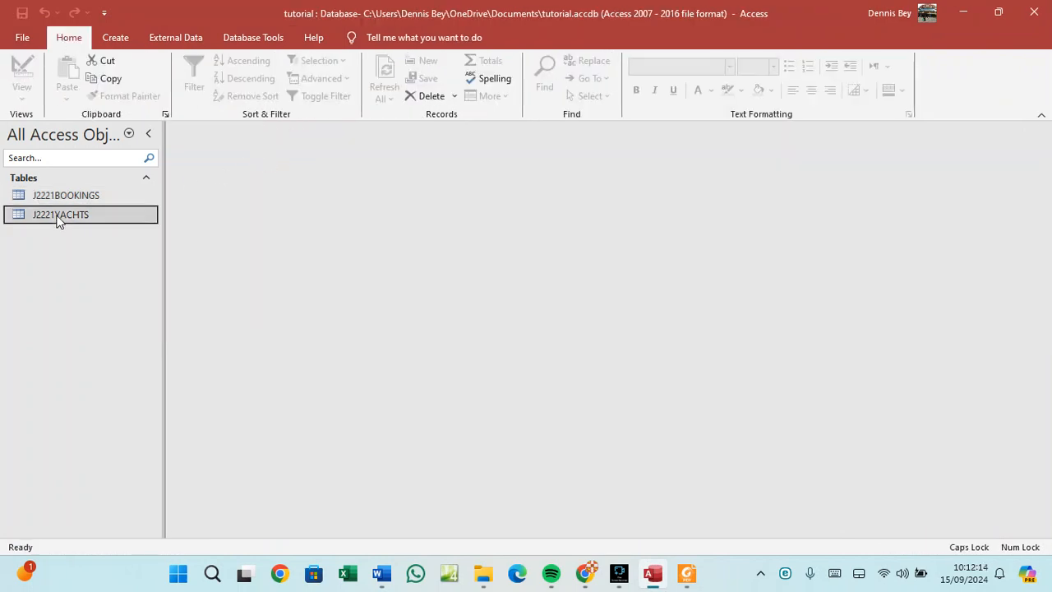
double_click(57, 219)
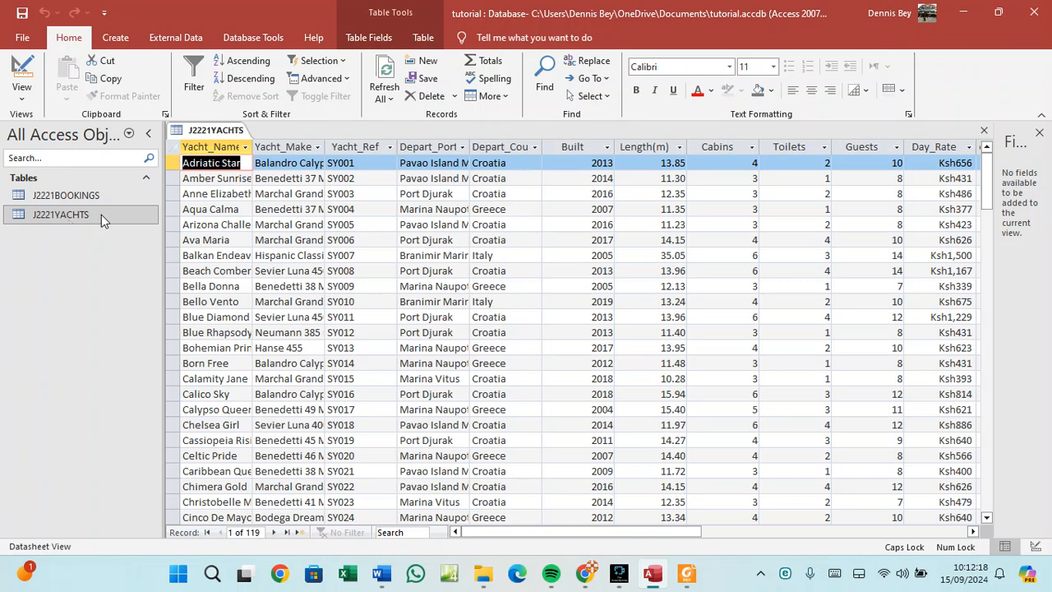
right_click(212, 134)
click(259, 193)
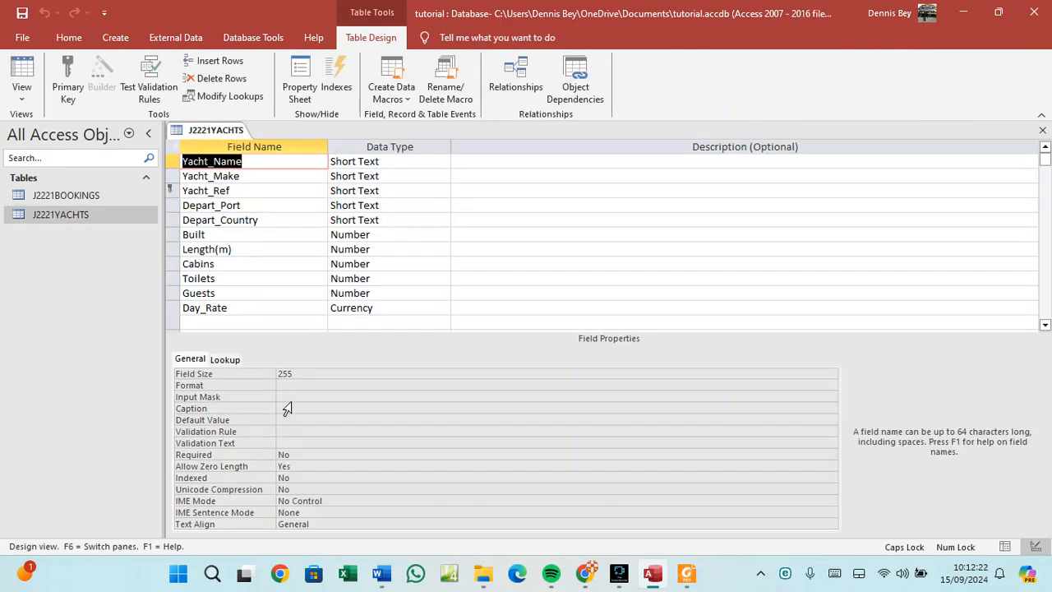
click(188, 249)
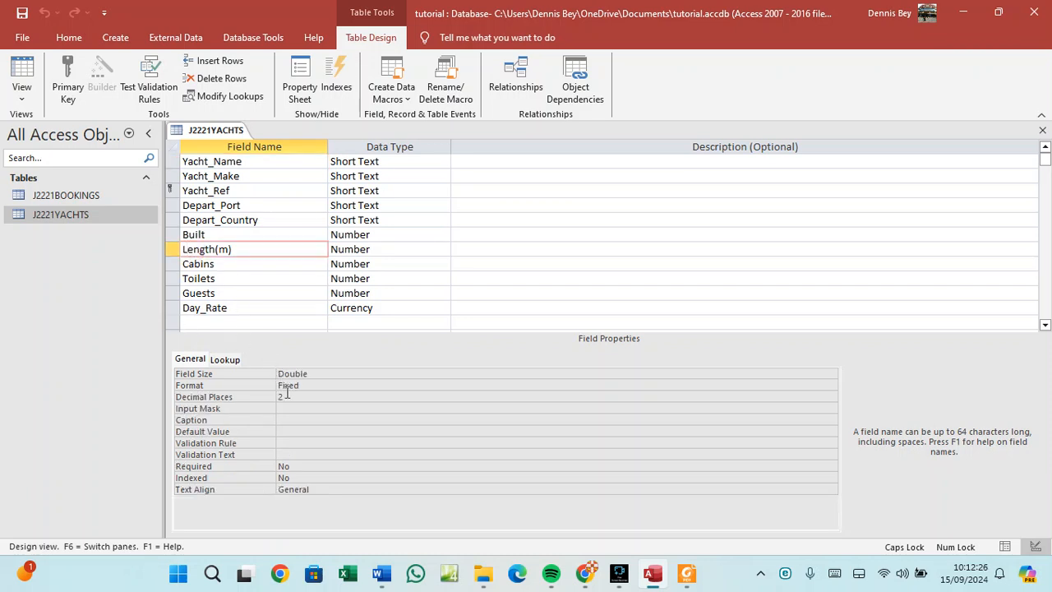
click(201, 308)
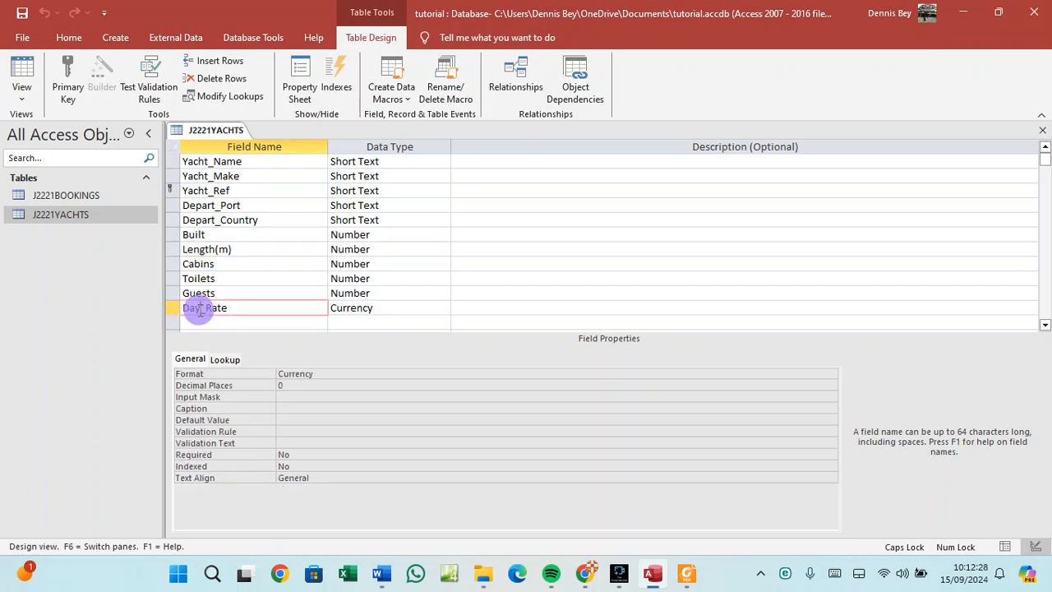
click(208, 249)
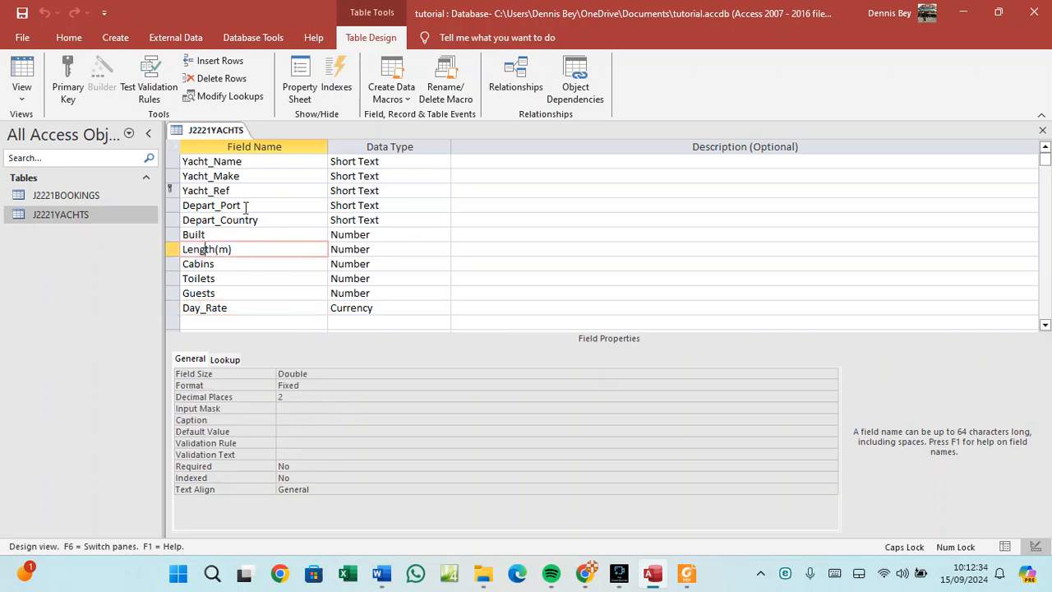
Snip the J2221YACHTS design with Length(m)'s properties and return to Word.
key(super+shift+s)
drag(163, 121, 484, 412)
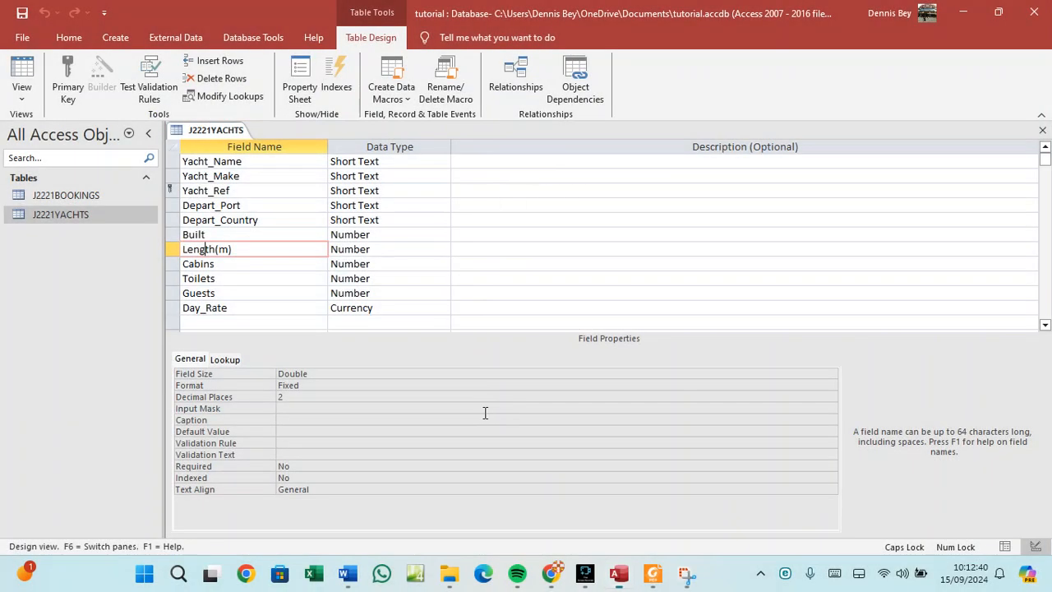
click(386, 578)
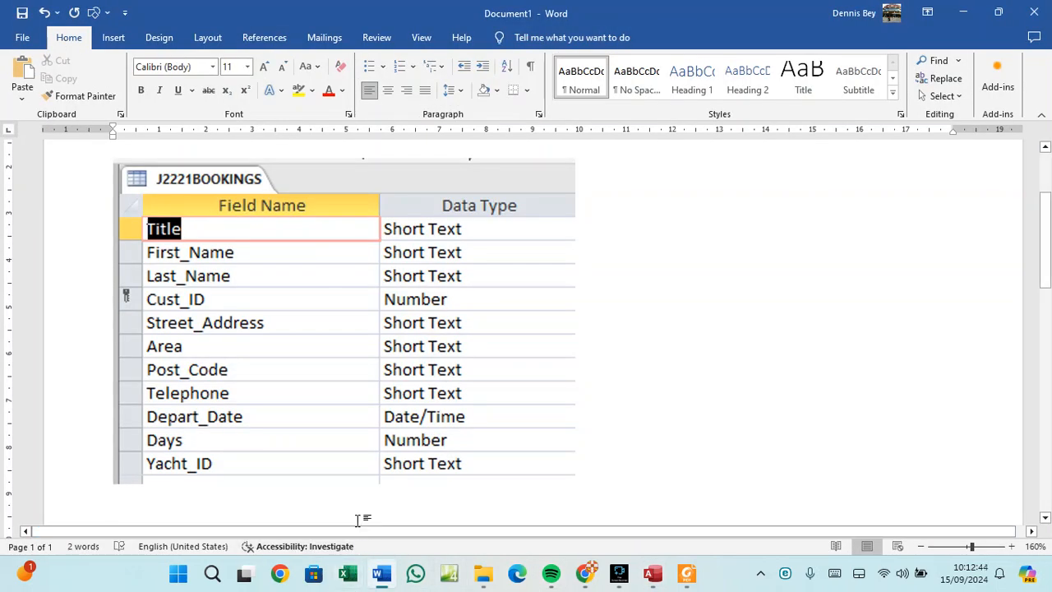
Paste the J2221YACHTS design screenshot below the bookings one and add a new line.
key(ctrl+v)
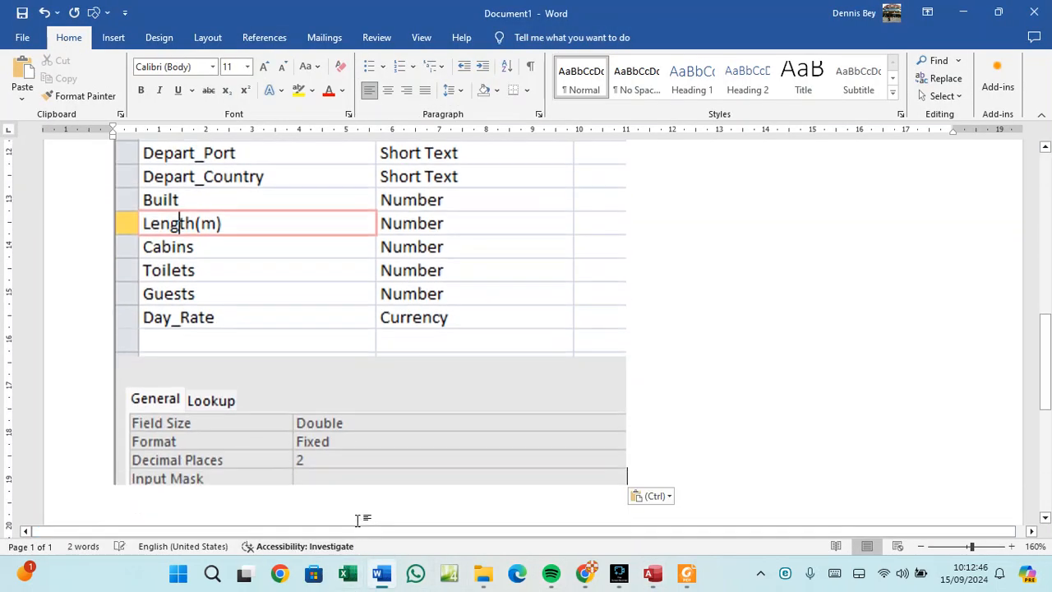
scroll(383, 460, up, 5)
scroll(385, 458, up, 6)
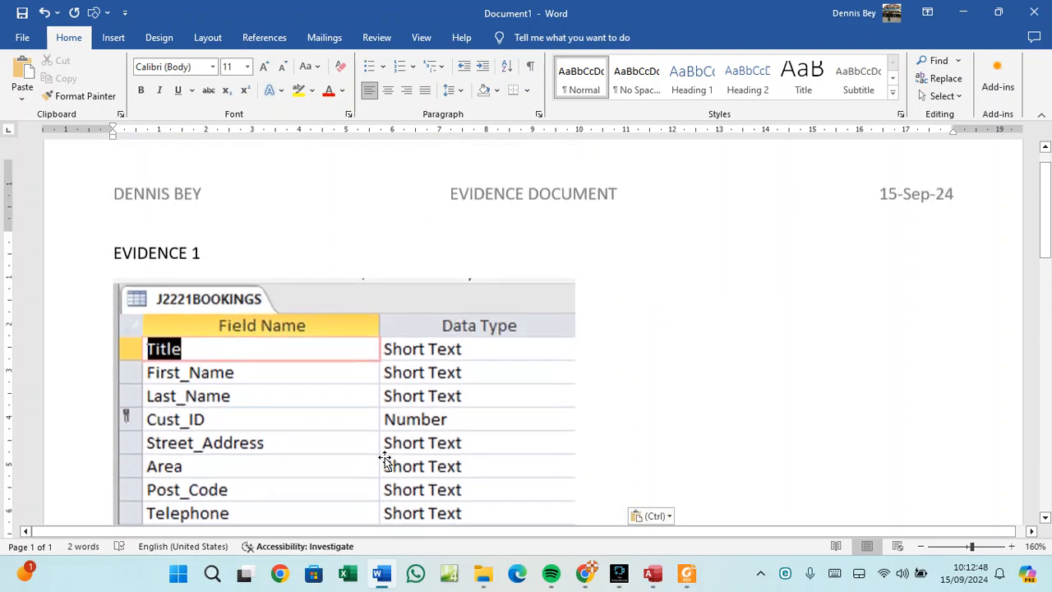
scroll(384, 458, down, 10)
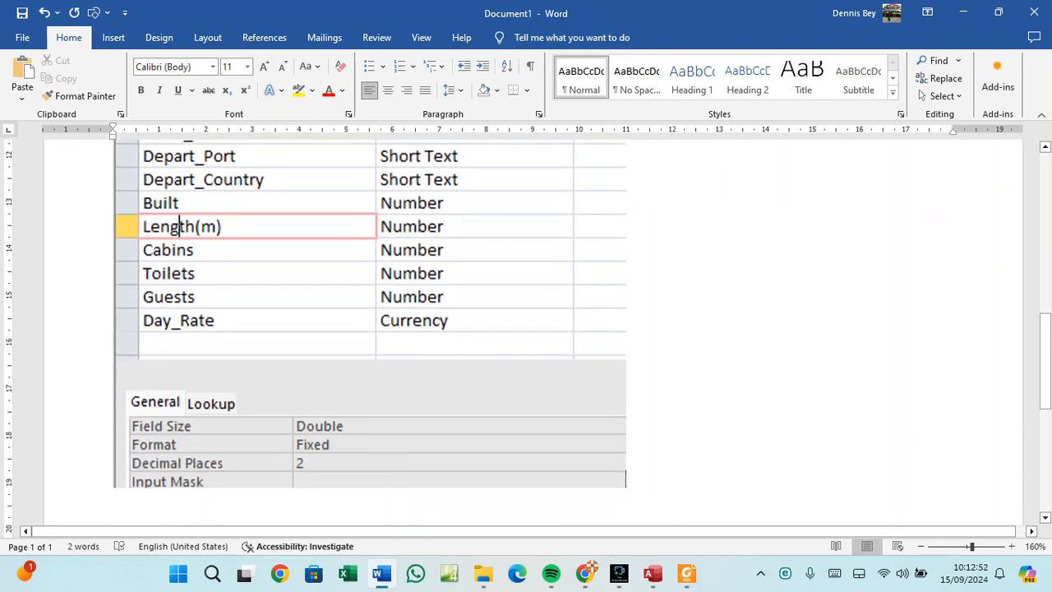
key(Return)
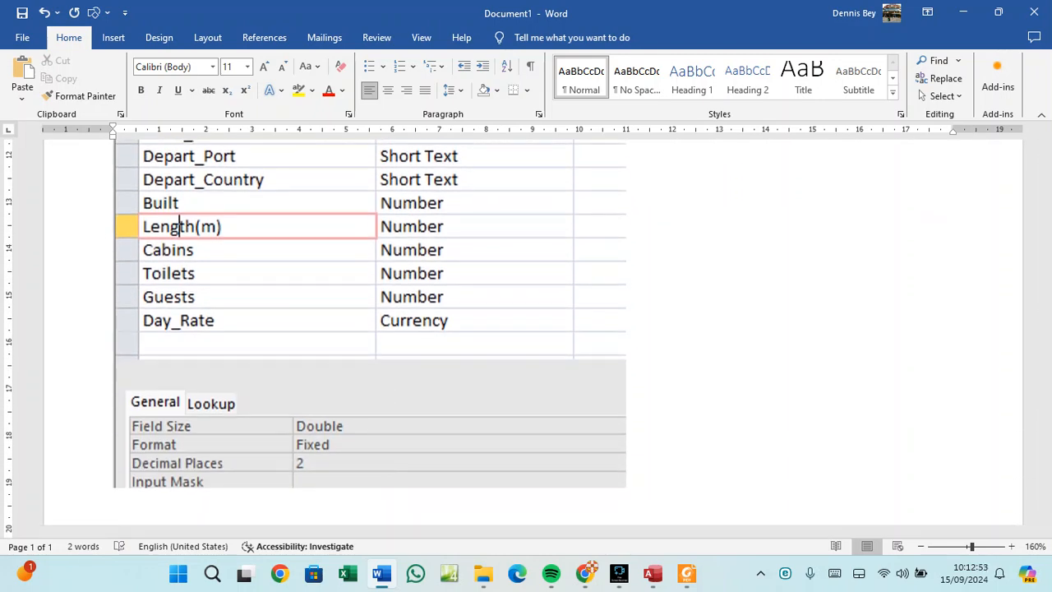
Save the document as EVIDENCE 1.docx in the Downloads folder.
click(22, 14)
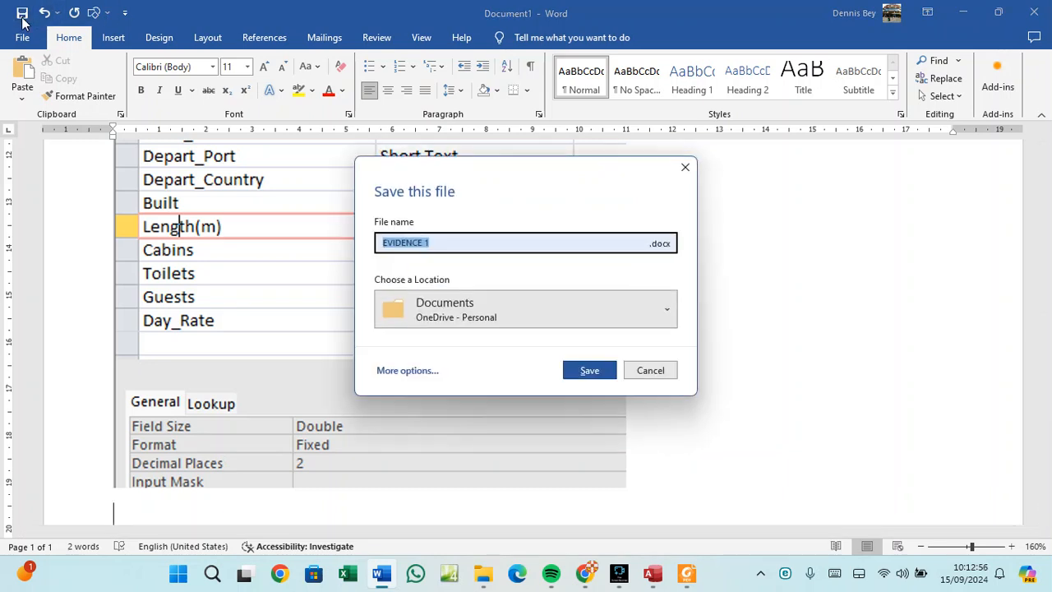
click(399, 371)
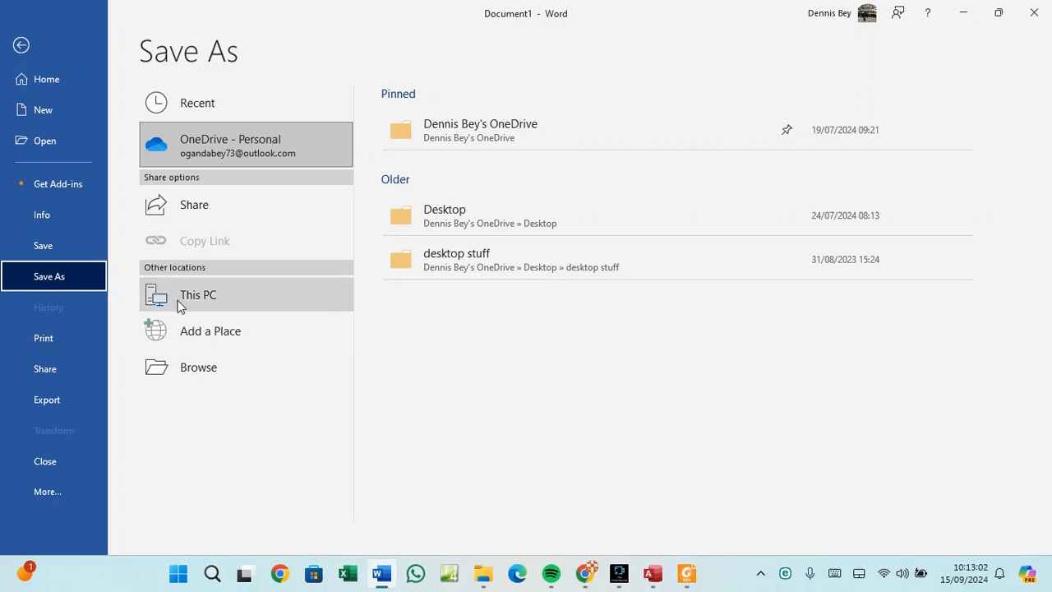
double_click(184, 301)
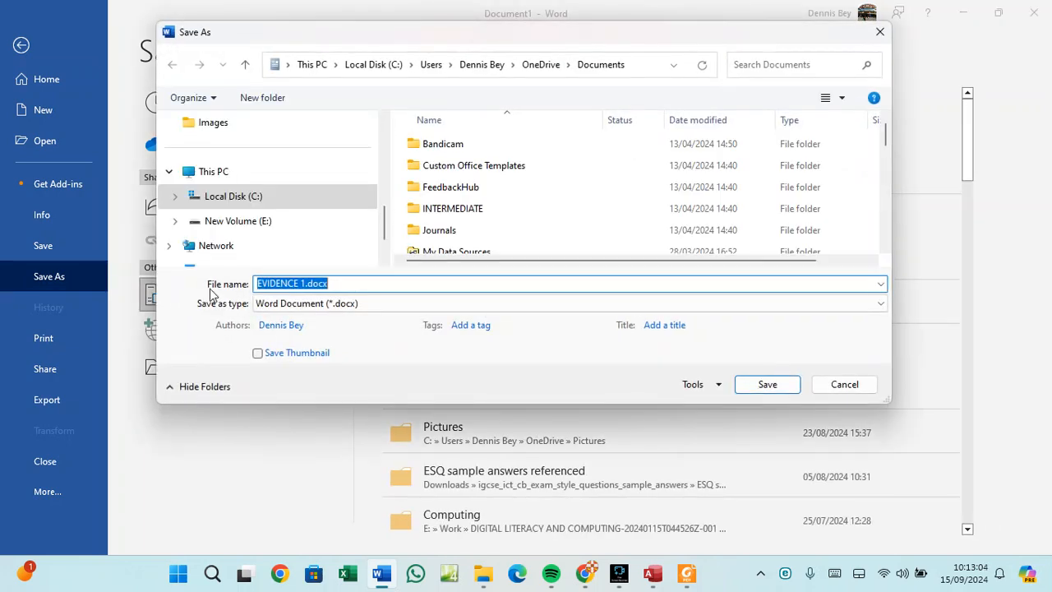
scroll(246, 216, up, 5)
click(249, 230)
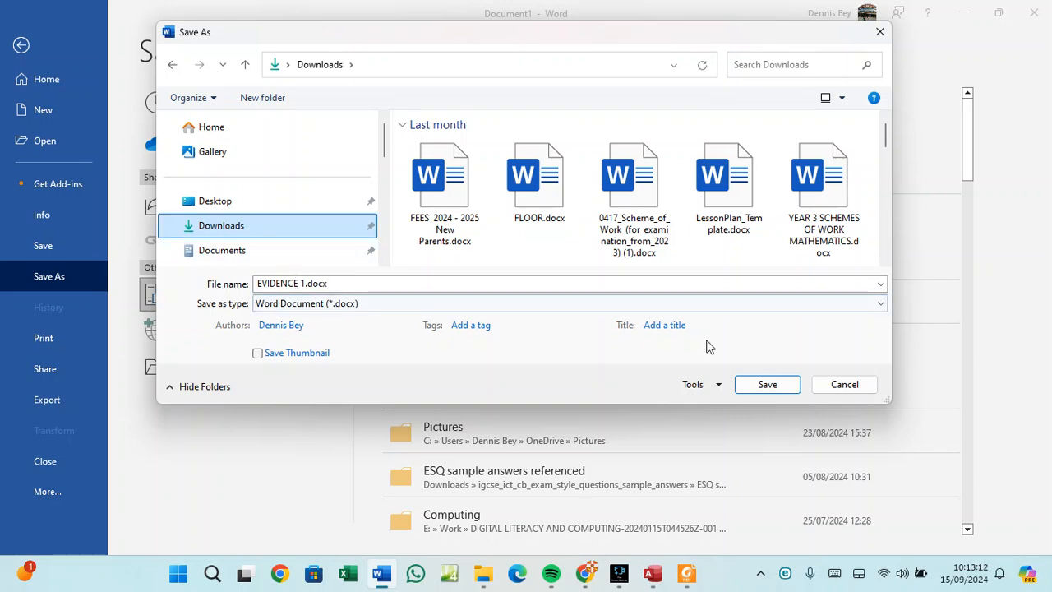
click(750, 384)
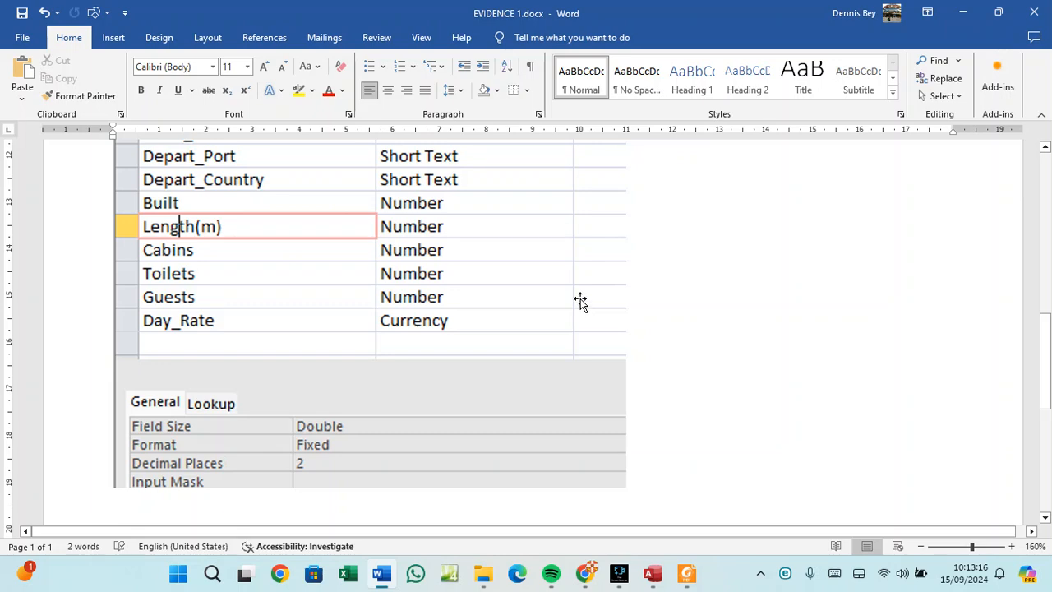
scroll(571, 290, up, 15)
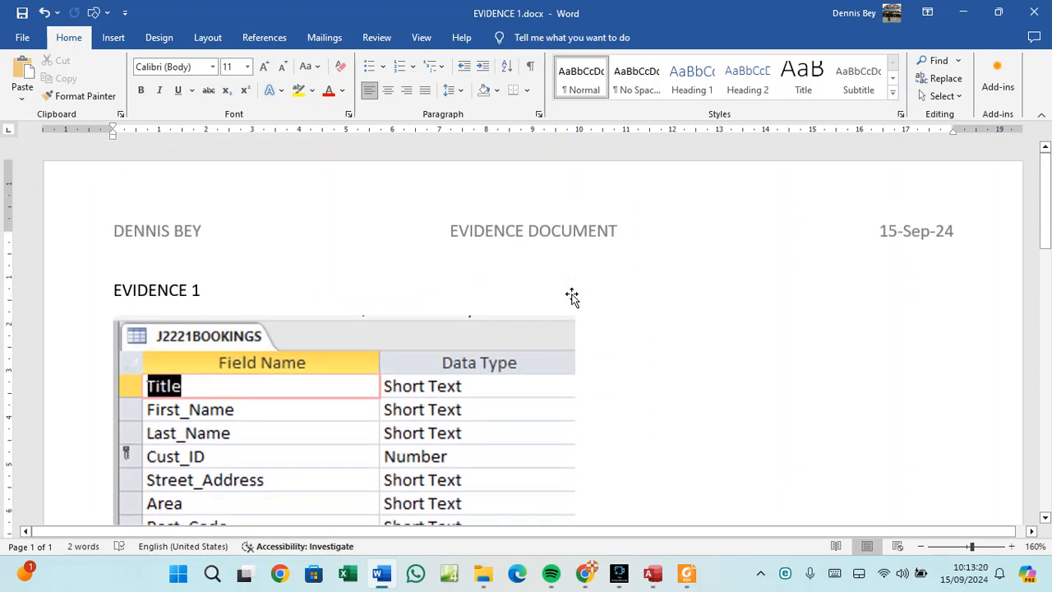
scroll(573, 294, down, 15)
scroll(571, 293, down, 3)
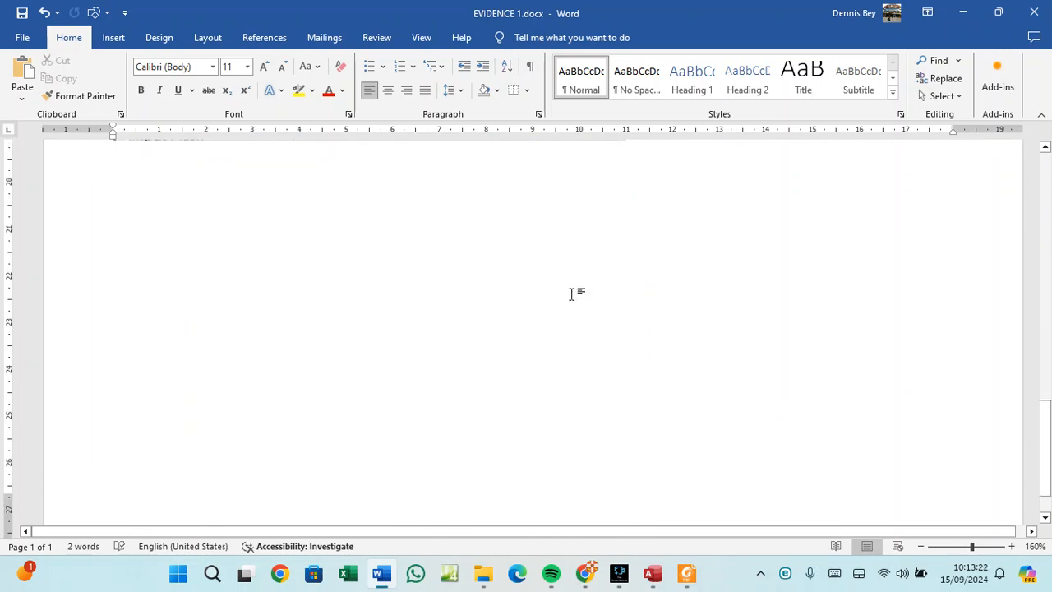
Read question 14's Yacht_Ref to Yacht_ID one-to-many task for Evidence 5, then return to Access.
click(689, 576)
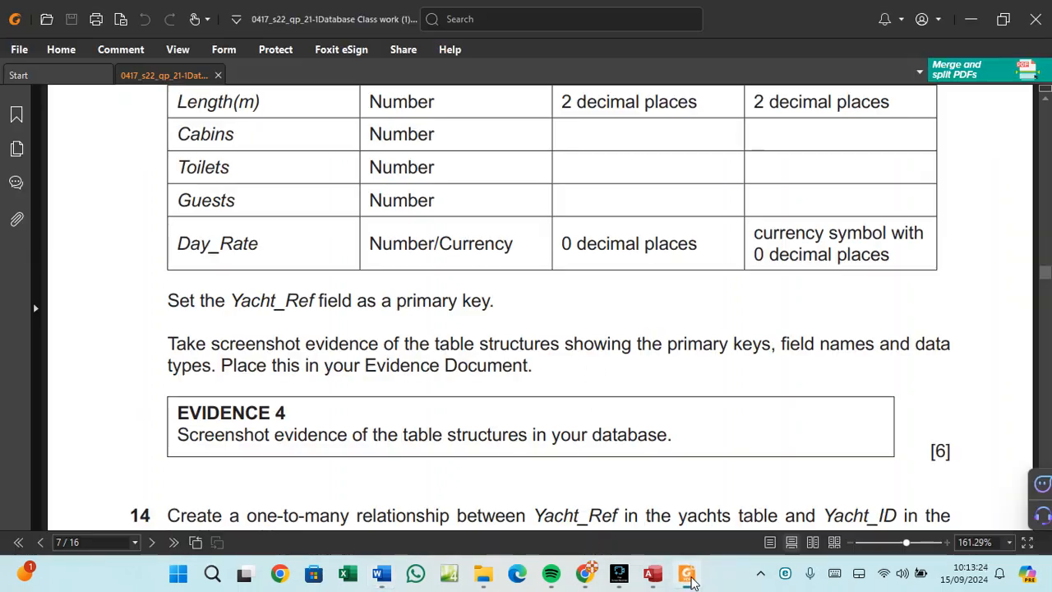
scroll(401, 366, down, 1)
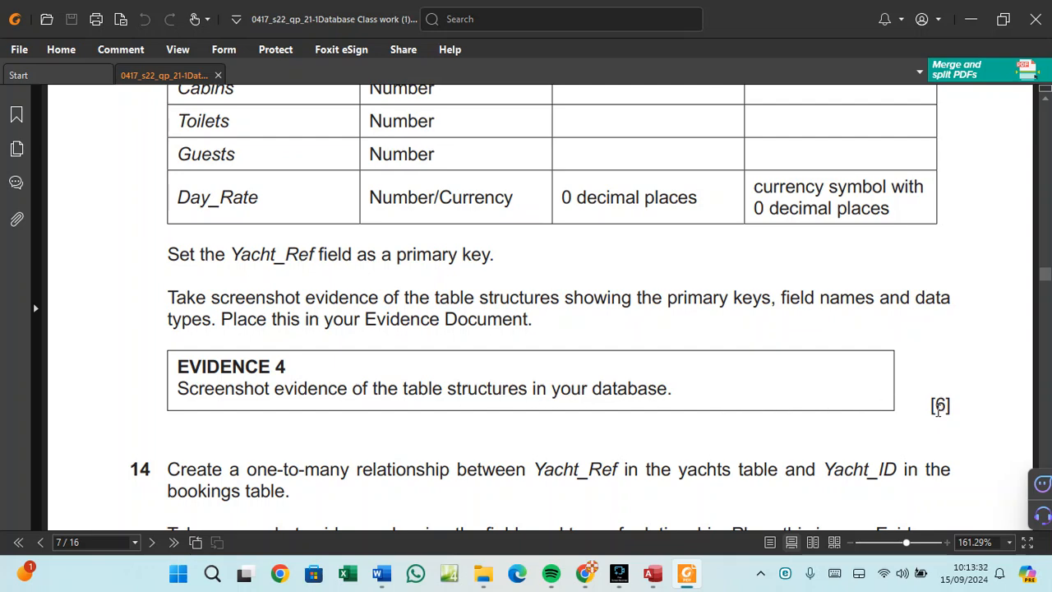
scroll(938, 409, down, 3)
scroll(937, 410, down, 2)
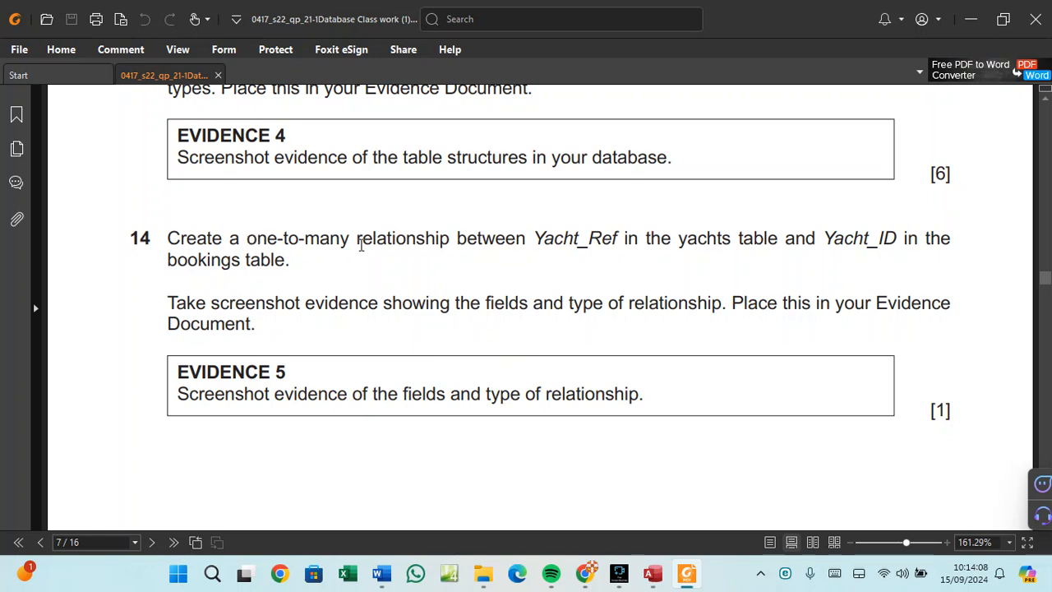
click(653, 574)
Close the J2221YACHTS design and add J2221BOOKINGS and J2221YACHTS to the Relationships window.
right_click(209, 130)
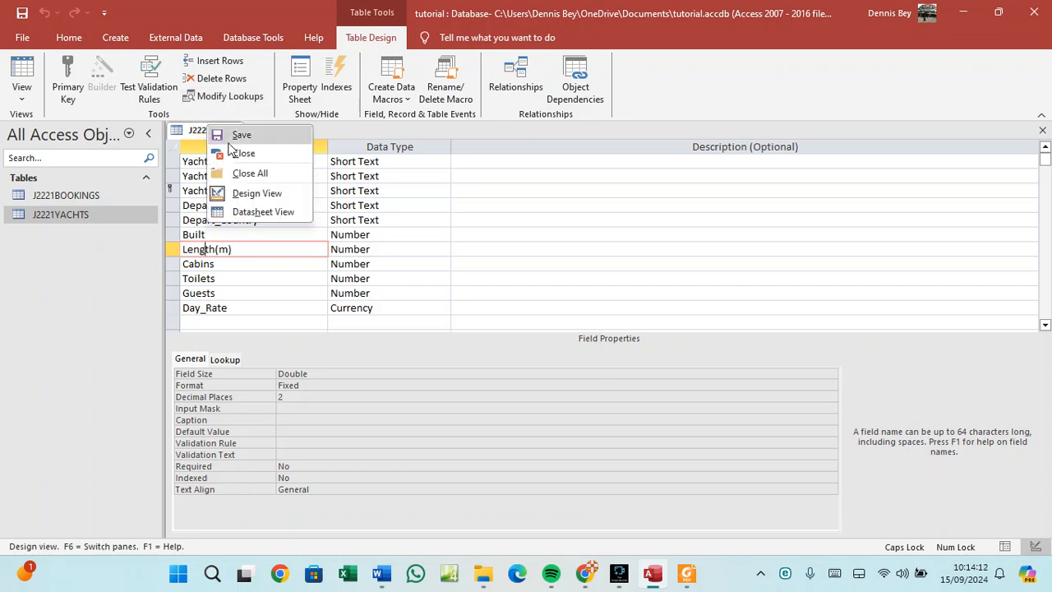
click(226, 153)
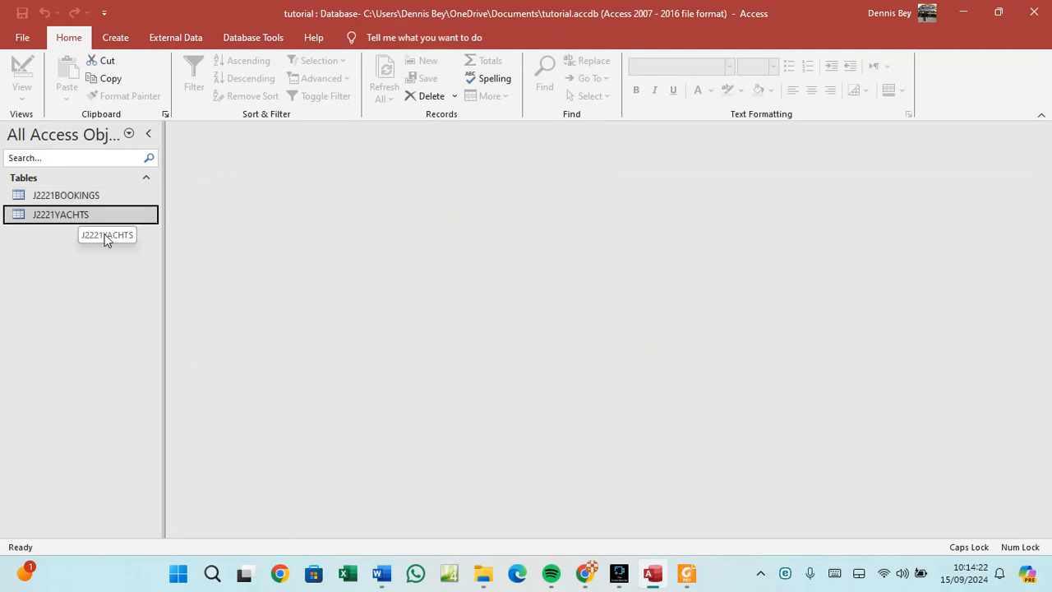
click(255, 38)
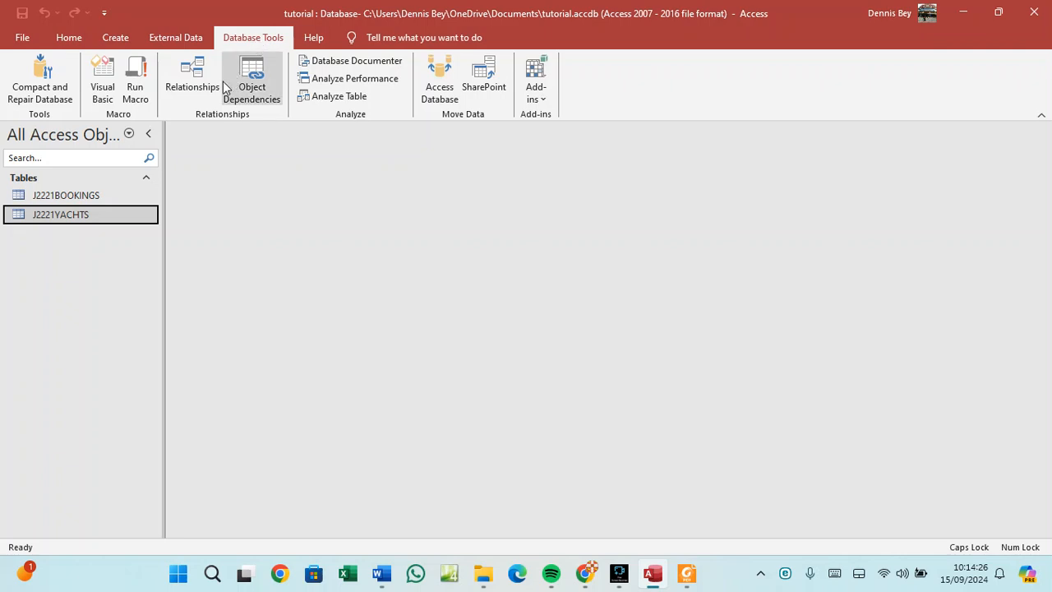
click(196, 87)
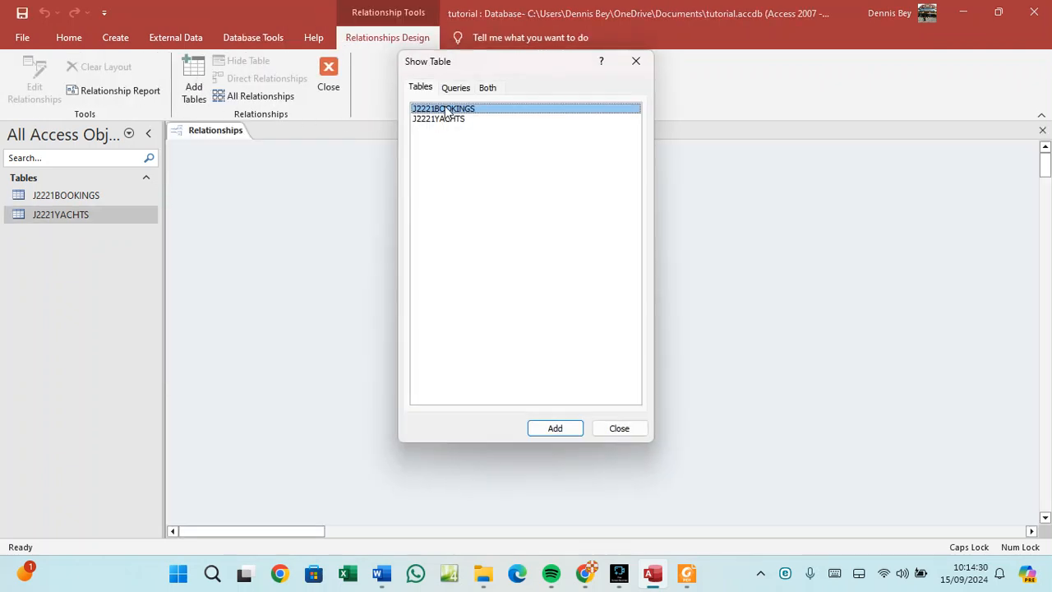
click(551, 427)
click(440, 119)
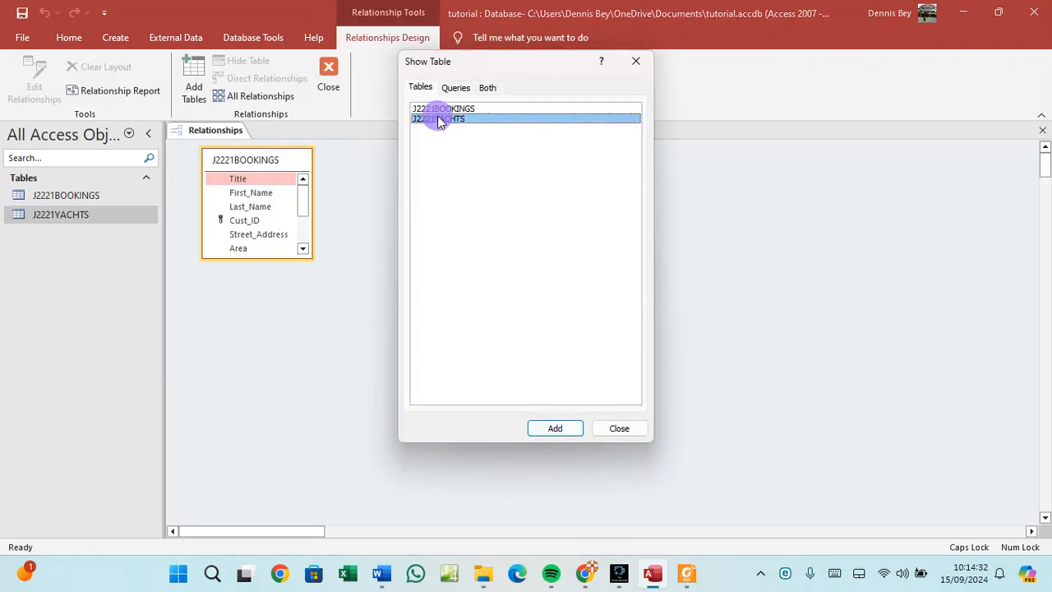
click(552, 429)
click(616, 429)
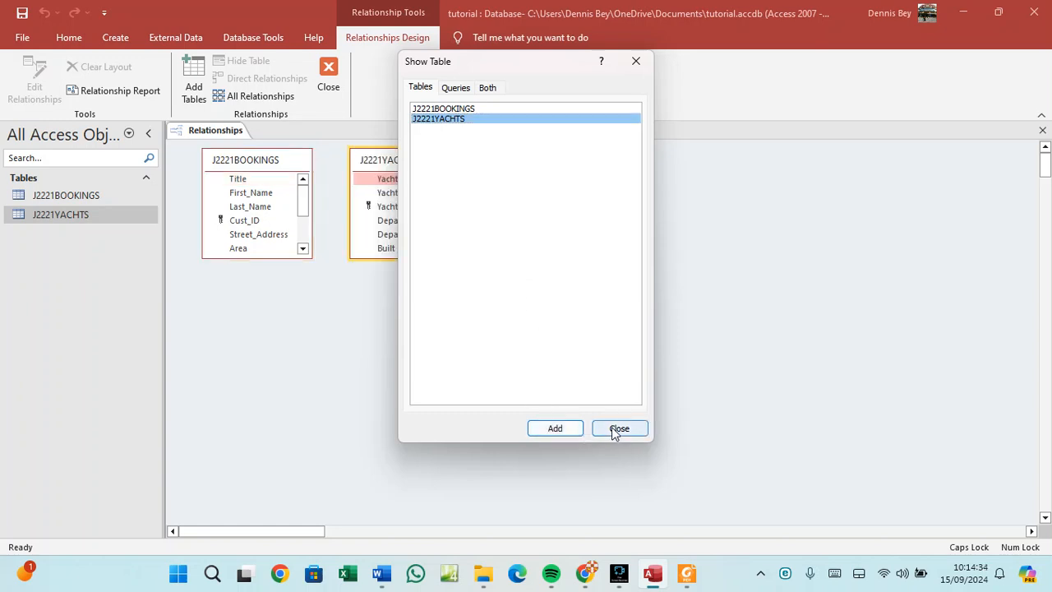
Expand both table boxes fully, place J2221BOOKINGS right of J2221YACHTS, and recheck the question paper.
click(272, 260)
drag(274, 260, 280, 363)
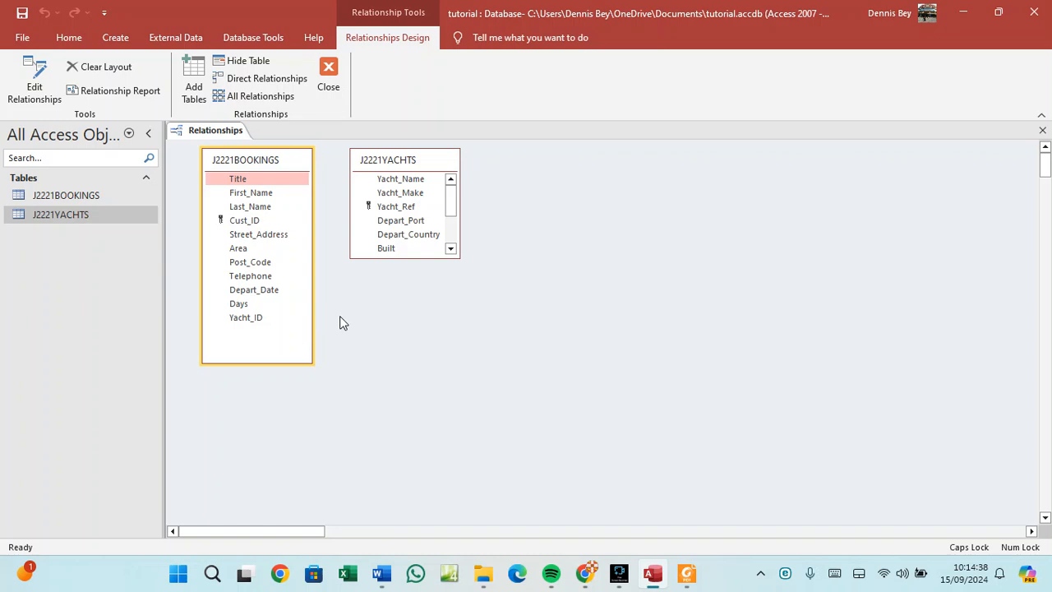
drag(420, 259, 429, 360)
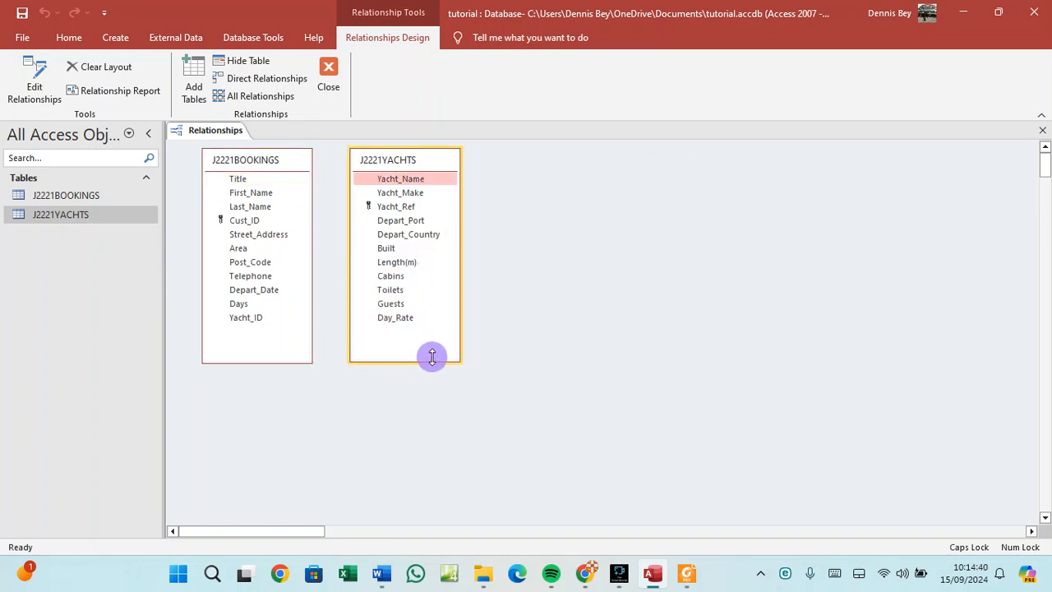
drag(293, 159, 590, 165)
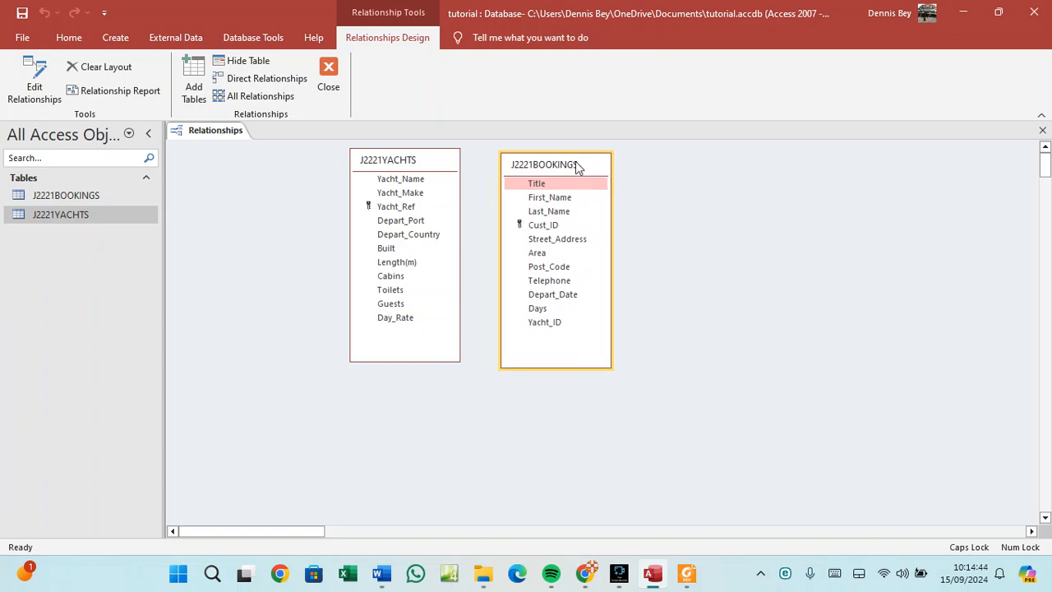
click(687, 580)
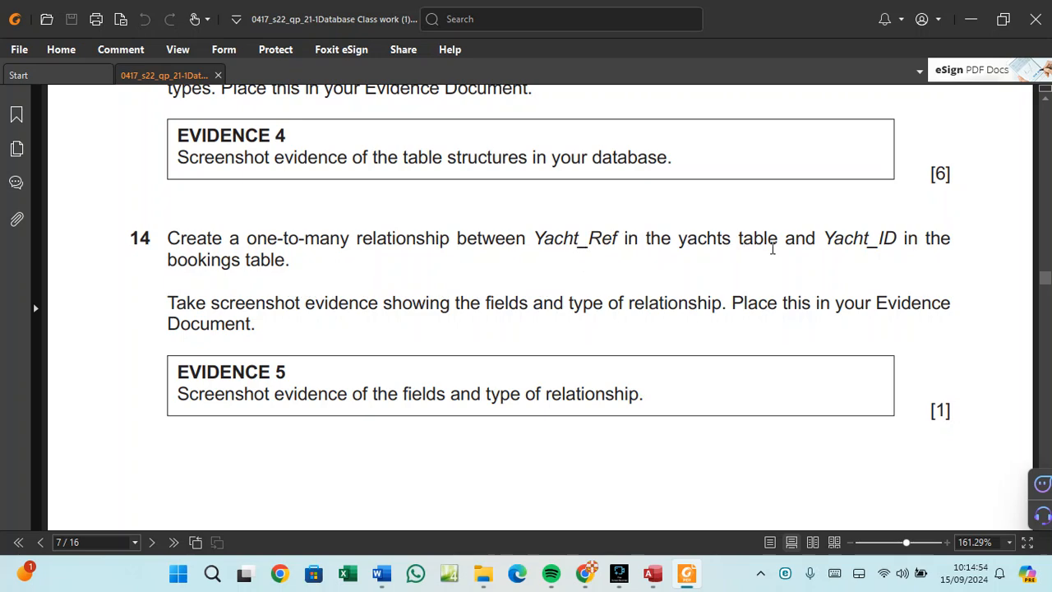
Drag Yacht_Ref from J2221YACHTS onto Yacht_ID in J2221BOOKINGS to set up a One-To-Many link.
click(653, 574)
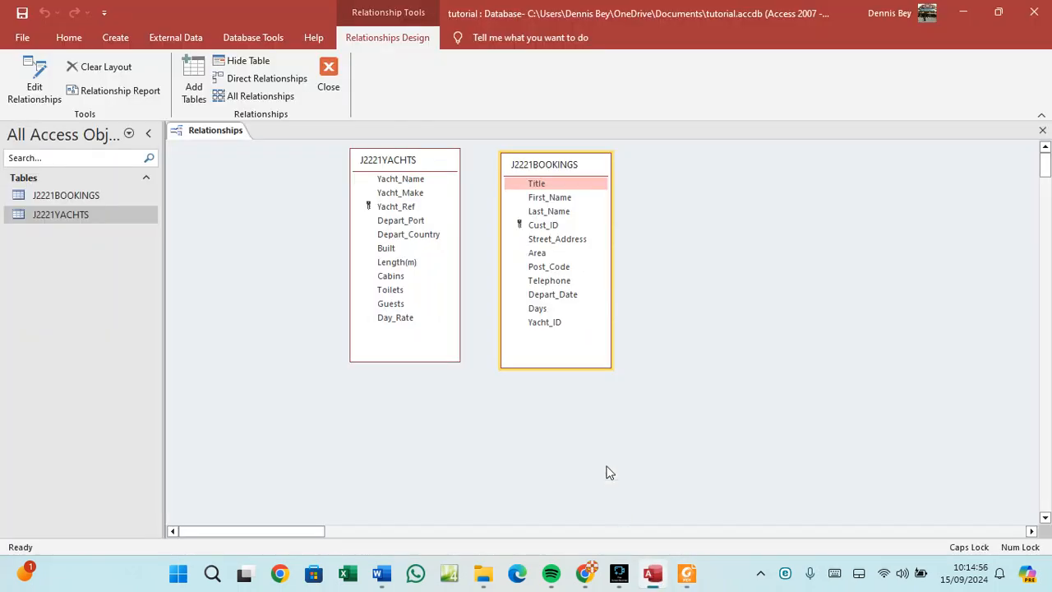
click(405, 208)
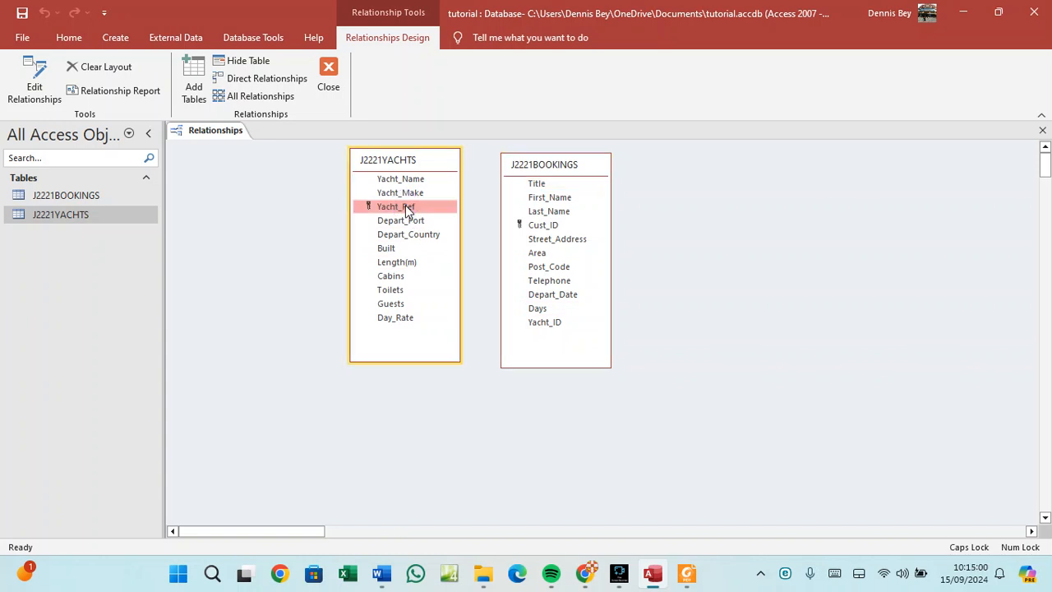
click(684, 575)
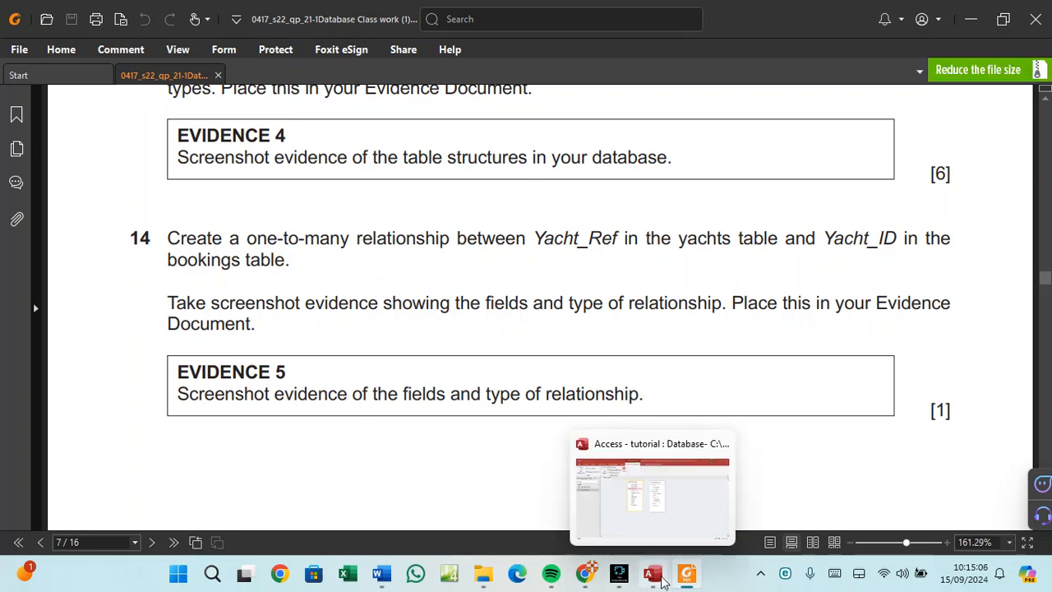
click(653, 576)
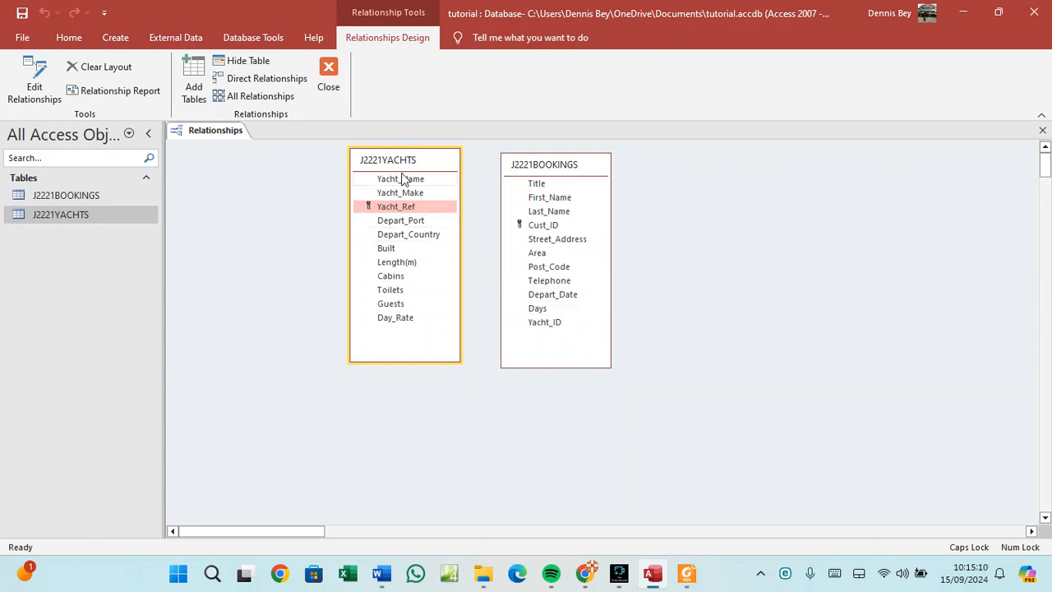
drag(402, 166, 345, 173)
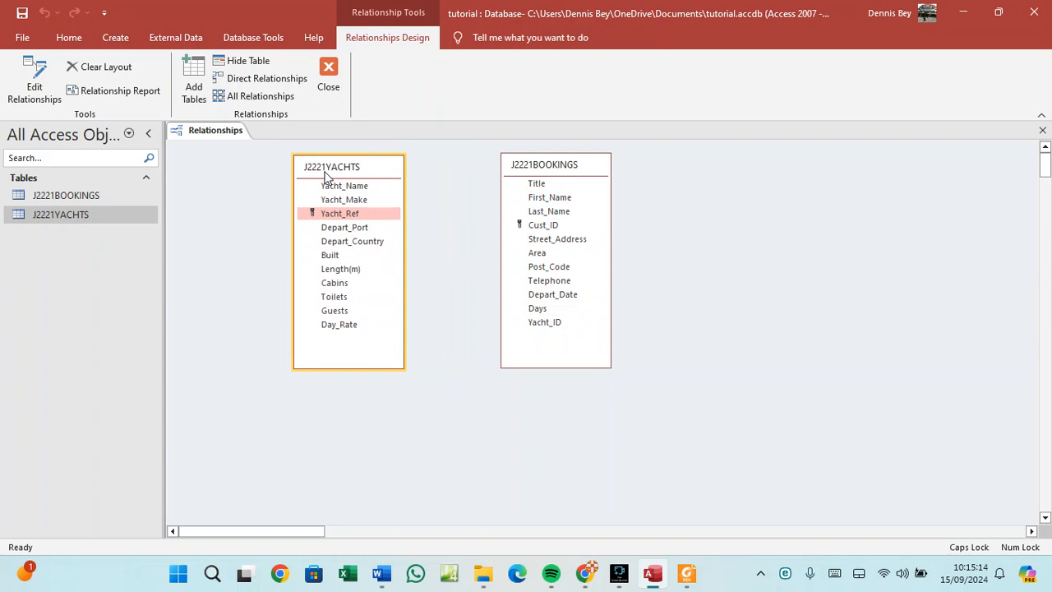
drag(346, 217, 547, 321)
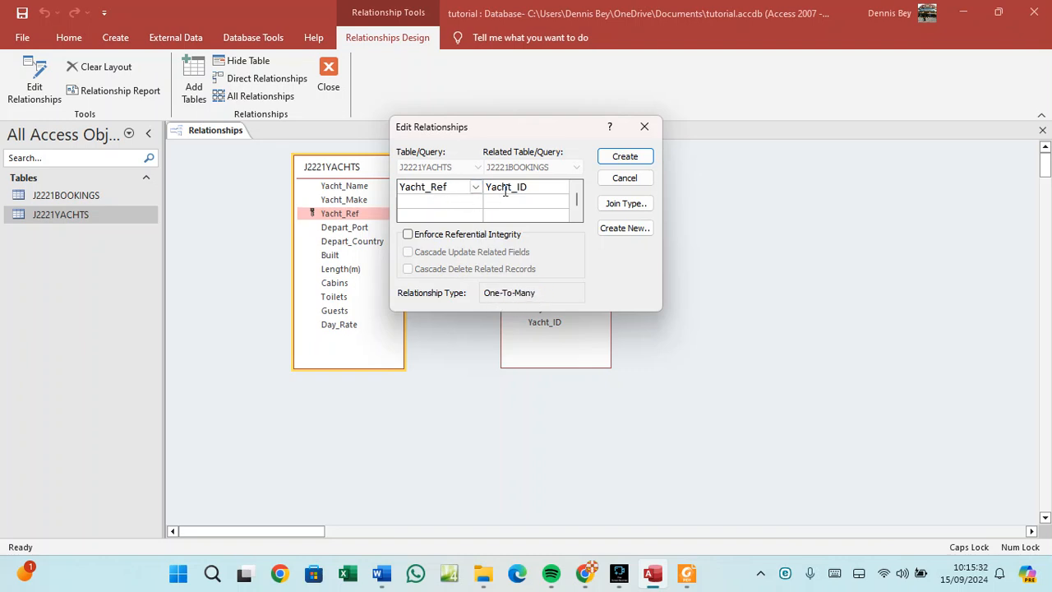
Create the Yacht_Ref to Yacht_ID one-to-many link, then reopen it in Edit Relationships for review.
click(624, 157)
drag(606, 160, 647, 162)
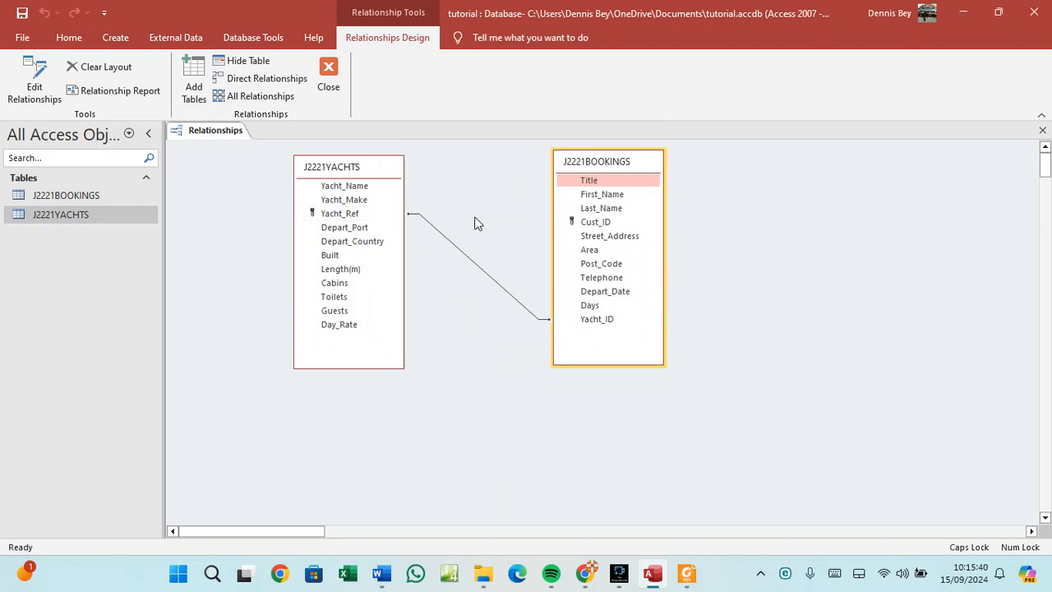
click(484, 276)
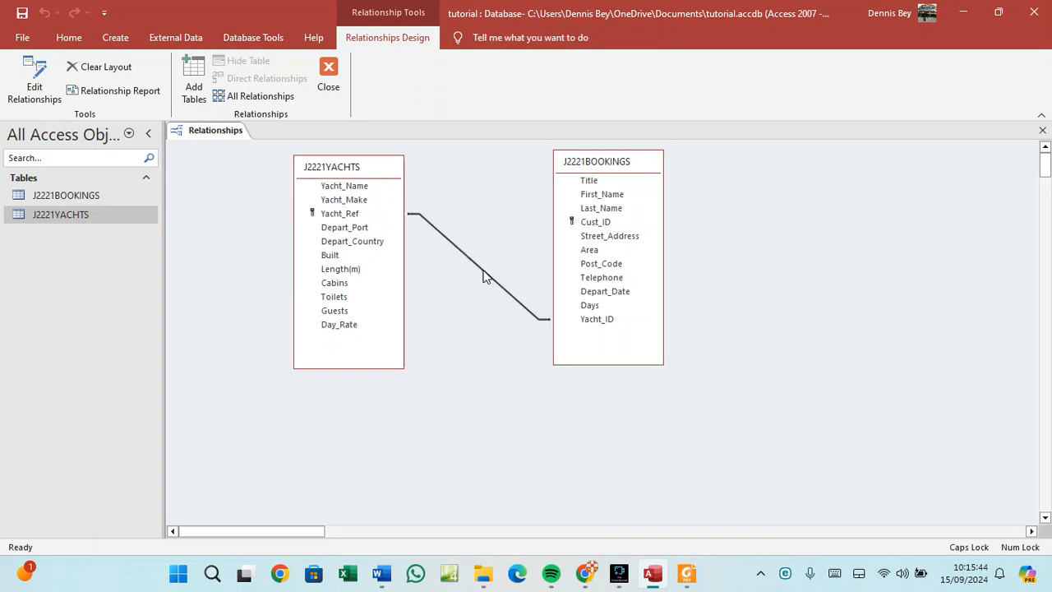
right_click(484, 276)
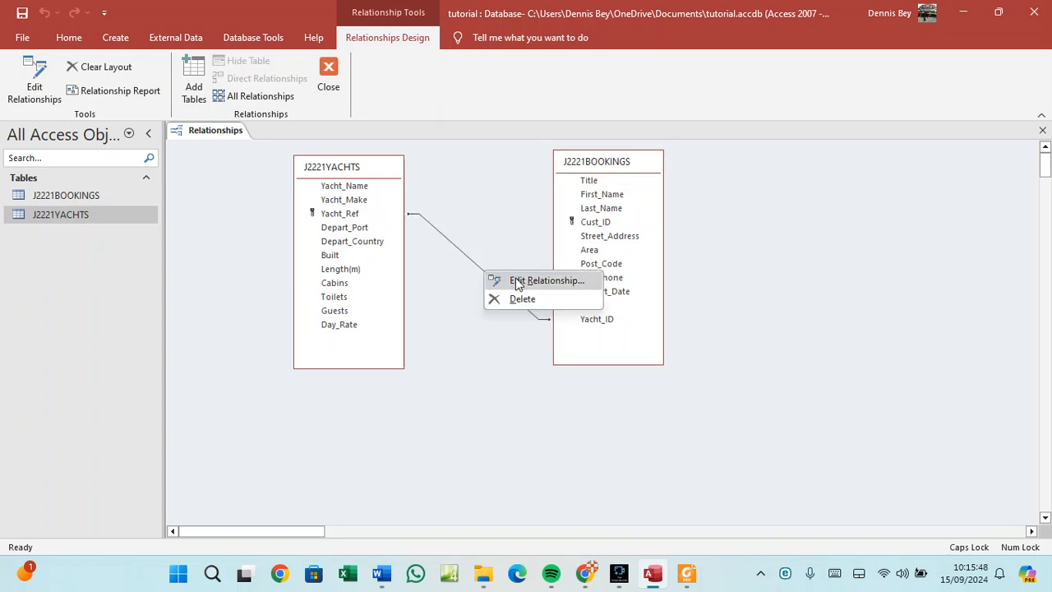
click(517, 283)
drag(525, 133, 820, 181)
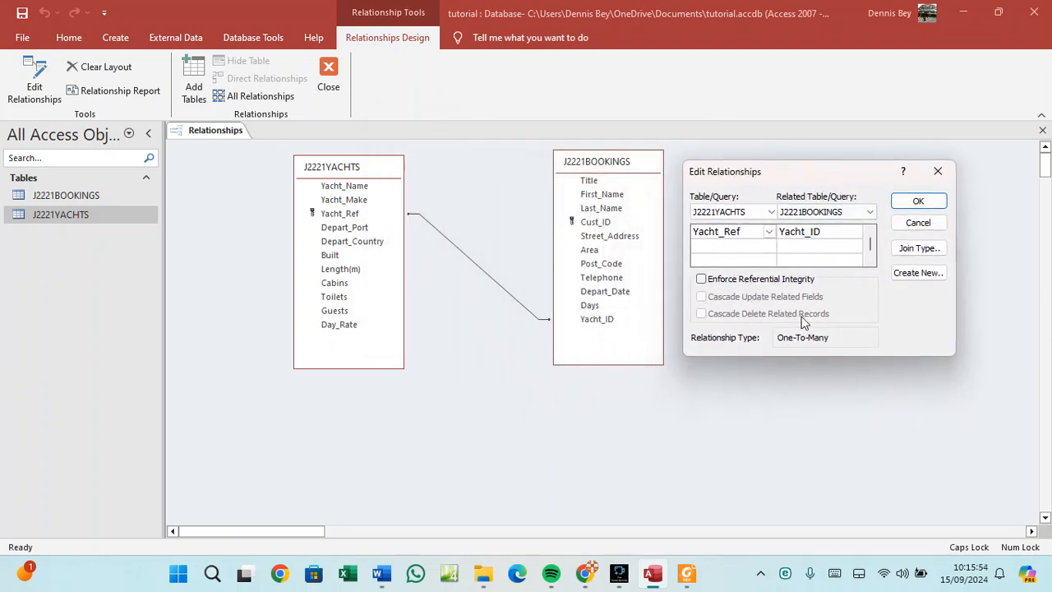
click(719, 214)
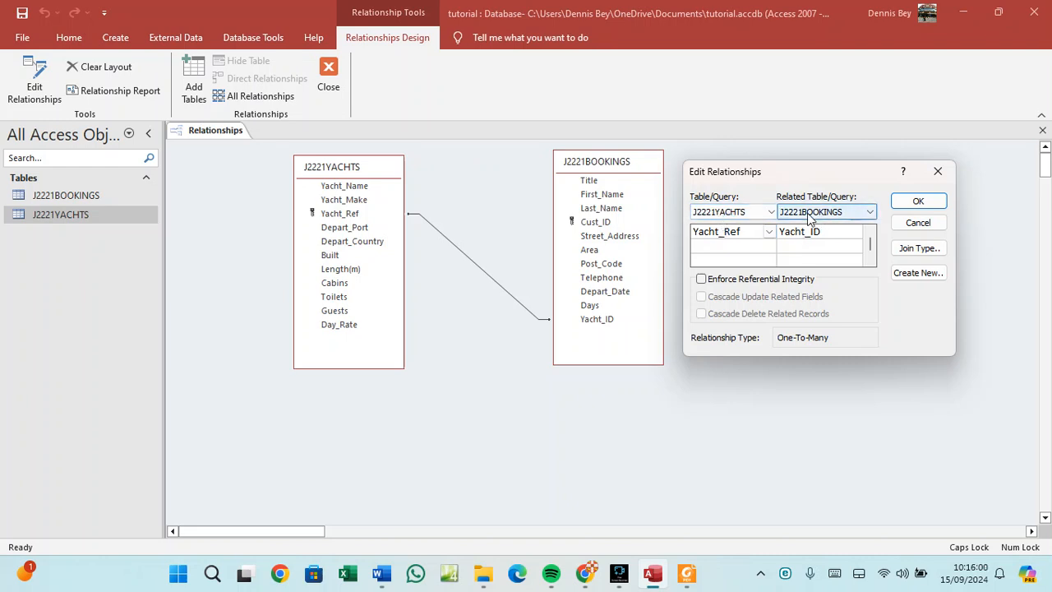
click(590, 162)
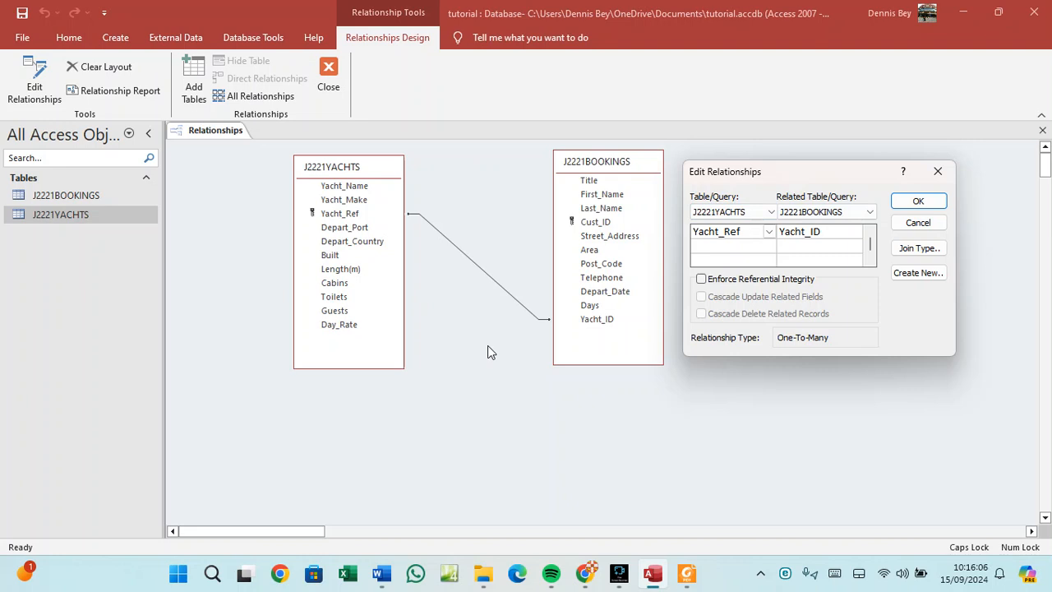
click(382, 575)
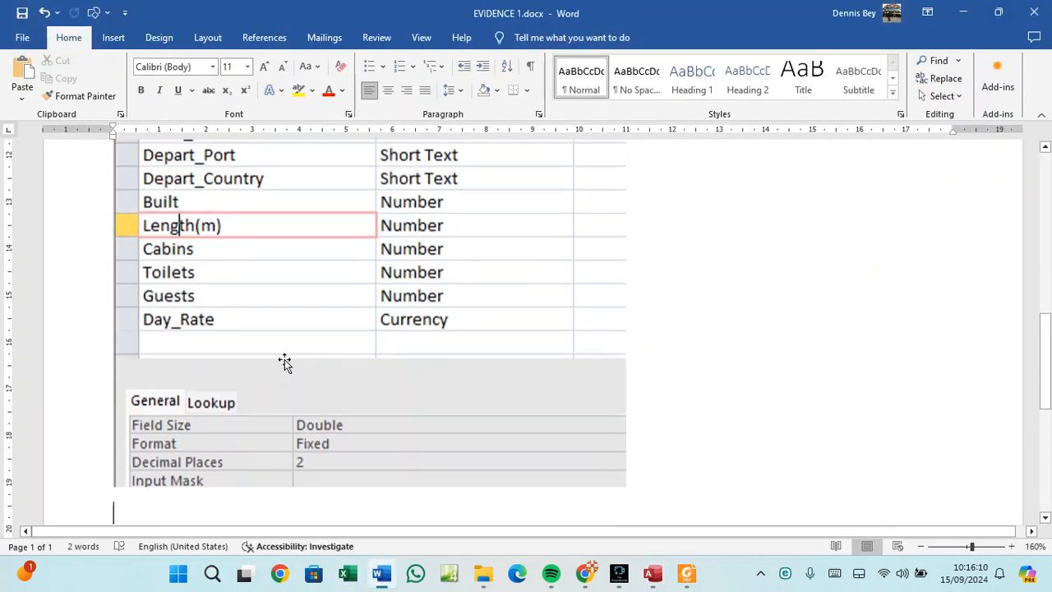
Type the heading 'EVIDENCE 2 RELATIONSHIP – ONE-TO MANY' in the Word evidence document.
scroll(284, 359, up, 3)
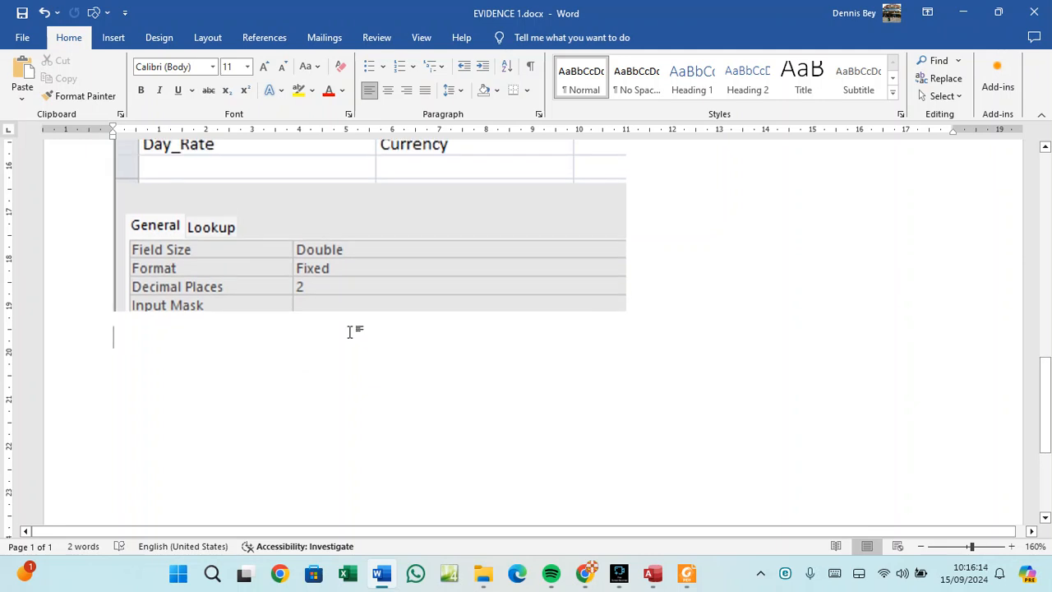
text(EVIDENCE)
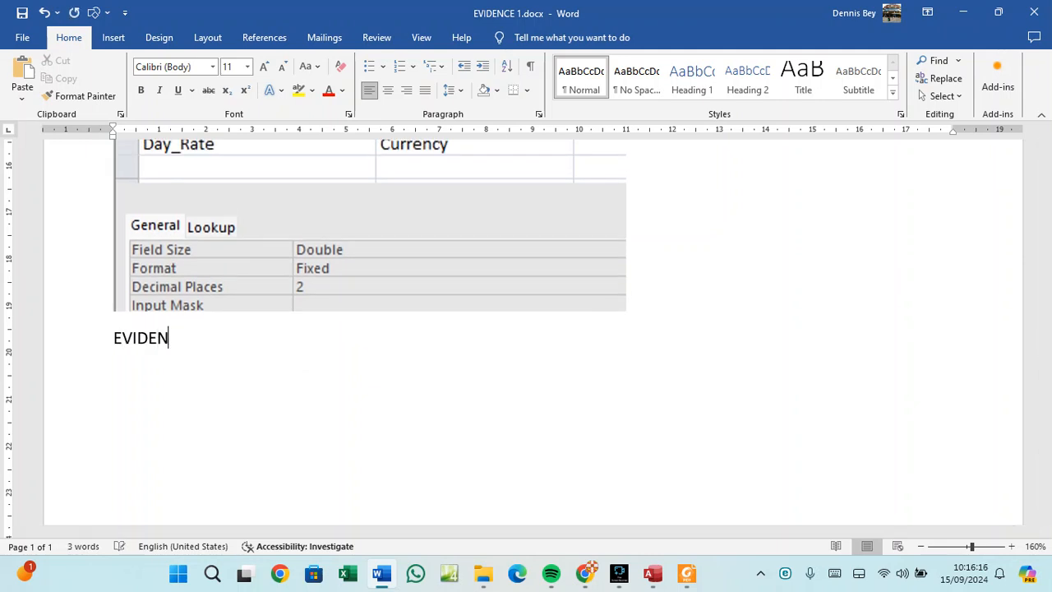
text(RELATIO)
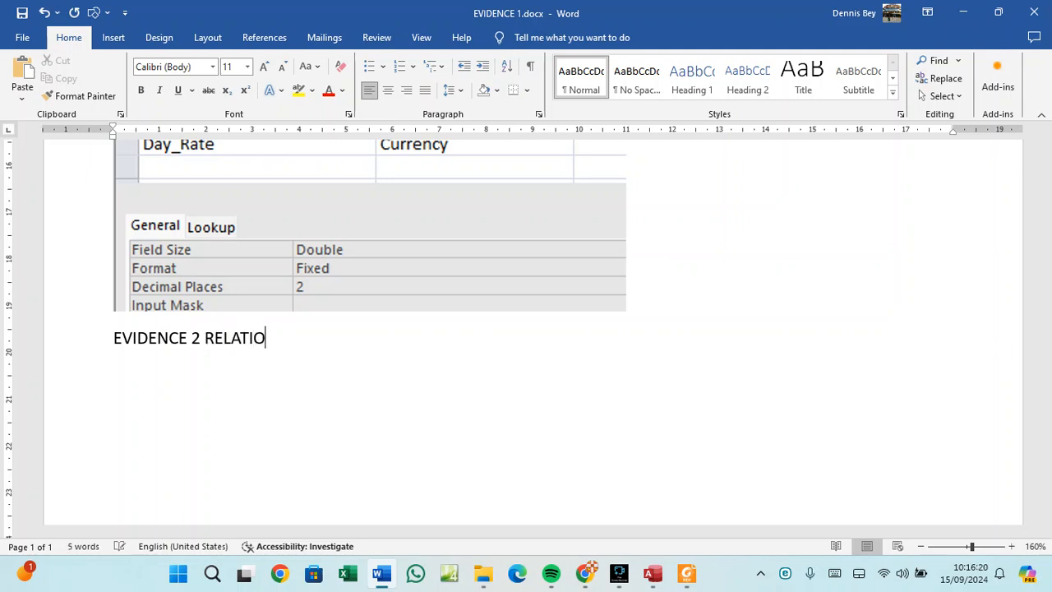
text(NSHIP - ONE)
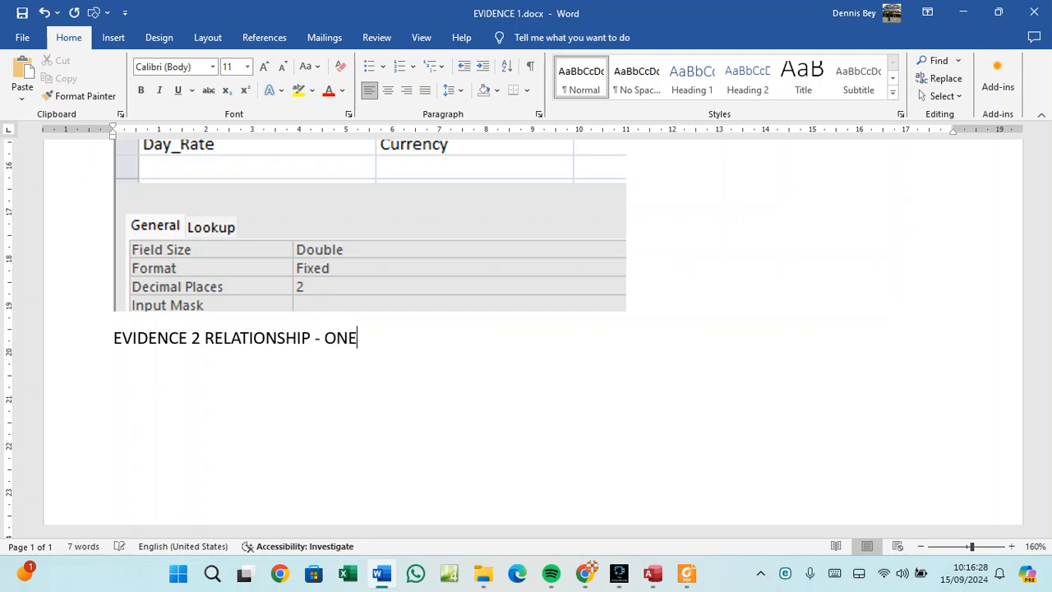
text(-TO MANY)
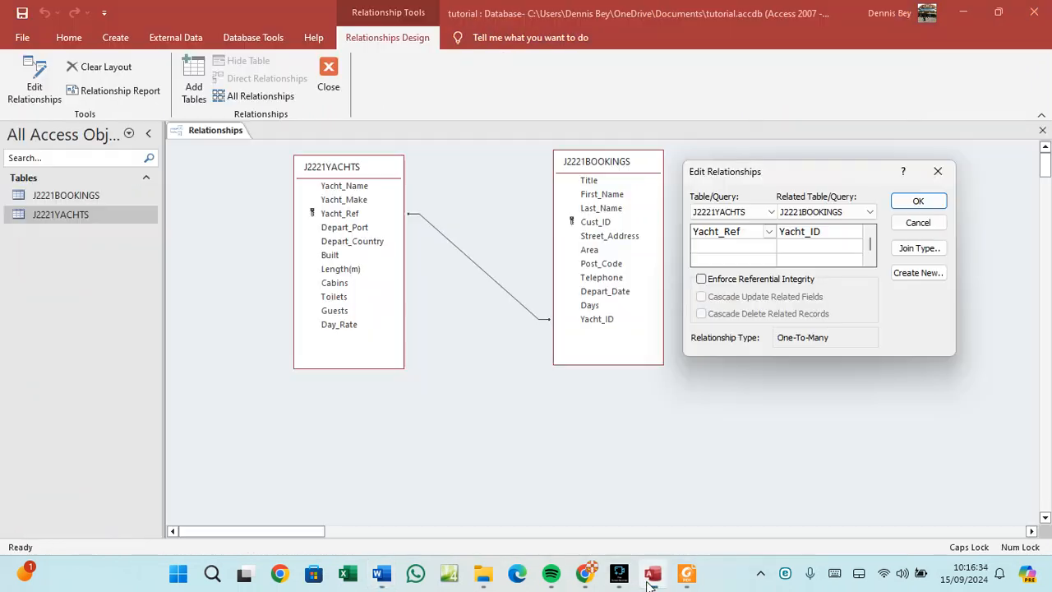
click(652, 573)
Snip the Access relationship window and paste the screenshot under the EVIDENCE 2 heading.
key(super+shift+s)
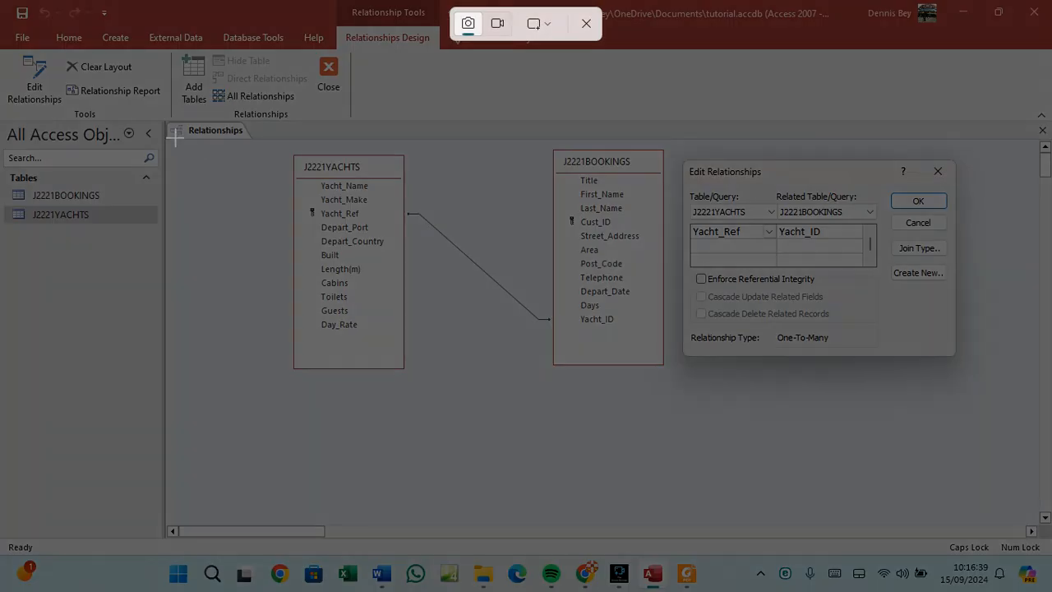
drag(166, 121, 996, 386)
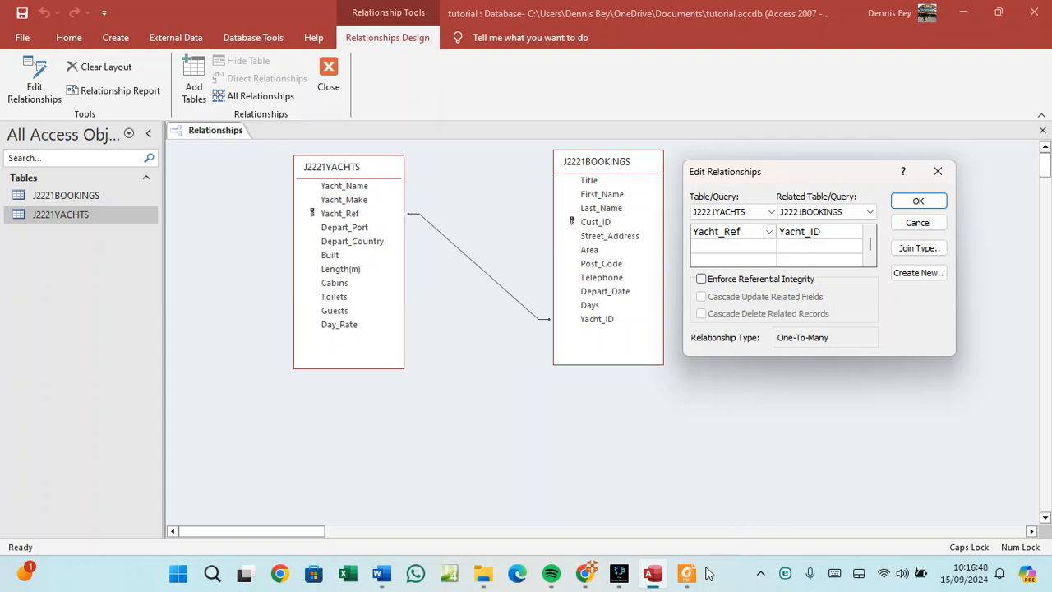
click(381, 573)
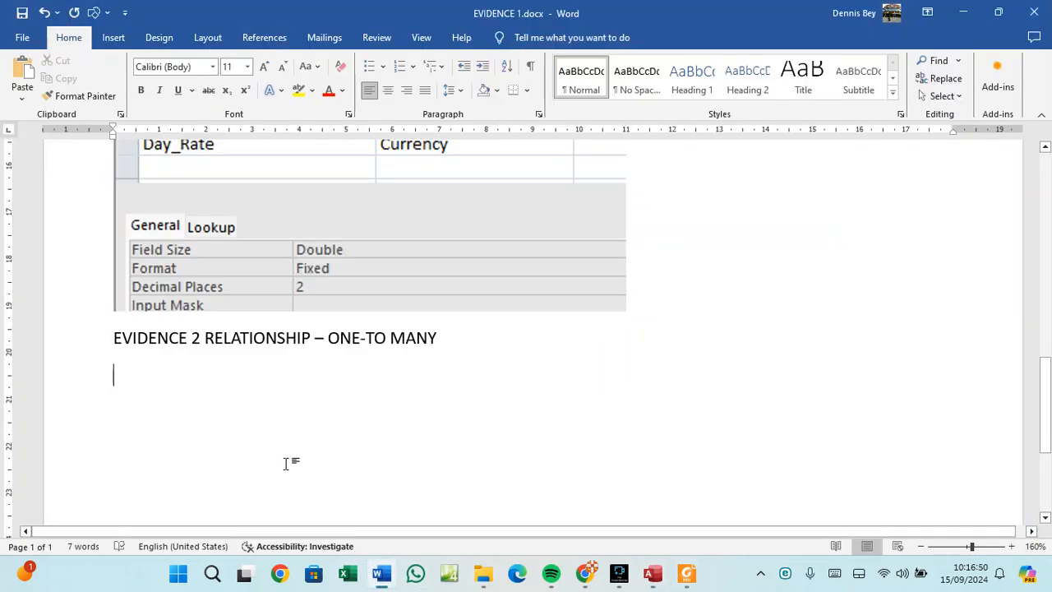
key(ctrl+v)
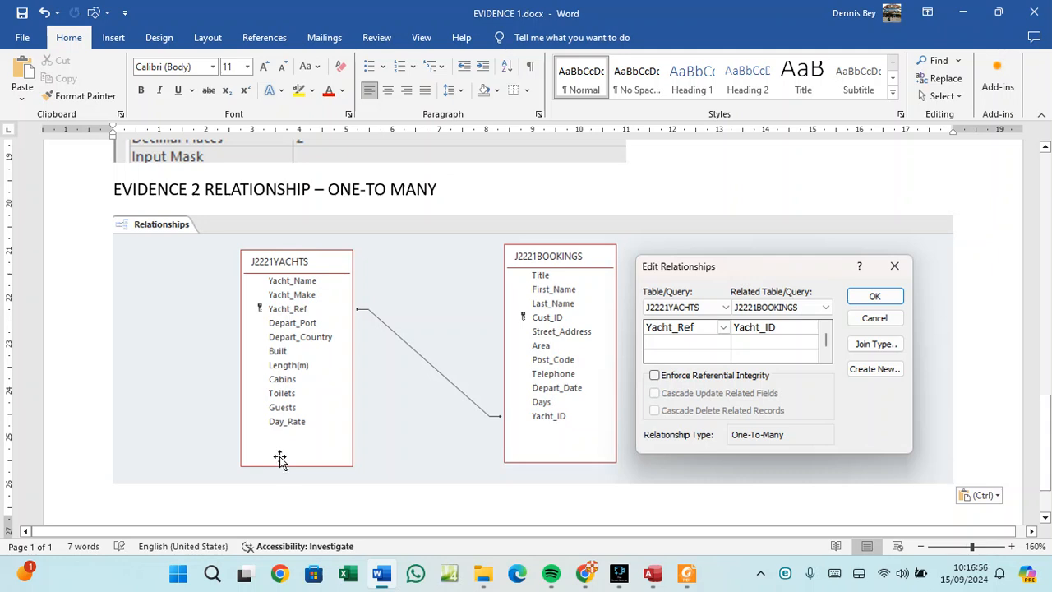
Start a new page headed 'EVIDENCE 3' in the evidence document.
key(Return)
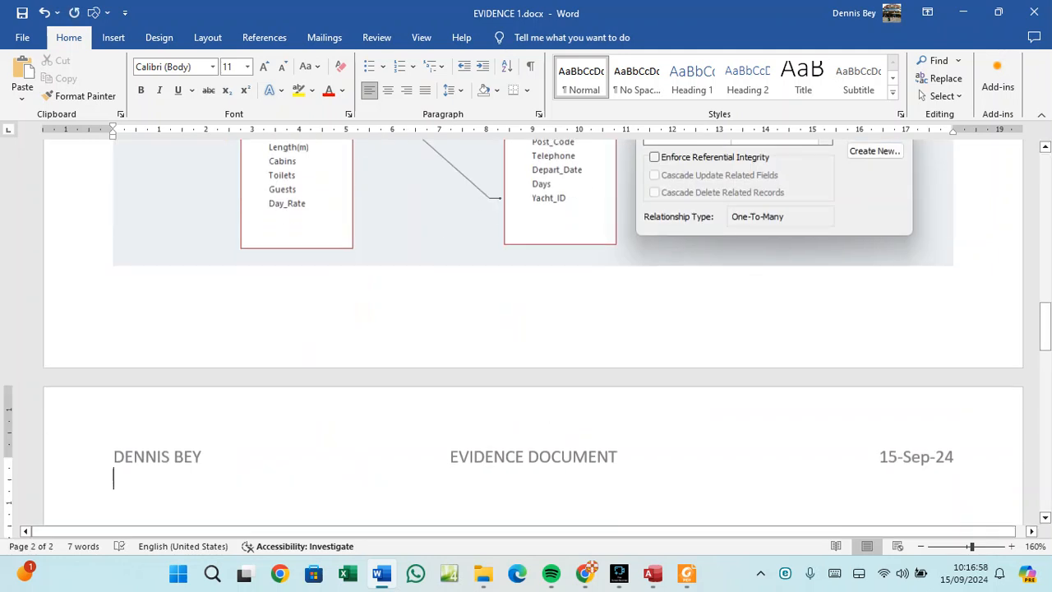
text(EV)
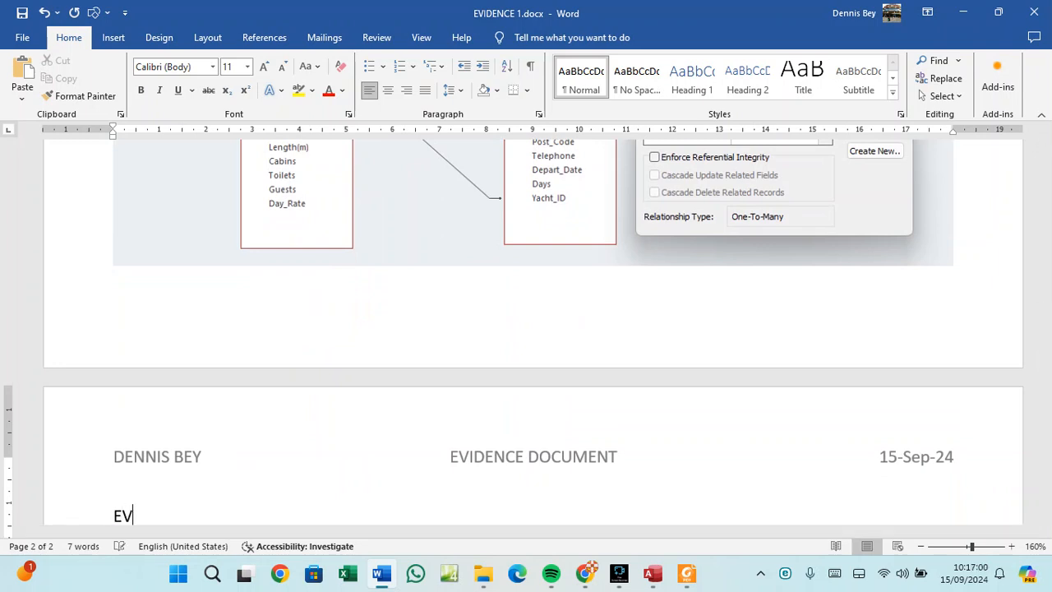
text(IDENCE 3)
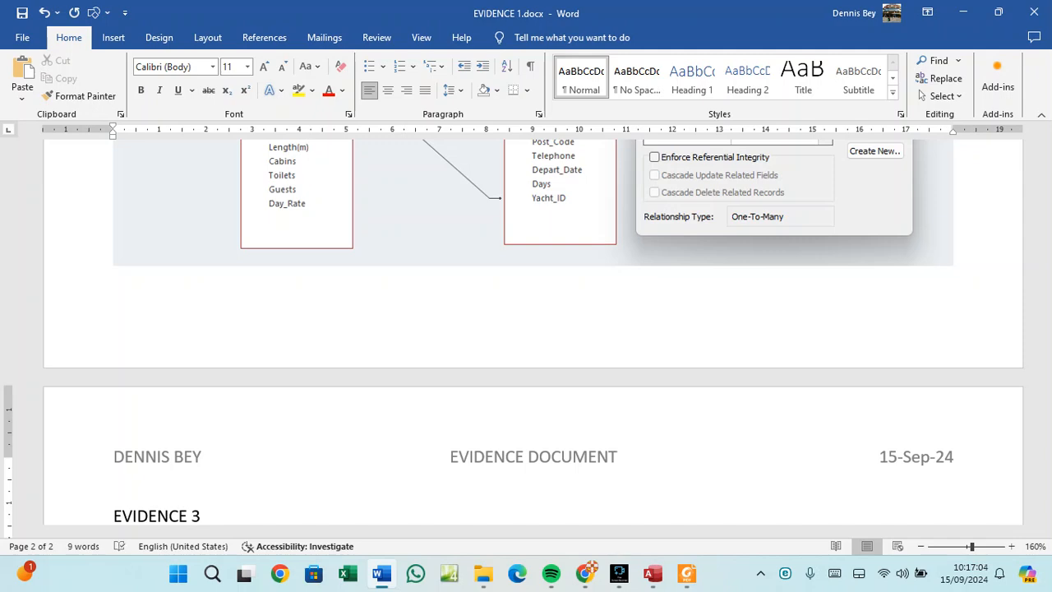
scroll(380, 447, up, 8)
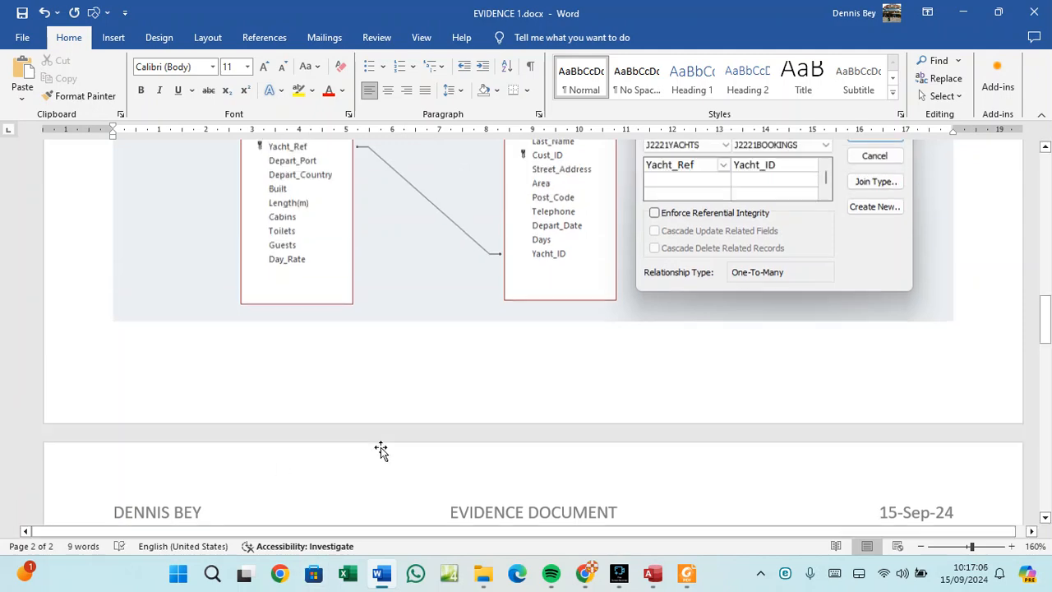
scroll(381, 448, up, 10)
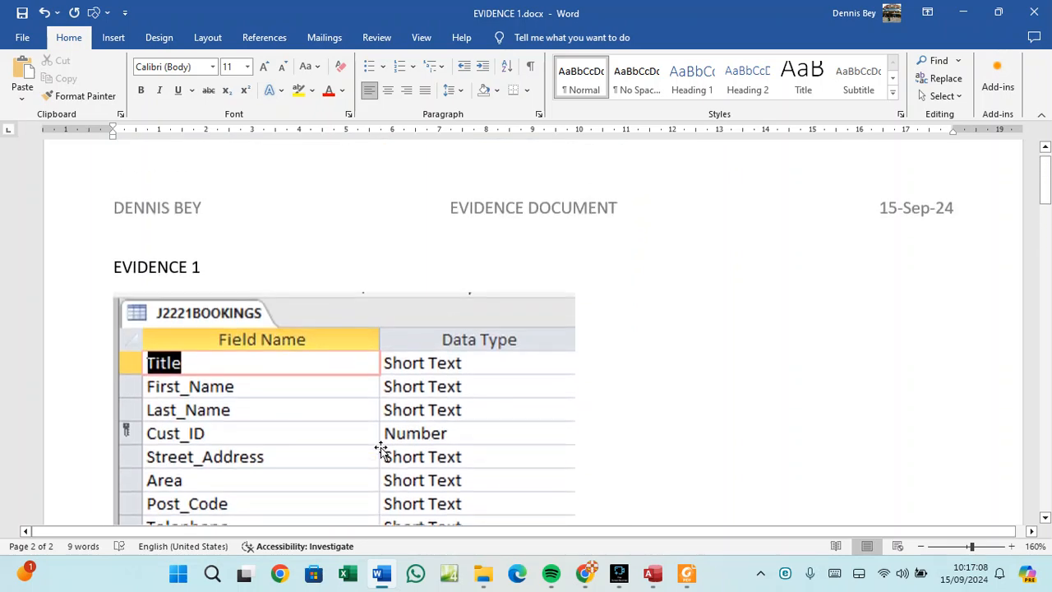
scroll(380, 447, down, 3)
scroll(380, 447, down, 6)
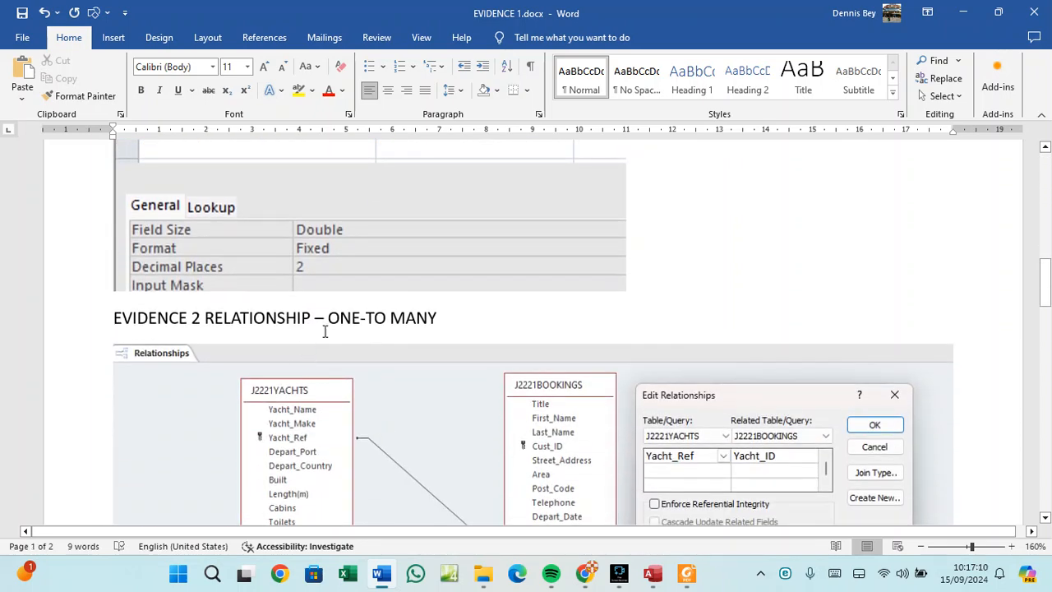
scroll(477, 376, down, 1)
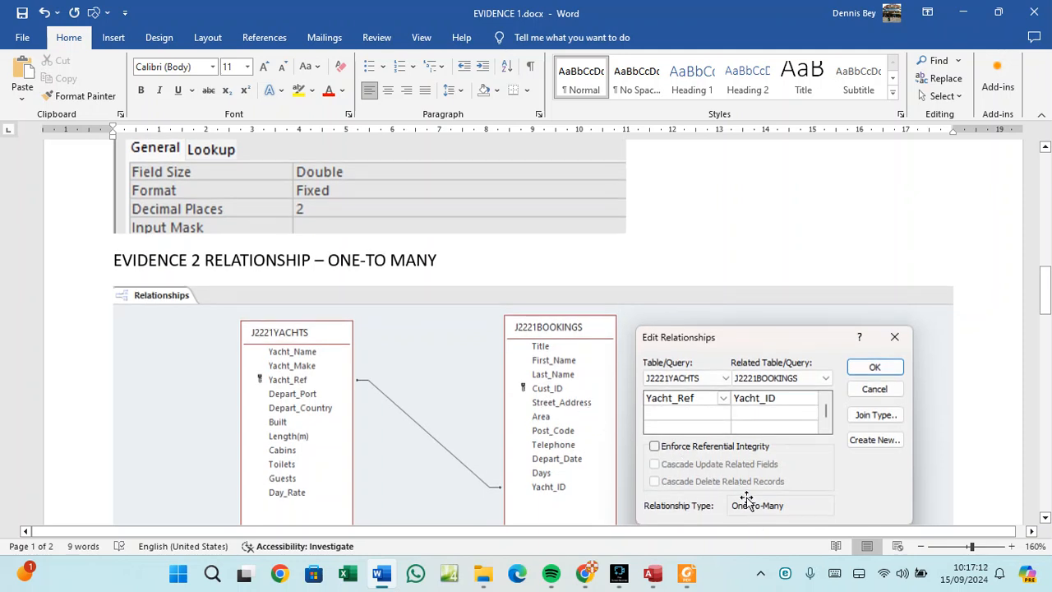
scroll(754, 503, down, 10)
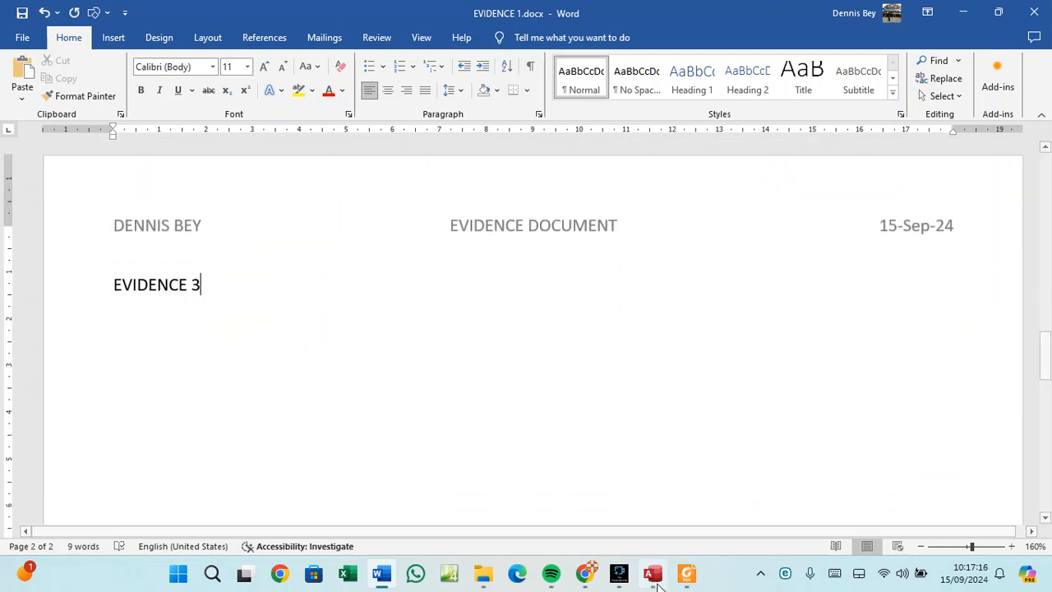
click(686, 575)
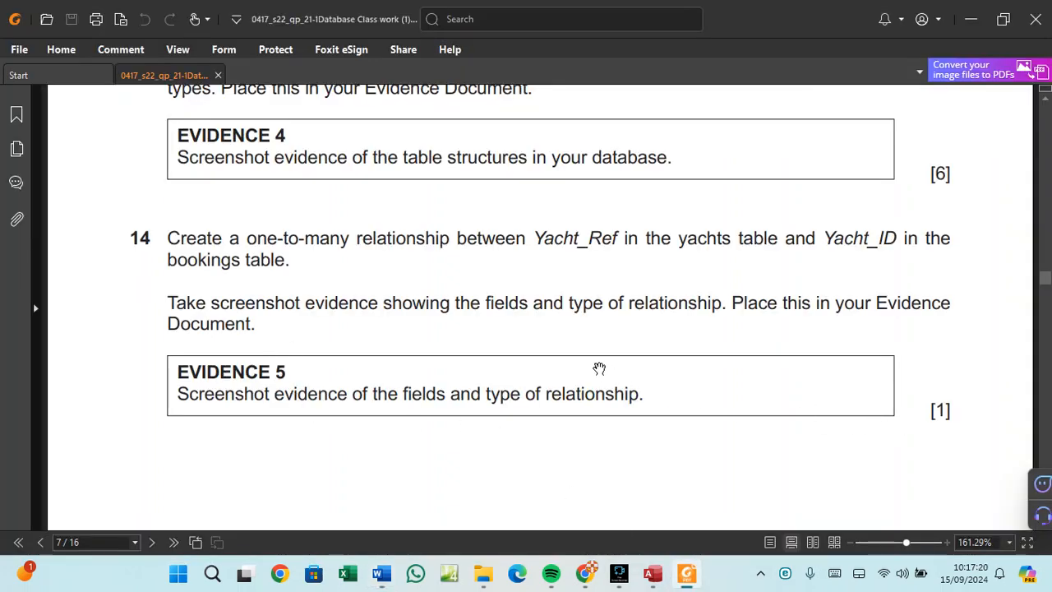
Read question 15's new bookings-record task on page 8 of the exam paper.
scroll(592, 367, down, 5)
scroll(589, 367, down, 10)
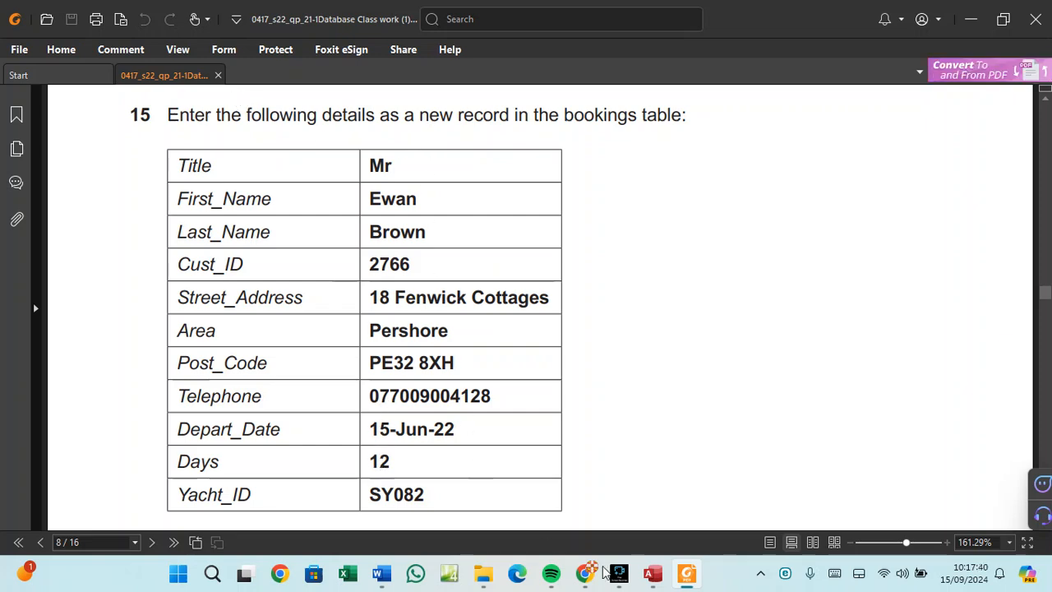
click(652, 578)
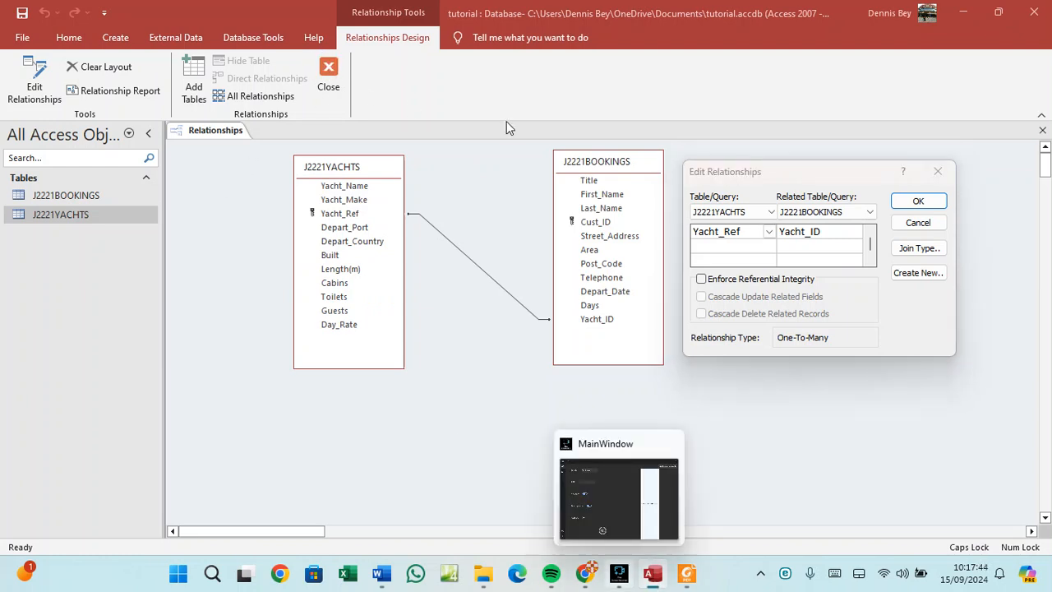
Confirm the one-to-many relationship and save the Relationships layout on closing.
click(914, 203)
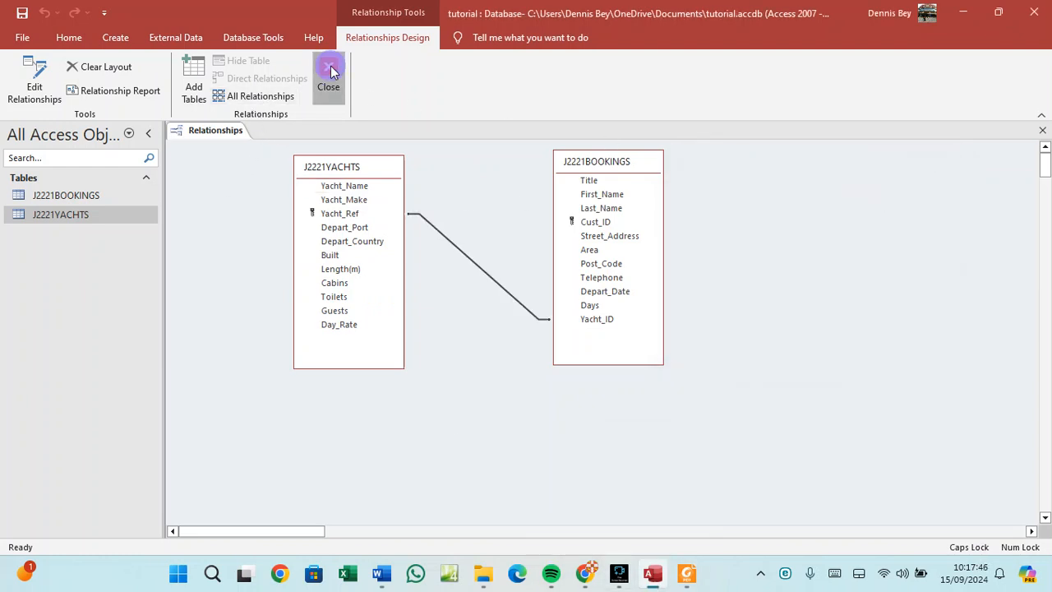
click(330, 71)
click(466, 327)
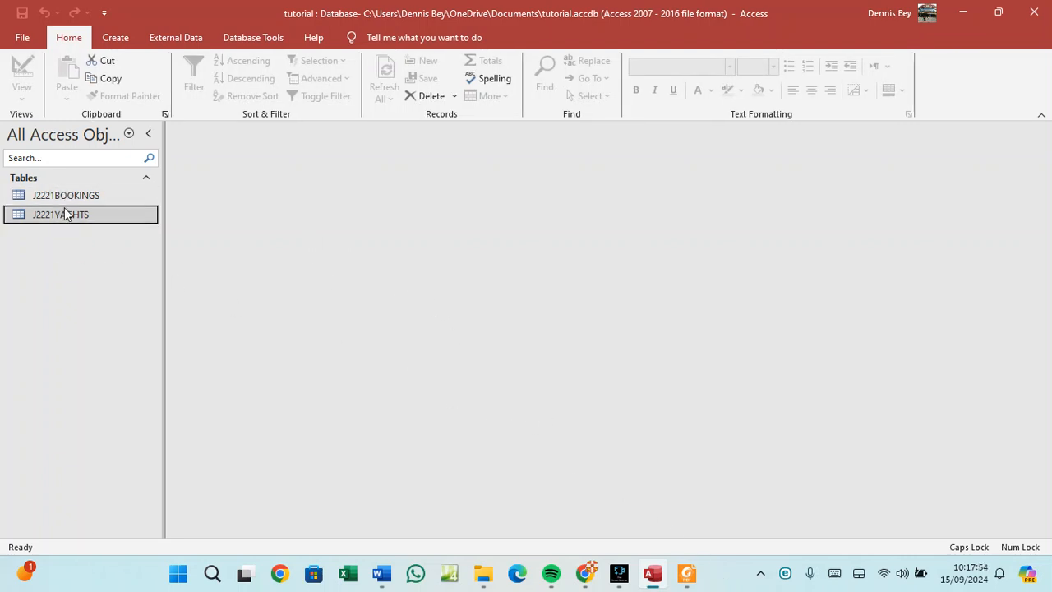
Highlight 'bookings table' in question 15, then open the J2221BOOKINGS datasheet.
click(687, 573)
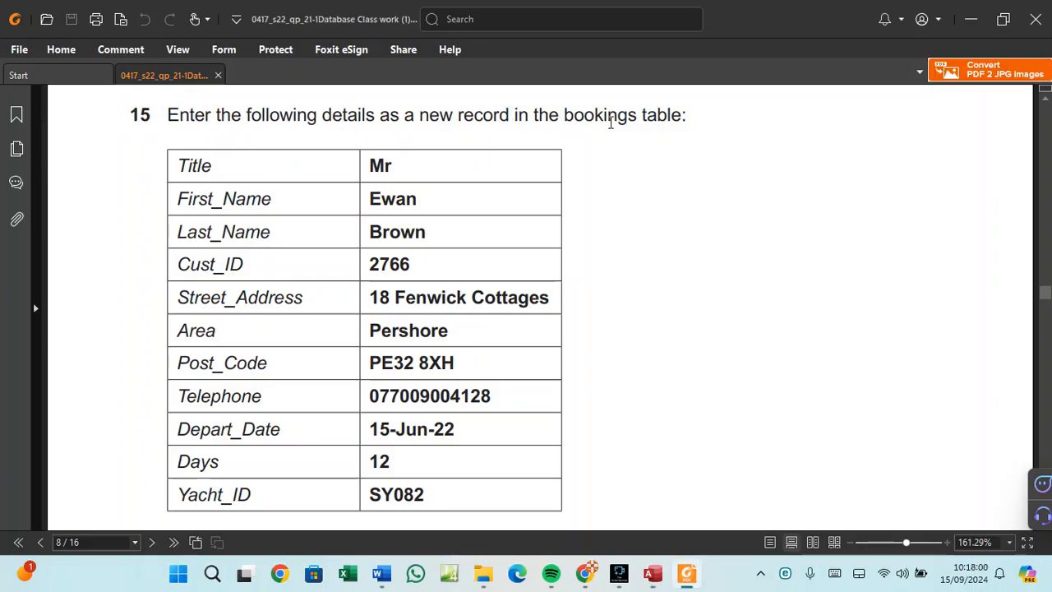
drag(564, 115, 682, 121)
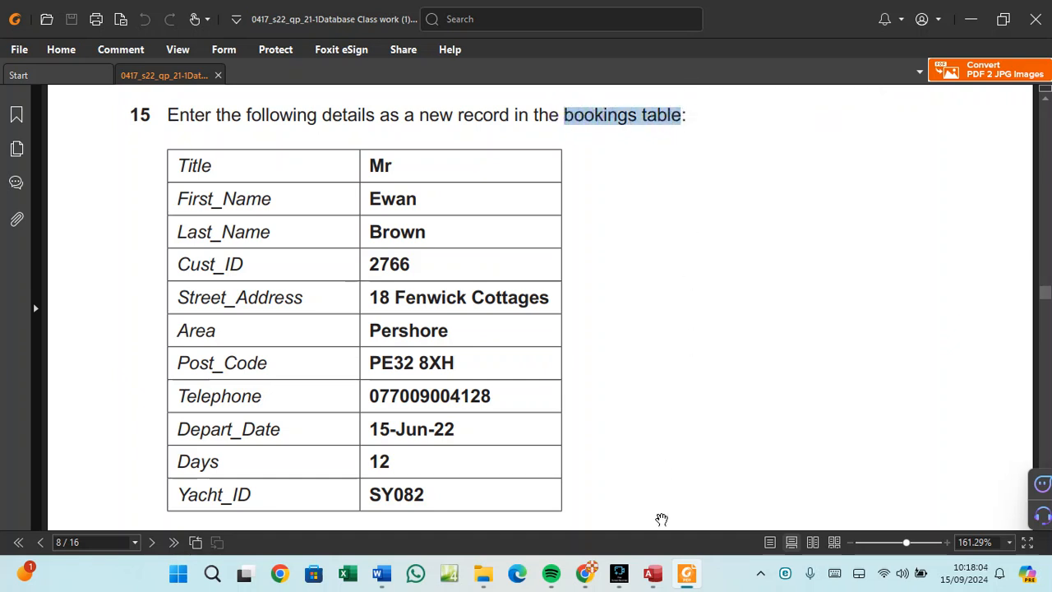
click(653, 573)
double_click(46, 196)
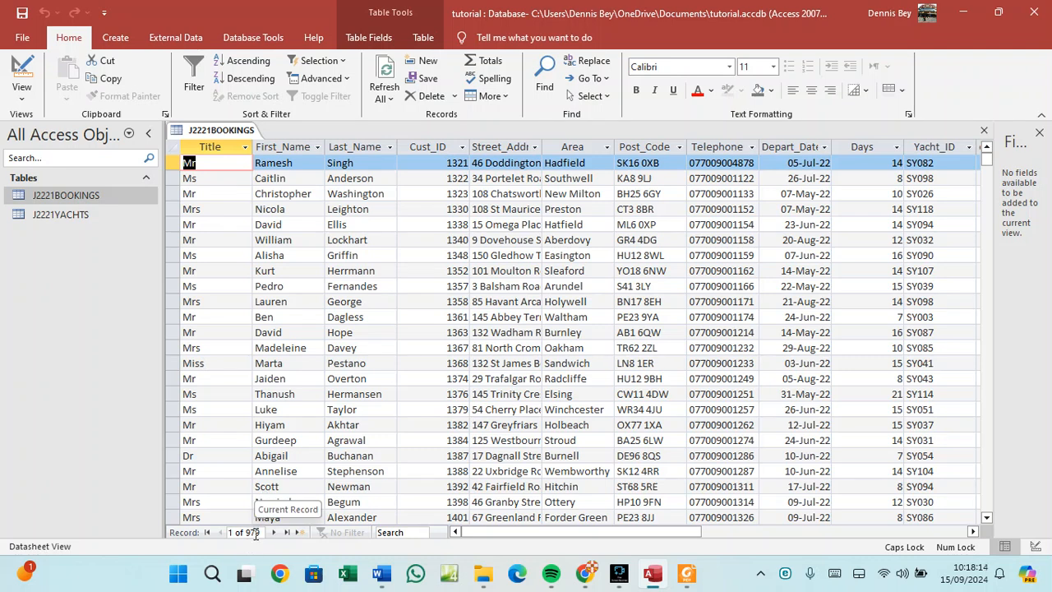
Start new record 980 and enter the customer's title, first name and last name from the paper.
click(300, 533)
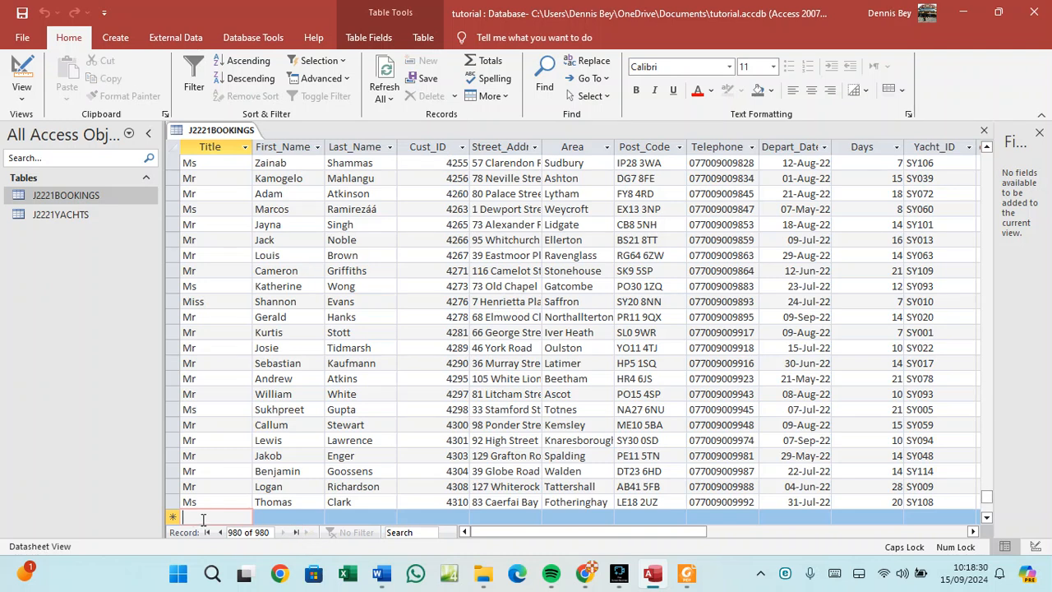
click(655, 575)
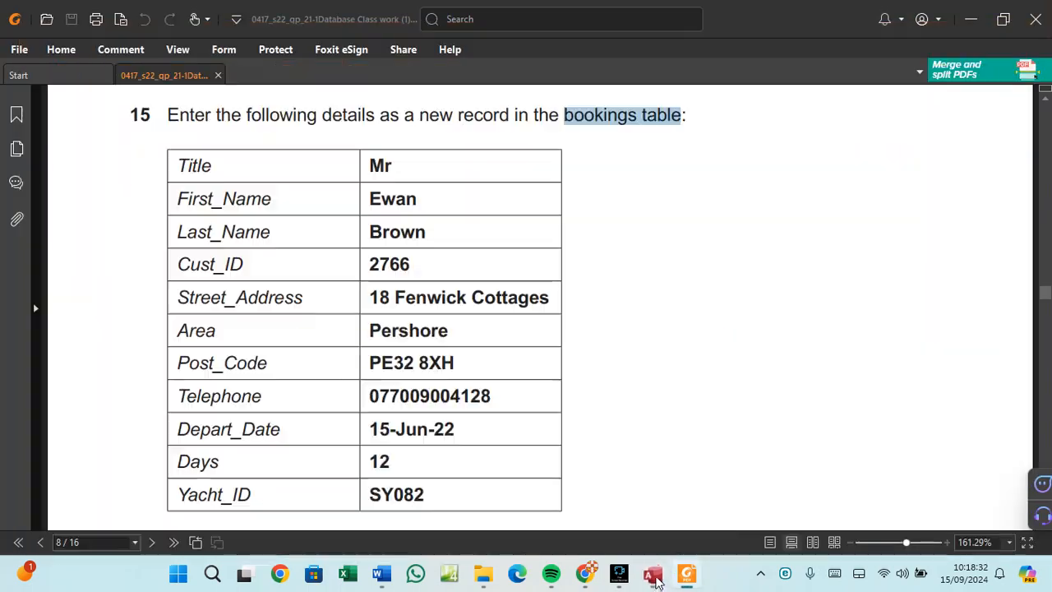
click(655, 577)
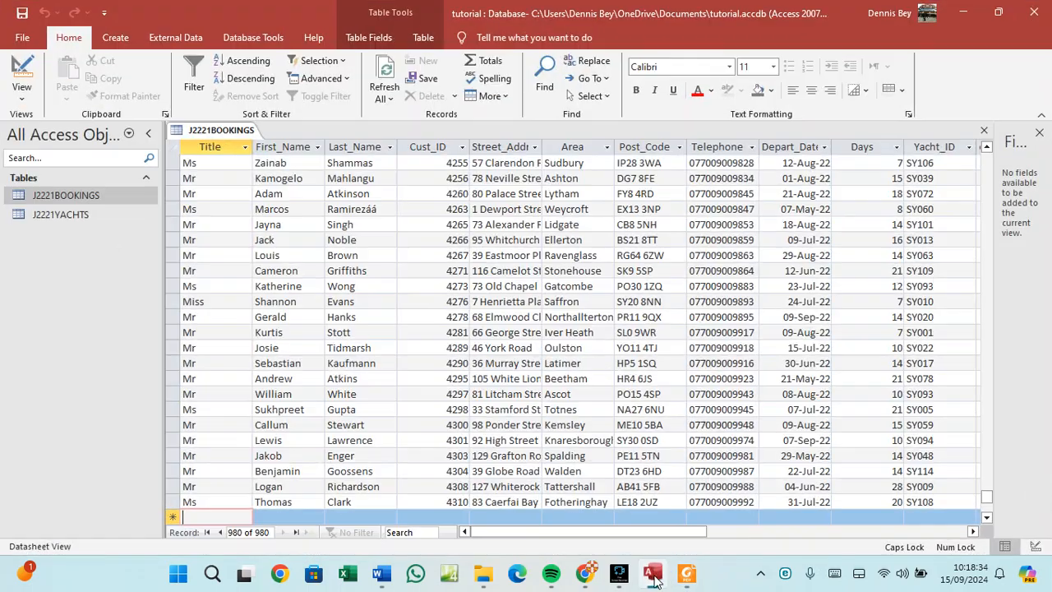
text(m)
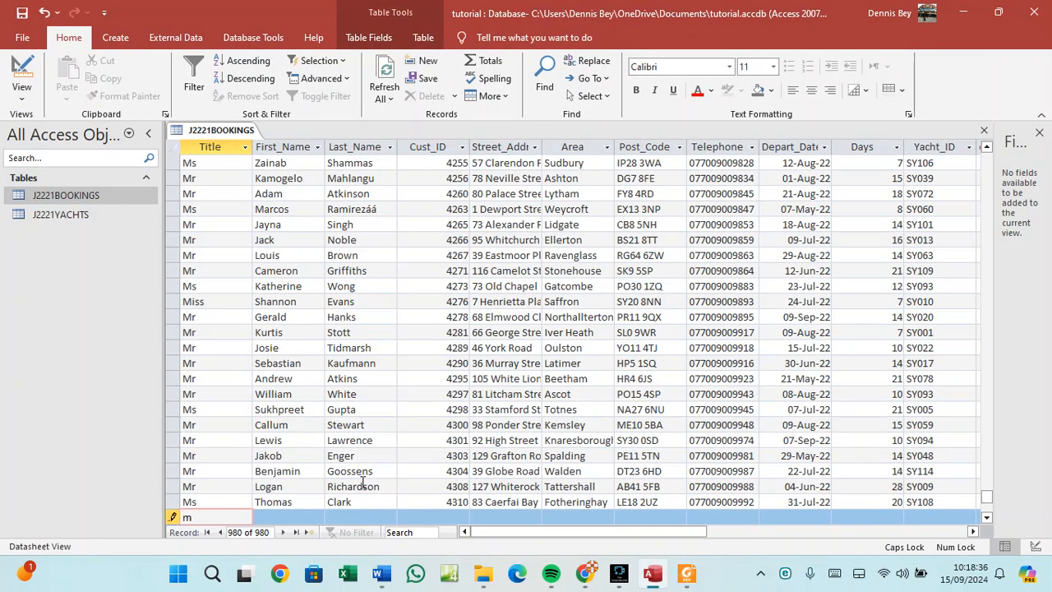
key(BackSpace)
key(BackSpace)
key(Caps_Lock)
key(Tab)
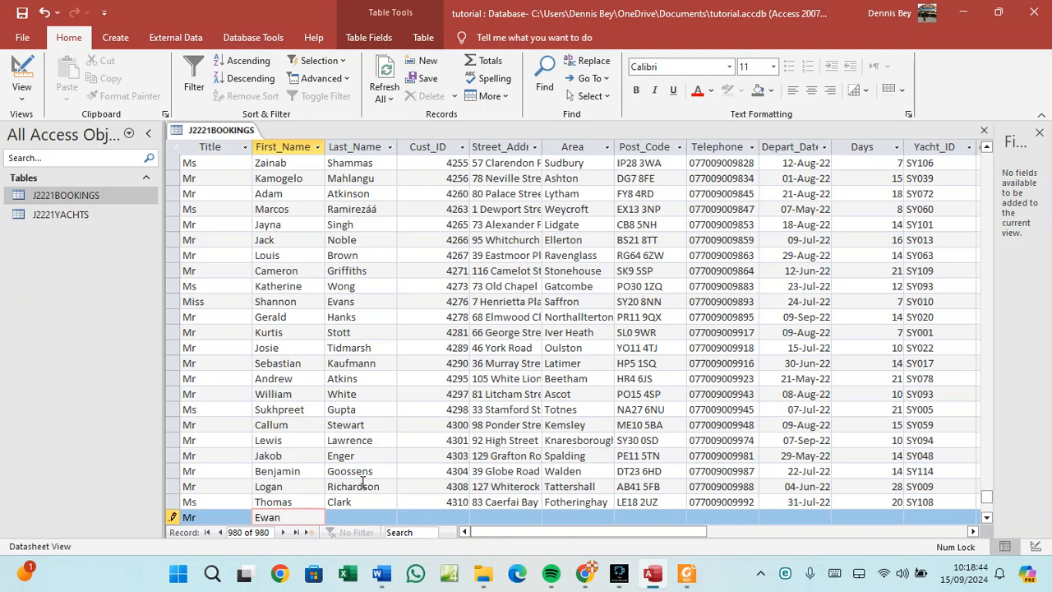
key(Tab)
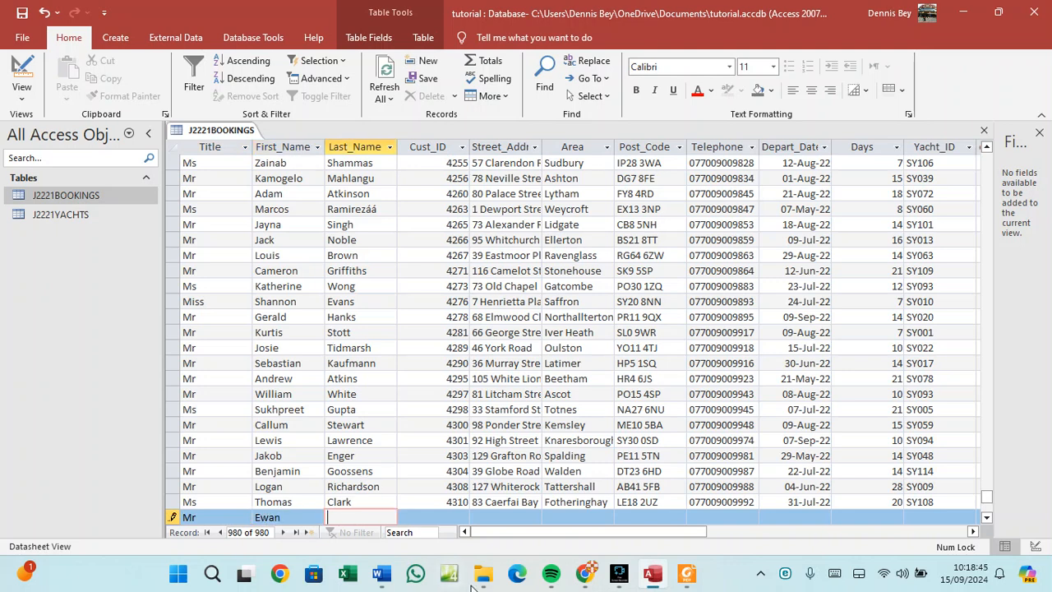
click(689, 576)
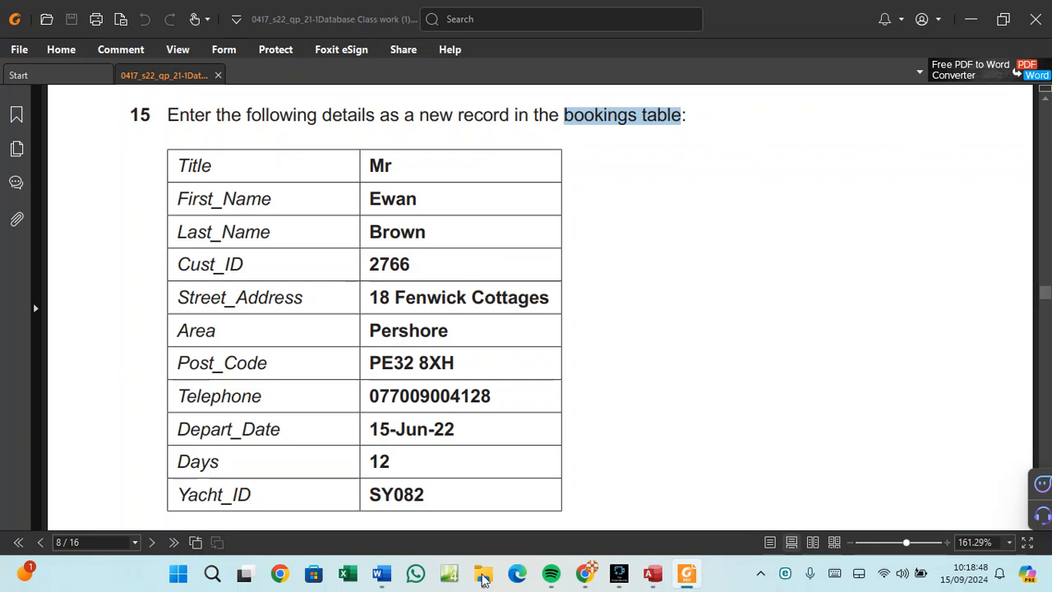
click(653, 581)
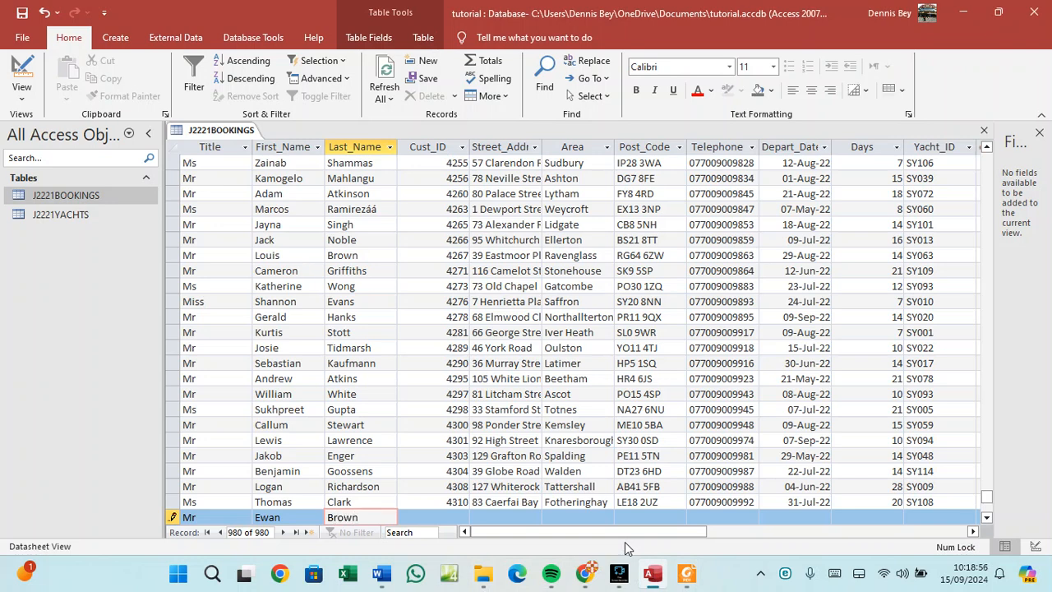
Move to Cust_ID and copy the customer ID from the exam paper.
key(Tab)
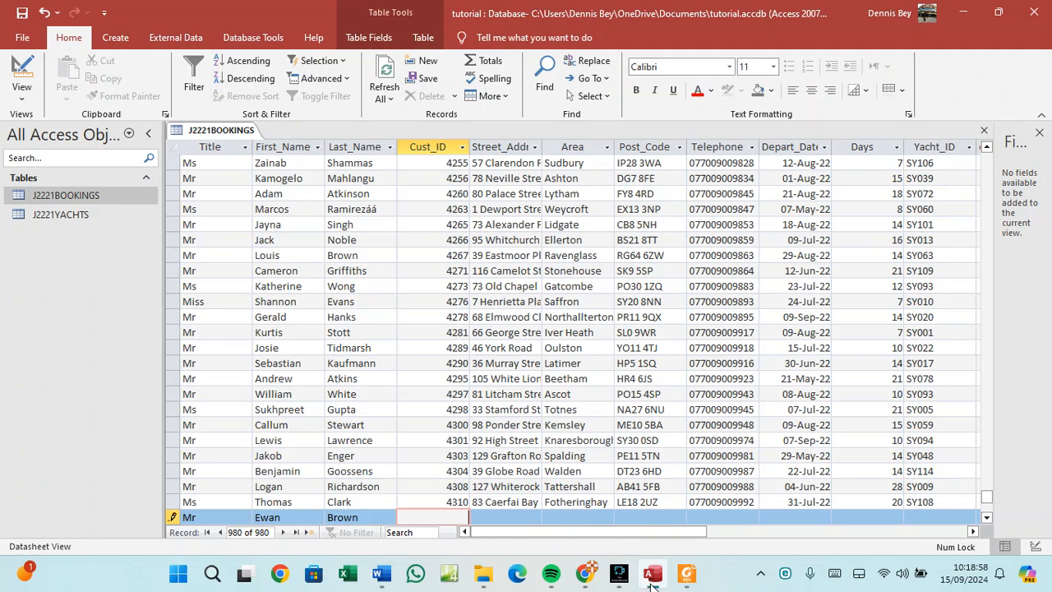
mouse_move(653, 586)
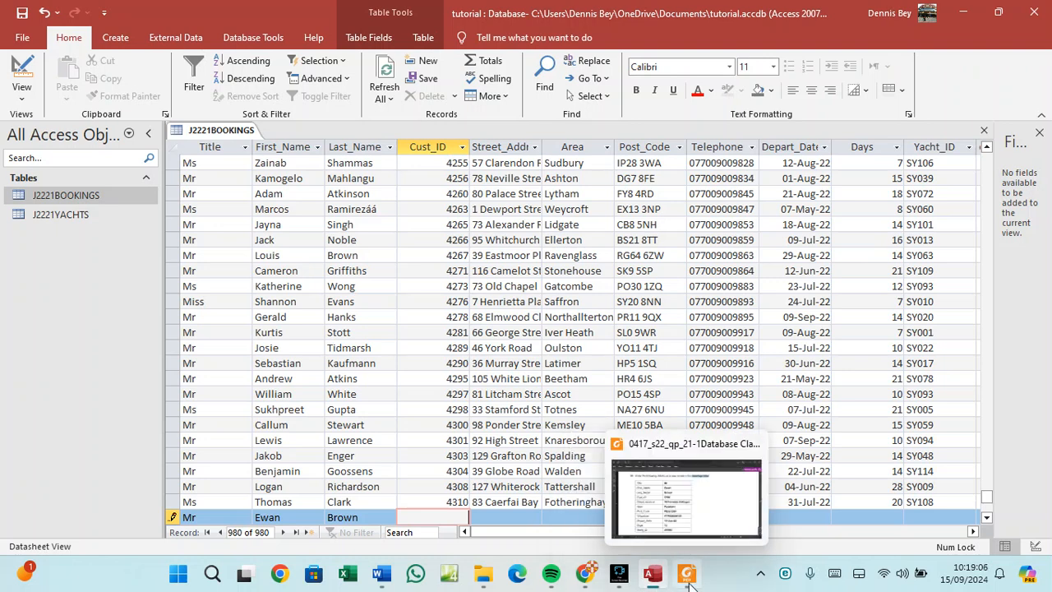
click(689, 580)
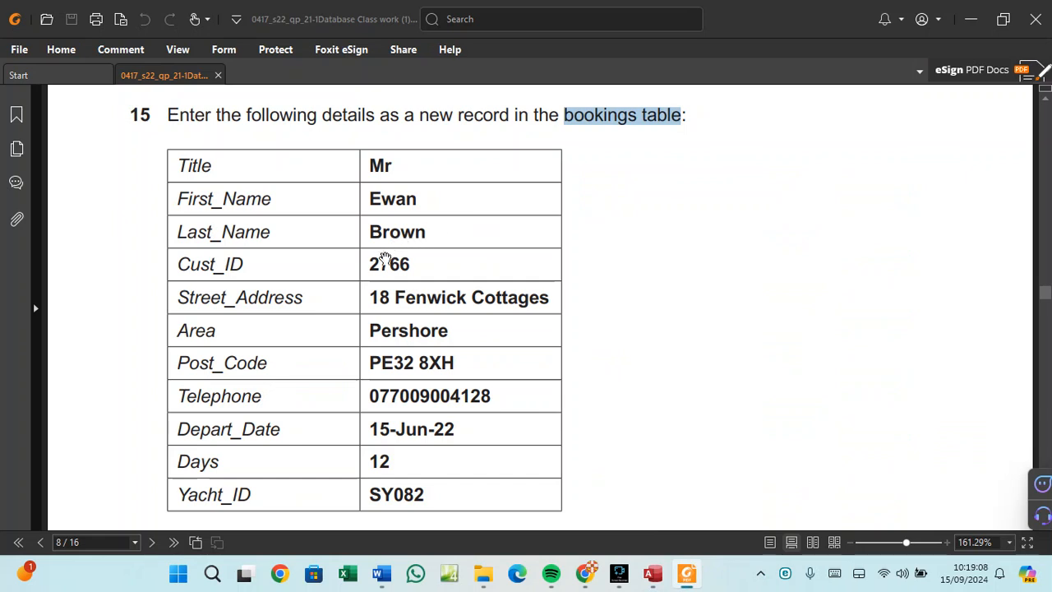
double_click(390, 263)
right_click(389, 263)
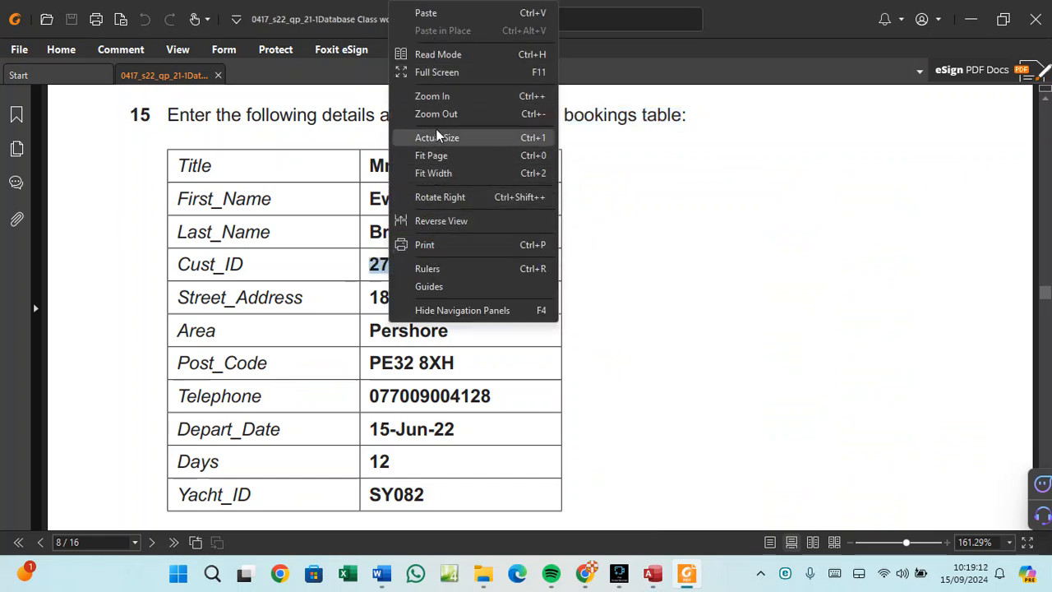
click(398, 338)
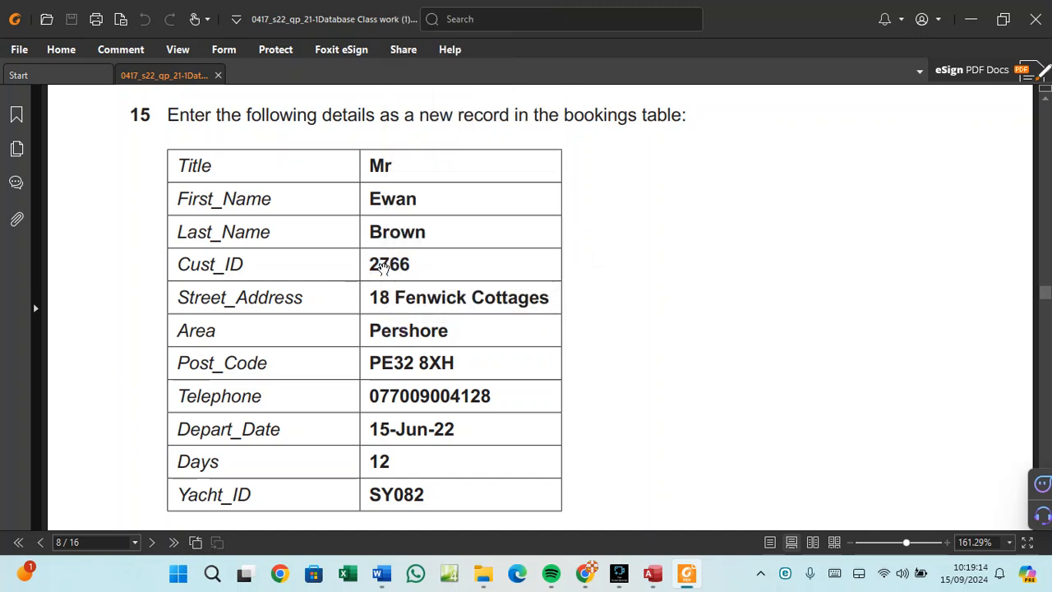
drag(410, 265, 362, 263)
right_click(410, 263)
click(419, 272)
click(646, 577)
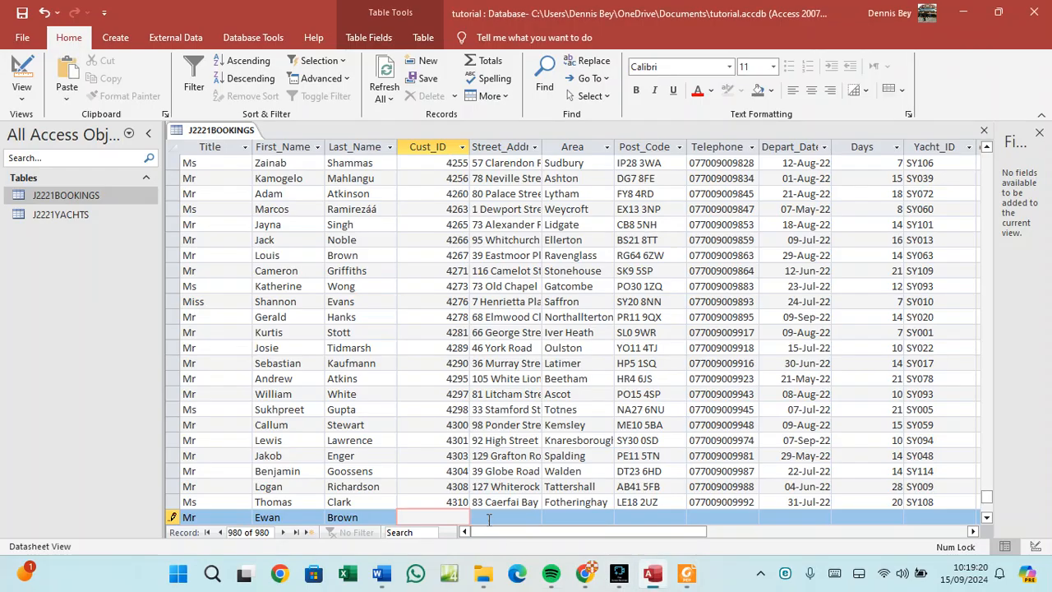
Paste the customer ID into Cust_ID and the paper's street address into Street_Address.
key(ctrl+v)
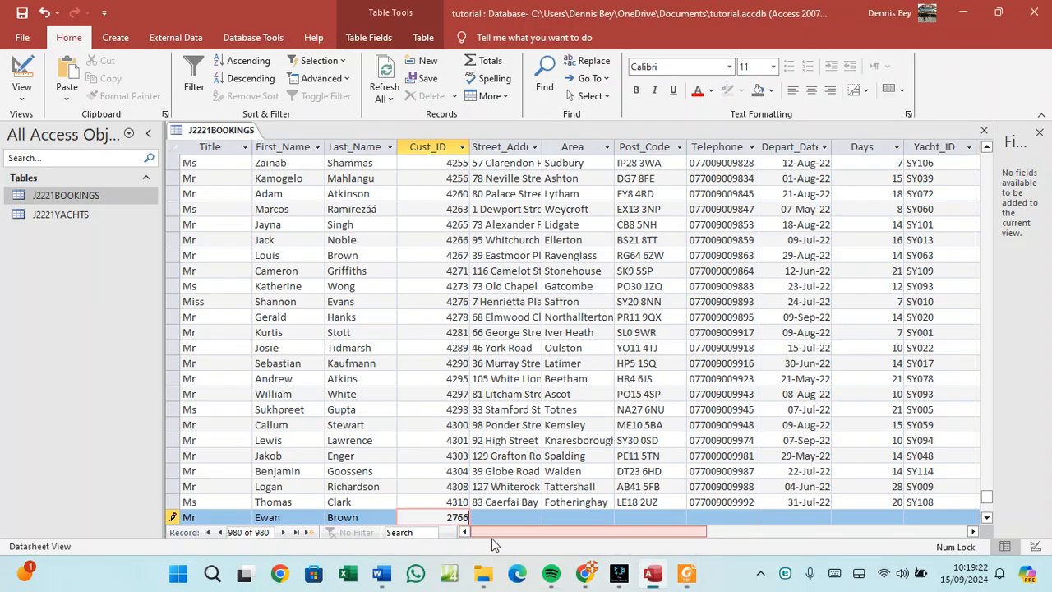
click(687, 573)
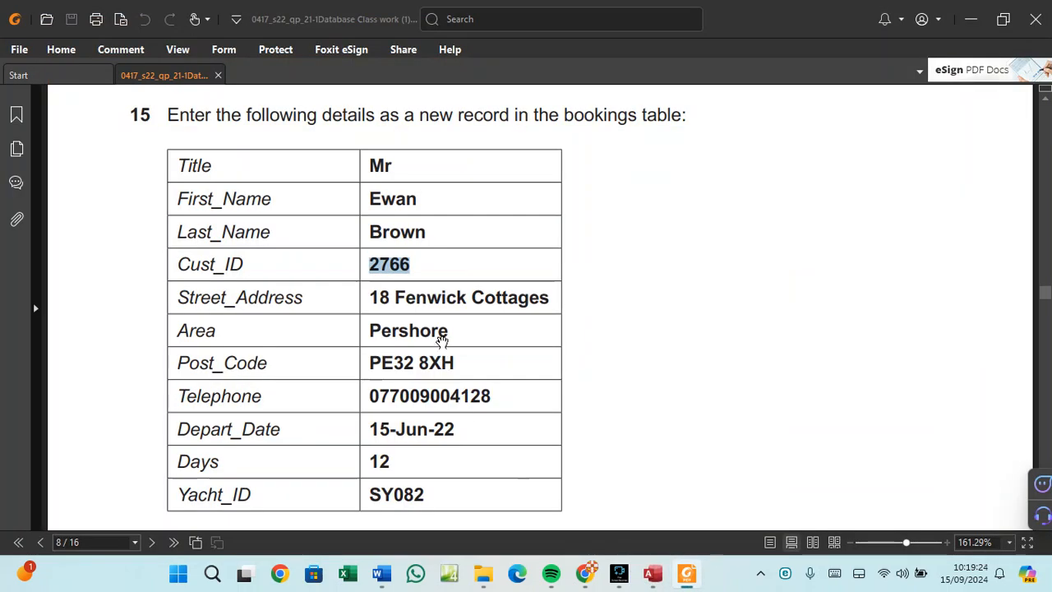
click(464, 298)
drag(546, 301, 376, 300)
right_click(375, 300)
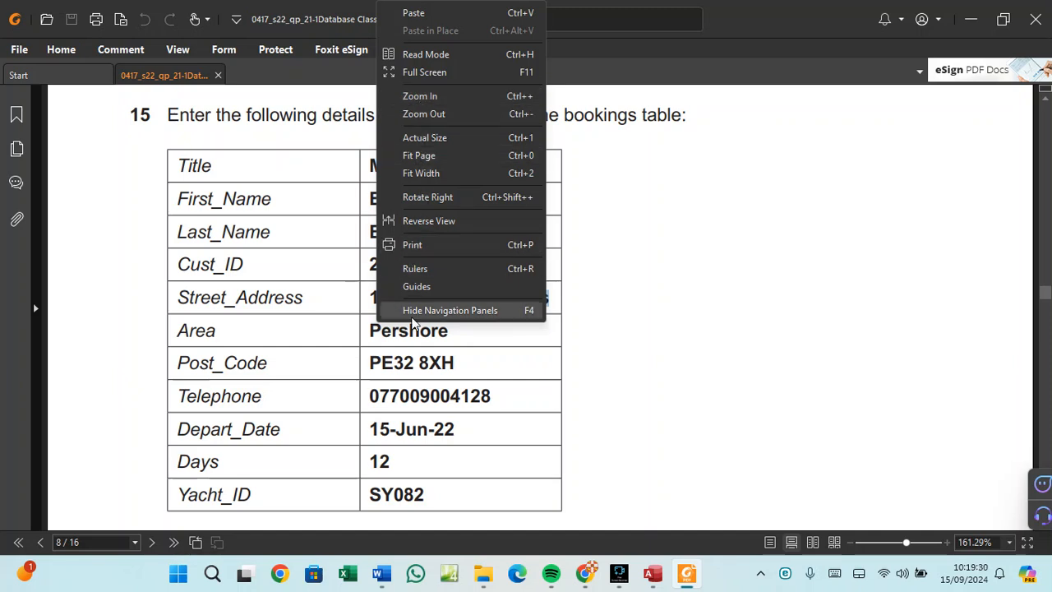
click(403, 360)
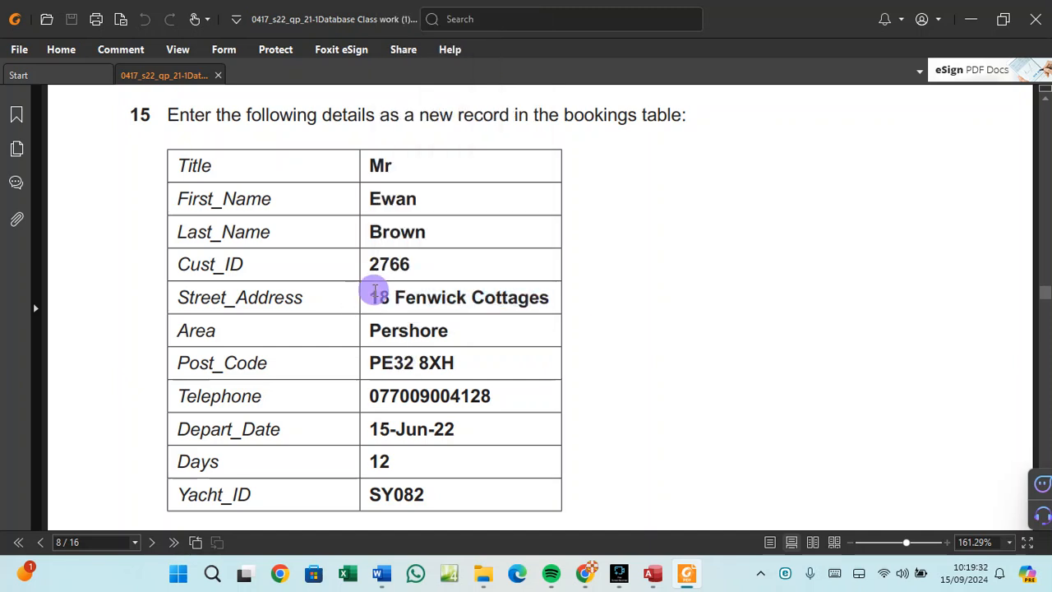
drag(370, 297, 549, 301)
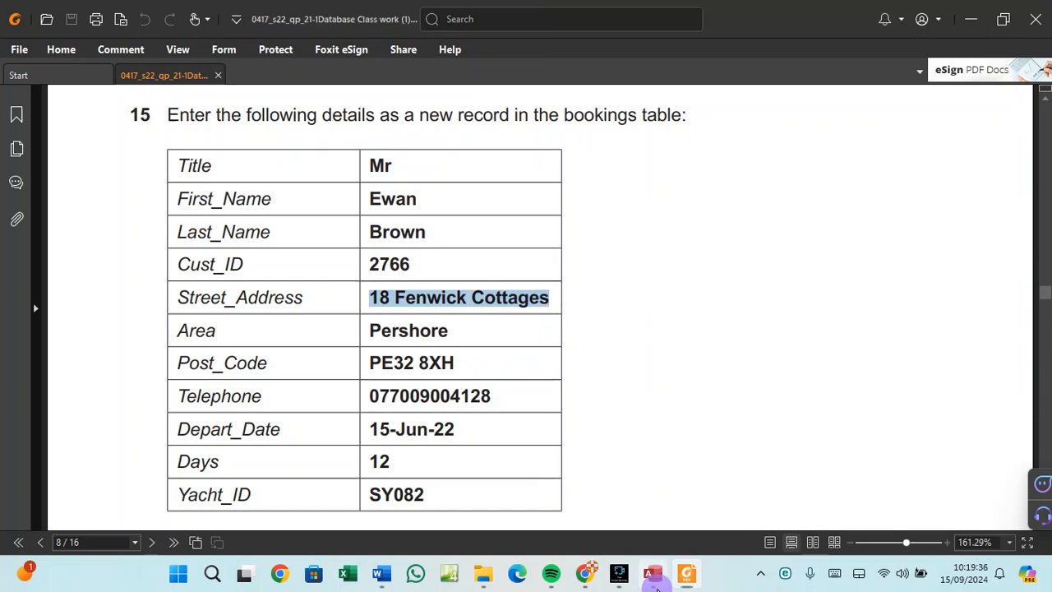
click(652, 572)
click(475, 517)
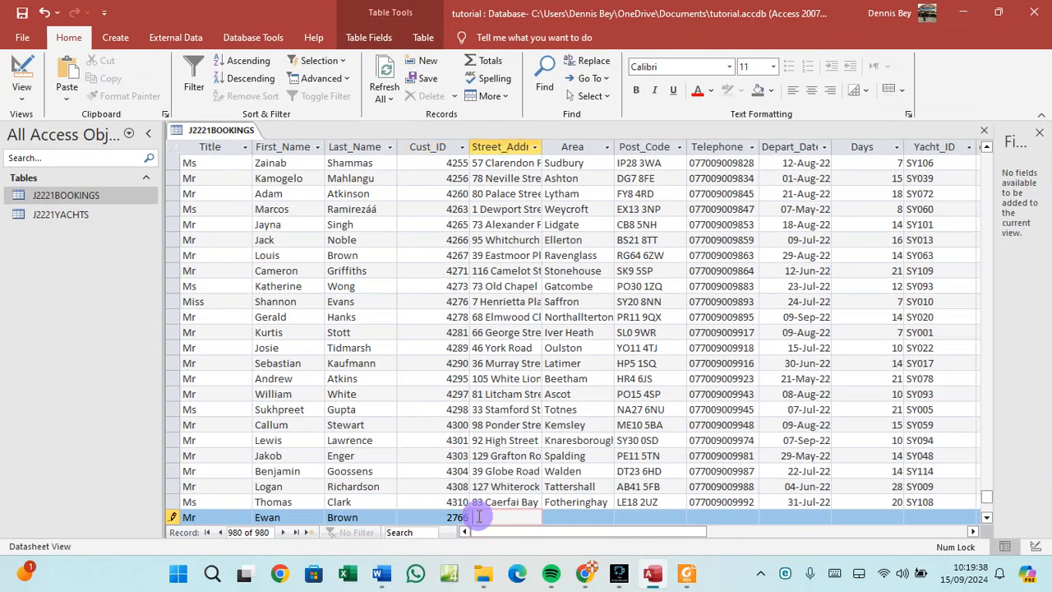
key(ctrl+v)
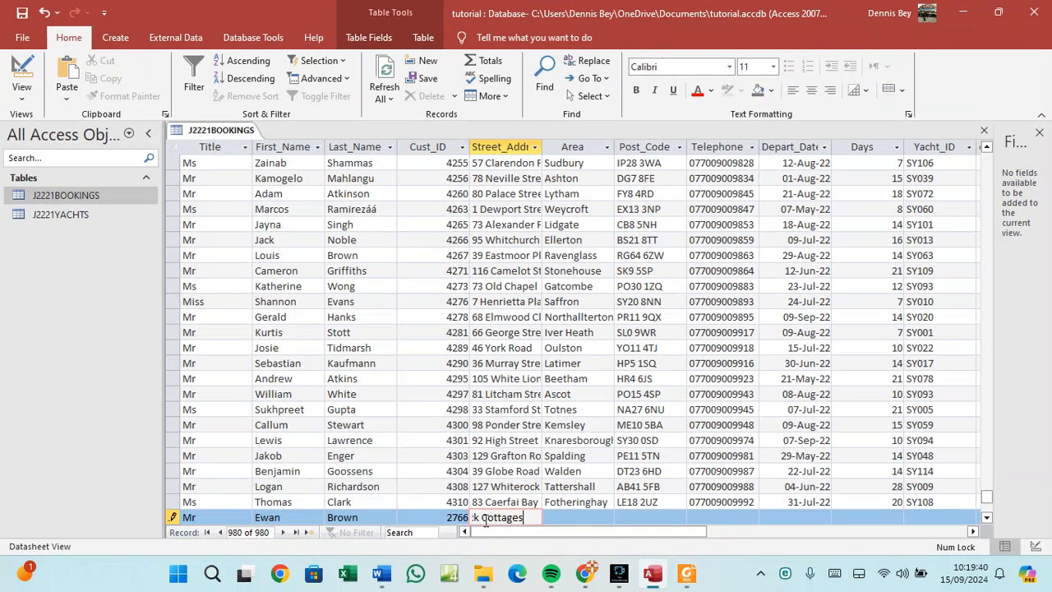
click(559, 513)
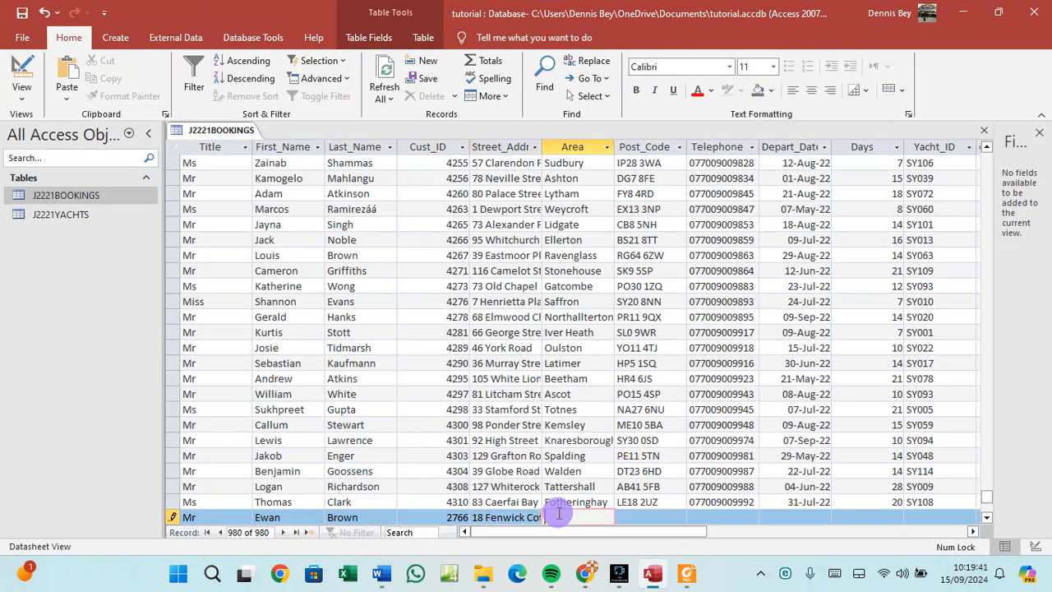
Copy the area from the paper into the new record's Area field.
click(690, 583)
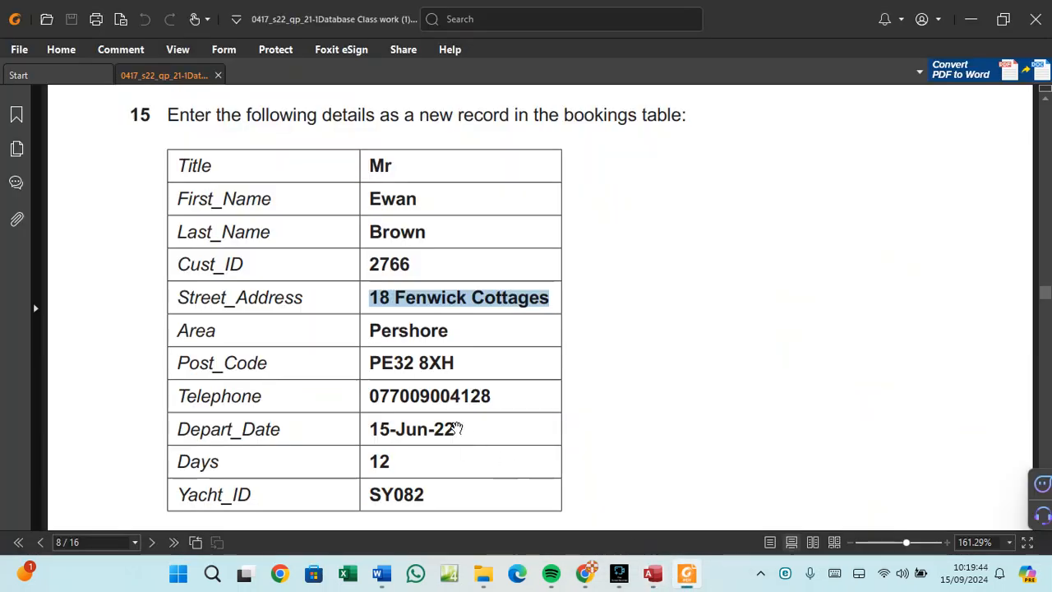
click(402, 327)
double_click(402, 327)
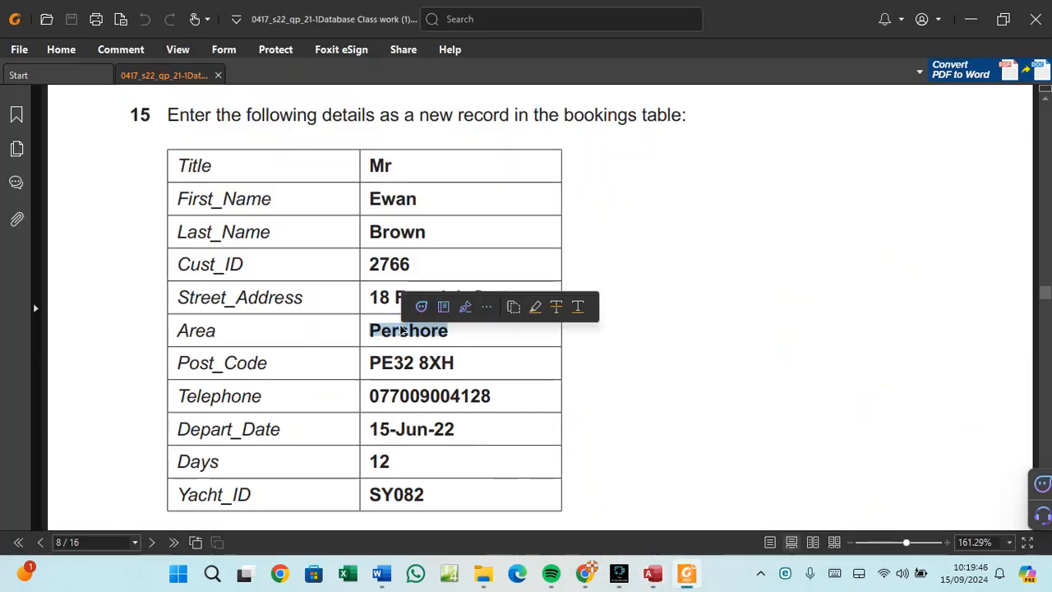
right_click(401, 329)
click(426, 339)
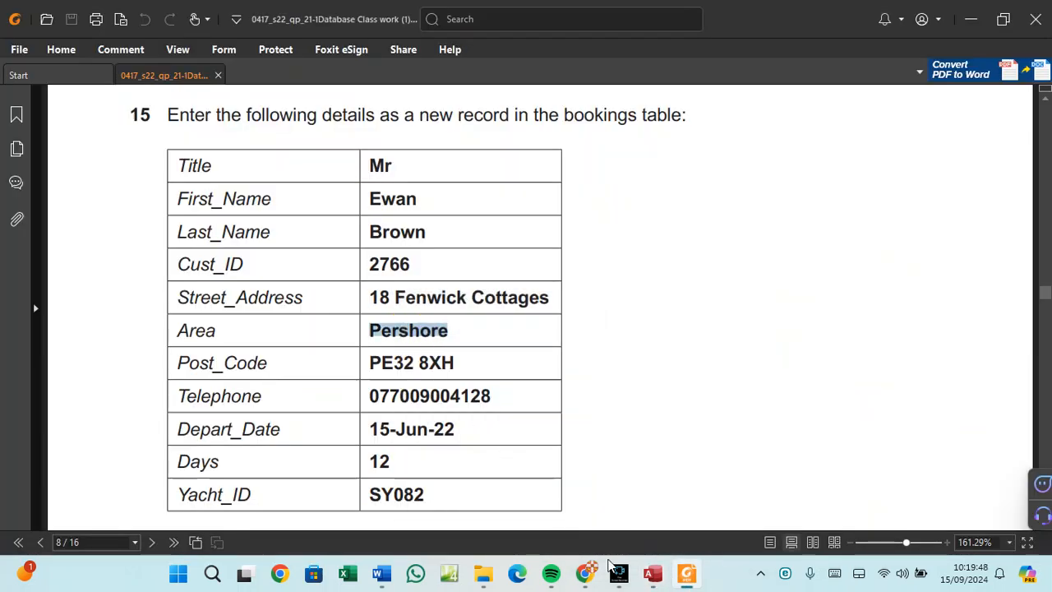
click(653, 574)
key(ctrl+v)
key(Tab)
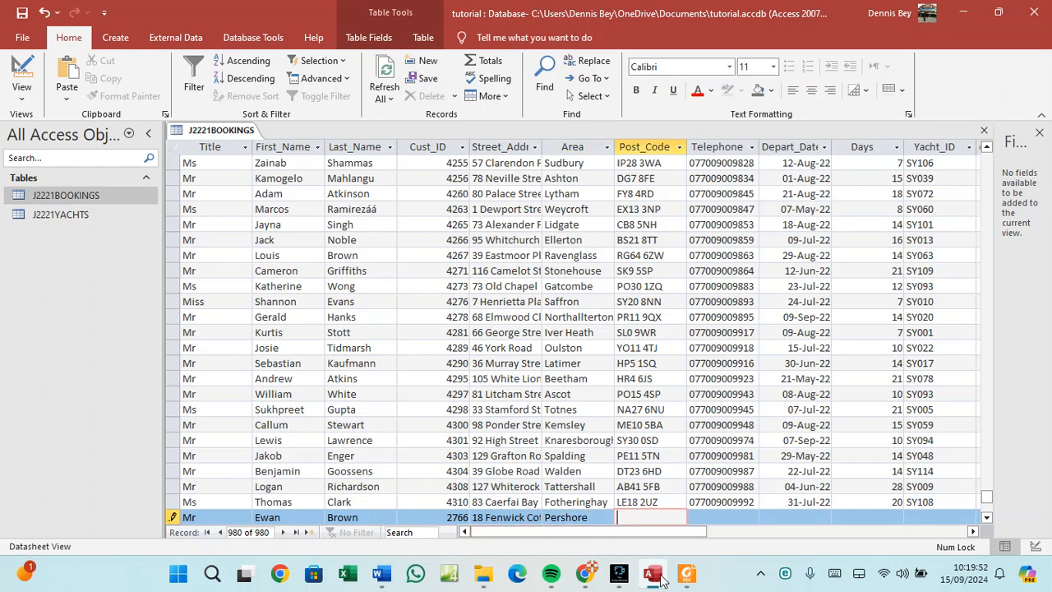
Copy the post code from the paper into the Post_Code field.
click(655, 574)
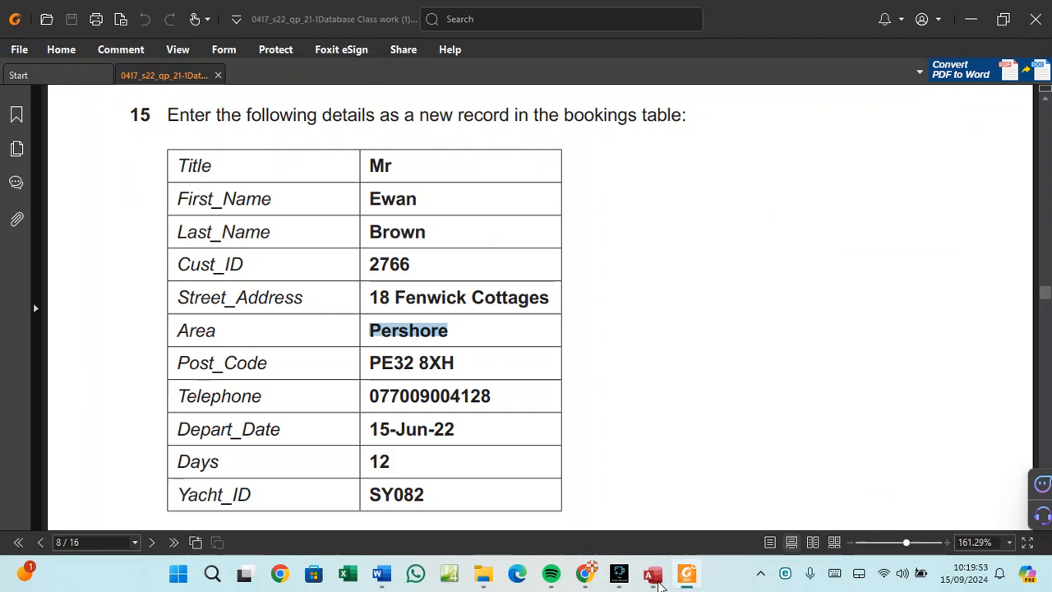
click(394, 361)
drag(456, 362, 375, 362)
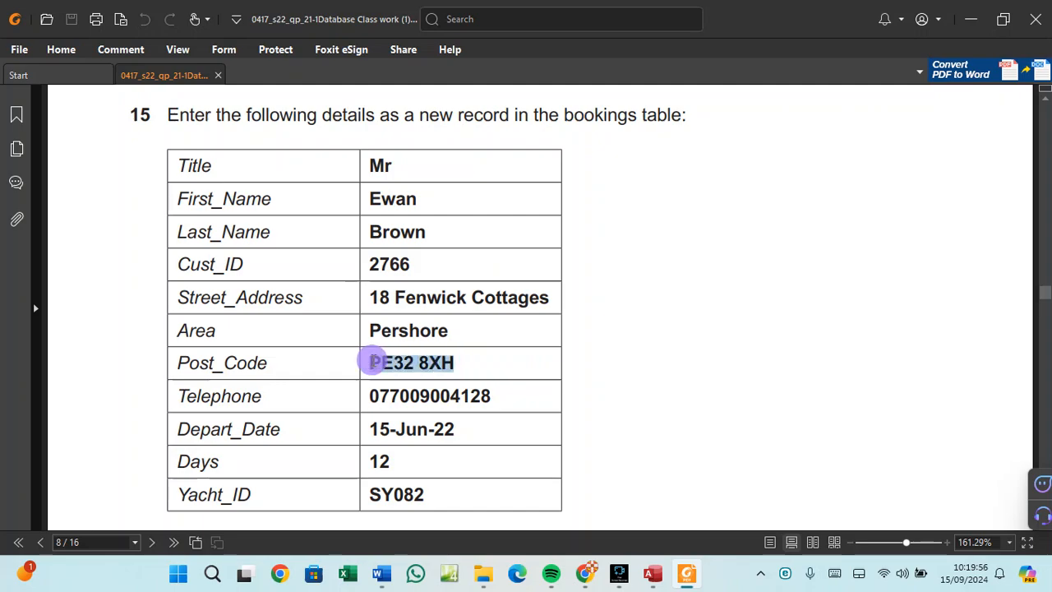
right_click(374, 363)
click(395, 368)
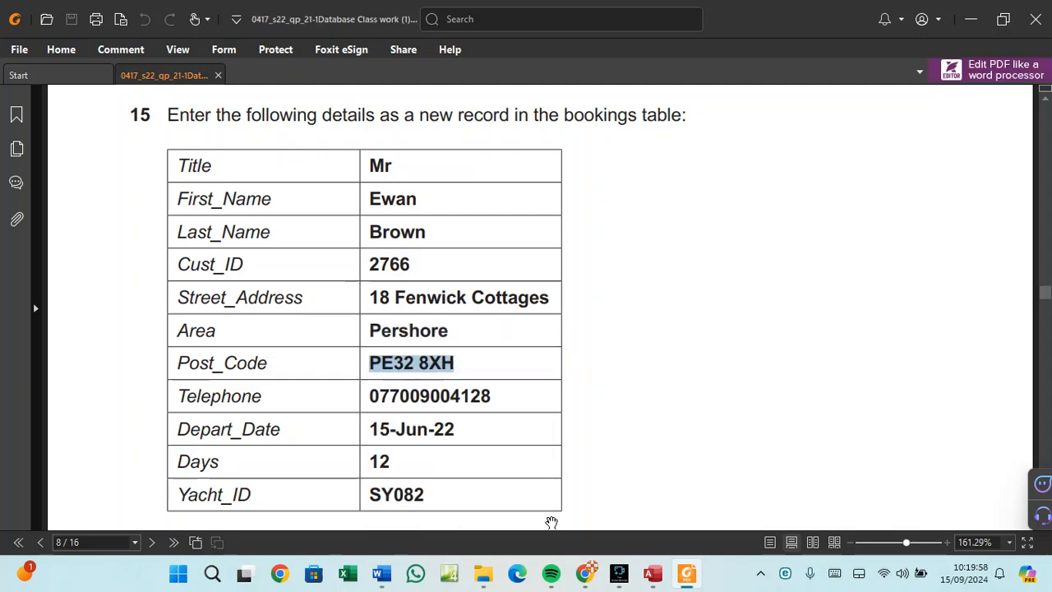
click(654, 574)
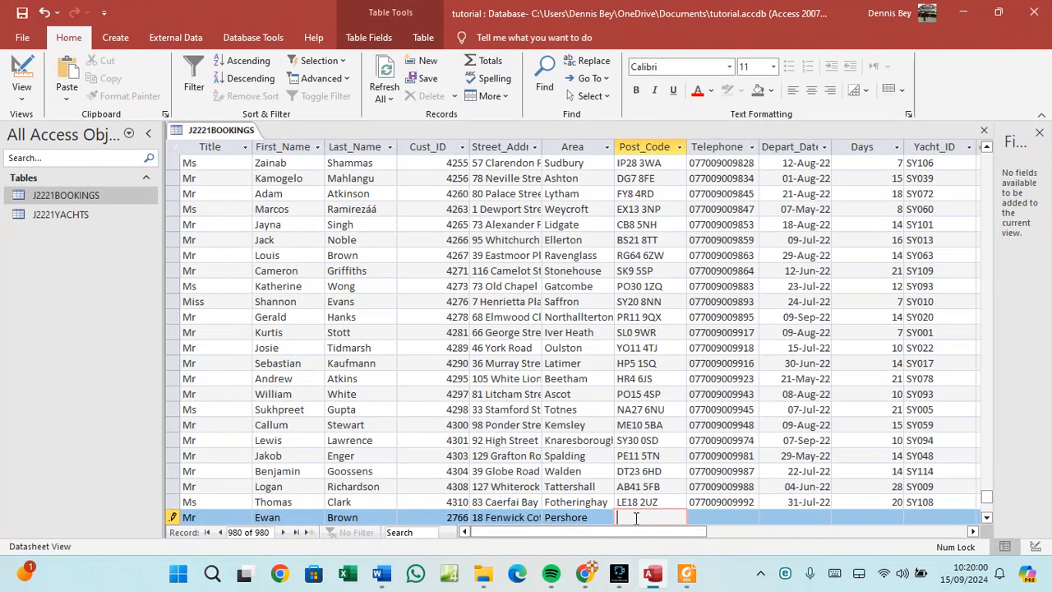
key(ctrl+v)
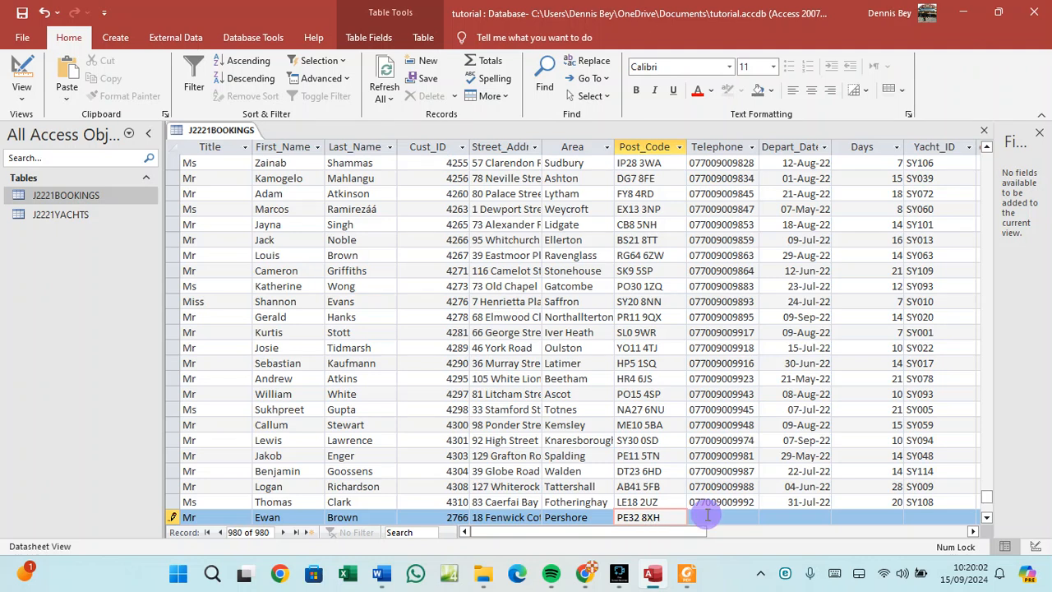
key(Tab)
Copy the telephone number from the paper into the Telephone field.
click(680, 573)
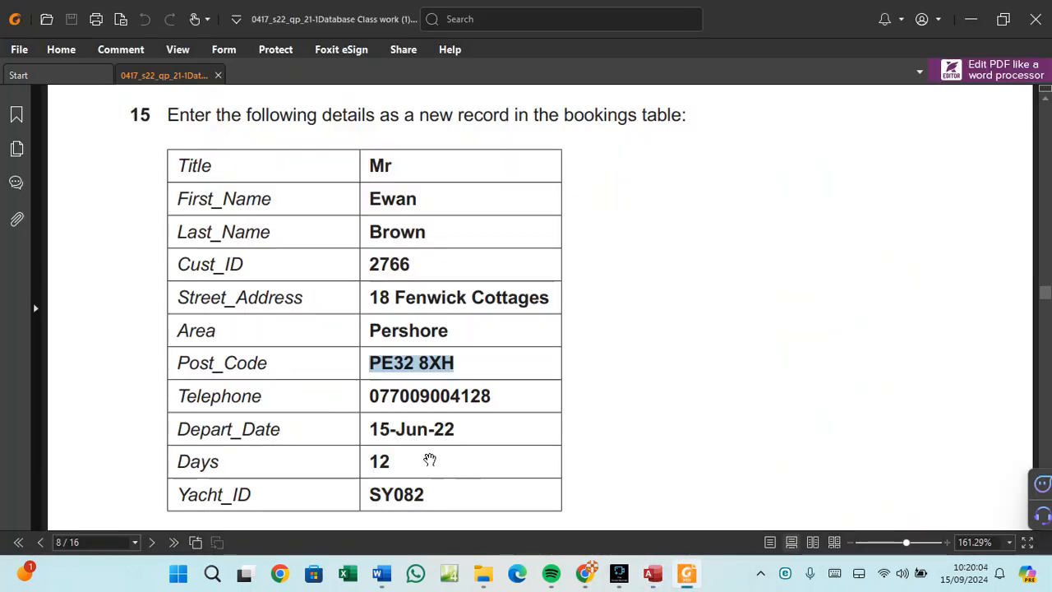
click(399, 398)
drag(485, 397, 366, 401)
right_click(381, 399)
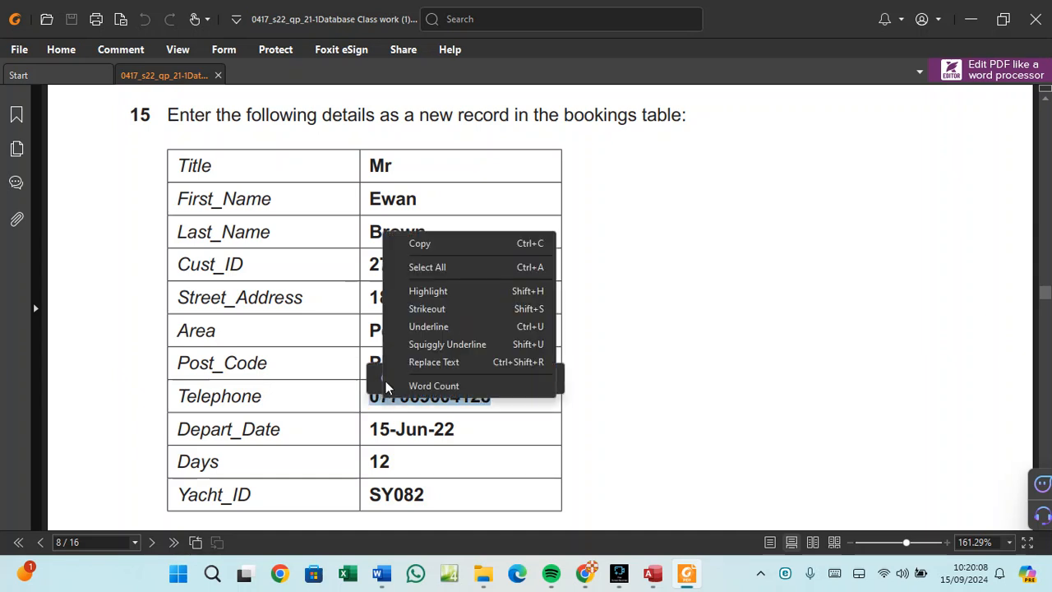
click(416, 244)
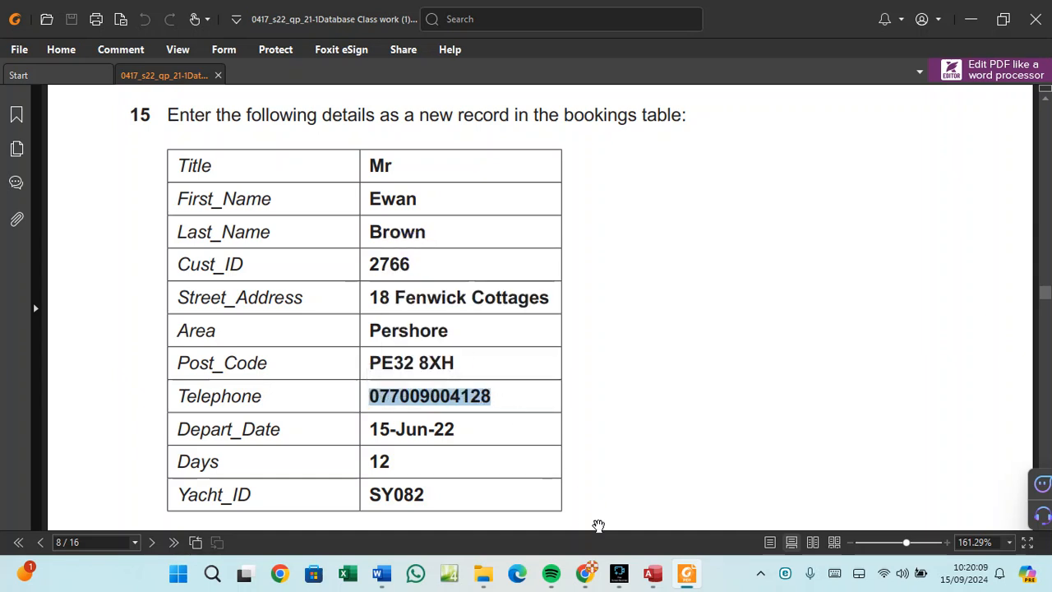
click(653, 573)
key(ctrl+v)
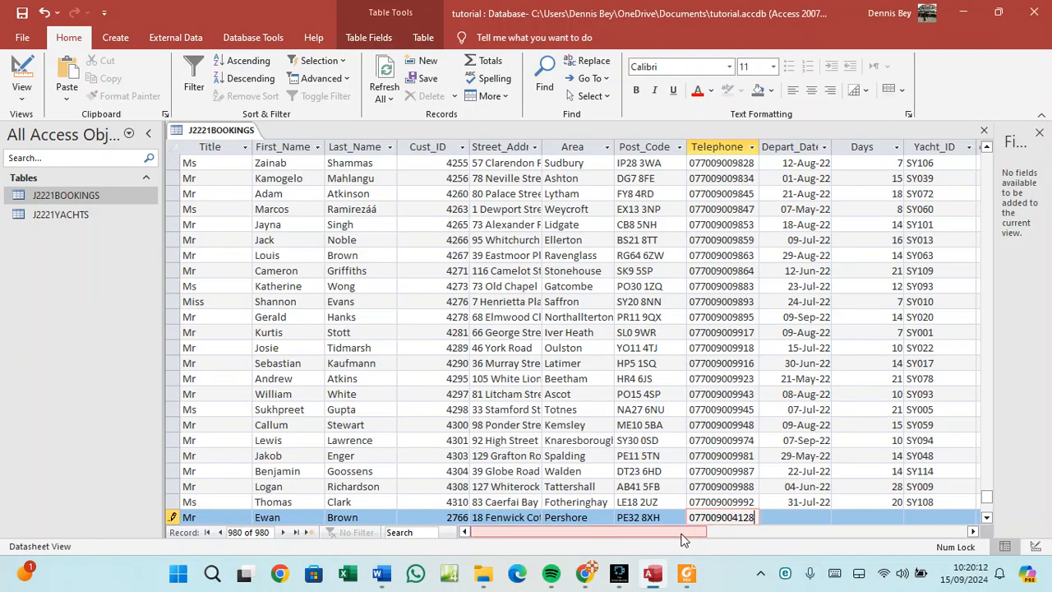
click(796, 516)
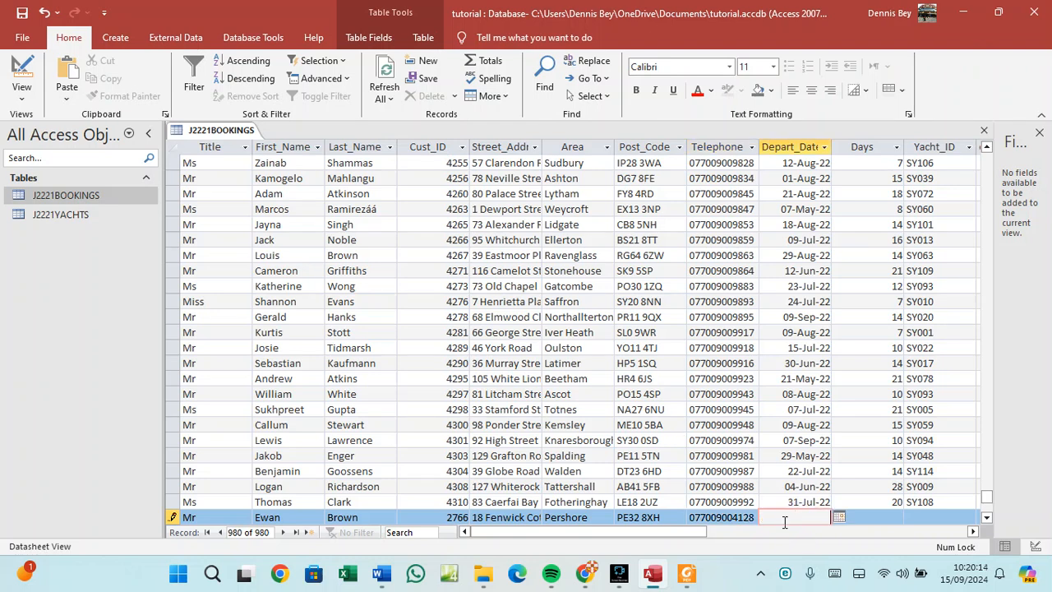
Enter Depart_Date 15-Jun-22 copied from the question paper.
click(687, 573)
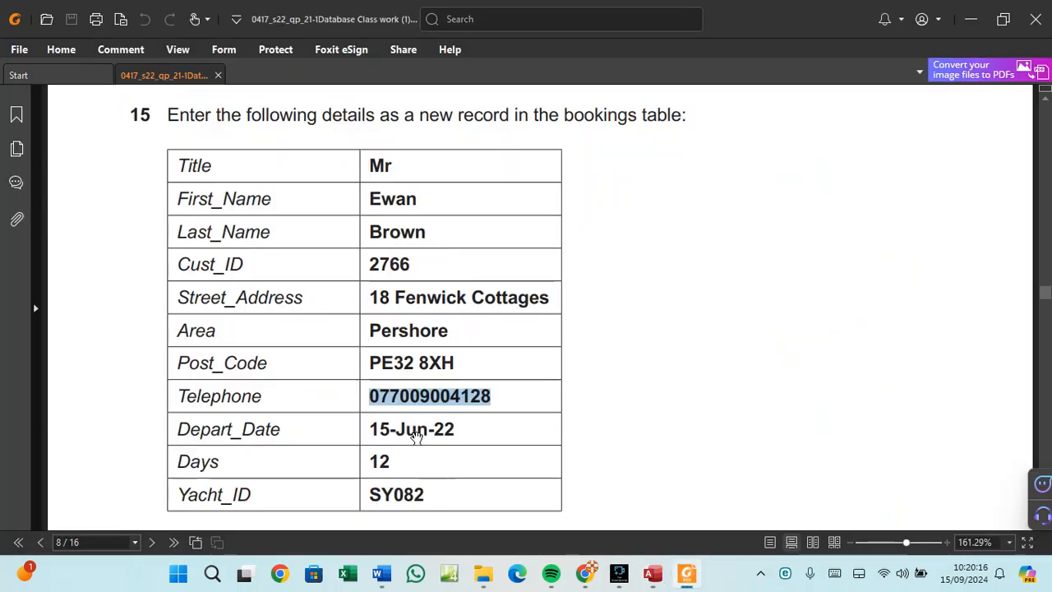
drag(451, 430, 384, 433)
right_click(384, 433)
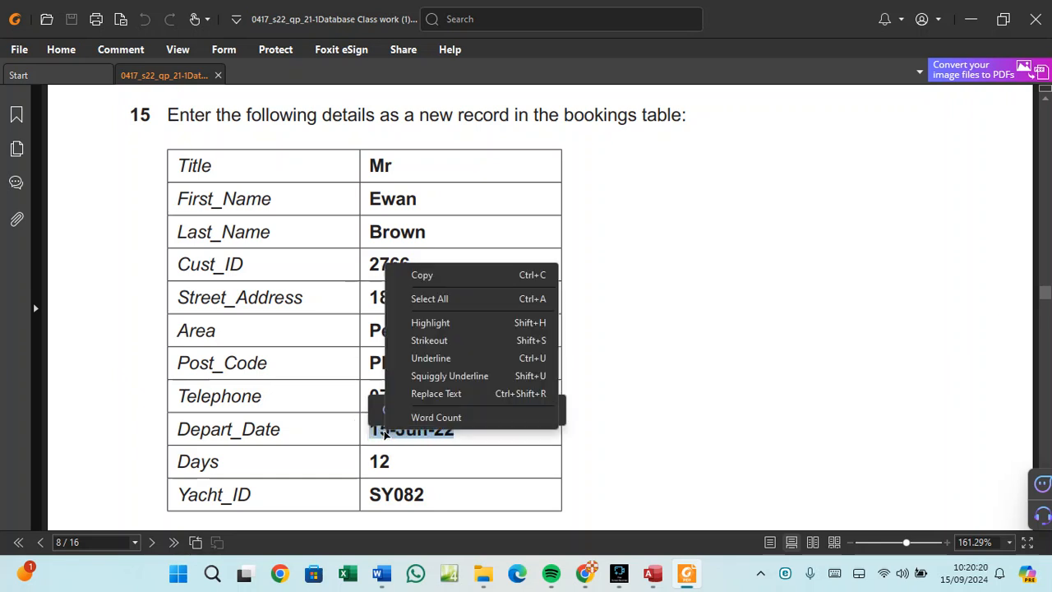
click(425, 281)
click(653, 573)
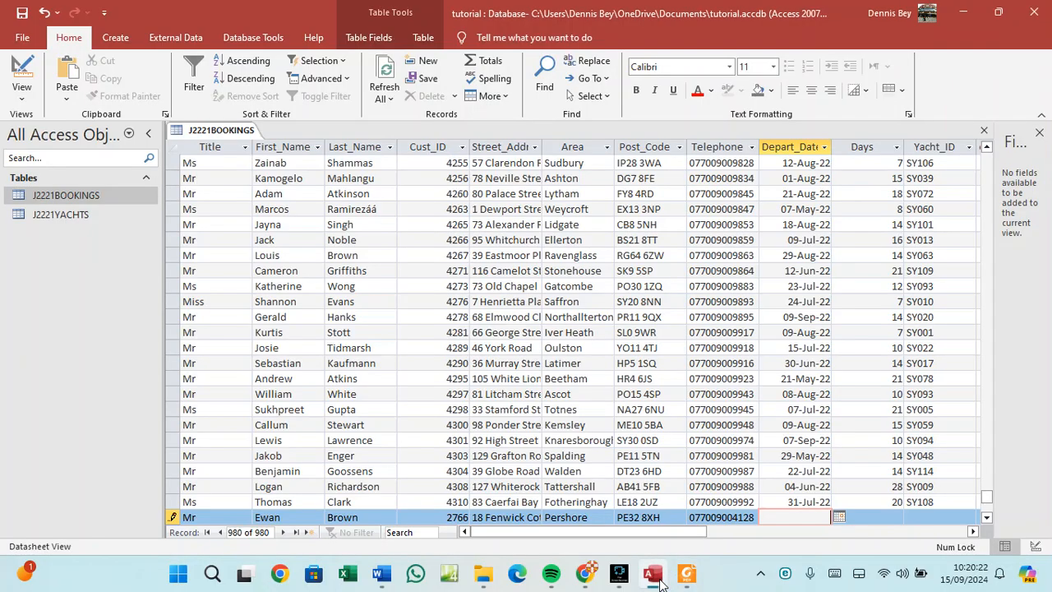
key(ctrl+v)
click(876, 516)
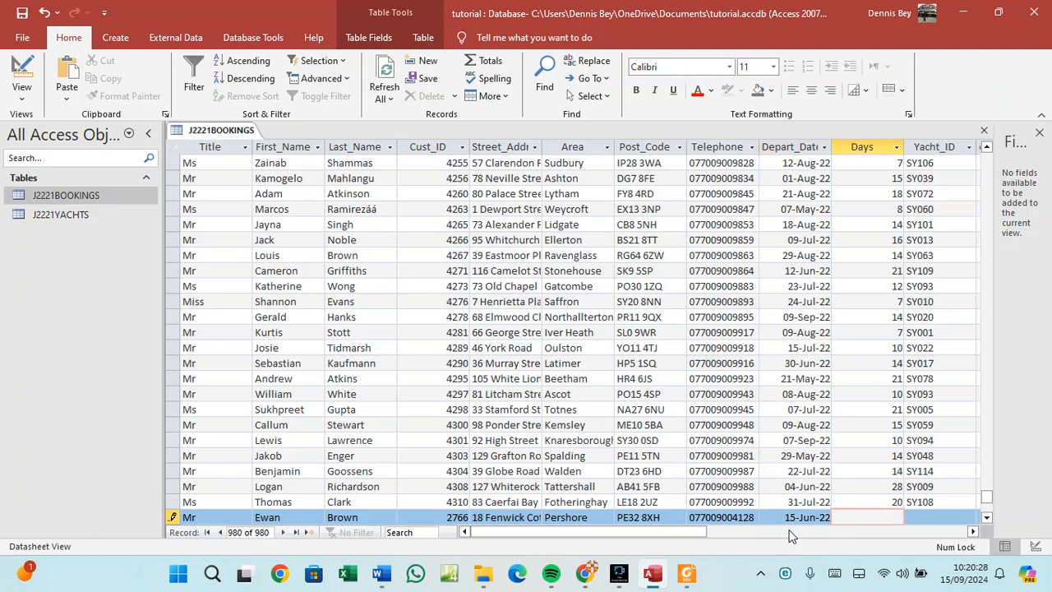
Enter Days 12 copied from the question paper.
click(664, 575)
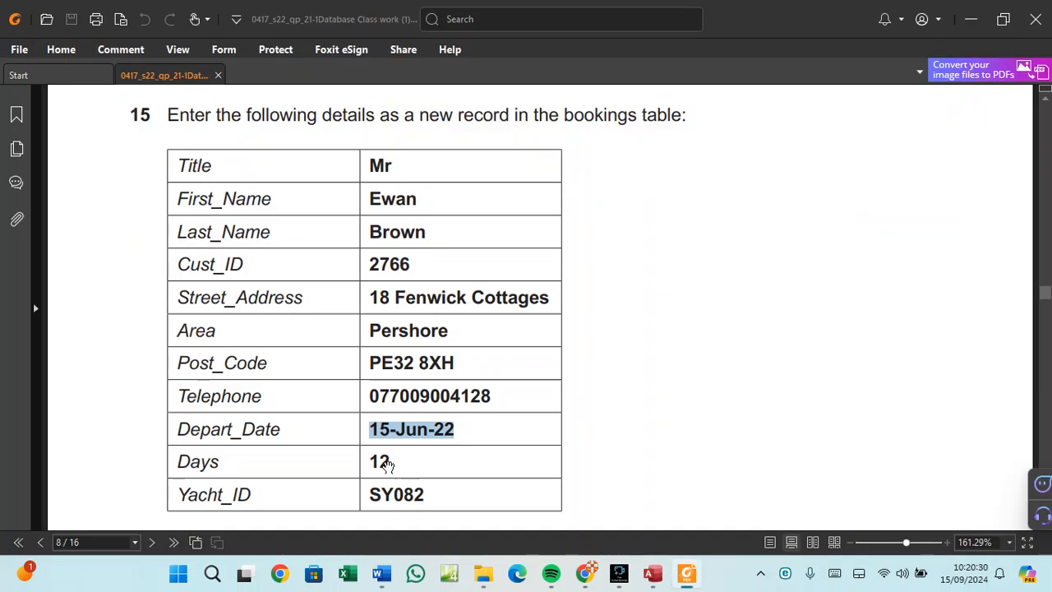
drag(390, 460, 372, 461)
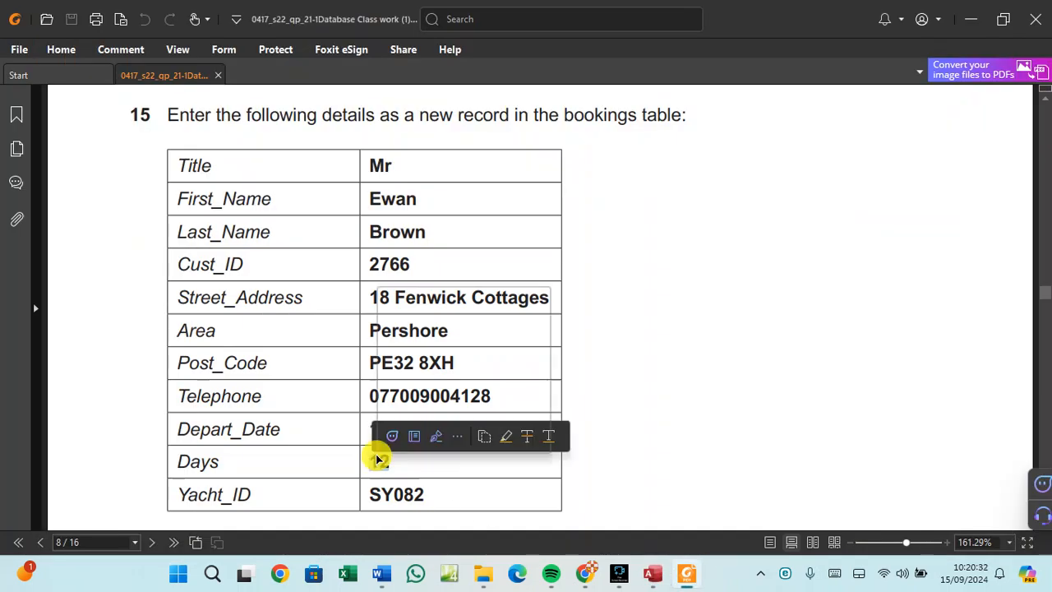
right_click(377, 459)
click(413, 300)
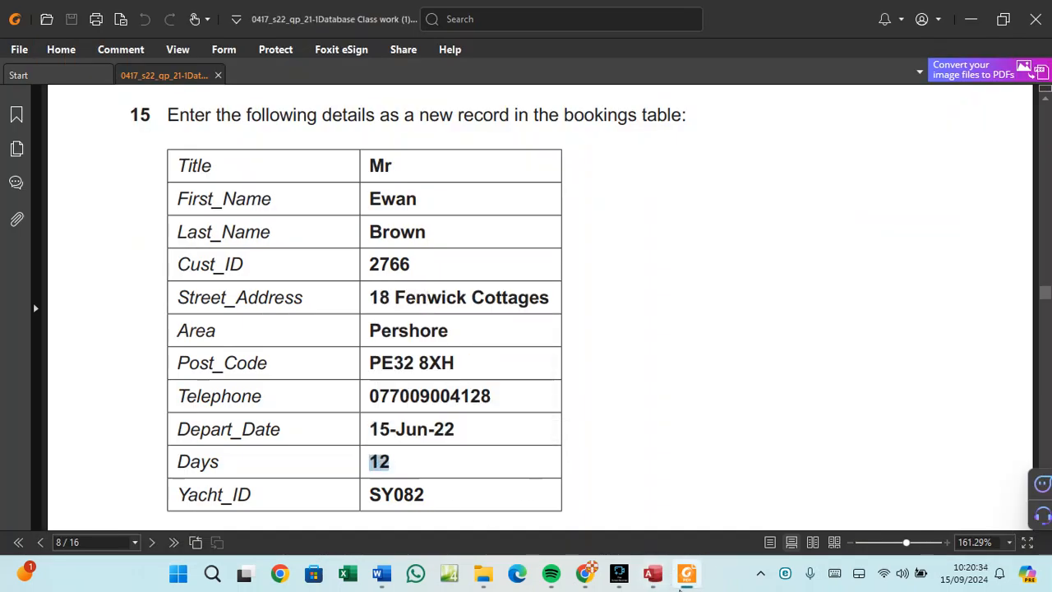
click(651, 574)
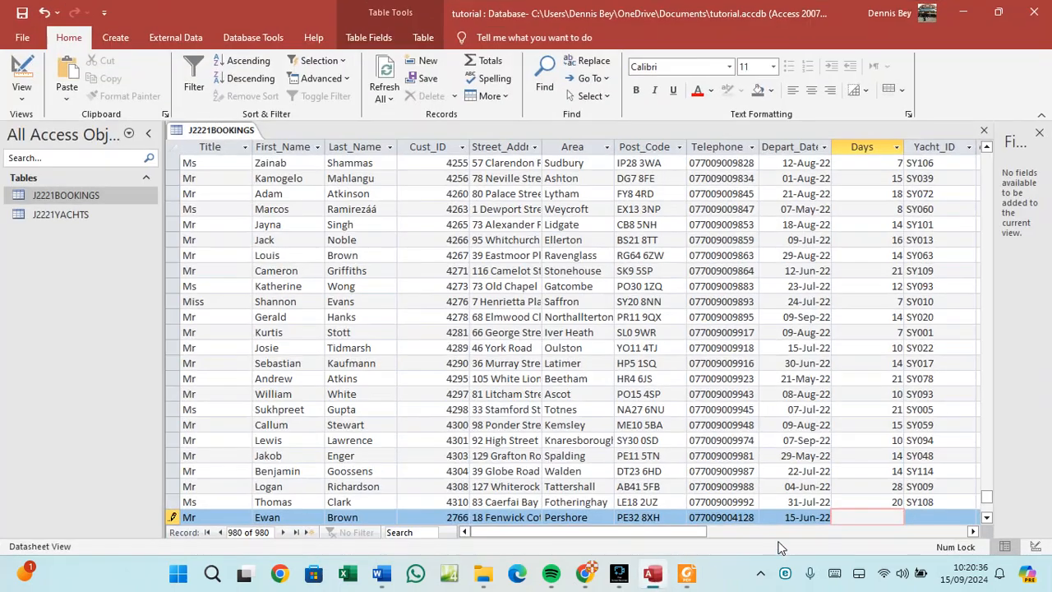
right_click(872, 508)
click(899, 390)
click(911, 516)
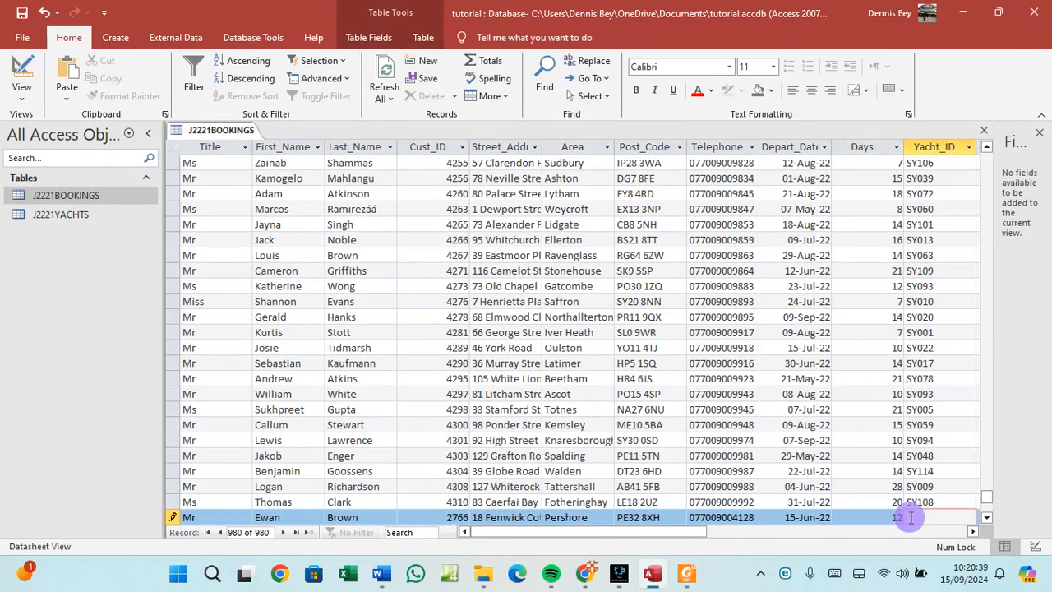
Enter Yacht_ID SY082 copied from the question paper.
click(689, 574)
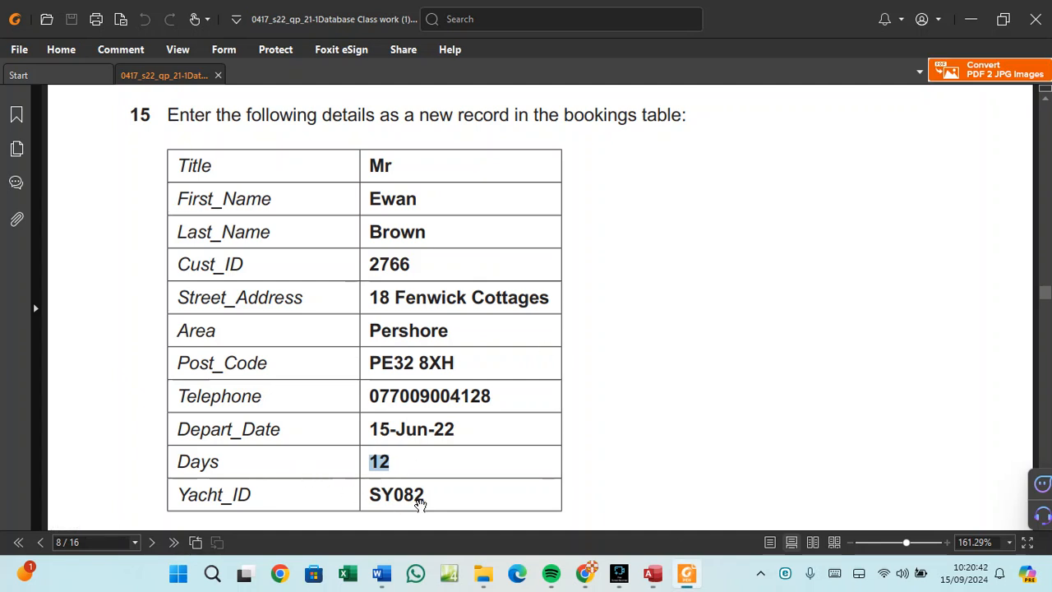
drag(426, 491, 376, 498)
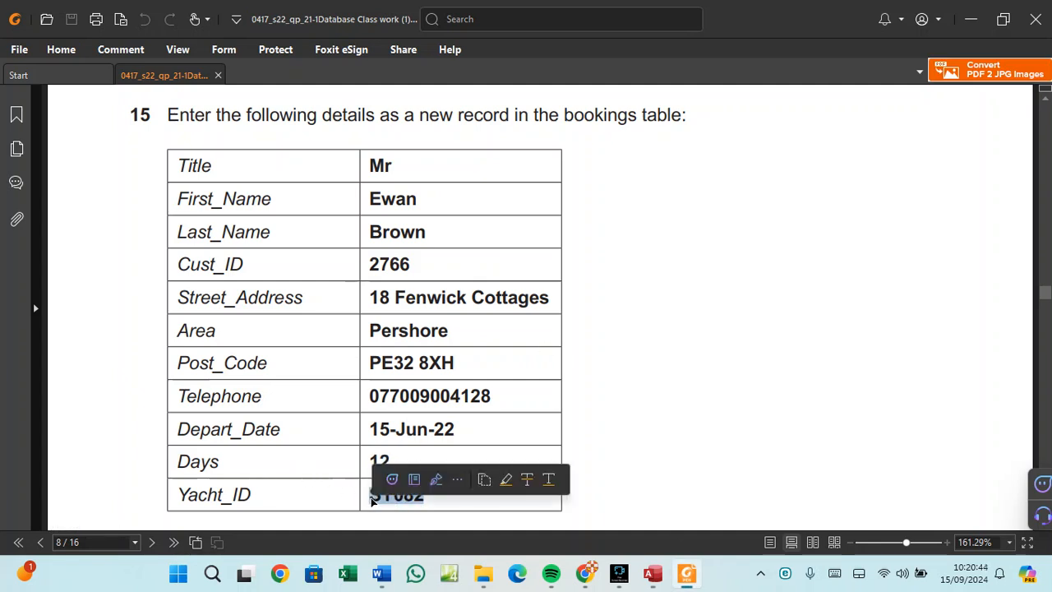
right_click(377, 499)
click(394, 341)
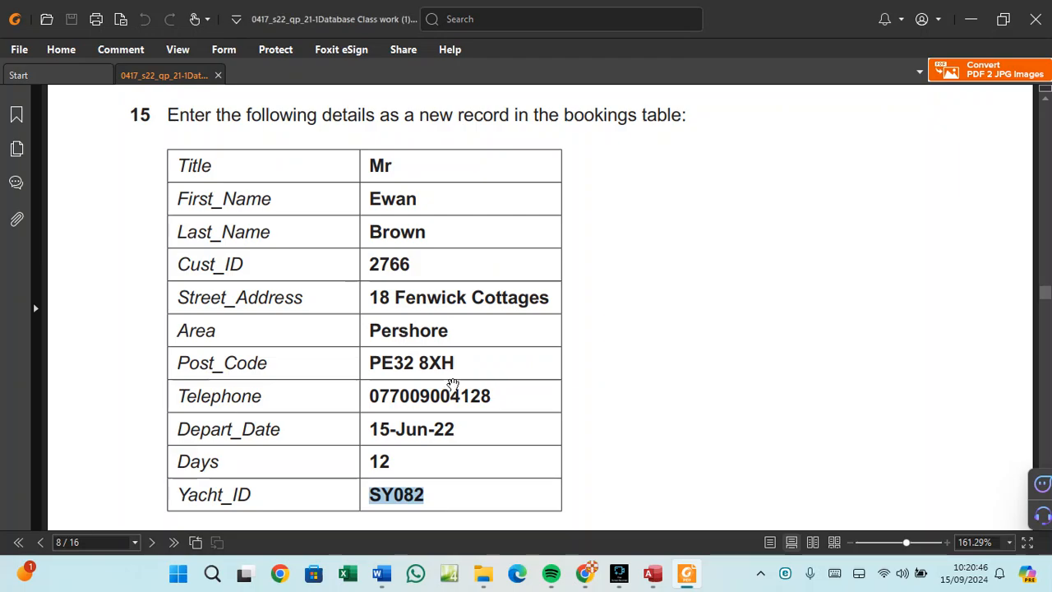
click(653, 573)
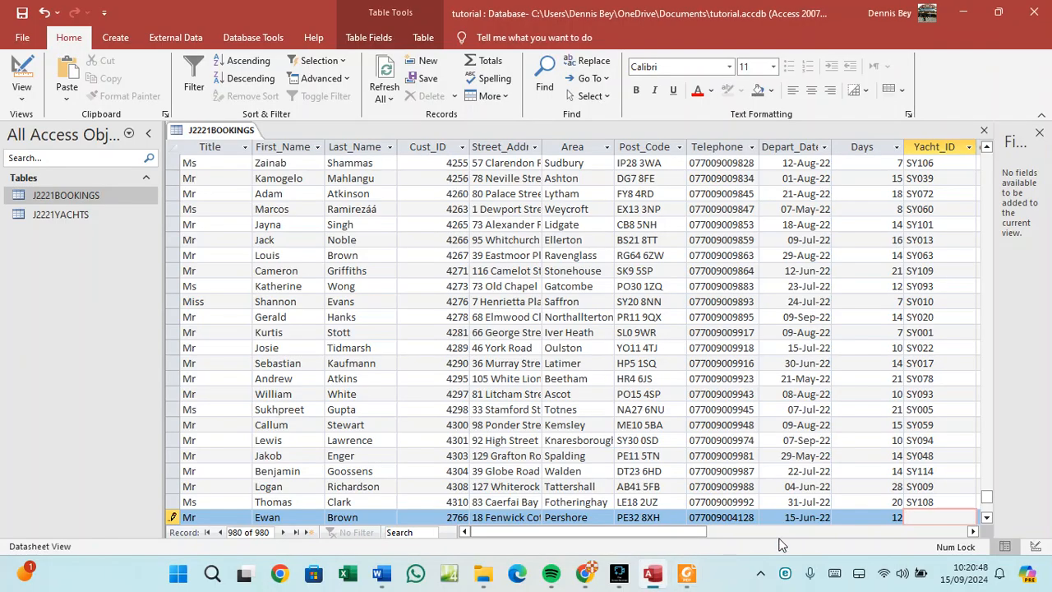
key(ctrl+v)
right_click(205, 133)
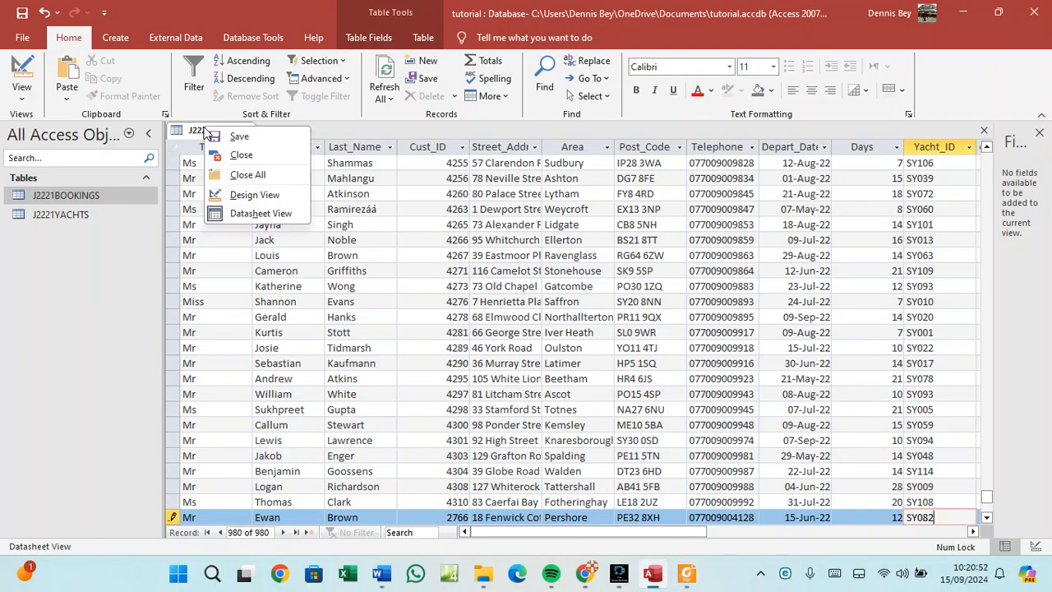
Save the new booking record and open J2221YACHTS to check the Chimera Gold yacht's make.
click(239, 137)
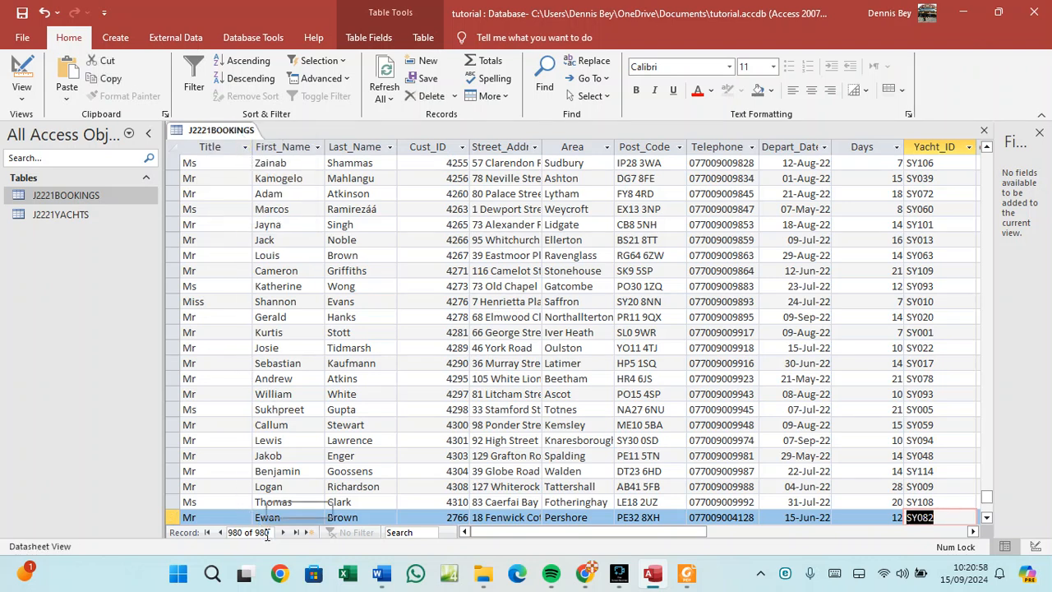
double_click(77, 213)
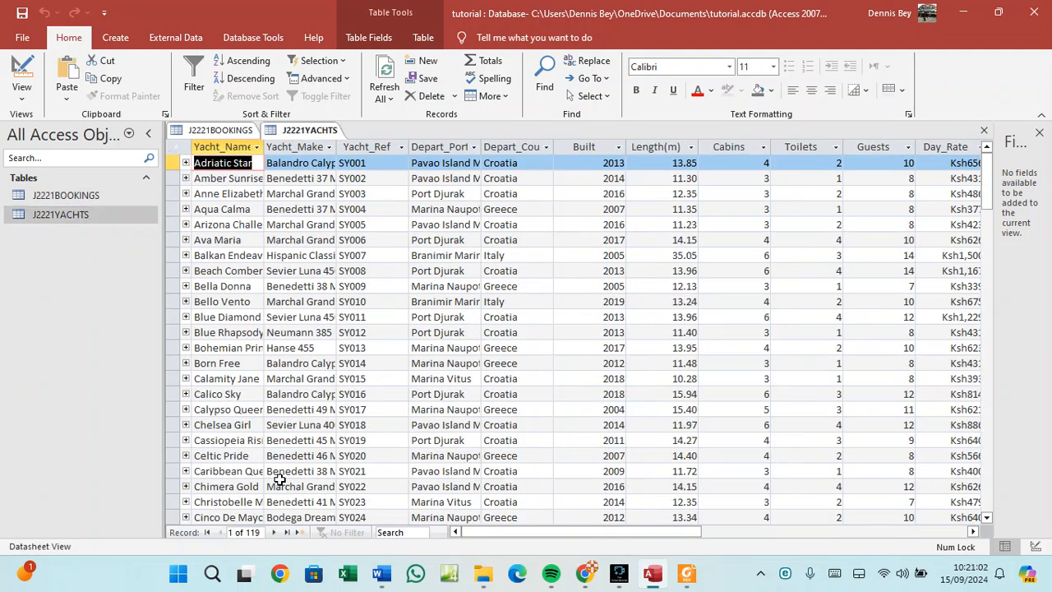
click(266, 486)
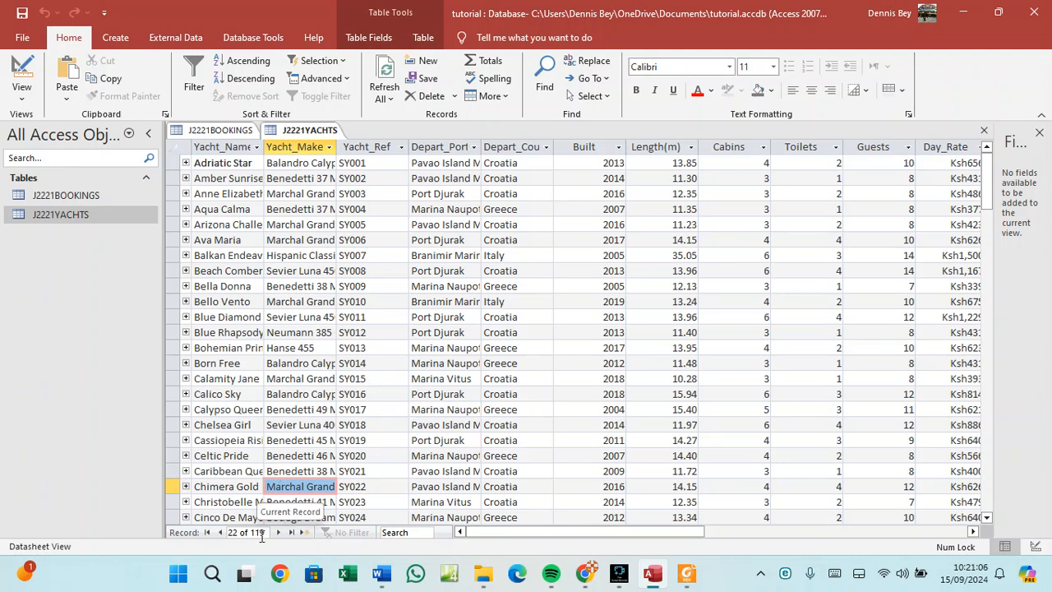
Recheck the question paper, then return to the J2221BOOKINGS datasheet.
click(687, 573)
scroll(403, 376, down, 3)
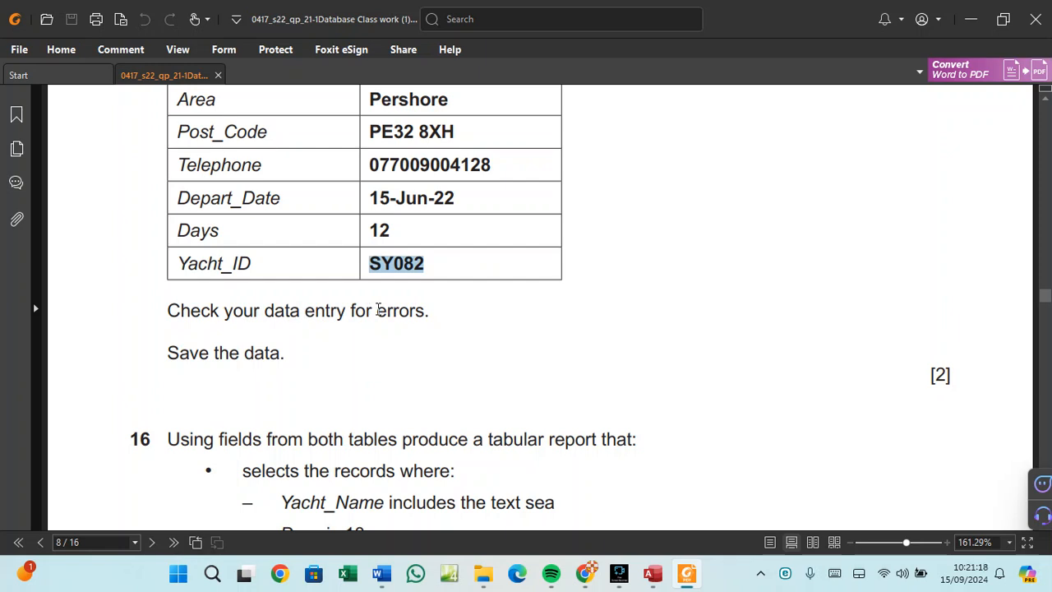
scroll(377, 309, up, 1)
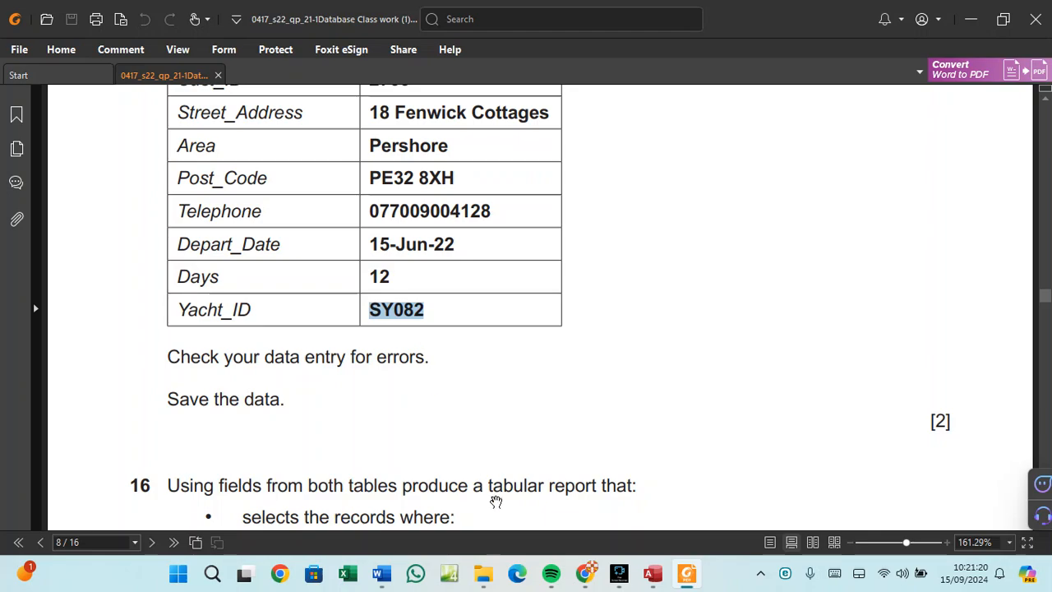
click(654, 574)
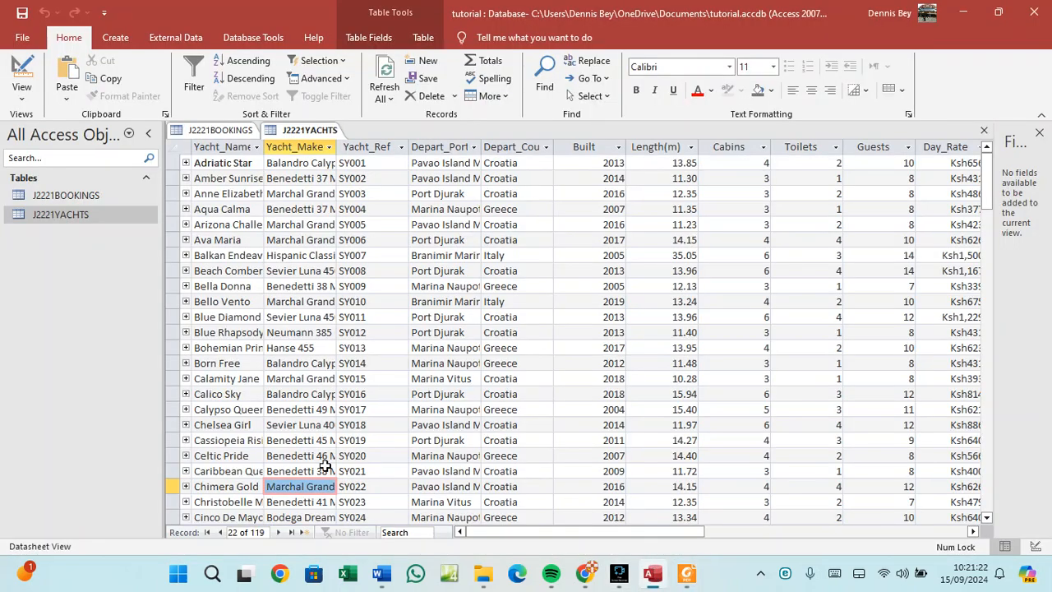
scroll(329, 469, down, 8)
scroll(328, 468, up, 3)
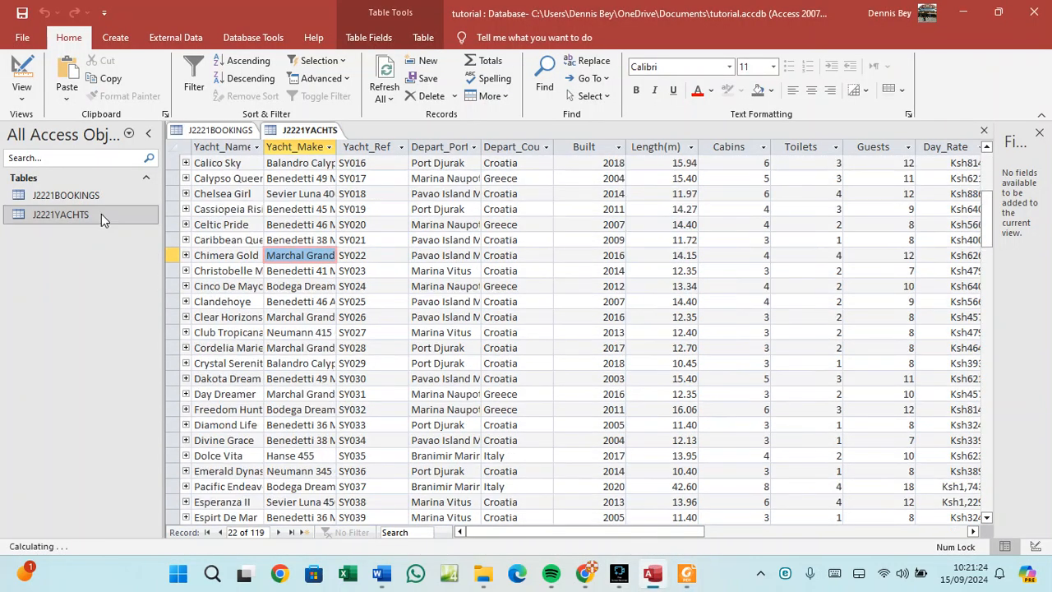
click(233, 134)
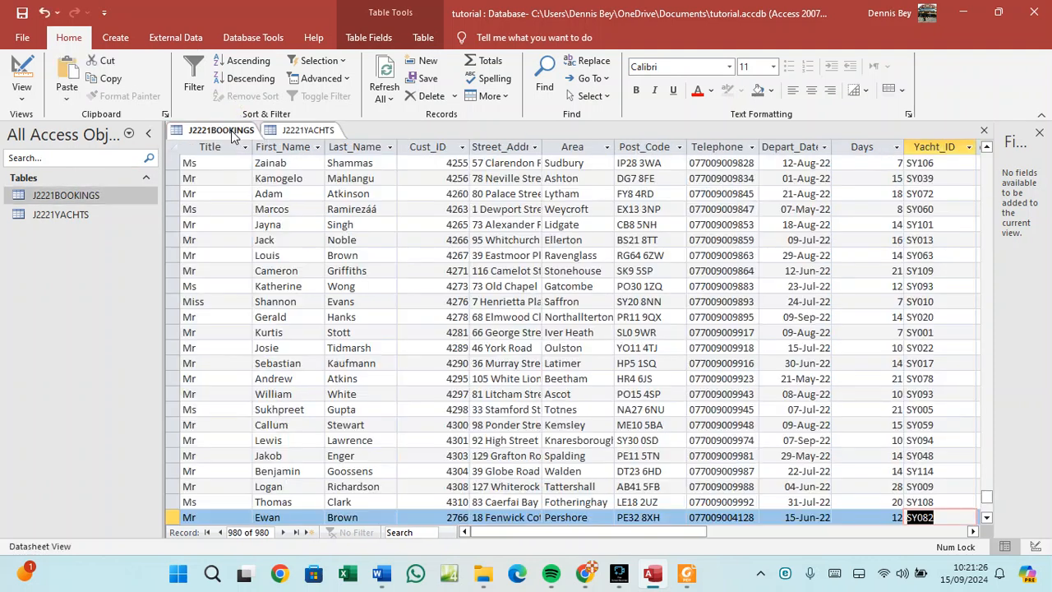
Widen the Street_Address and Area columns so full addresses and place names show.
click(908, 486)
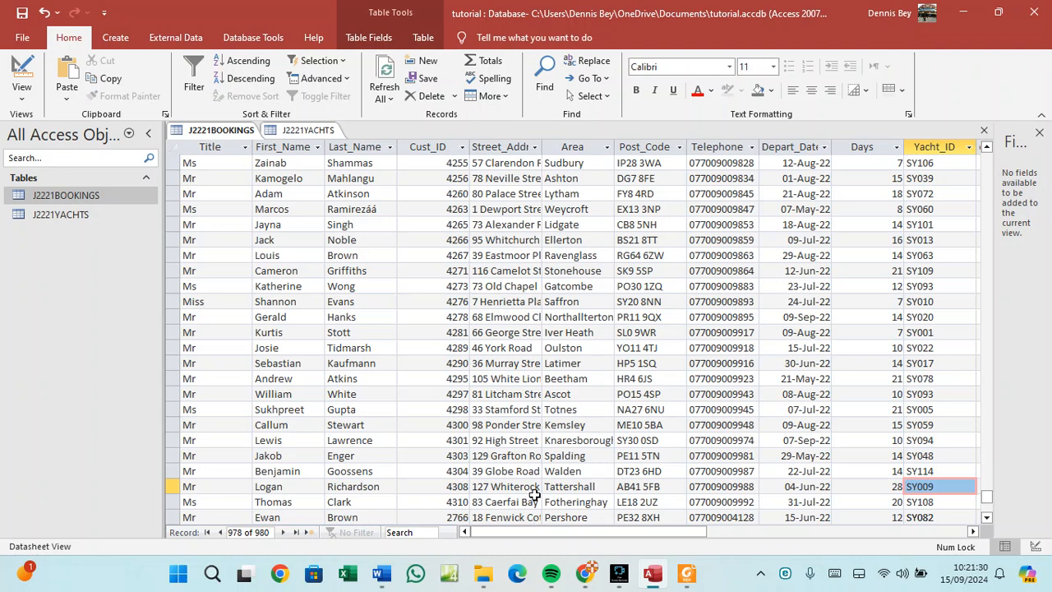
drag(541, 148, 578, 146)
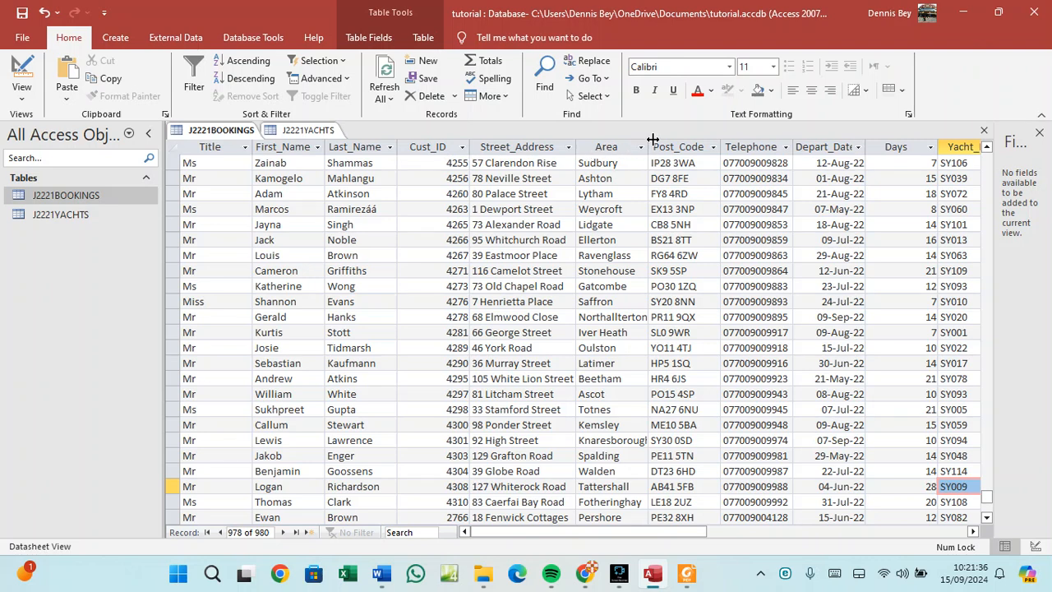
drag(649, 142, 674, 143)
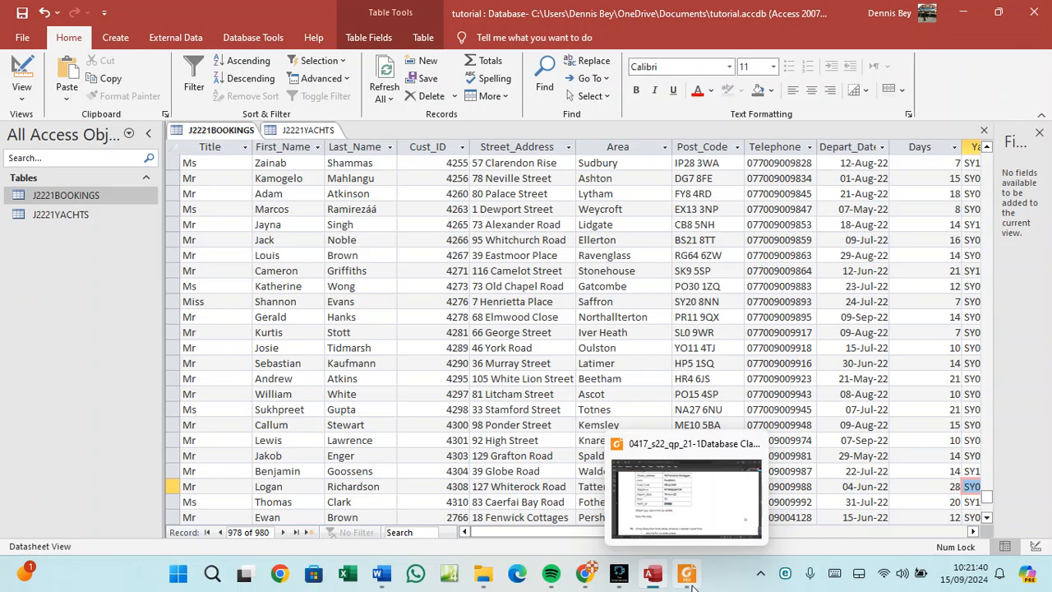
Scroll the exam paper to question 16's Sea Fleet Bookings report task.
click(664, 582)
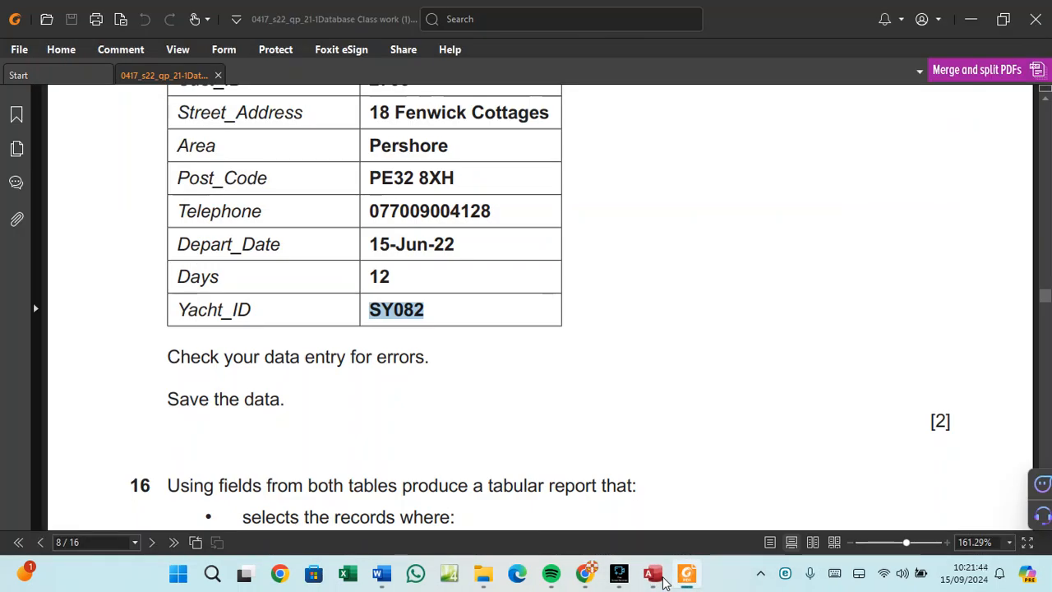
scroll(312, 385, down, 1)
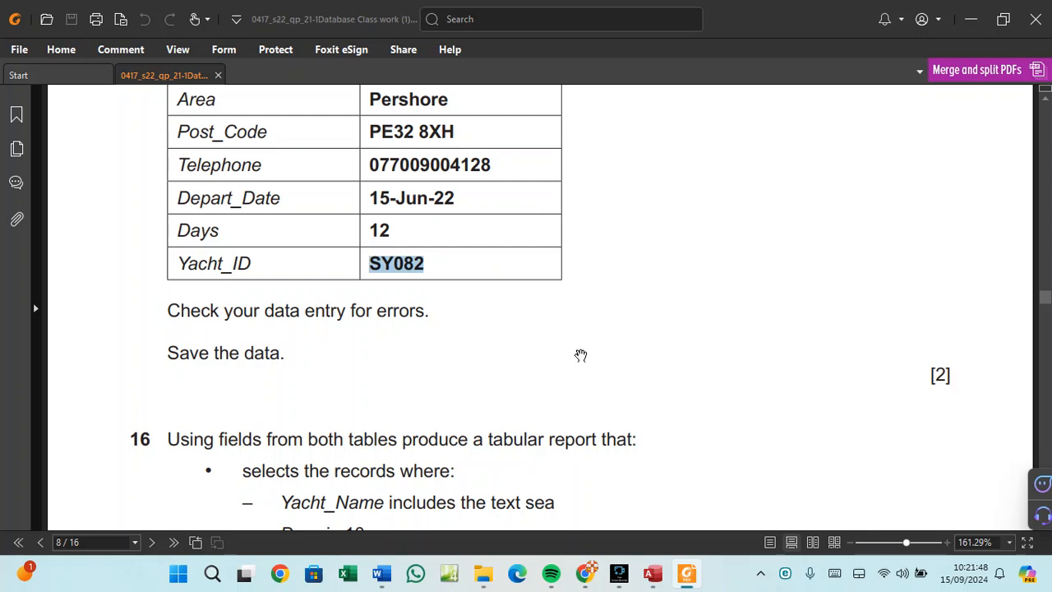
scroll(580, 355, down, 5)
scroll(580, 355, down, 2)
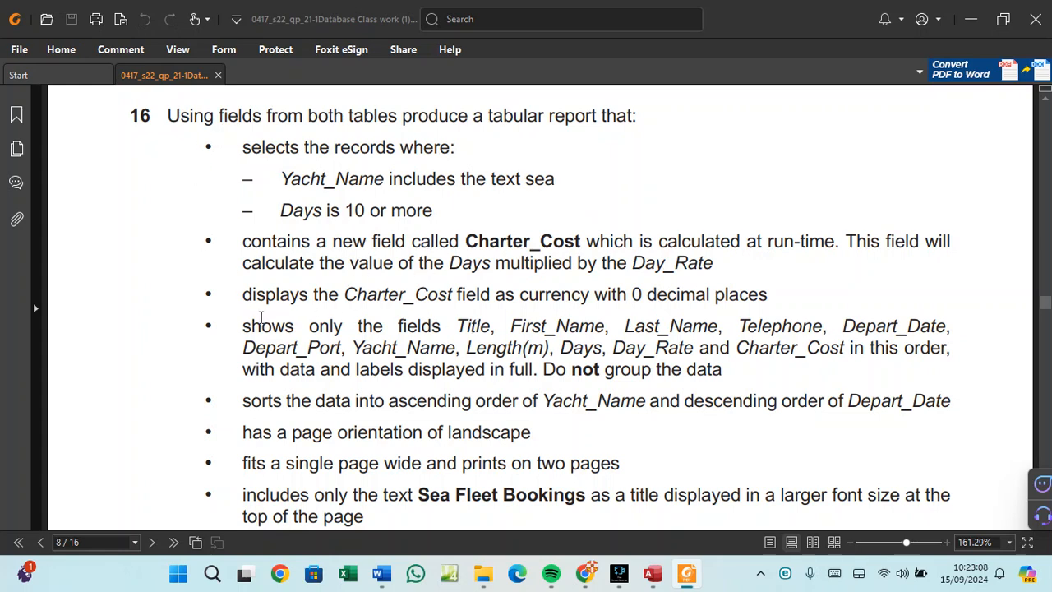
Highlight question 16's bullet listing the report fields from Title through Charter_Cost.
drag(244, 322, 737, 374)
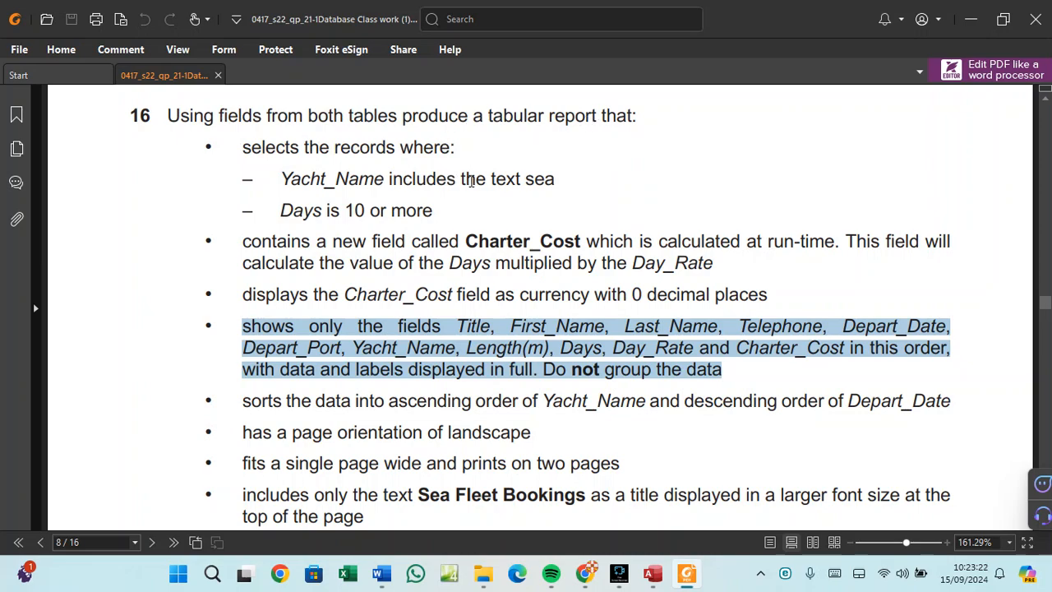
Close the J2221YACHTS and J2221BOOKINGS tables, saving the layout changes.
click(652, 573)
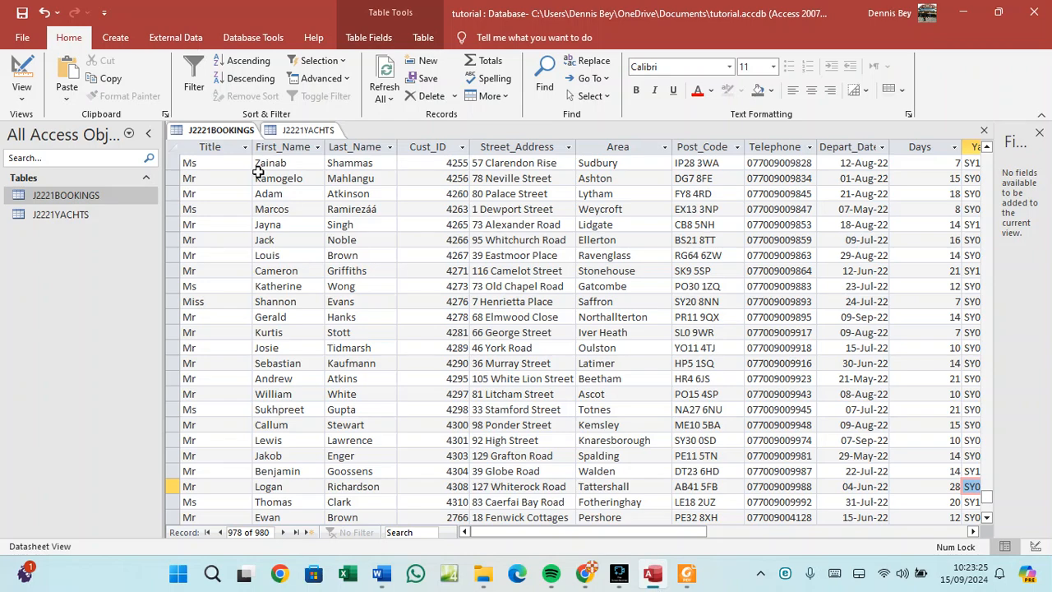
right_click(305, 131)
click(329, 154)
right_click(237, 137)
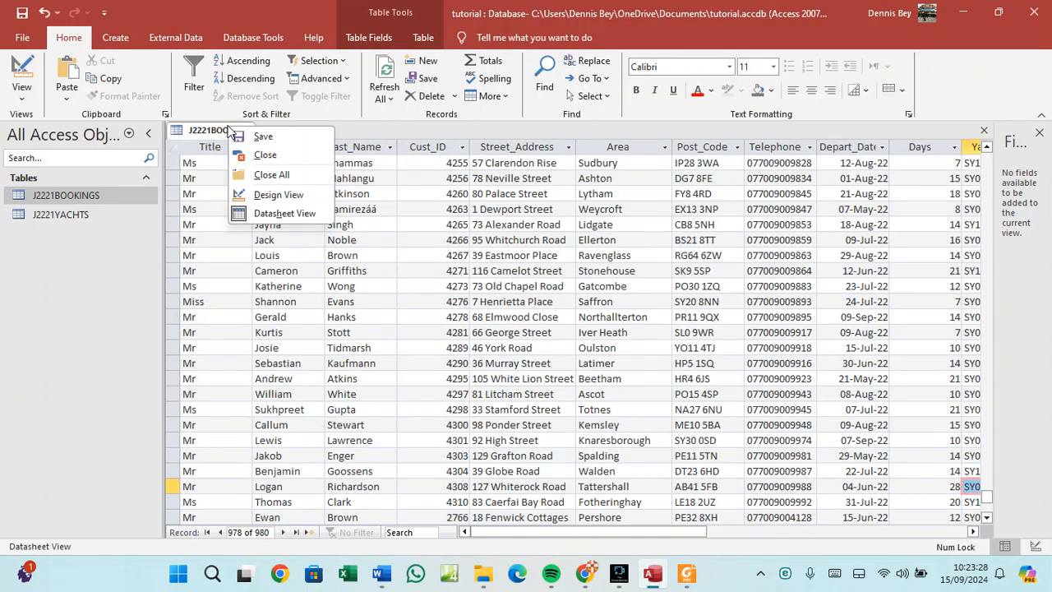
click(251, 156)
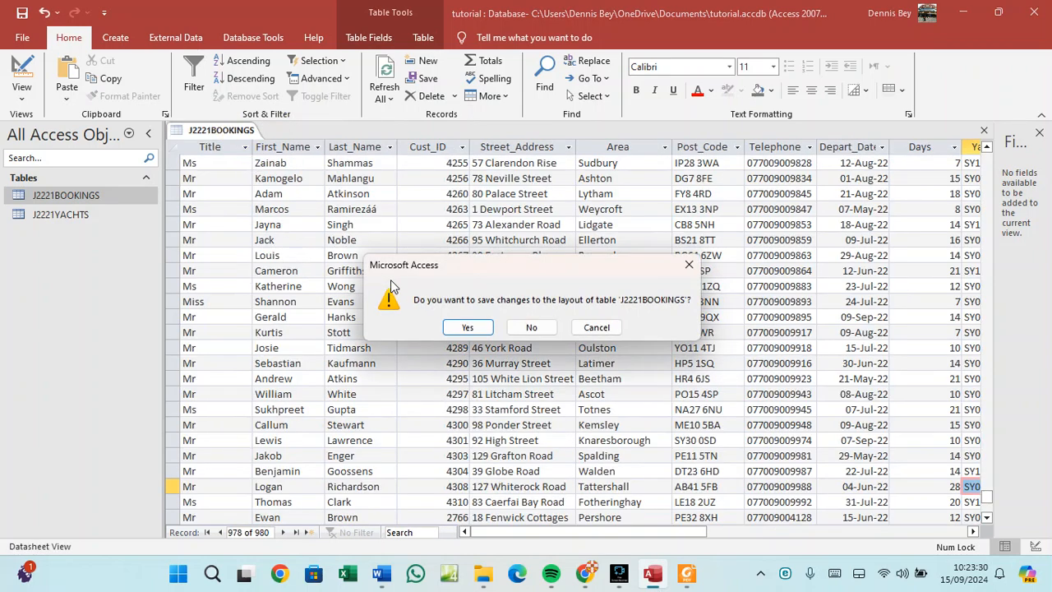
click(455, 328)
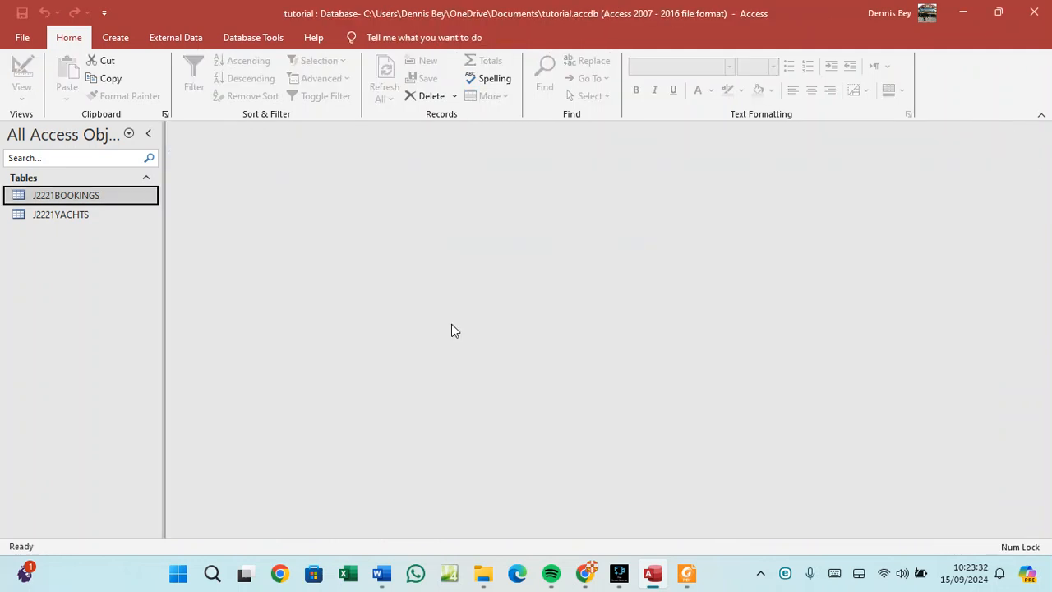
Start a new query design with J2221BOOKINGS and J2221YACHTS, enlarging both field lists.
click(120, 41)
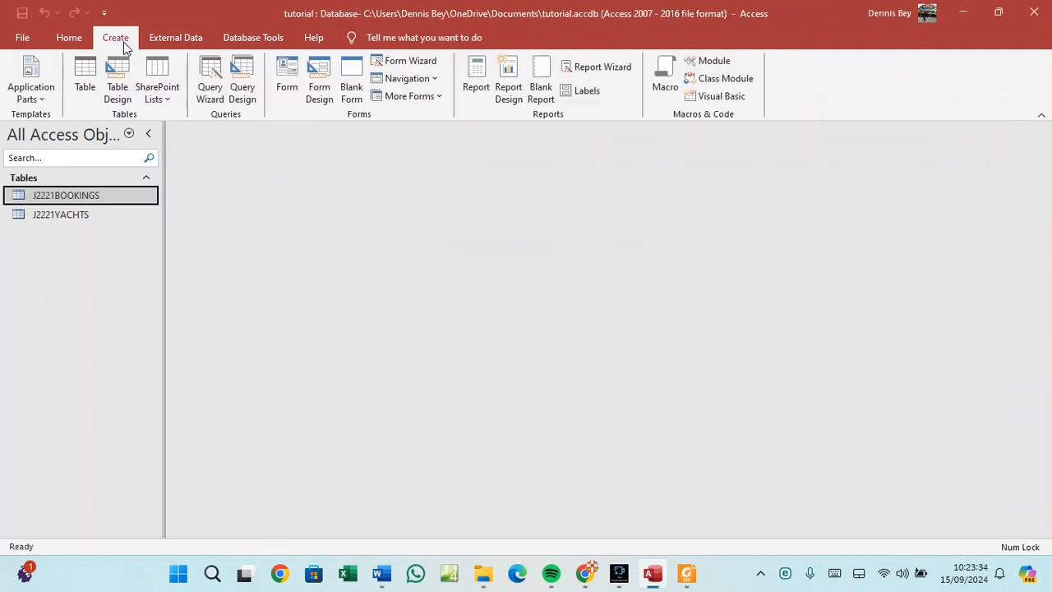
click(241, 84)
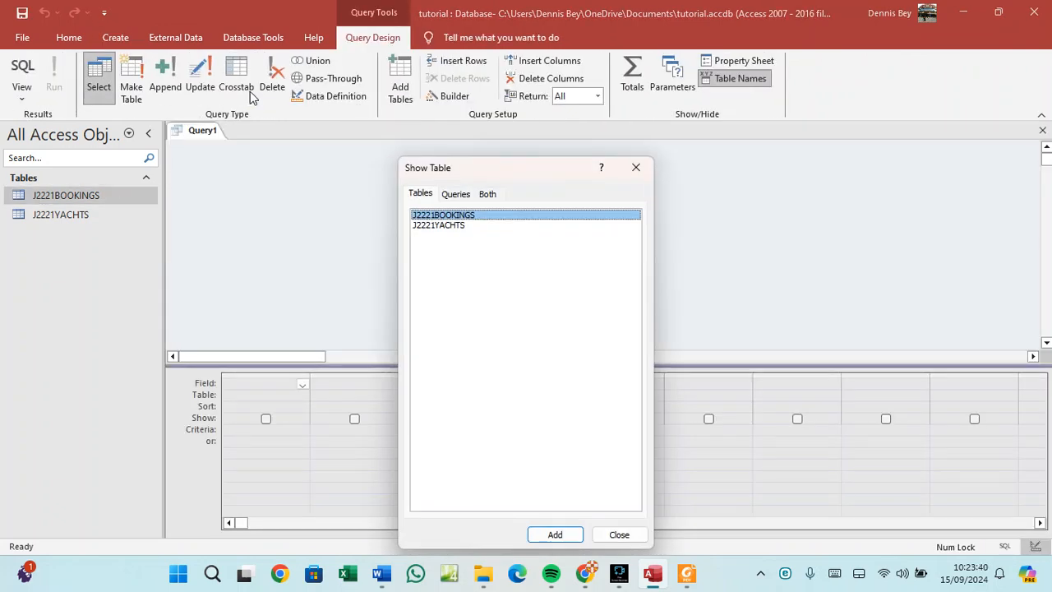
click(556, 535)
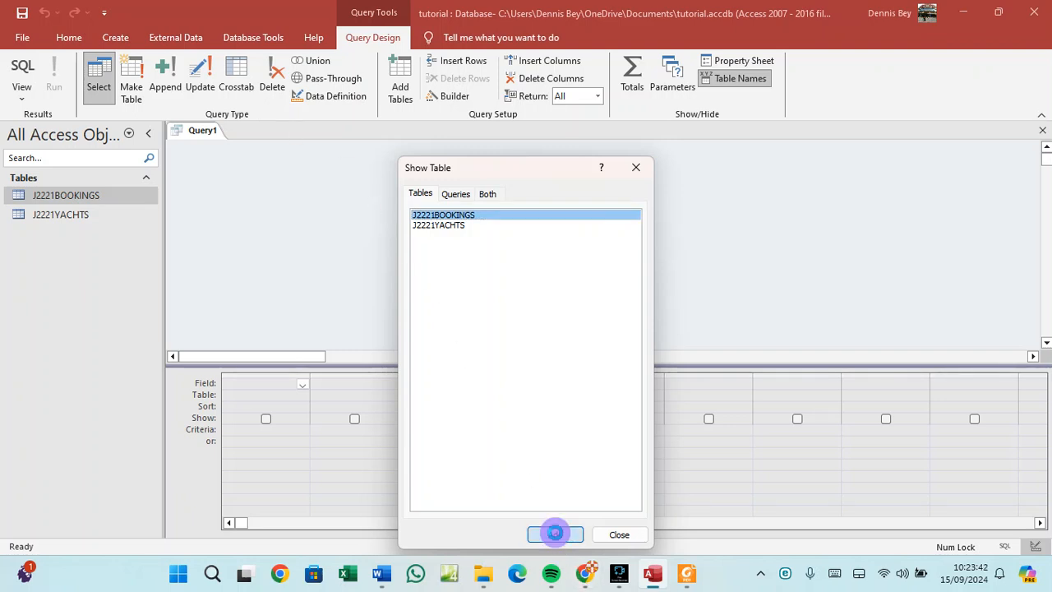
click(448, 231)
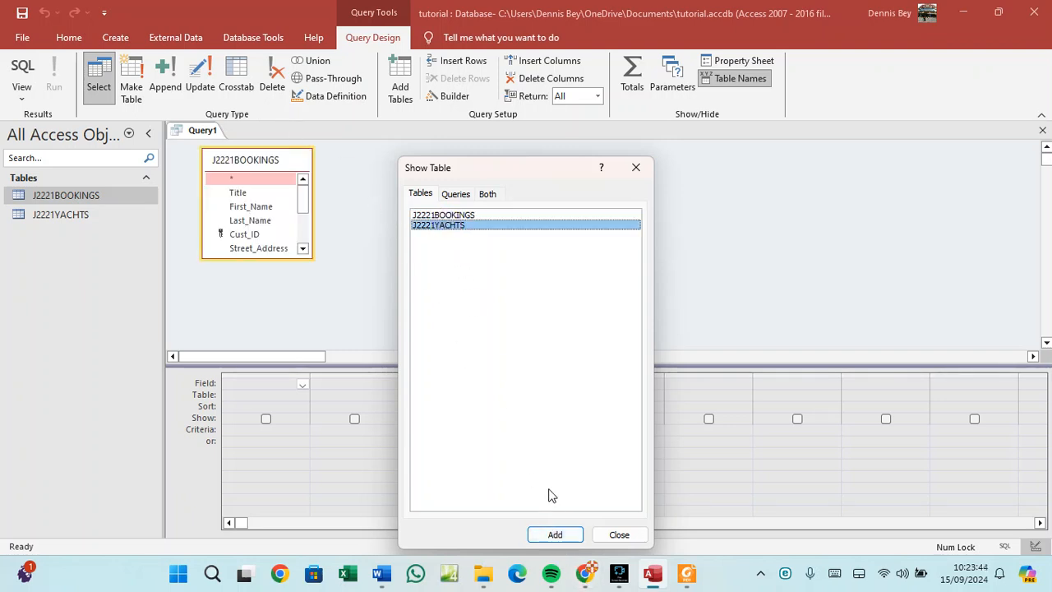
click(545, 534)
click(603, 535)
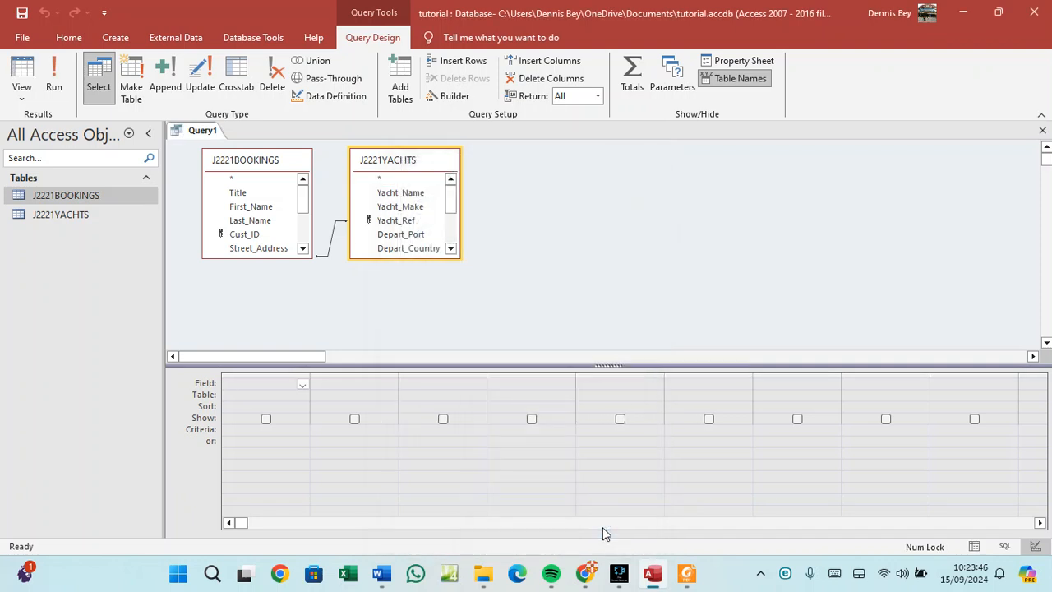
drag(272, 257, 268, 344)
drag(402, 258, 409, 343)
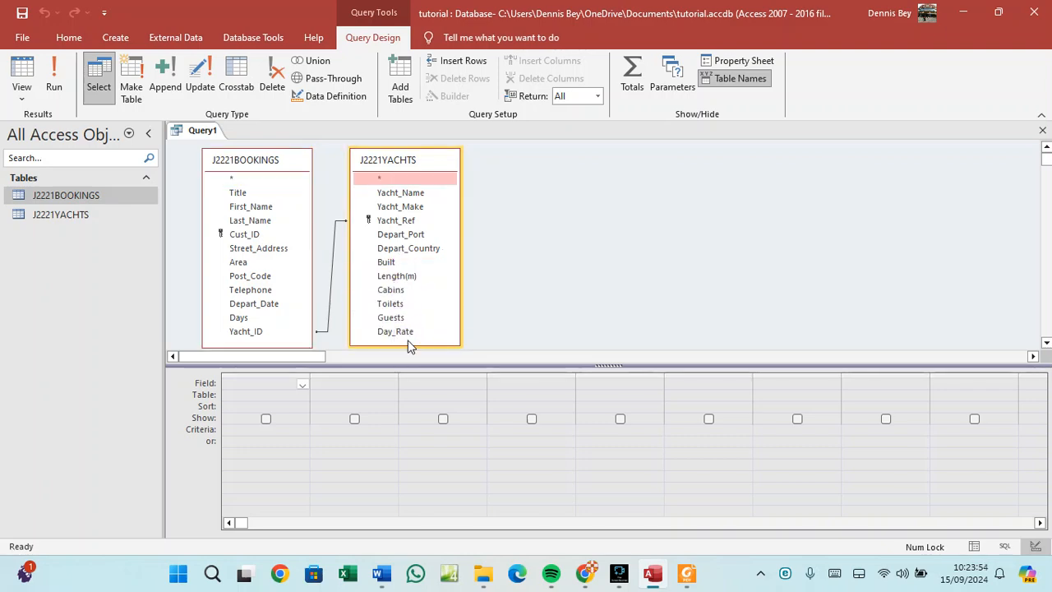
Dock the exam paper PDF on the right half of the screen.
click(686, 573)
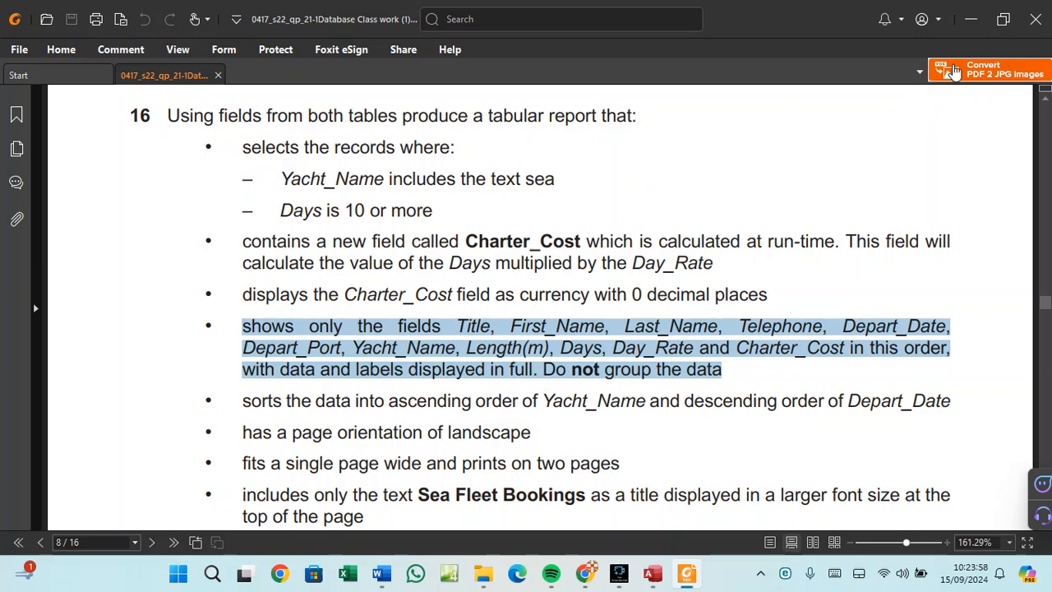
click(1002, 19)
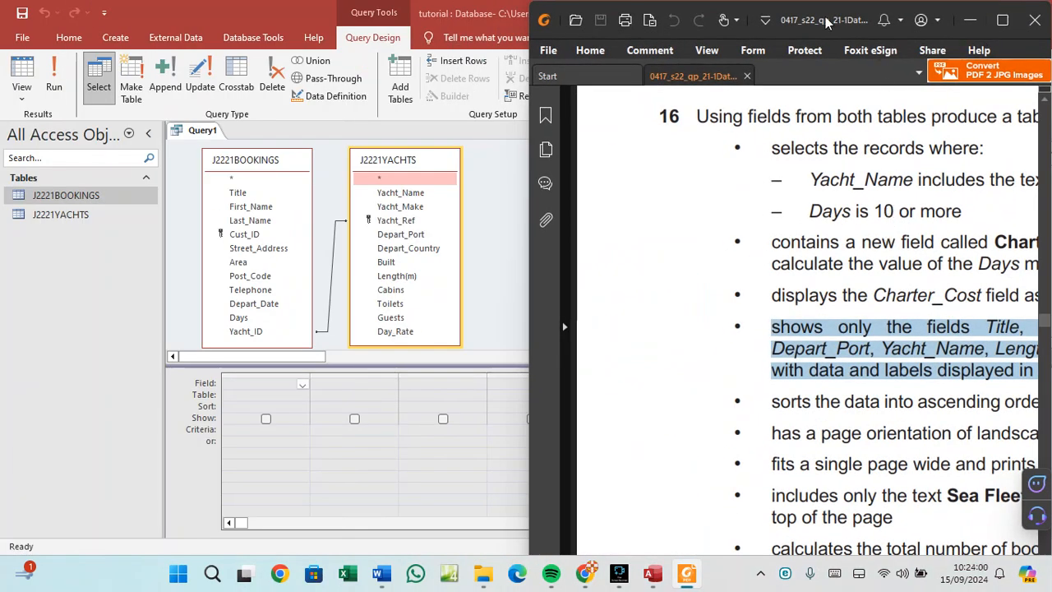
mouse_move(800, 15)
mouse_down()
mouse_move(768, 8)
mouse_move(802, 12)
mouse_up()
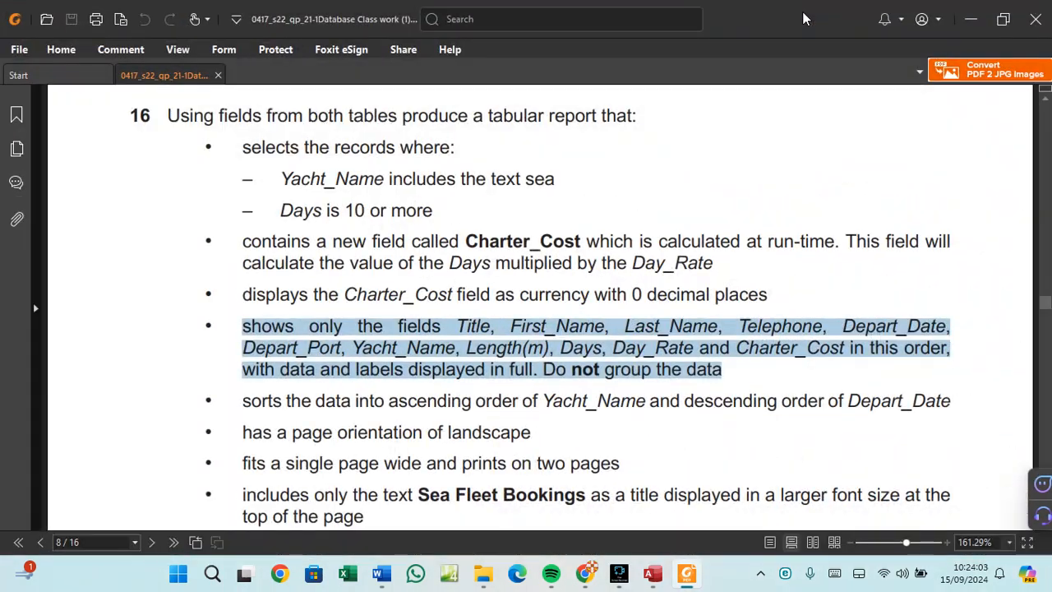
click(1003, 18)
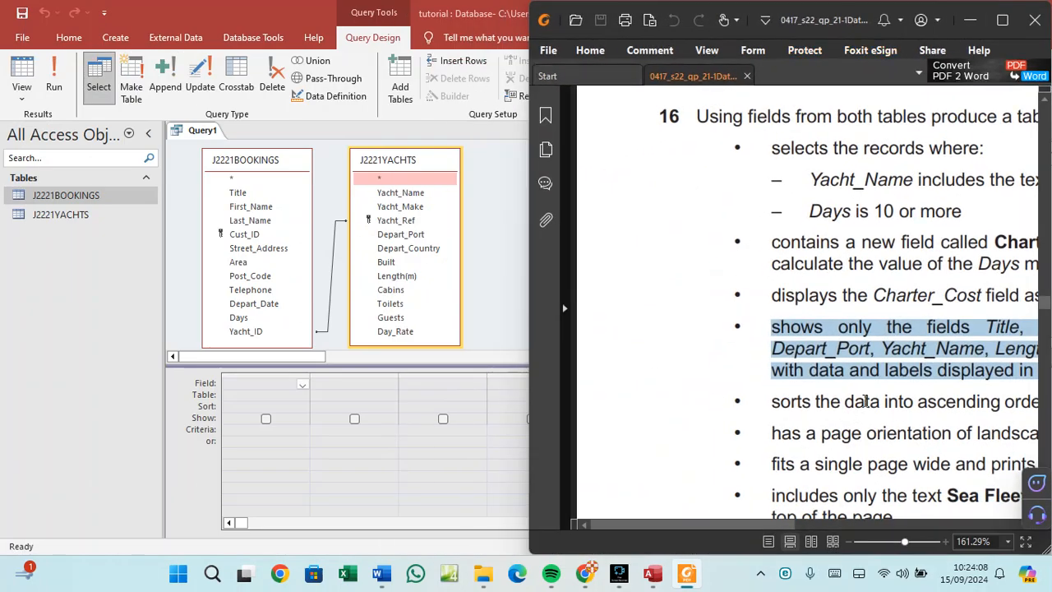
Highlight the landscape and page-fit requirements, then maximize the PDF window.
drag(851, 462, 912, 448)
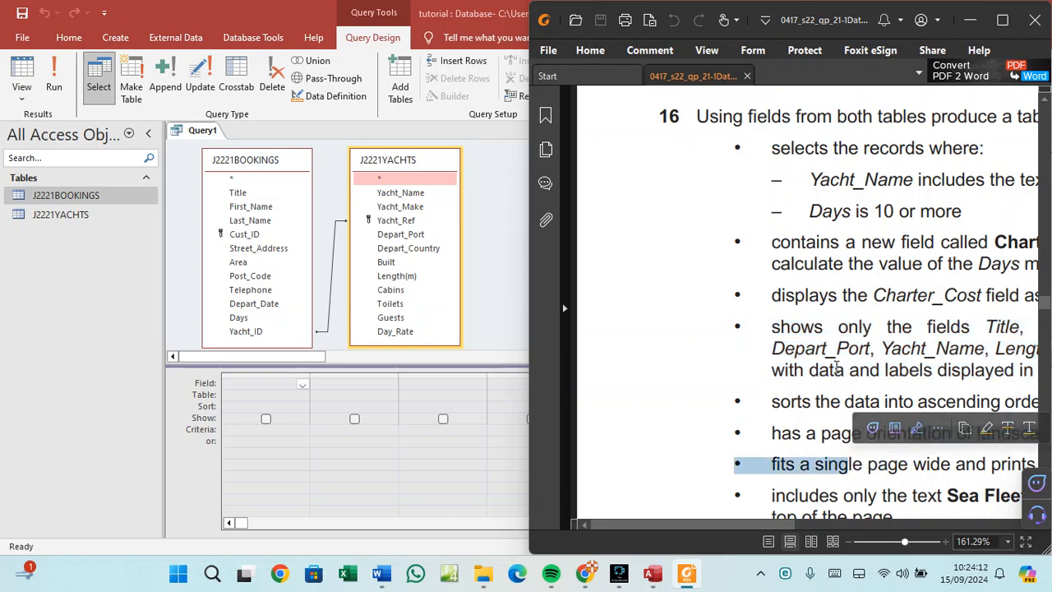
click(1002, 20)
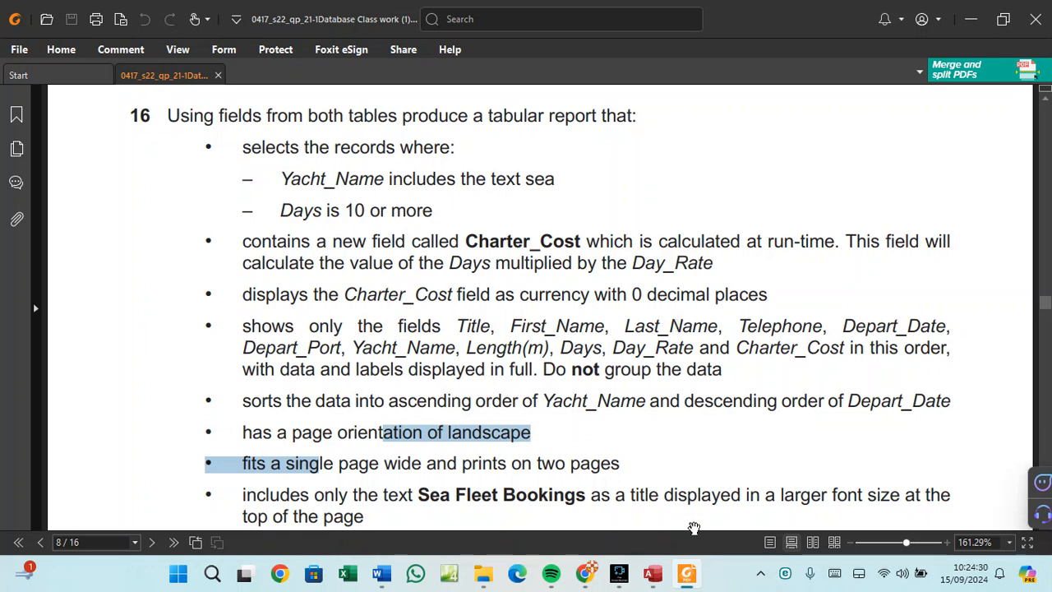
Add Title, First_Name, Last_Name, Telephone and Depart_Date from J2221BOOKINGS to the query grid.
click(653, 574)
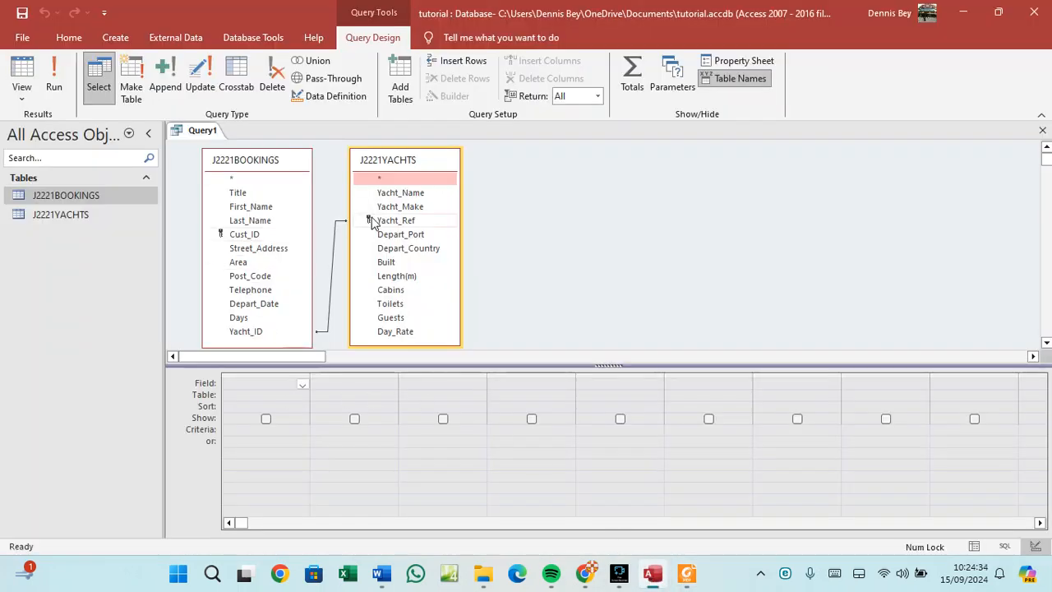
double_click(239, 195)
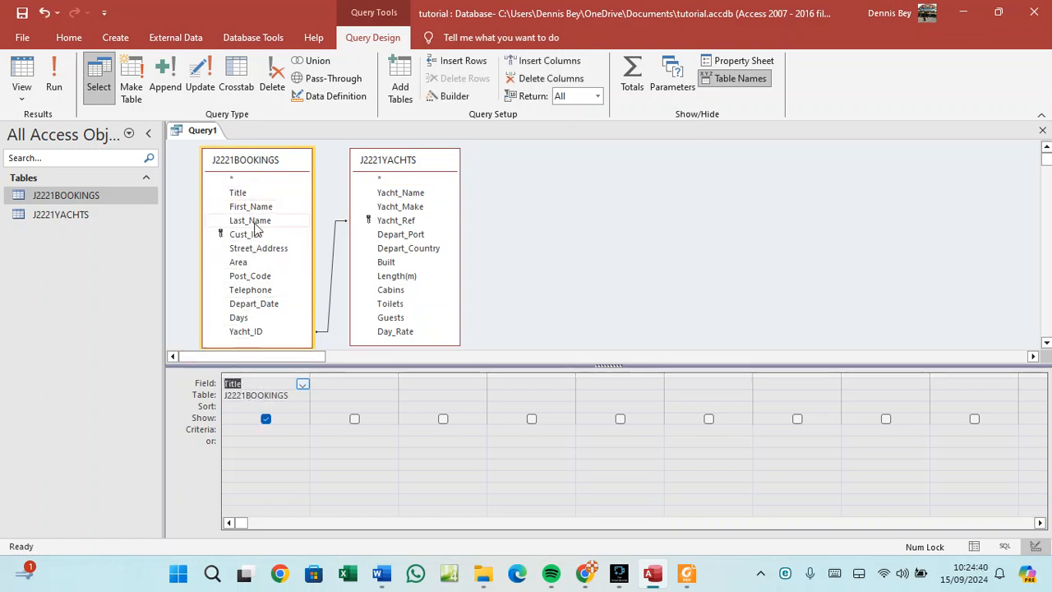
double_click(259, 208)
double_click(260, 220)
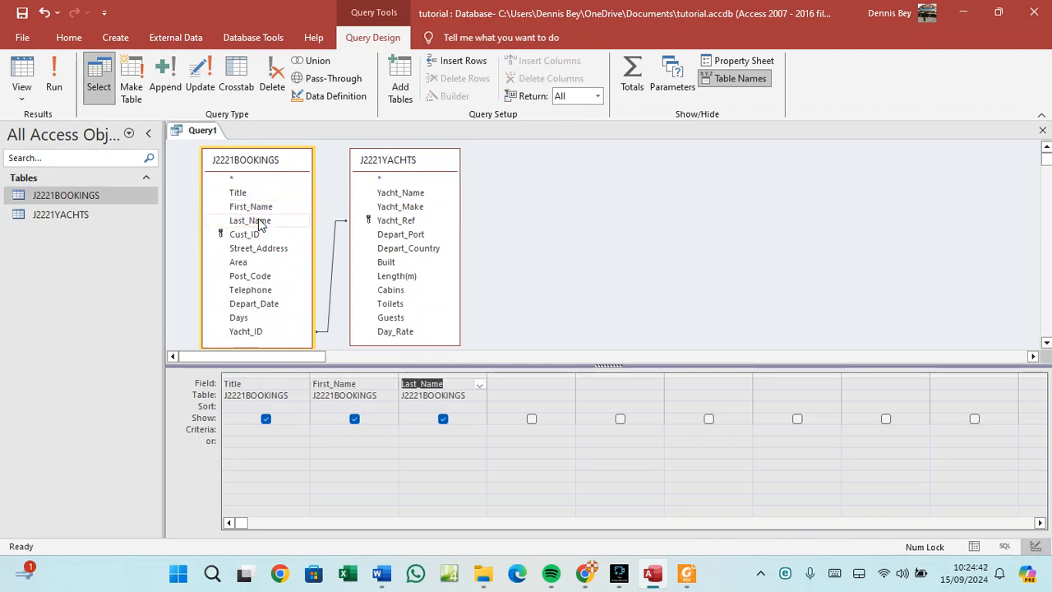
click(689, 575)
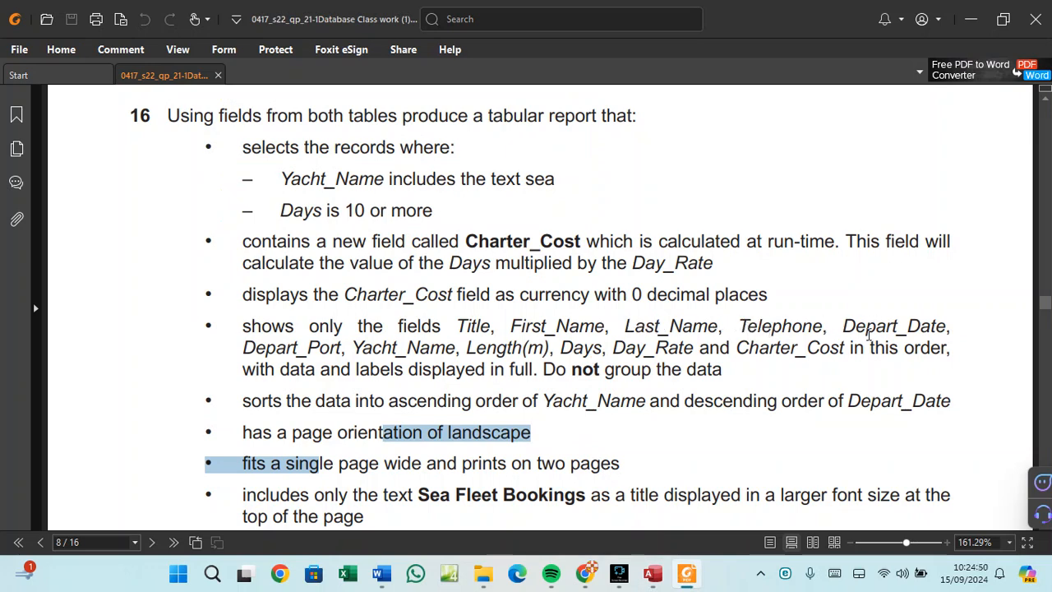
click(653, 575)
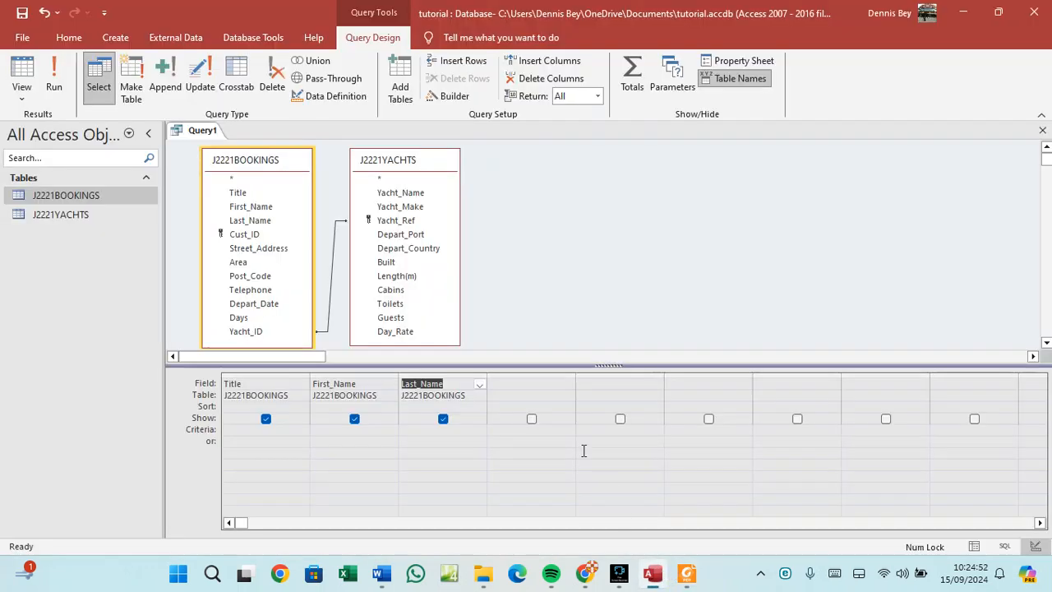
double_click(250, 289)
double_click(260, 304)
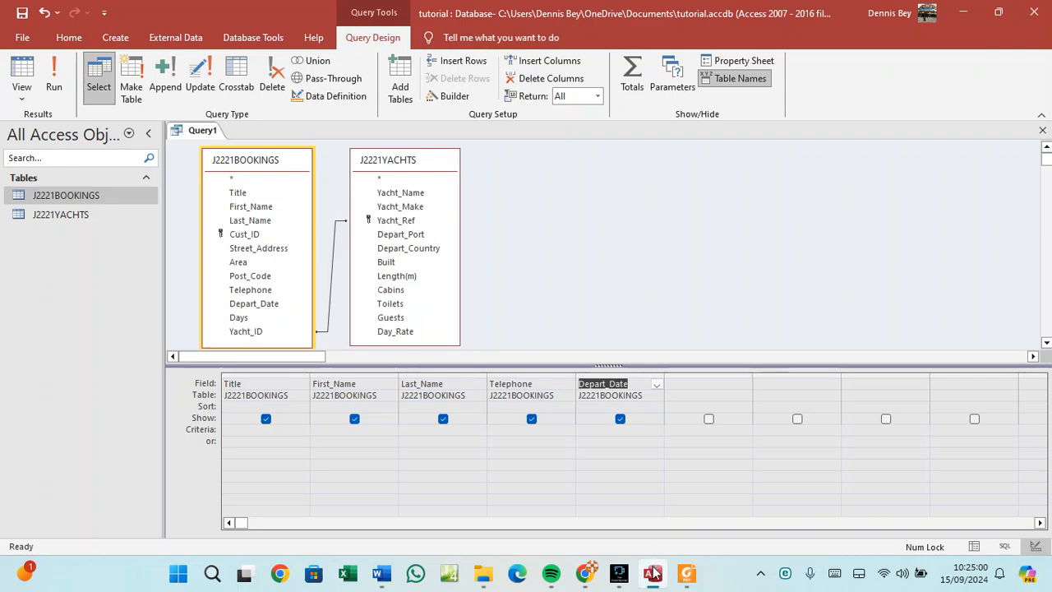
click(680, 572)
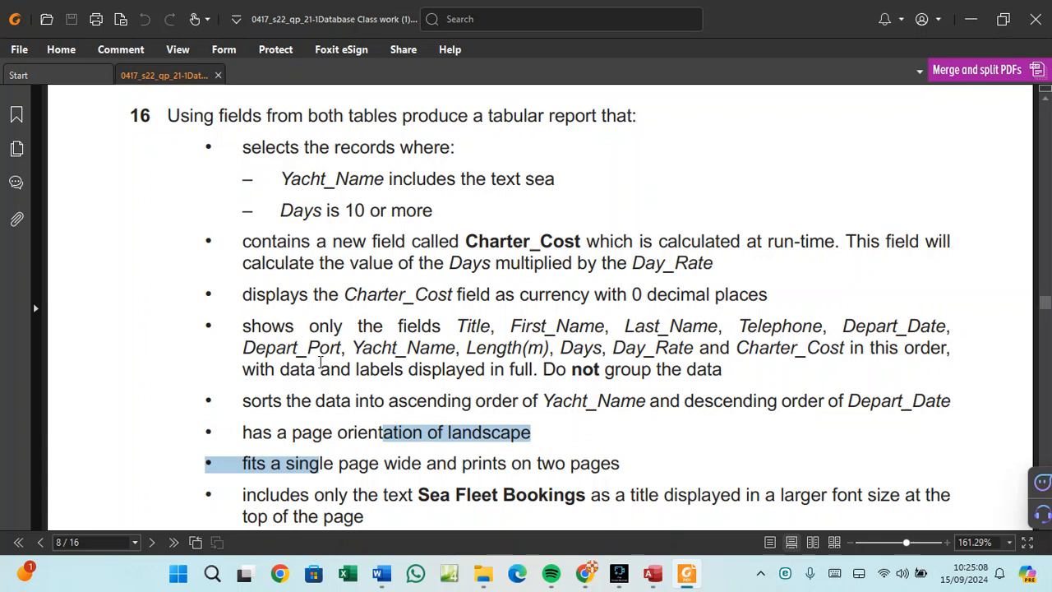
Add Depart_Port and Yacht_Name to the grid, checking the question's field order.
click(653, 573)
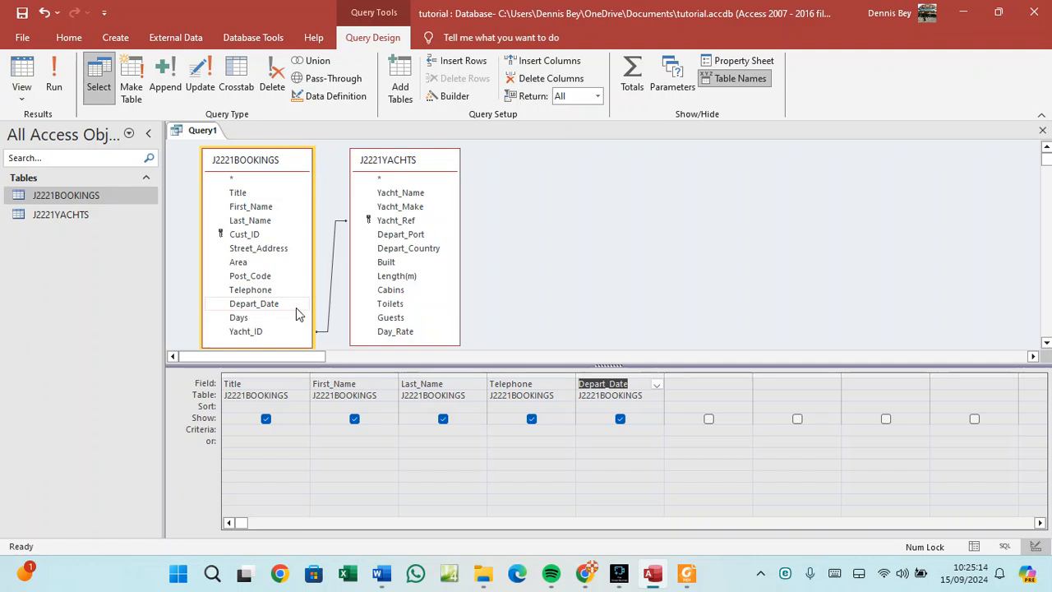
double_click(402, 234)
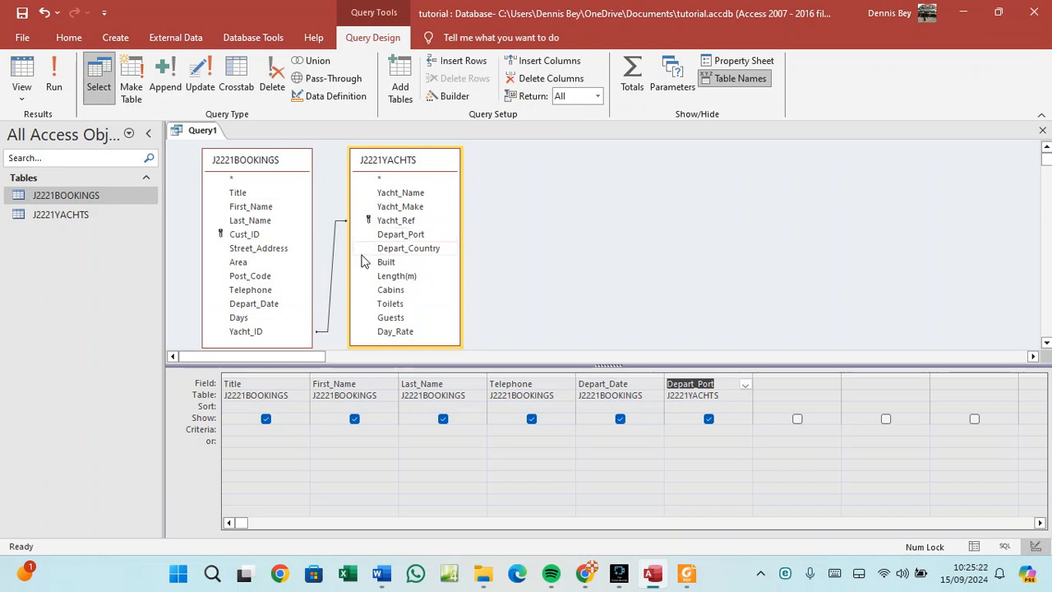
double_click(401, 192)
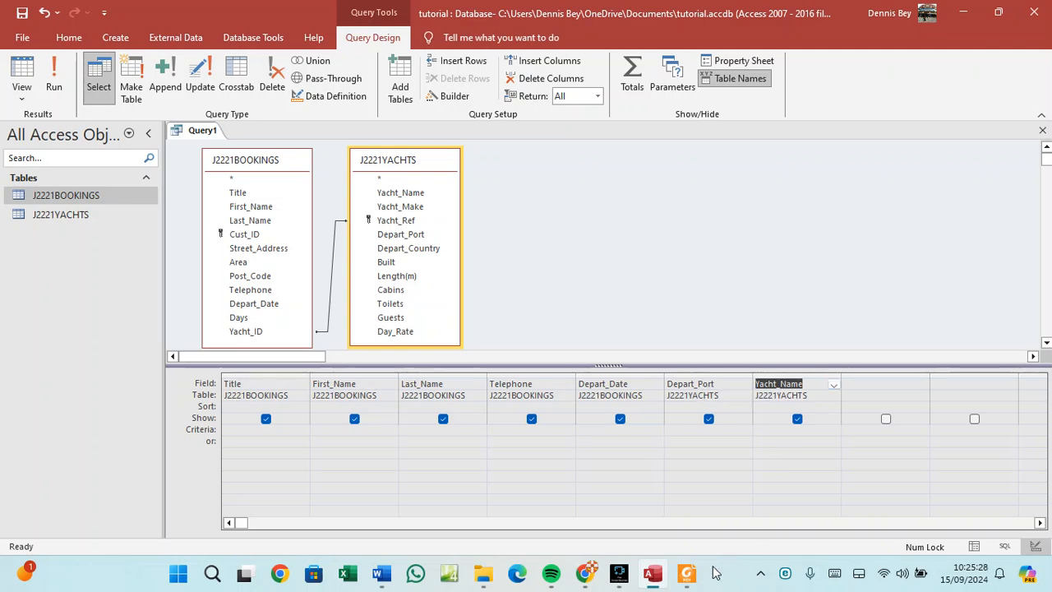
click(687, 572)
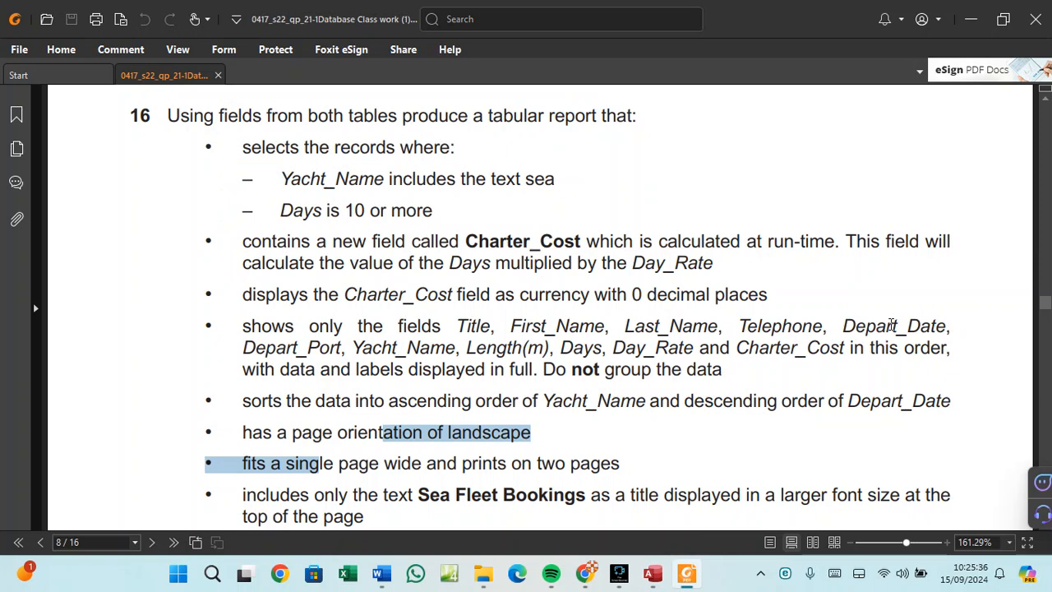
click(655, 573)
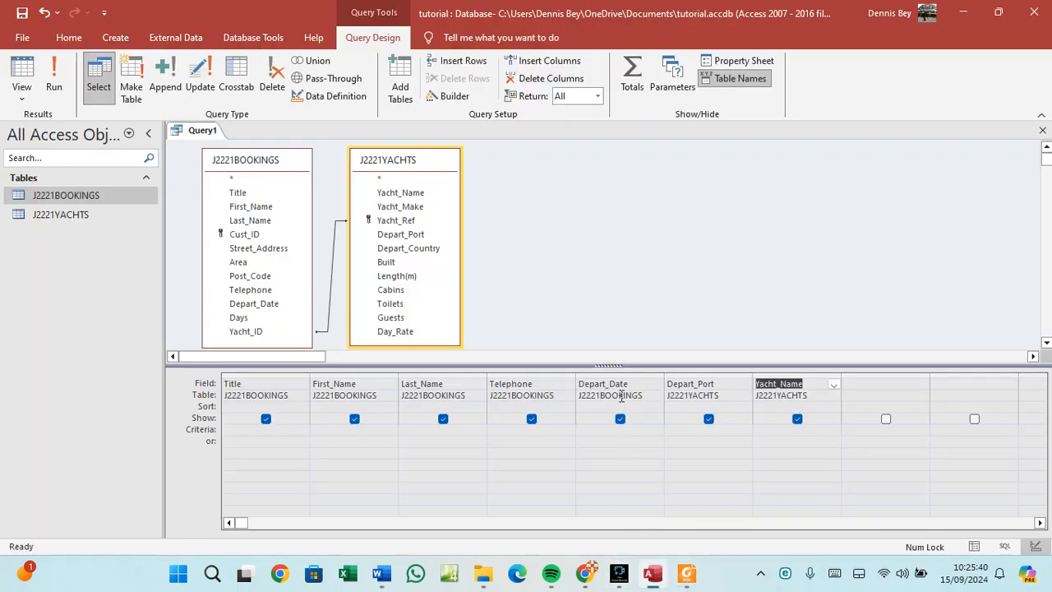
click(687, 573)
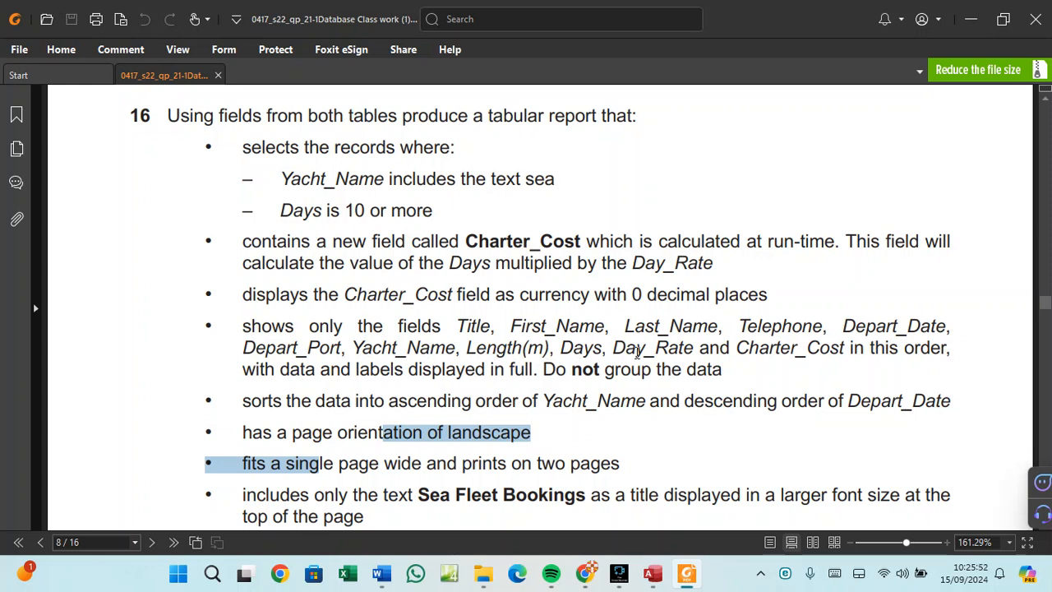
click(651, 578)
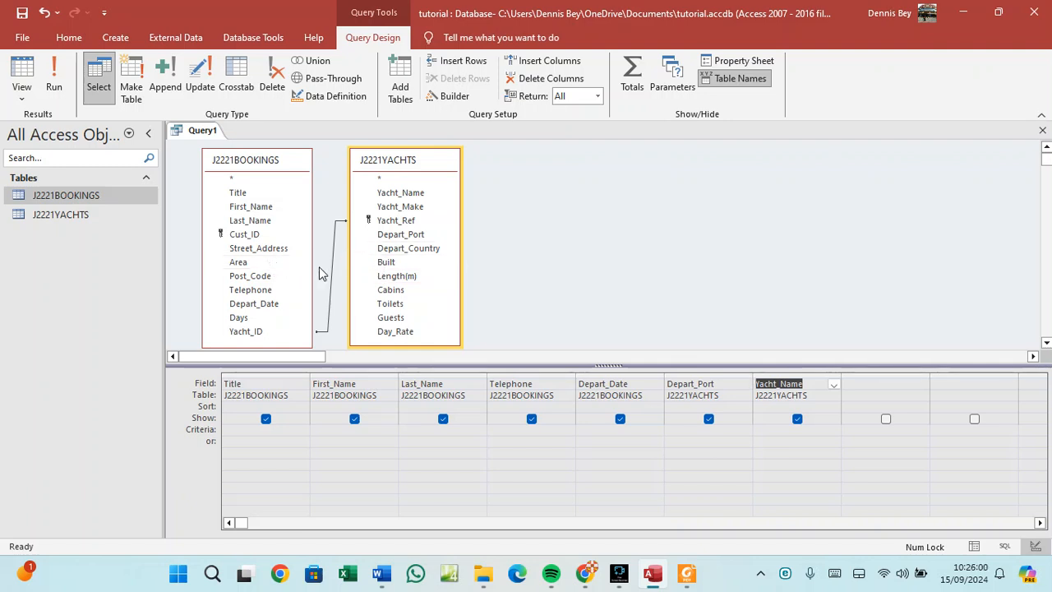
Add Length(m), Days and Day_Rate to the grid after Yacht_Name.
double_click(397, 276)
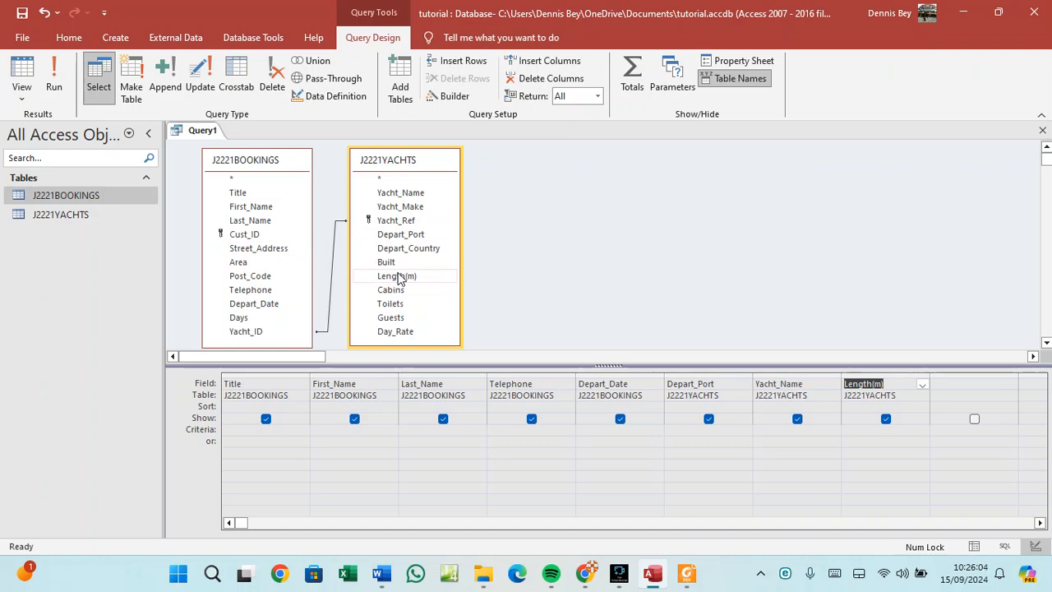
click(686, 572)
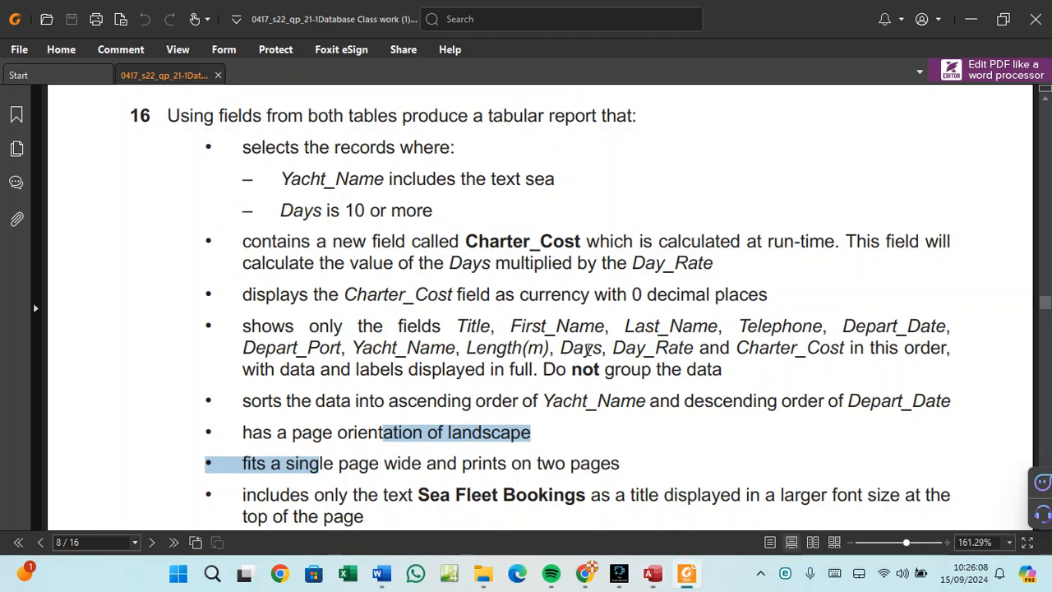
click(652, 573)
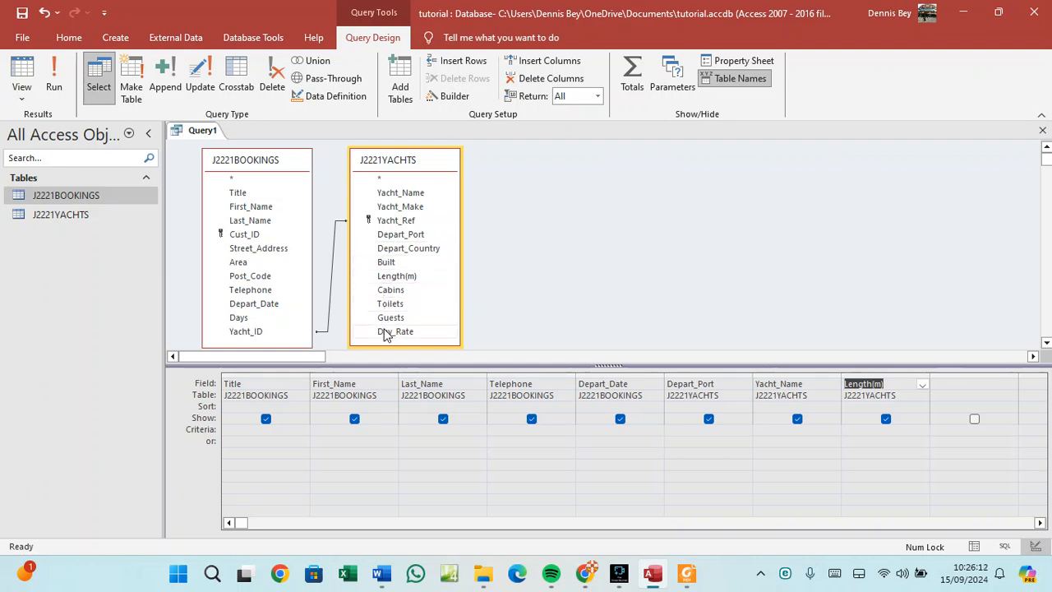
double_click(245, 322)
double_click(394, 332)
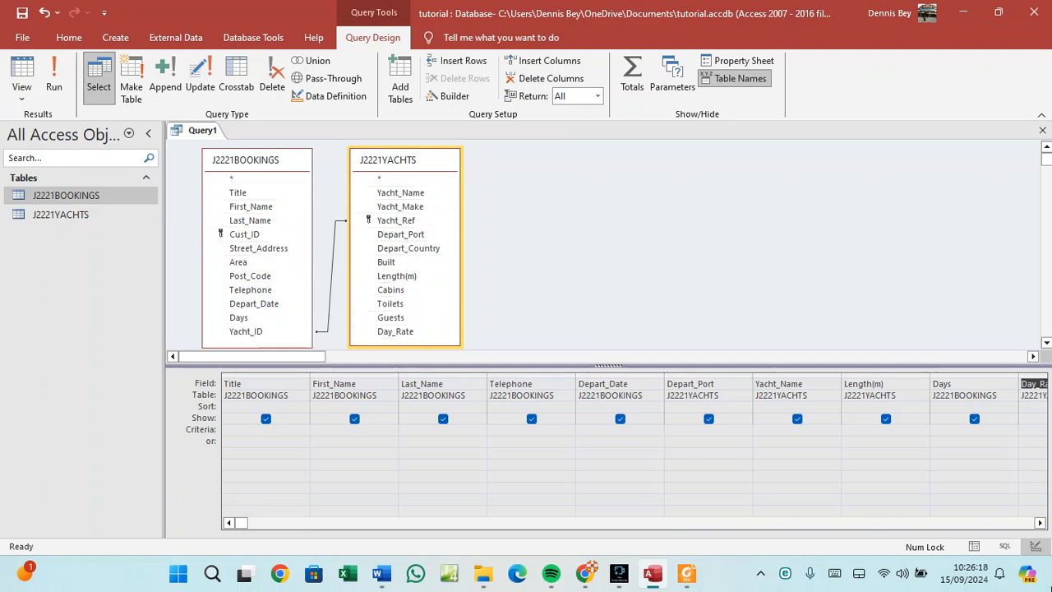
click(1040, 523)
click(1040, 524)
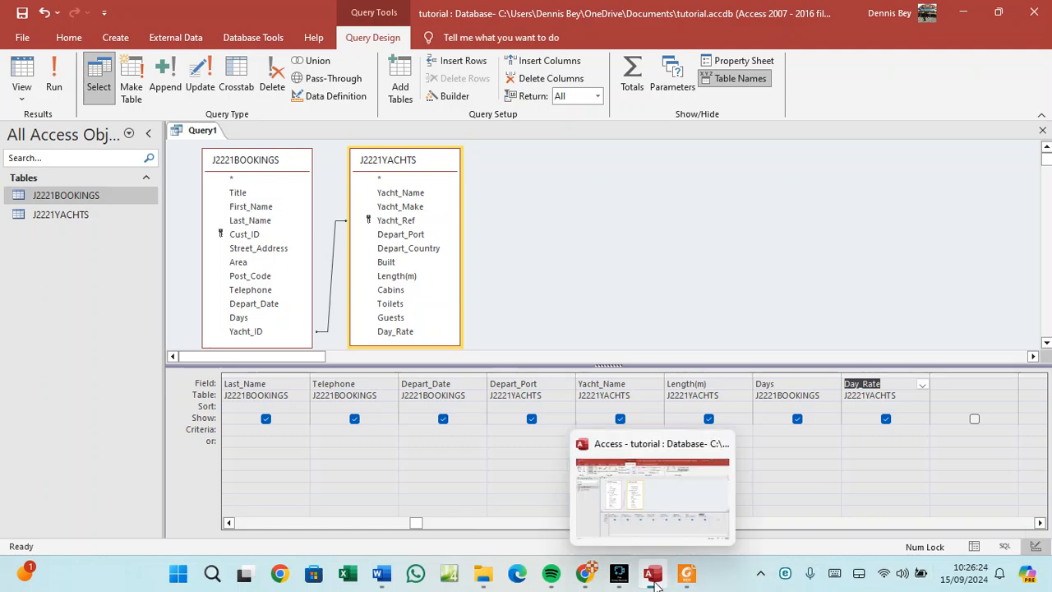
Copy the field name Charter_Cost from question 16 in the PDF.
click(687, 574)
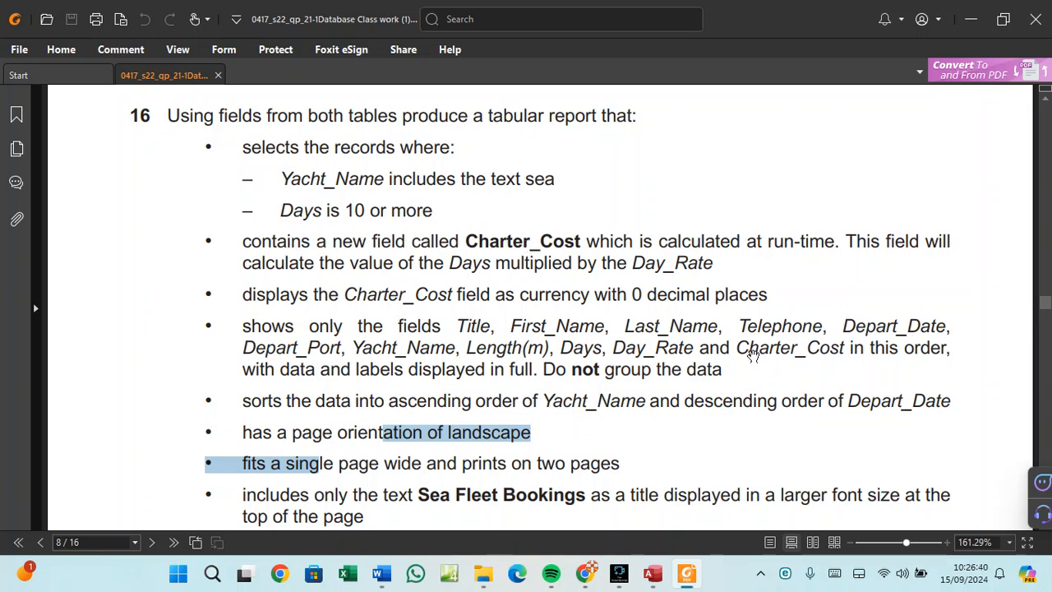
drag(739, 346, 840, 350)
right_click(840, 352)
click(863, 360)
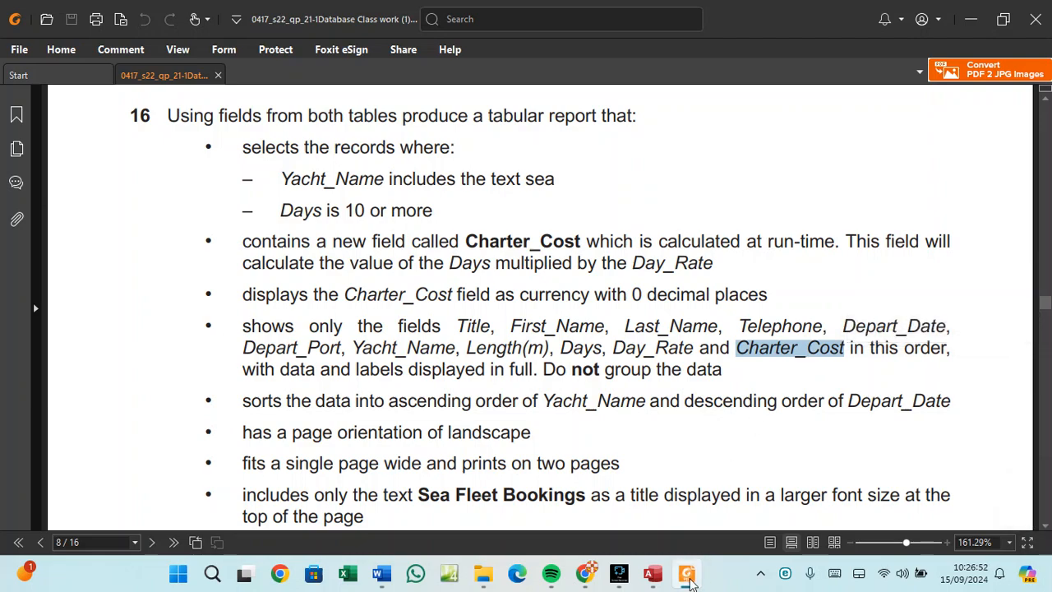
click(689, 574)
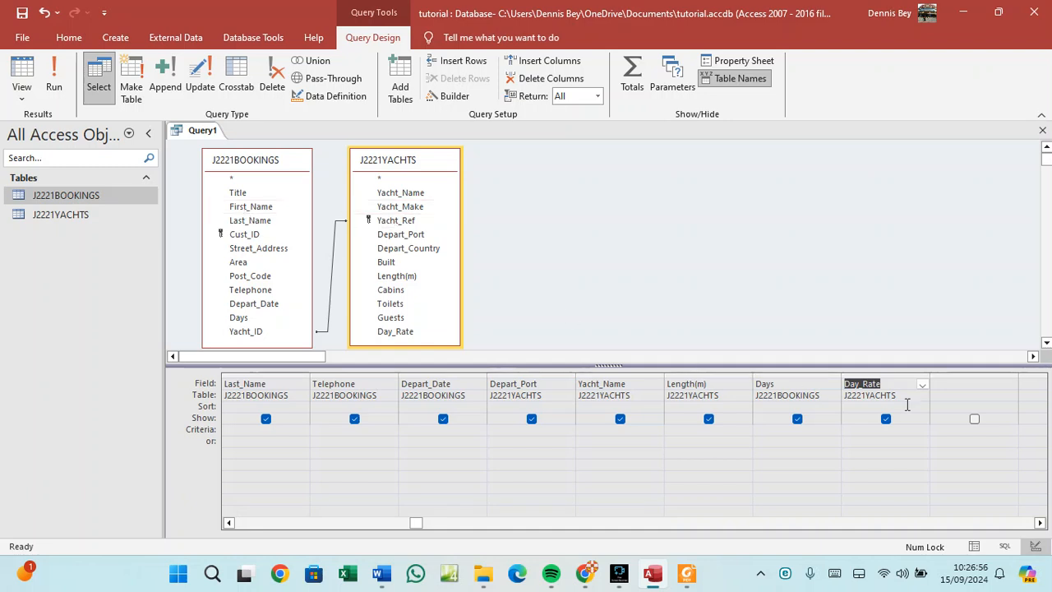
Paste Charter_Cost into the empty Field cell after Day_Rate and widen that column.
click(945, 383)
right_click(945, 383)
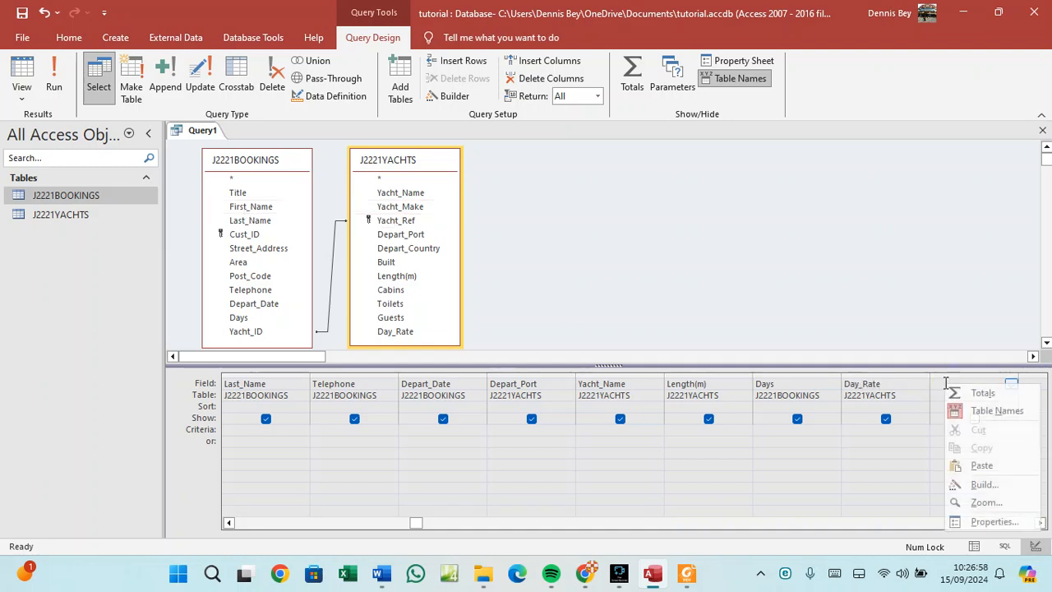
click(981, 465)
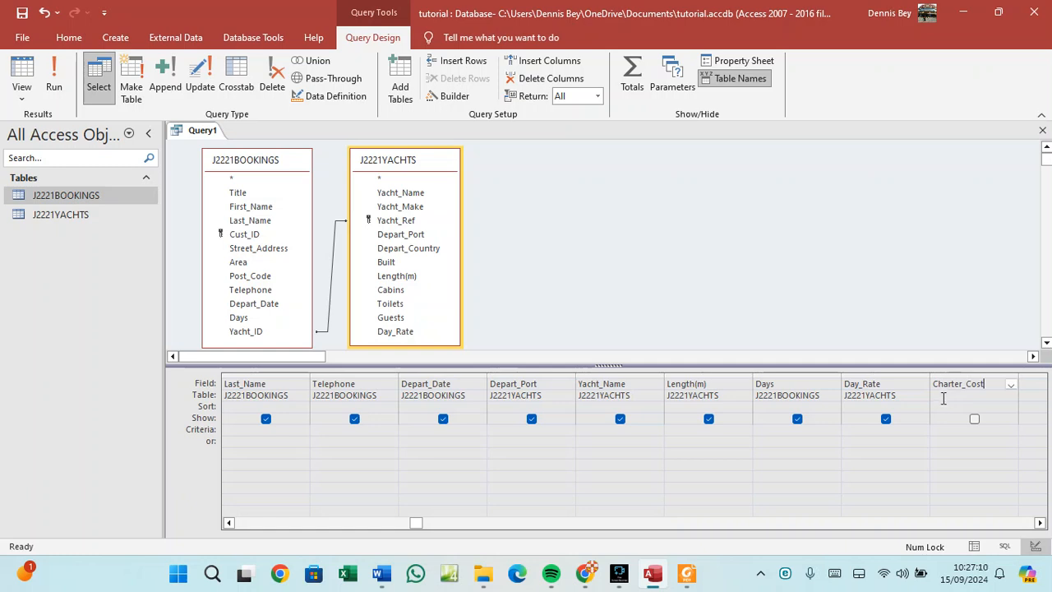
click(689, 580)
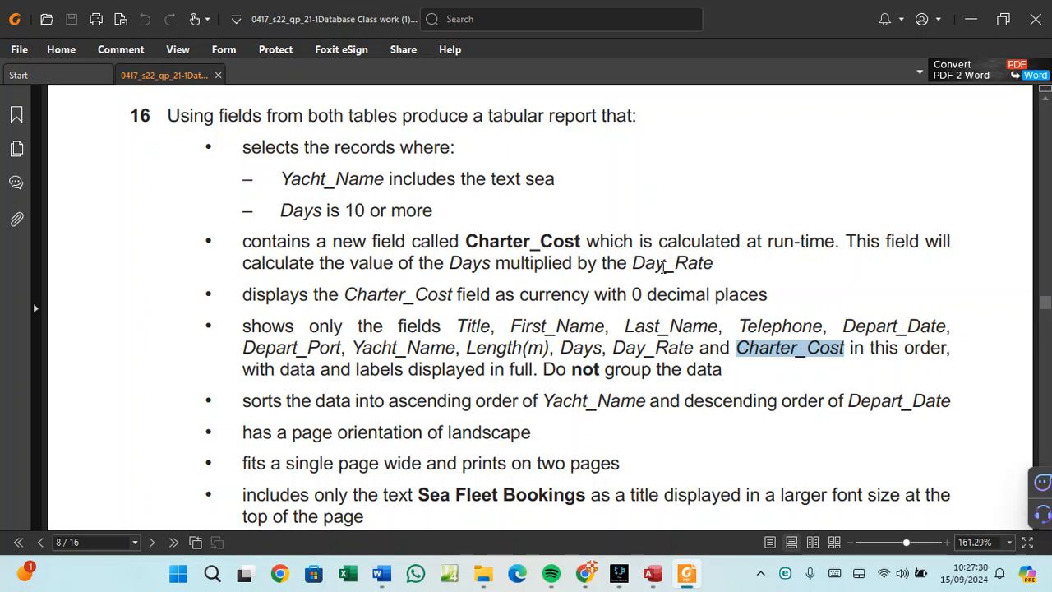
click(656, 574)
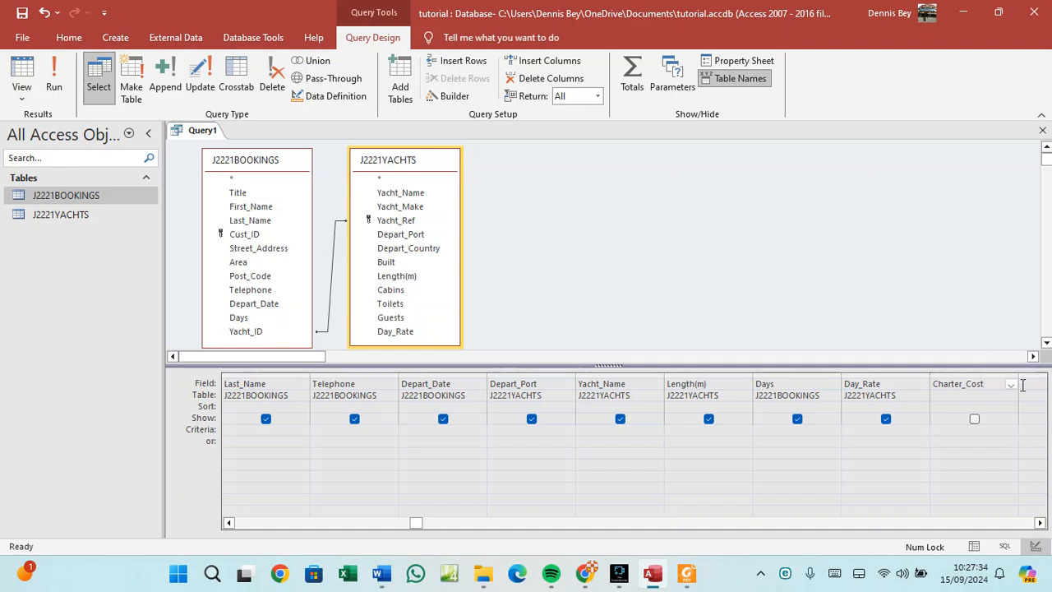
drag(1017, 370, 1033, 371)
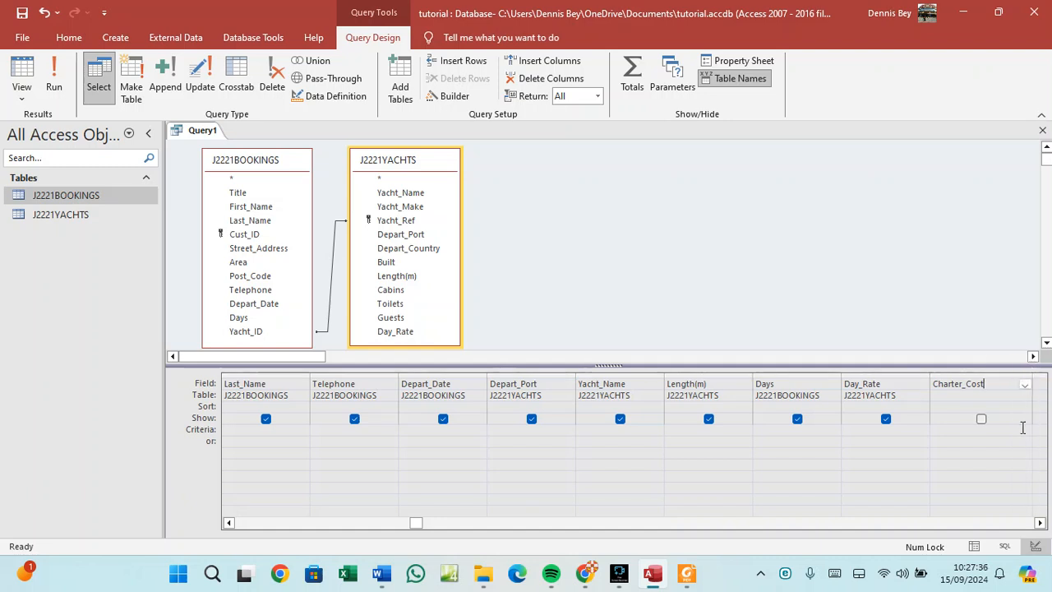
click(1039, 523)
click(1040, 523)
click(1040, 523)
click(1040, 523)
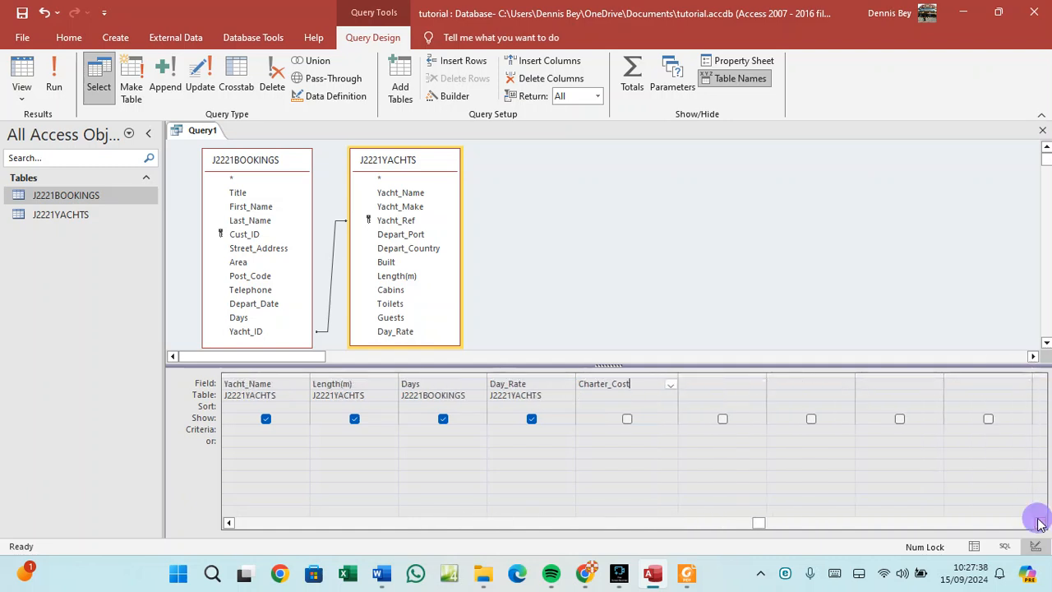
click(1039, 522)
click(1039, 523)
drag(500, 373, 591, 381)
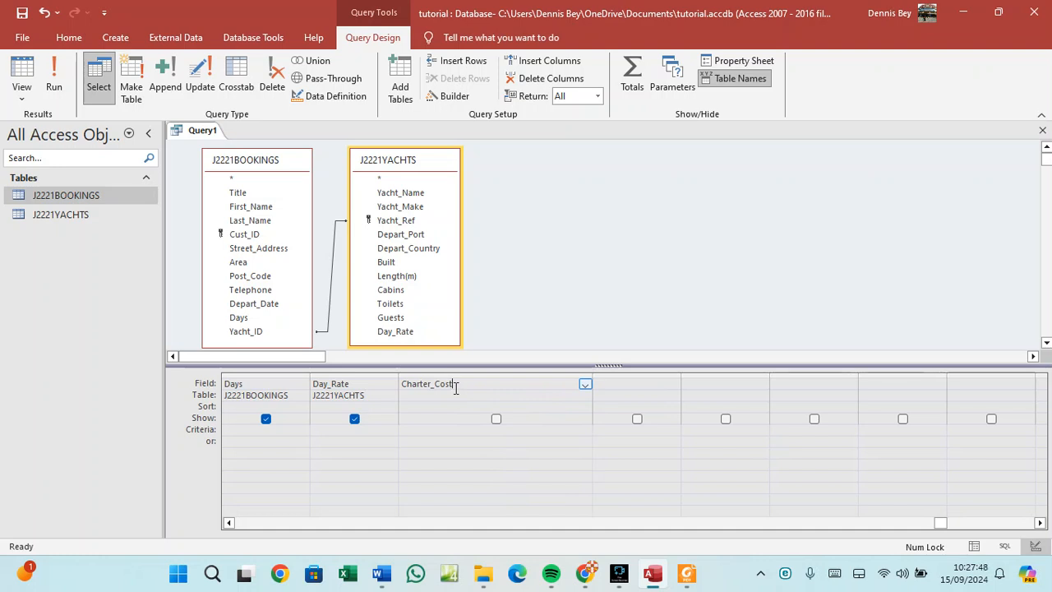
Complete the field as Charter_Cost: Days*Day_Rate and commit the calculation.
text(:)
text(()
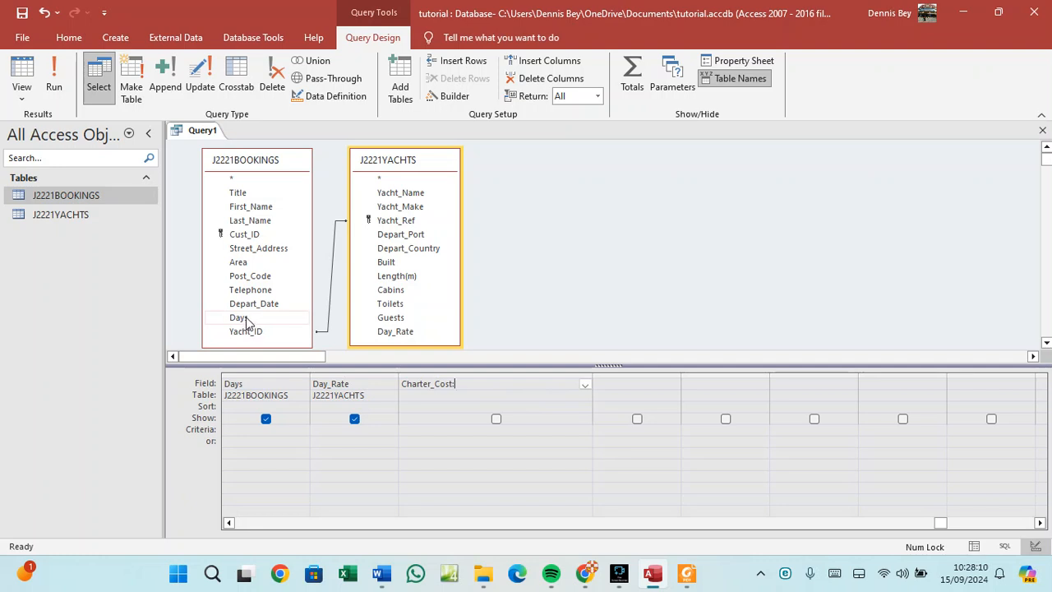
text(Days*)
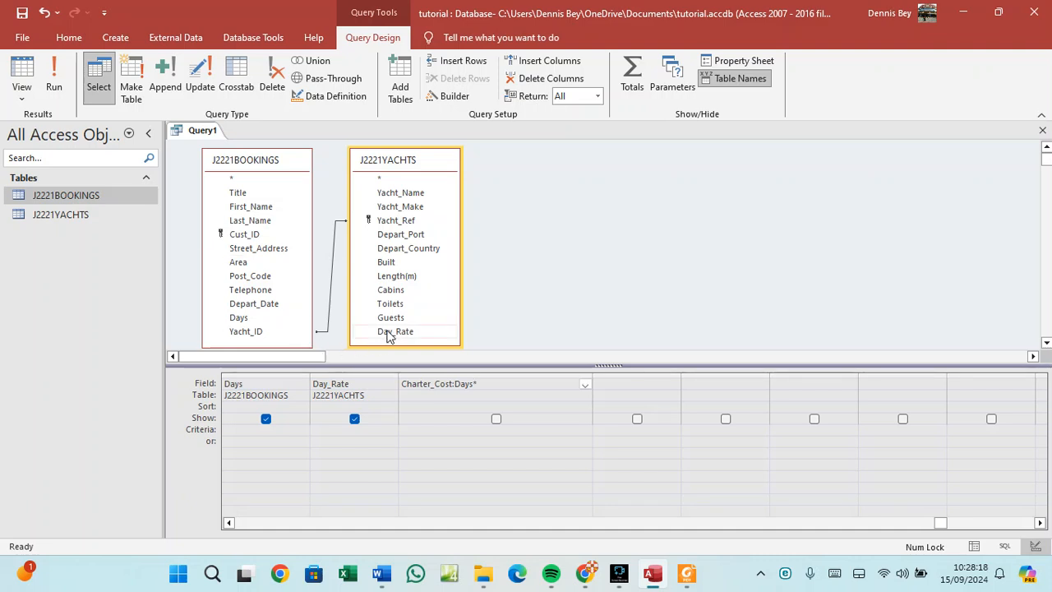
text(Day_Rate)
click(469, 398)
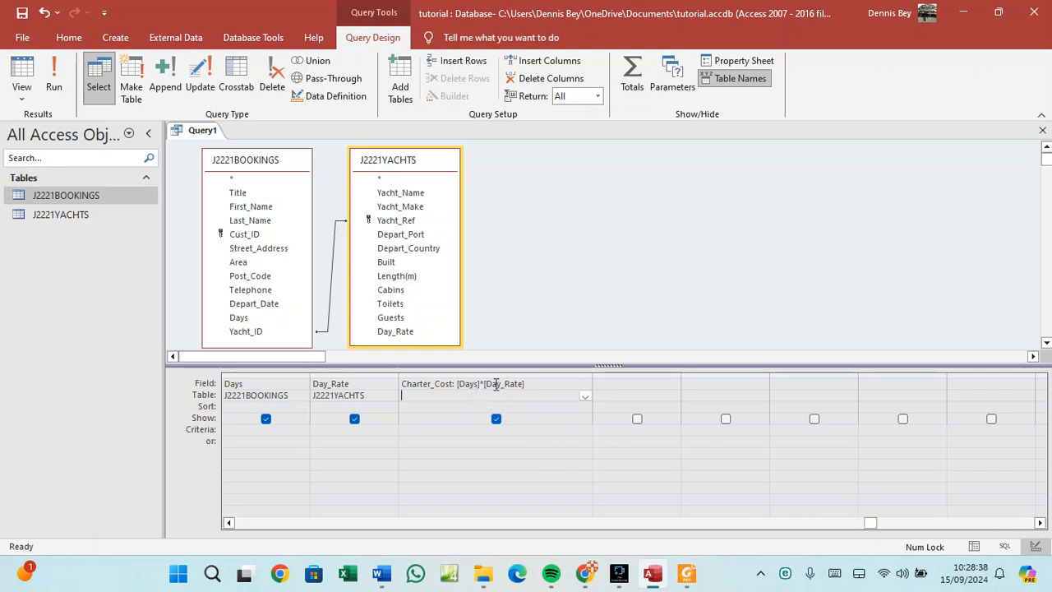
drag(877, 530, 244, 526)
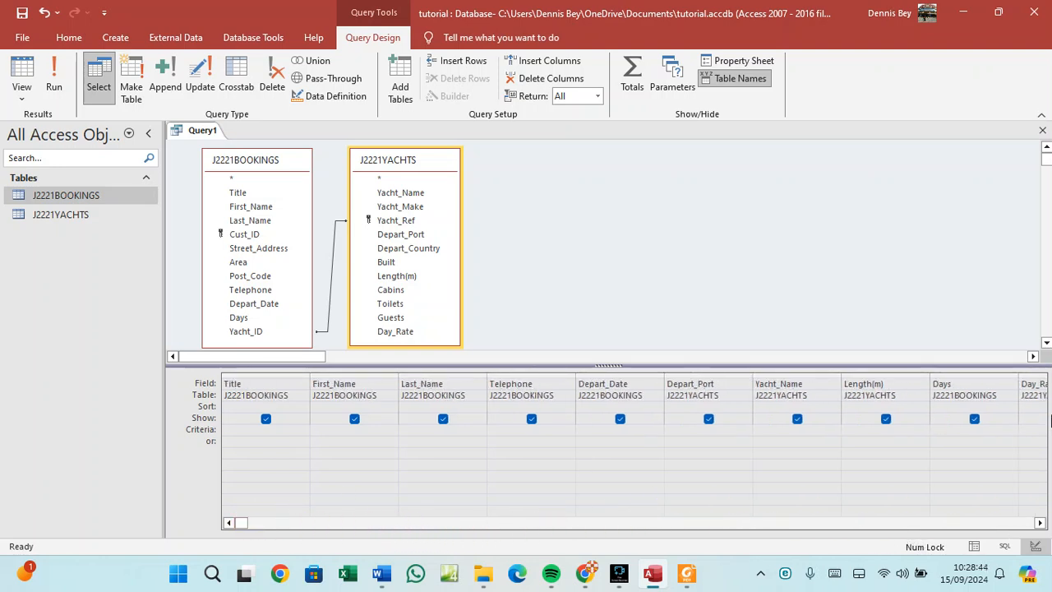
click(1040, 523)
Type the criterion *sea under Yacht_Name, following the question's selection criteria.
click(1040, 523)
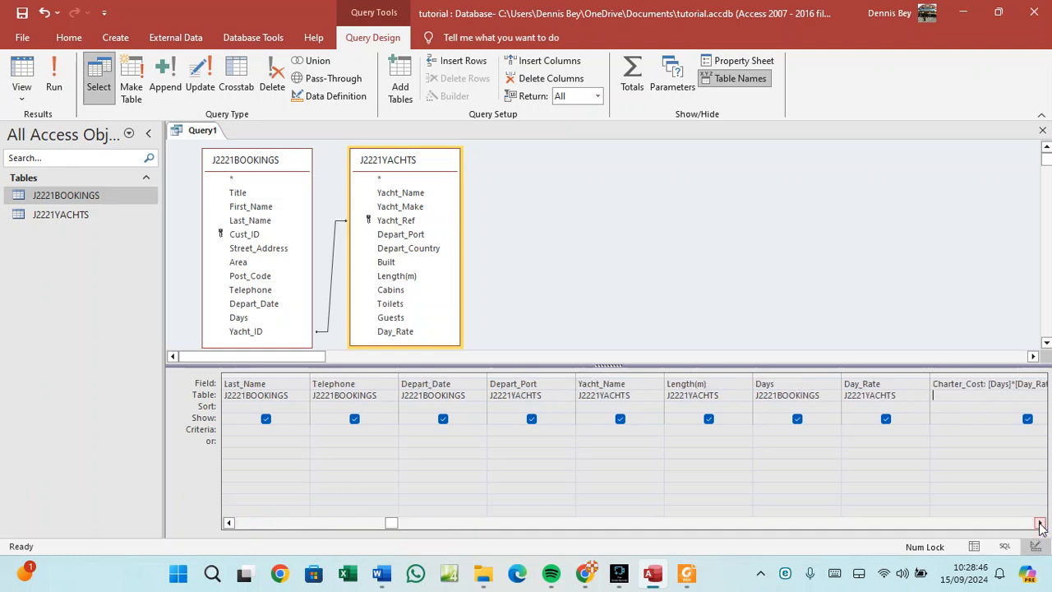
click(1040, 523)
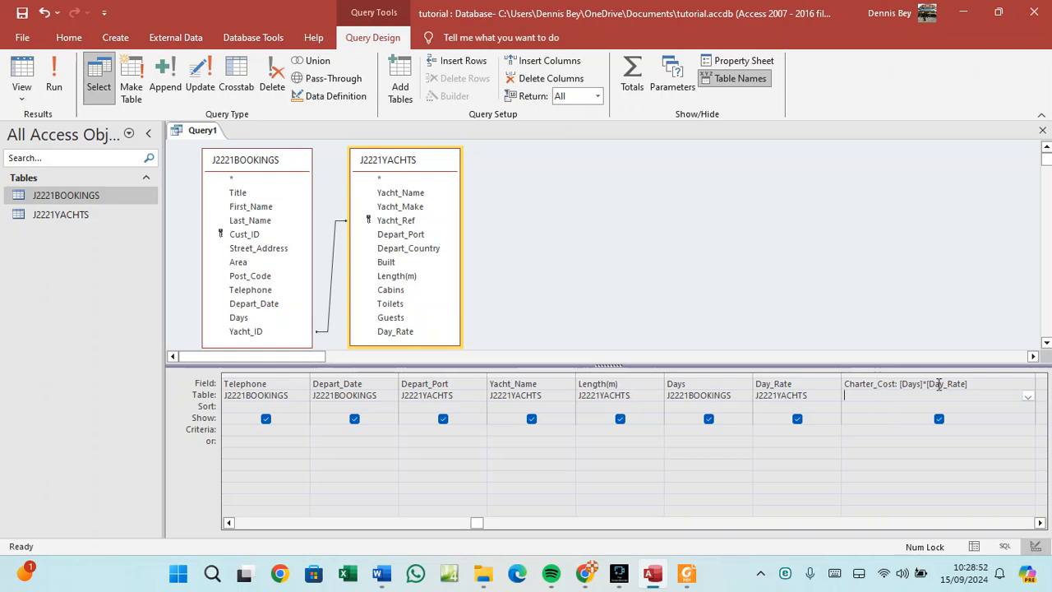
click(607, 430)
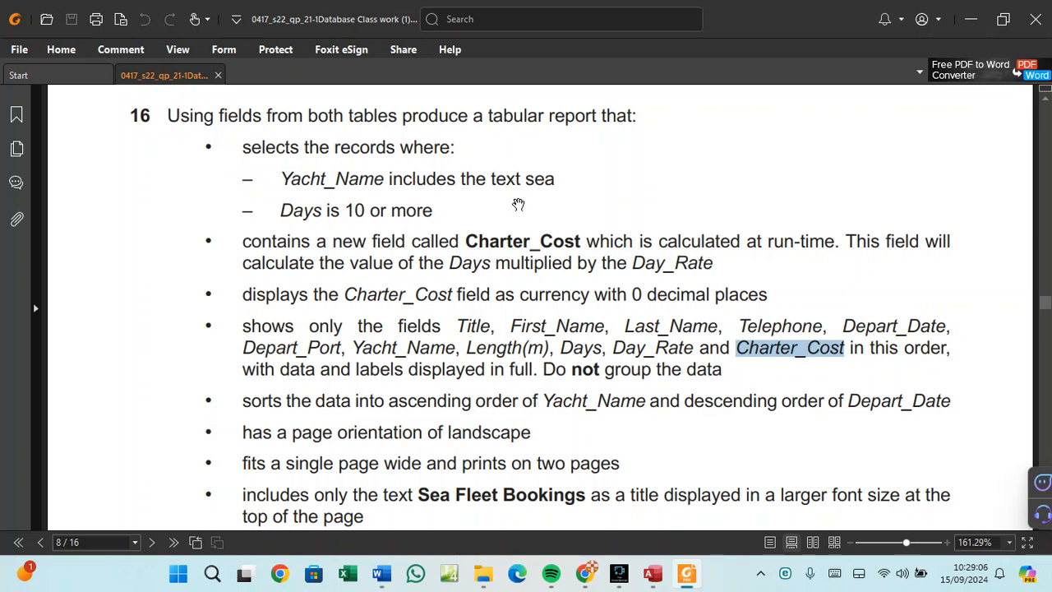
mouse_move(654, 572)
click(620, 510)
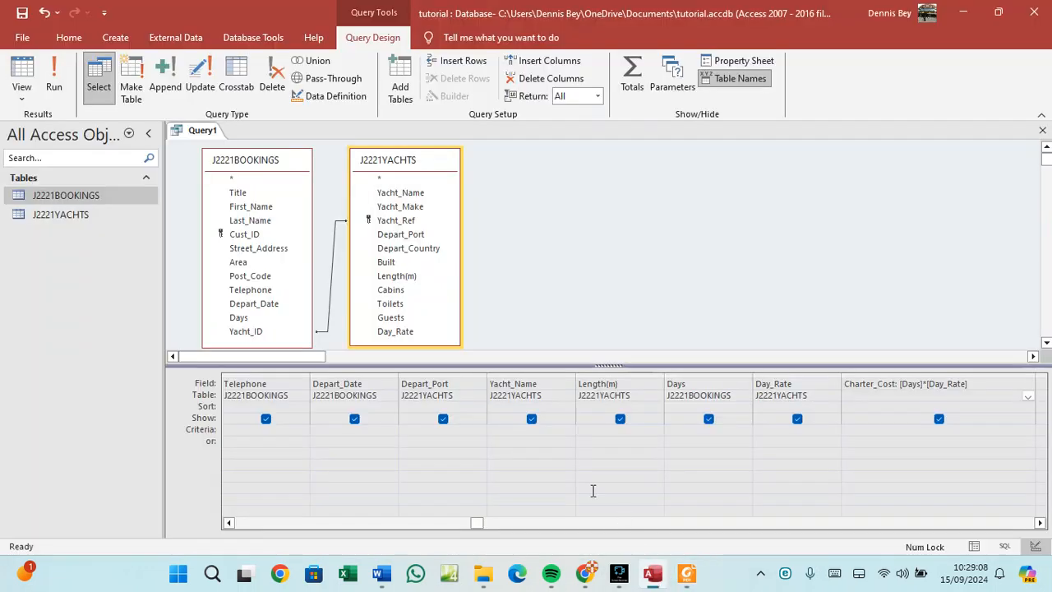
click(498, 429)
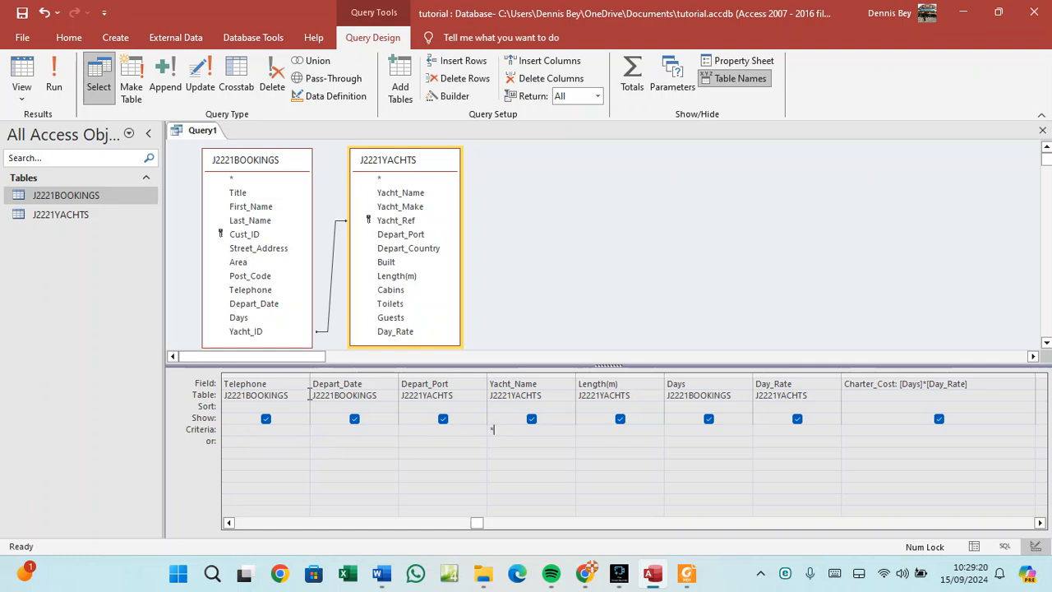
text(*sea)
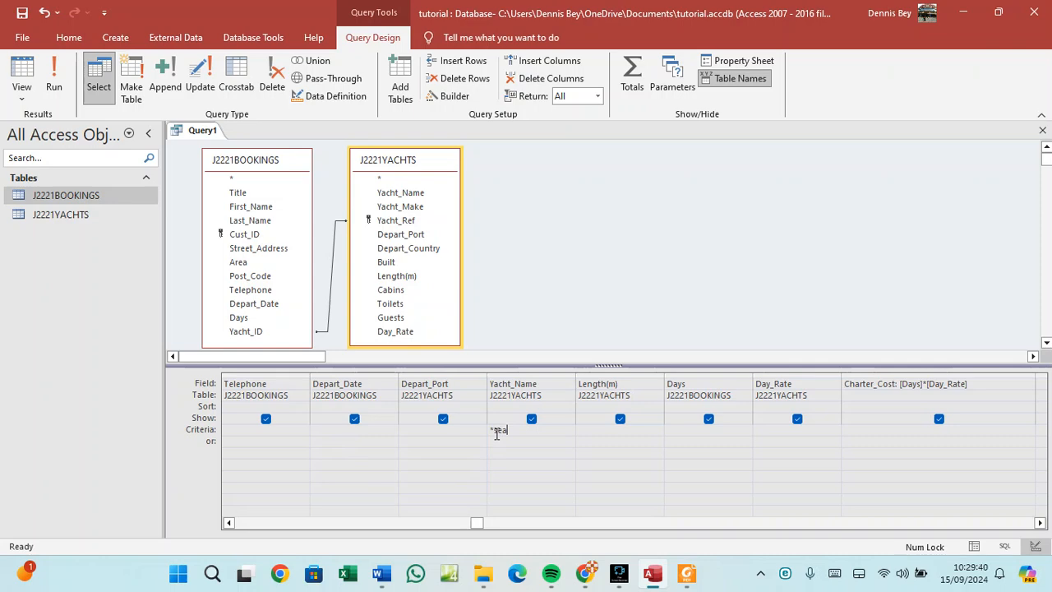
Add the criterion >=10 under Days, checking the question PDF before and after.
click(685, 572)
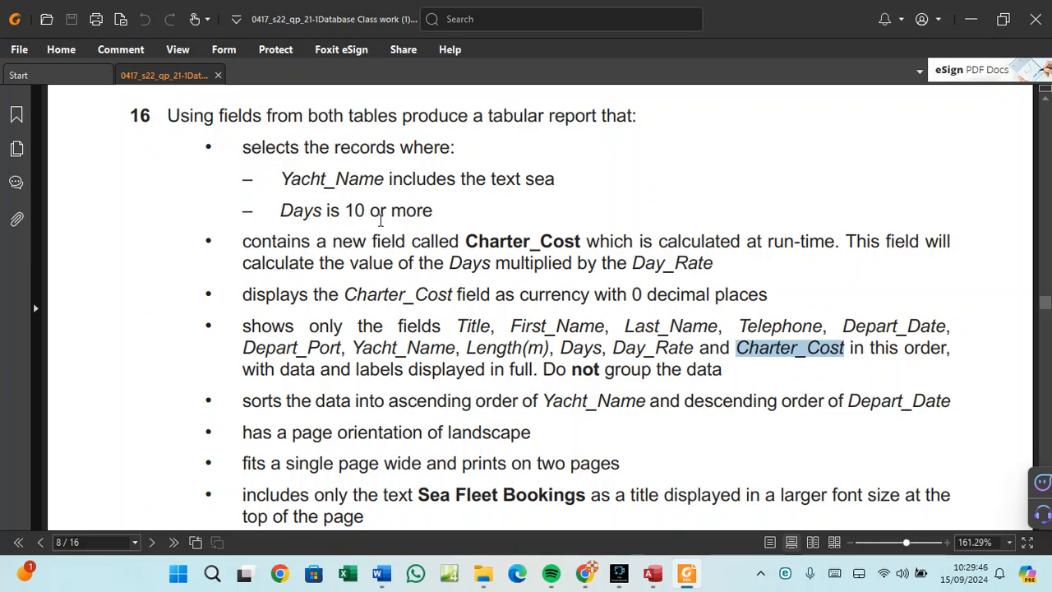
click(652, 572)
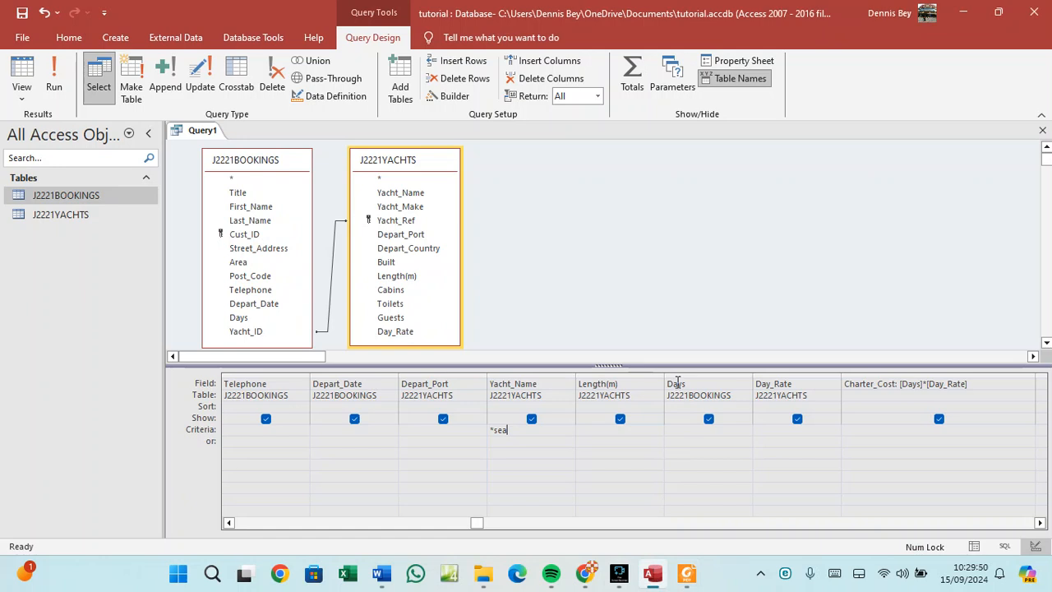
click(681, 432)
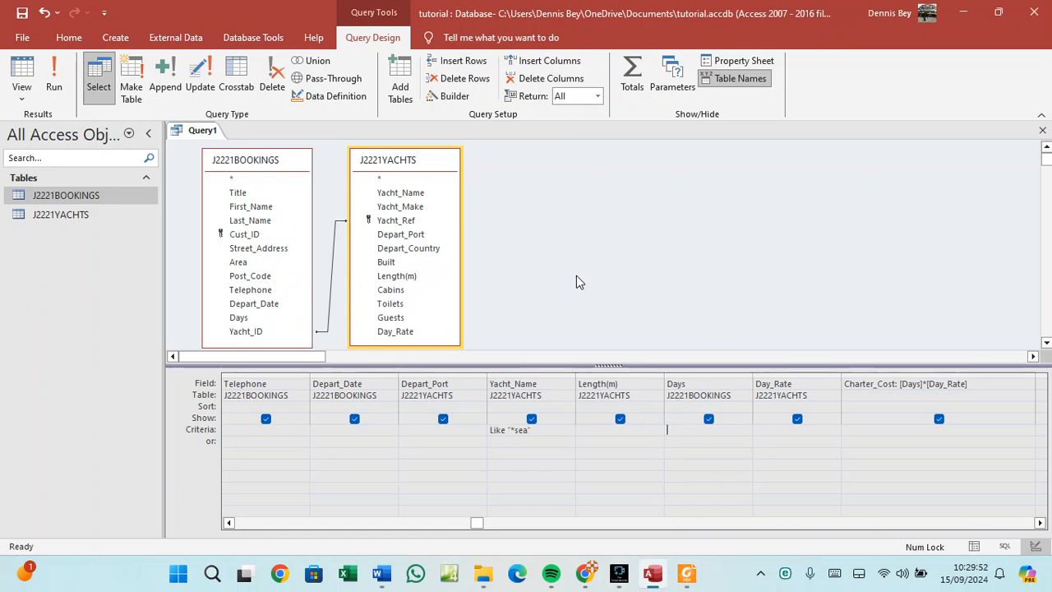
text(>=10)
click(687, 573)
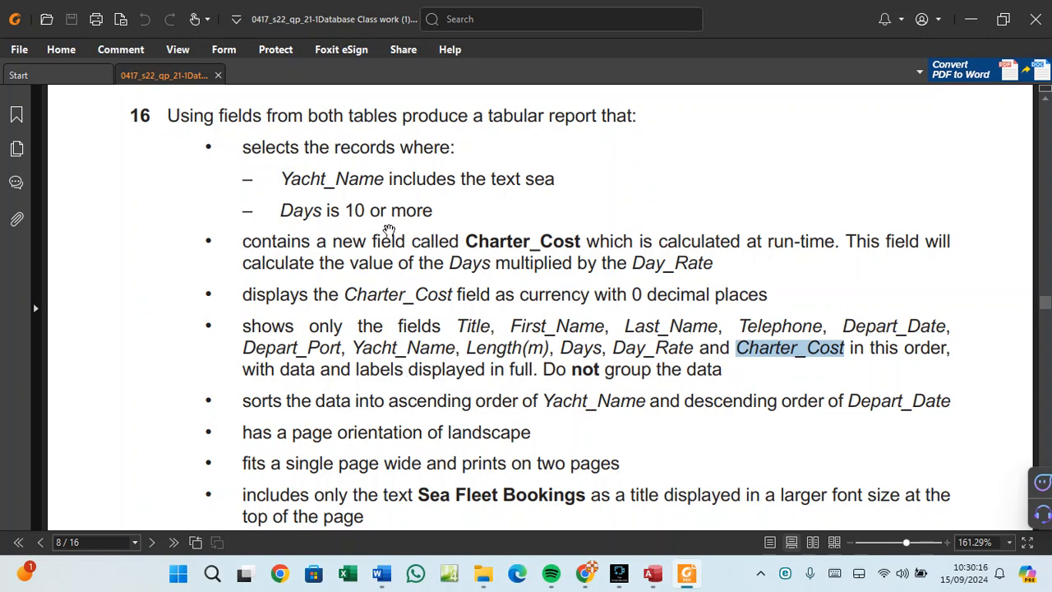
Reread question 16's Yacht_Name, Days and 'Days multiplied by the Day_Rate' requirements, then return to Access.
click(288, 175)
drag(289, 174, 418, 180)
drag(296, 212, 427, 210)
drag(451, 263, 674, 269)
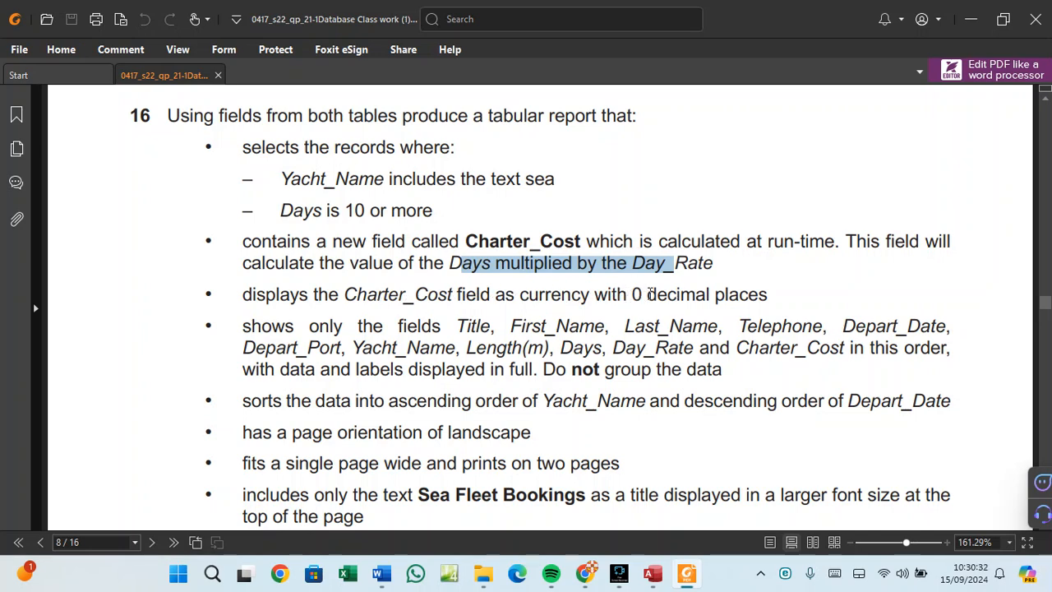
click(653, 573)
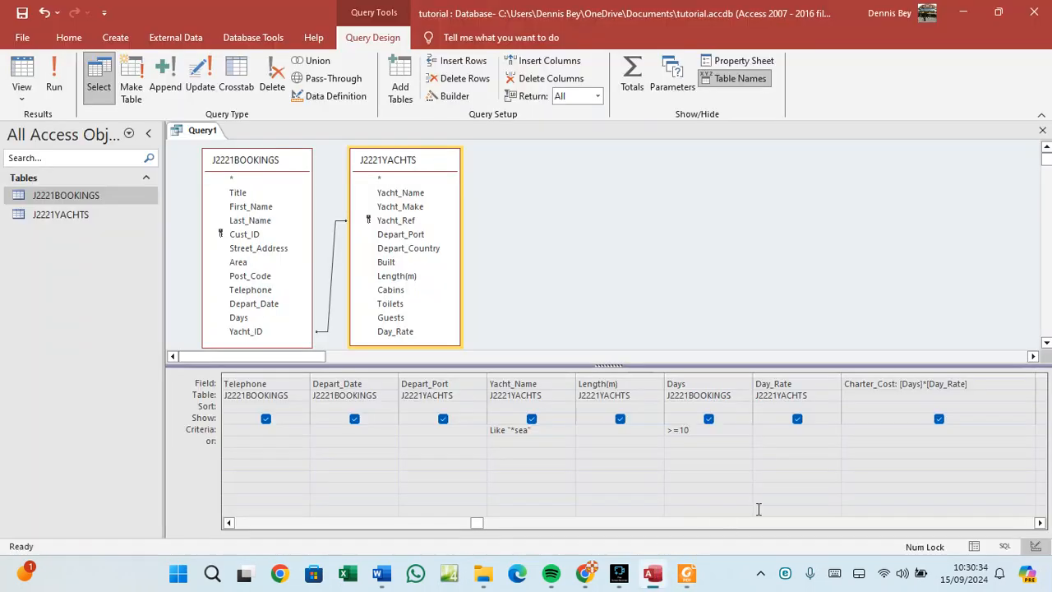
Set the calculated Charter_Cost field's Format property to Currency in the Property Sheet.
click(881, 384)
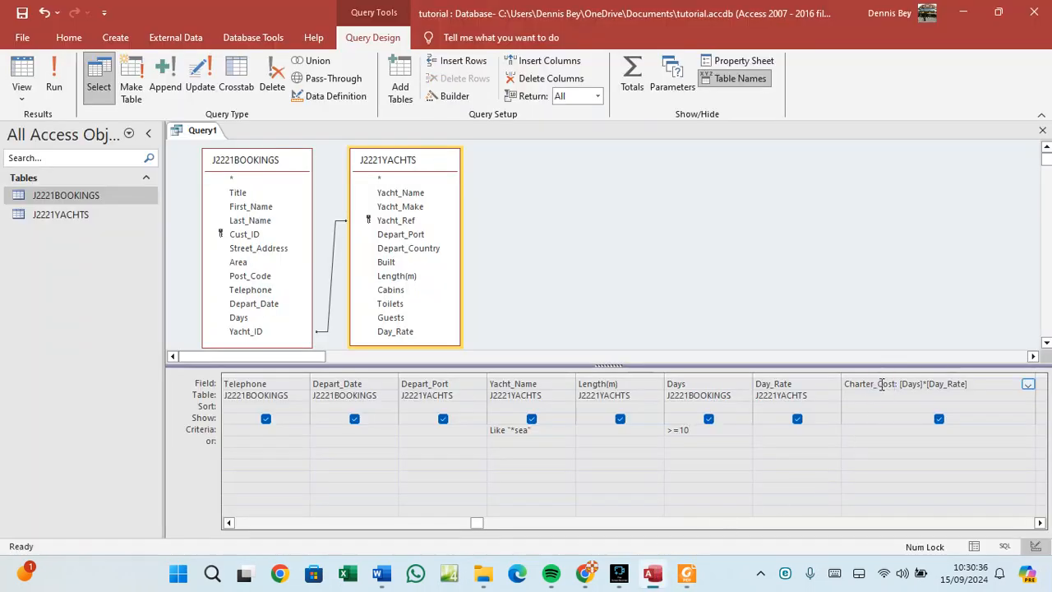
click(871, 385)
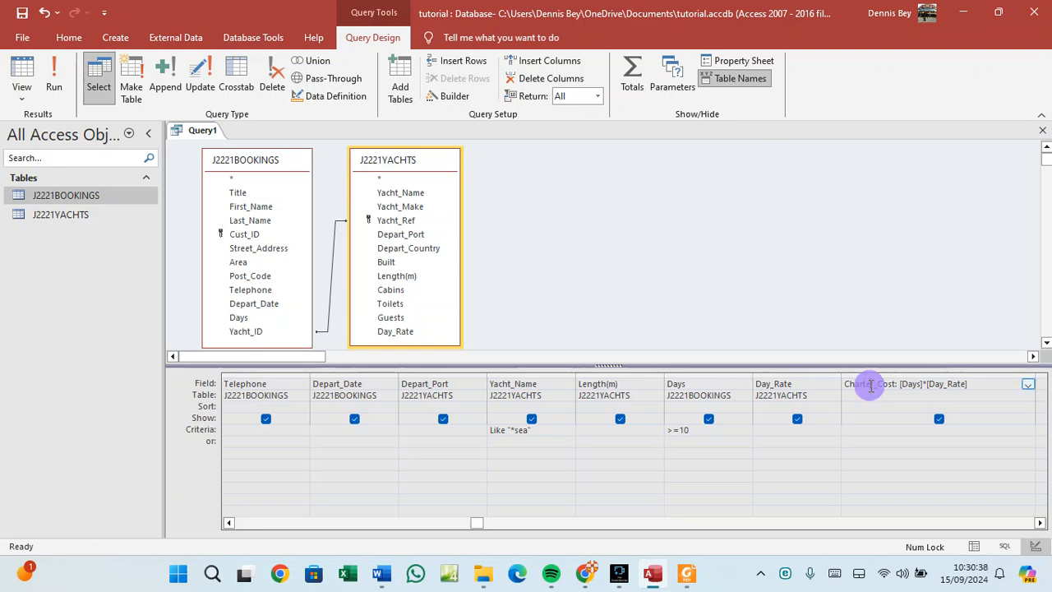
click(747, 69)
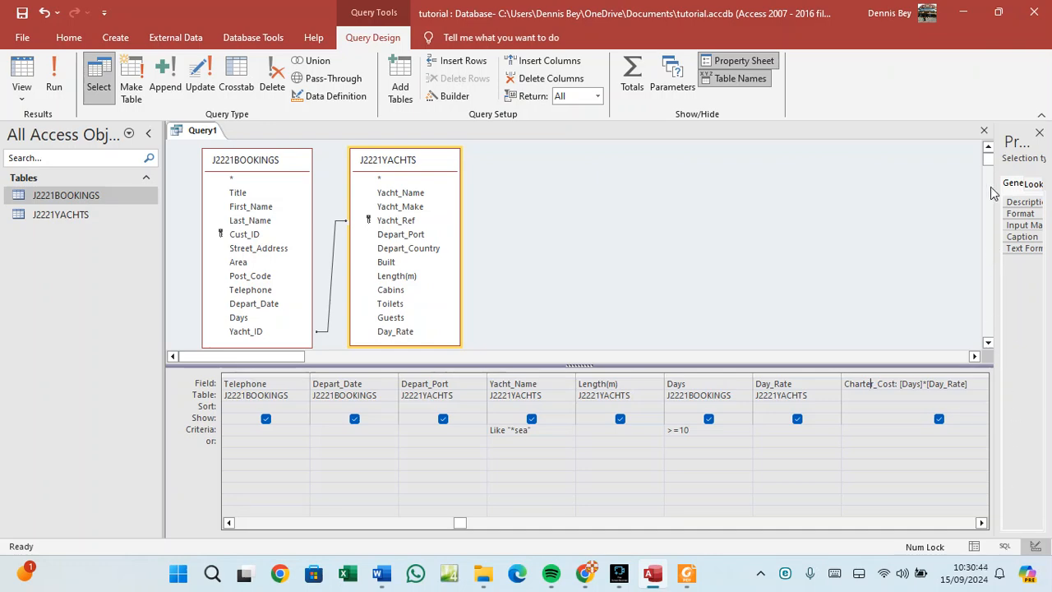
drag(996, 187, 835, 188)
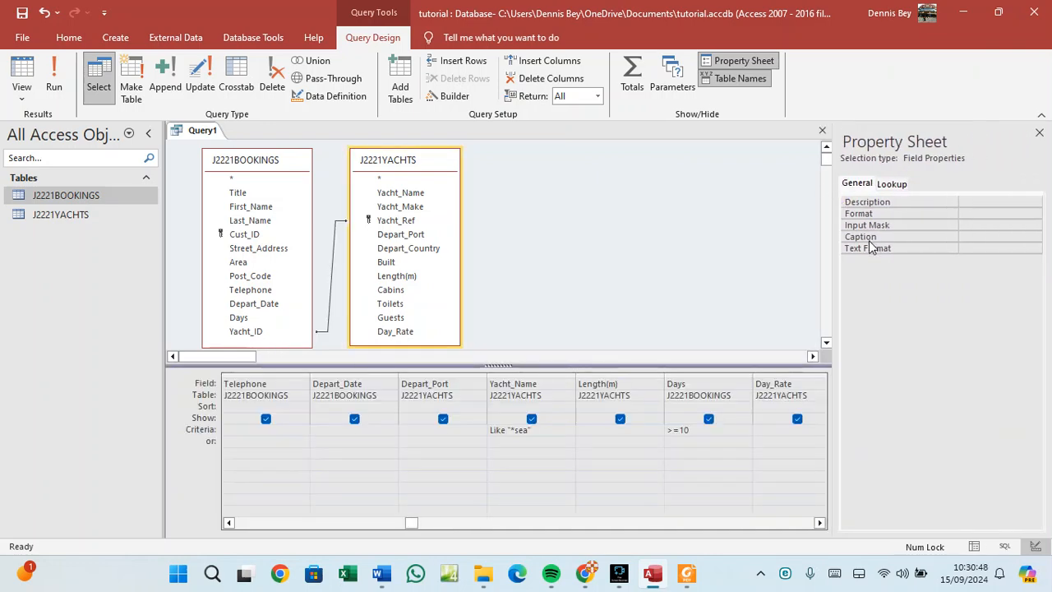
click(971, 212)
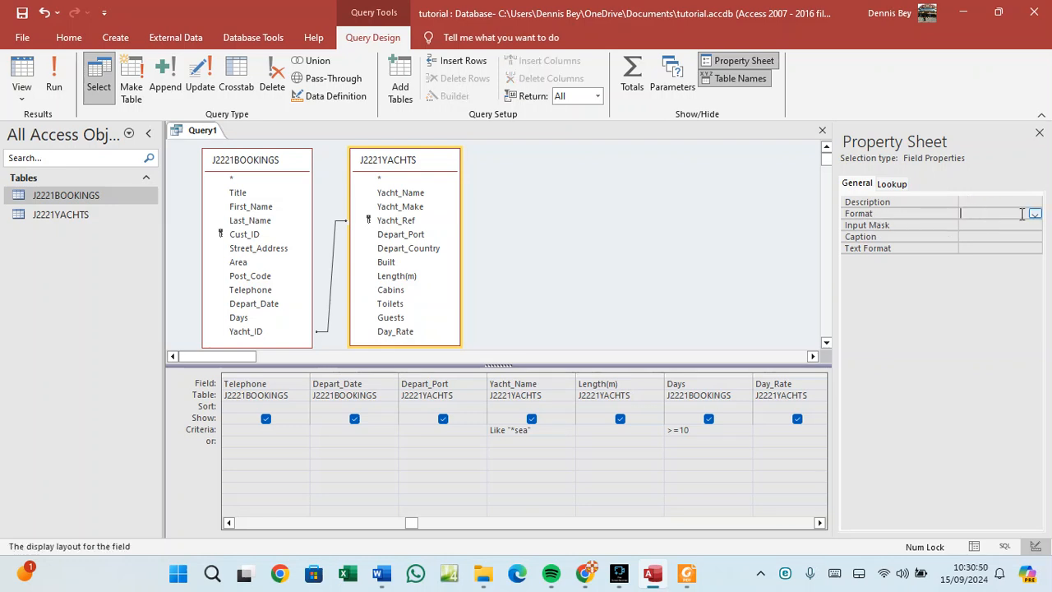
click(1035, 214)
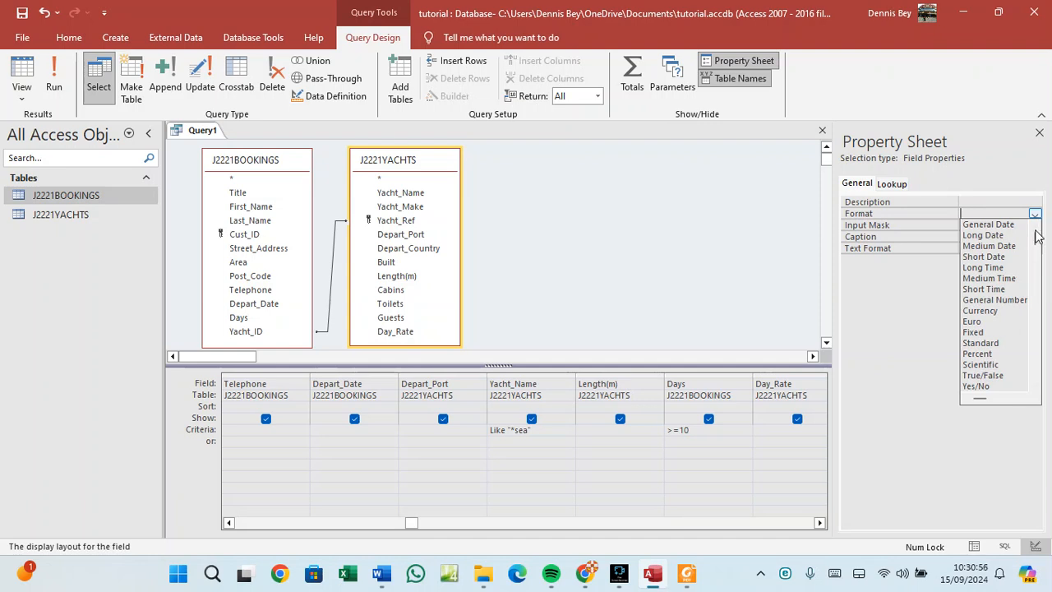
click(1004, 312)
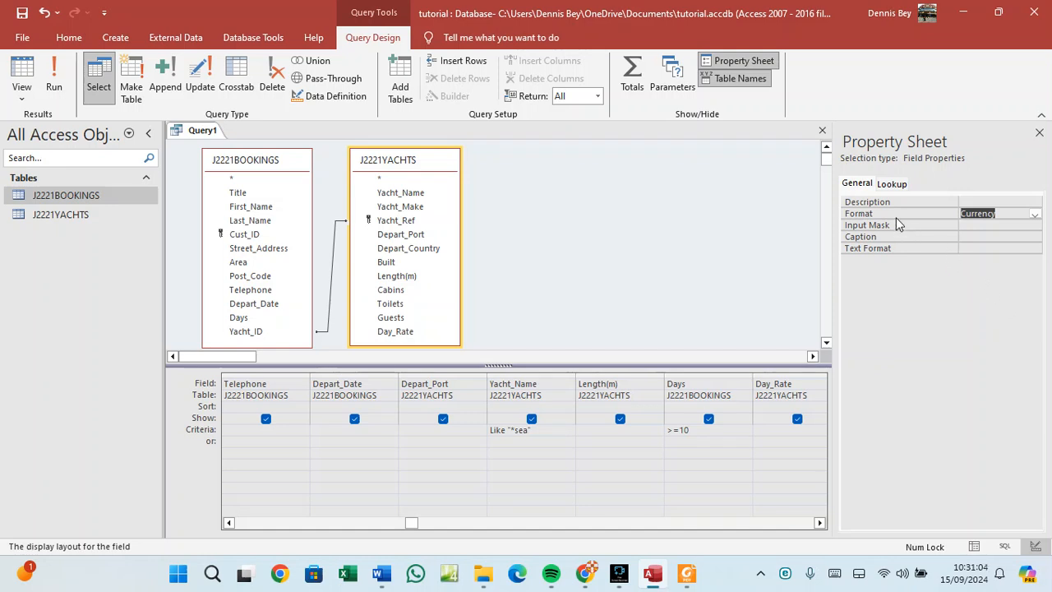
click(1035, 214)
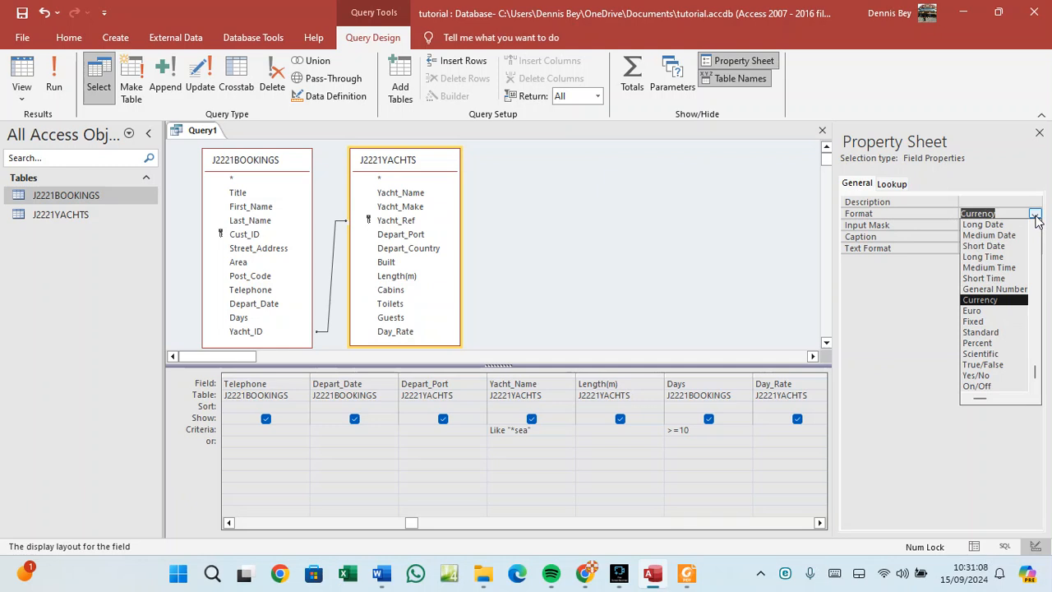
click(1035, 214)
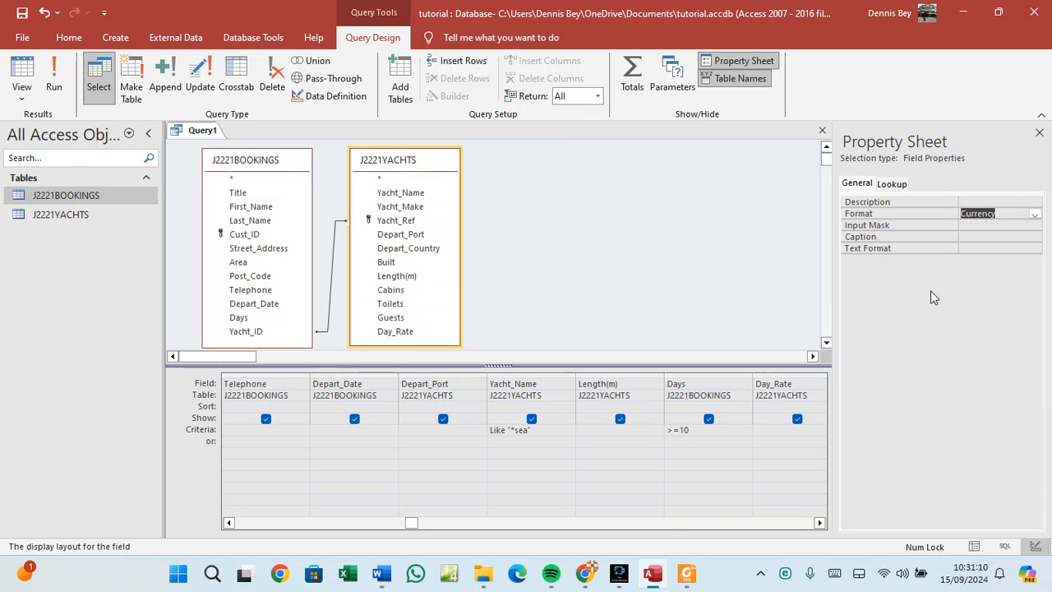
Check the question PDF, then review Charter_Cost's Description and Input Mask properties.
click(686, 575)
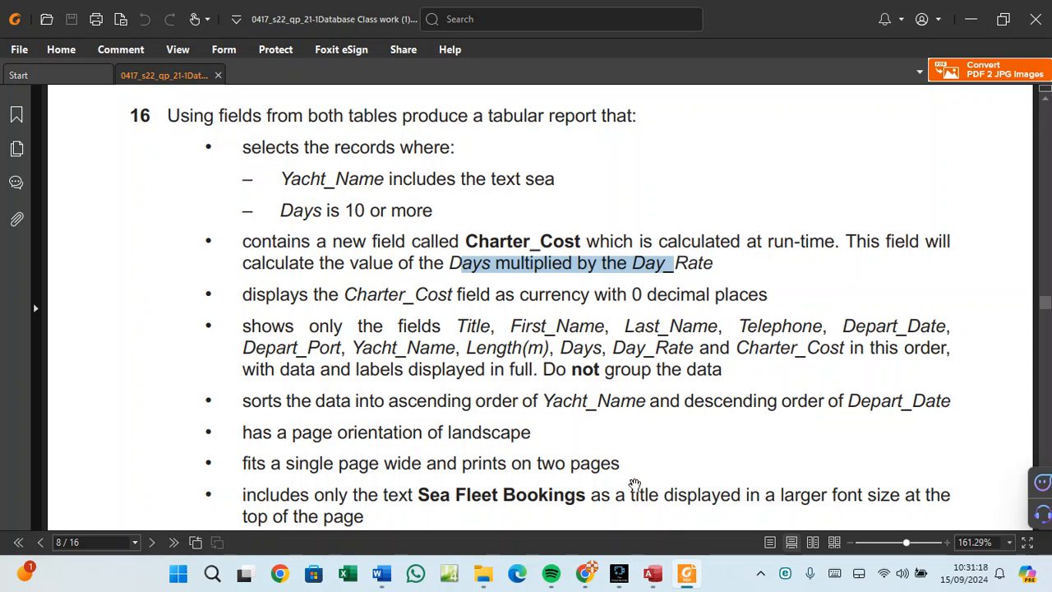
click(652, 574)
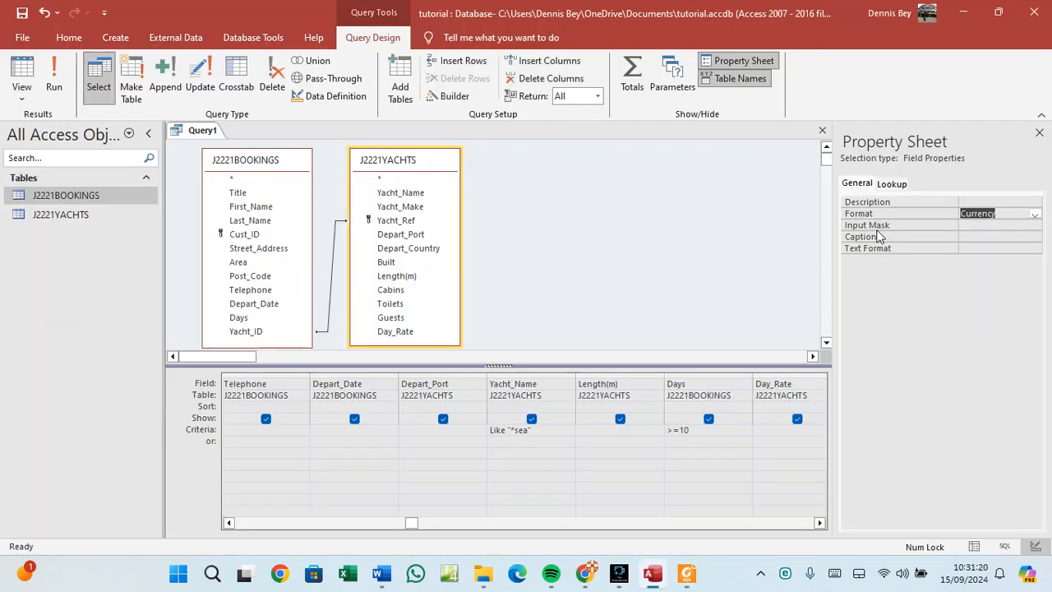
click(972, 203)
click(972, 223)
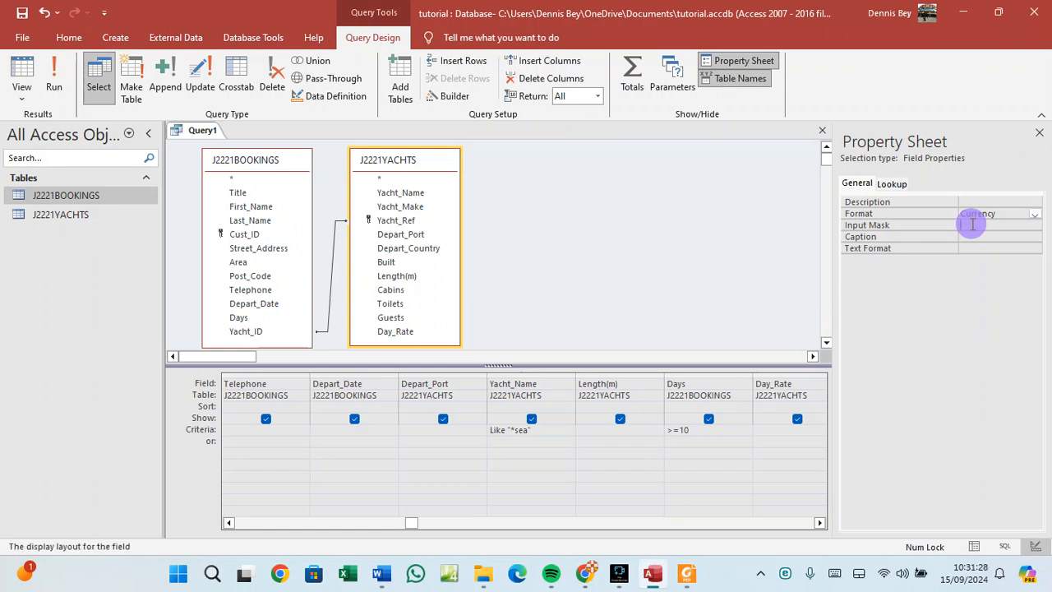
click(972, 224)
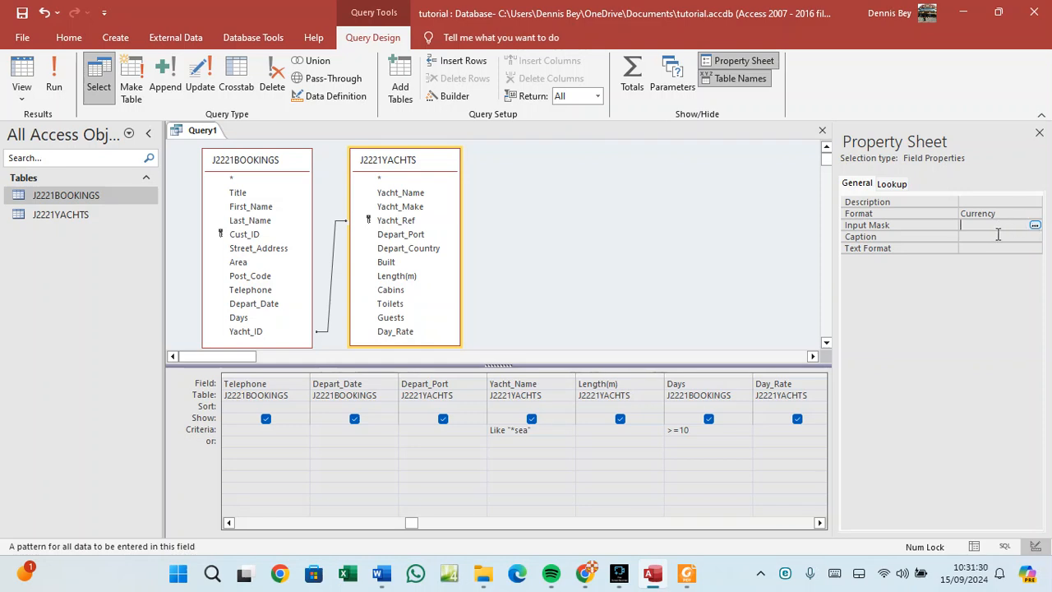
click(976, 202)
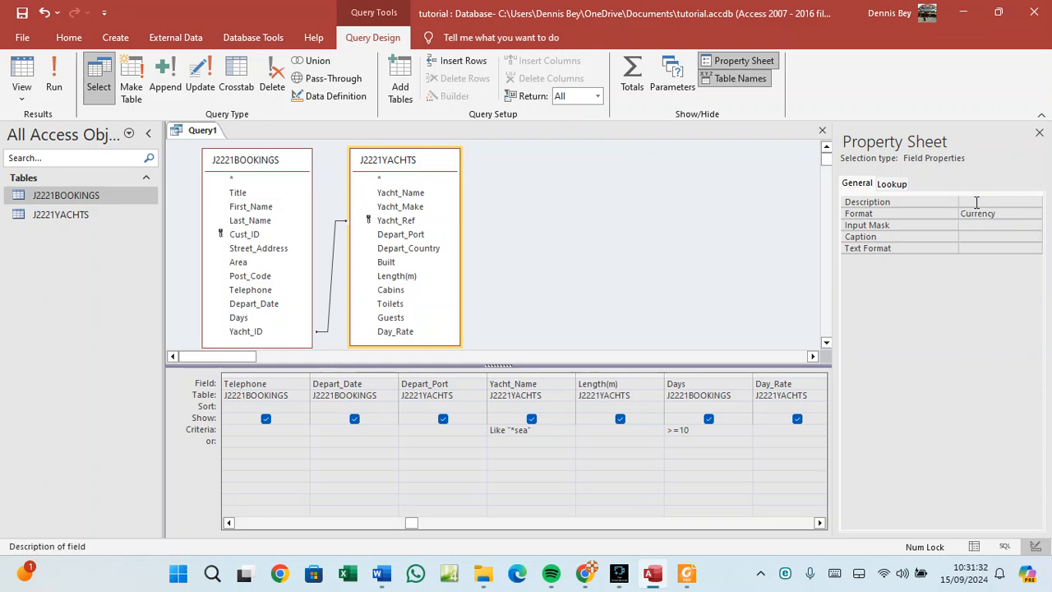
Check Query Parameters and the Format and Caption properties, then return to the question PDF.
click(672, 85)
click(732, 89)
click(986, 214)
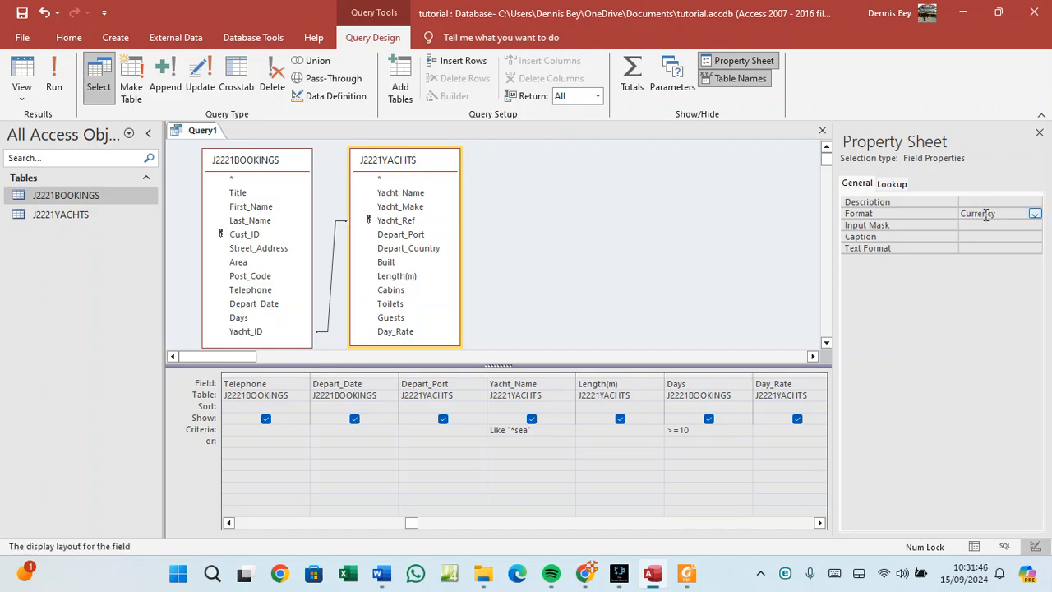
click(986, 237)
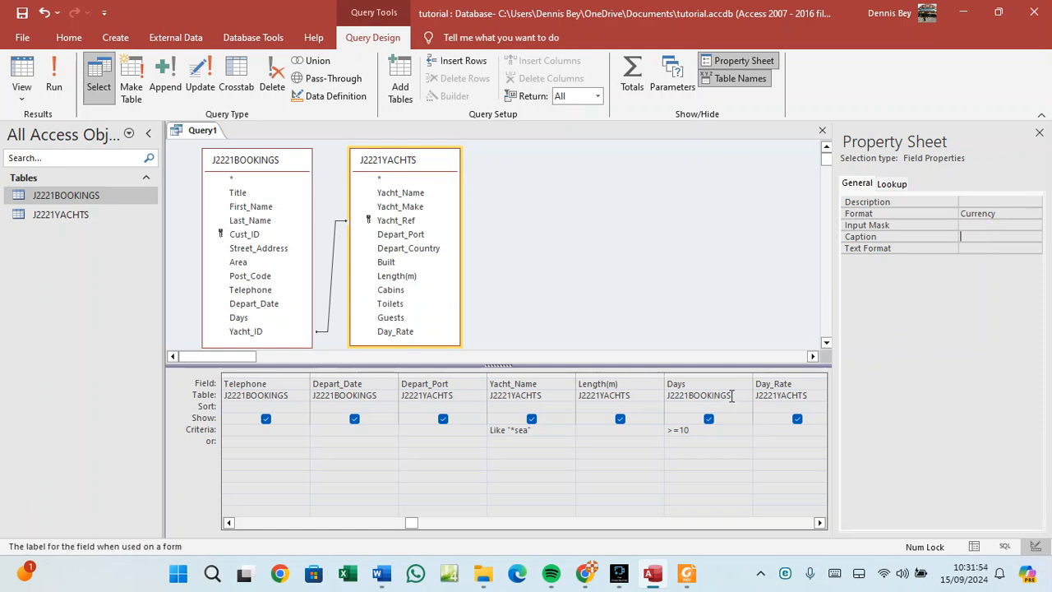
click(687, 573)
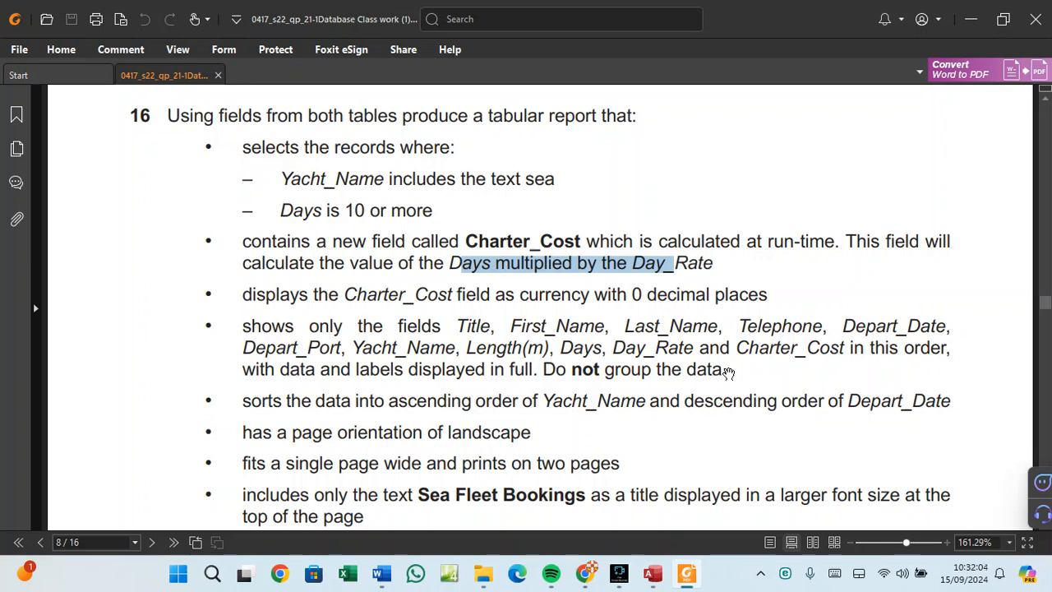
Select question 16's report requirement bullets, then go back to the Access query.
drag(726, 368, 289, 148)
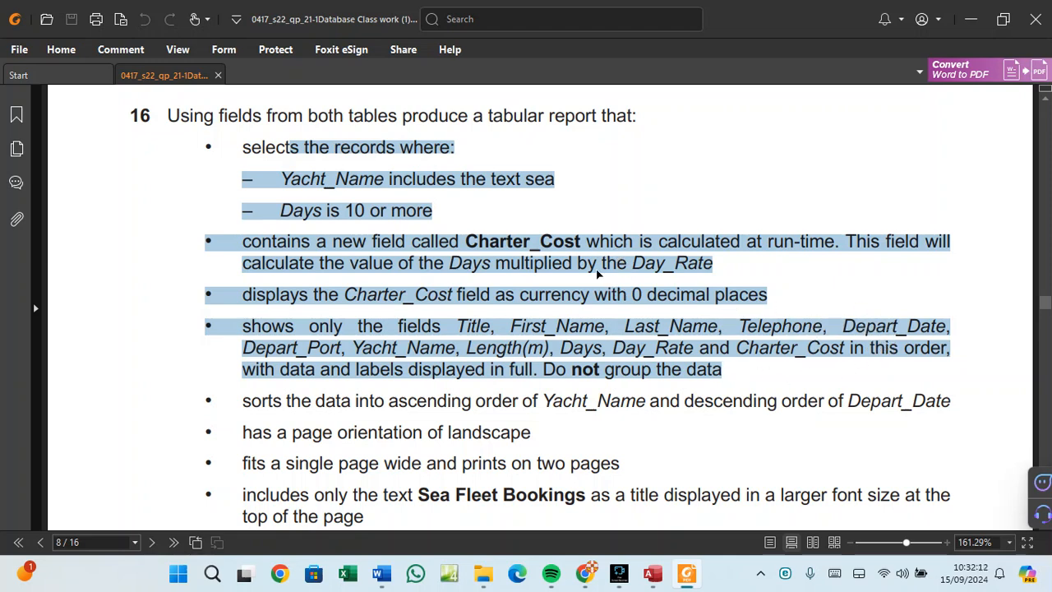
click(655, 574)
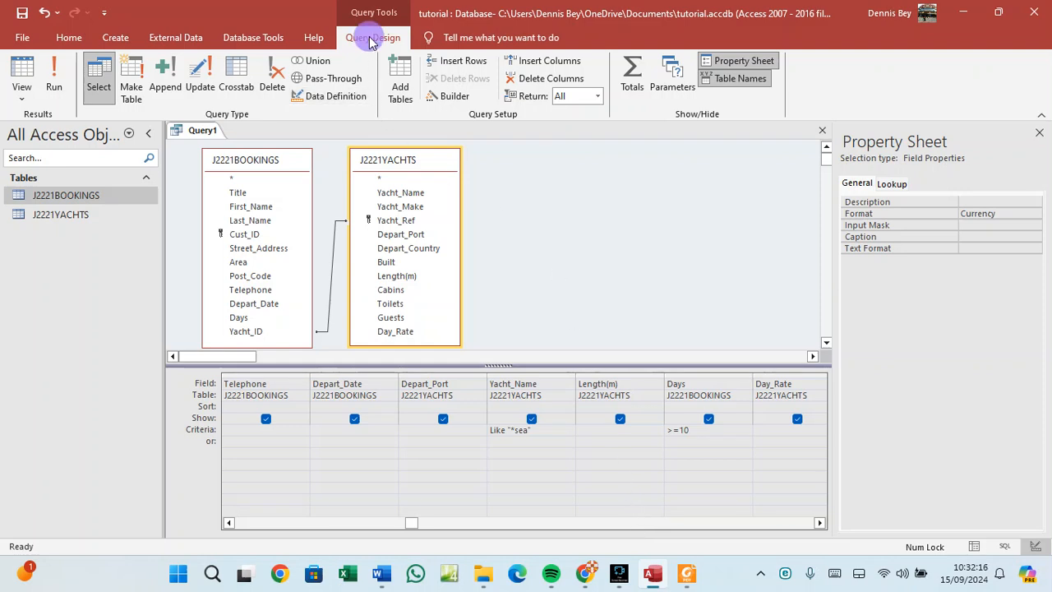
Run the query to see 13 bookings with Ksh Charter_Cost values, then return to Design View.
click(53, 87)
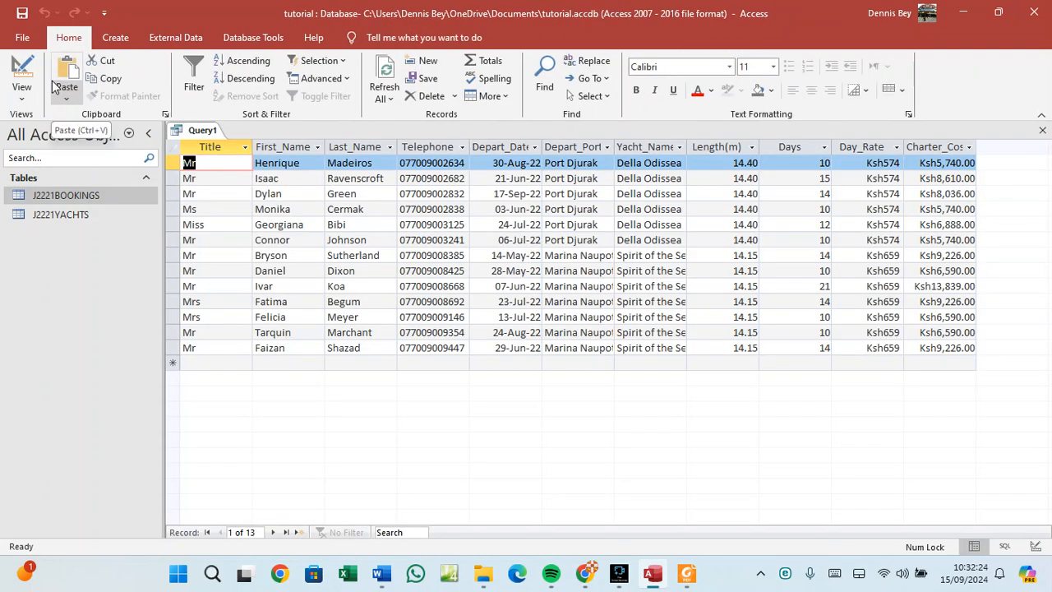
click(956, 164)
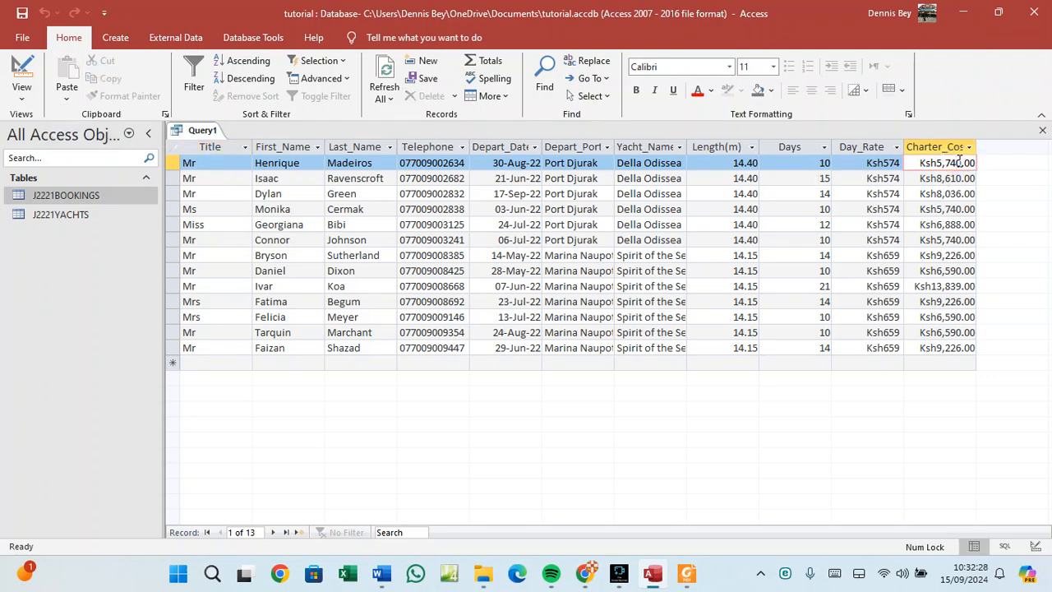
right_click(212, 134)
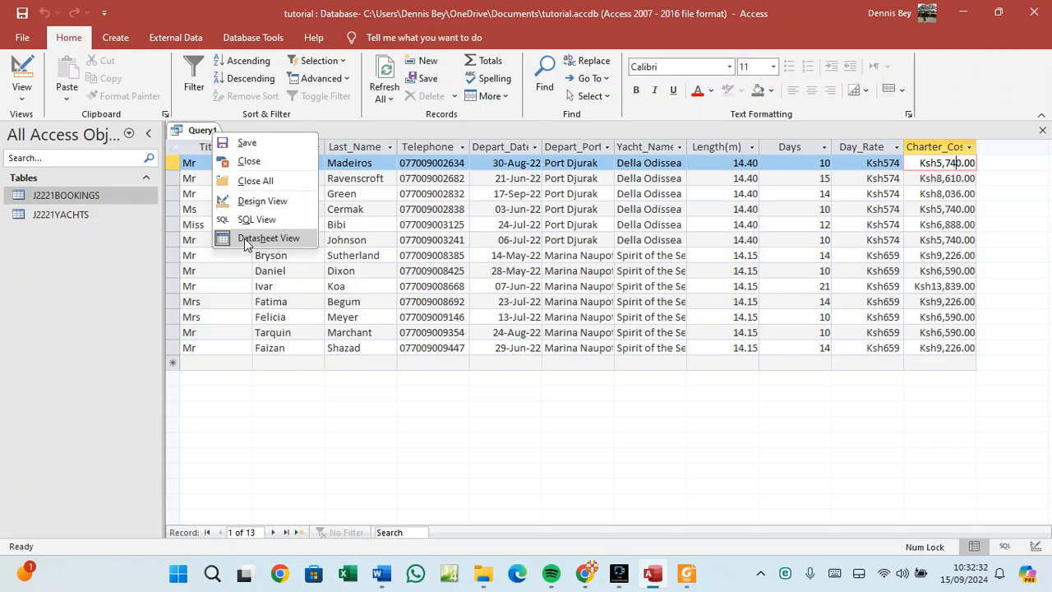
click(254, 200)
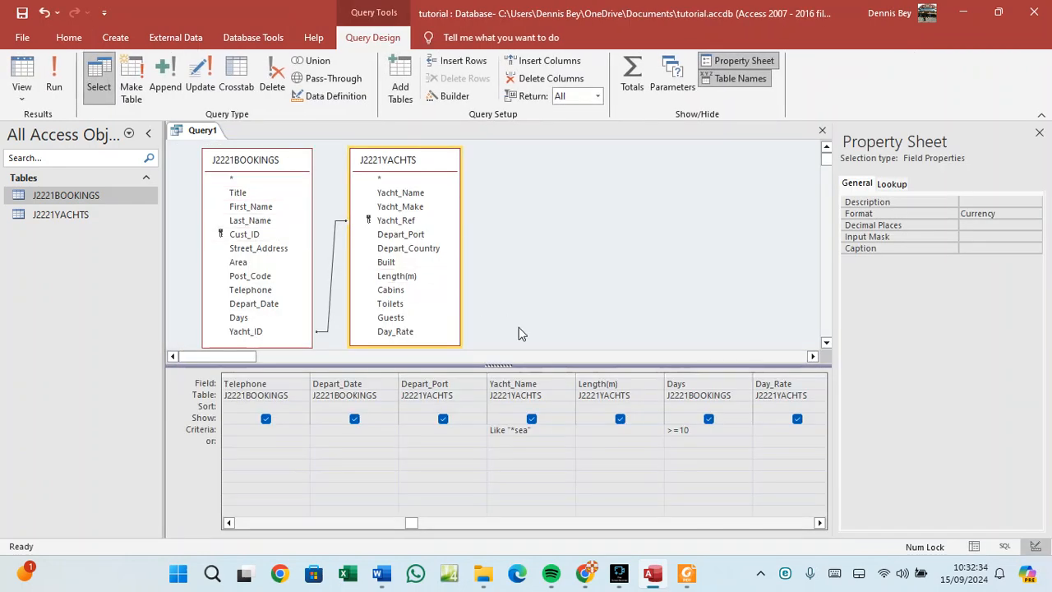
Give Day_Rate Currency format with 0 decimal places and rerun the query.
click(789, 384)
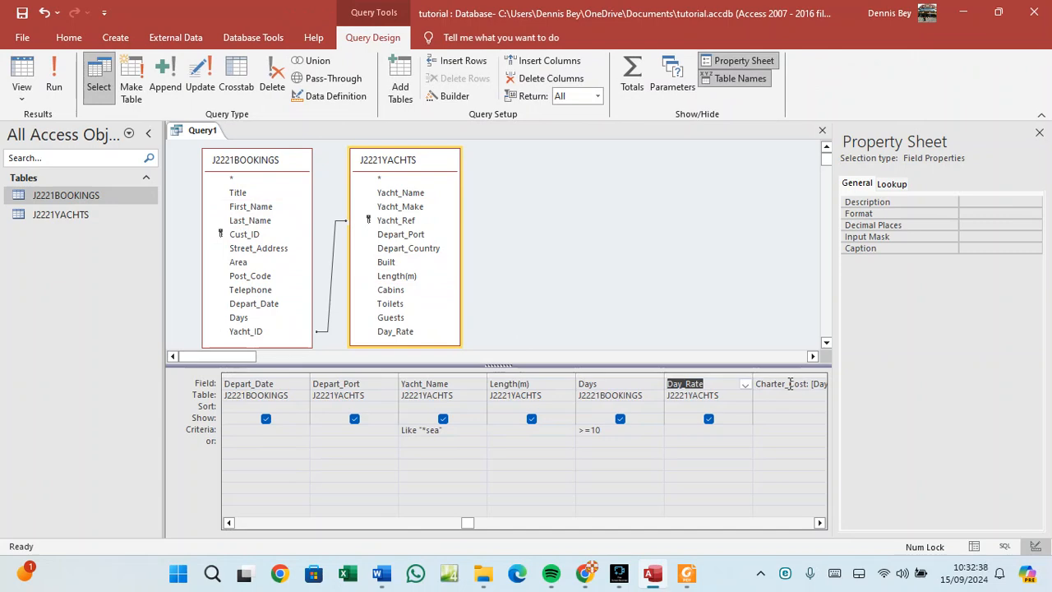
click(964, 225)
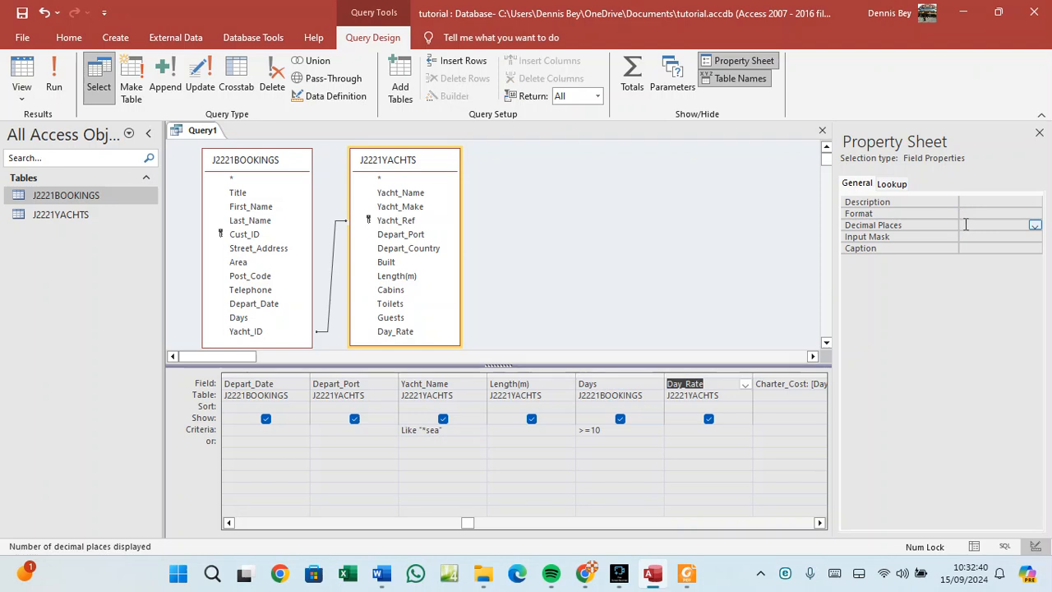
click(1034, 225)
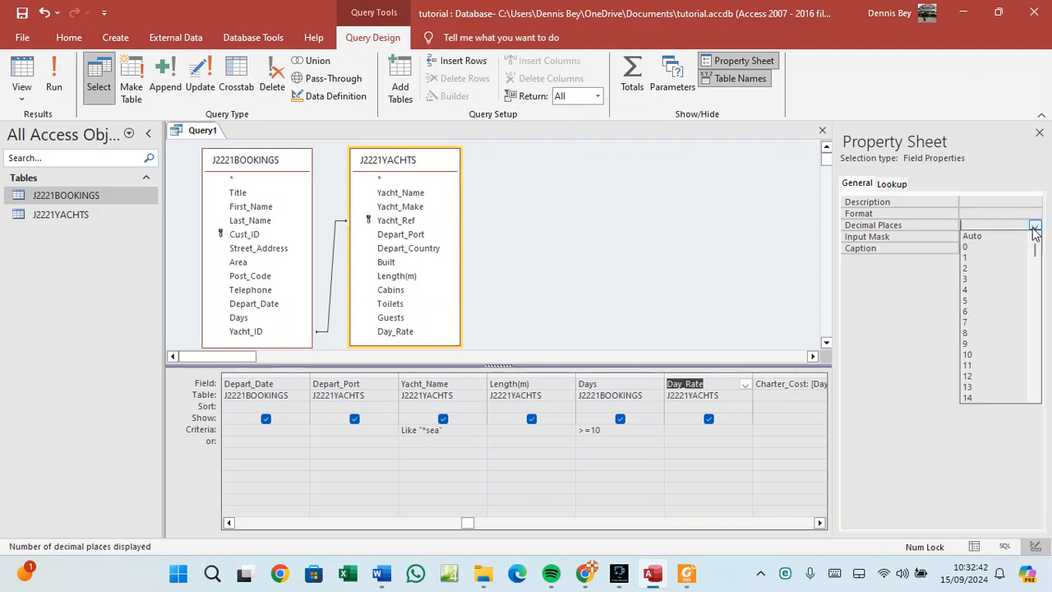
click(1009, 248)
click(995, 213)
click(1034, 215)
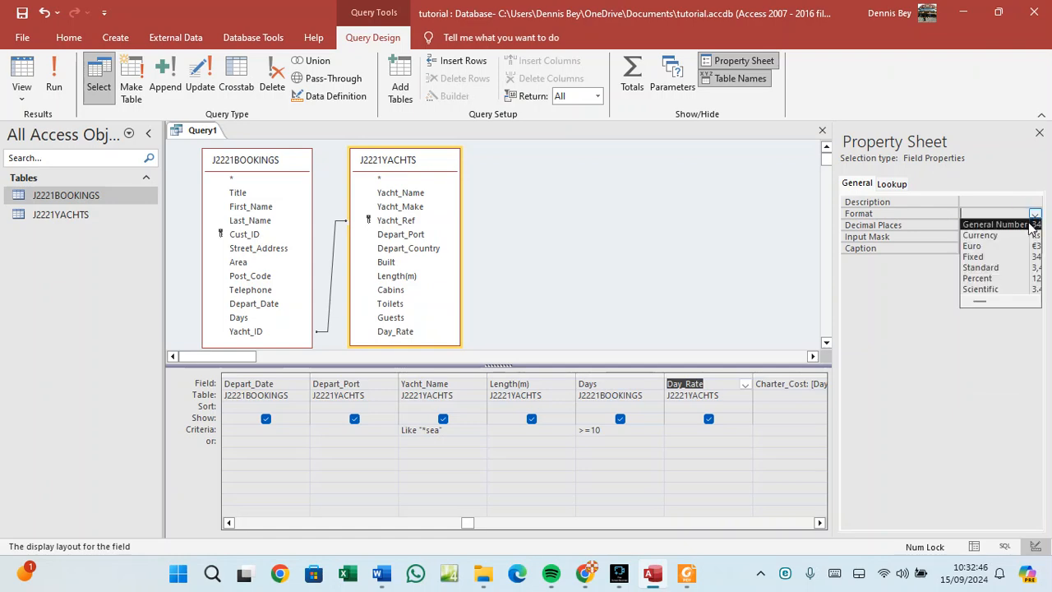
click(982, 235)
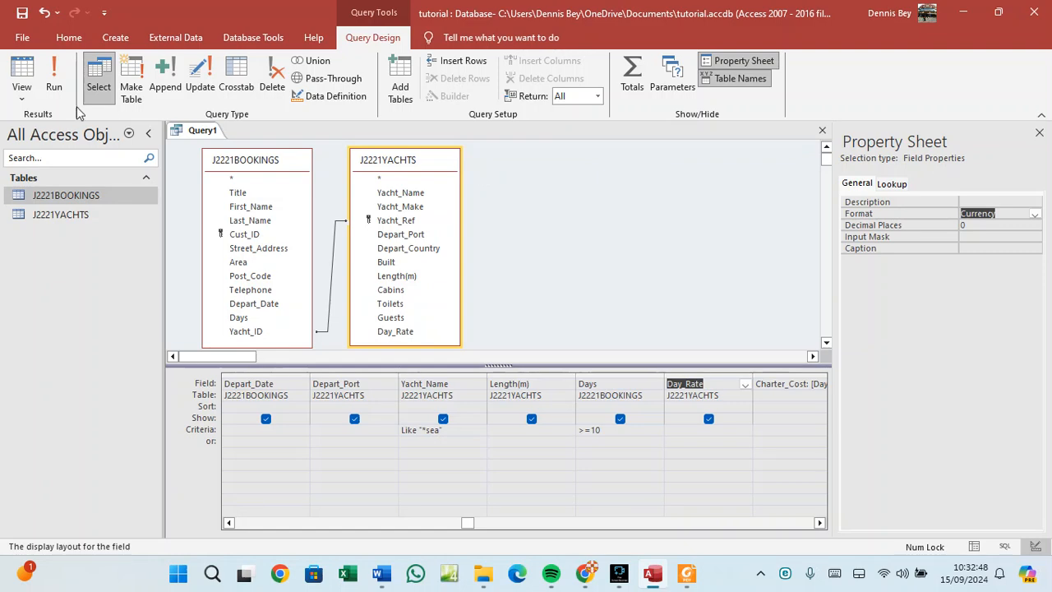
click(56, 78)
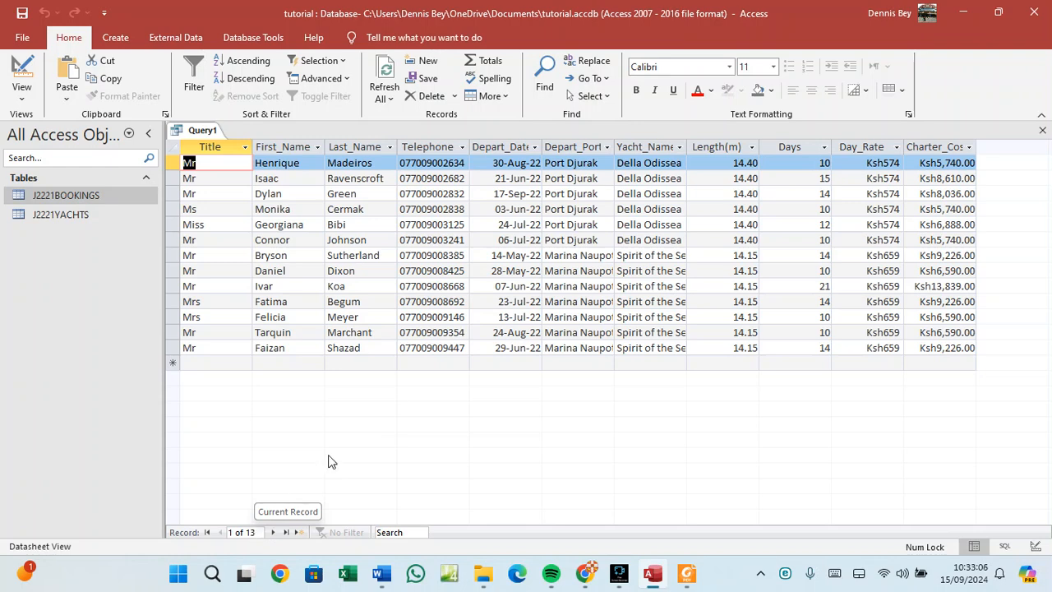
Widen the Yacht_Name column so names like Spirit of the Sea show in full.
drag(686, 147, 716, 146)
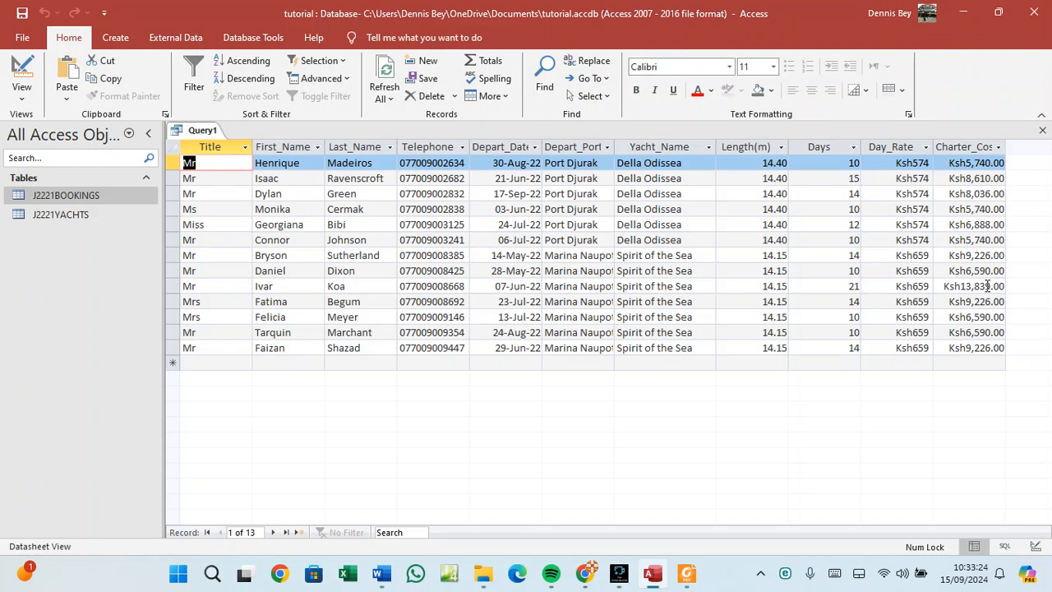
right_click(197, 133)
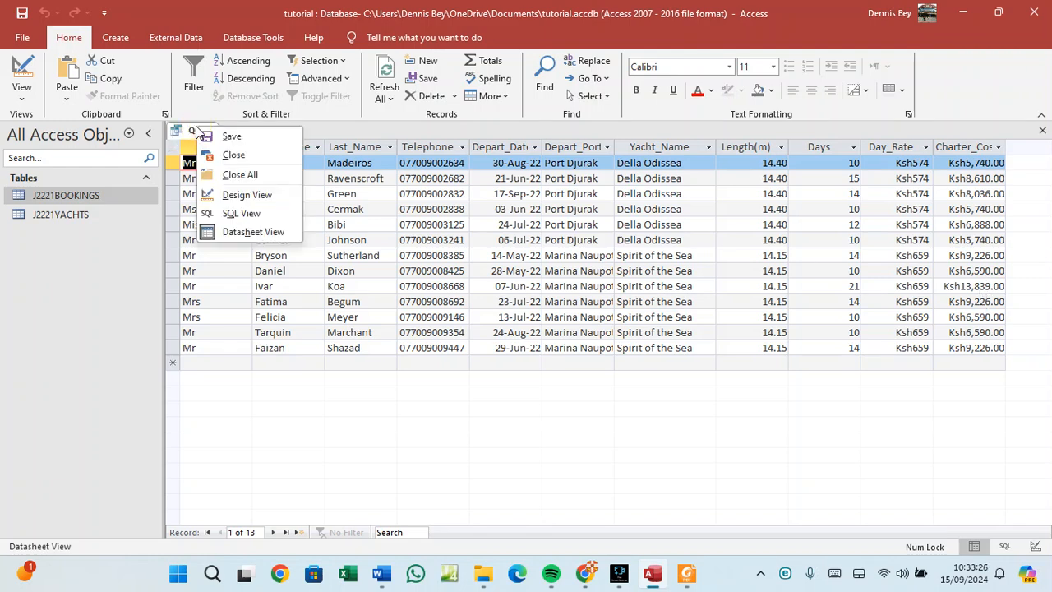
Change Day_Rate's format to Fixed and rerun the query, showing plain 574 and 659.
click(236, 197)
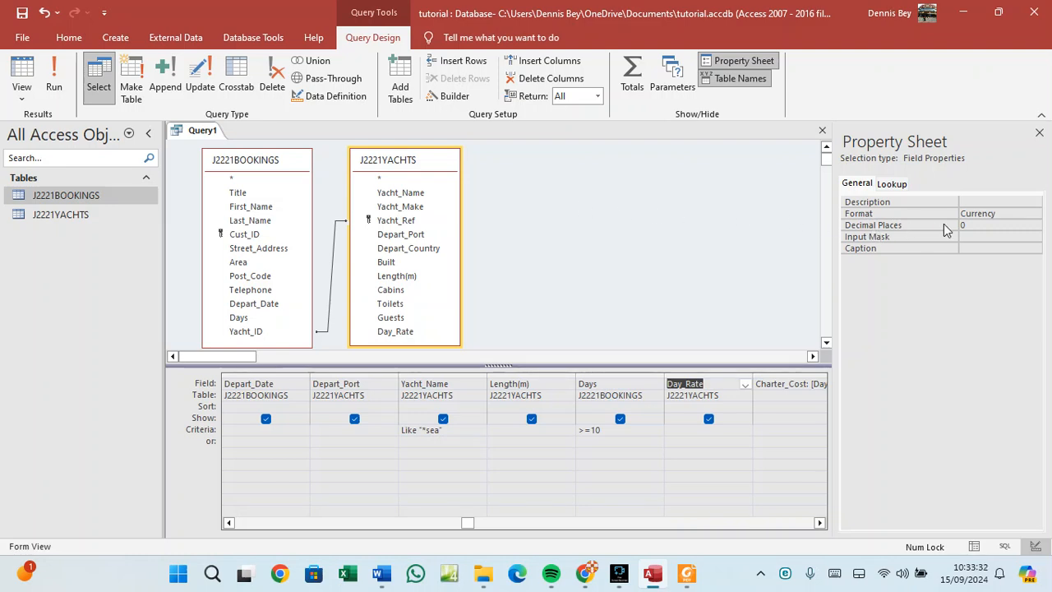
click(969, 225)
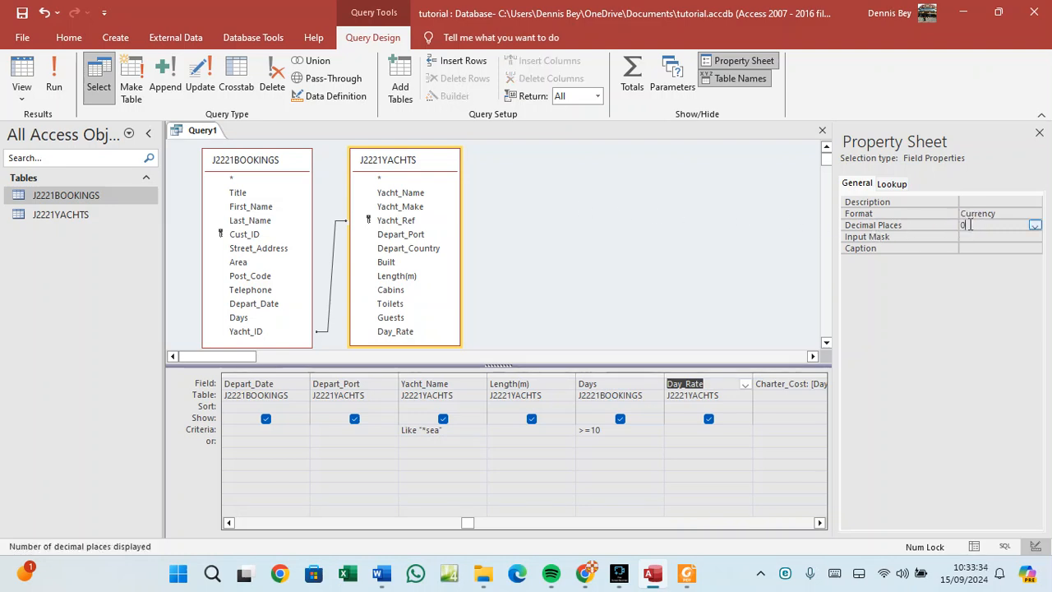
click(996, 213)
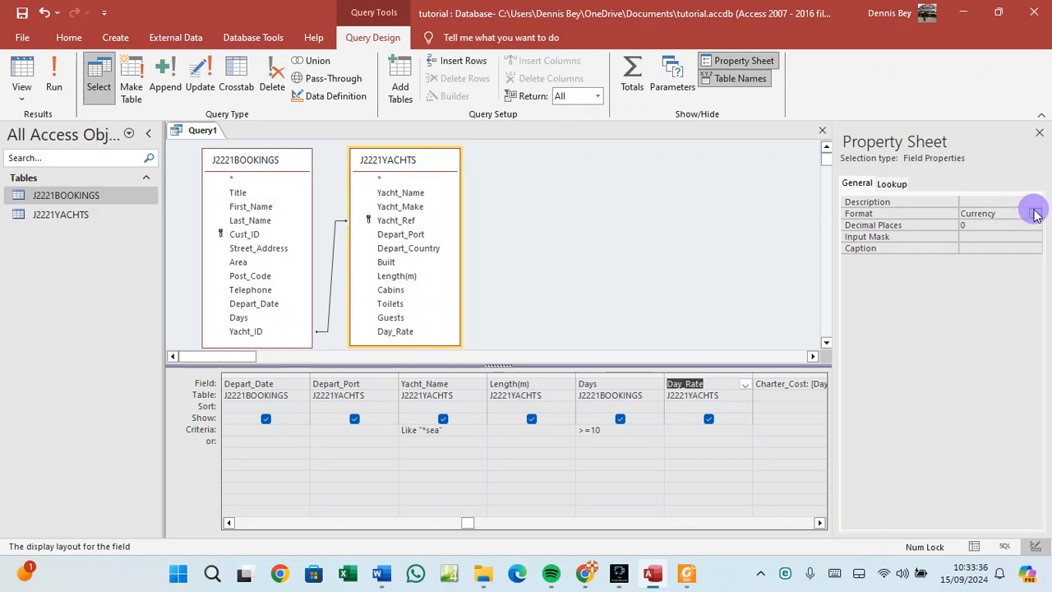
click(1035, 214)
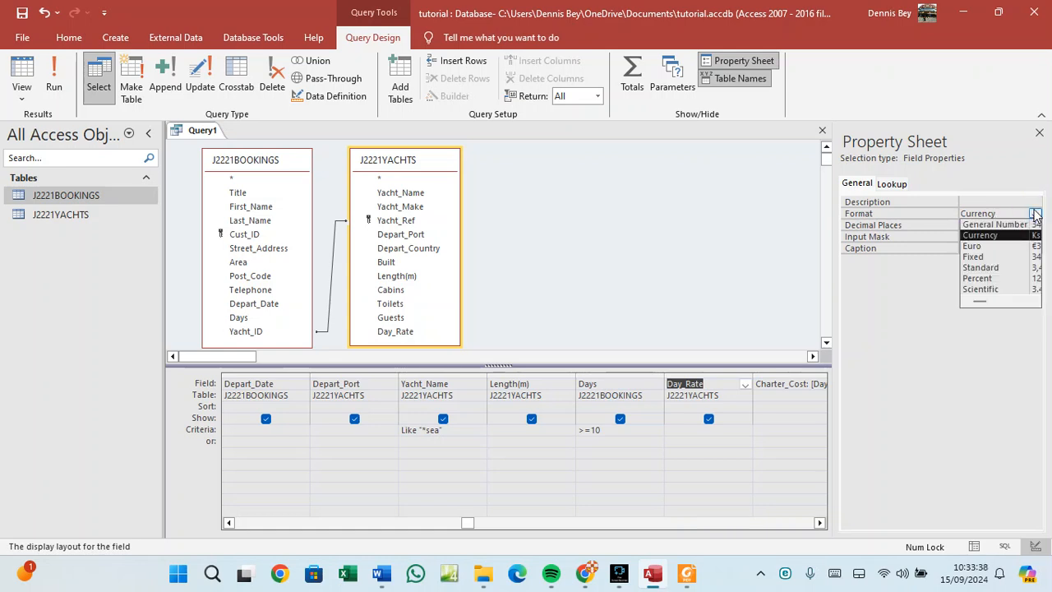
click(1008, 256)
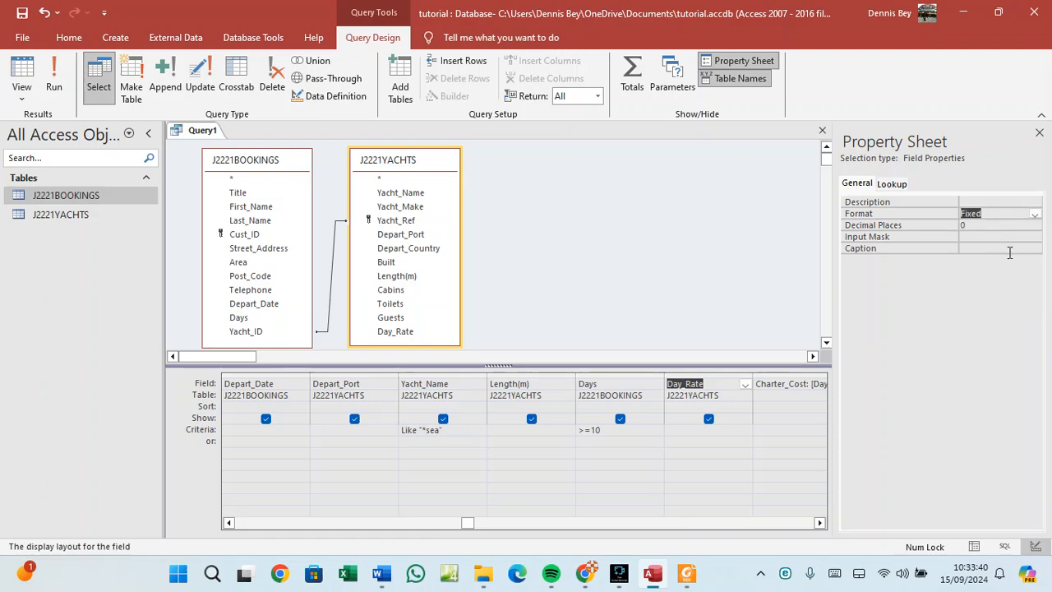
click(52, 78)
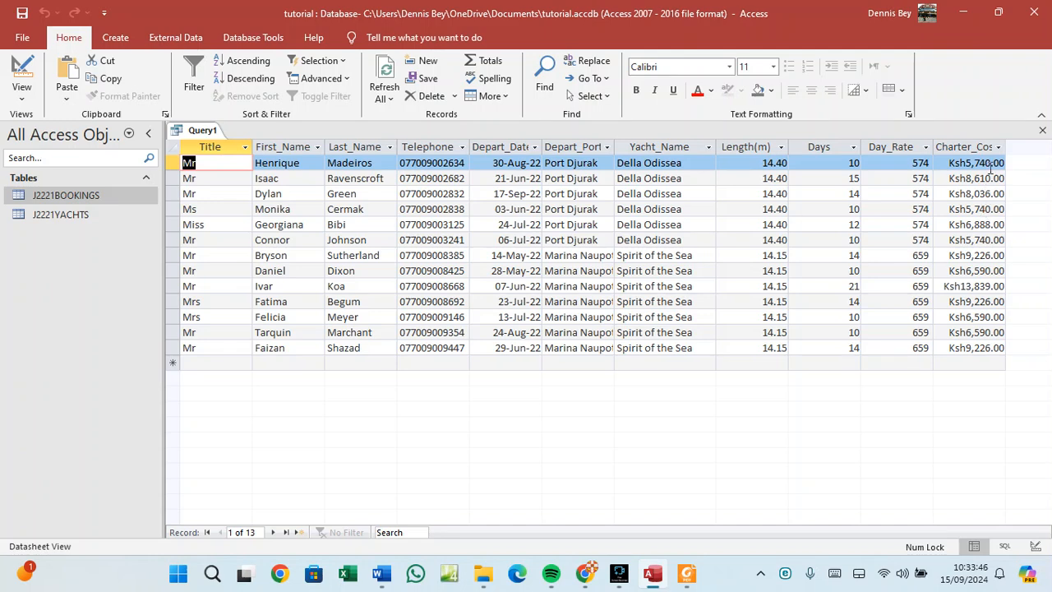
click(687, 581)
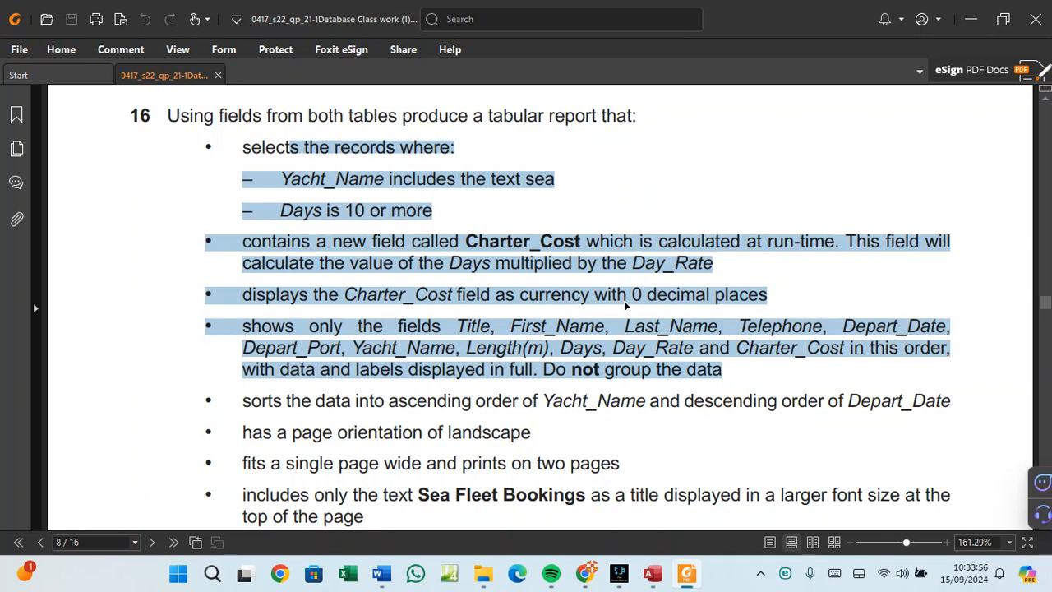
click(654, 573)
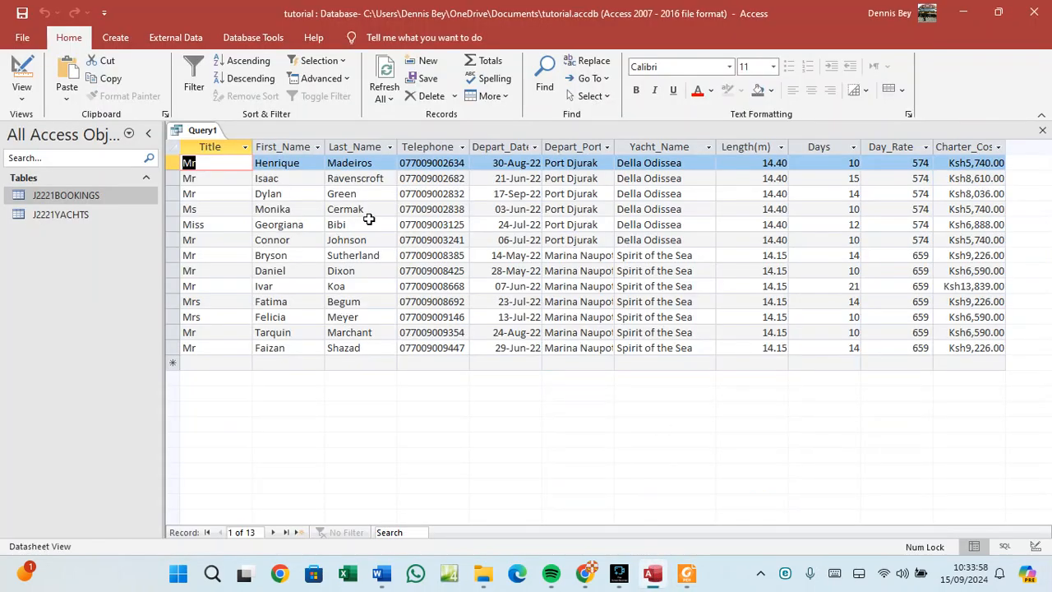
In design view, set Day_Rate to Fixed with 0 decimal places, widening the Property Sheet.
right_click(206, 132)
click(249, 195)
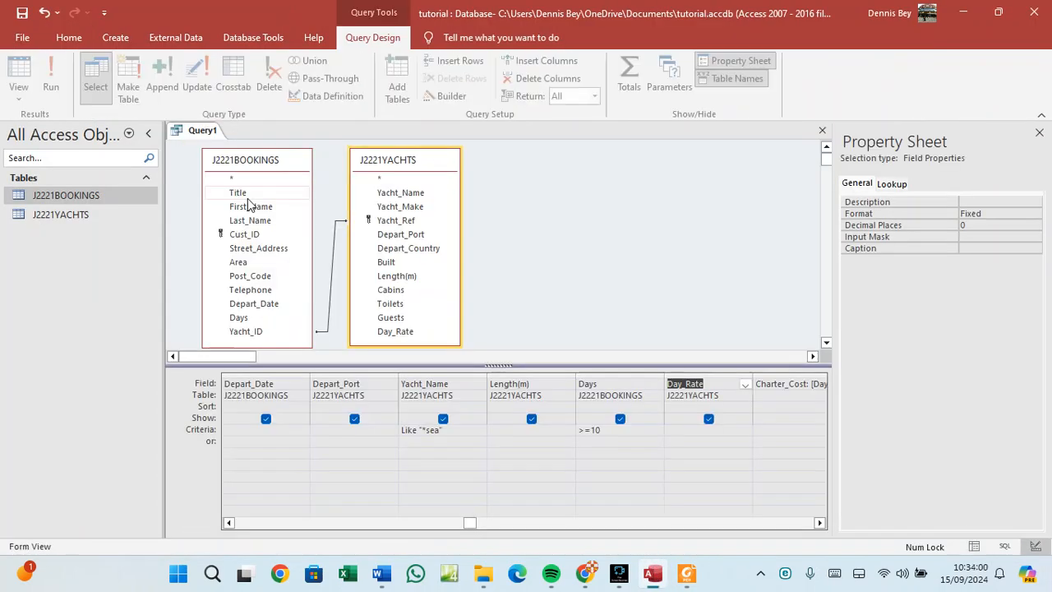
click(989, 213)
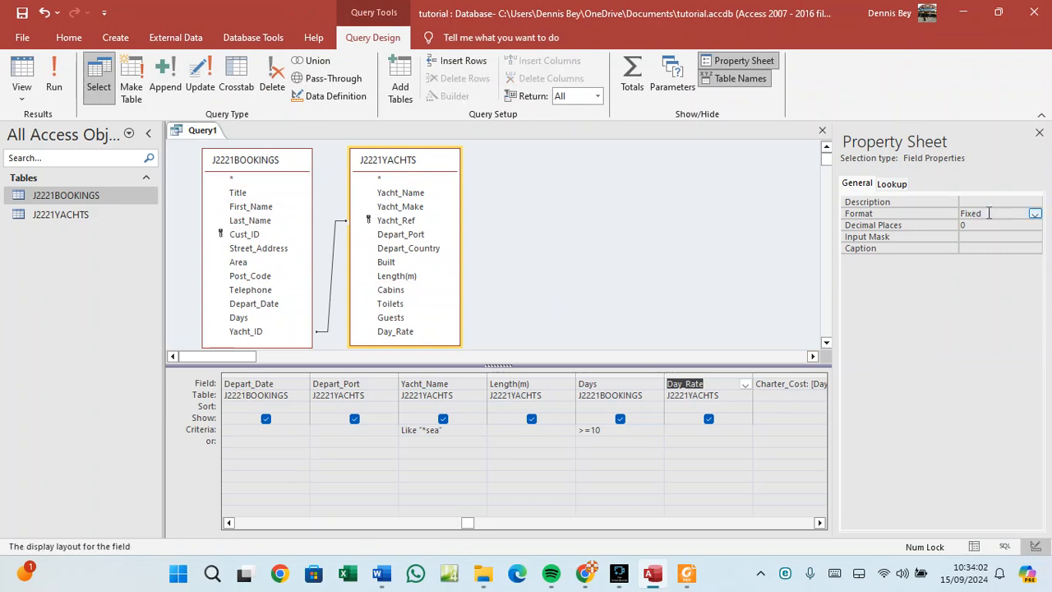
click(987, 225)
click(1034, 225)
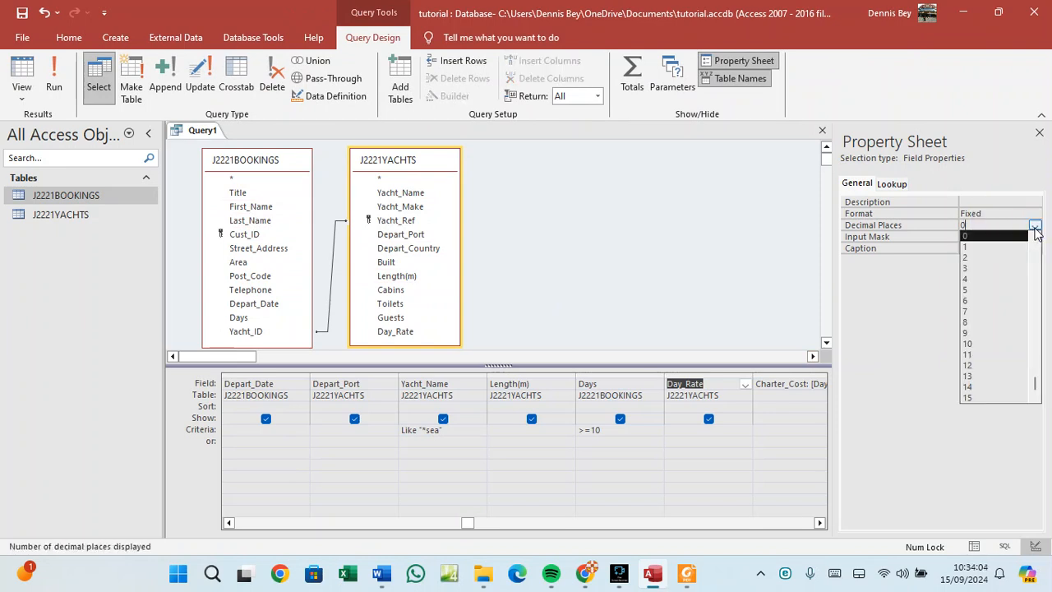
click(1018, 236)
click(1002, 214)
click(1033, 214)
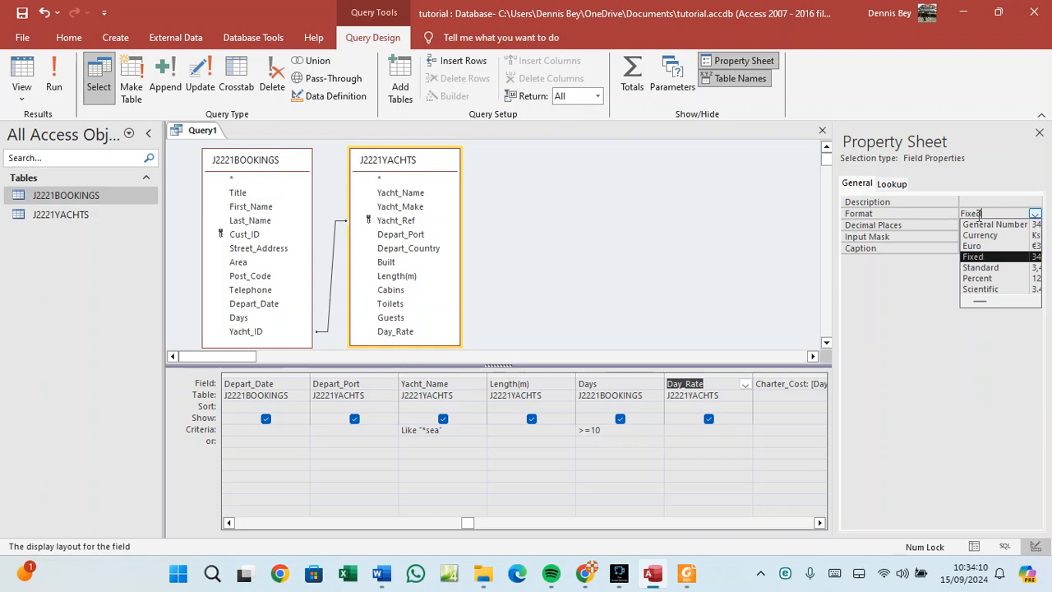
drag(831, 179, 685, 182)
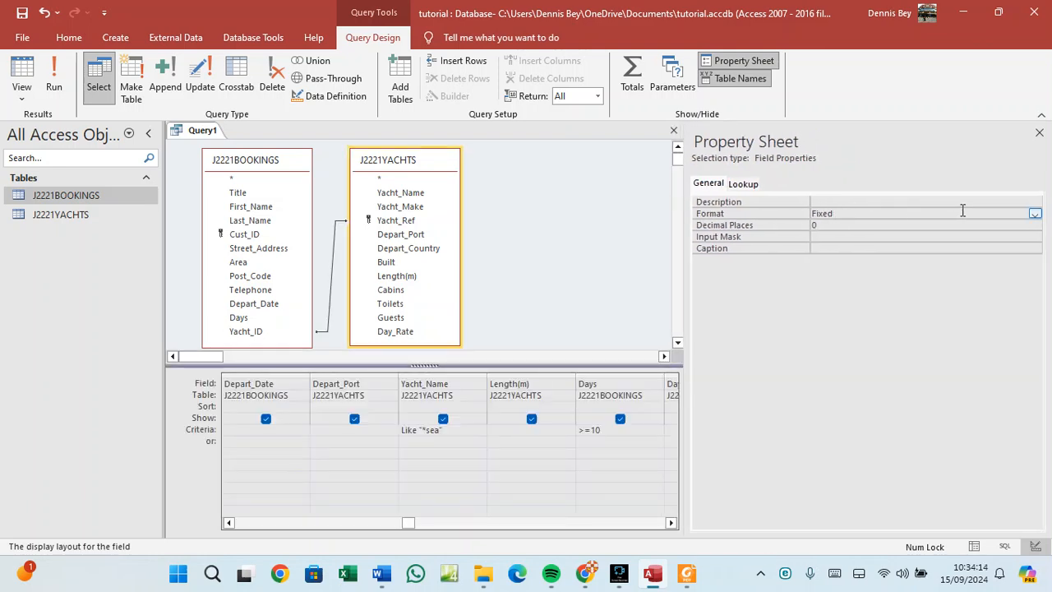
click(1033, 214)
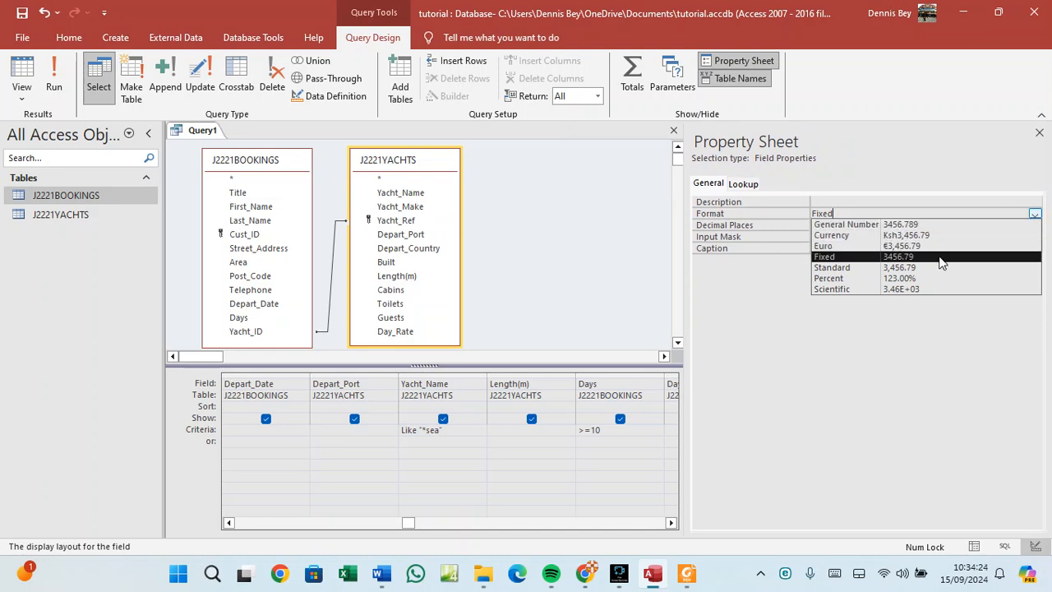
click(873, 258)
Switch Day_Rate back to Currency with 0 decimal places and hide the Property Sheet.
click(822, 225)
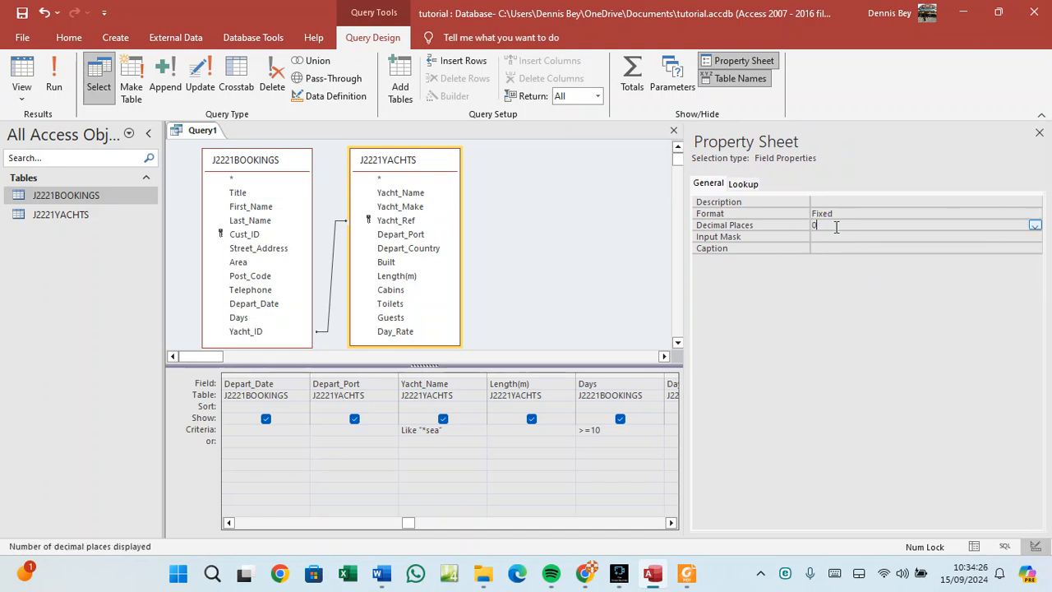
click(1034, 226)
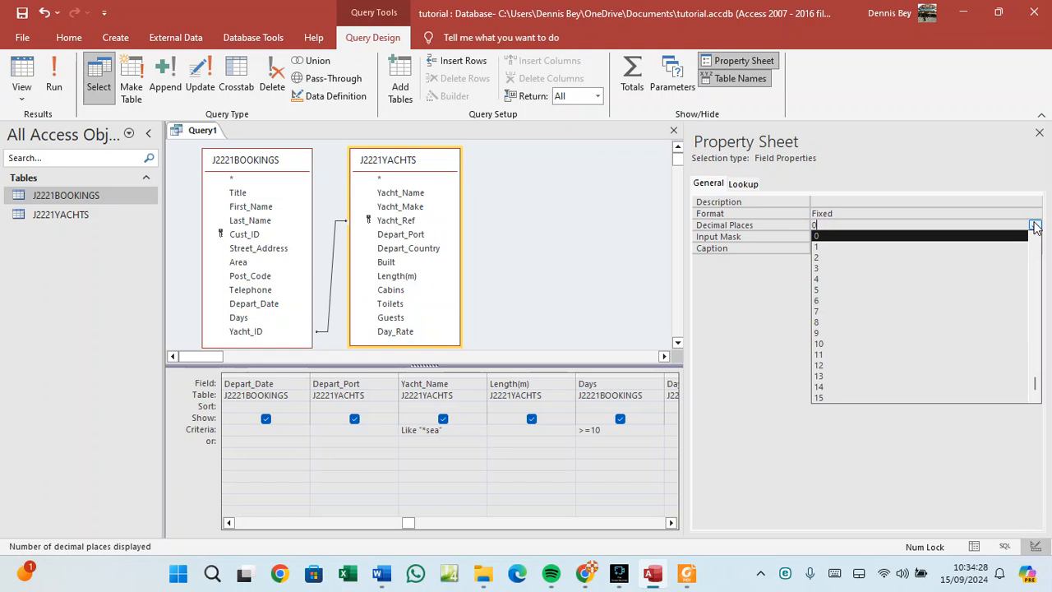
click(856, 236)
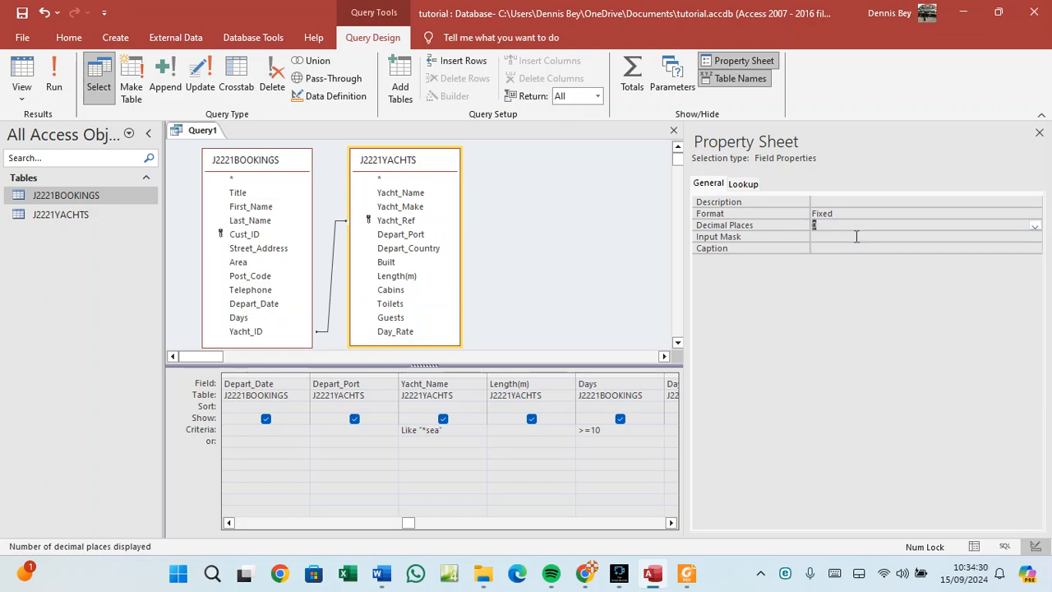
click(849, 214)
click(1035, 215)
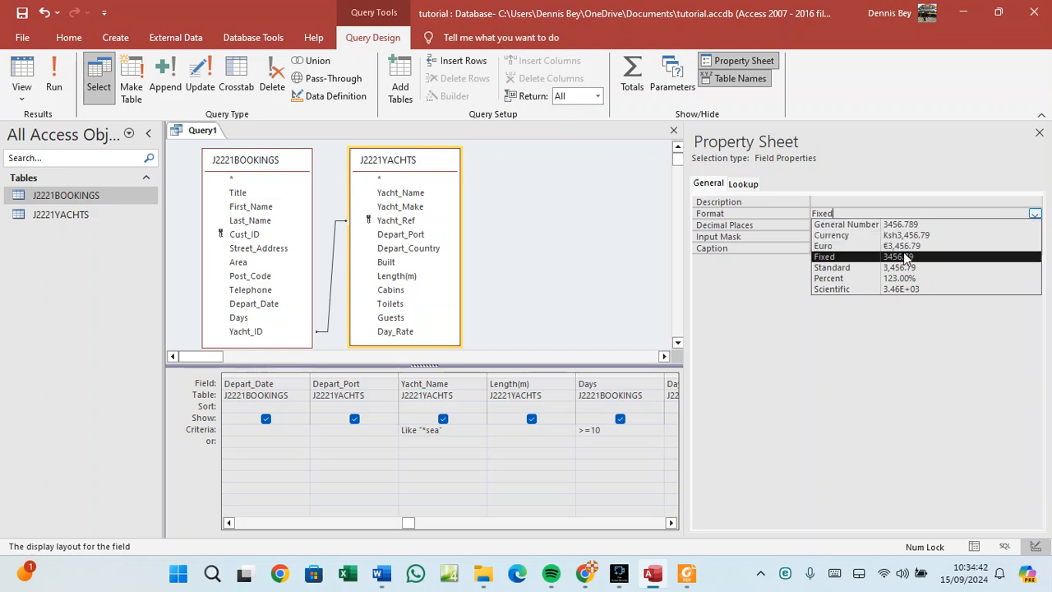
click(887, 235)
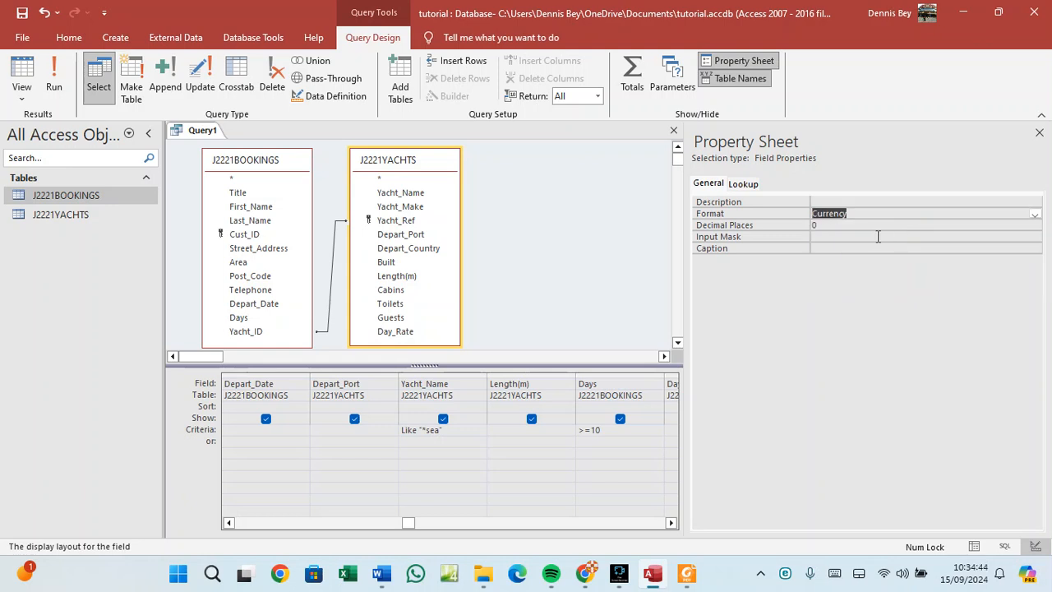
click(832, 225)
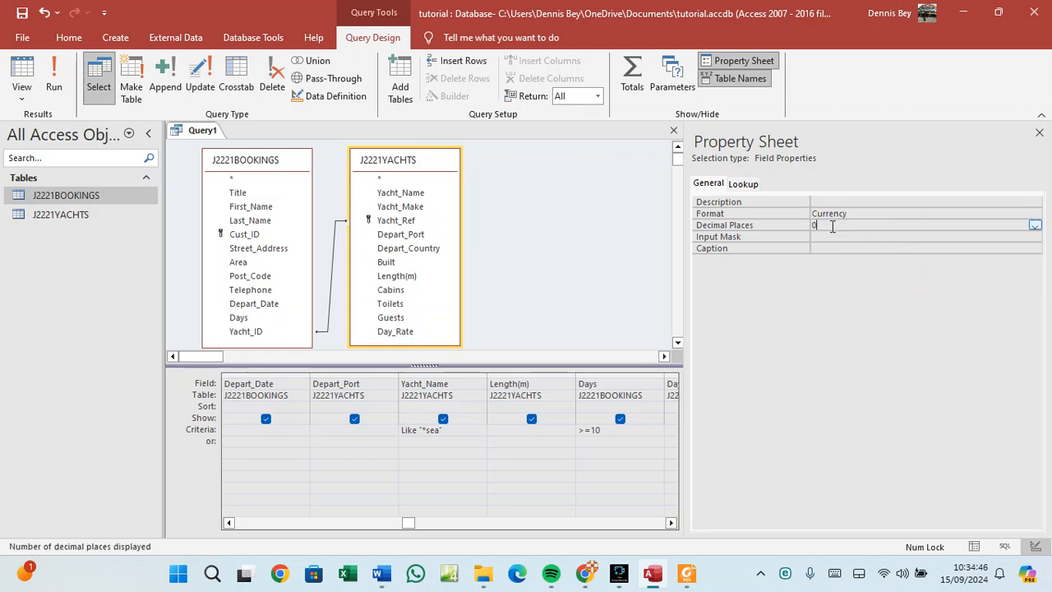
click(734, 62)
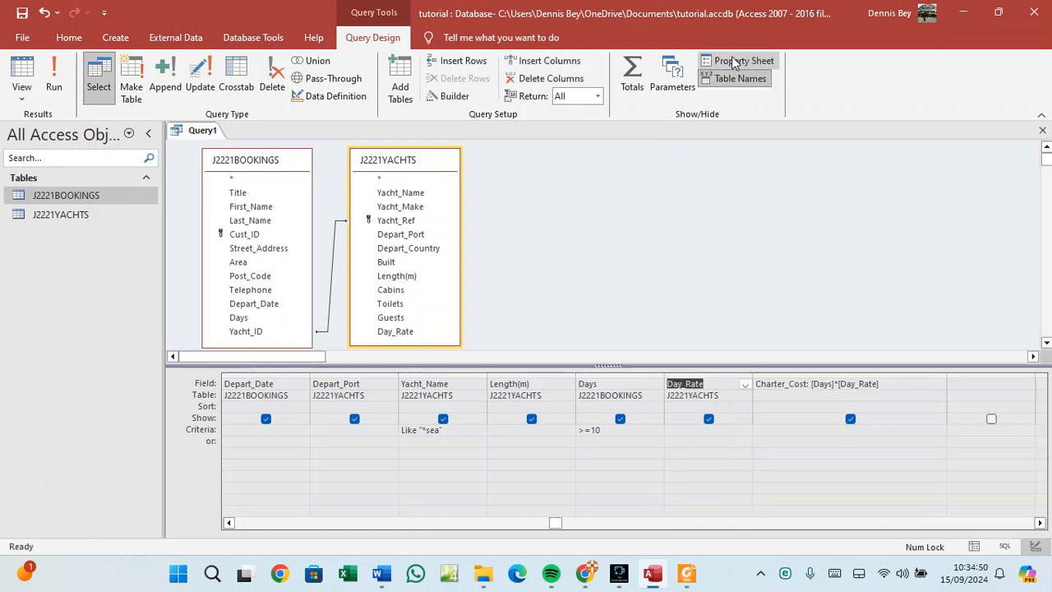
Set the Charter_Cost calculated field to 0 decimal places in its properties.
click(781, 384)
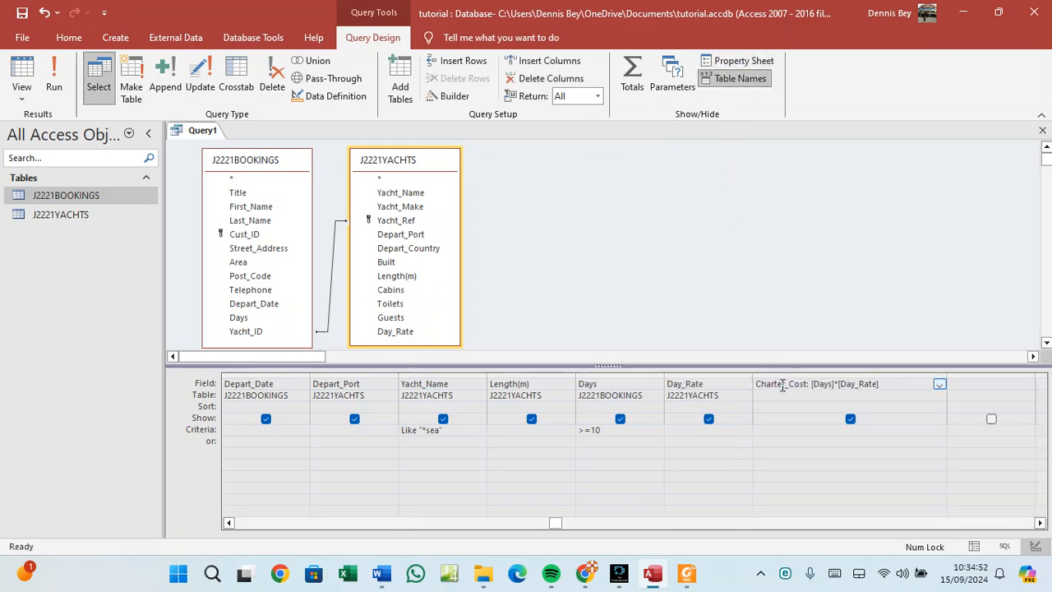
click(735, 60)
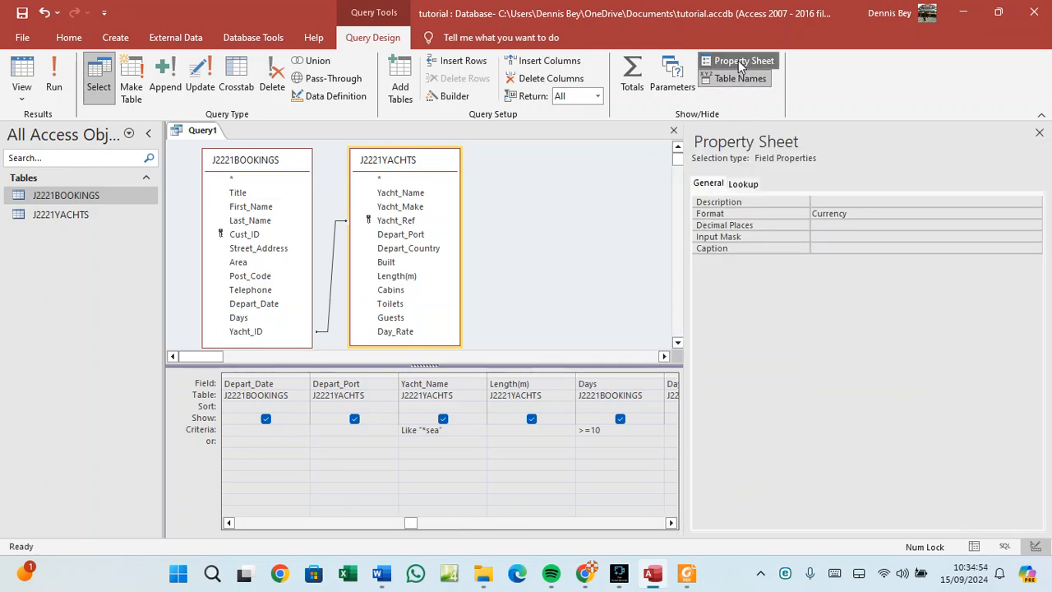
click(826, 225)
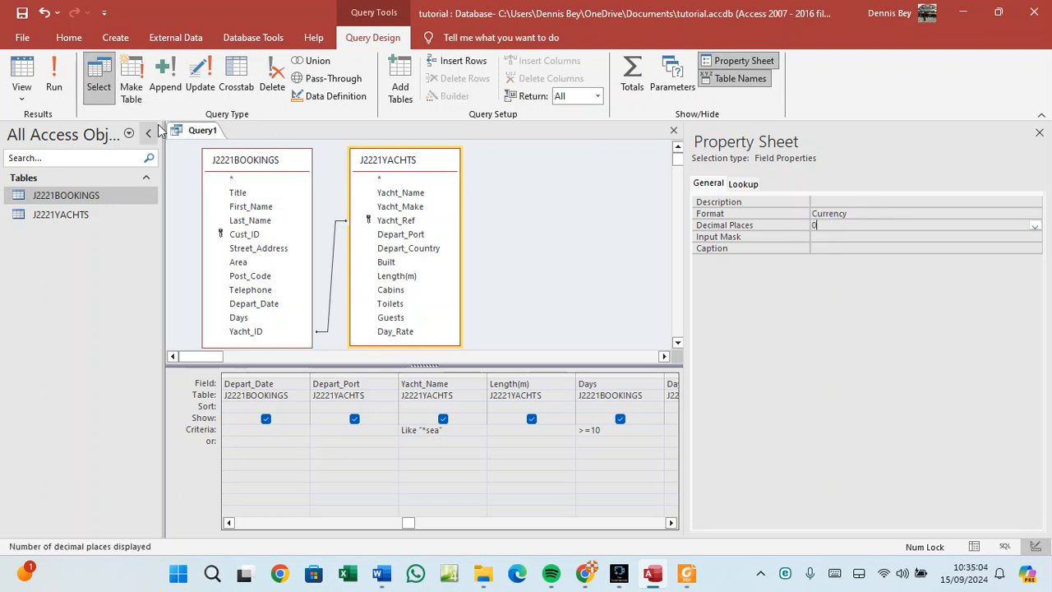
Save the query as Query1 and run it to view the 13 sea-yacht bookings.
right_click(206, 132)
click(223, 138)
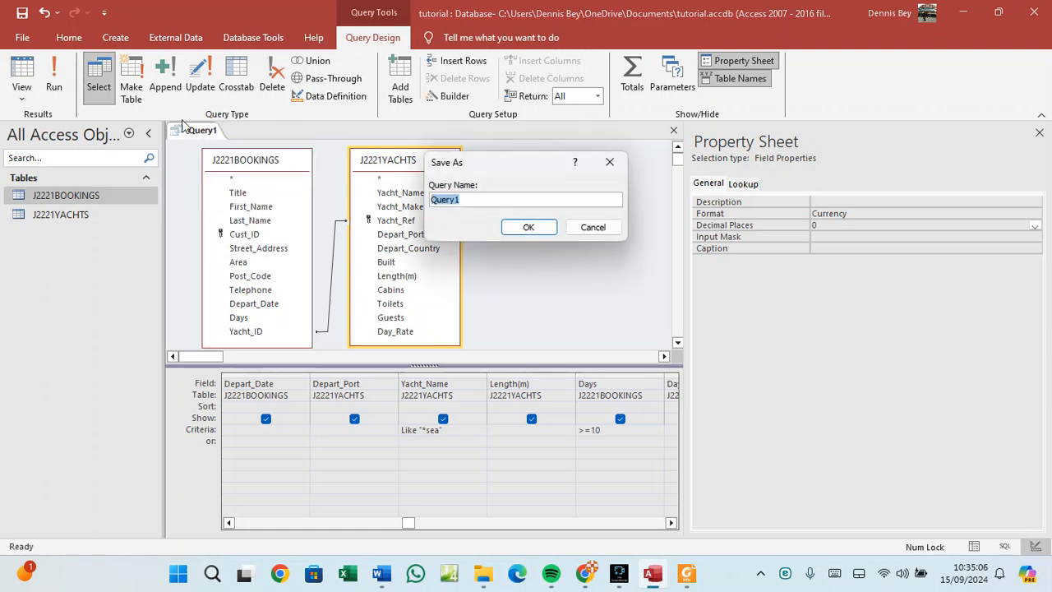
click(527, 227)
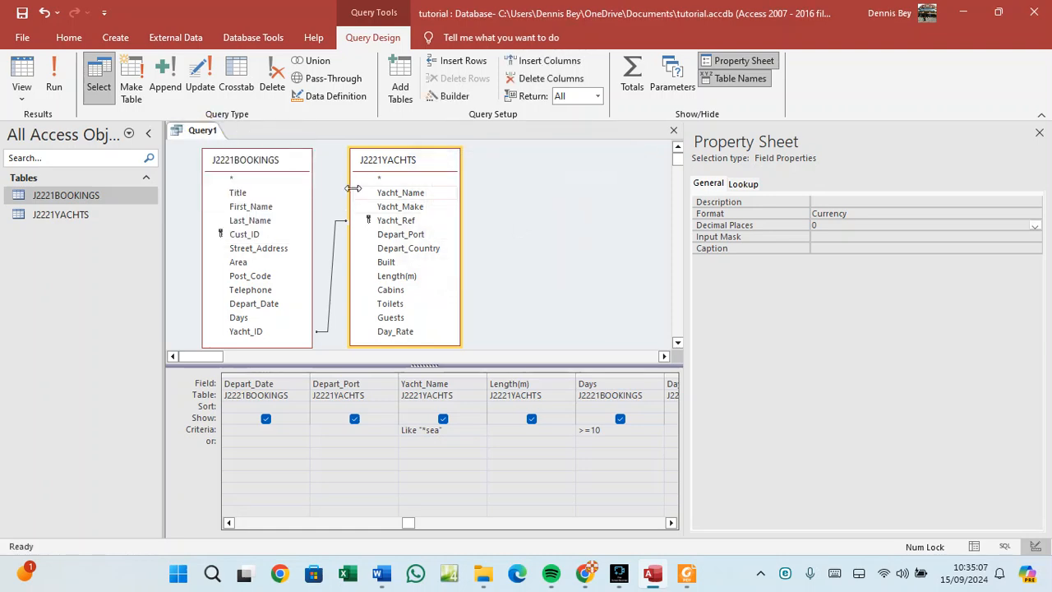
click(56, 90)
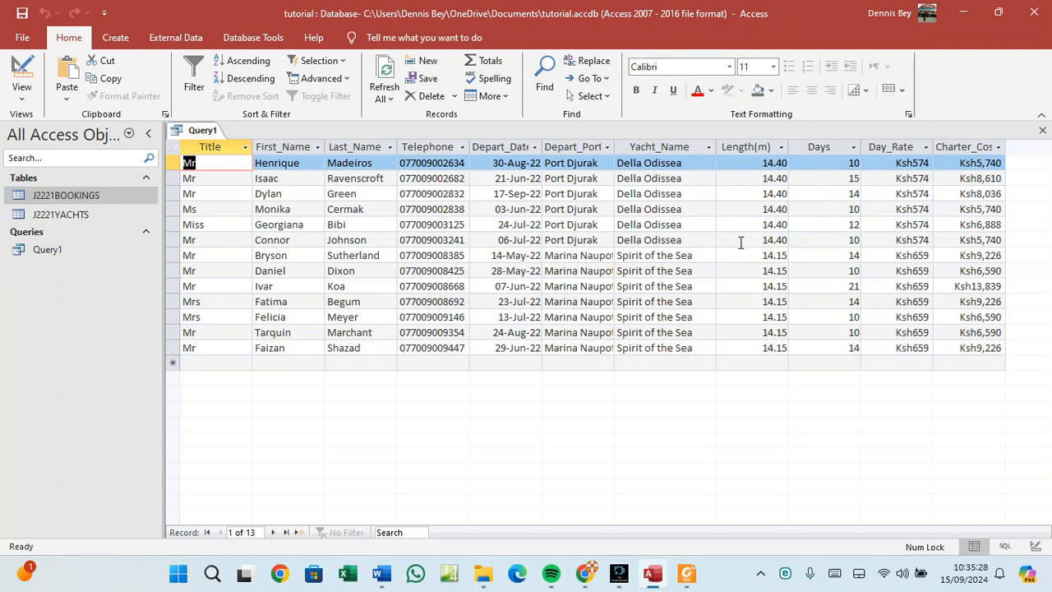
Review the task PDF in Foxit, then return to the Access query results.
click(687, 573)
click(426, 371)
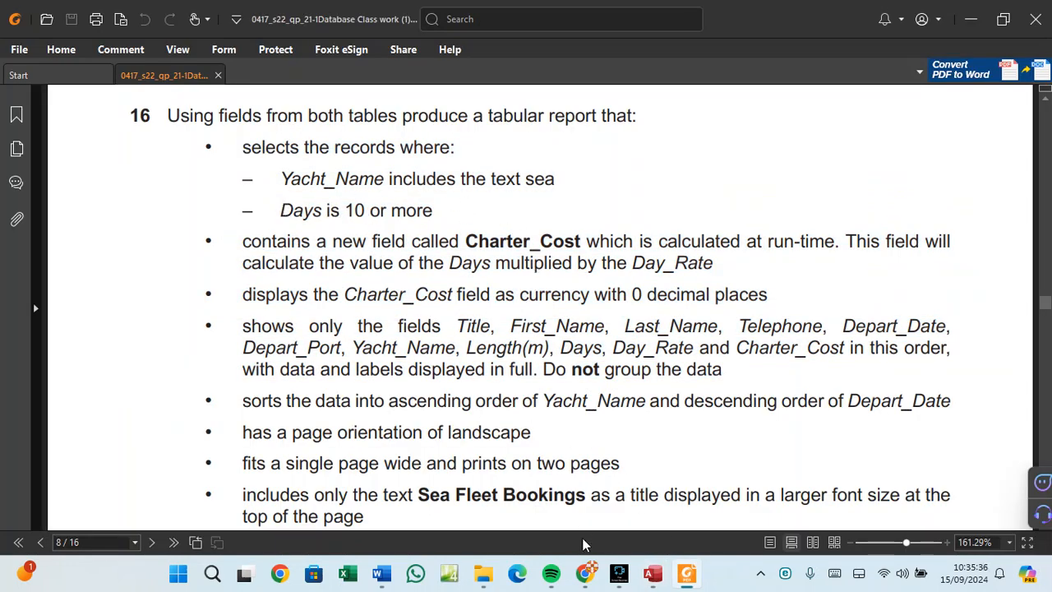
click(655, 577)
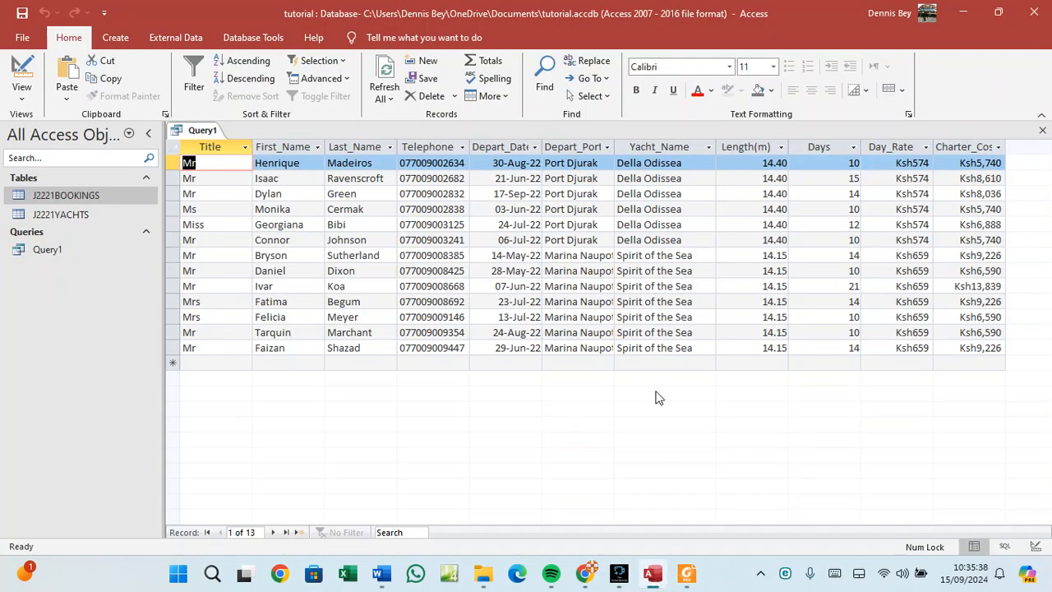
Switch Query1 back to Design View.
right_click(204, 132)
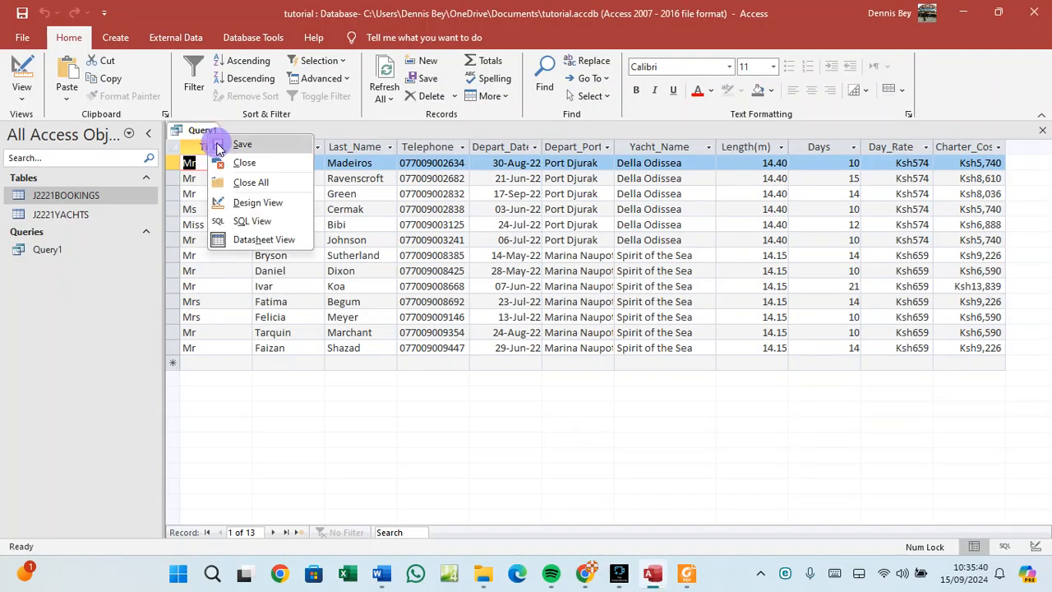
key(Escape)
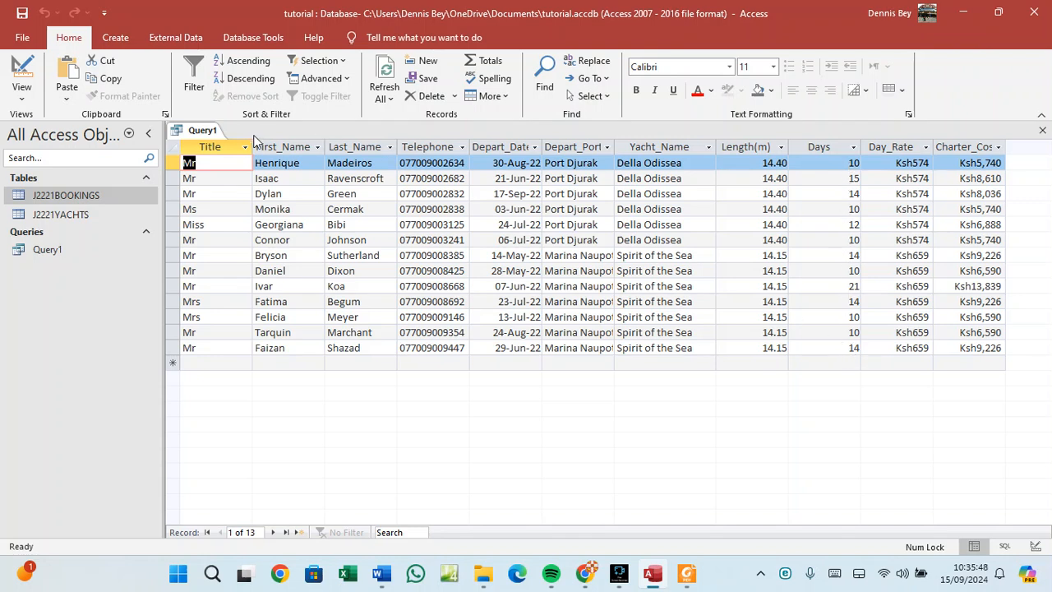
right_click(212, 134)
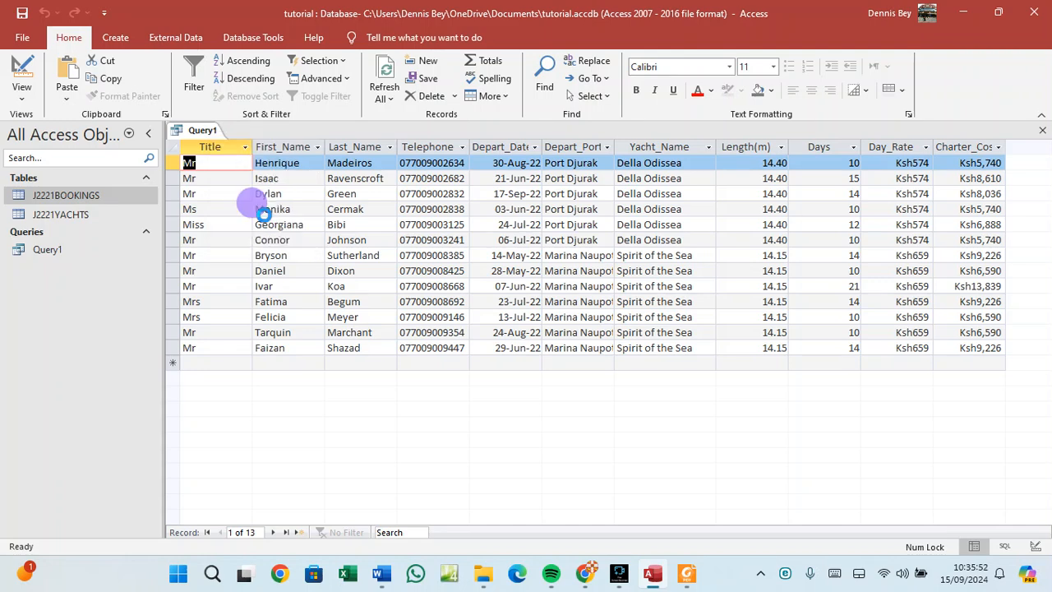
click(251, 199)
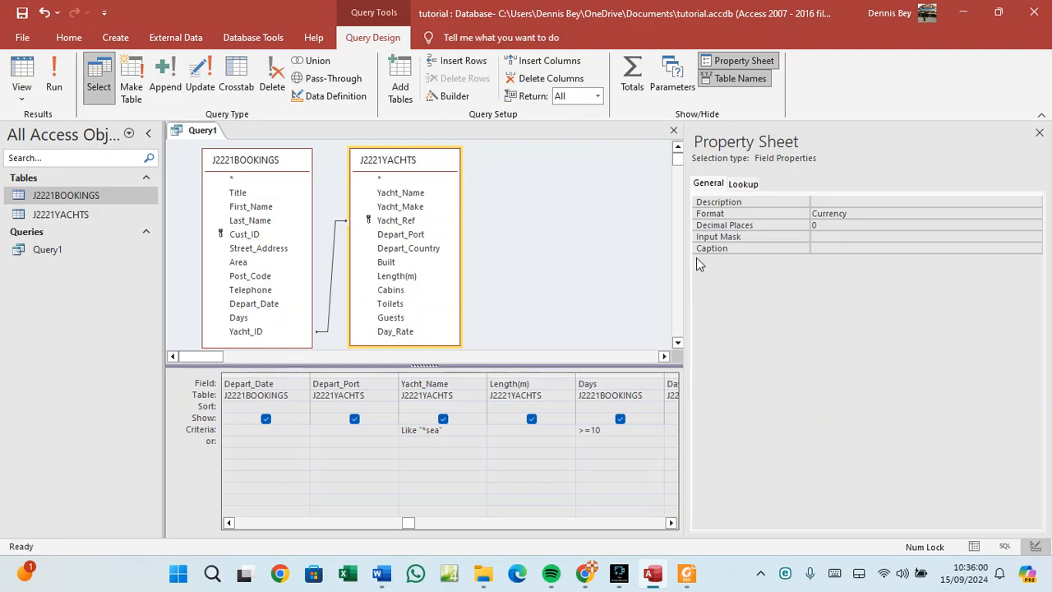
Widen the design grid, check the Charter_Cost expression (Days × Day_Rate), then return Query1 to Datasheet View.
drag(690, 231, 953, 240)
click(833, 391)
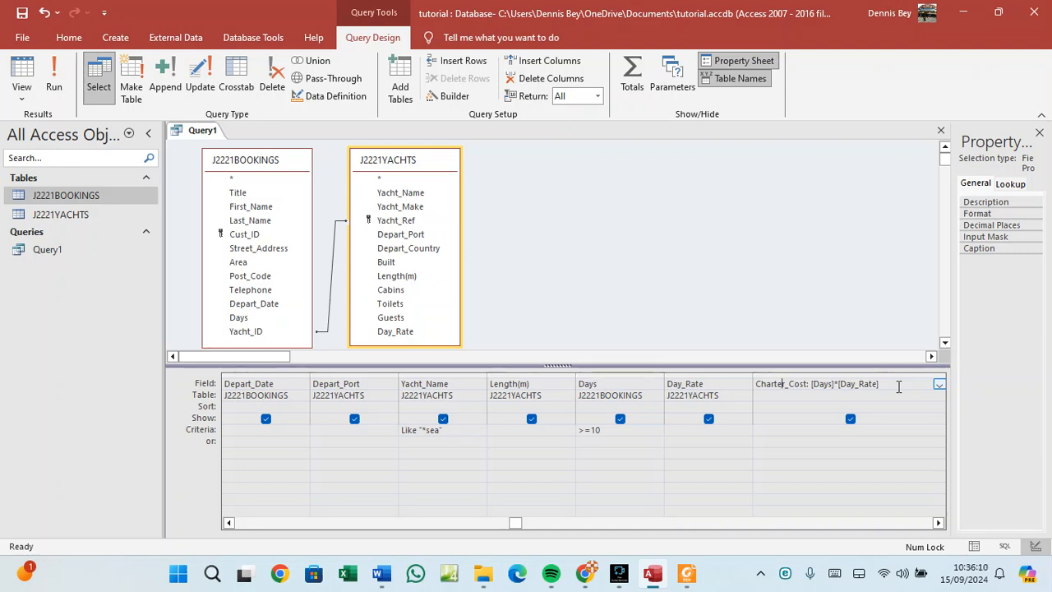
right_click(199, 119)
click(178, 132)
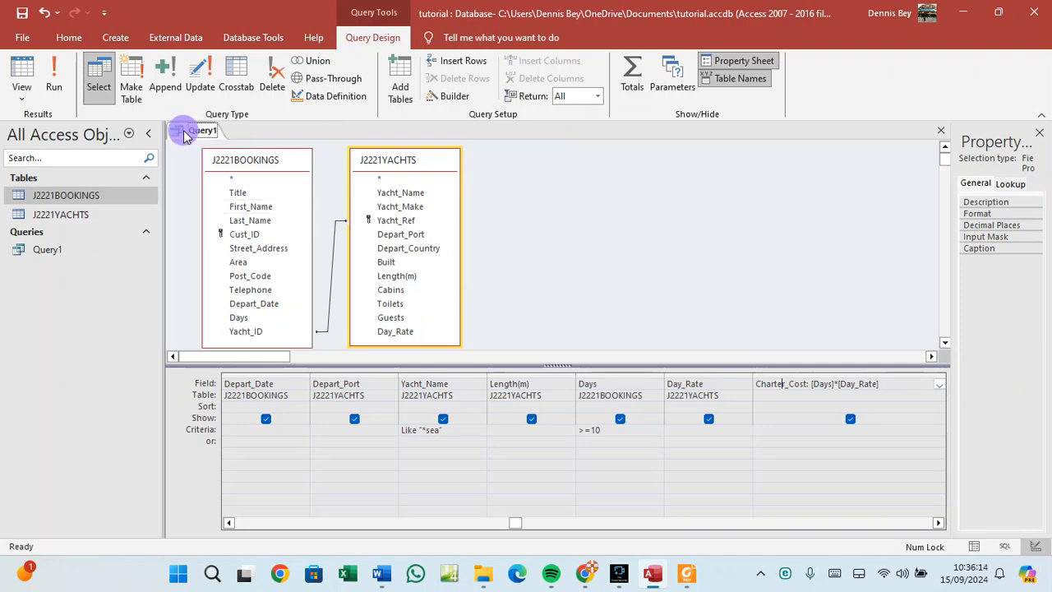
right_click(183, 132)
click(224, 237)
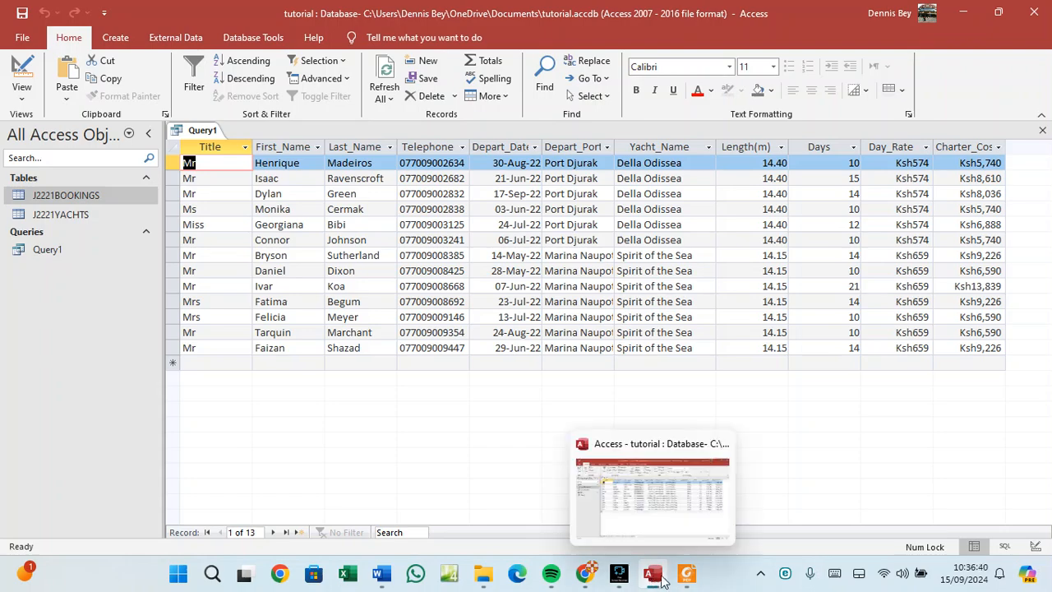
Read question 16 in Foxit, highlighting the report's sorting and layout rules and its required field list.
click(687, 573)
scroll(346, 365, down, 2)
scroll(338, 355, down, 1)
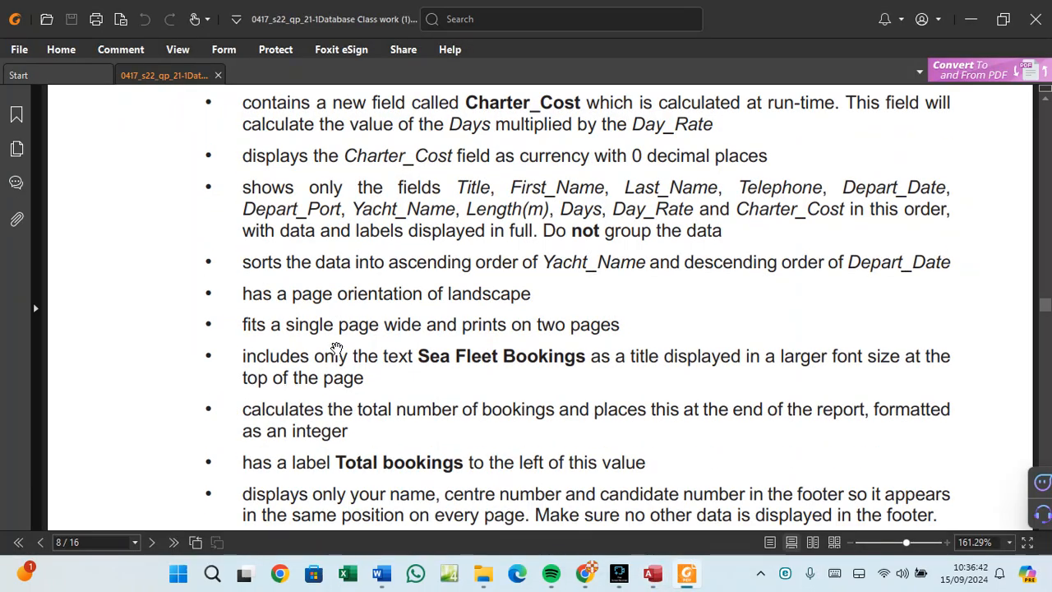
scroll(361, 230, up, 2)
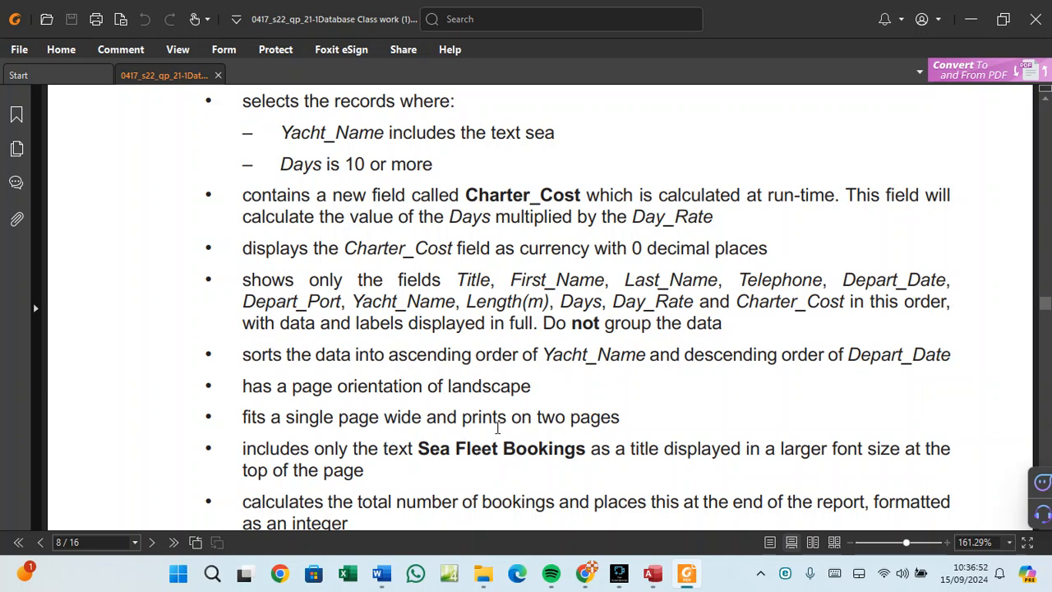
scroll(497, 449, down, 1)
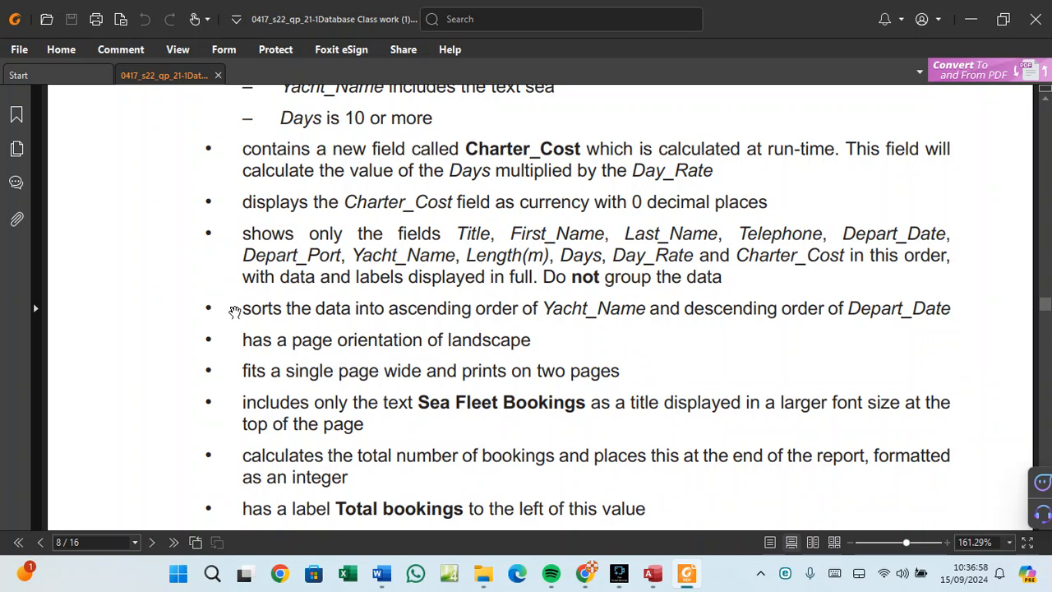
drag(237, 307, 332, 477)
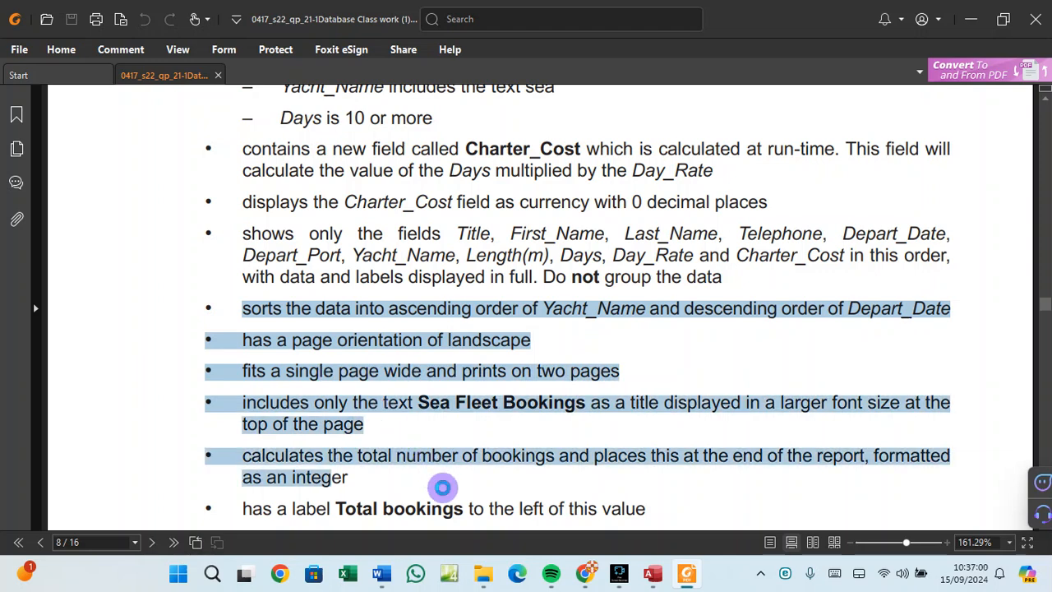
drag(233, 230, 770, 274)
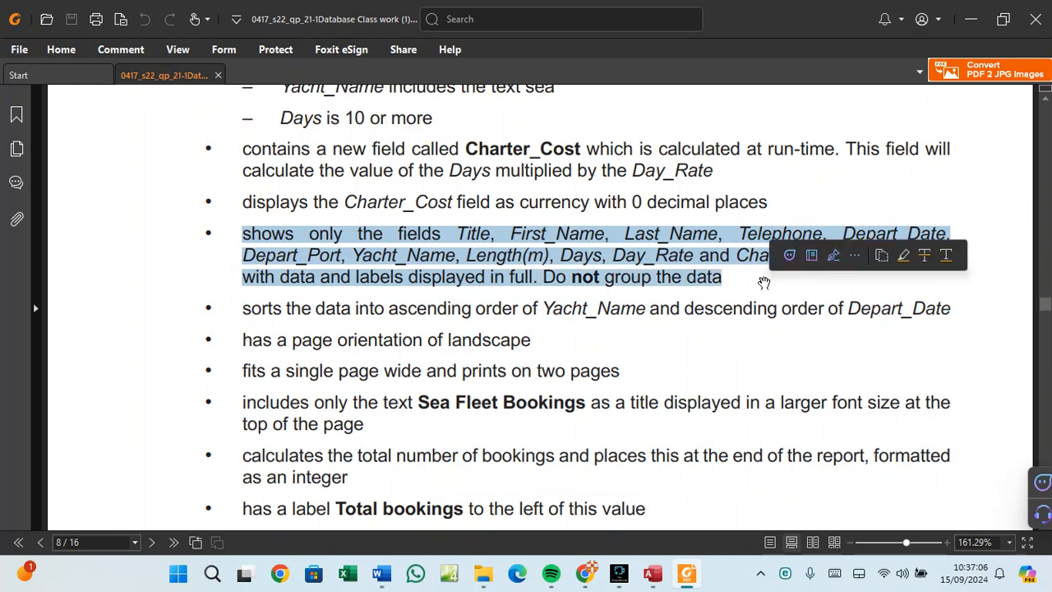
scroll(639, 260, up, 1)
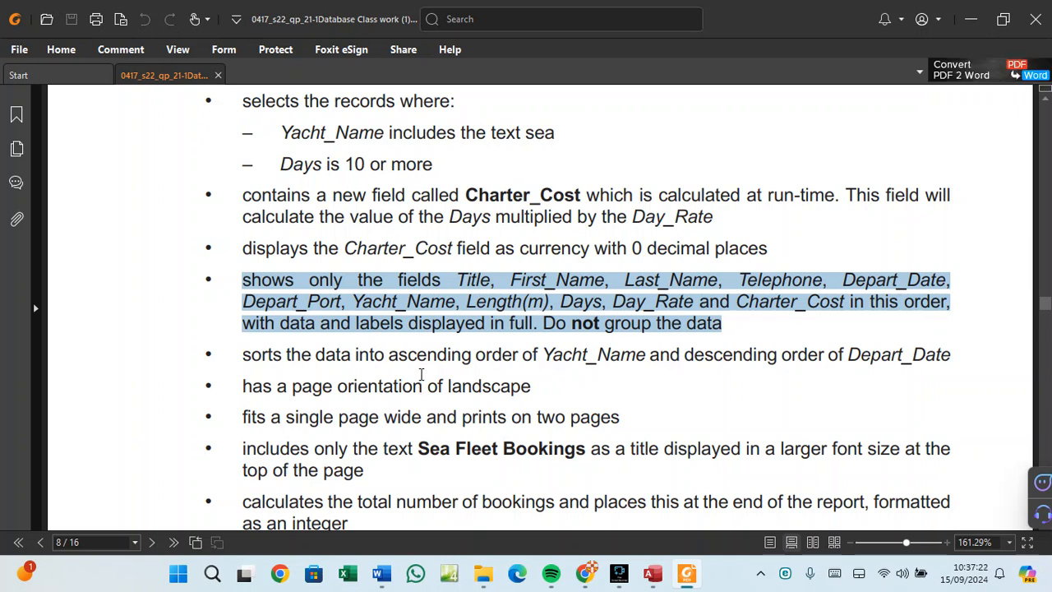
Save and close Query1, then launch the Report Wizard from the Create tab.
click(653, 573)
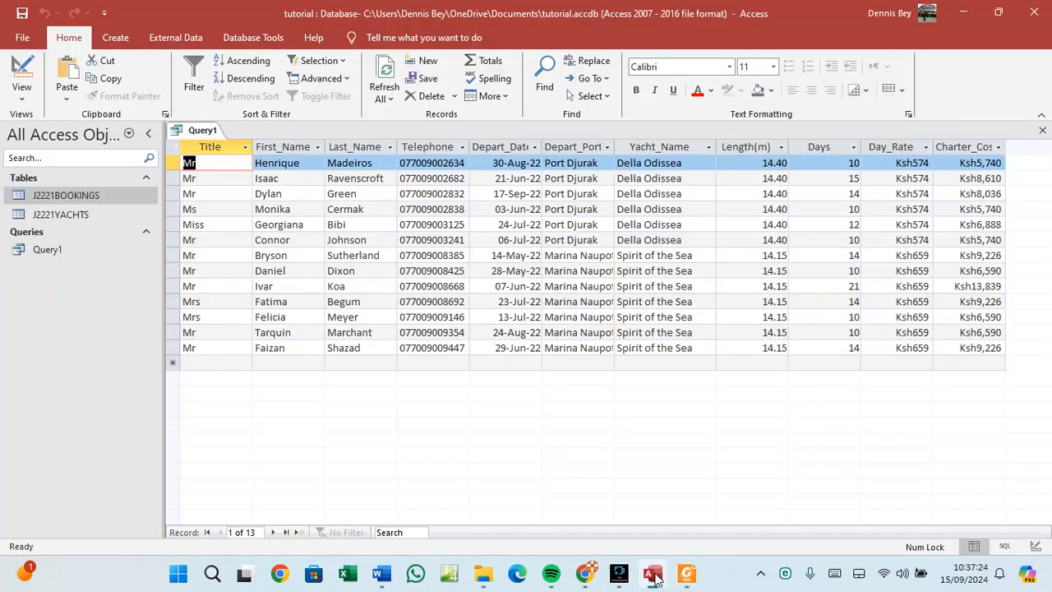
right_click(202, 129)
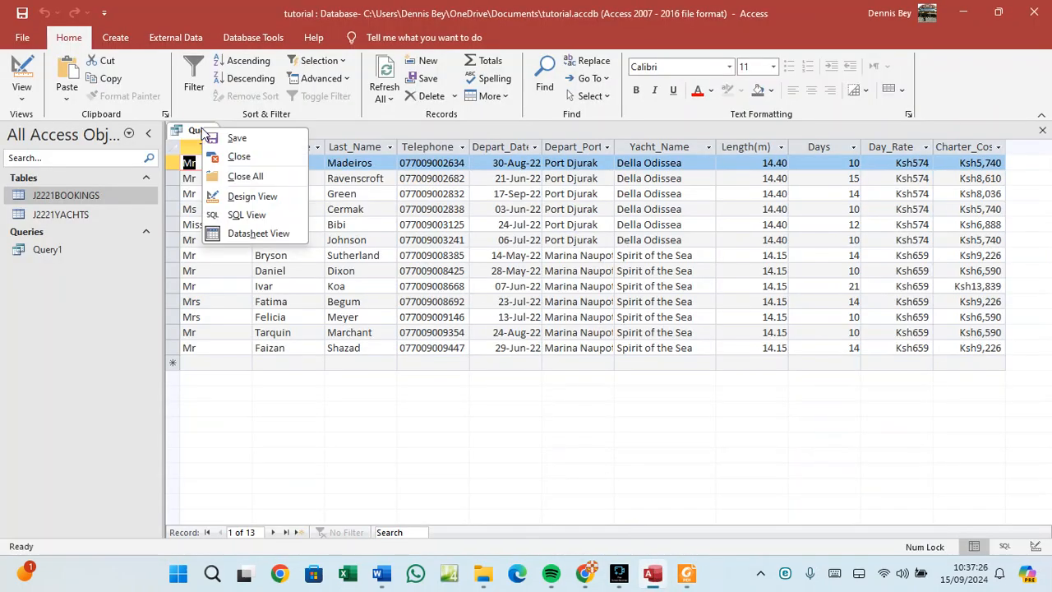
click(237, 140)
right_click(208, 133)
click(244, 162)
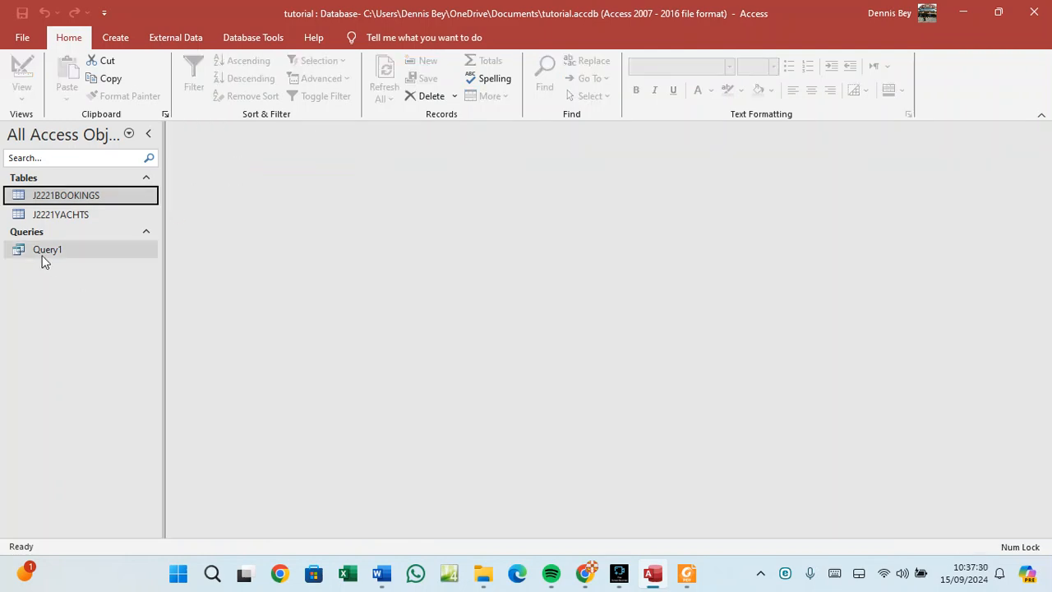
click(124, 38)
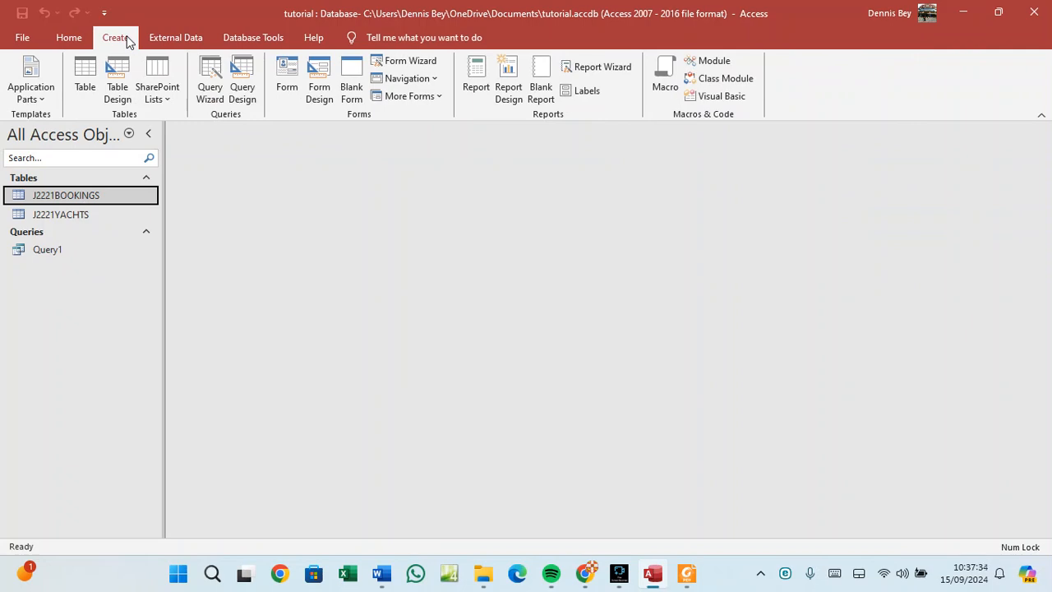
click(603, 68)
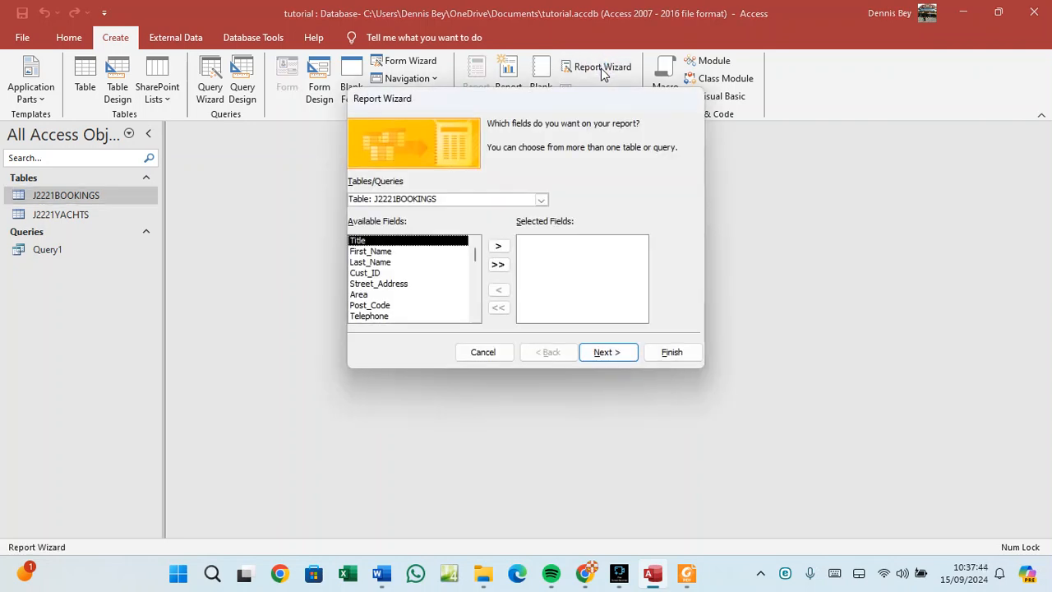
Base the Report Wizard on Query: Query1, add all eleven fields, and advance to grouping levels.
click(424, 197)
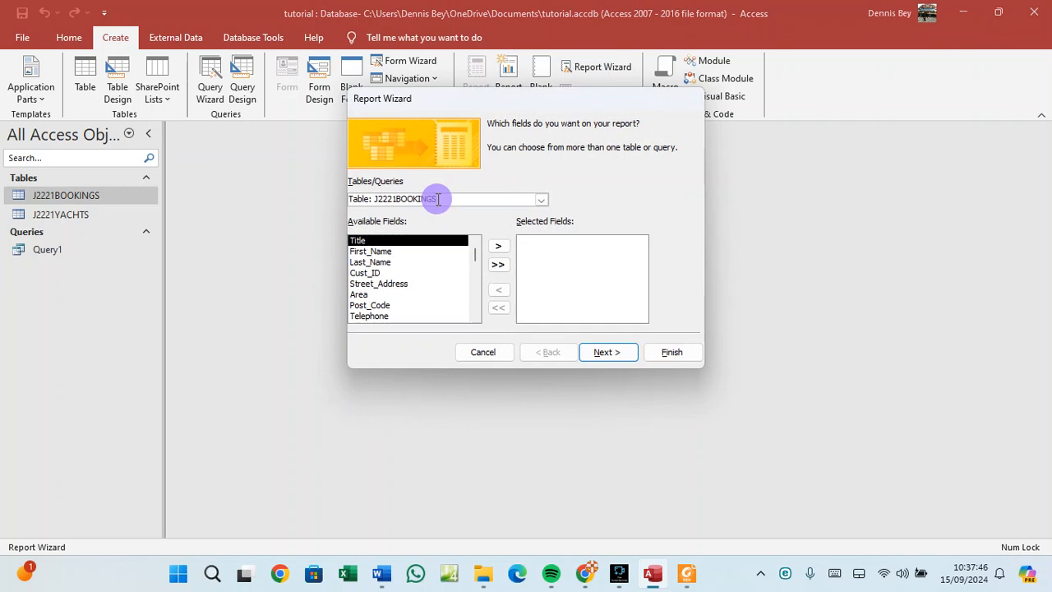
click(540, 200)
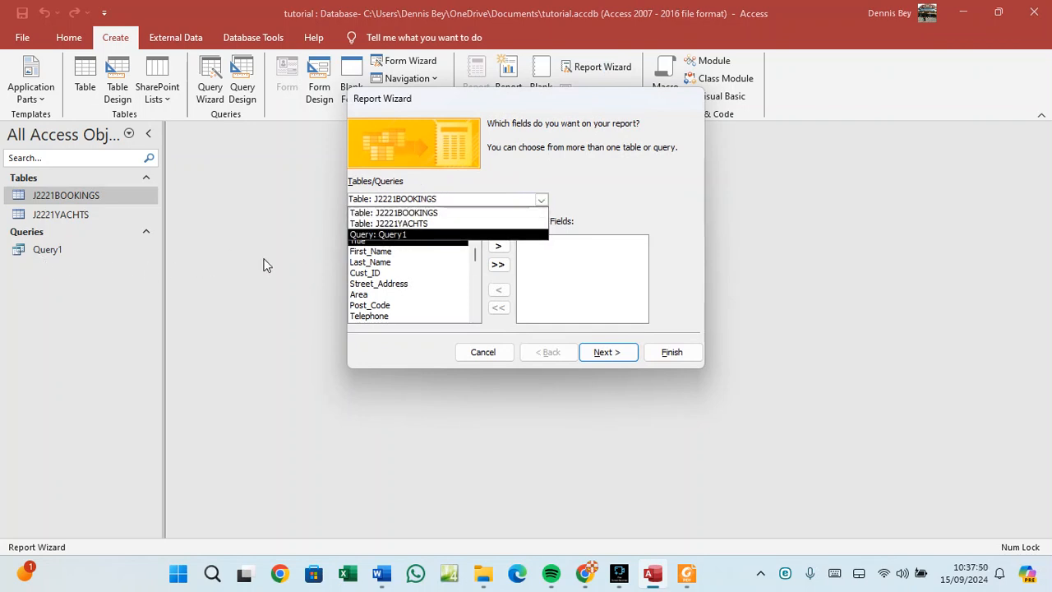
click(370, 235)
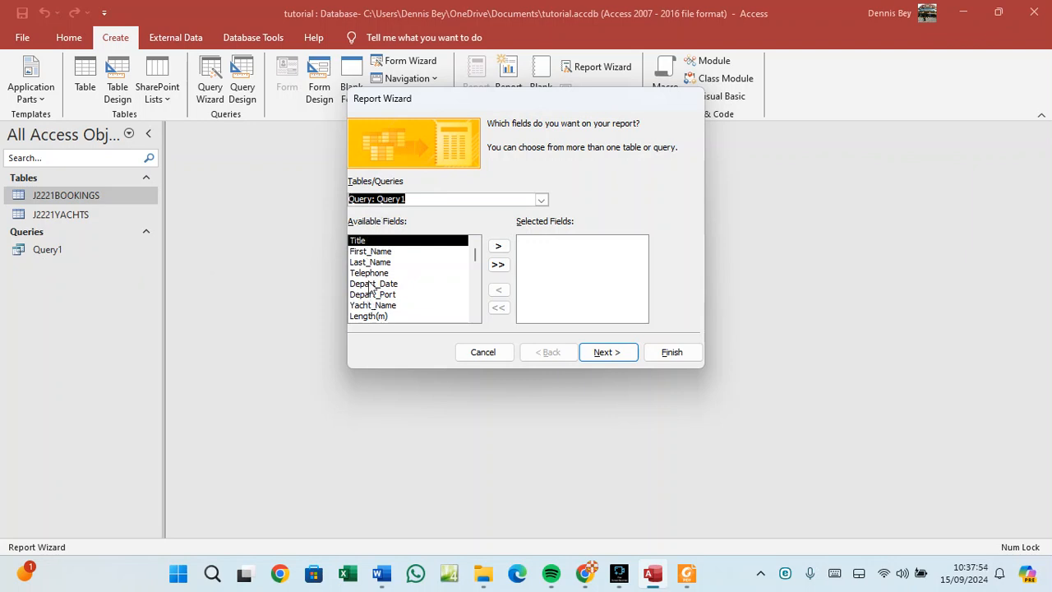
scroll(378, 298, down, 1)
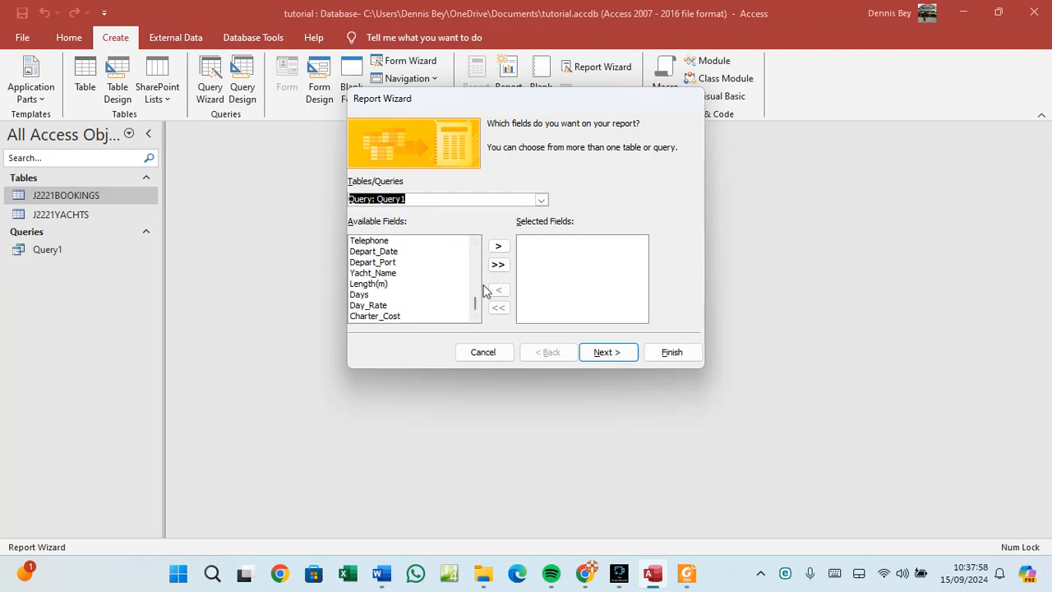
click(499, 265)
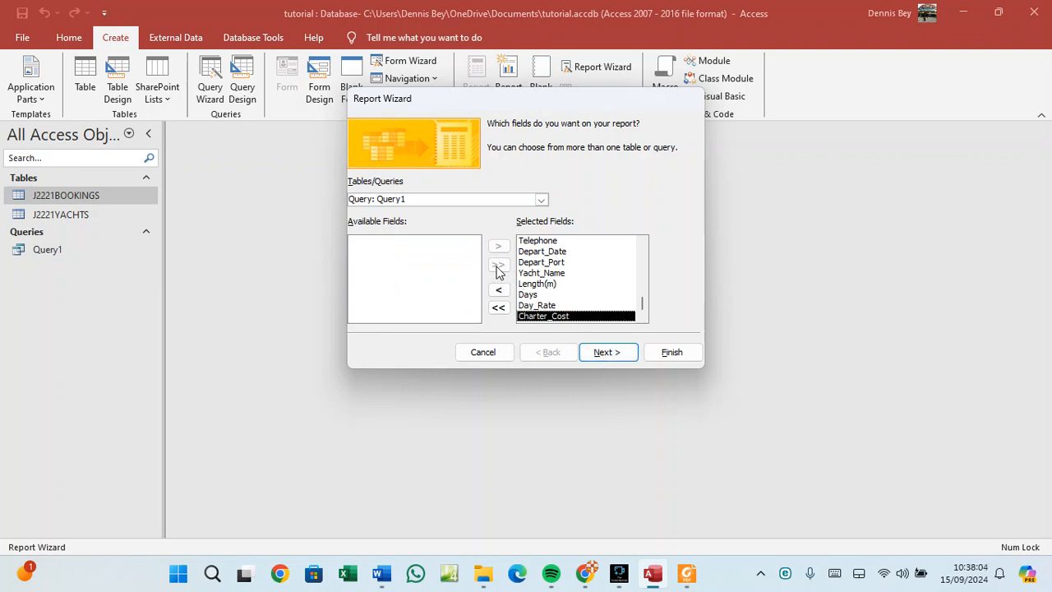
click(595, 355)
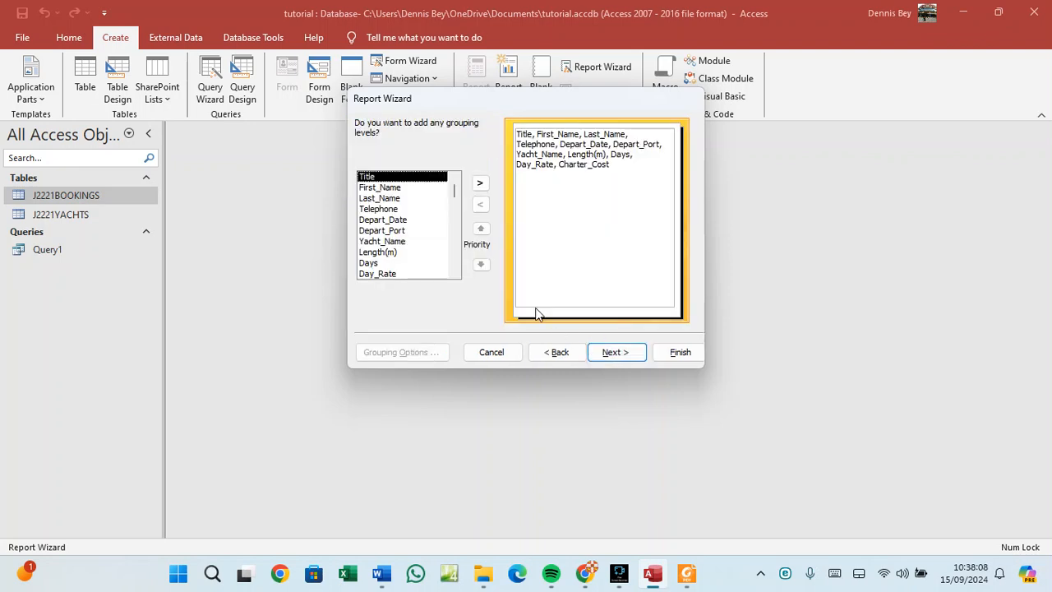
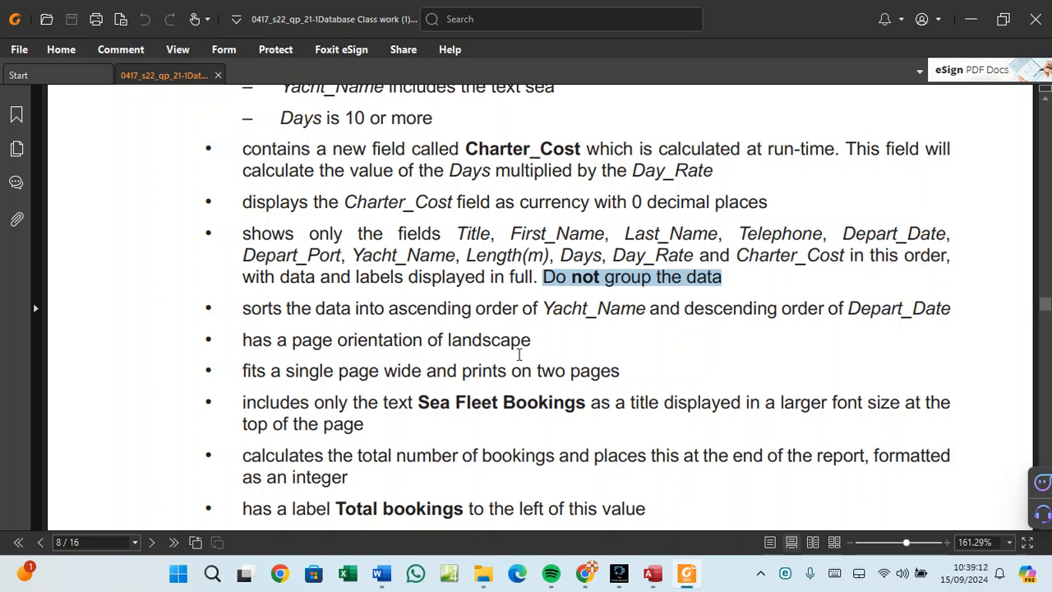
Copy the phrase 'Sea Fleet Bookings' from the task PDF and return to the Access wizard.
click(422, 401)
drag(421, 401, 584, 402)
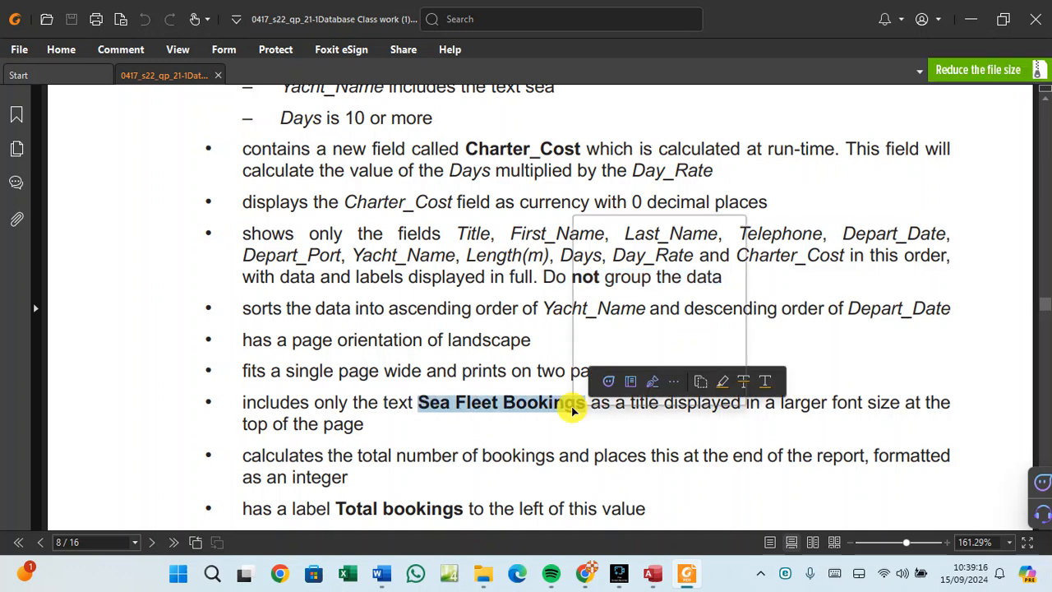
right_click(582, 402)
click(612, 229)
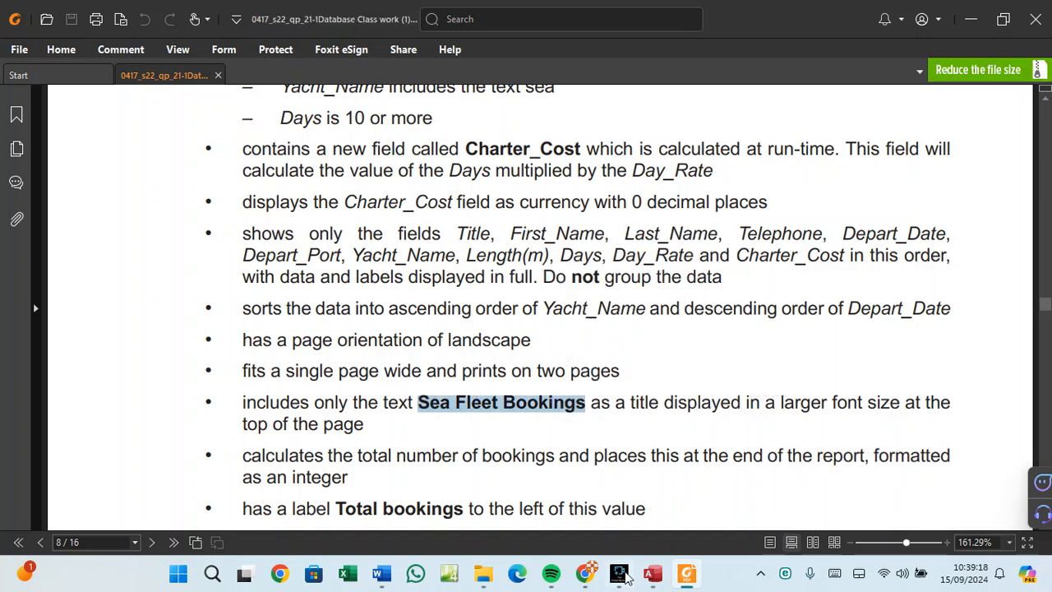
click(650, 574)
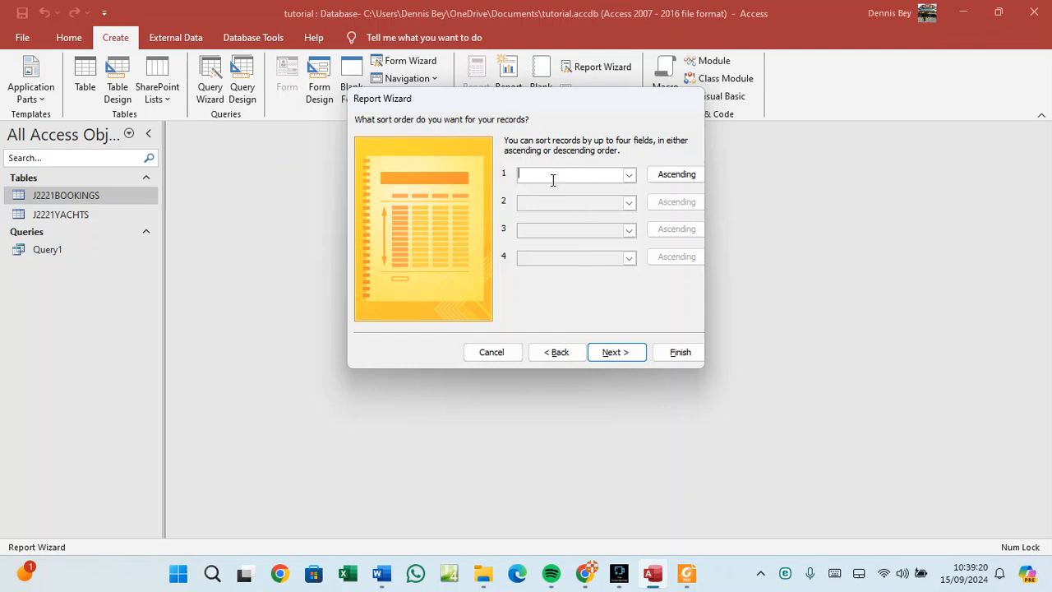
After checking the task sheet, choose a Tabular layout with Landscape orientation.
click(601, 356)
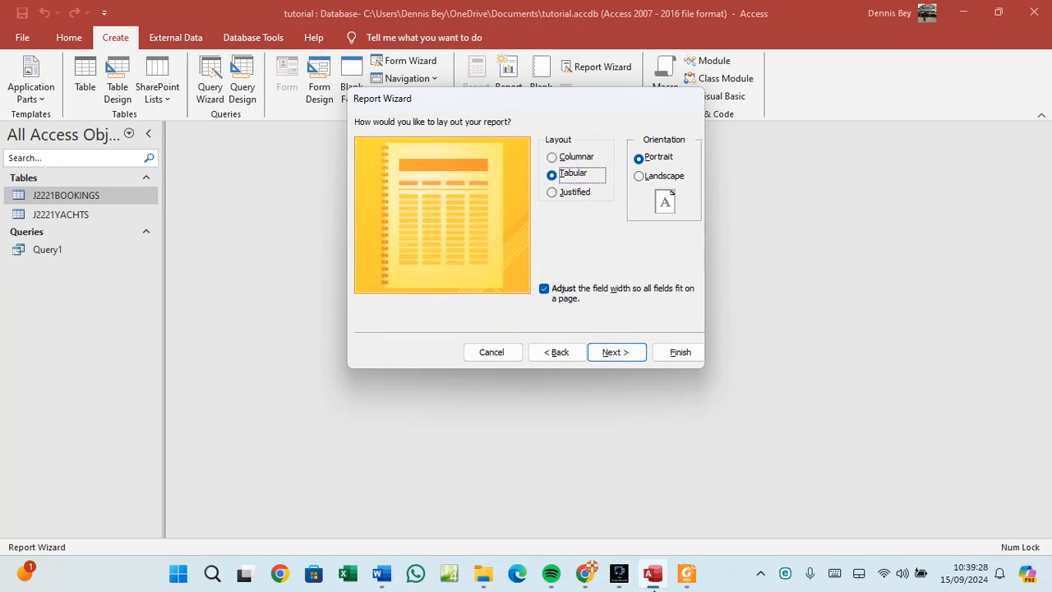
click(654, 534)
scroll(337, 263, up, 3)
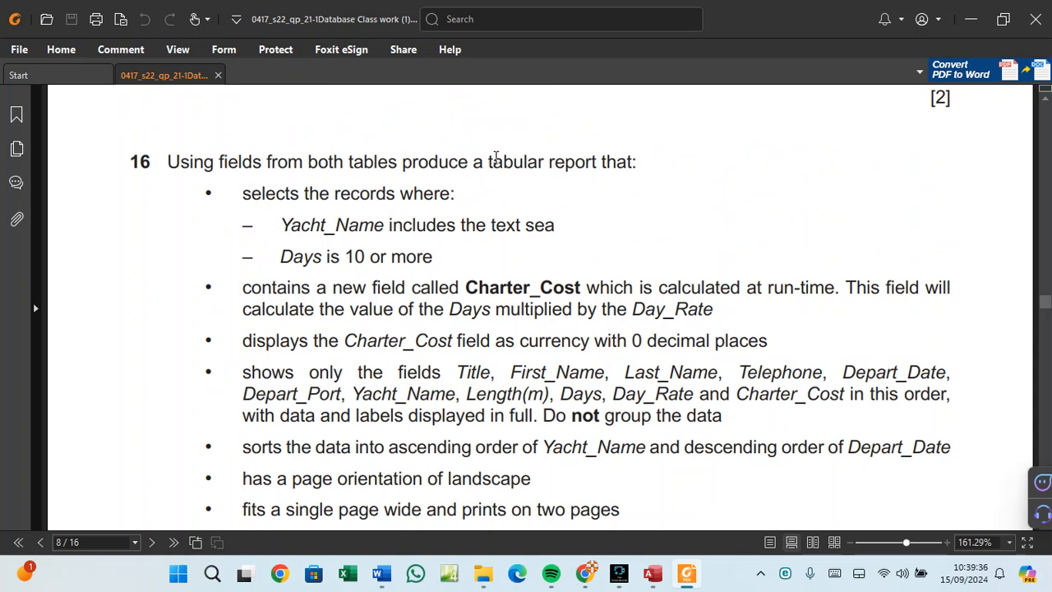
scroll(452, 361, down, 1)
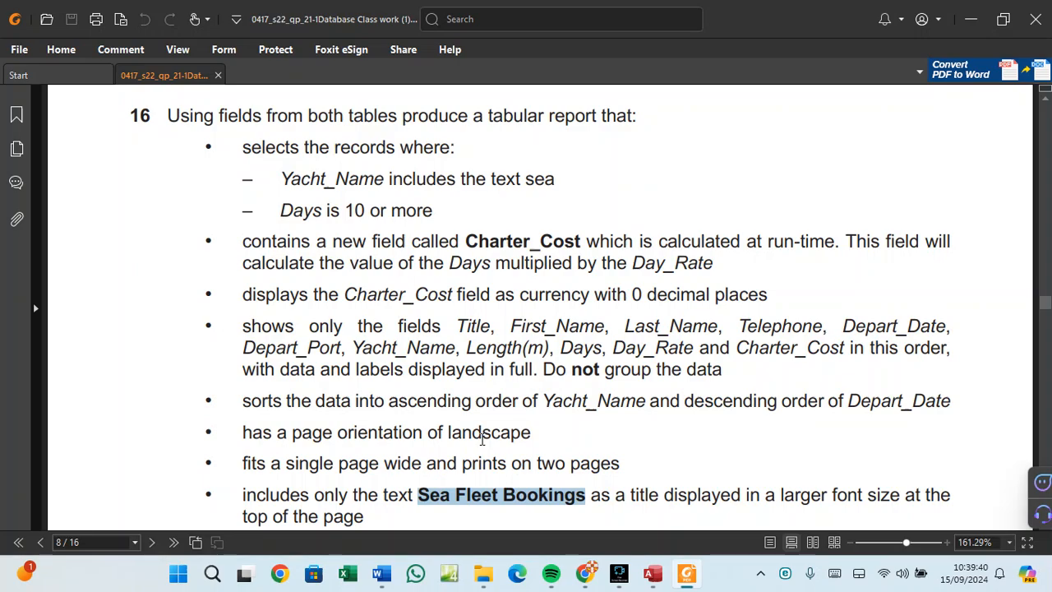
click(652, 574)
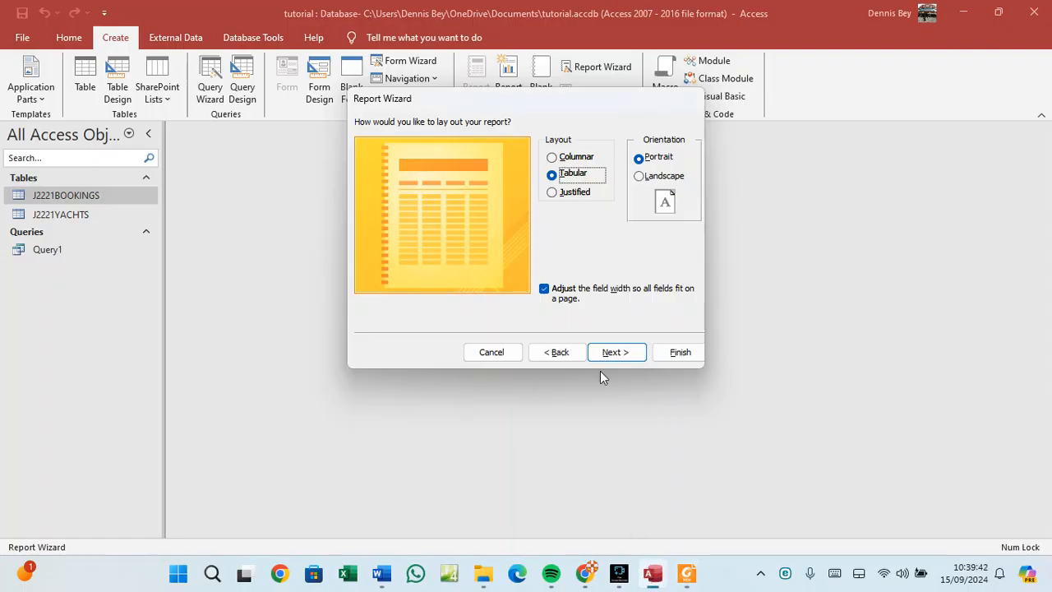
click(579, 173)
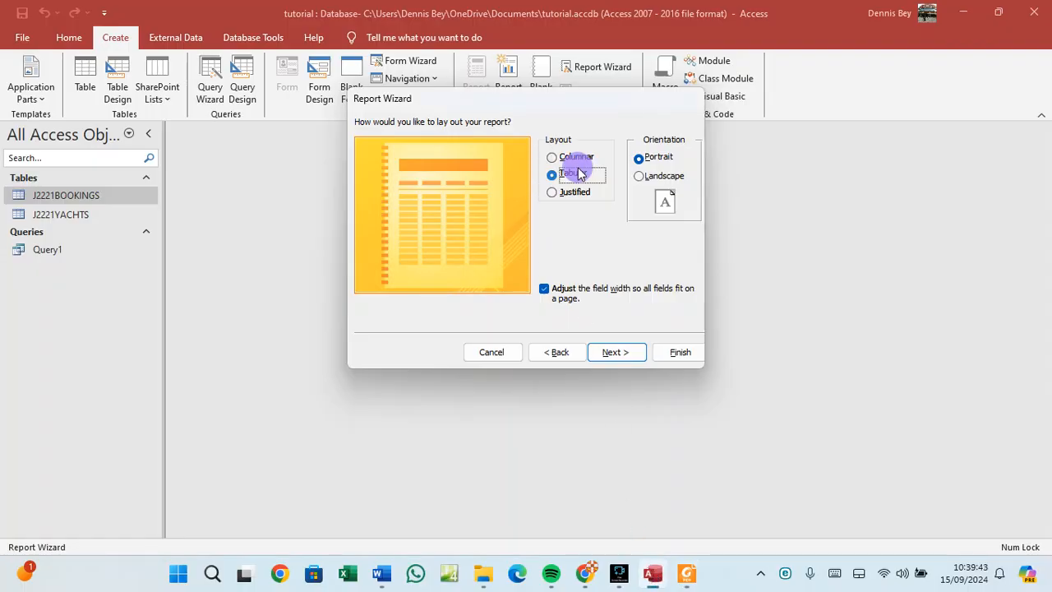
click(643, 177)
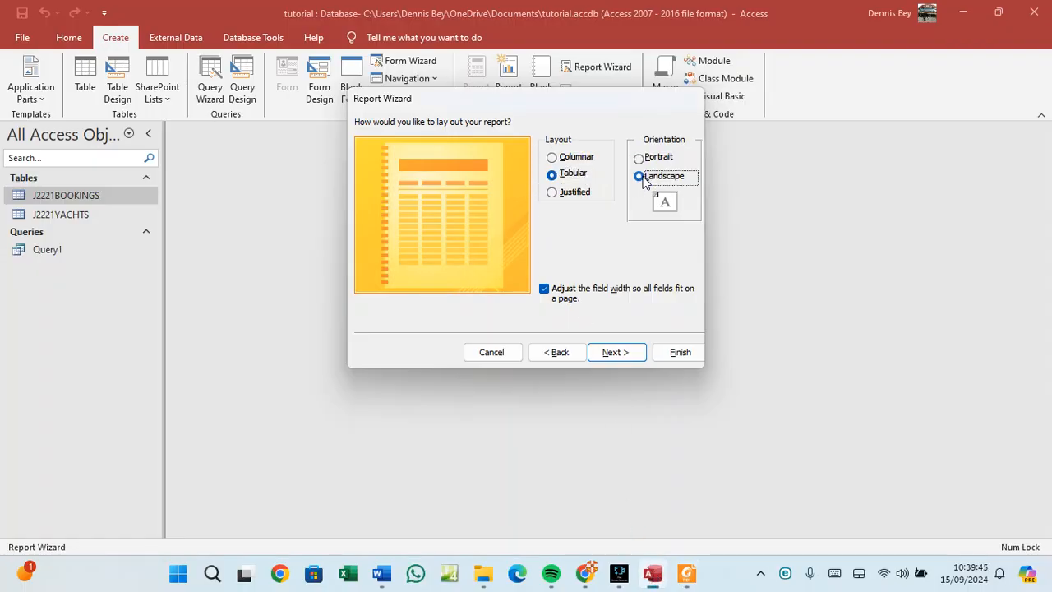
click(611, 353)
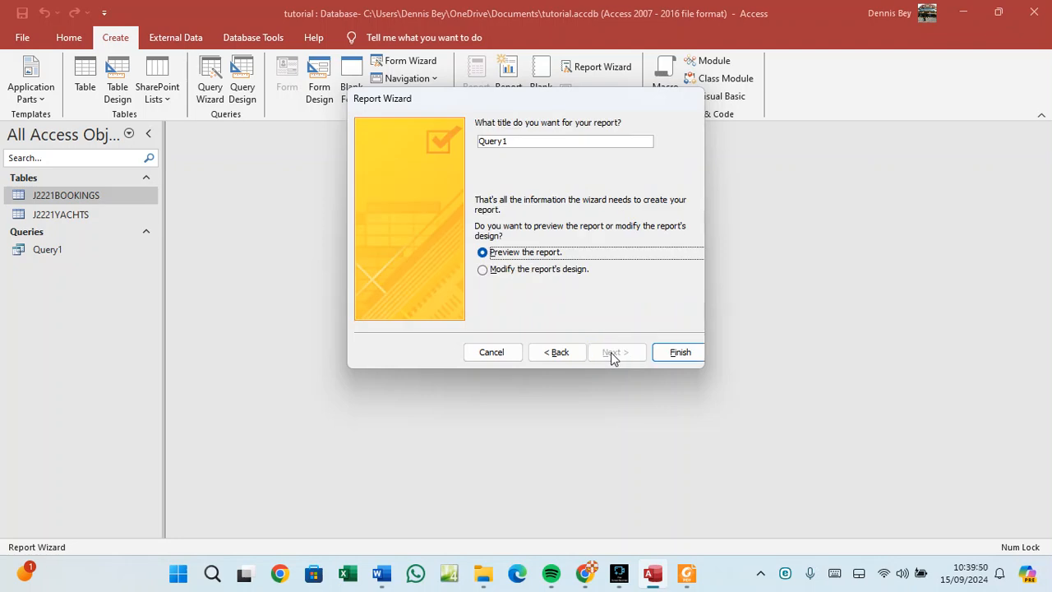
Title the report 'Sea Fleet Bookings' and finish the wizard, opening it in Design view.
click(529, 140)
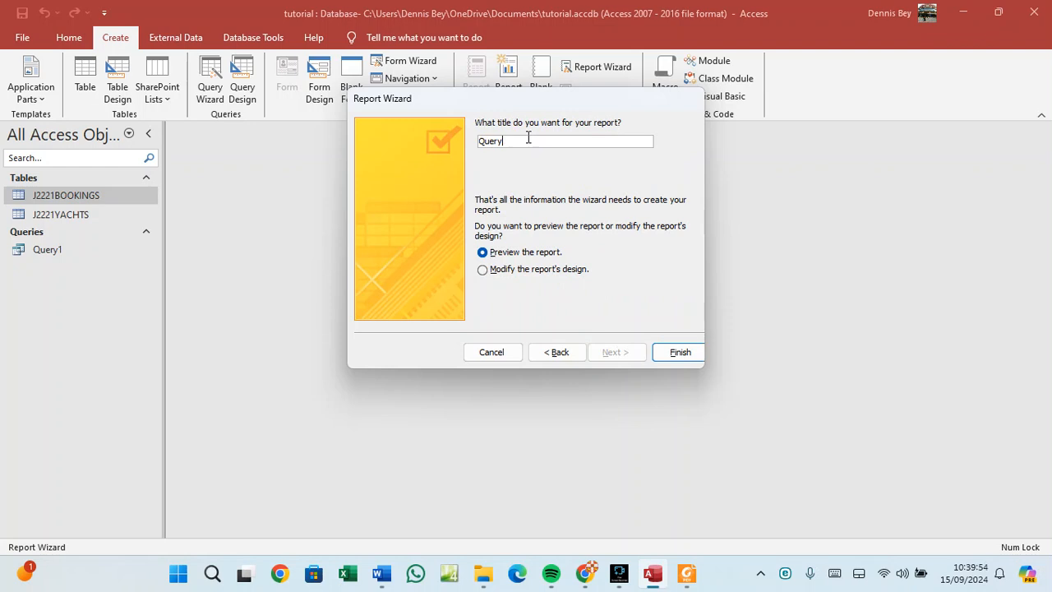
key(BackSpace)
key(BackSpace)
key(BackSpace)
key(BackSpace)
key(BackSpace)
text(Sea Fleet Bookings)
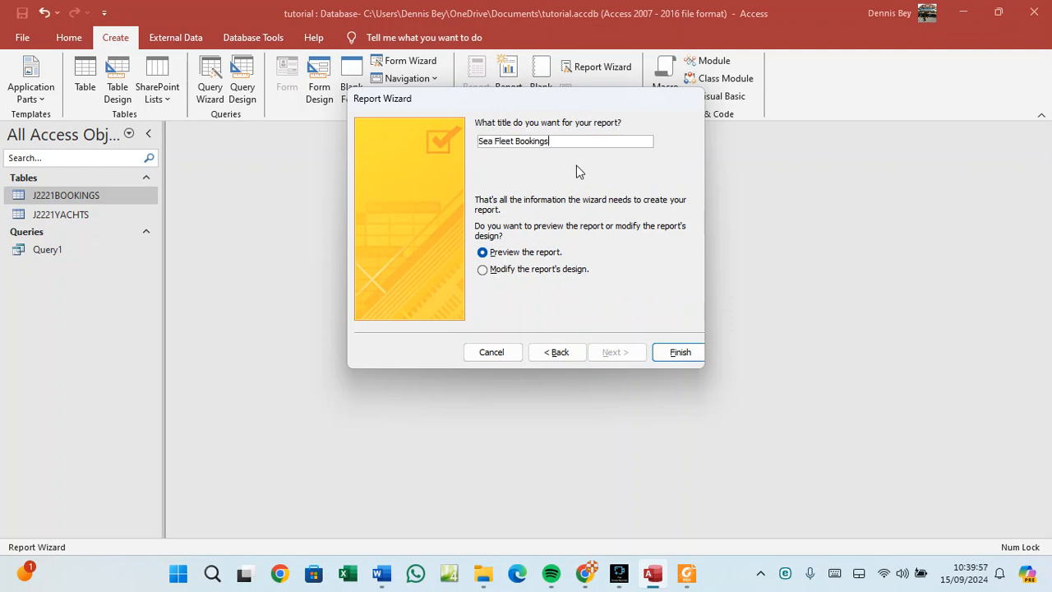
click(685, 575)
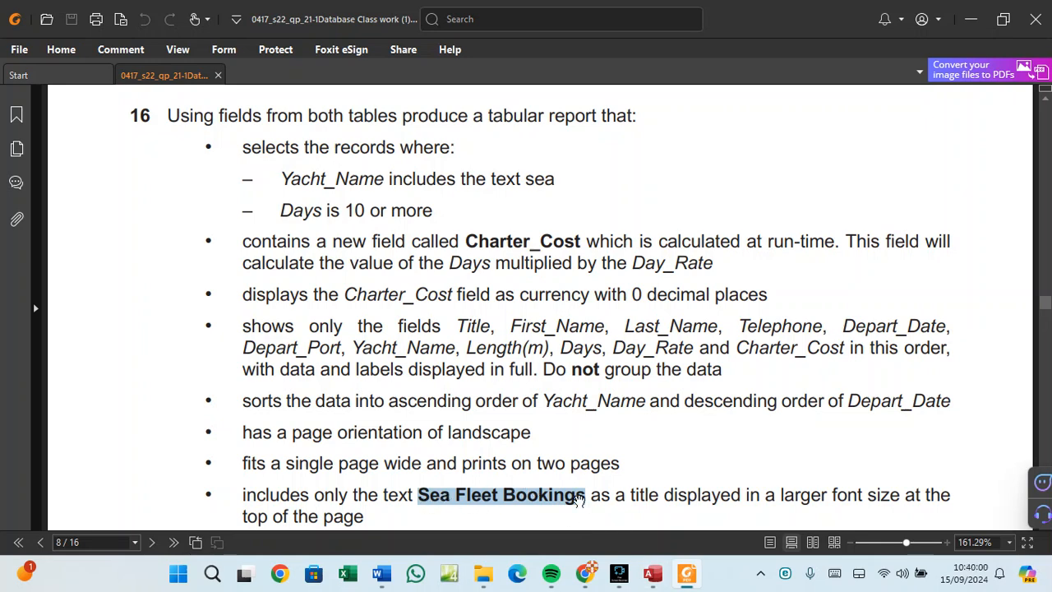
scroll(365, 395, down, 3)
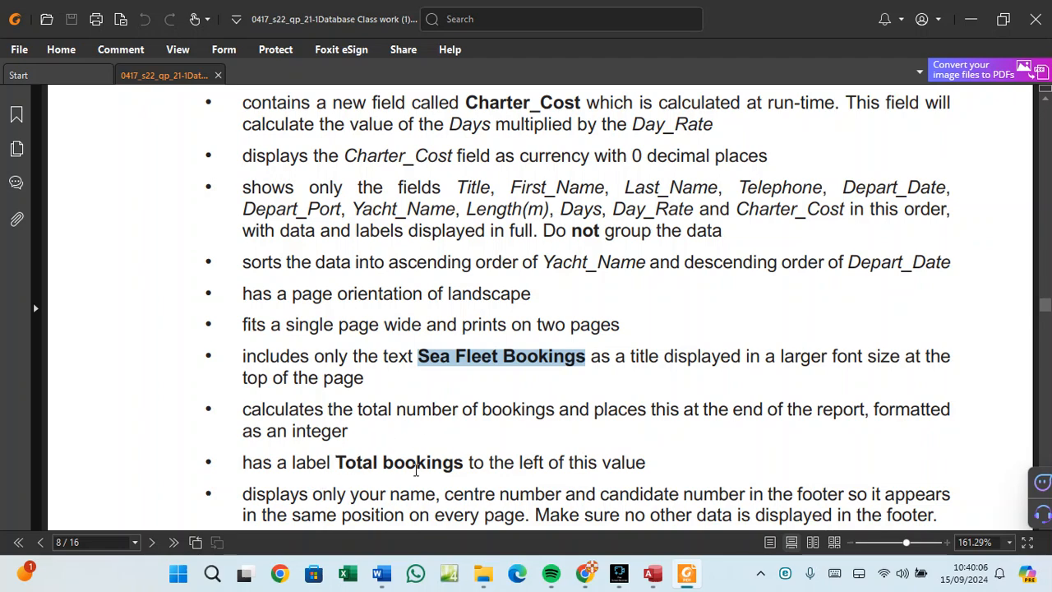
click(654, 574)
click(498, 269)
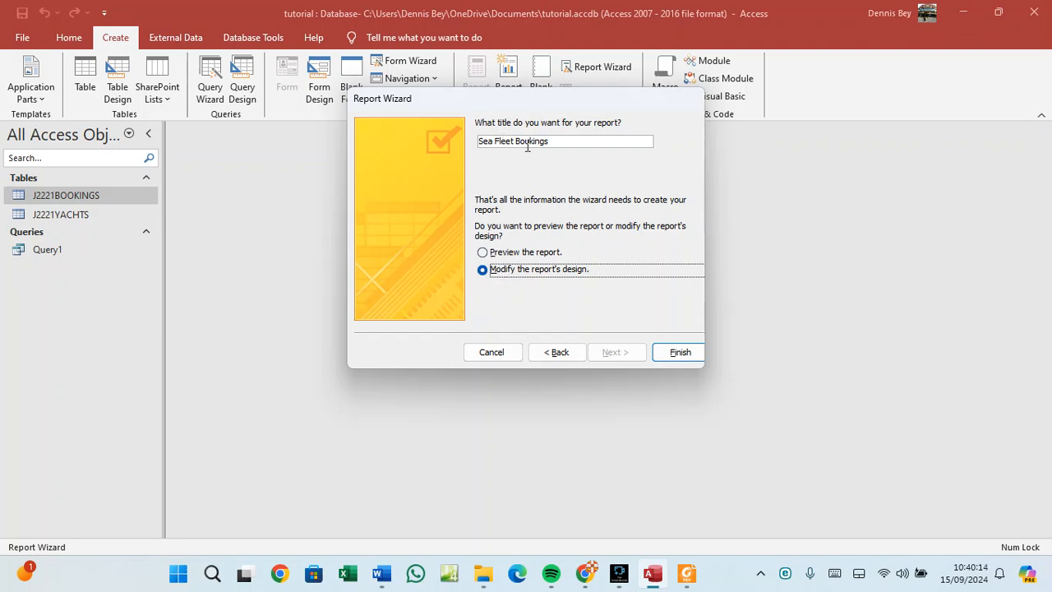
click(672, 354)
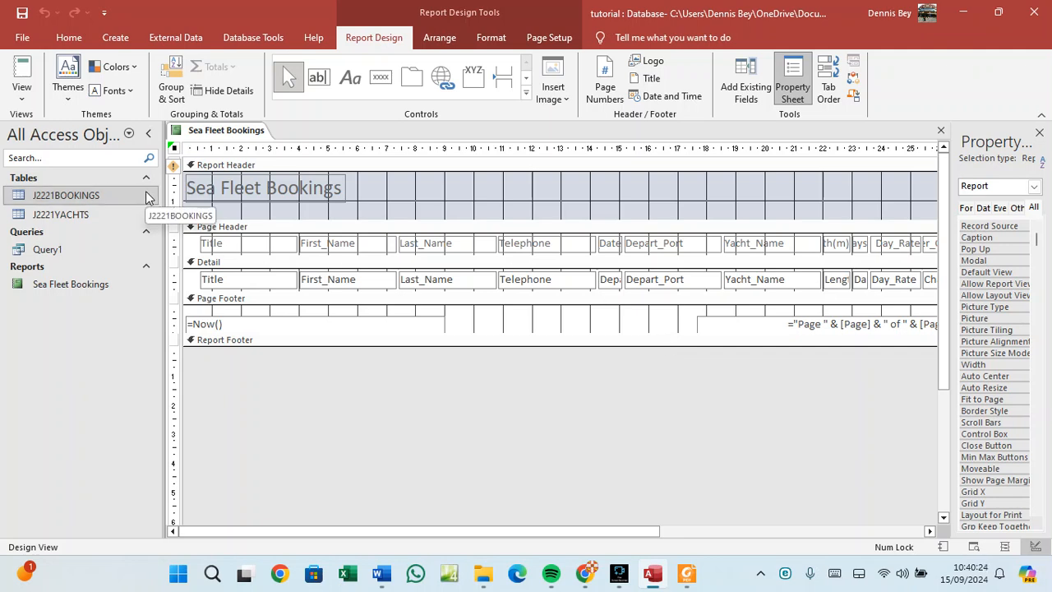
Widen the title label and format its text 24 pt, centred, bold and underlined.
click(259, 187)
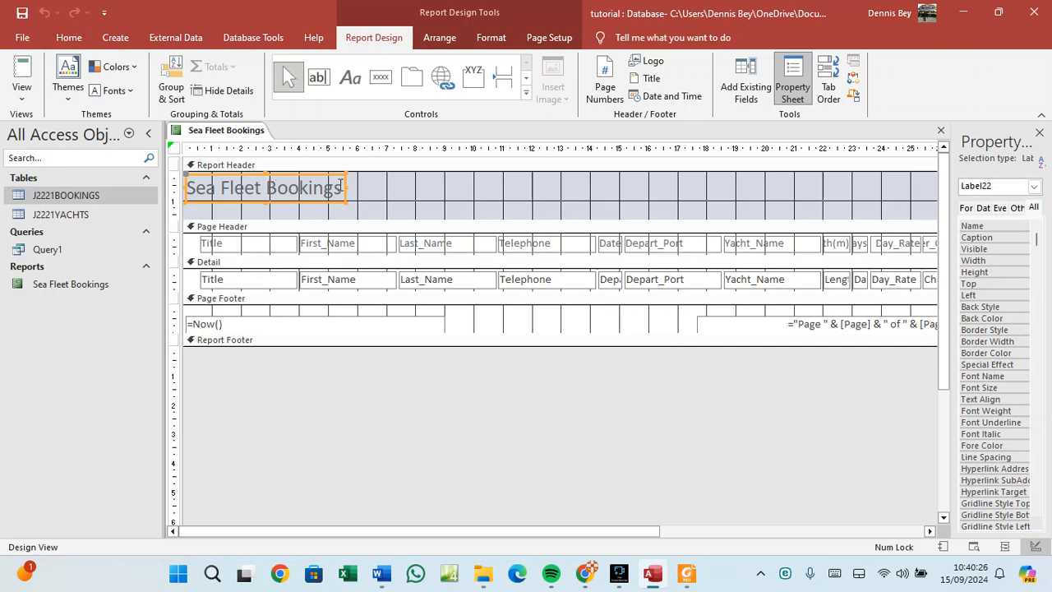
drag(340, 184, 631, 189)
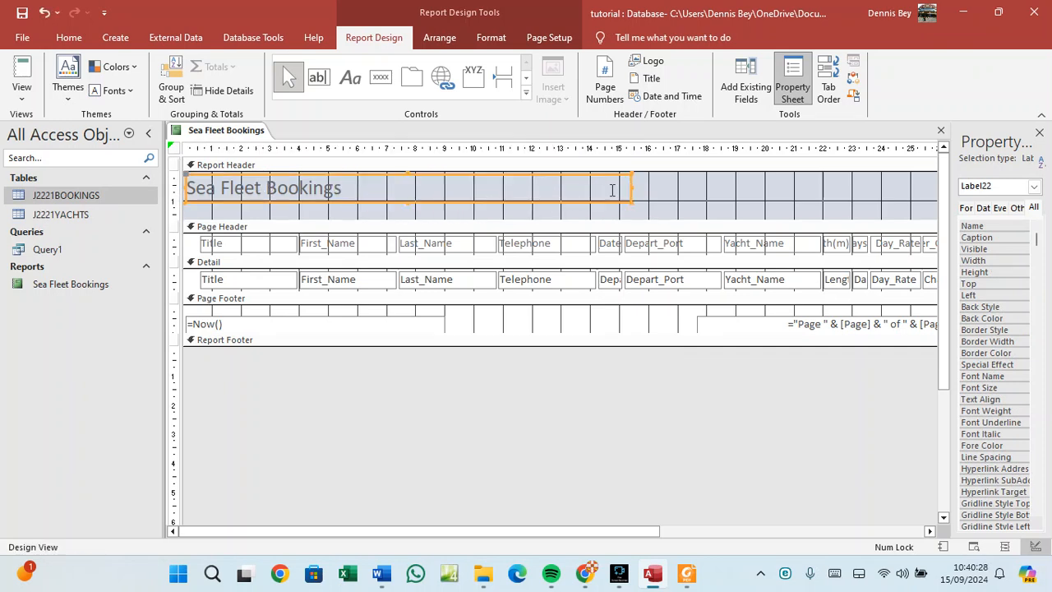
drag(353, 197, 184, 189)
click(74, 41)
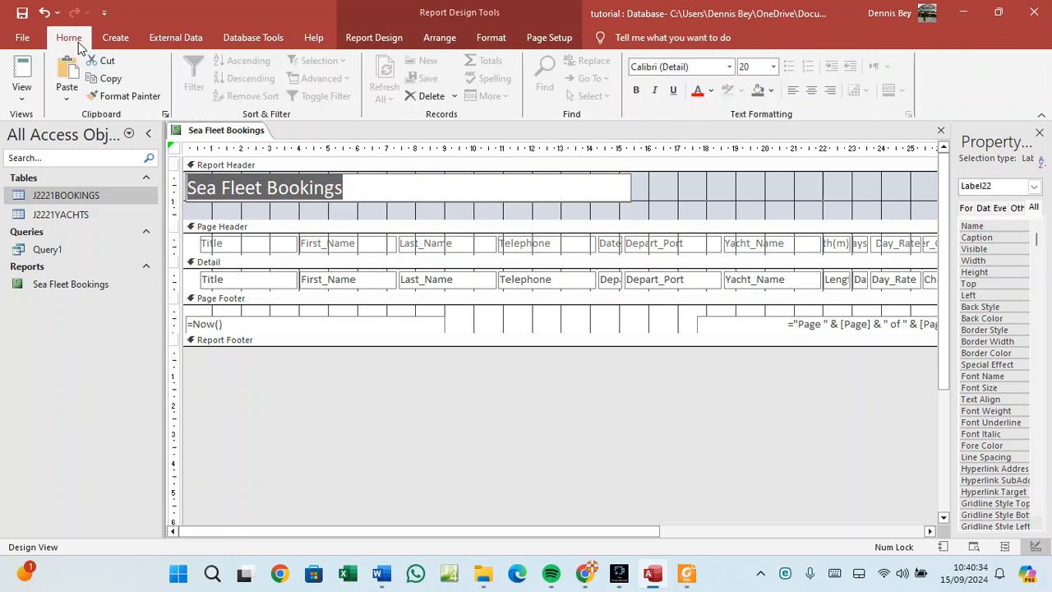
click(773, 68)
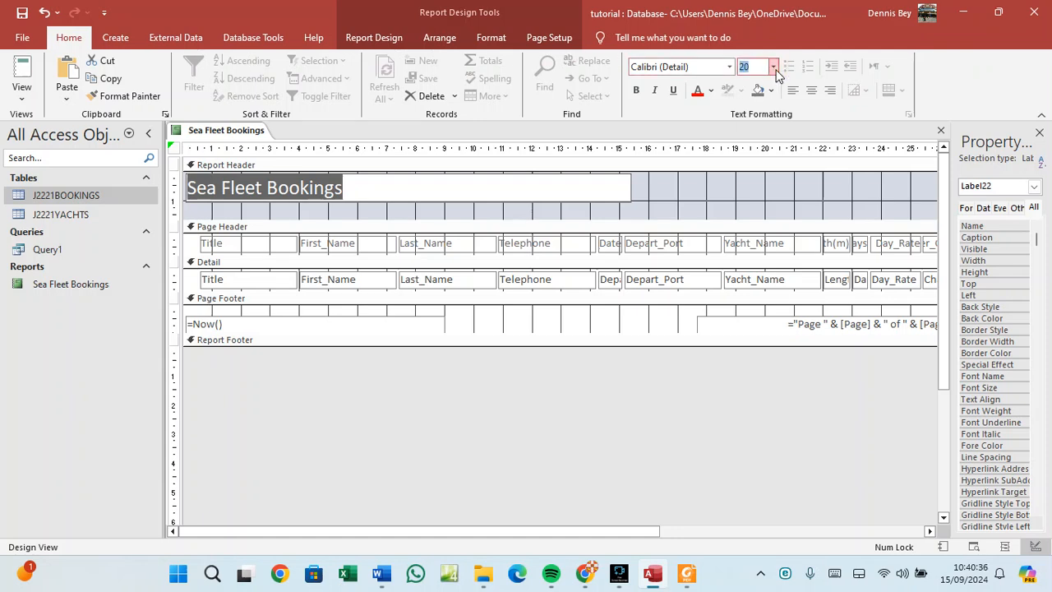
click(757, 228)
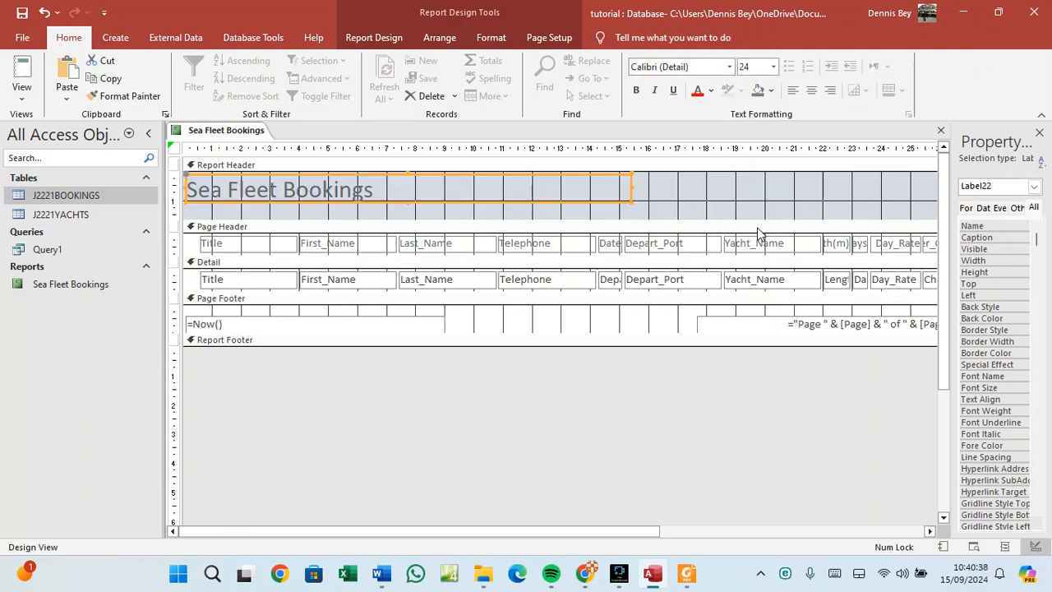
click(811, 90)
click(636, 89)
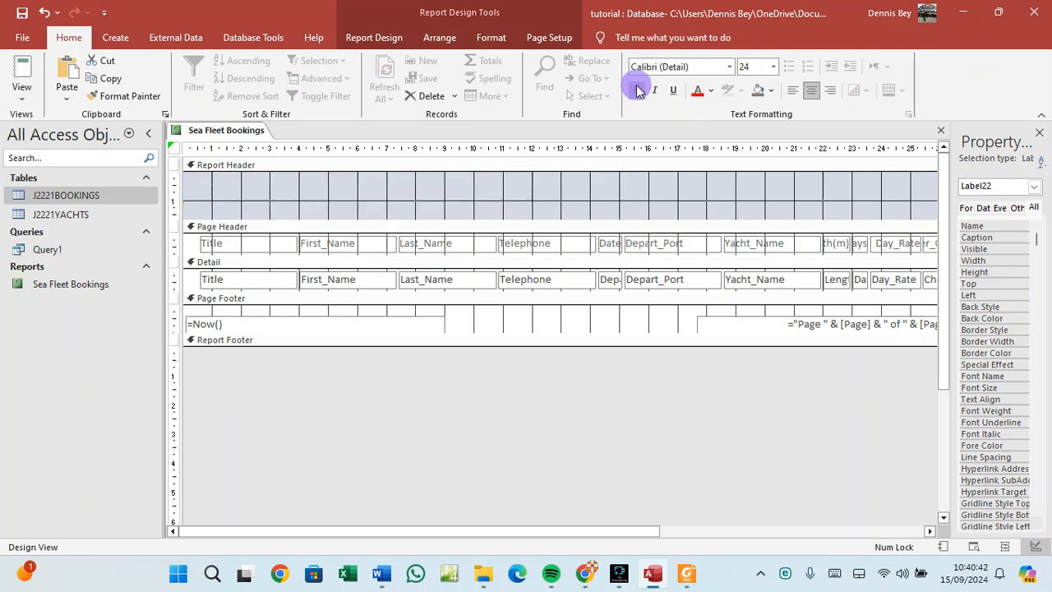
click(673, 91)
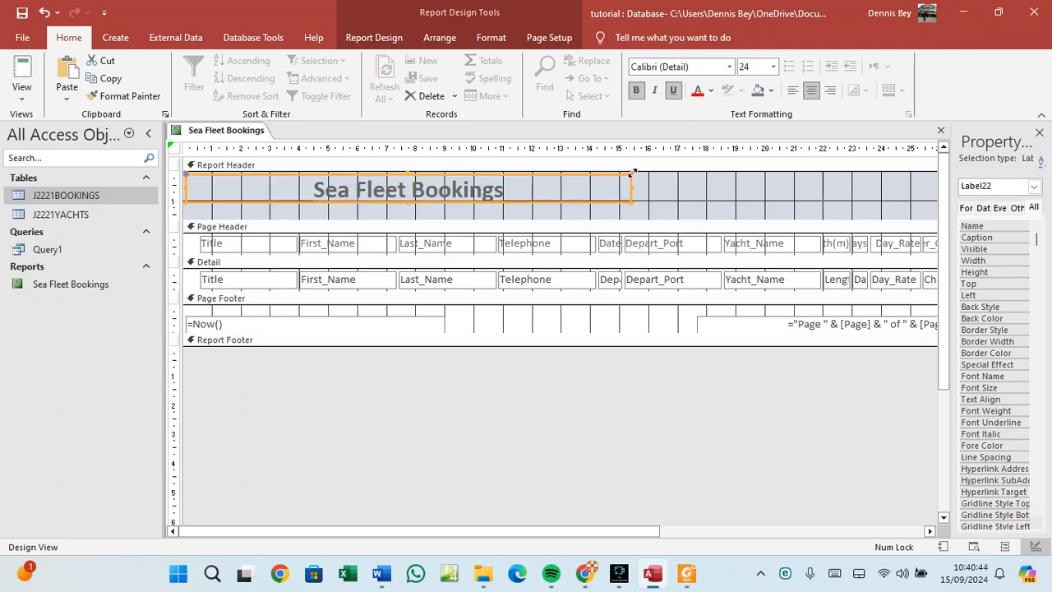
Stretch the title label wider and taller and raise its font to 28 pt.
drag(629, 186, 750, 185)
click(773, 67)
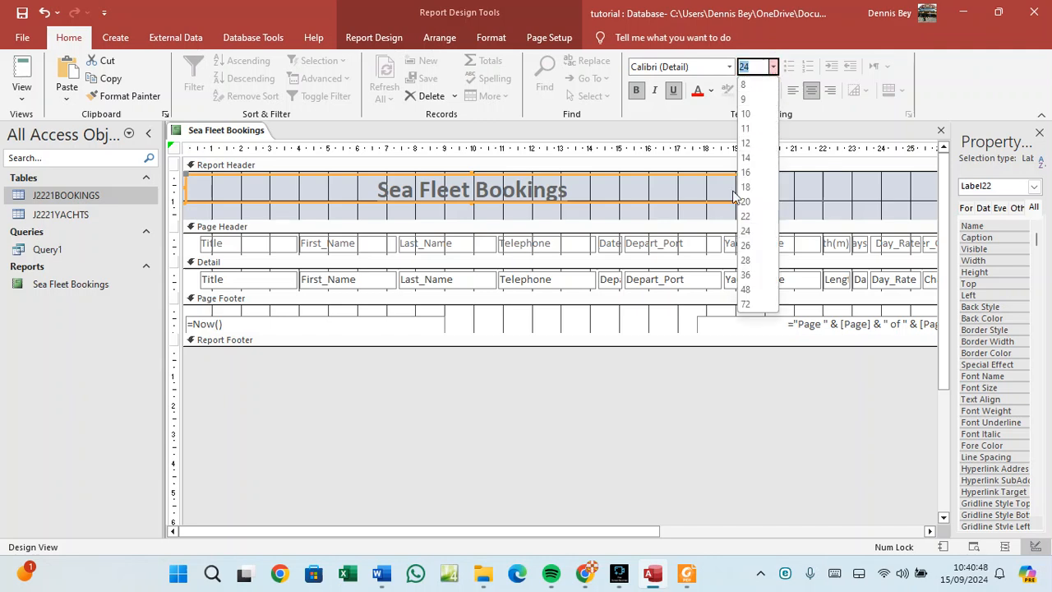
click(746, 259)
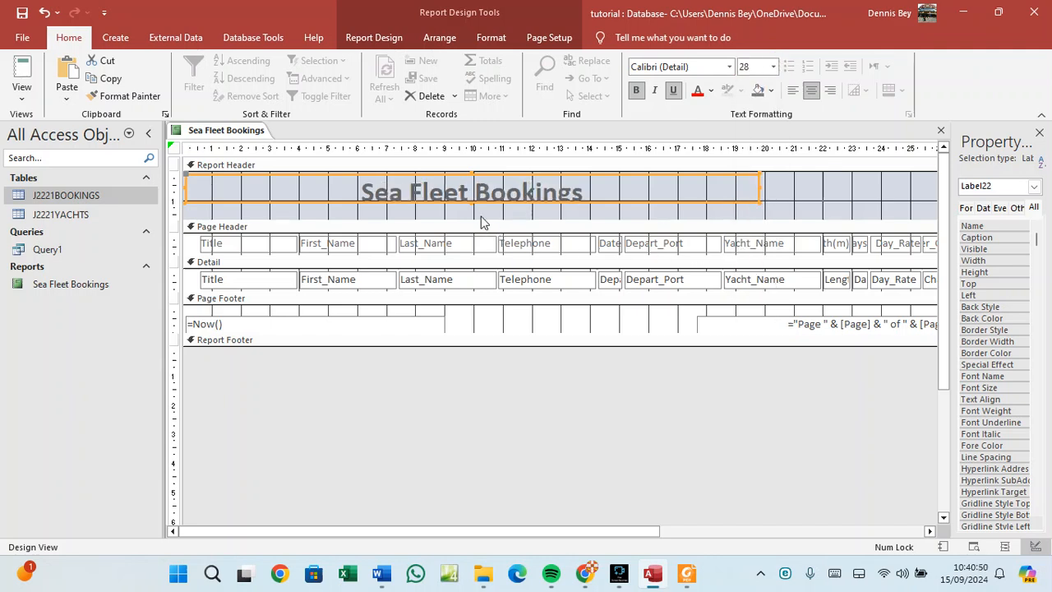
drag(469, 203, 477, 211)
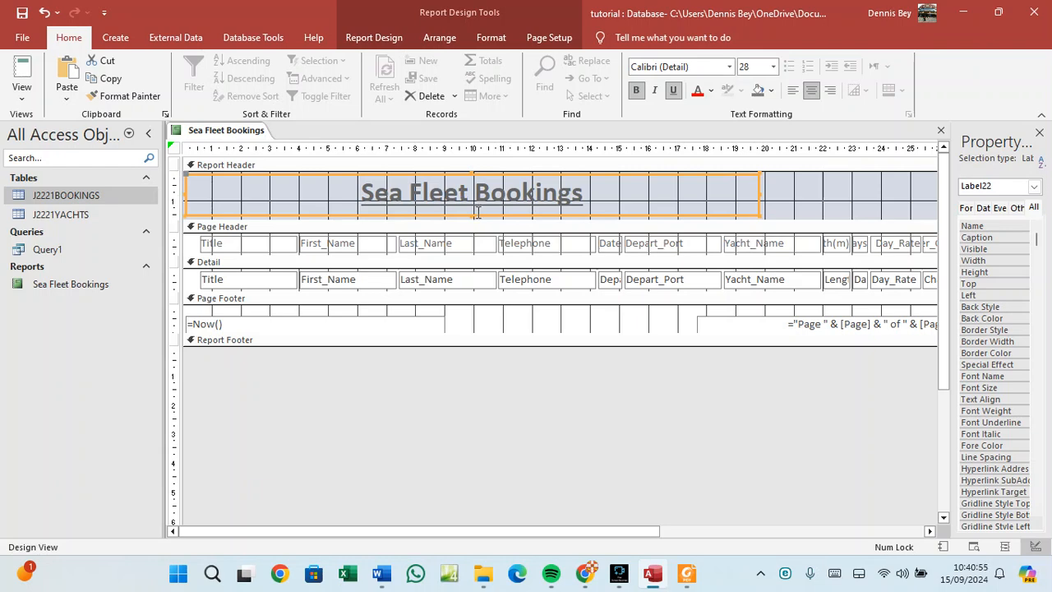
click(687, 574)
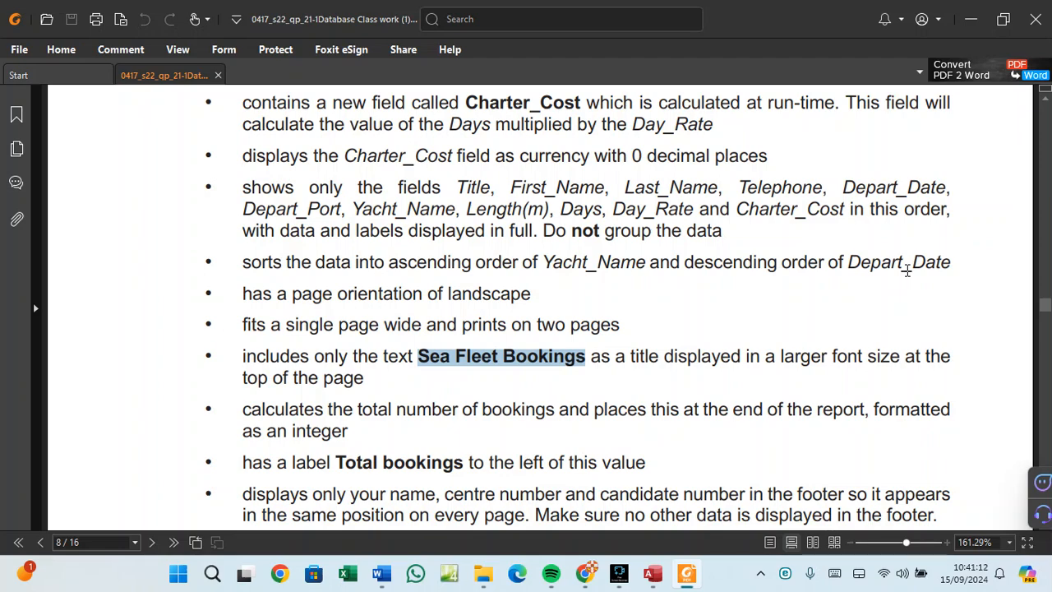
Return from the task sheet to the Sea Fleet Bookings report in Design view.
click(658, 581)
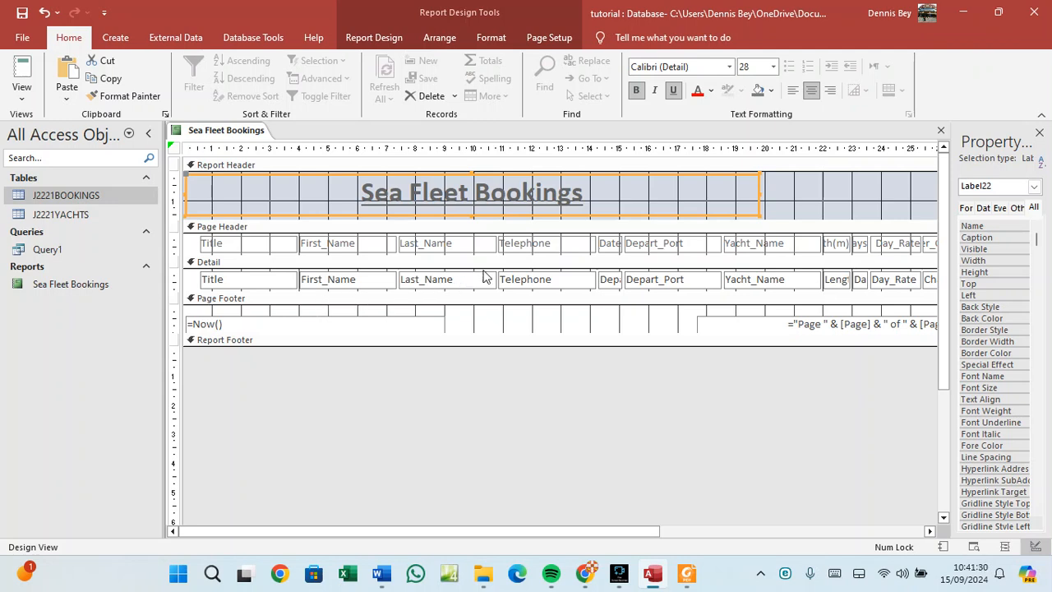
Open Sorting and Grouping from the Page Footer's right-click menu in the report design.
click(549, 38)
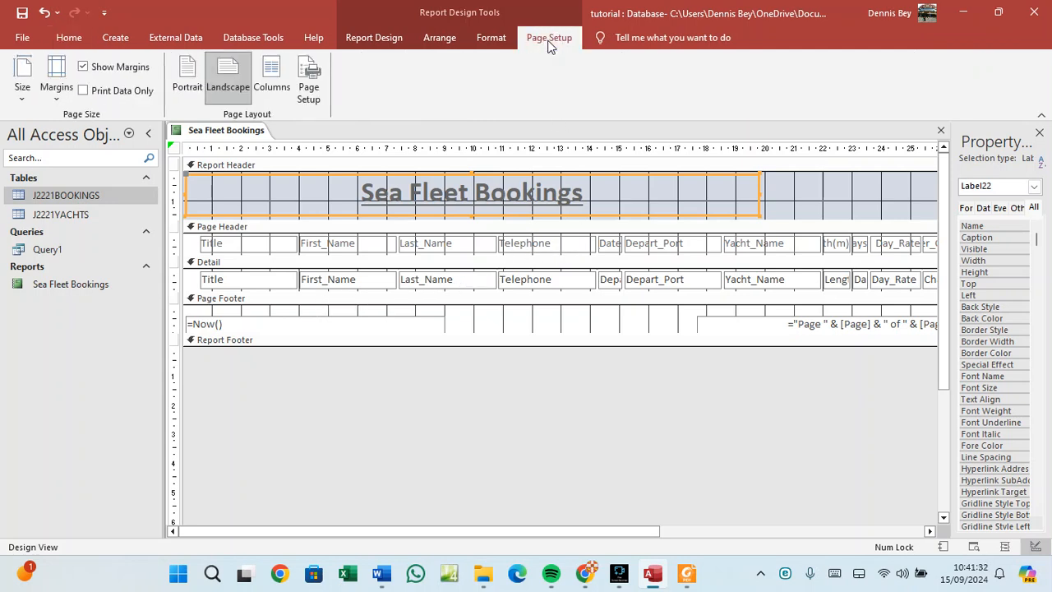
click(503, 38)
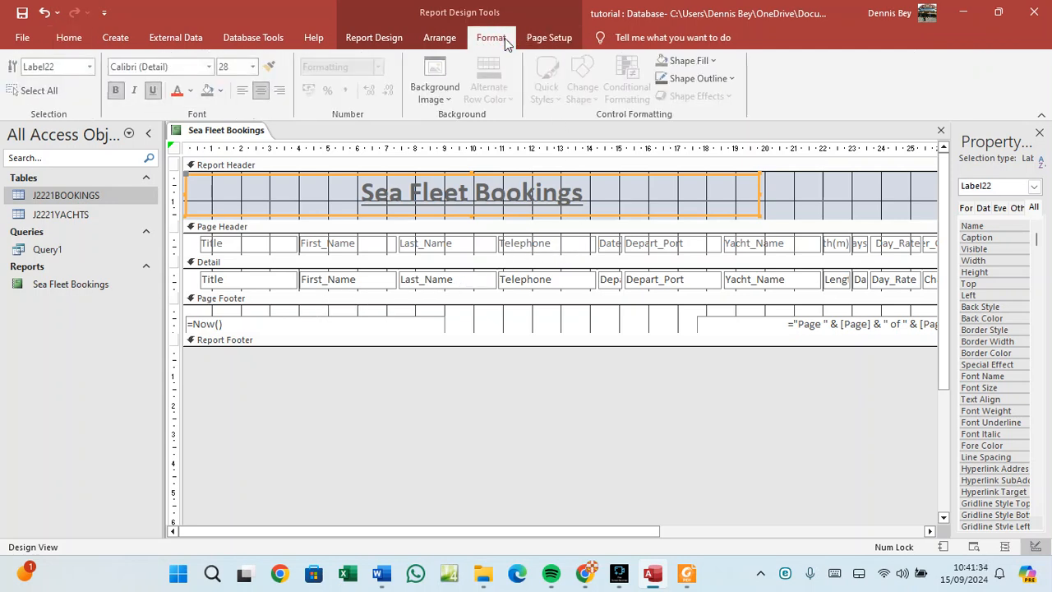
click(371, 43)
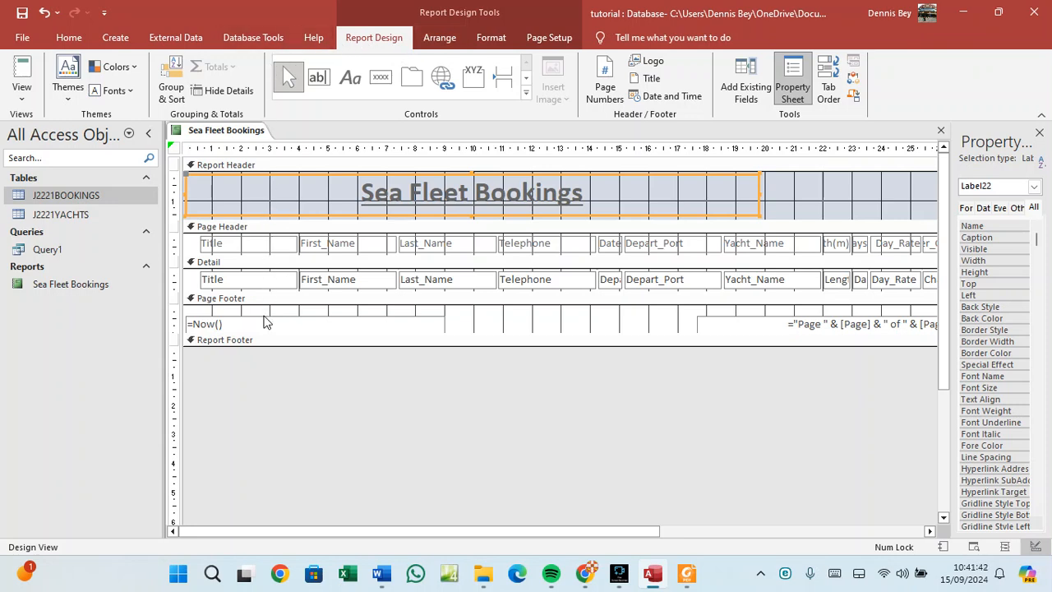
right_click(464, 315)
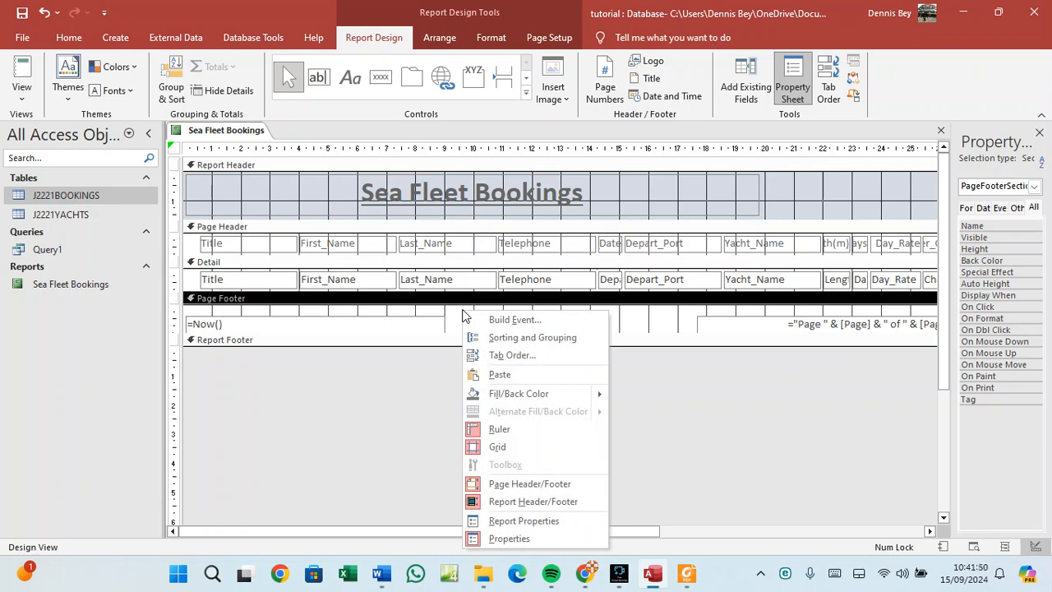
click(493, 337)
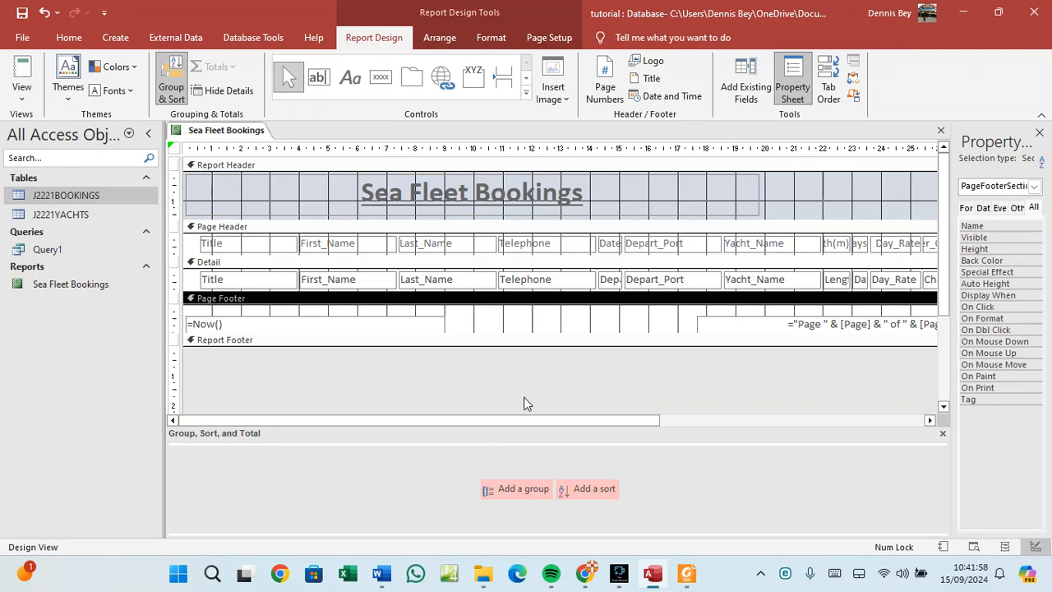
Add a first sort level on Yacht_Name with A on top.
click(601, 492)
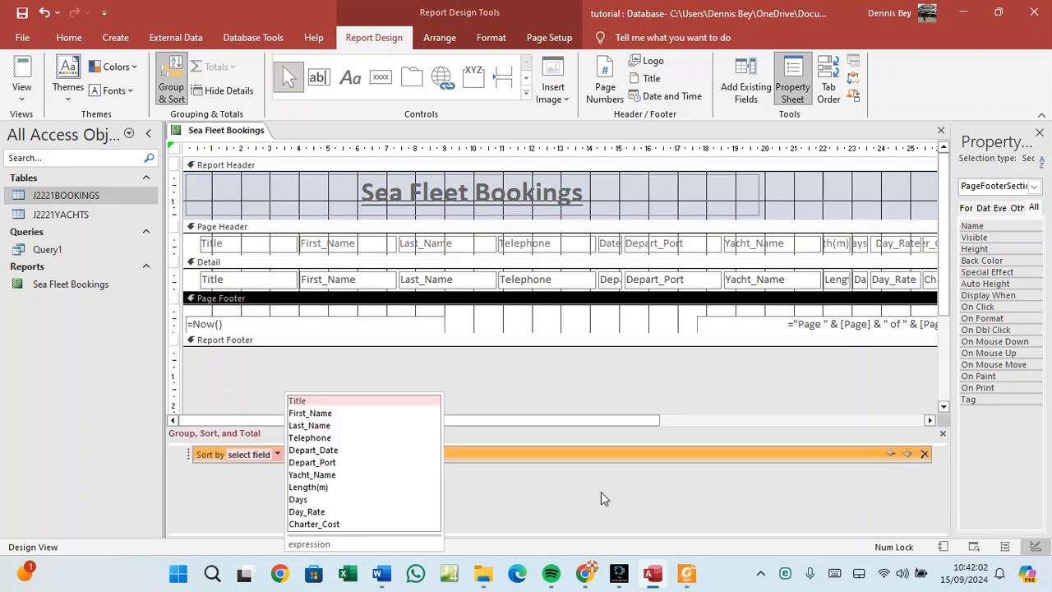
click(687, 574)
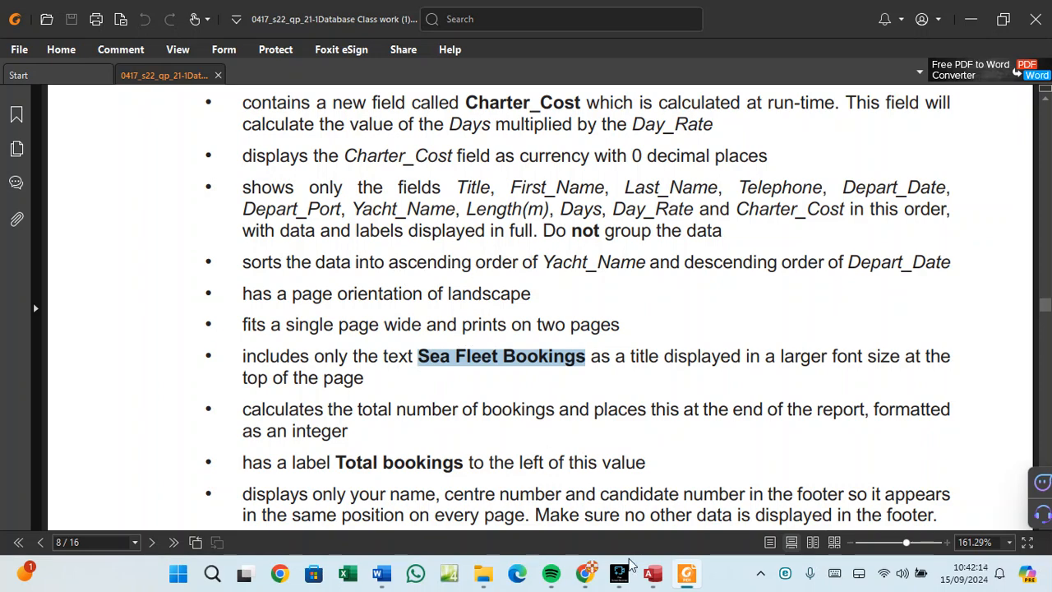
click(653, 574)
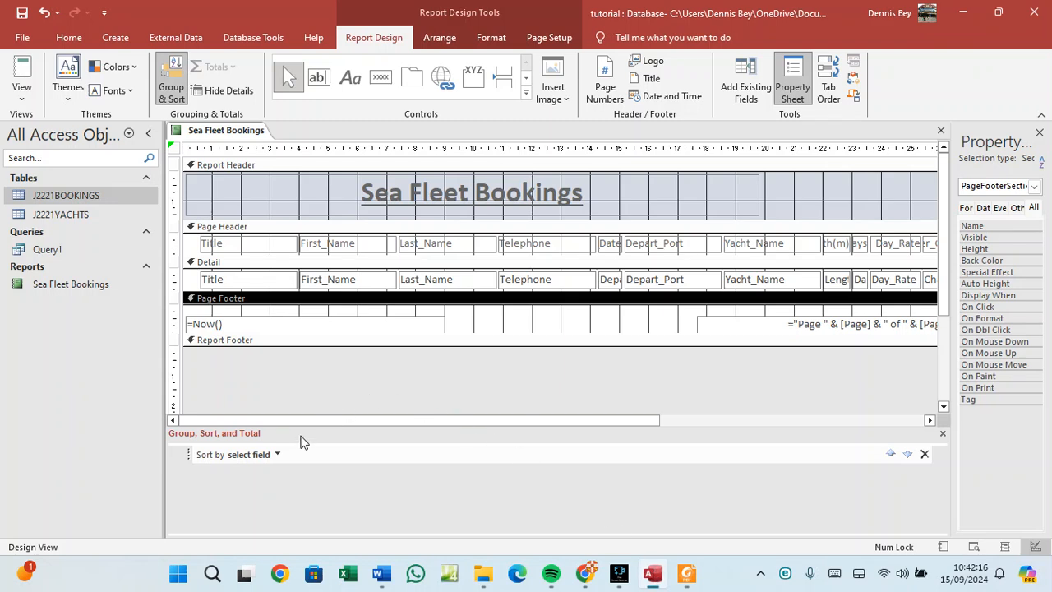
click(274, 454)
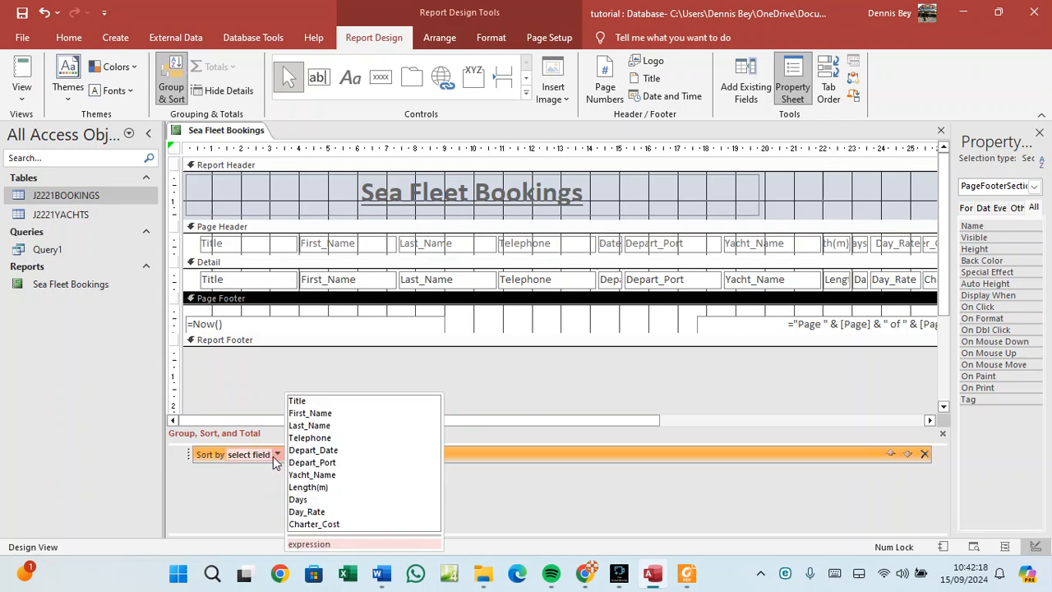
click(312, 475)
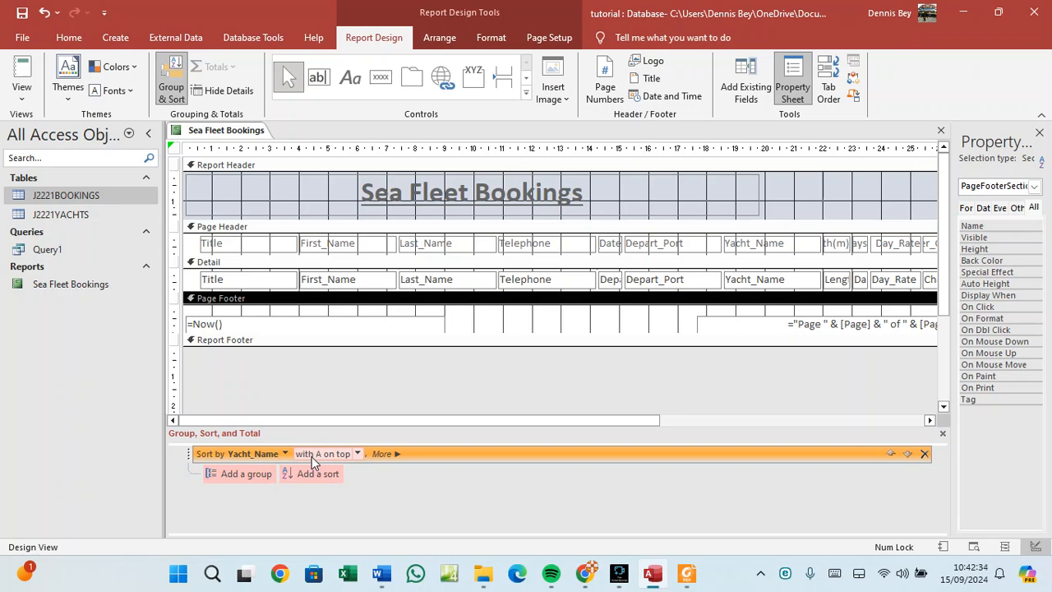
click(357, 454)
click(345, 468)
Add a second sort level on Depart_Date, oldest to newest.
click(321, 475)
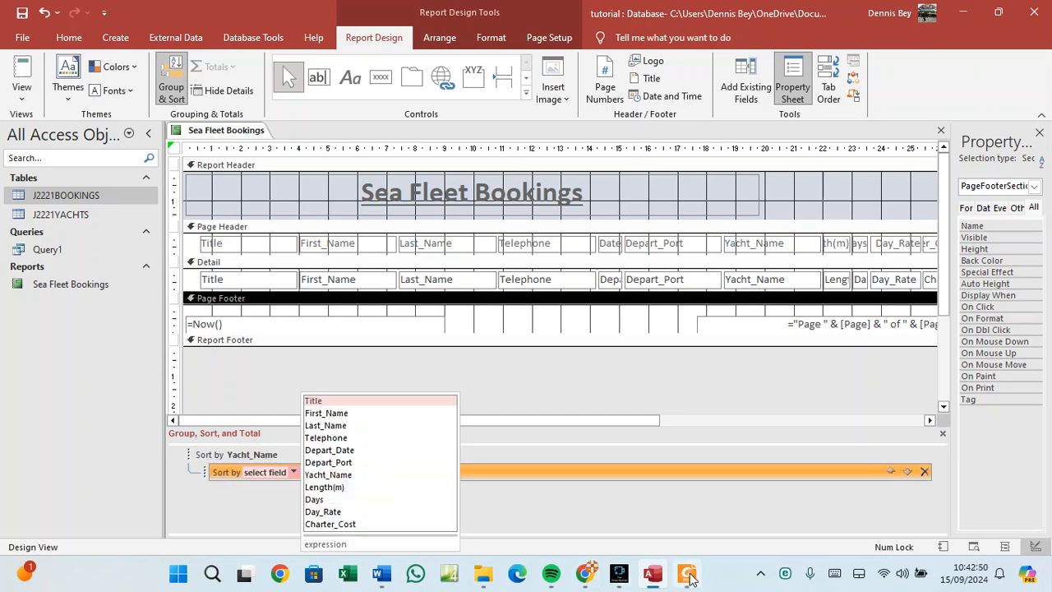
click(696, 579)
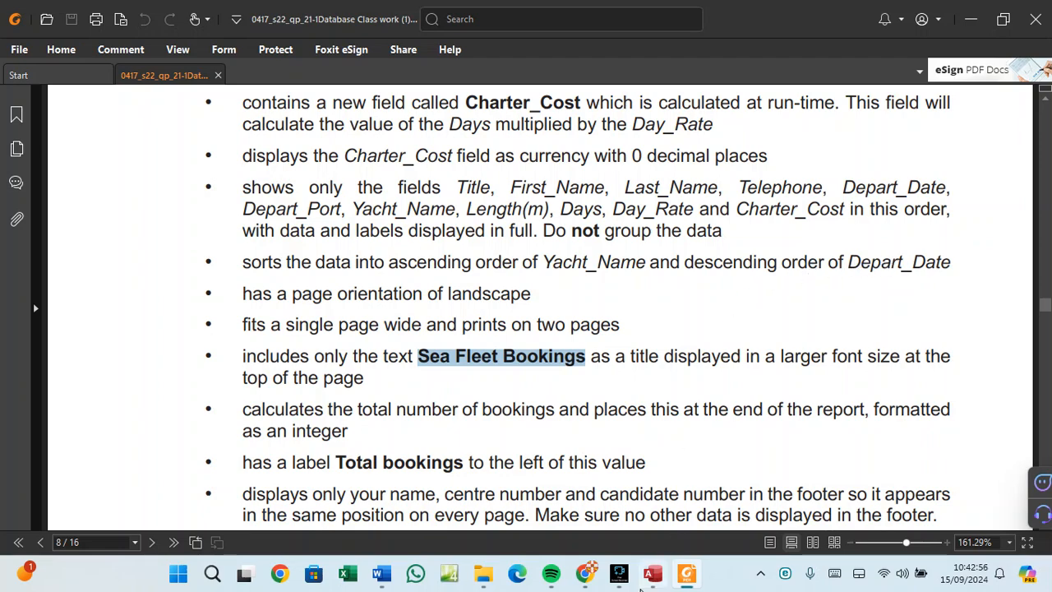
click(653, 575)
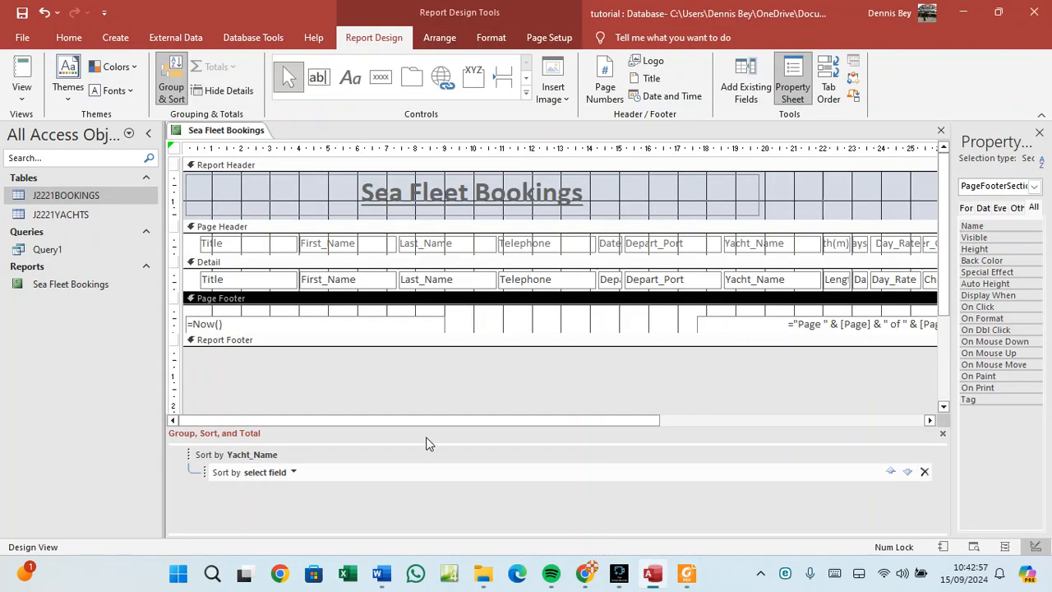
click(295, 473)
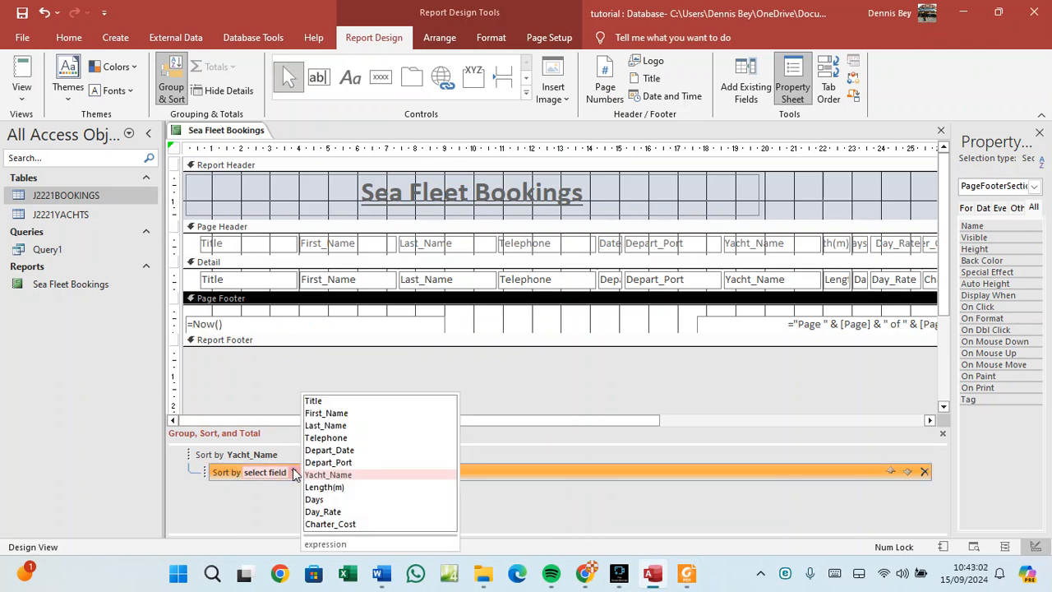
click(687, 575)
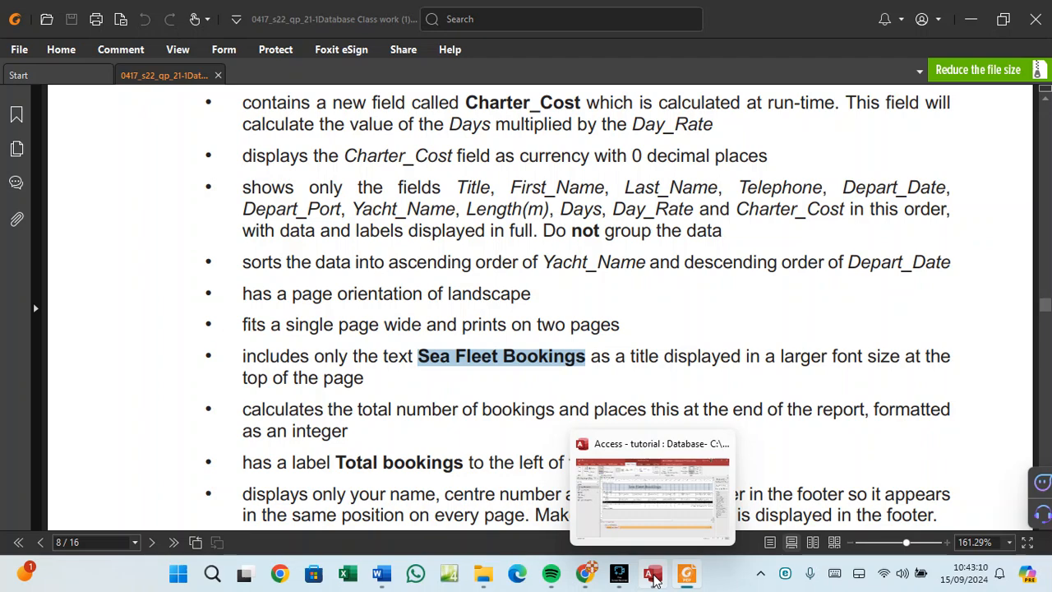
click(654, 579)
click(294, 475)
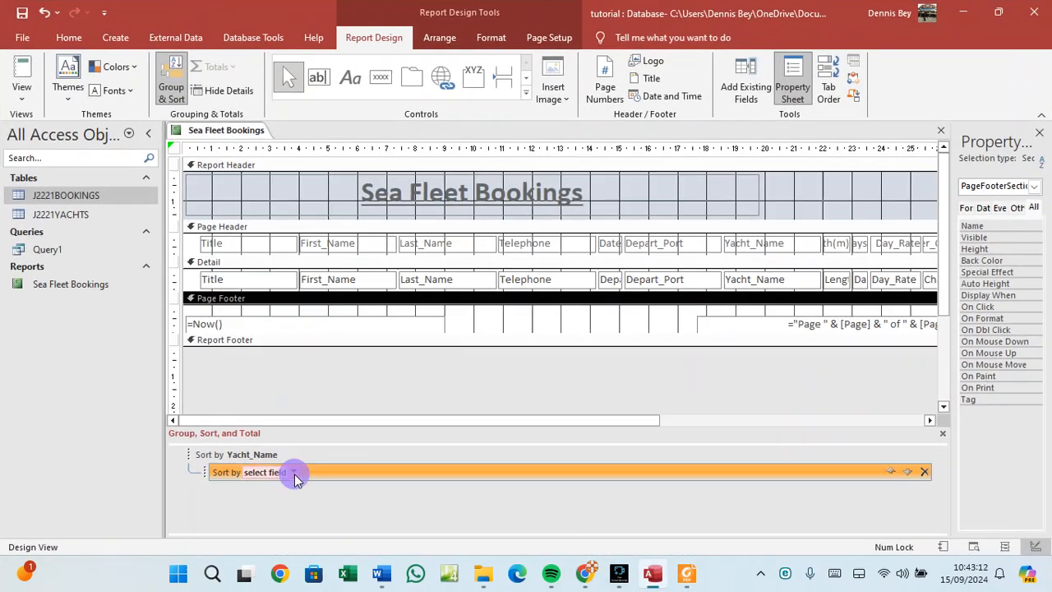
click(295, 475)
click(320, 457)
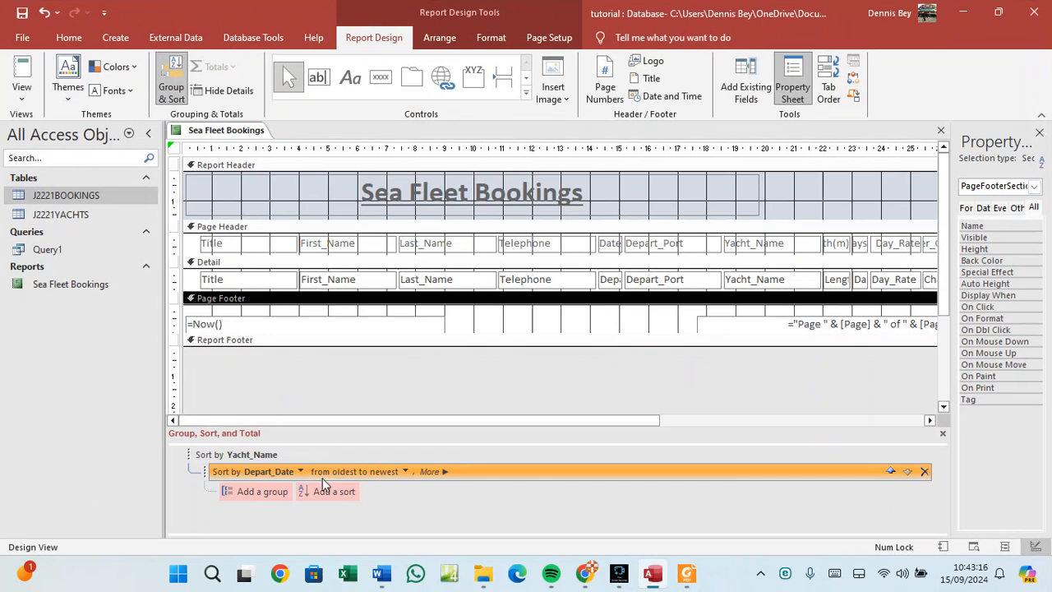
click(406, 468)
click(406, 472)
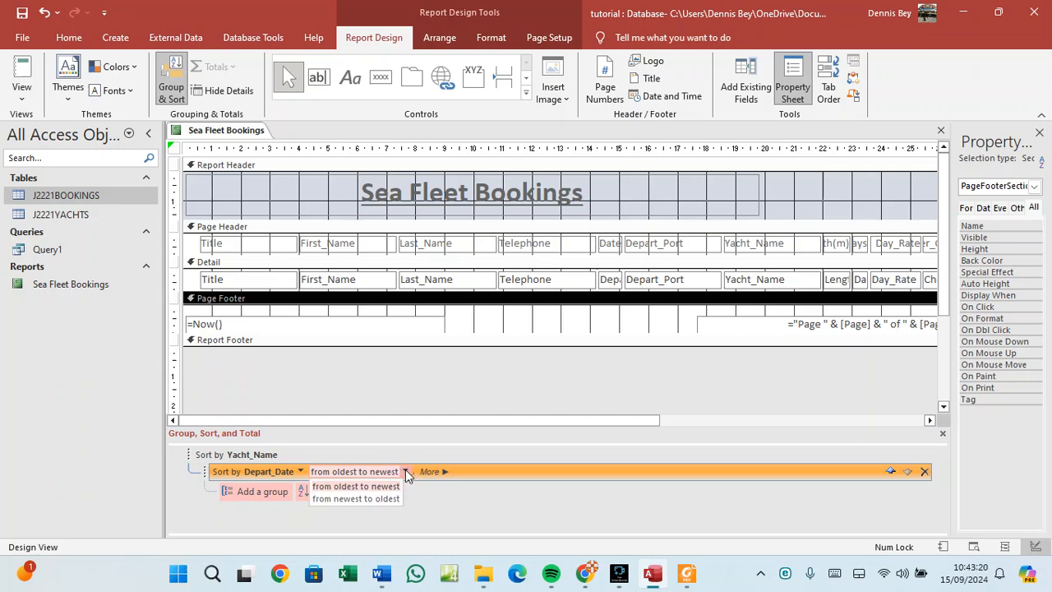
click(396, 487)
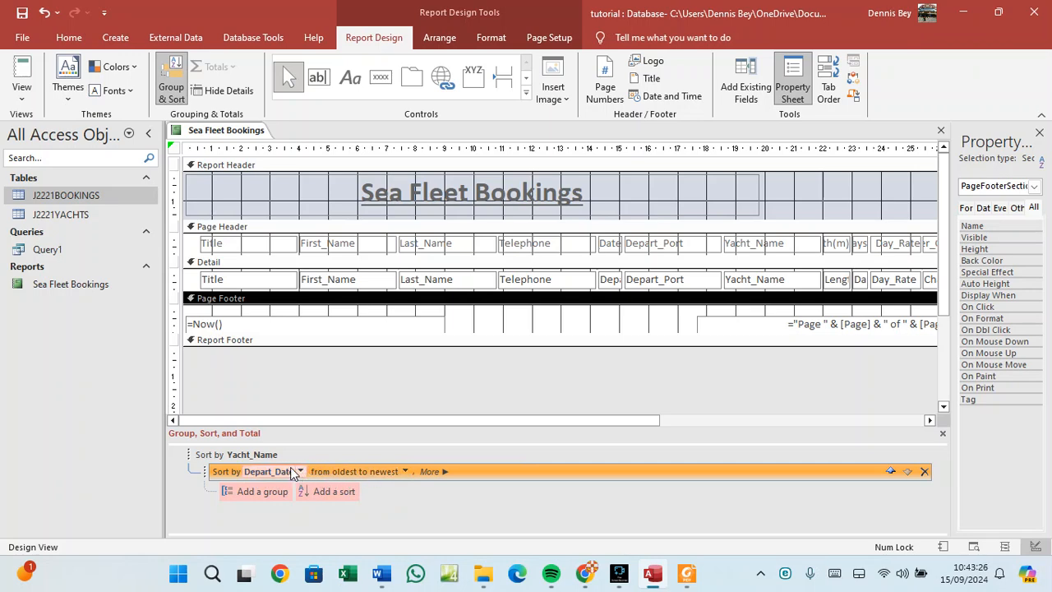
right_click(496, 327)
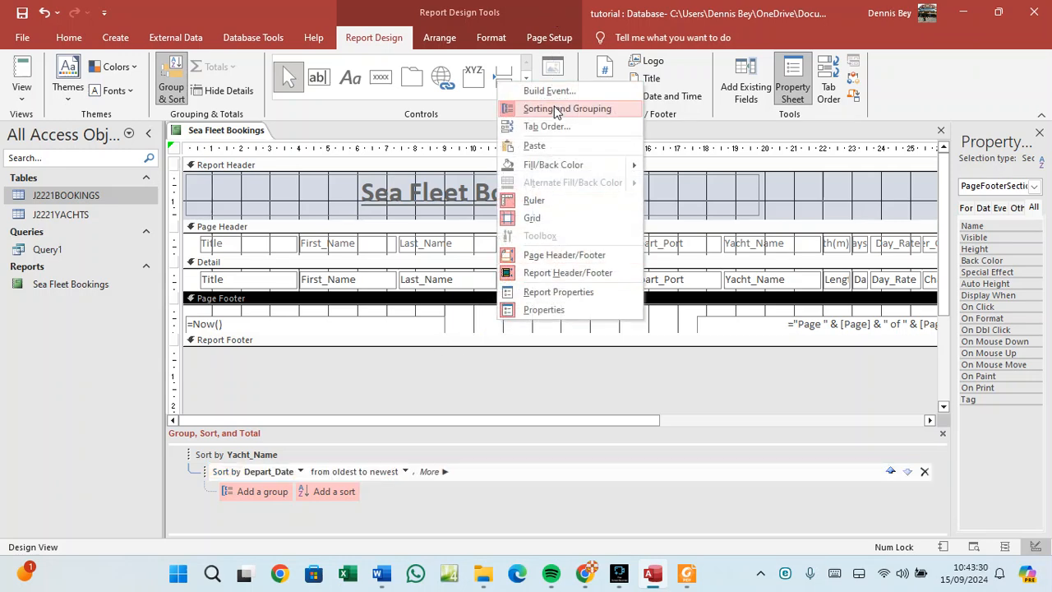
mouse_move(653, 582)
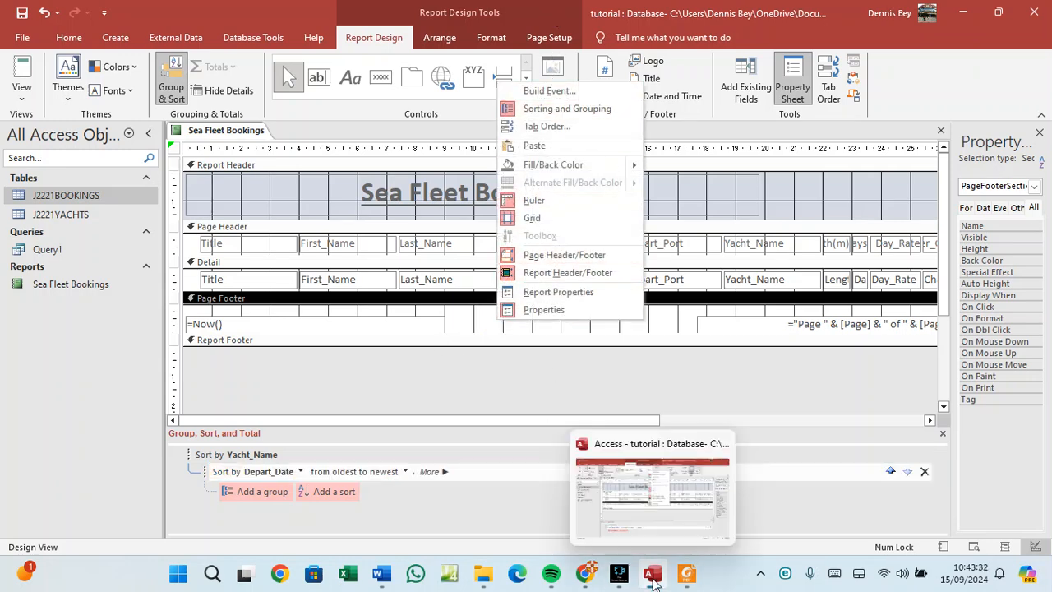
click(687, 573)
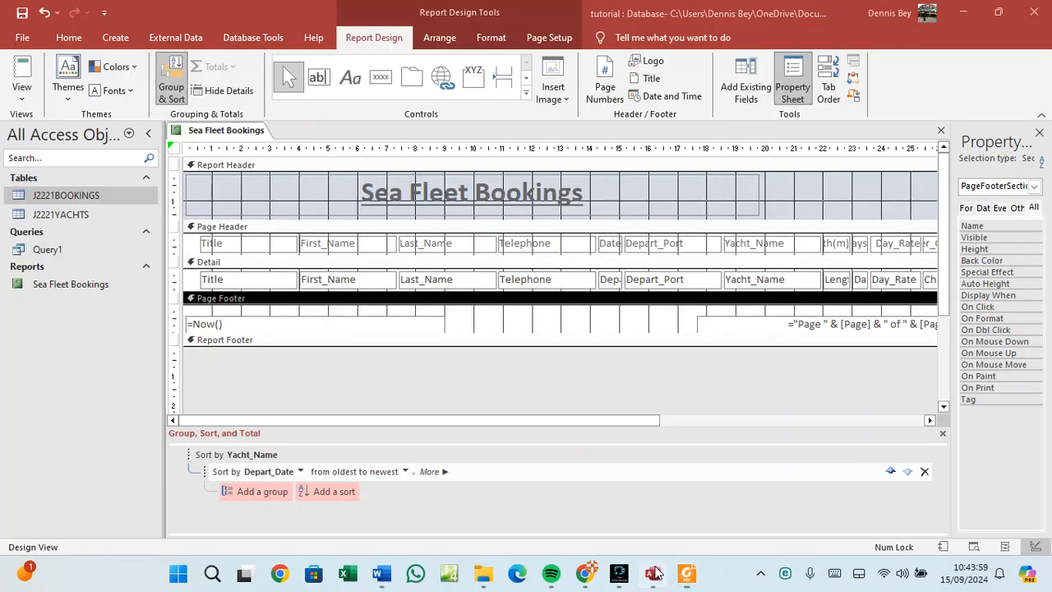
click(653, 573)
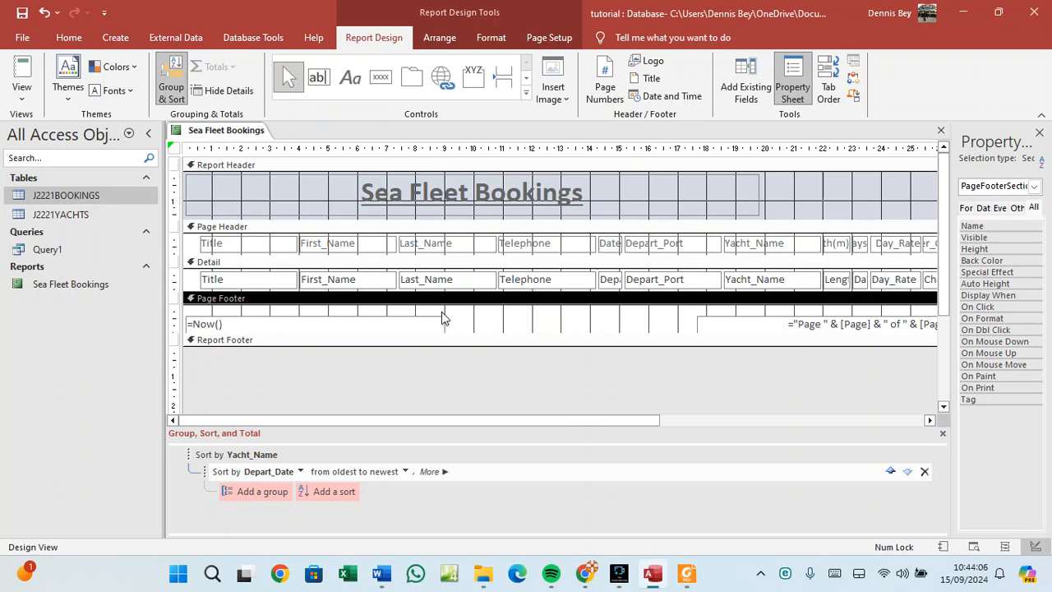
click(930, 420)
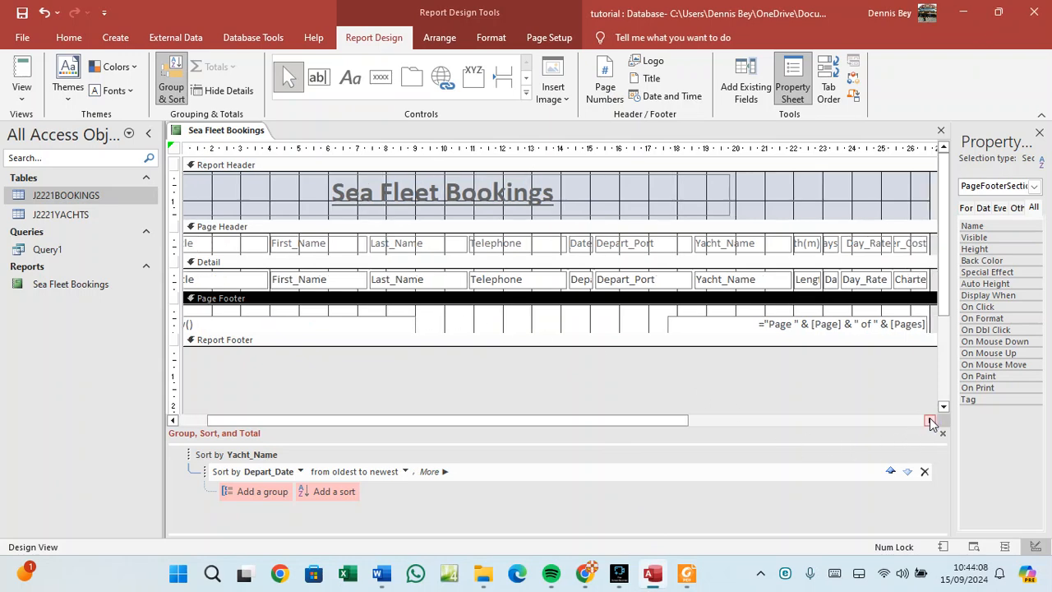
click(931, 420)
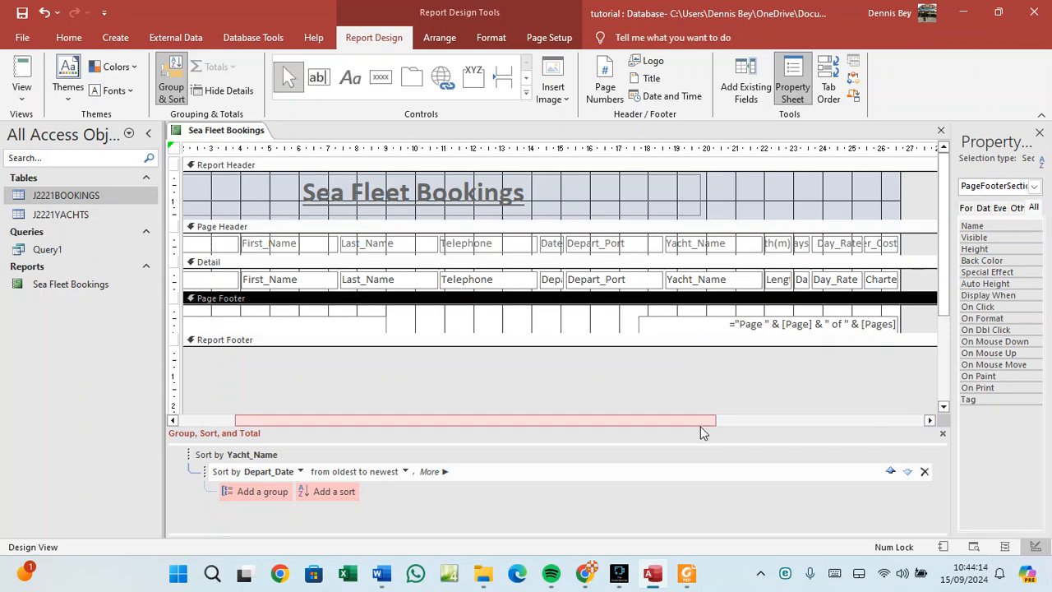
drag(704, 423, 547, 417)
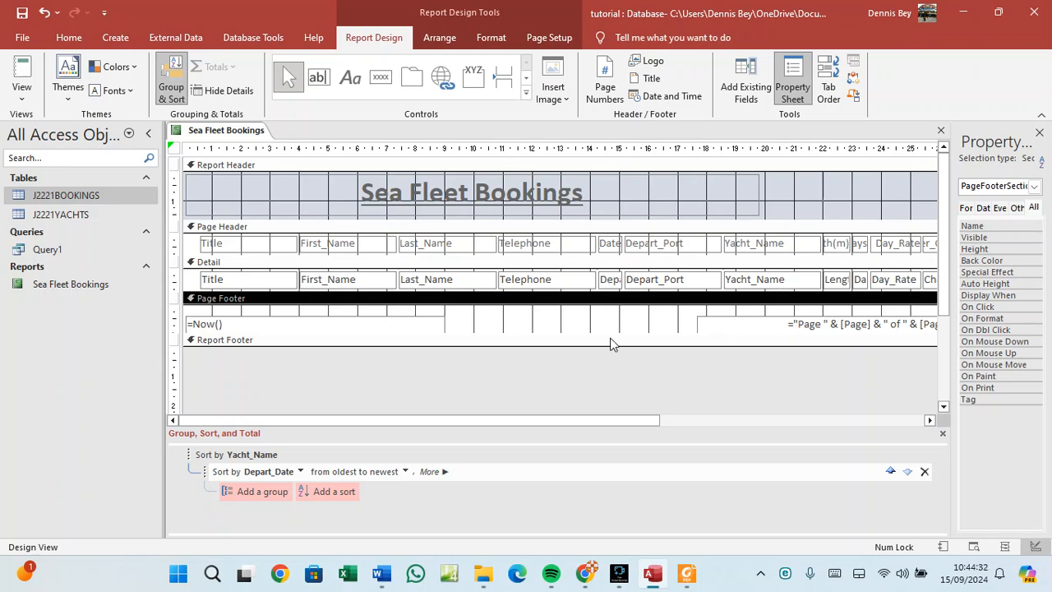
click(929, 420)
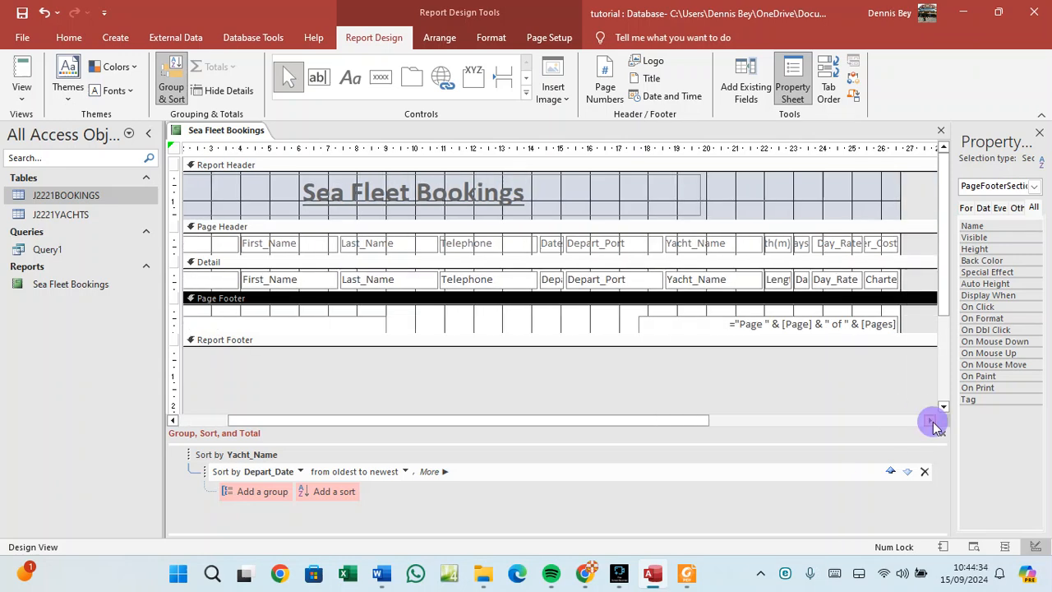
click(930, 420)
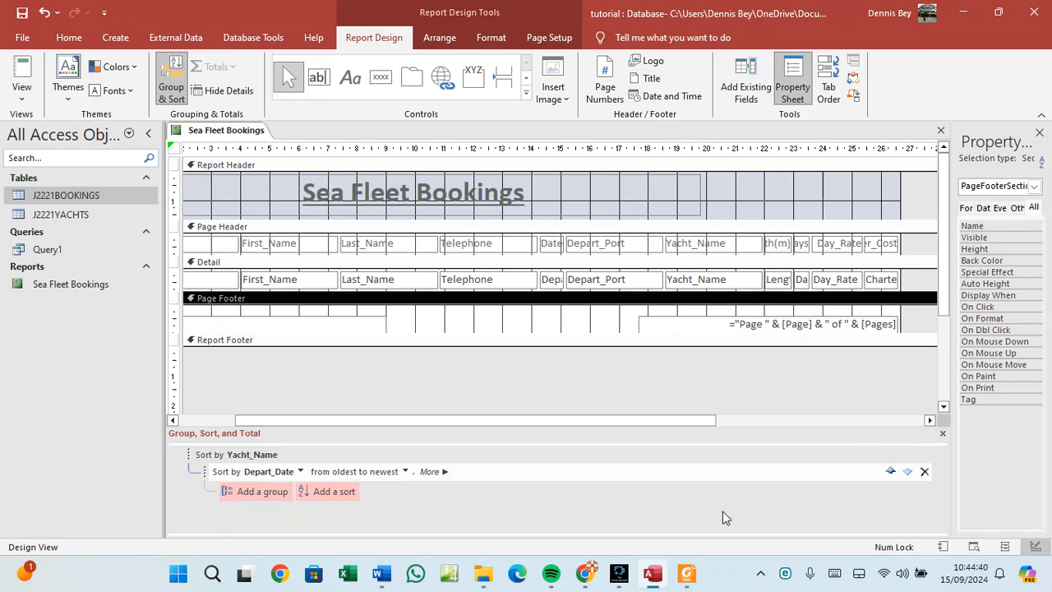
Review the task PDF, then open the J2221BOOKINGS table in Datasheet view.
click(699, 577)
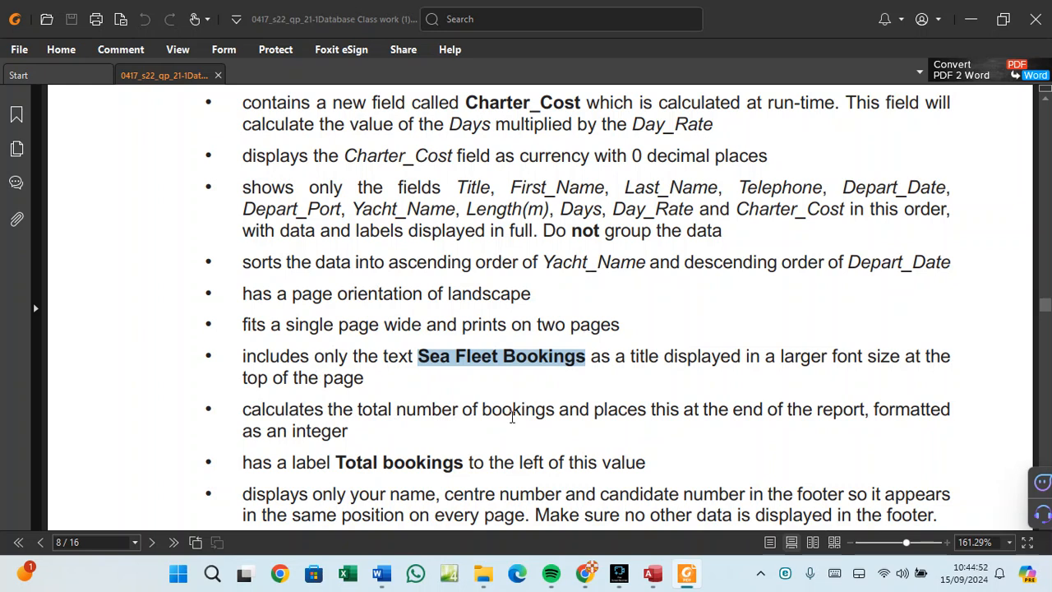
mouse_move(691, 585)
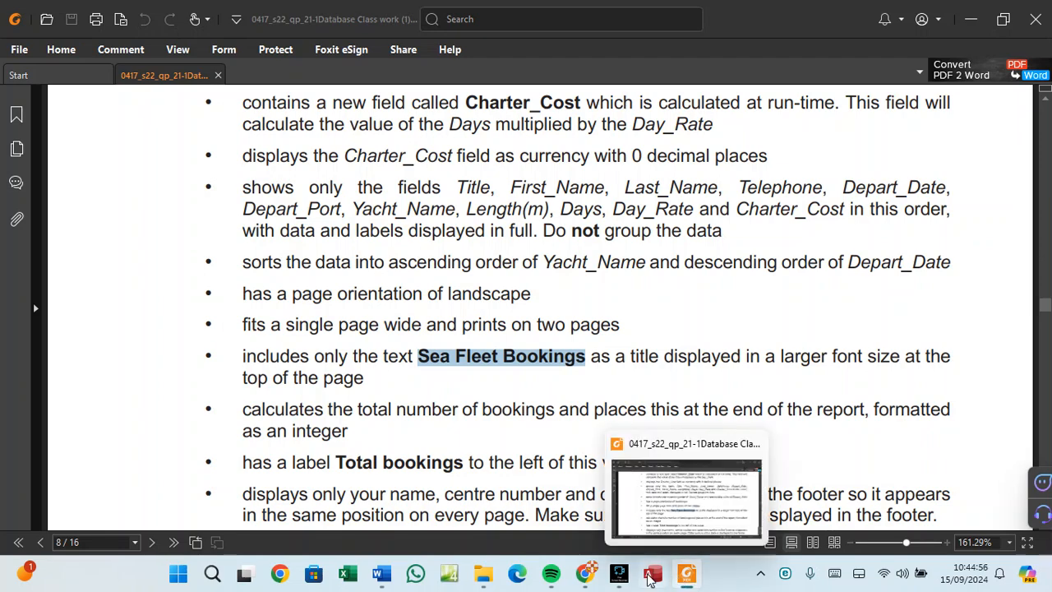
click(652, 573)
double_click(75, 196)
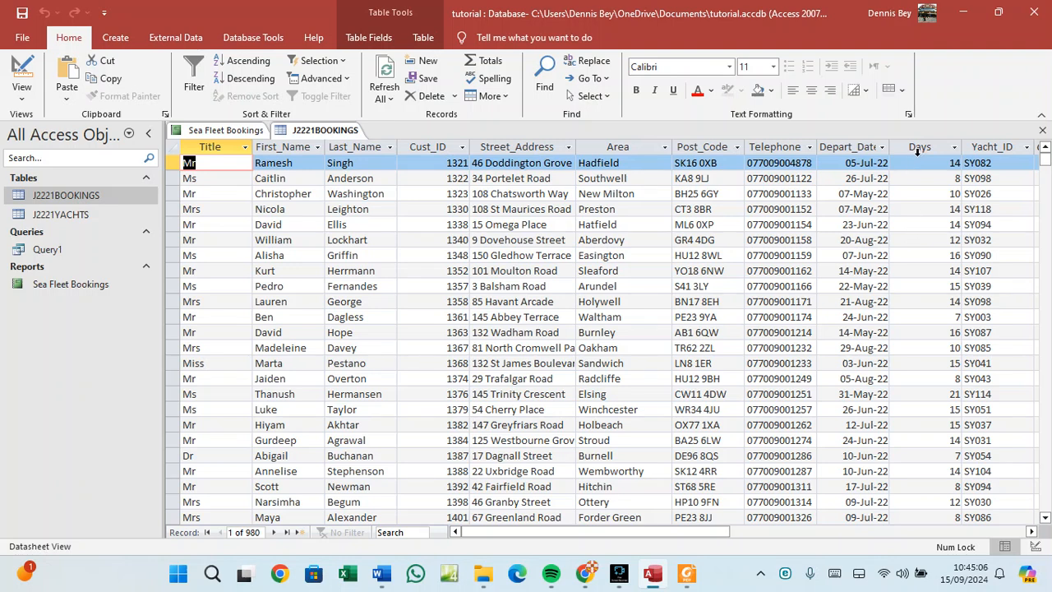
Close the J2221BOOKINGS table and bring up the Page Footer's shortcut menu in the report design.
click(1032, 533)
click(1032, 532)
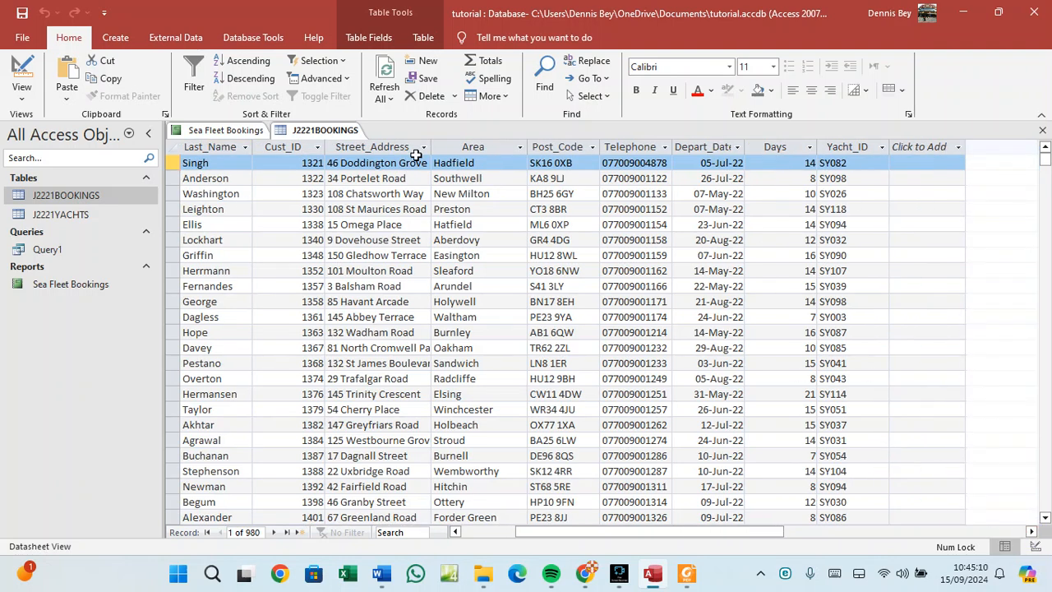
right_click(300, 132)
click(329, 155)
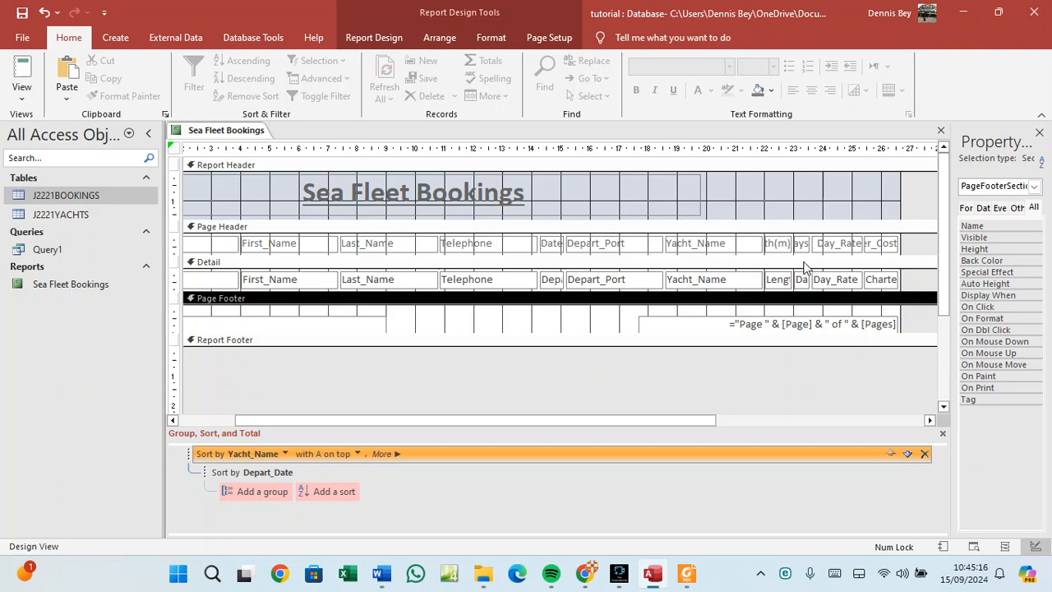
click(832, 245)
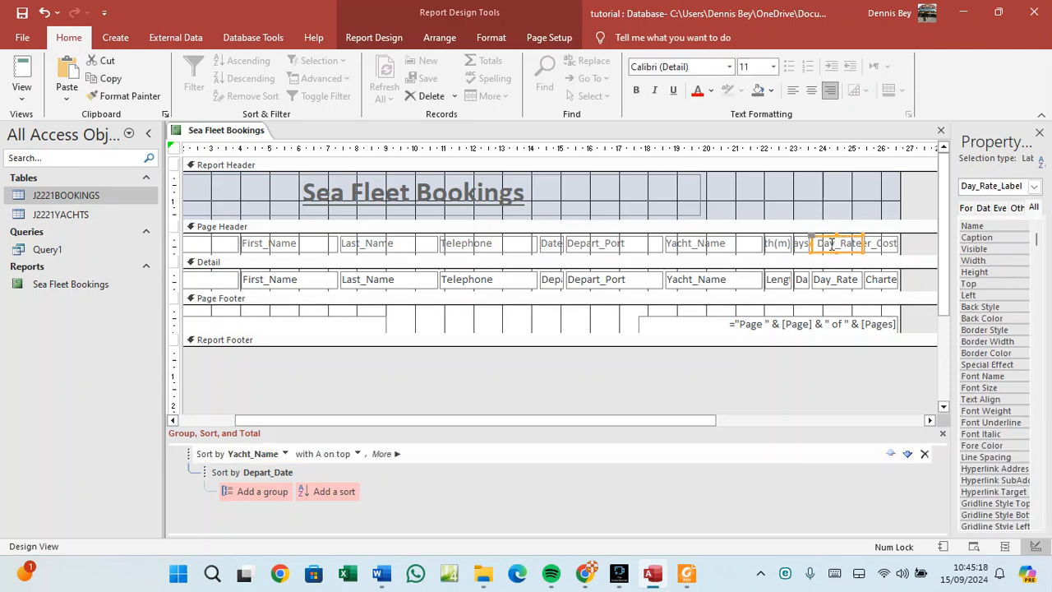
click(834, 252)
right_click(556, 317)
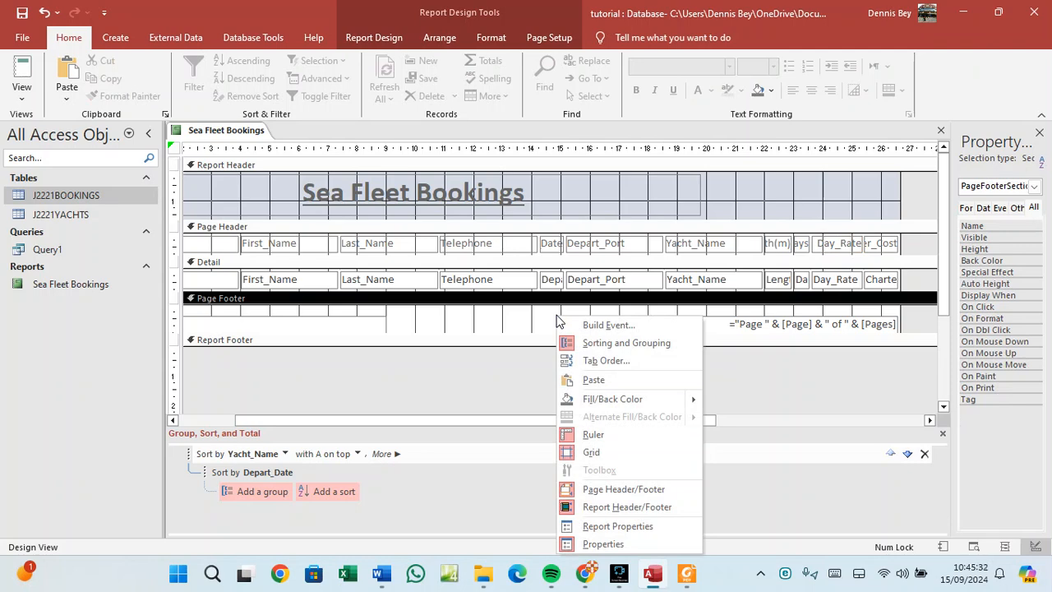
click(576, 324)
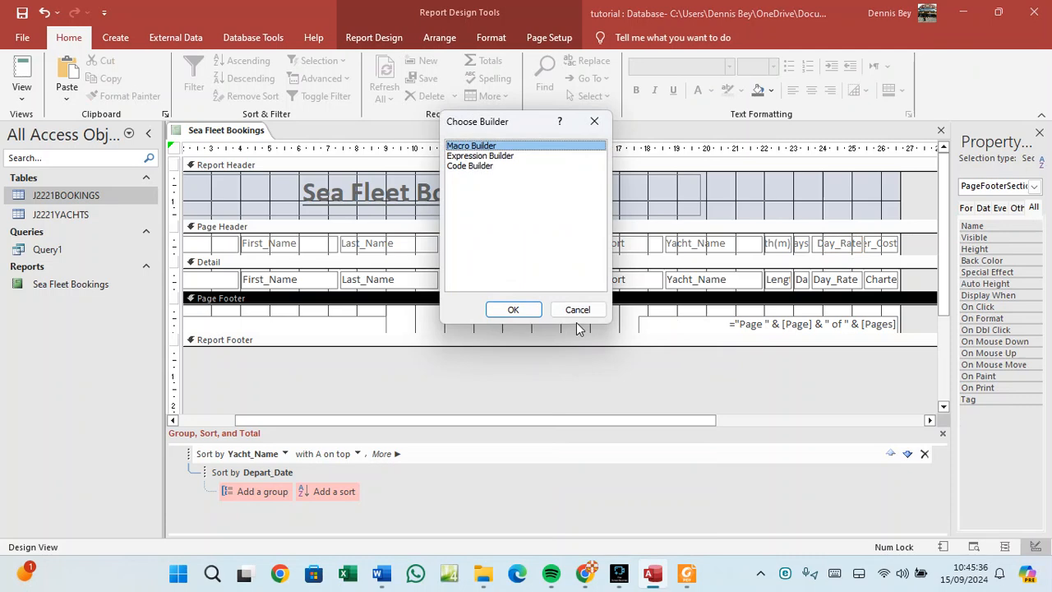
click(577, 309)
click(548, 37)
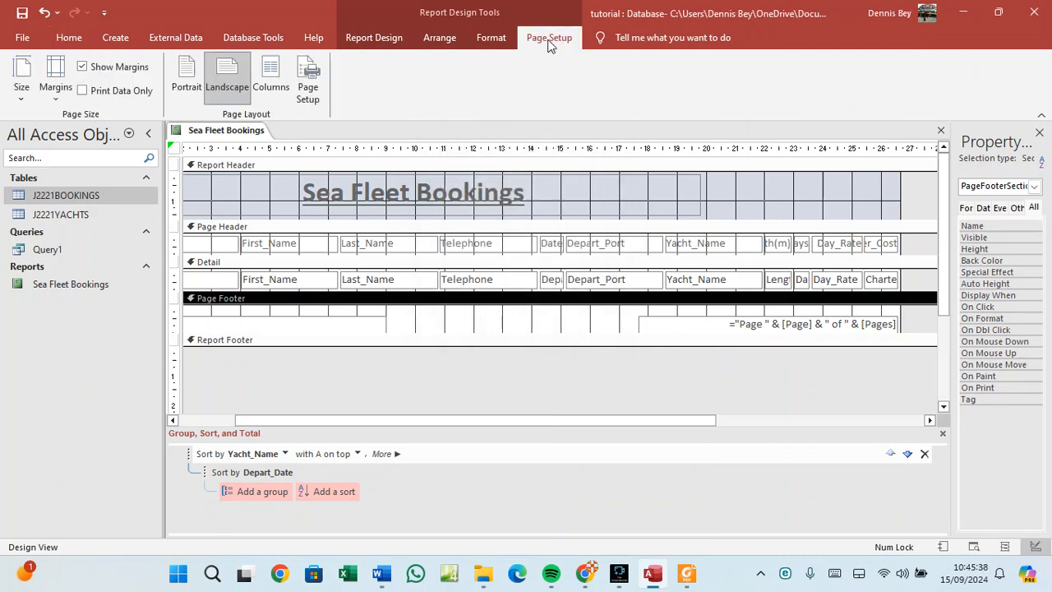
click(364, 41)
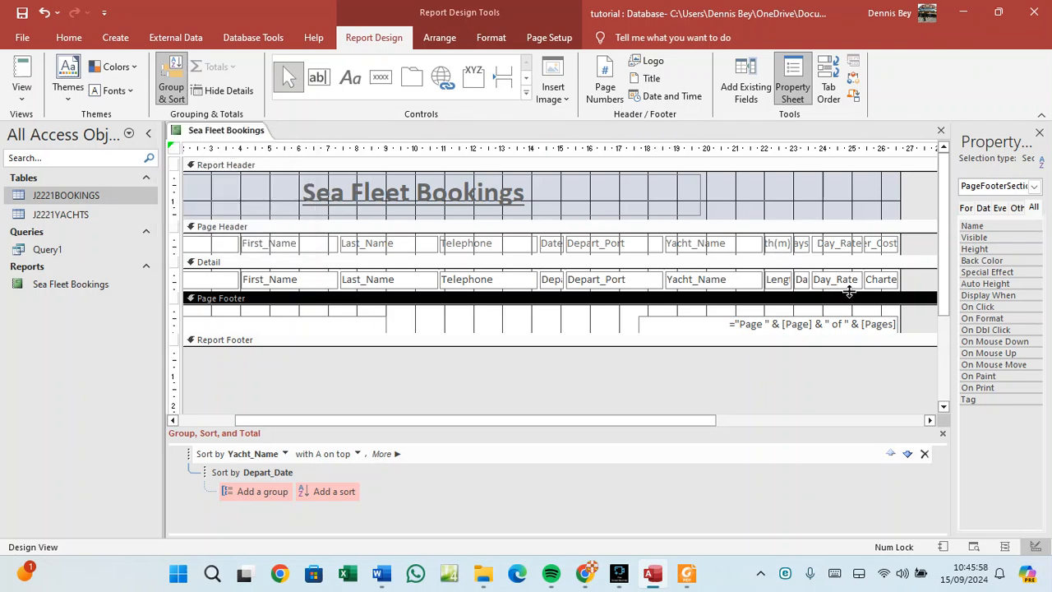
click(801, 279)
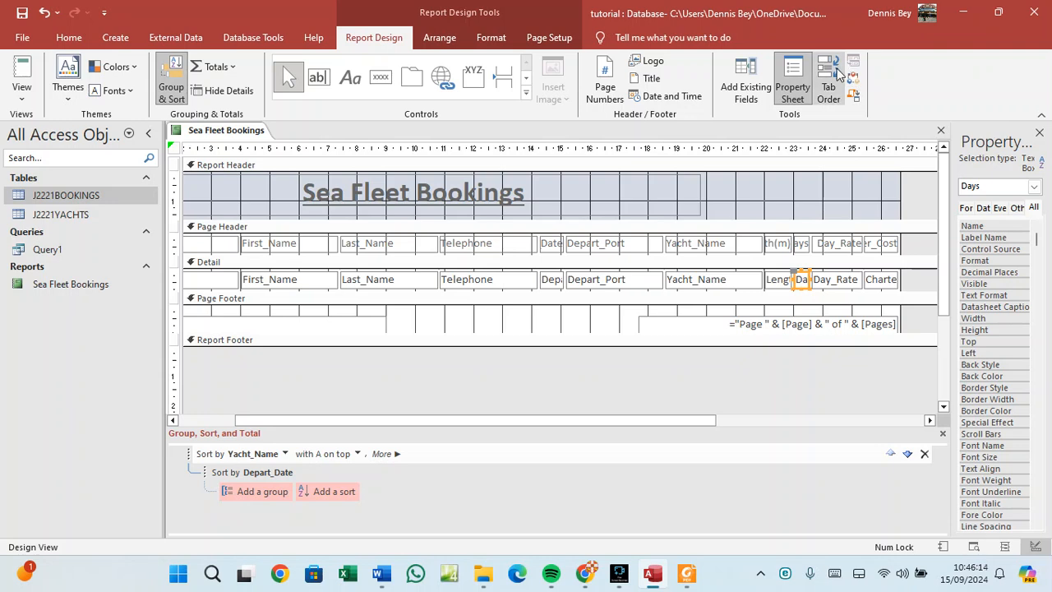
click(796, 82)
click(795, 82)
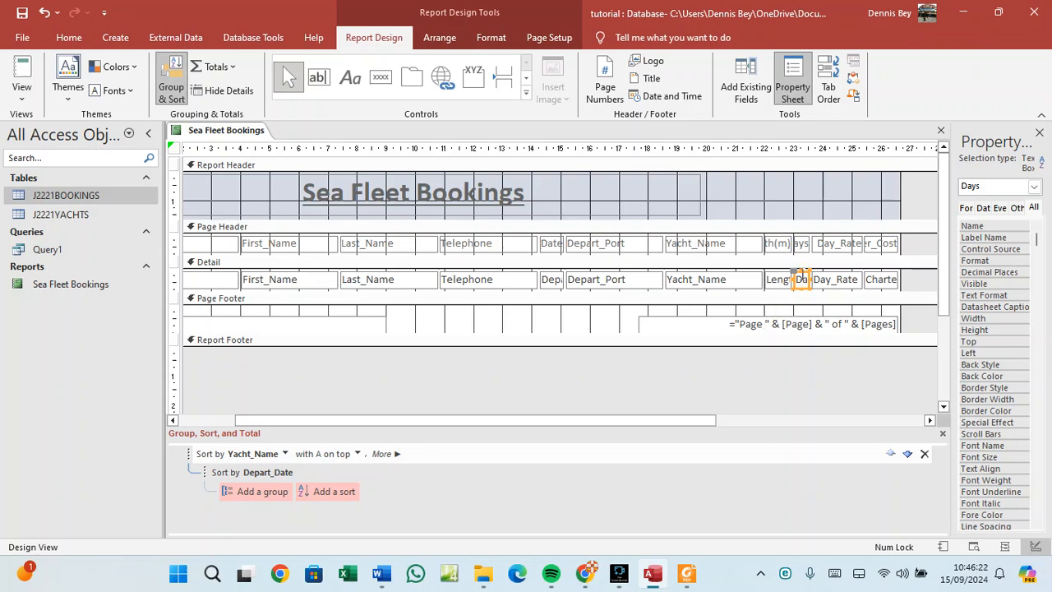
right_click(803, 286)
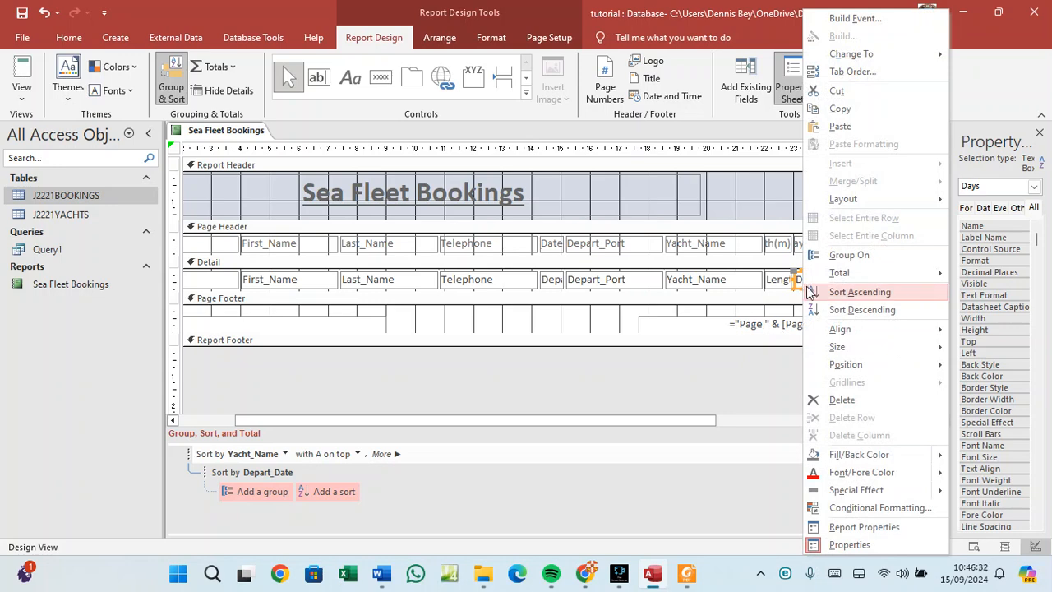
mouse_move(839, 328)
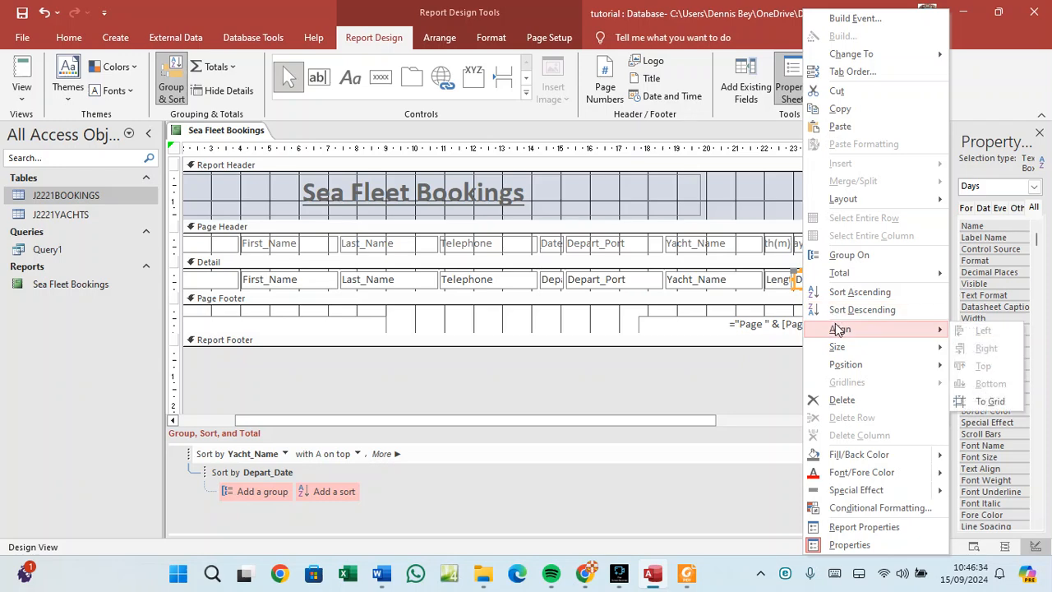
click(472, 320)
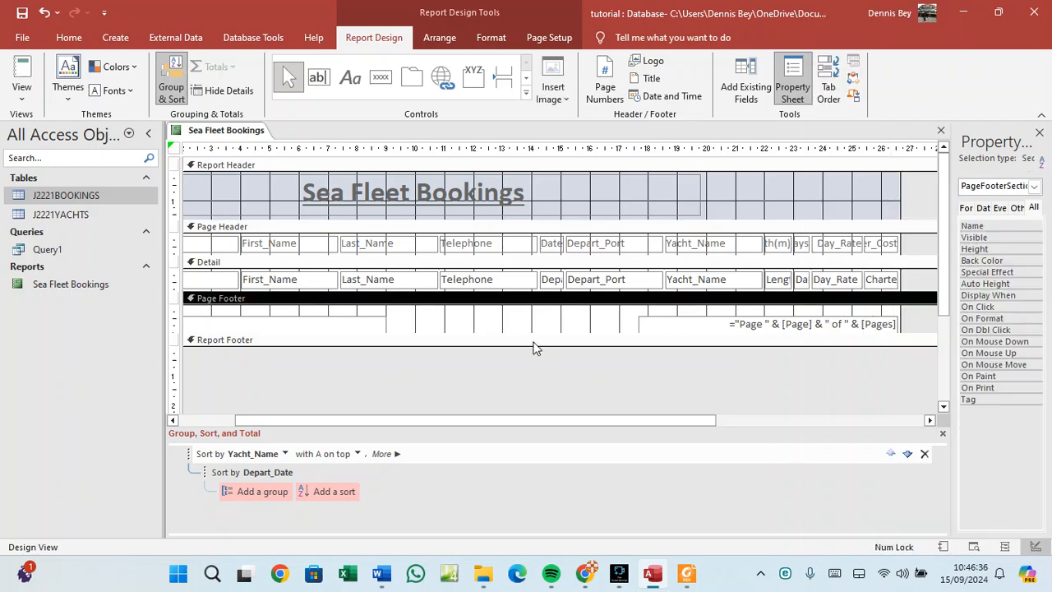
Open up the Report Footer, heighten the Detail section, then select the Days field.
drag(535, 348, 535, 391)
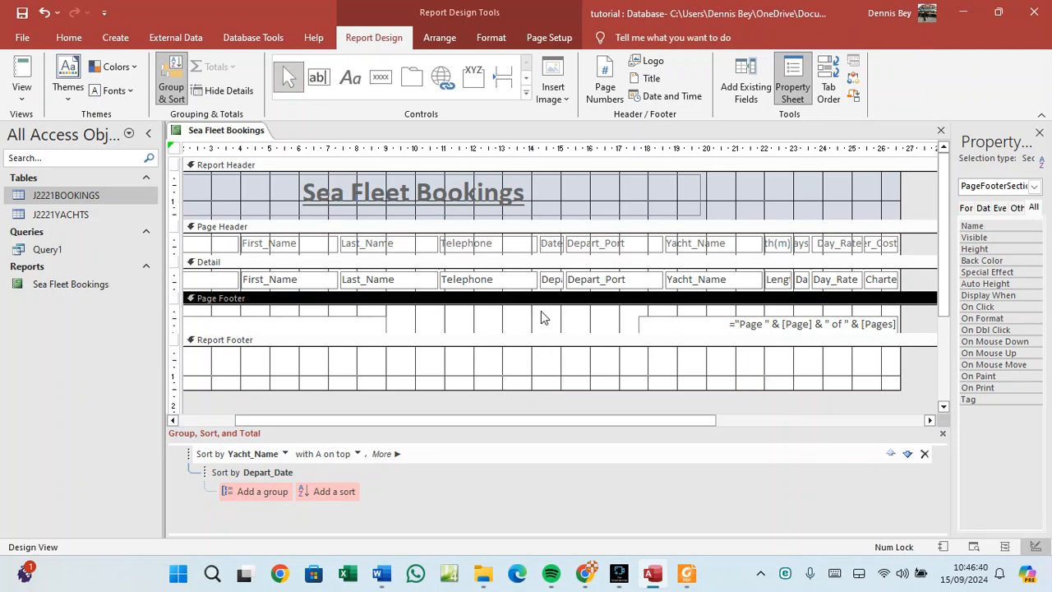
drag(539, 292, 543, 340)
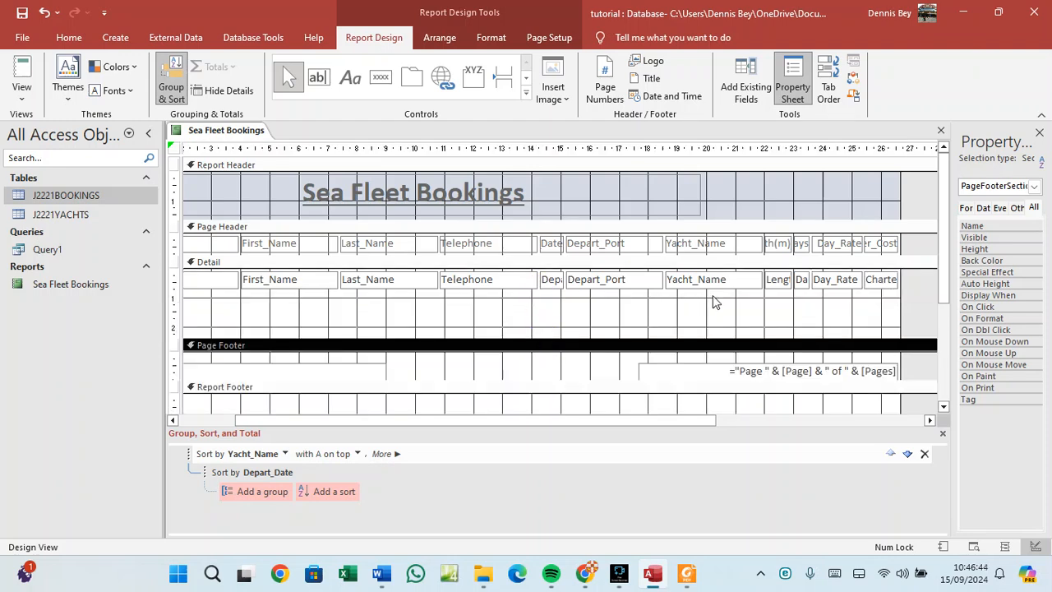
click(800, 281)
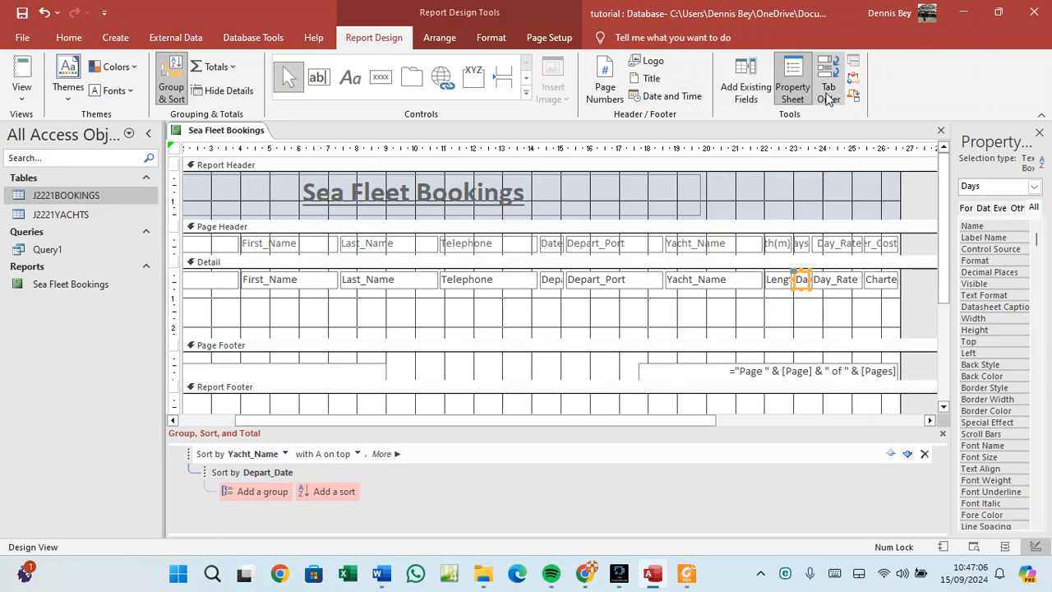
right_click(806, 312)
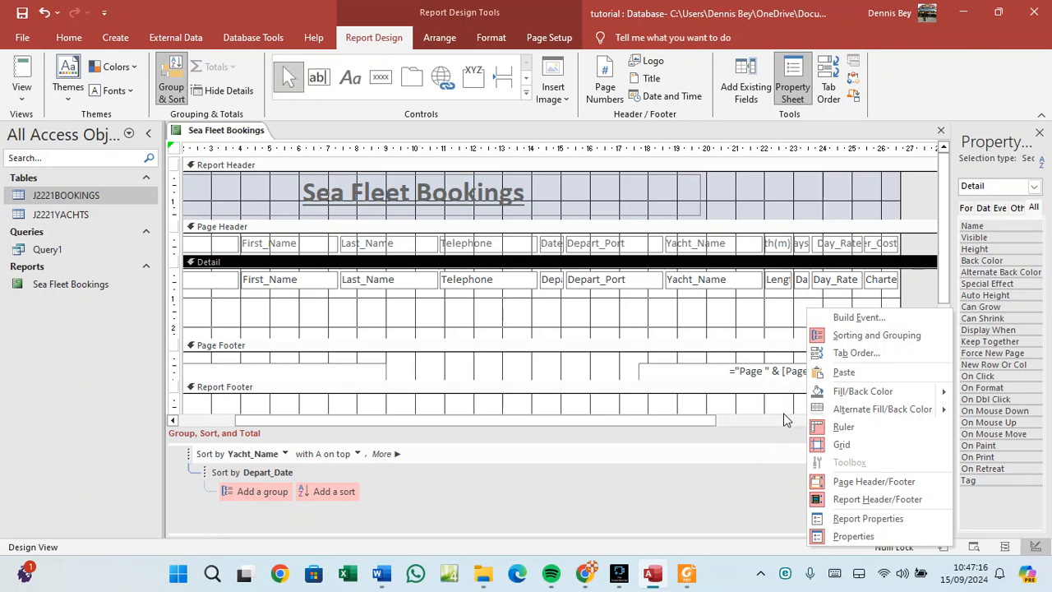
click(846, 319)
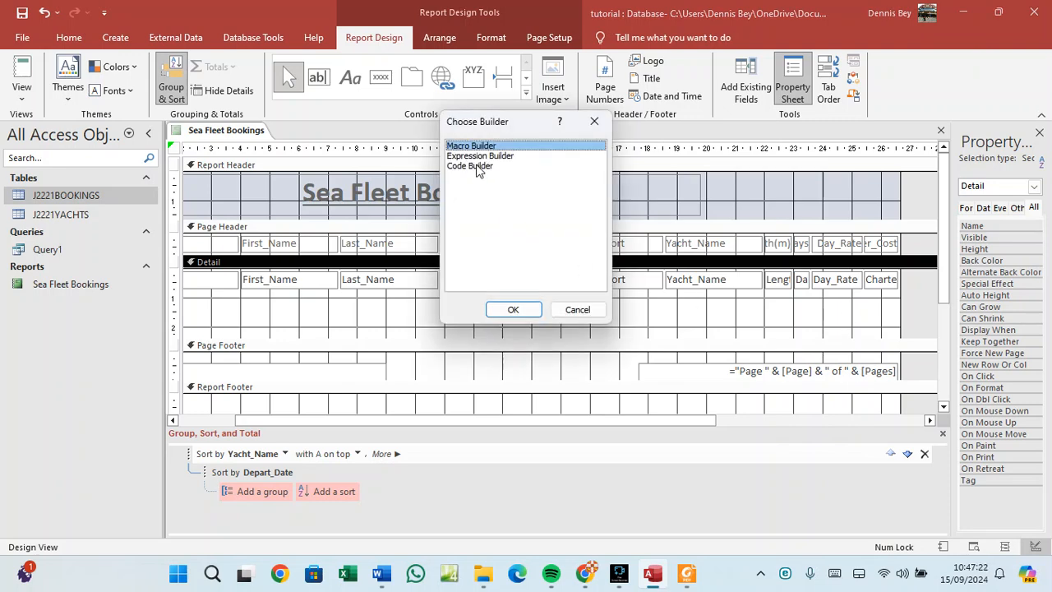
click(575, 310)
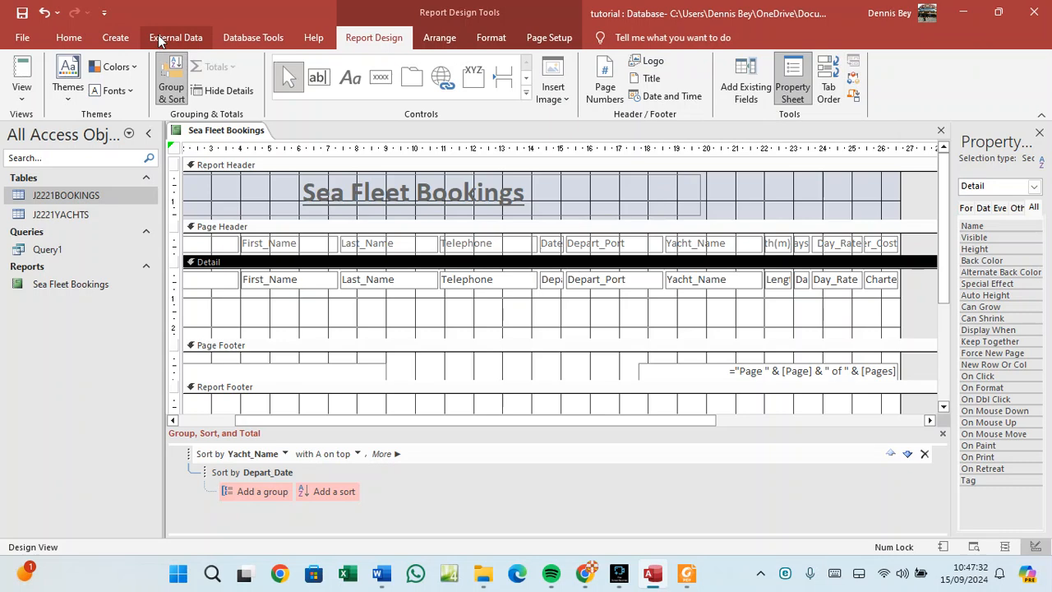
click(120, 41)
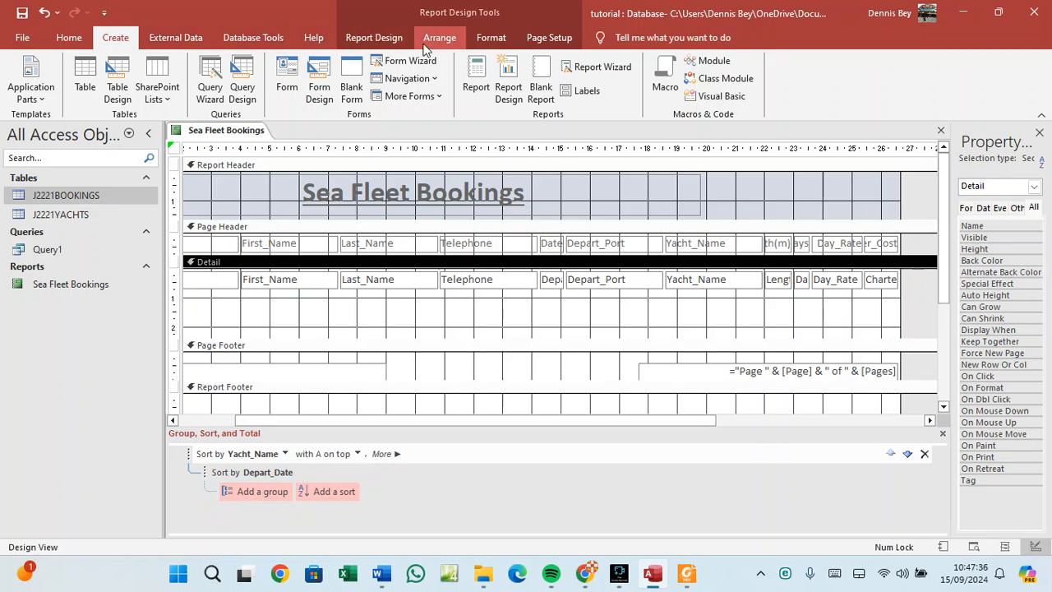
click(384, 41)
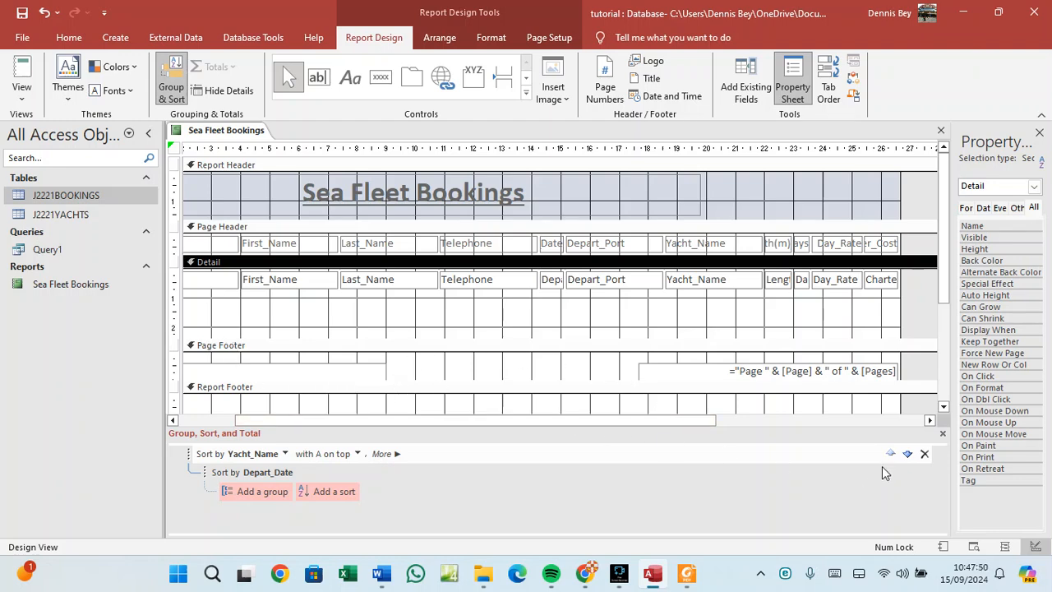
Close the Group, Sort and Total pane and open a widened Report property sheet.
click(942, 434)
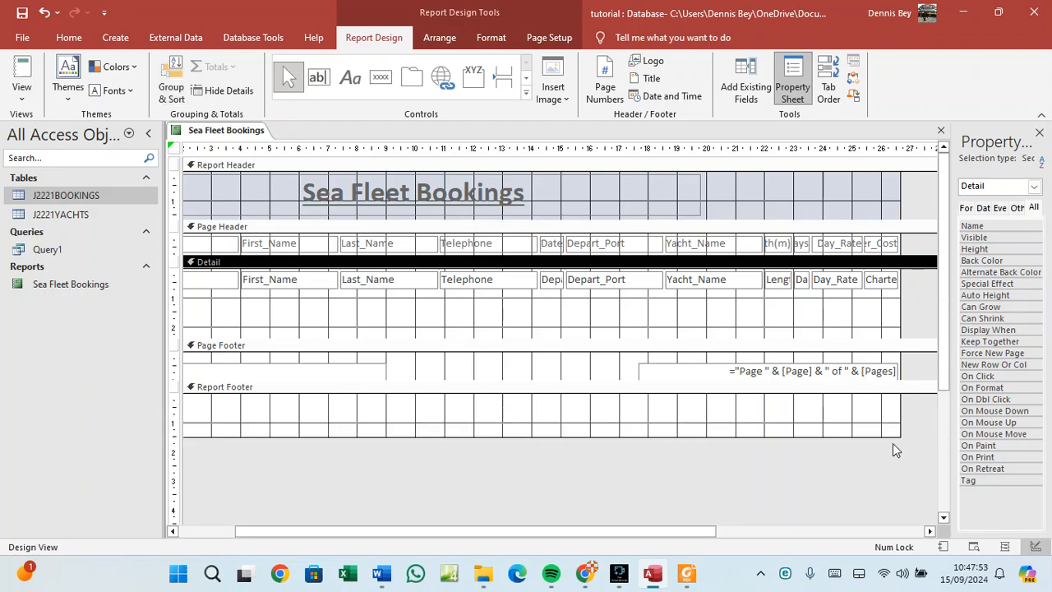
right_click(589, 418)
right_click(505, 313)
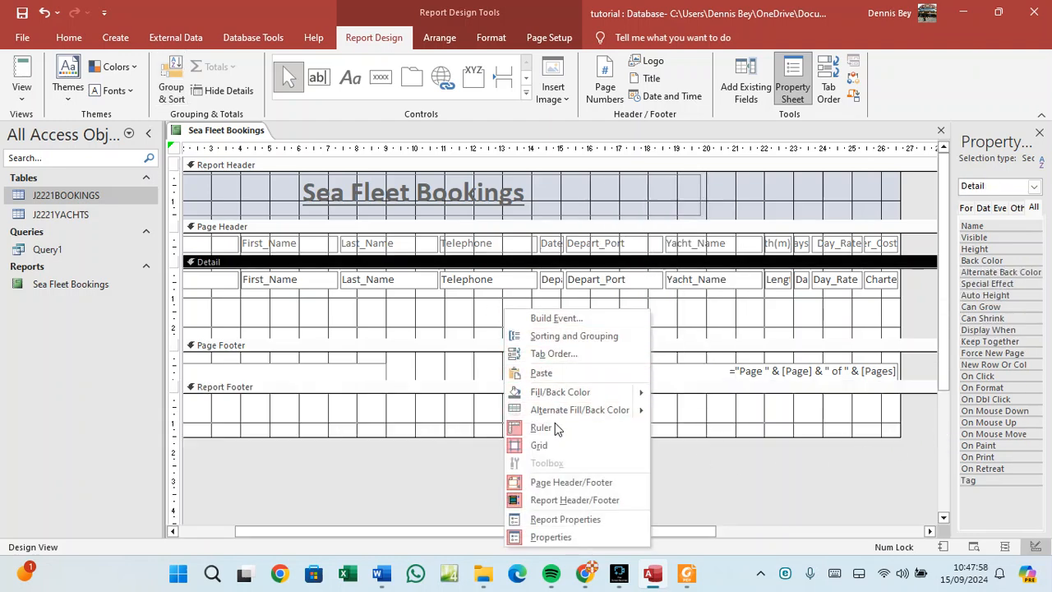
click(559, 523)
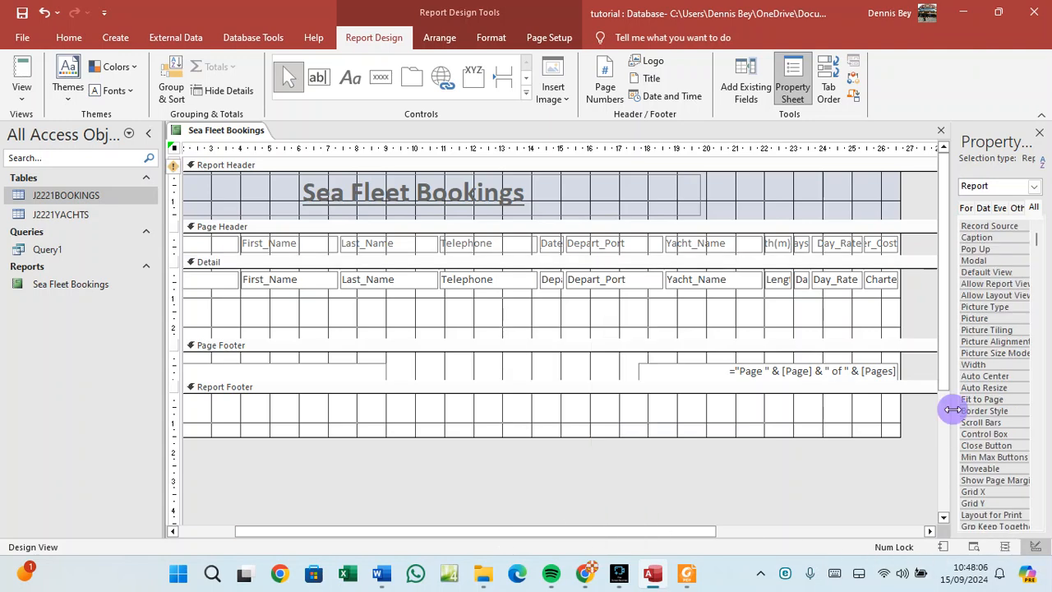
mouse_move(952, 409)
mouse_down()
mouse_move(822, 408)
mouse_move(960, 403)
mouse_up()
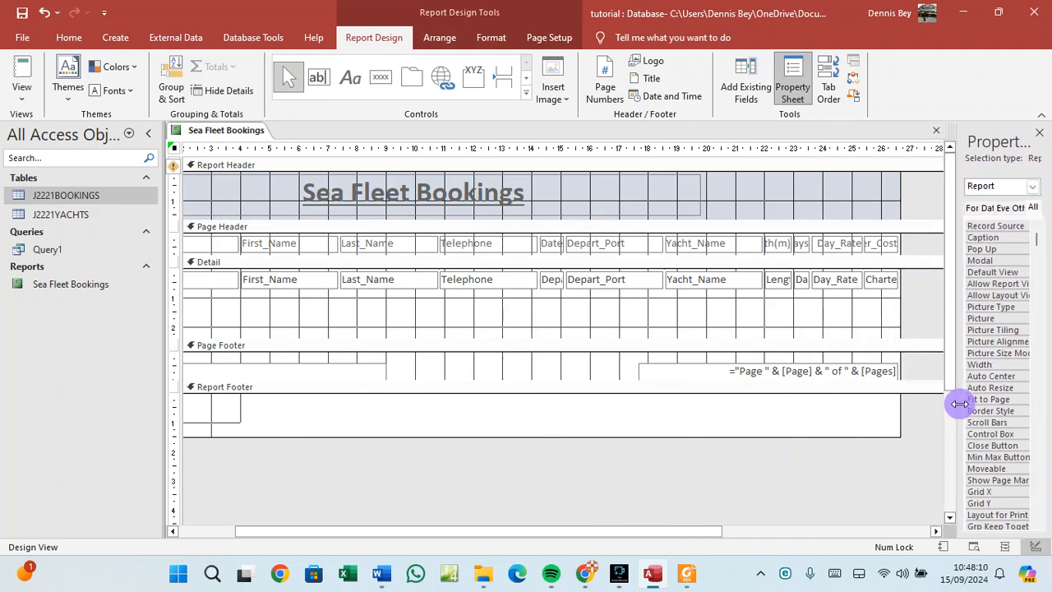
right_click(822, 320)
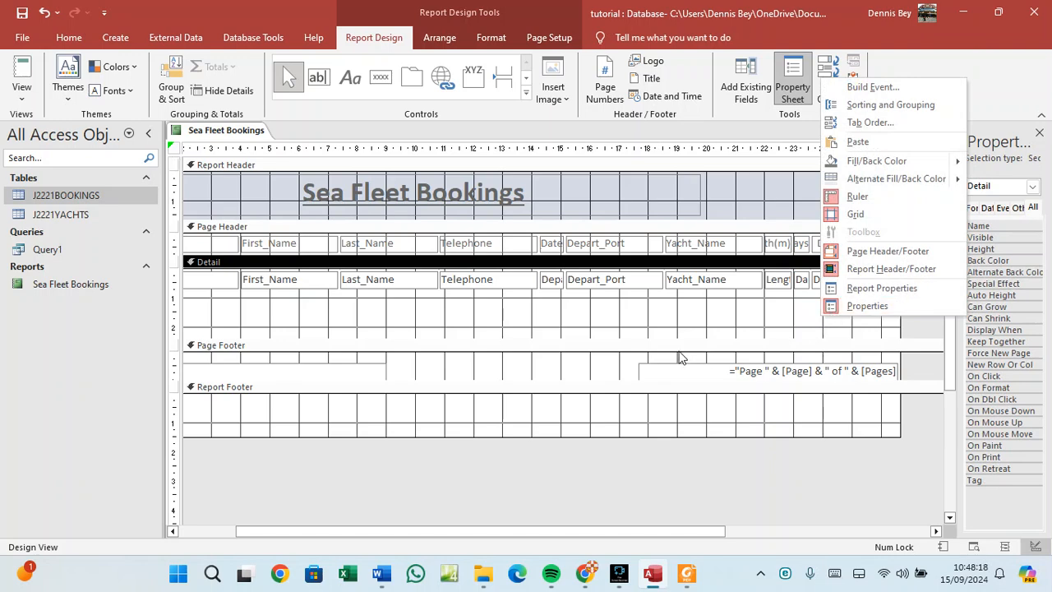
click(441, 312)
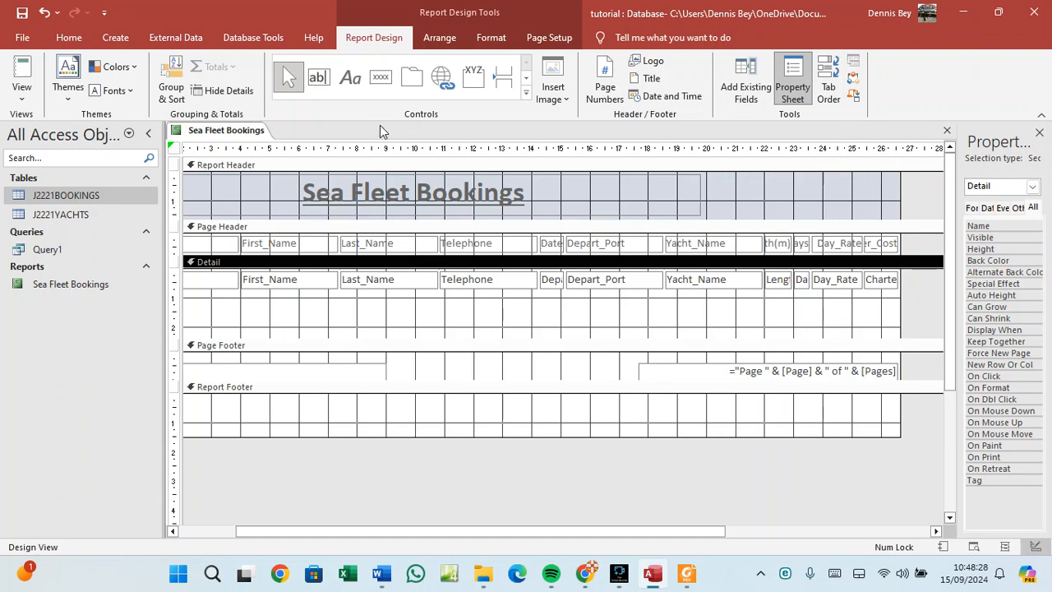
Browse the Format and Arrange tabs, then select the Report Footer section.
click(492, 39)
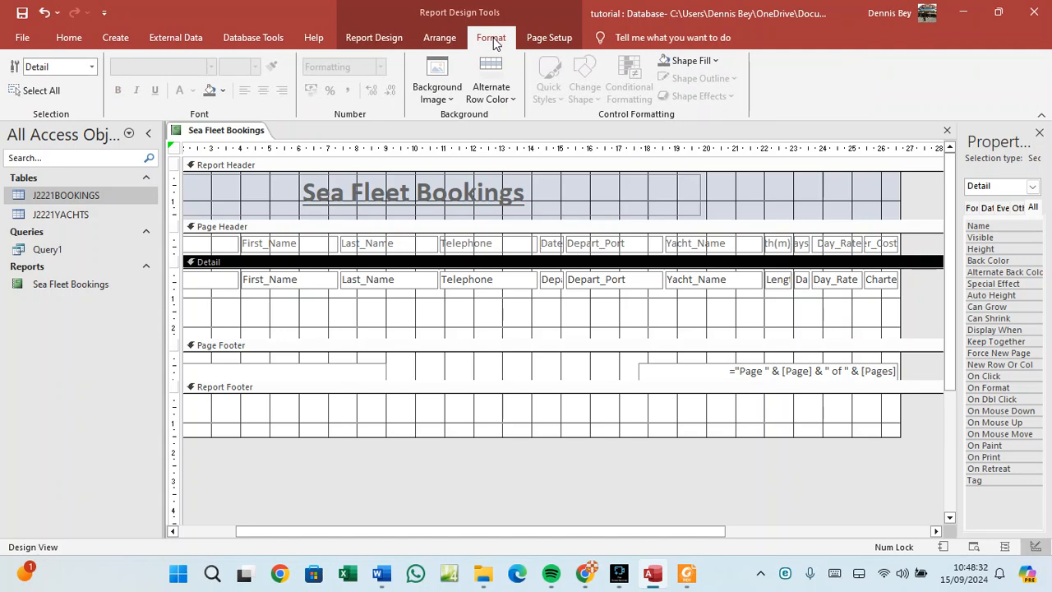
click(439, 37)
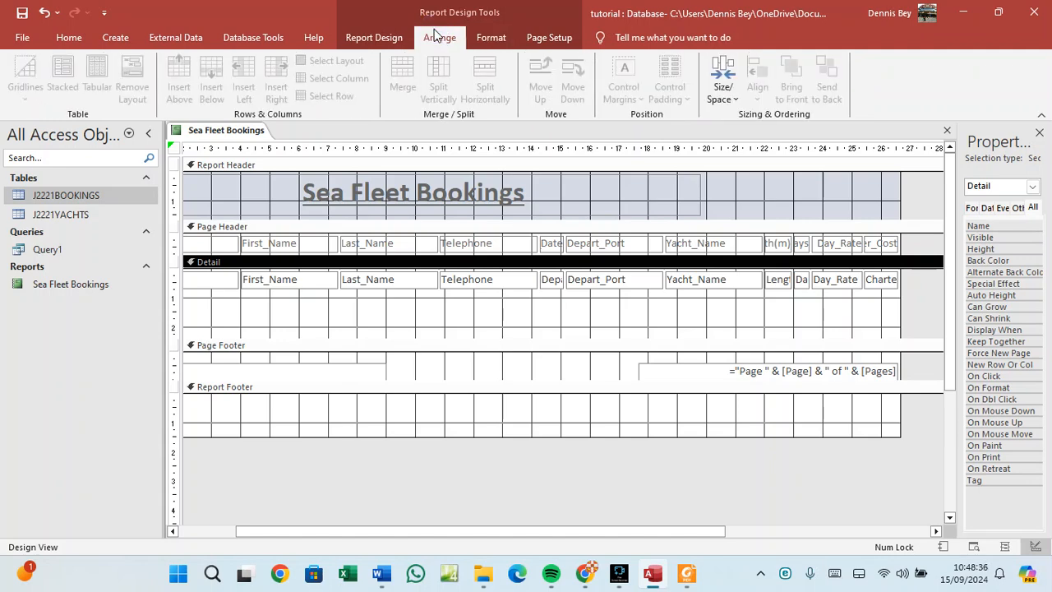
click(368, 40)
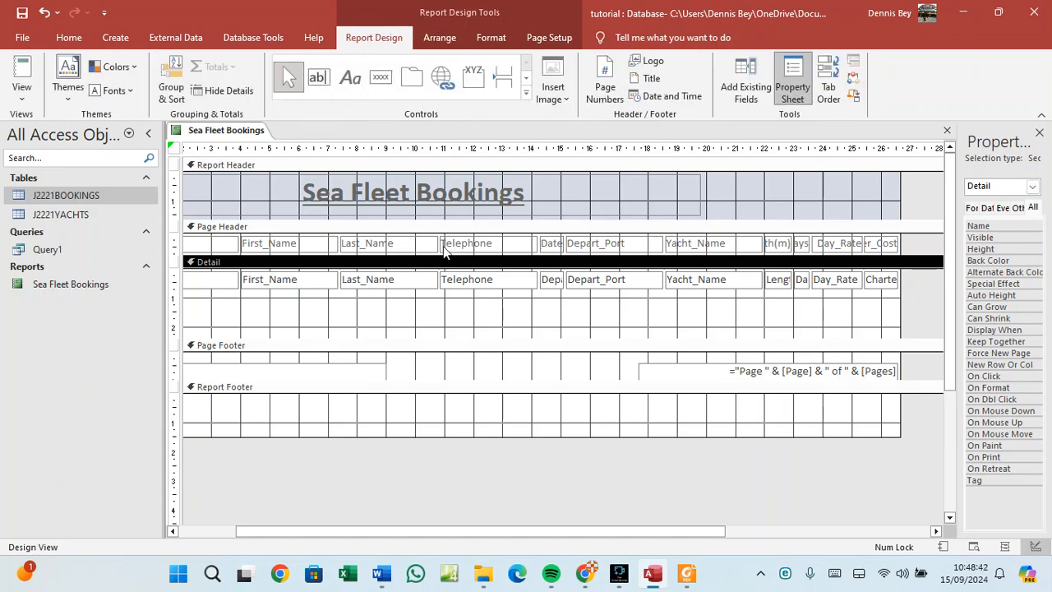
click(416, 410)
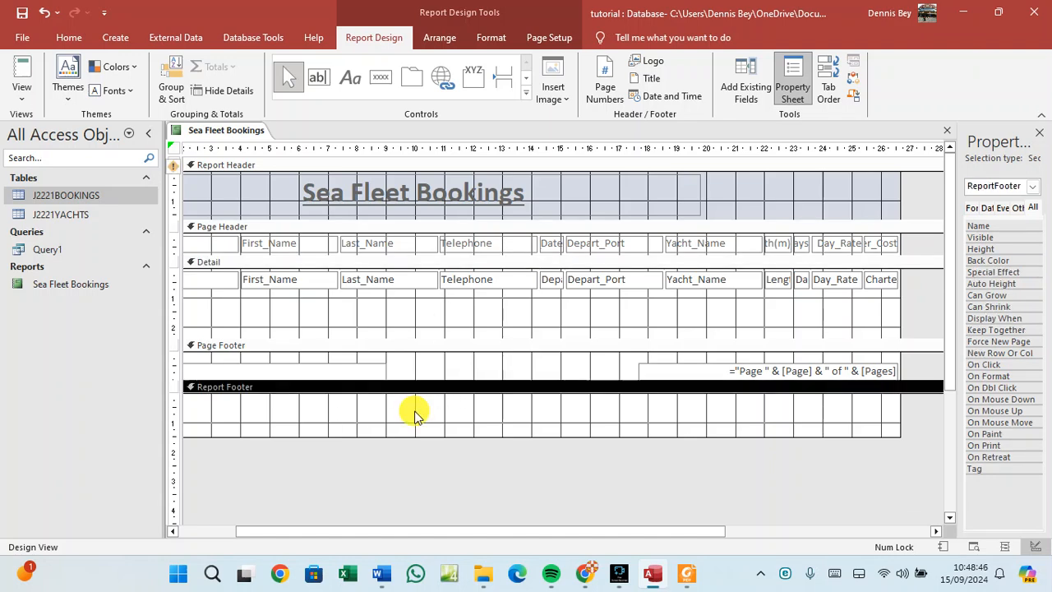
Reopen the Group, Sort and Total pane, and view the Page Footer tab order without changes.
right_click(416, 418)
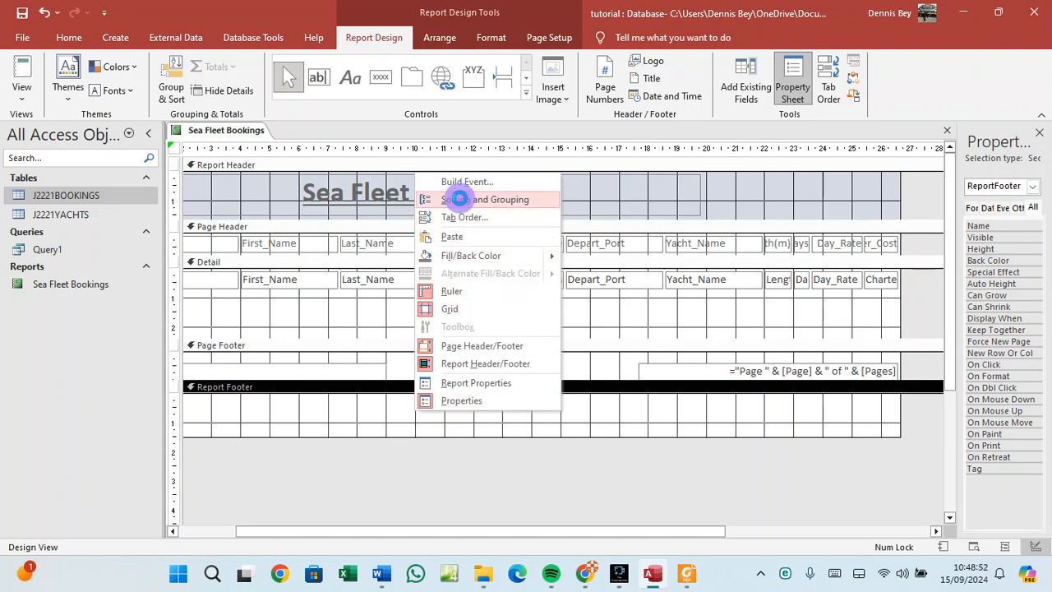
click(460, 202)
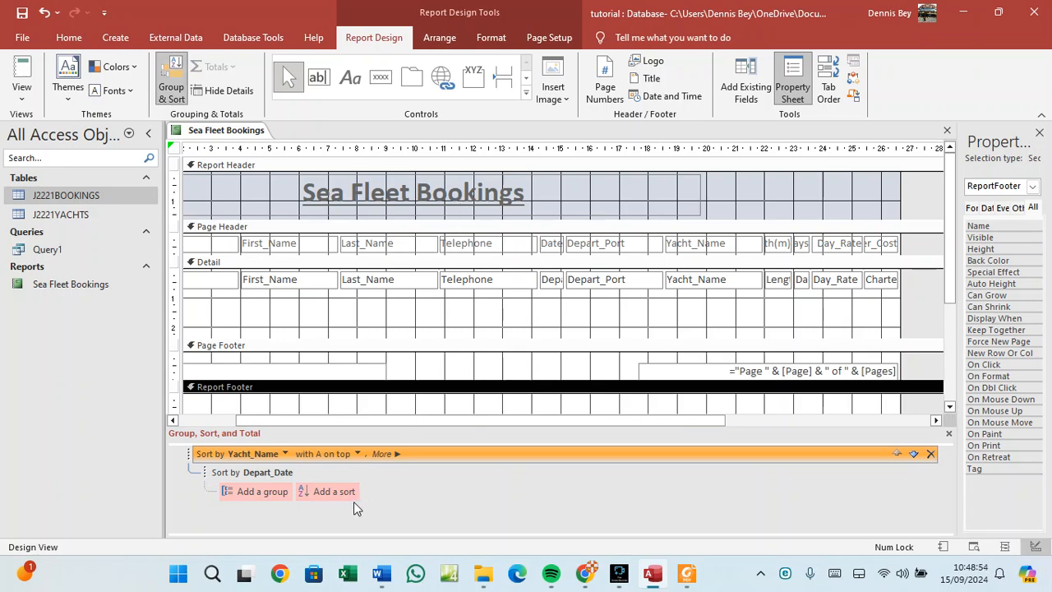
right_click(420, 366)
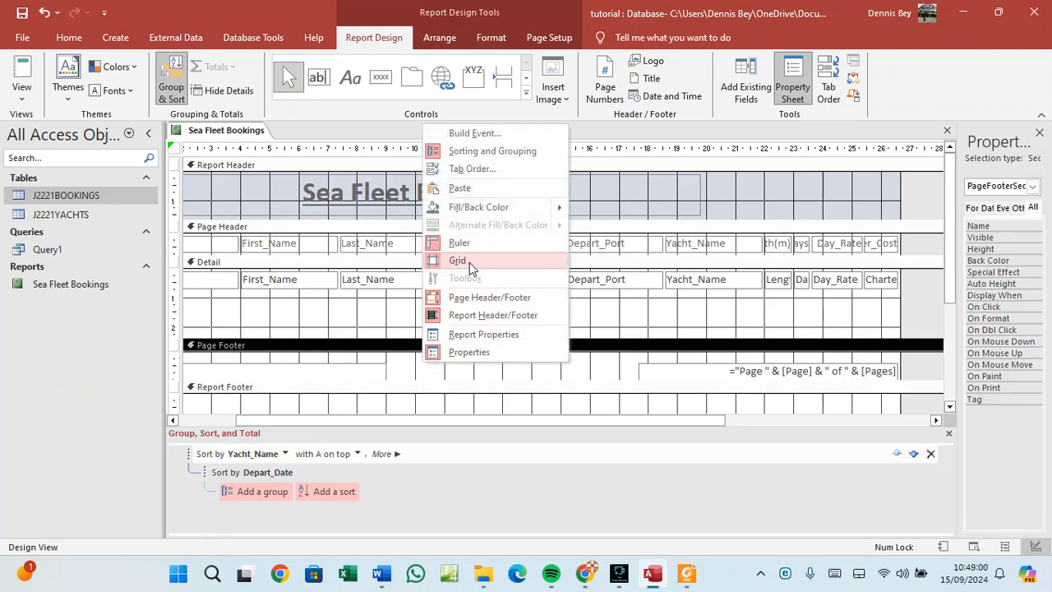
click(482, 167)
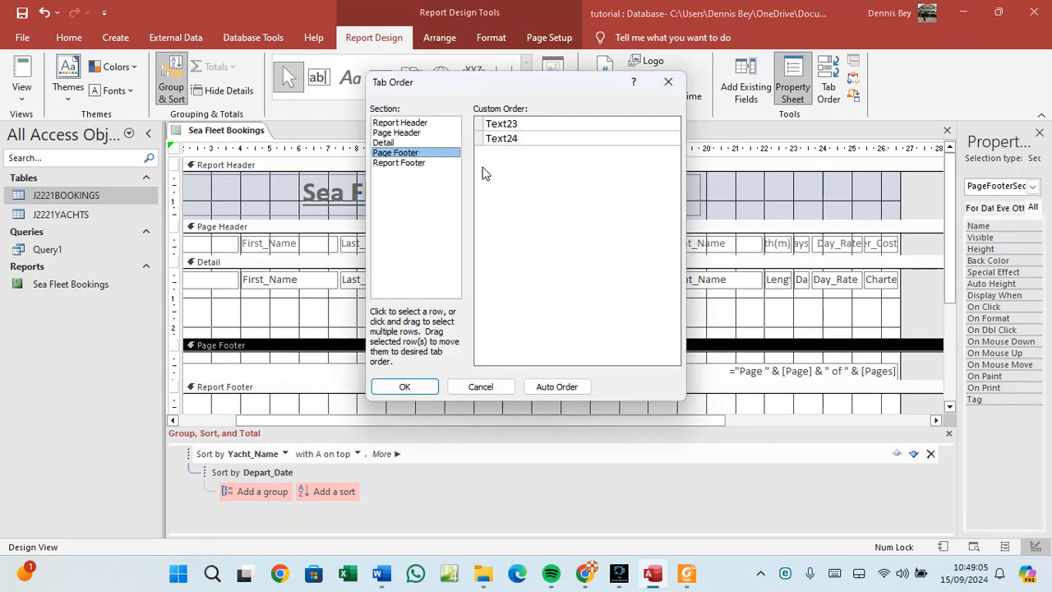
click(485, 386)
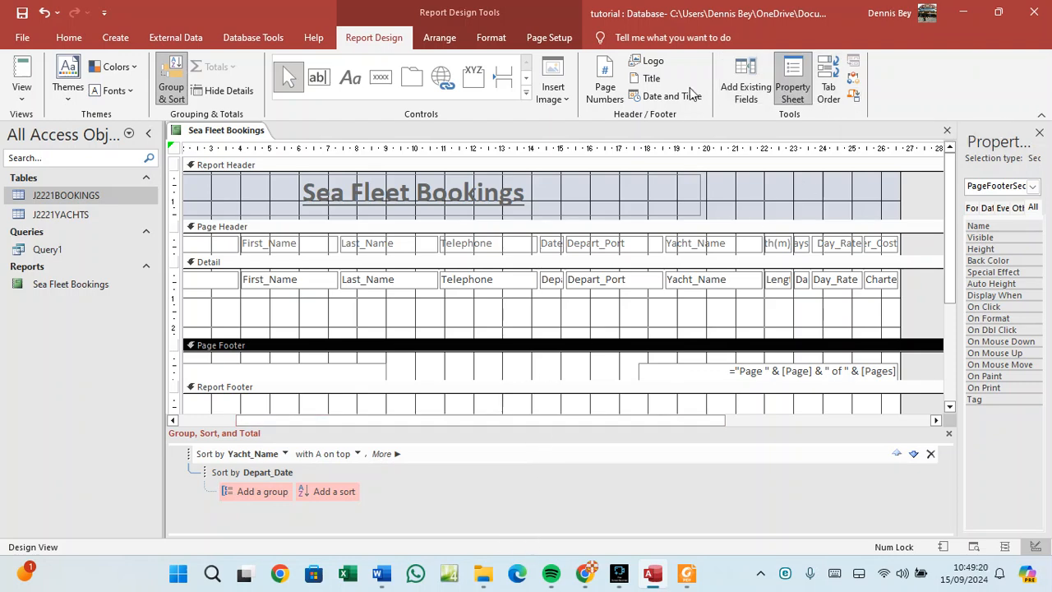
Review the Page Setup, Format and Arrange ribbon options with the Detail section selected.
click(546, 38)
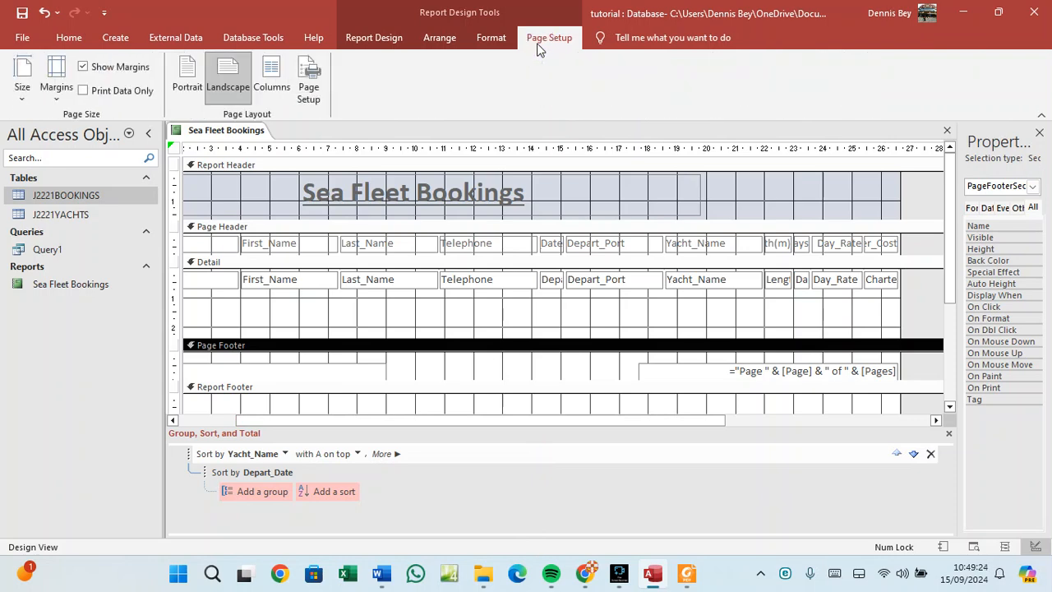
click(666, 317)
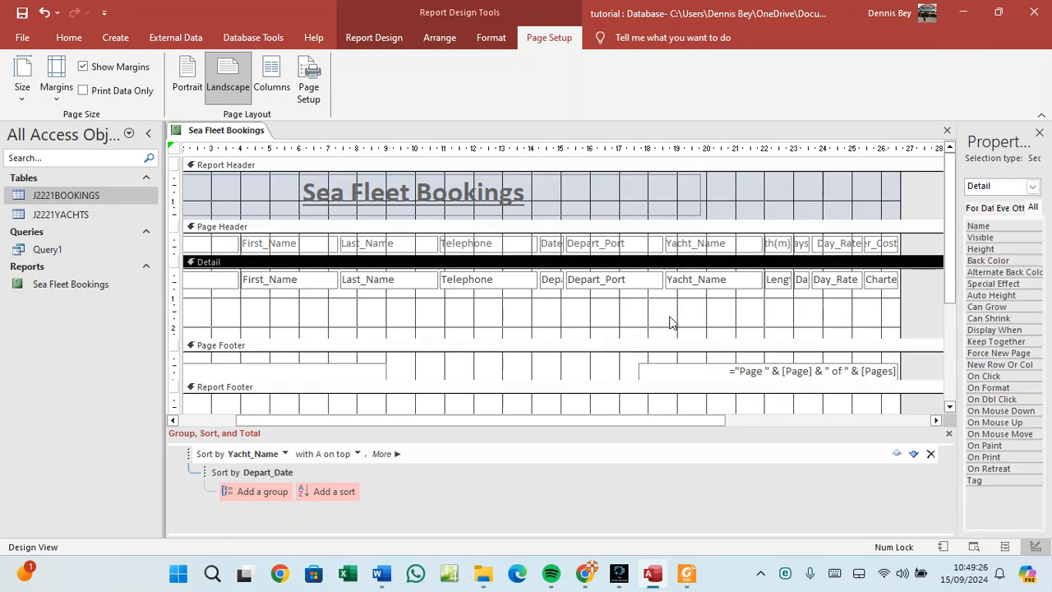
click(491, 38)
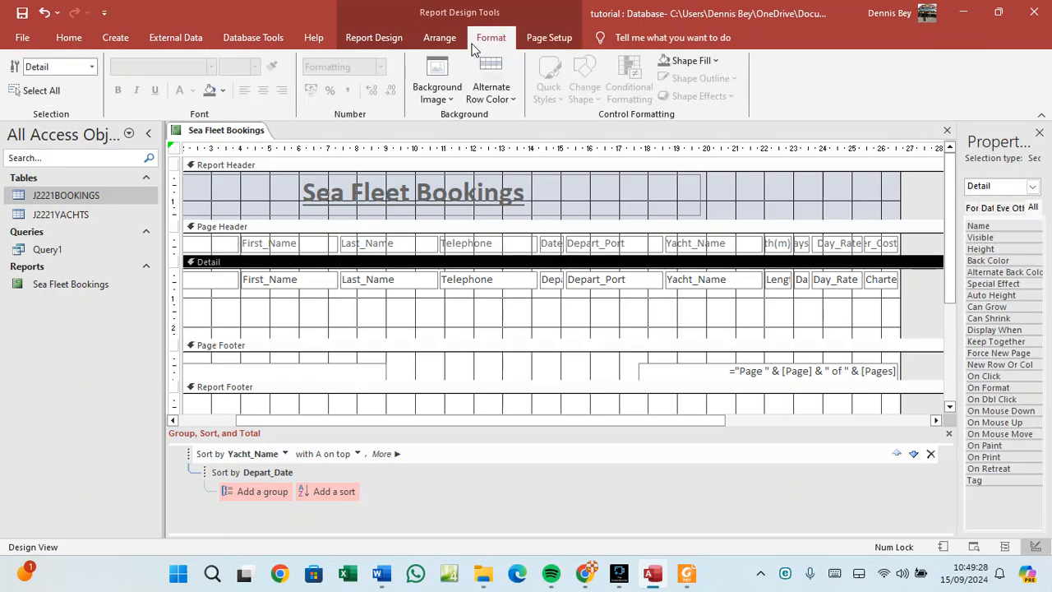
click(456, 42)
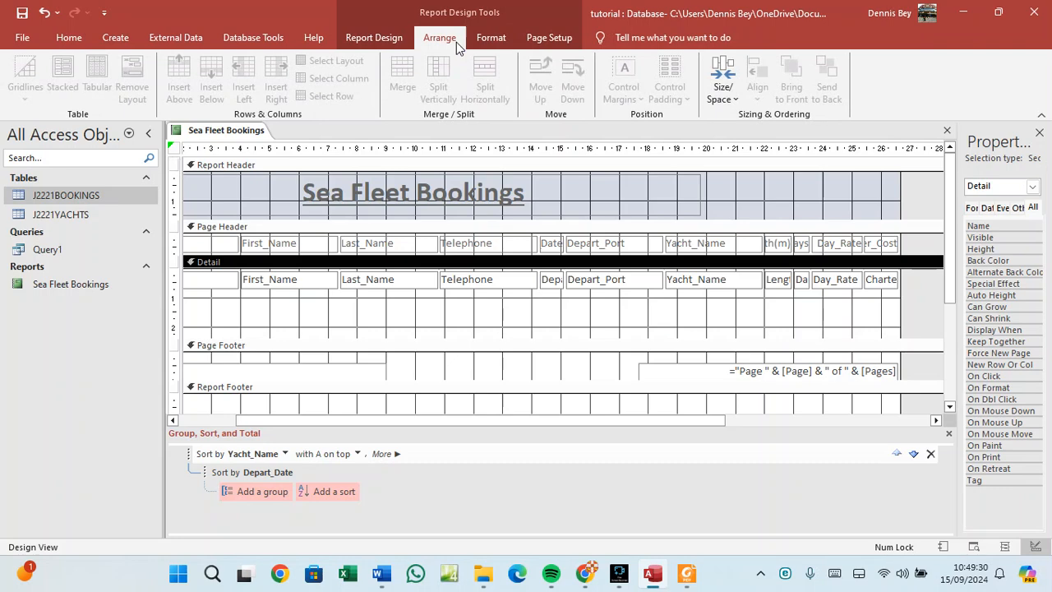
click(401, 43)
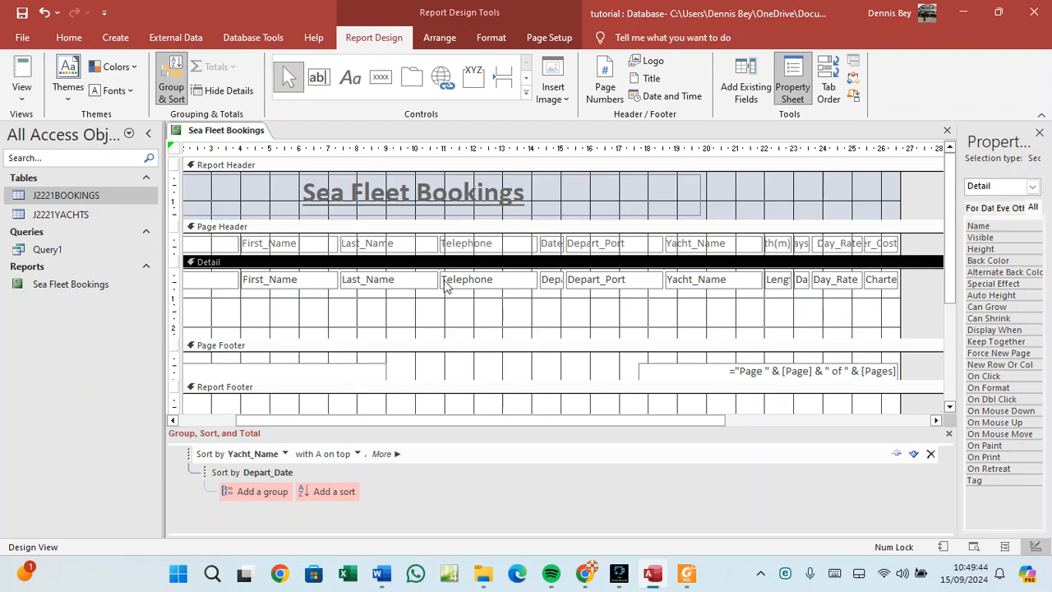
Select the Last_Name and Days controls, hide the Property Sheet, and switch to the PDF.
click(381, 244)
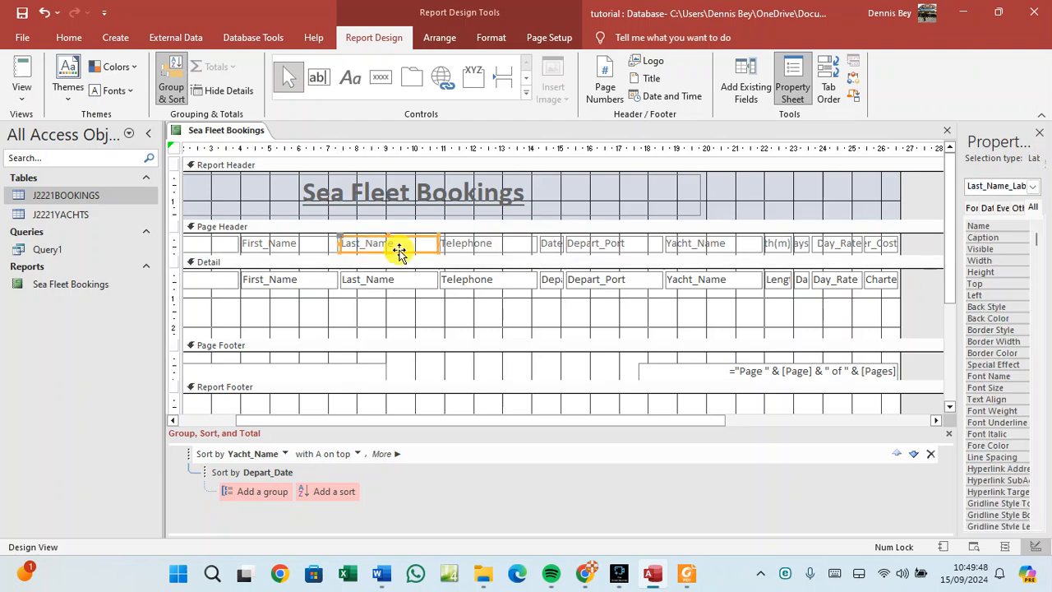
right_click(401, 256)
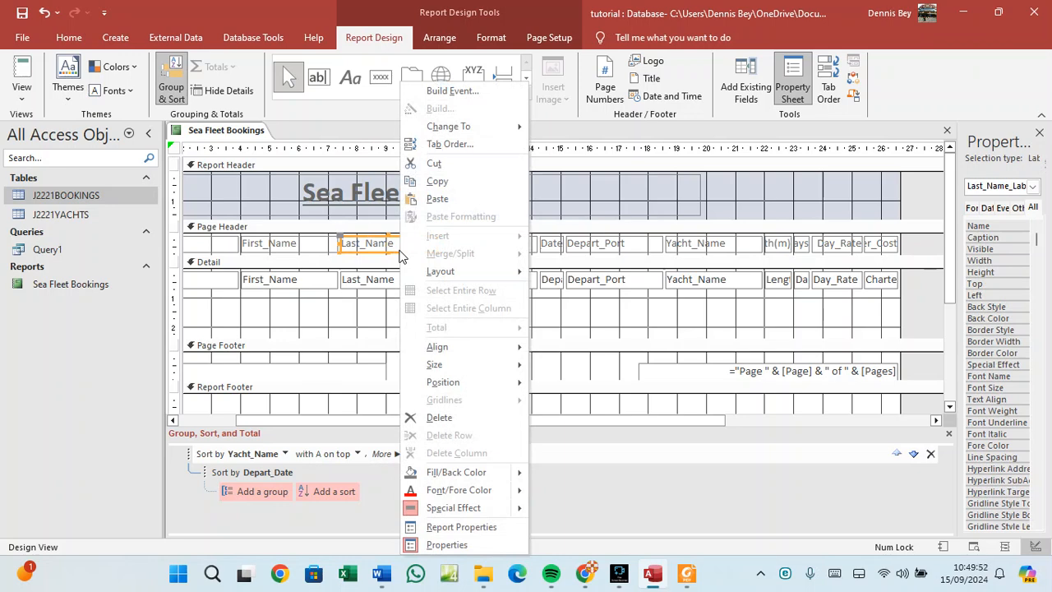
click(372, 282)
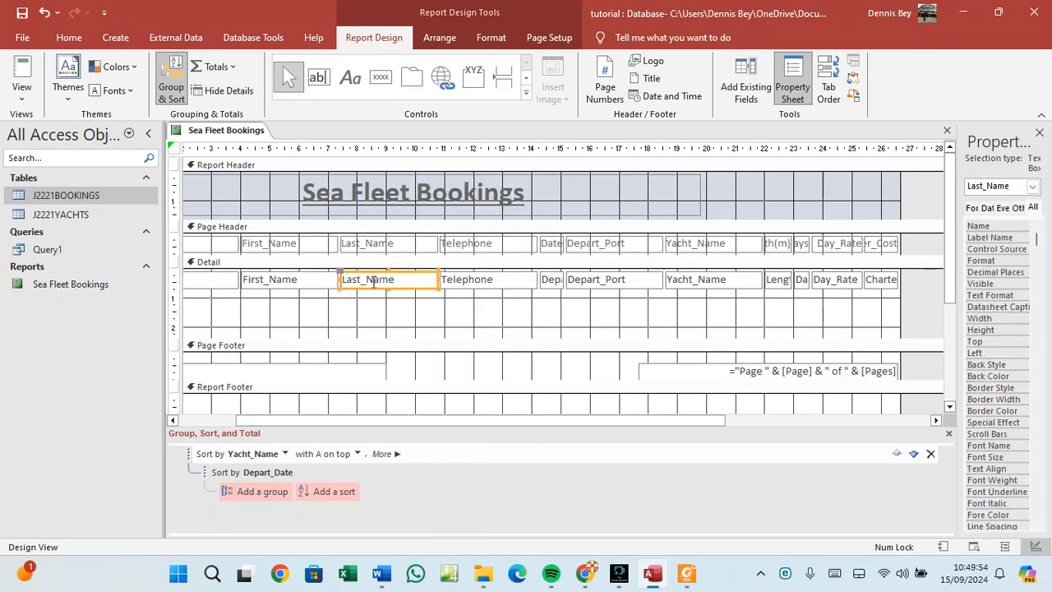
click(800, 283)
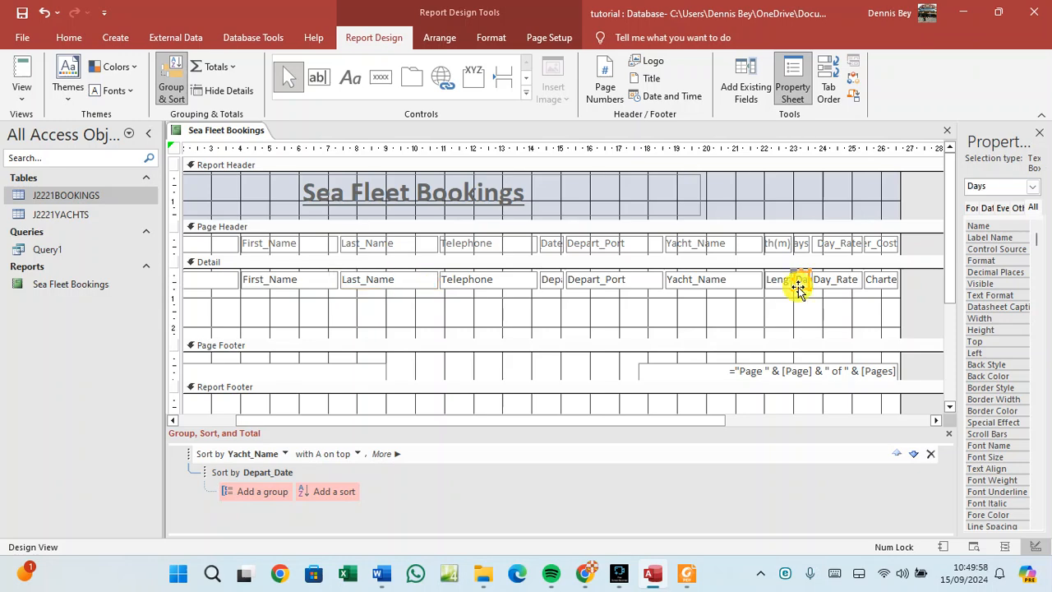
right_click(799, 288)
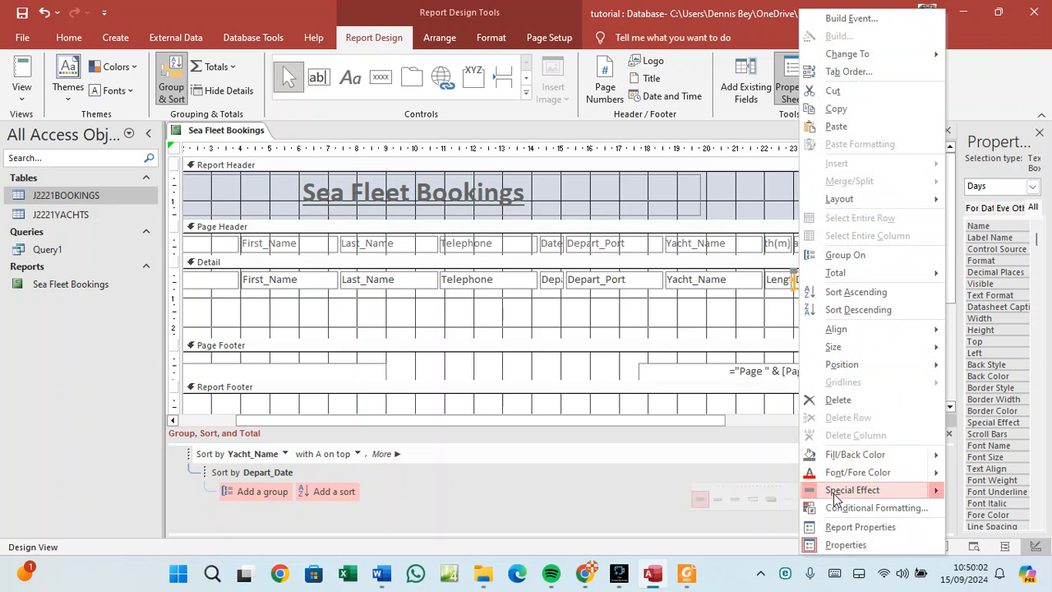
click(844, 545)
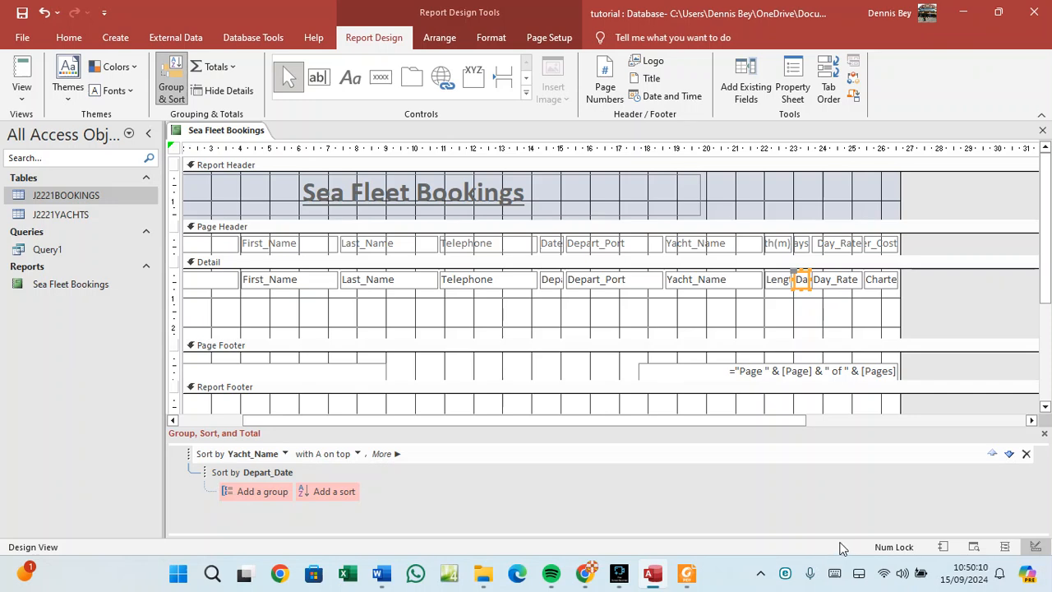
click(682, 579)
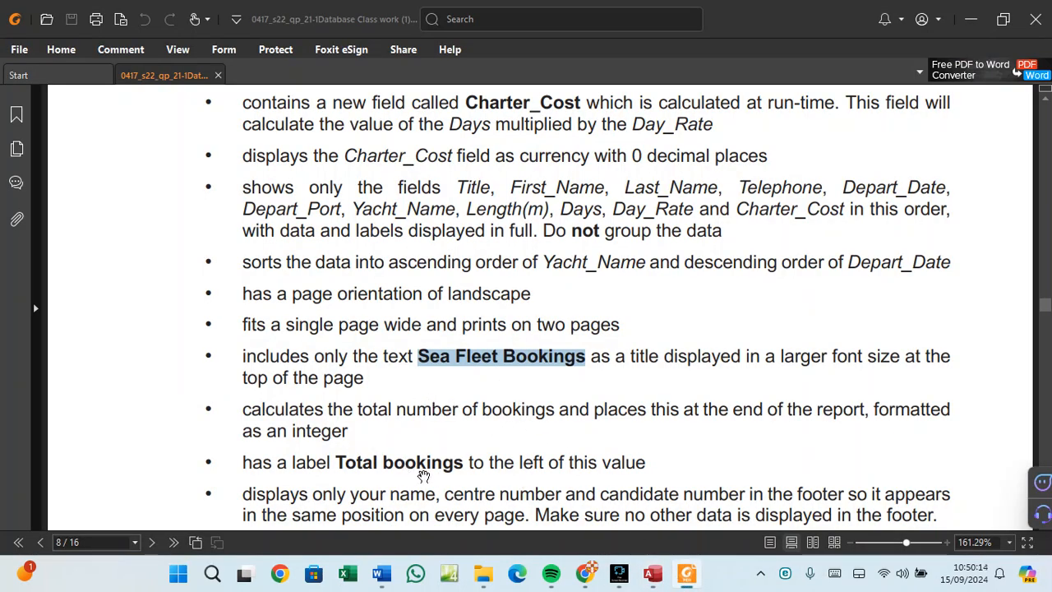
Read the footer and Total bookings requirements in the PDF, then return to Access.
scroll(569, 405, down, 3)
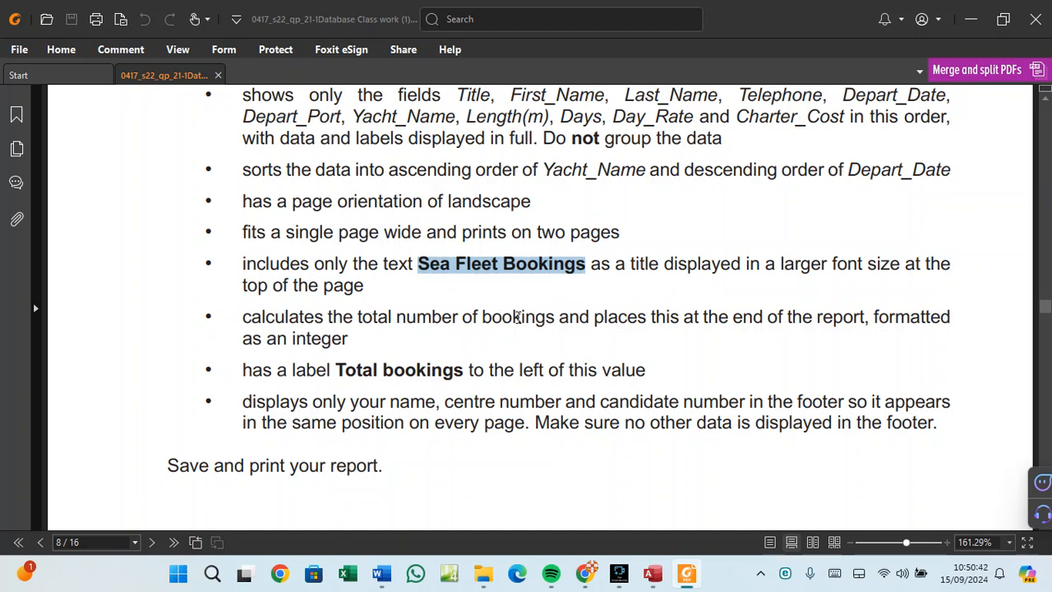
mouse_move(688, 582)
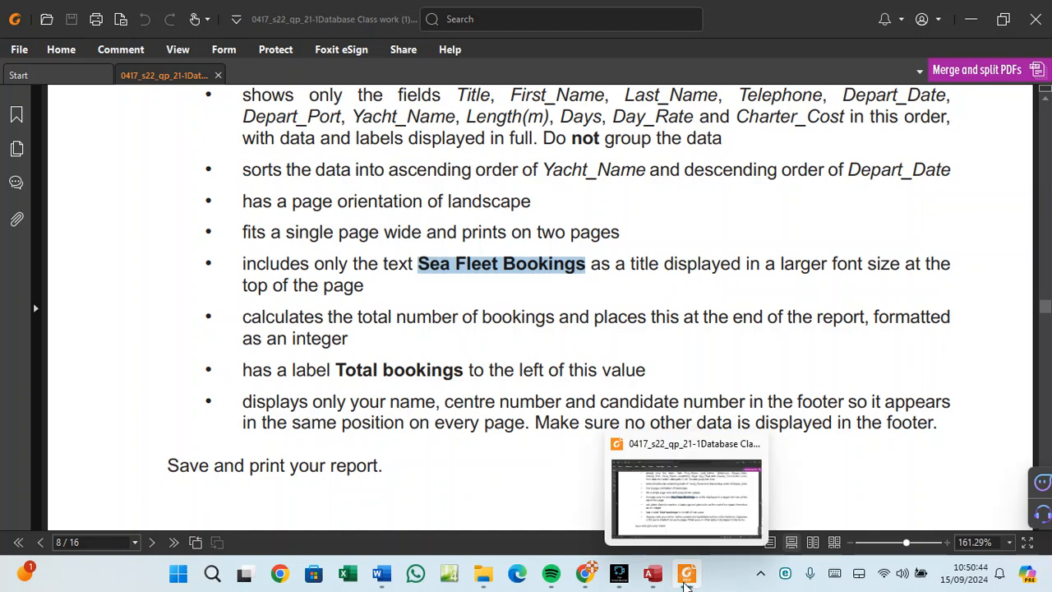
click(653, 575)
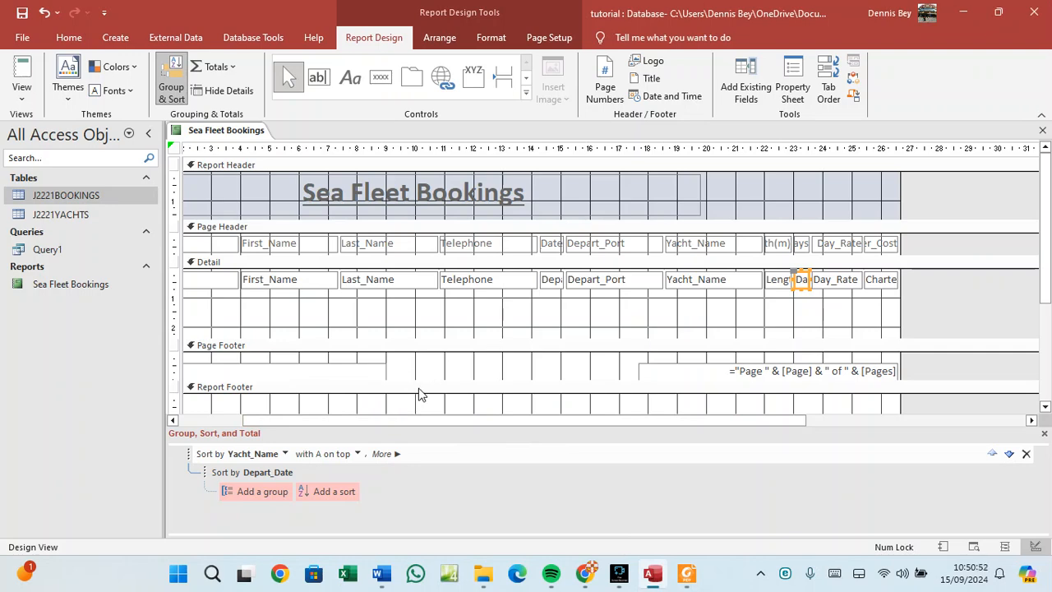
Enlarge the Page Footer and add a capitalised label with the candidate's name.
drag(461, 380, 457, 415)
click(353, 391)
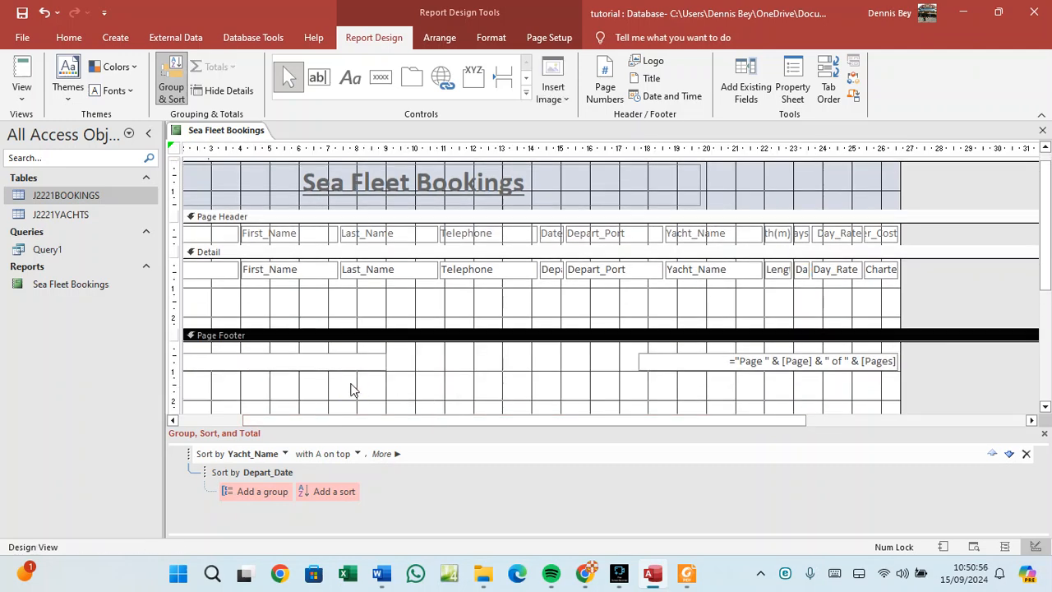
click(350, 77)
drag(206, 379, 523, 400)
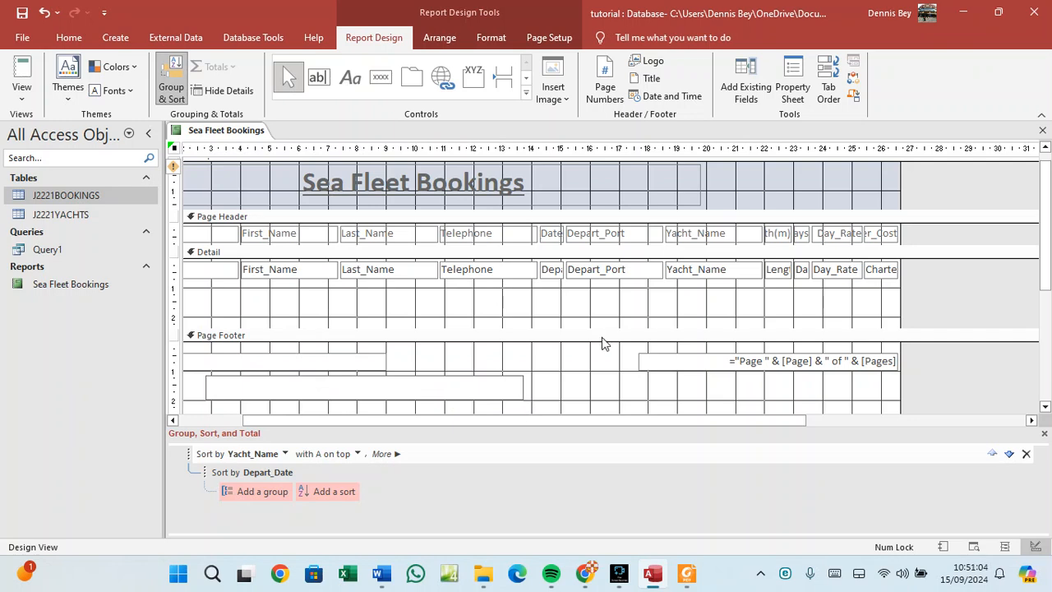
key(Caps_Lock)
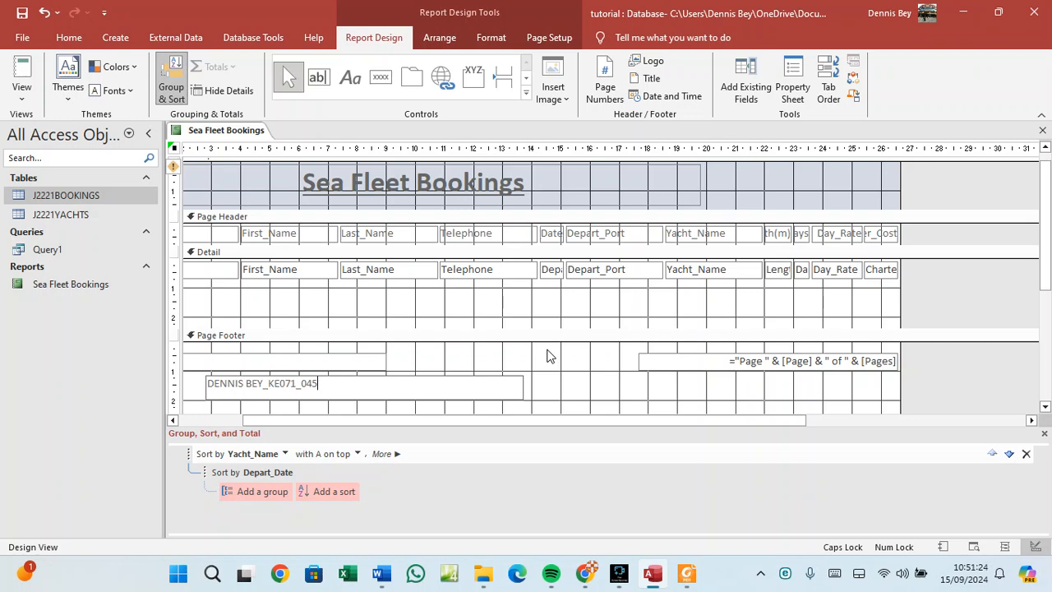
Delete the page-number and empty boxes from the Page Footer and move the name label to its top.
click(643, 366)
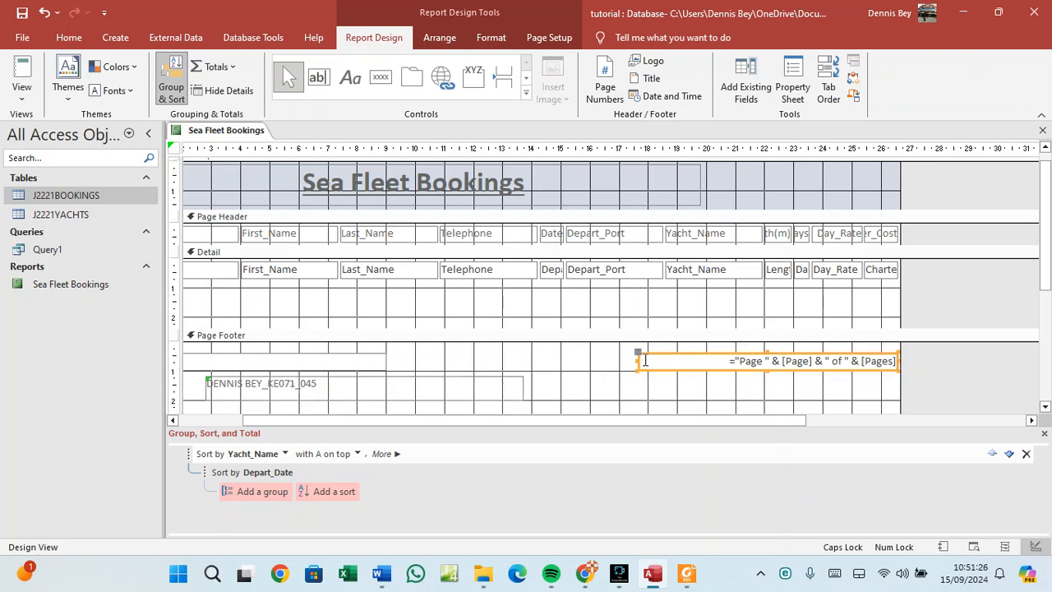
click(667, 354)
click(668, 355)
key(Delete)
click(318, 355)
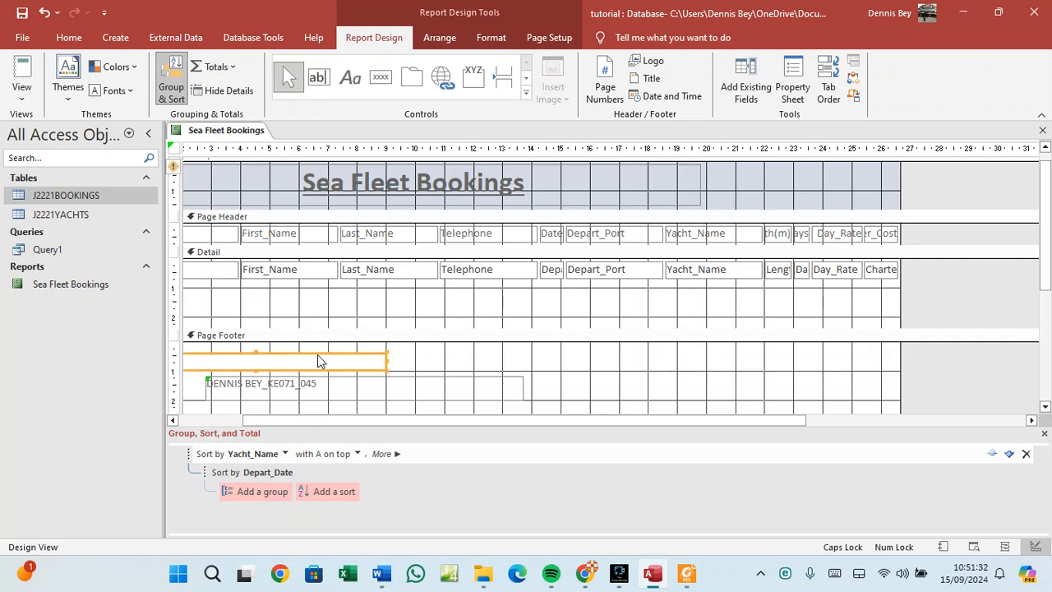
key(Delete)
click(376, 382)
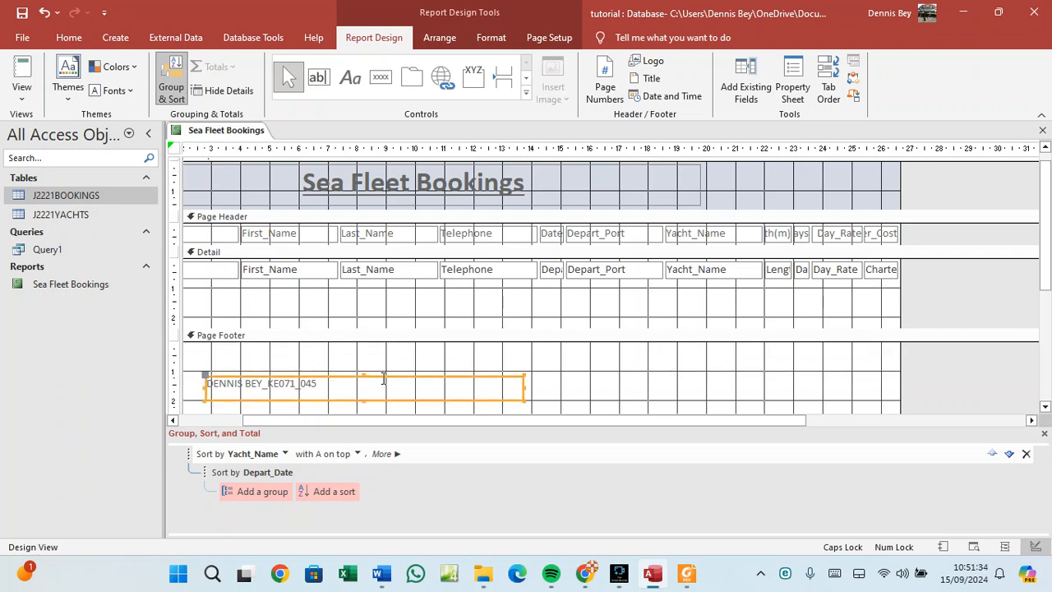
drag(383, 379, 382, 344)
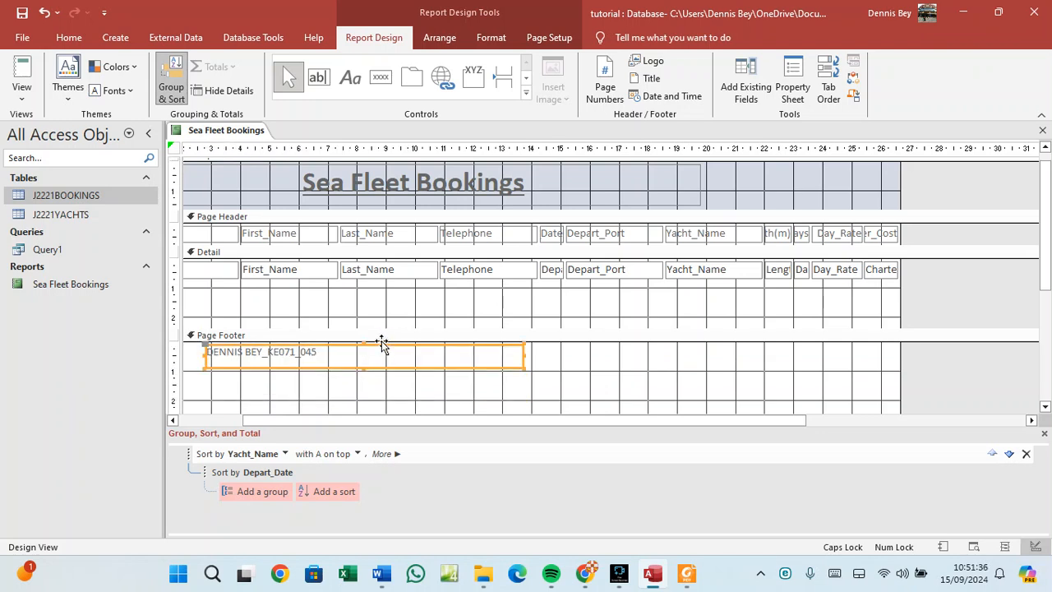
Preview Sea Fleet Bookings in Report View, scrolling the records to check the footer label.
right_click(212, 131)
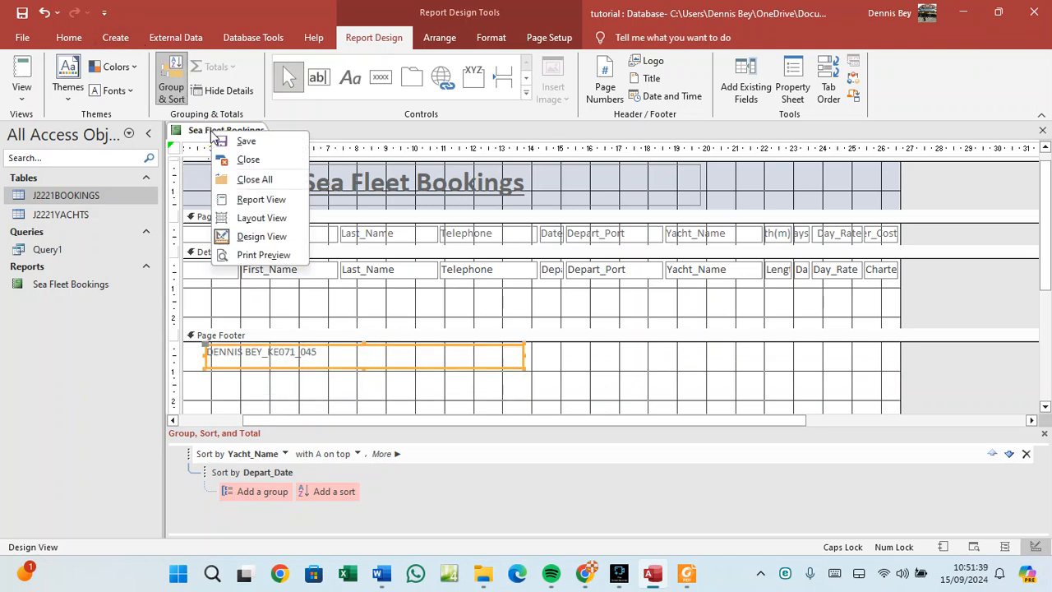
click(240, 201)
scroll(368, 305, down, 10)
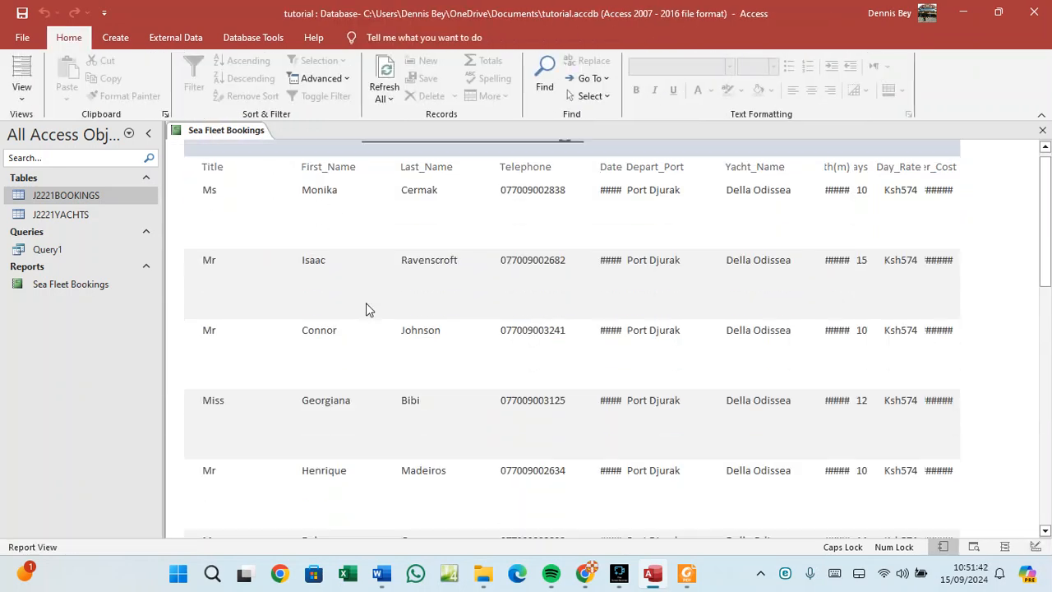
scroll(370, 306, down, 3)
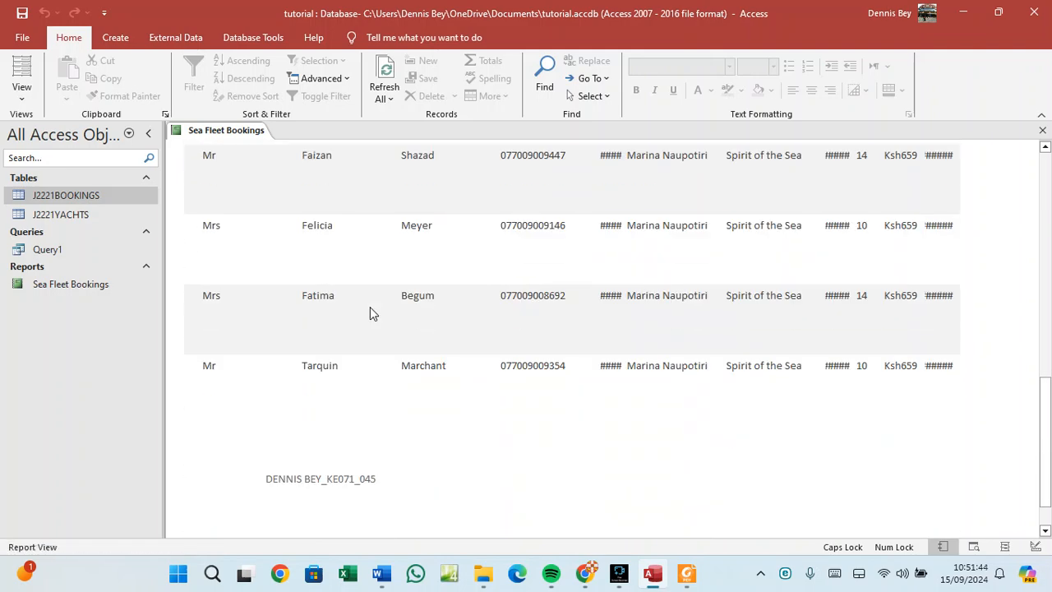
scroll(370, 313, up, 2)
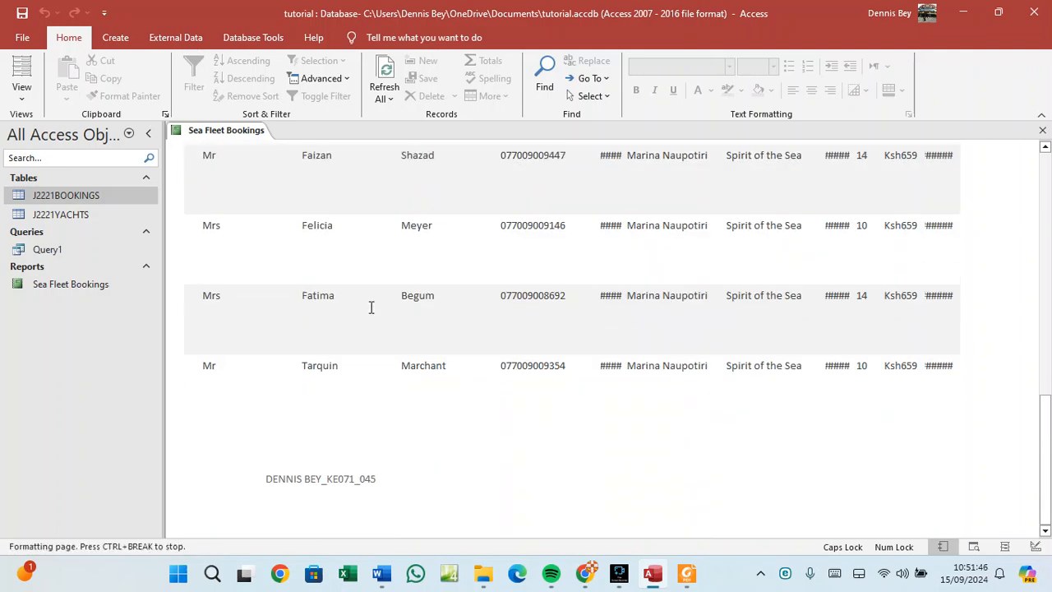
scroll(382, 317, up, 3)
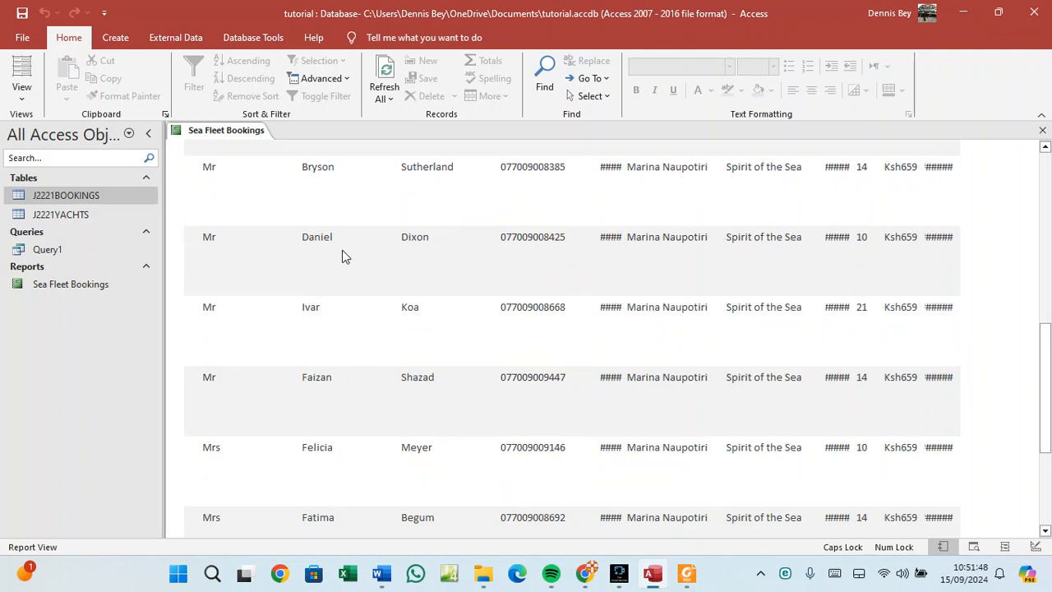
right_click(250, 134)
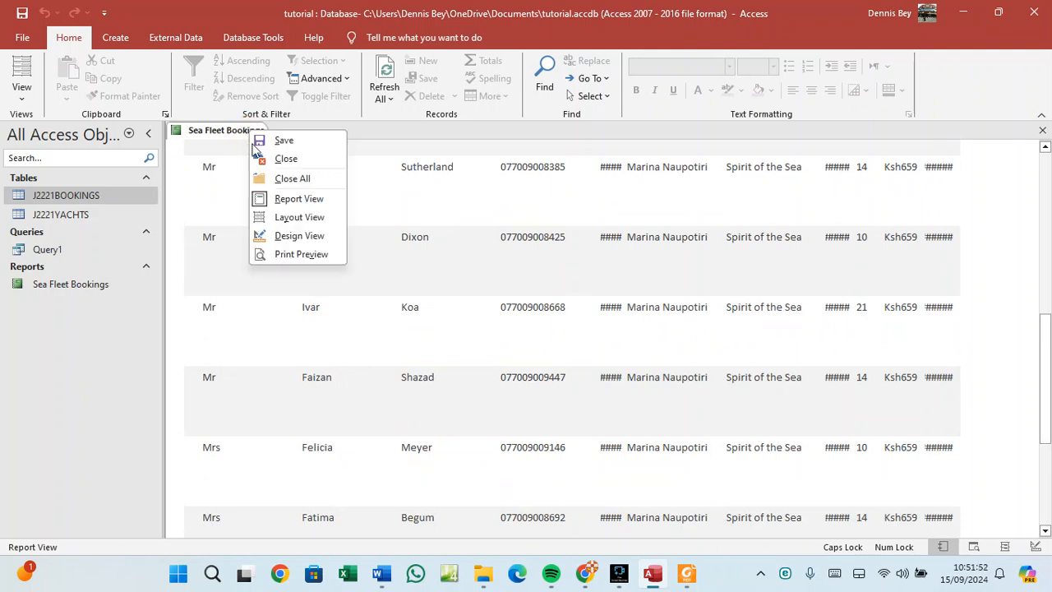
Switch the report to Layout View and select the first-name column.
click(288, 217)
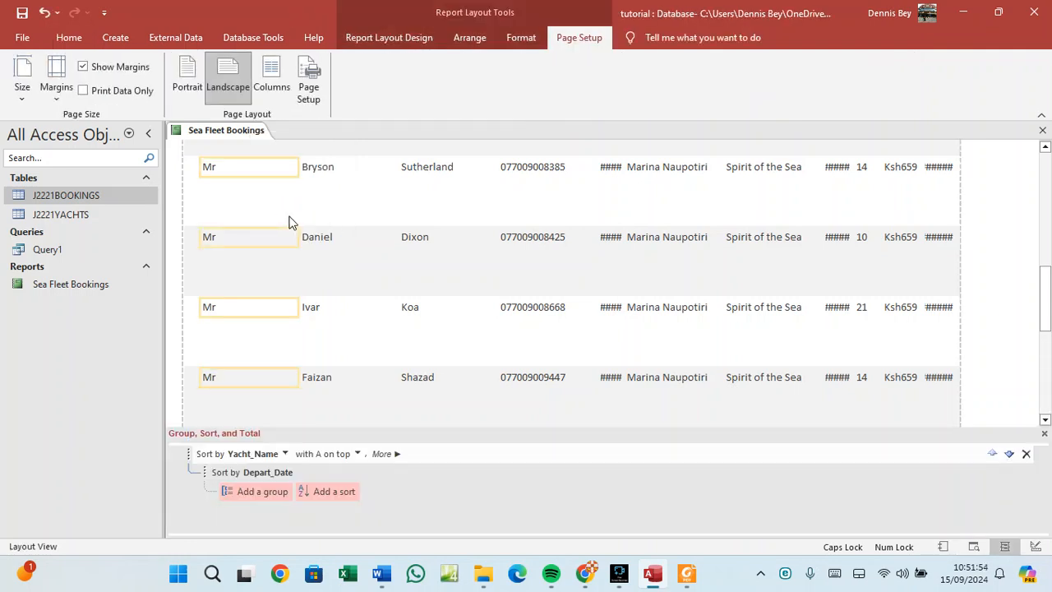
click(372, 172)
click(448, 174)
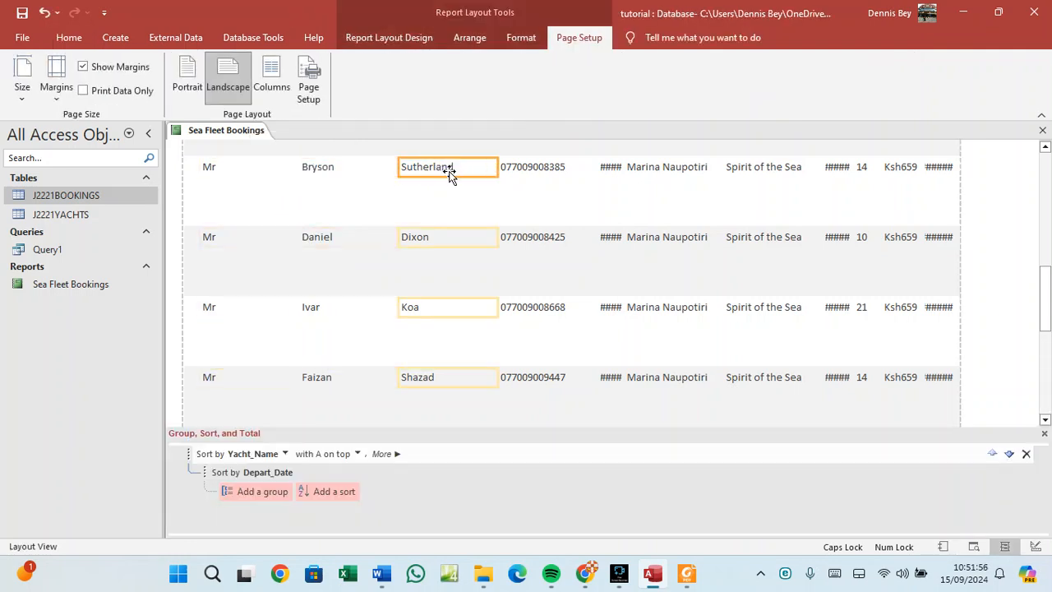
click(244, 184)
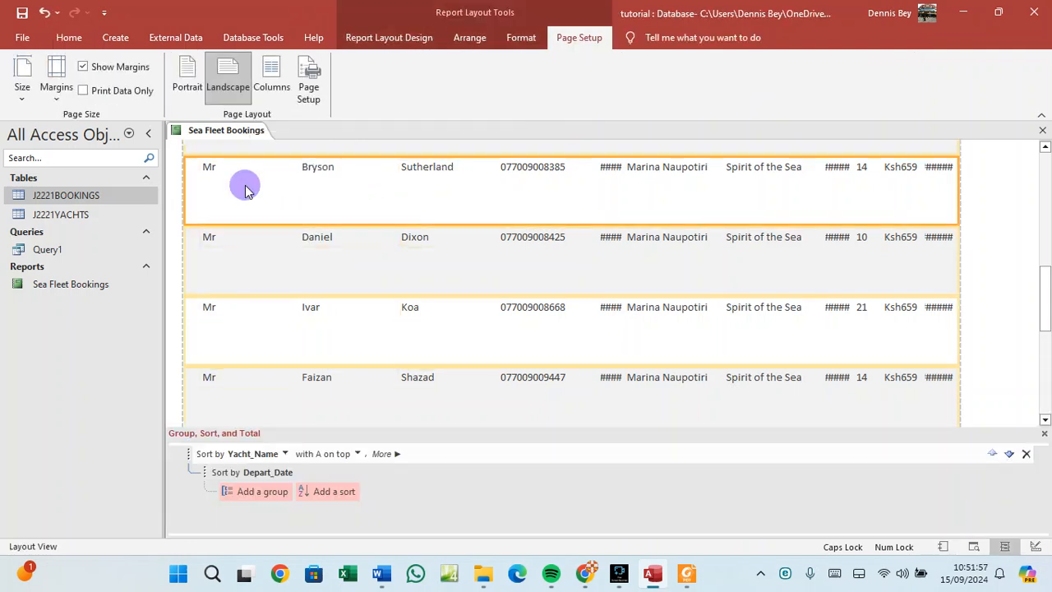
right_click(241, 134)
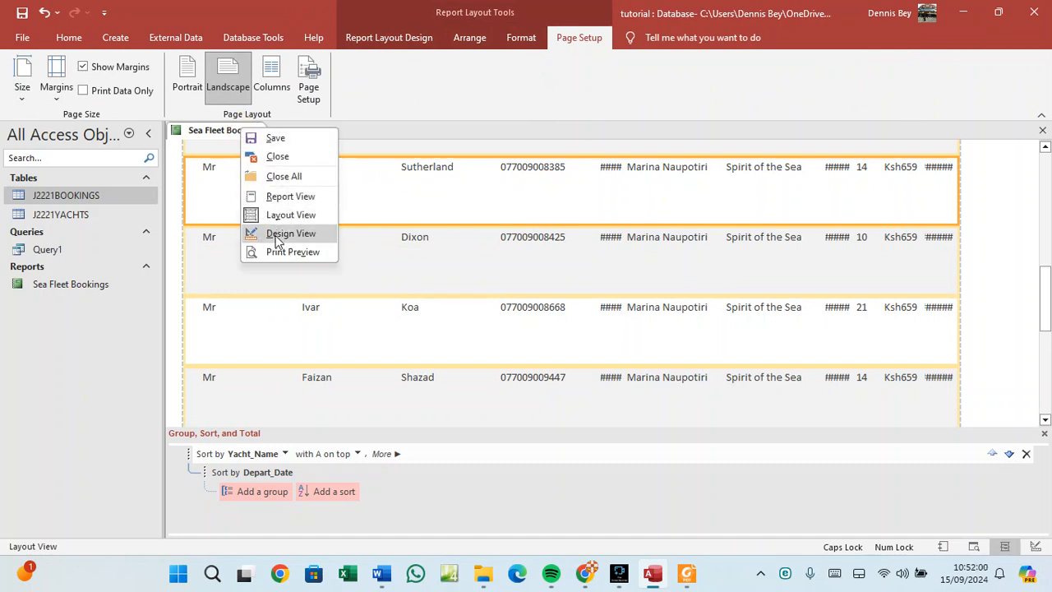
click(278, 218)
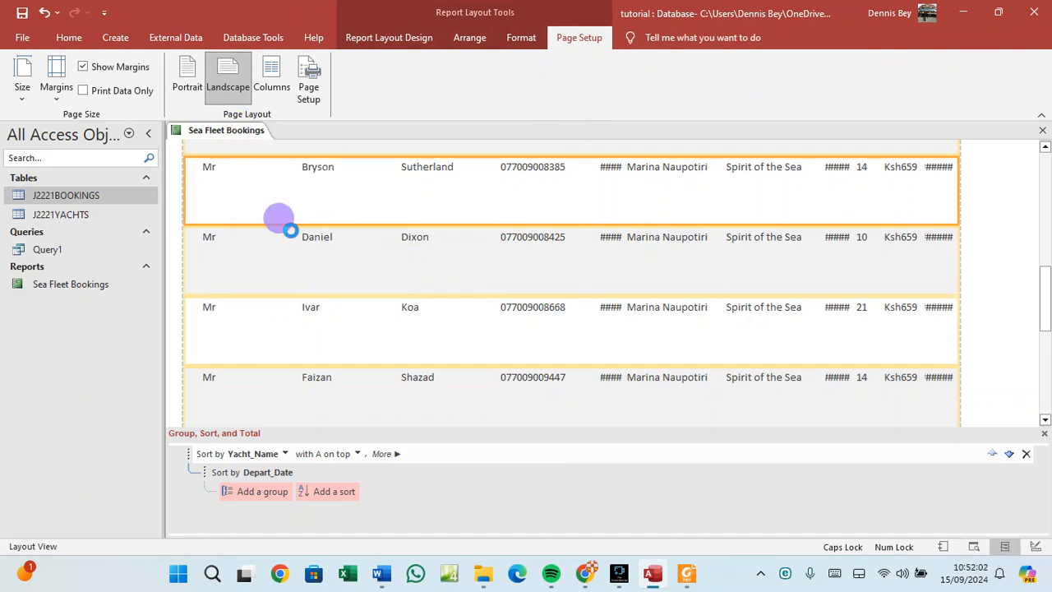
click(287, 193)
click(319, 170)
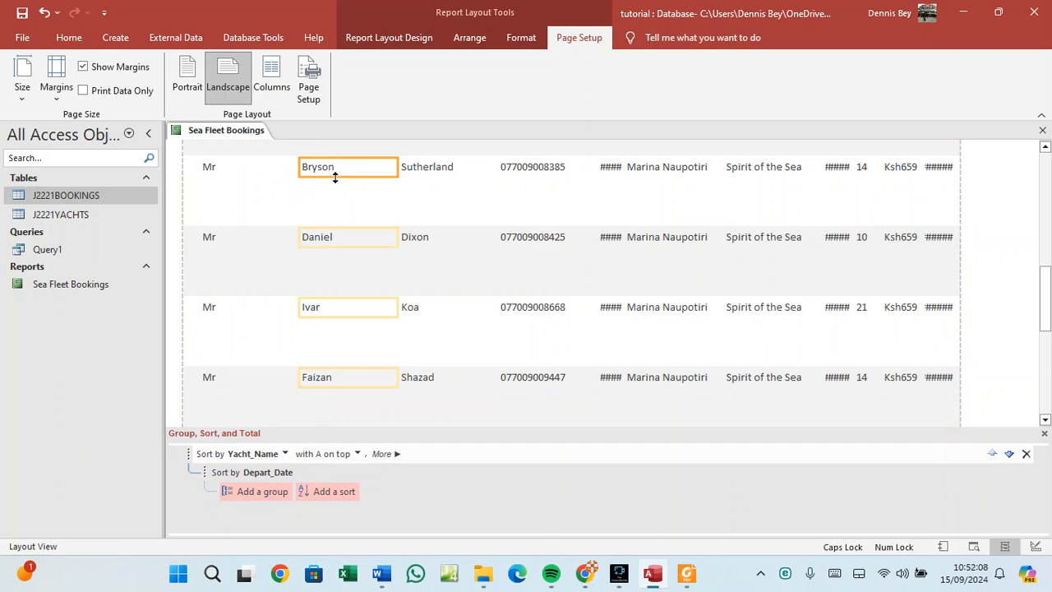
Narrow and reposition the first-name column, then move the surnames beside it.
drag(357, 164, 310, 164)
click(284, 166)
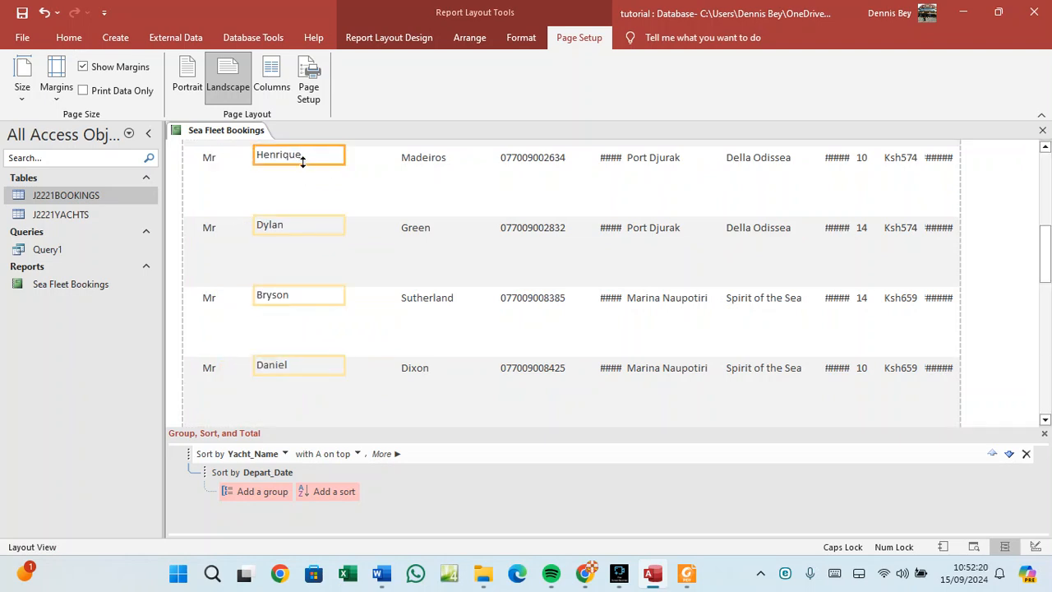
drag(299, 161, 258, 164)
click(260, 163)
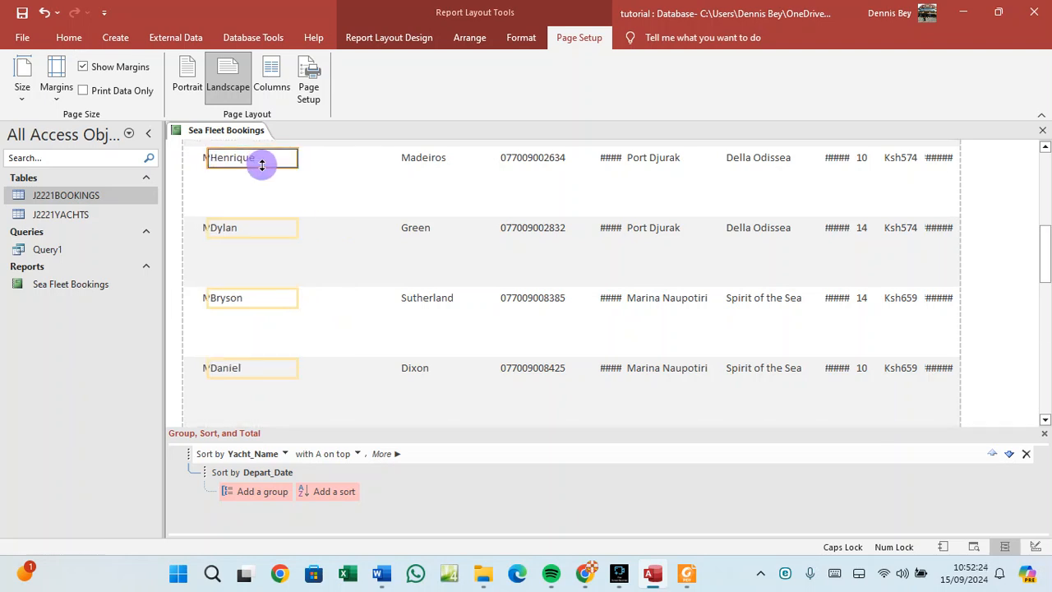
drag(267, 167, 289, 160)
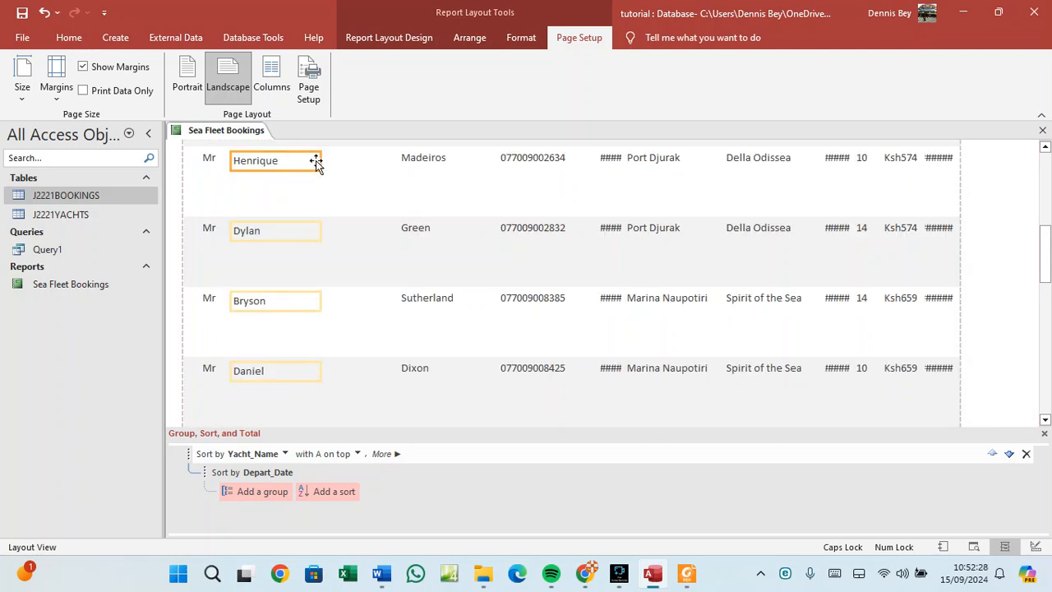
click(400, 161)
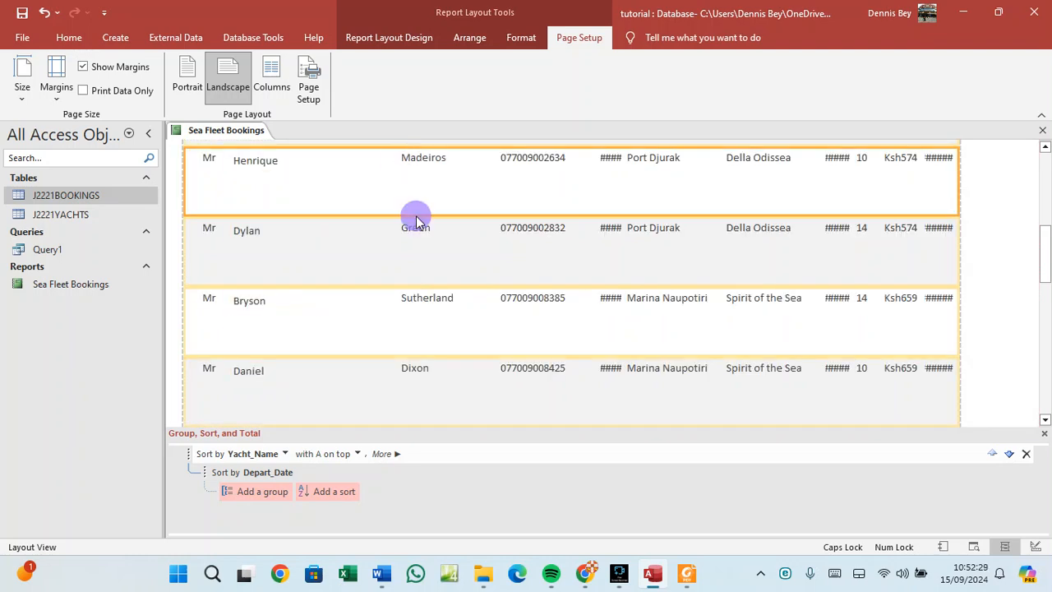
click(424, 164)
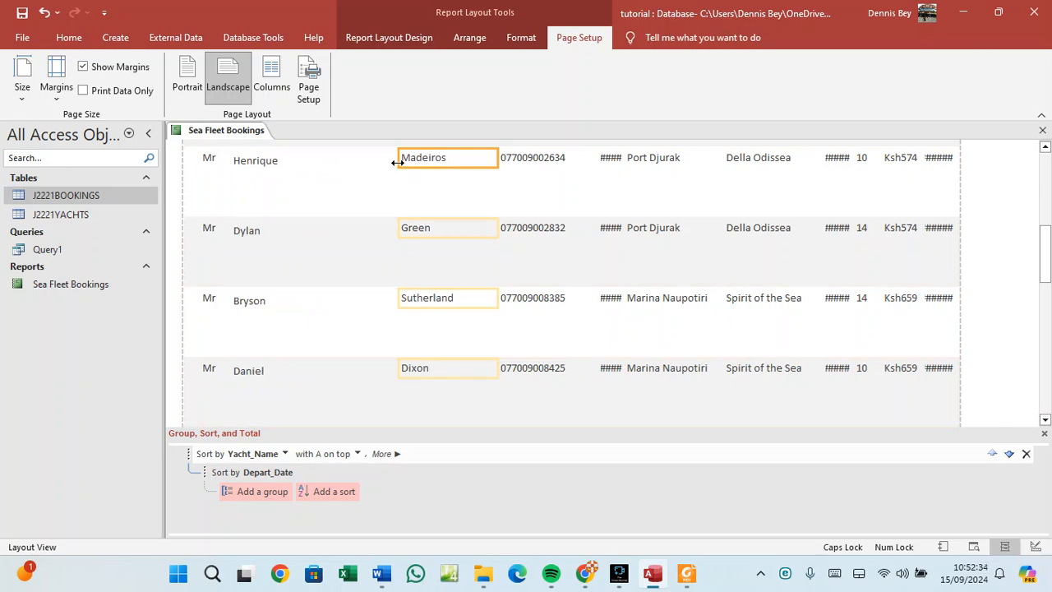
drag(410, 162, 321, 168)
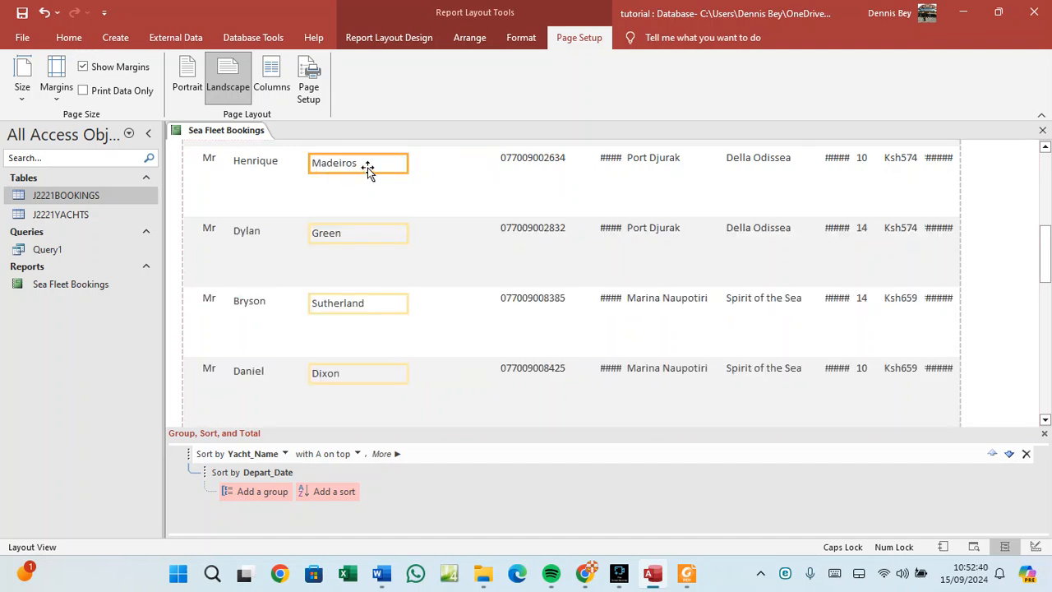
mouse_move(368, 168)
mouse_down()
mouse_move(326, 166)
mouse_move(364, 161)
mouse_up()
Move the phone numbers beside the surnames and widen the date column, placing it next to them.
click(530, 162)
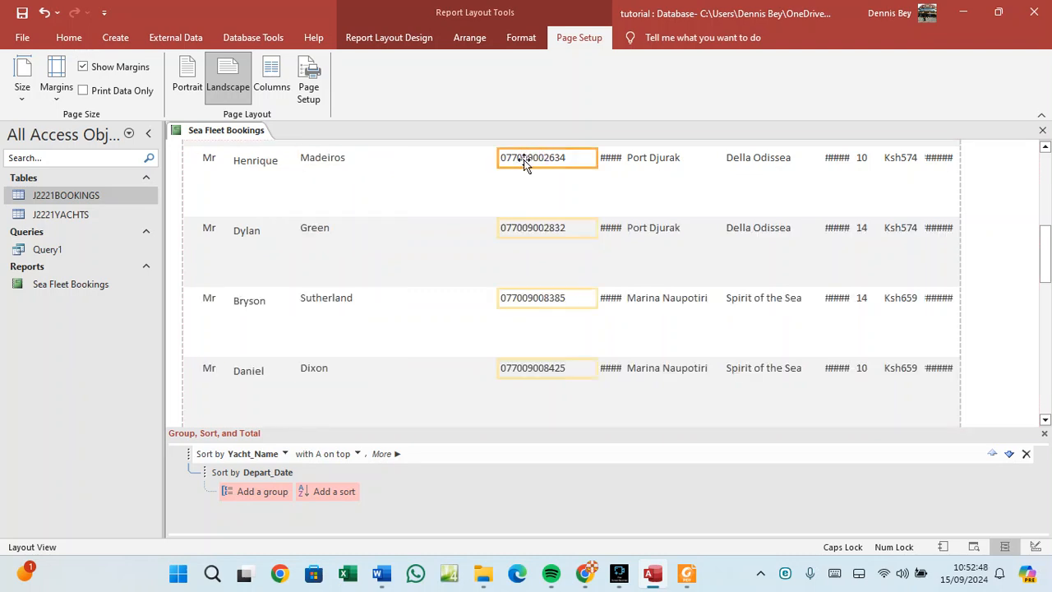
drag(530, 161, 382, 167)
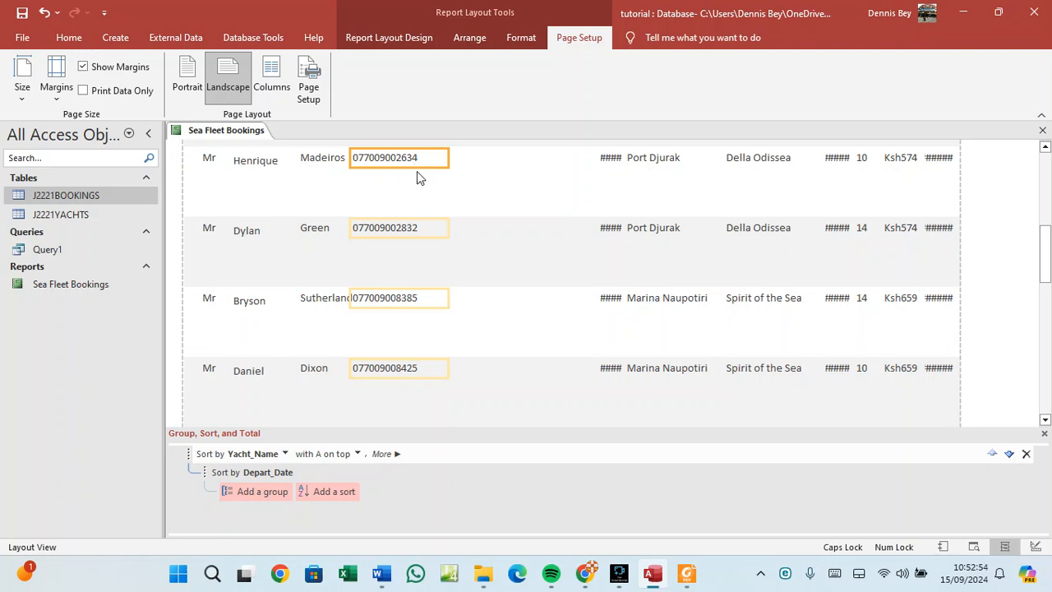
click(420, 162)
drag(426, 161, 436, 160)
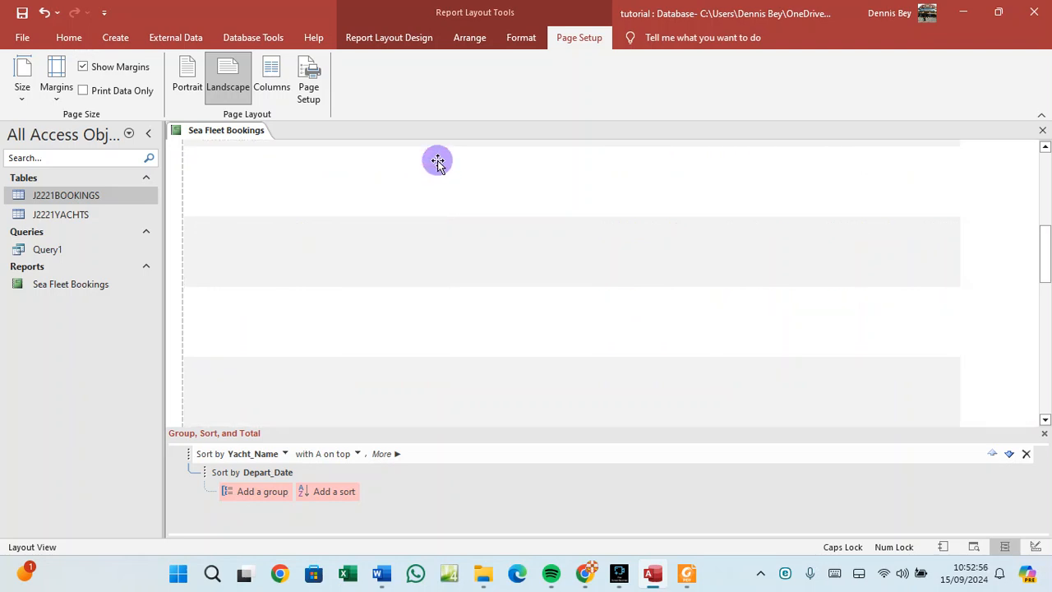
click(608, 161)
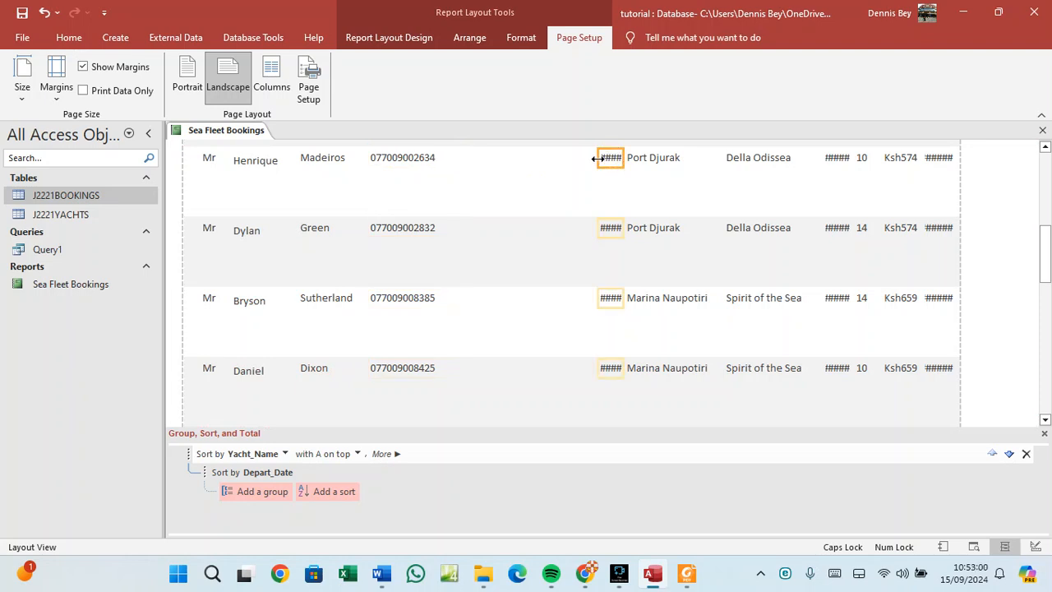
drag(597, 160, 544, 153)
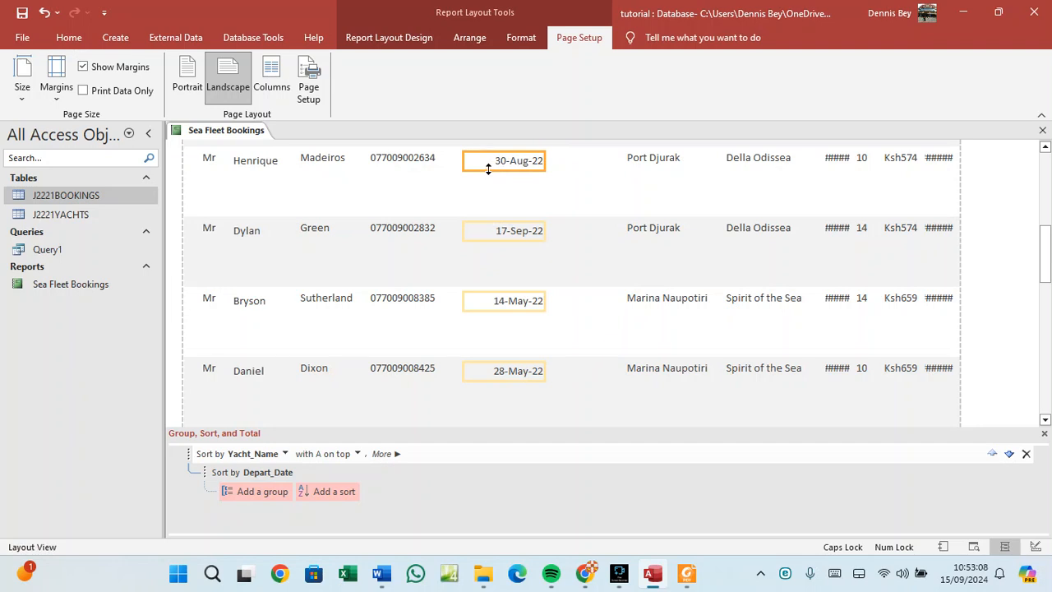
drag(487, 169, 465, 168)
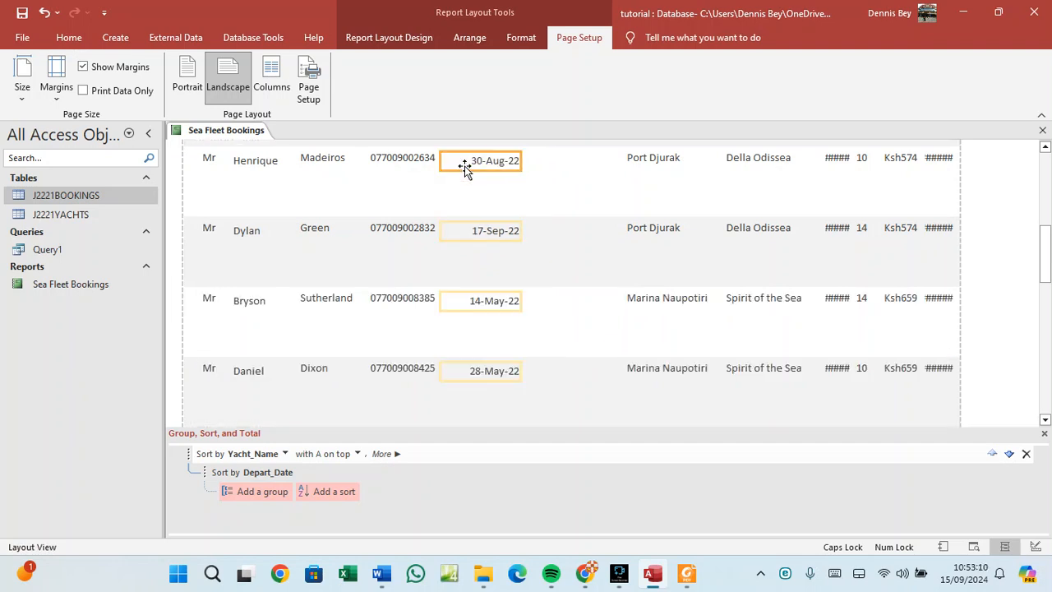
Move the departure port and yacht-name columns left beside the dates.
click(629, 163)
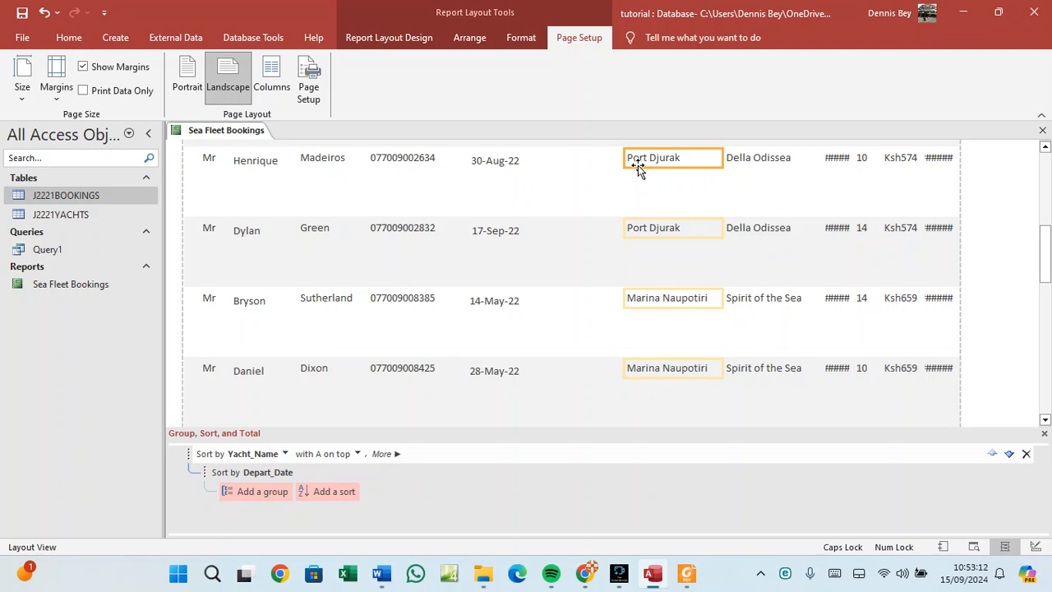
drag(636, 158, 540, 164)
click(737, 167)
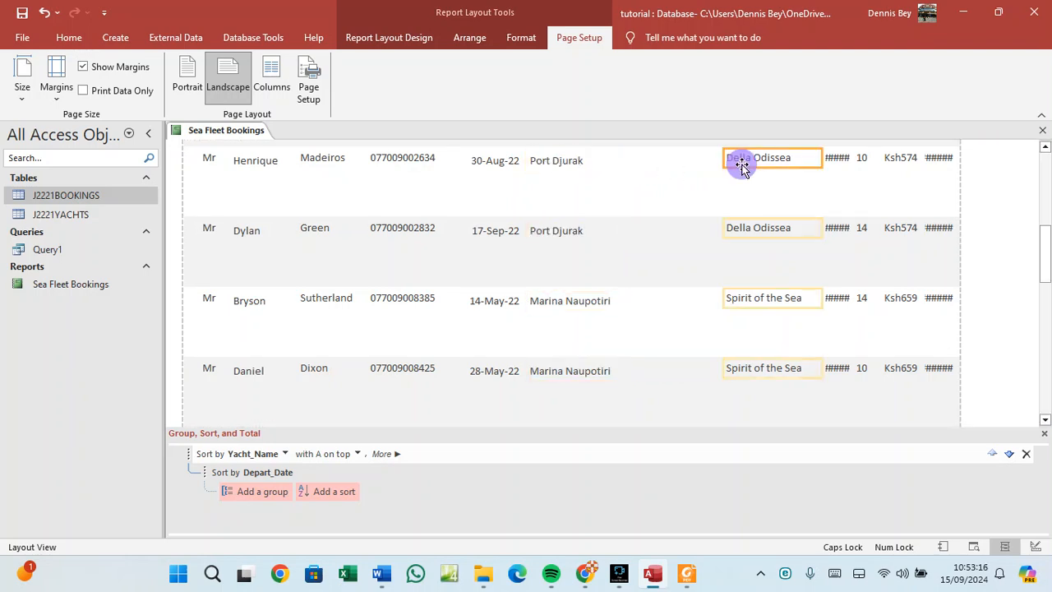
drag(746, 165, 624, 157)
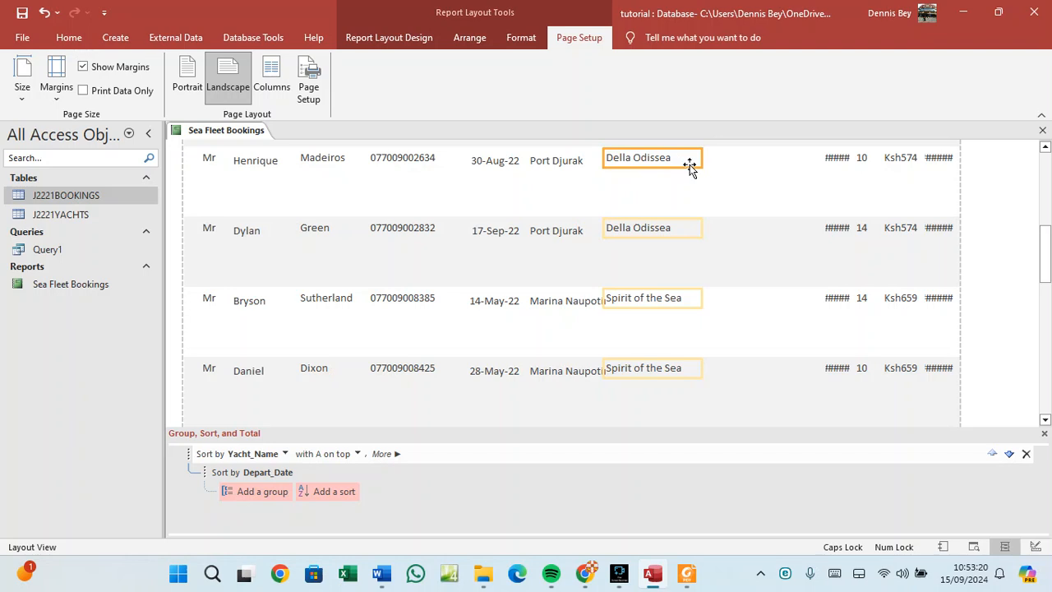
drag(691, 166, 725, 157)
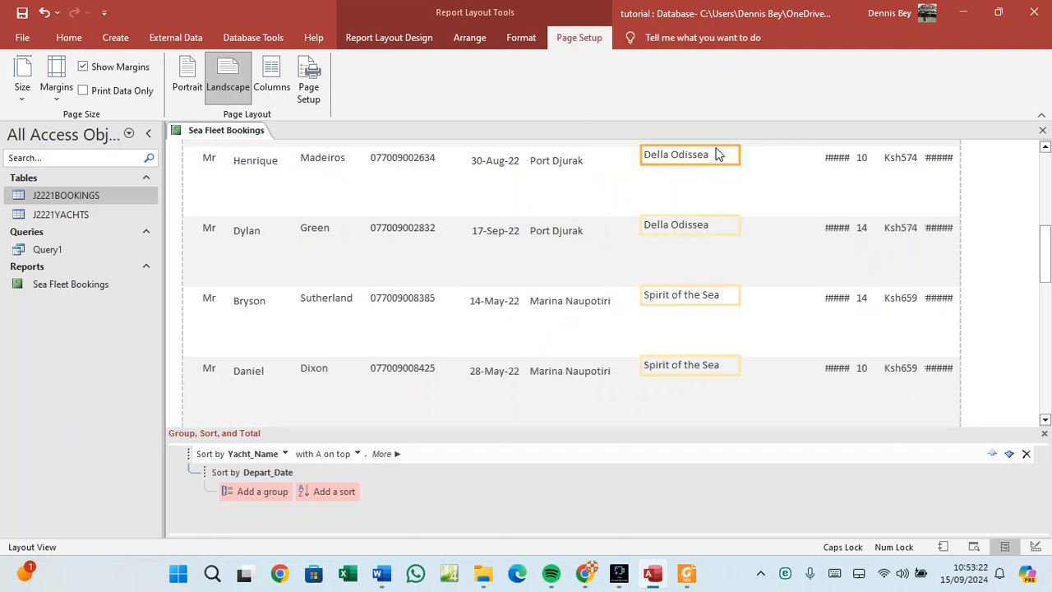
click(837, 161)
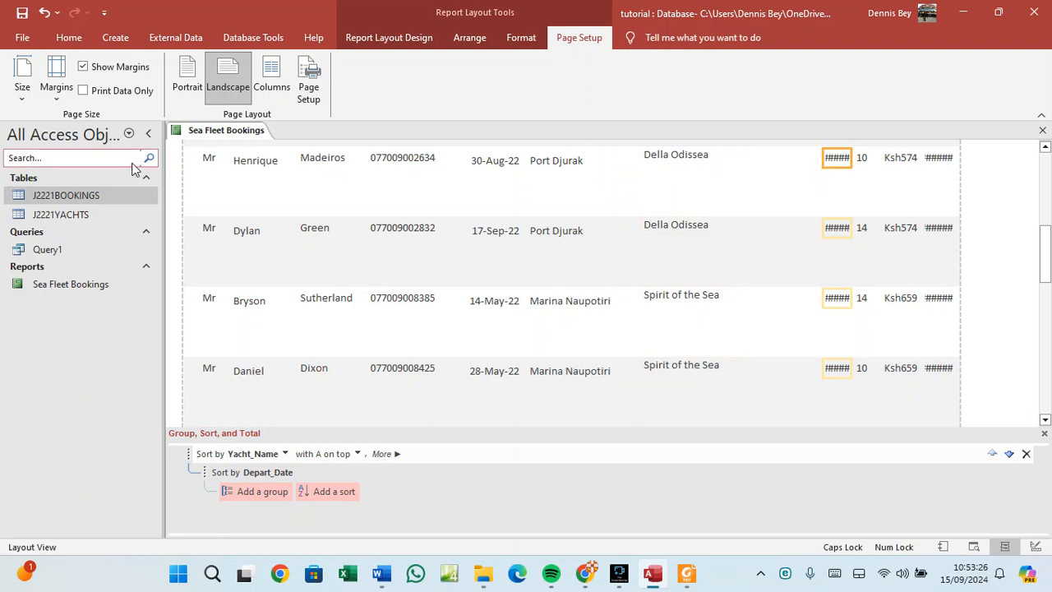
Widen and shift the 14.40 length and Ksh day-rate columns left so their values display fully.
right_click(221, 136)
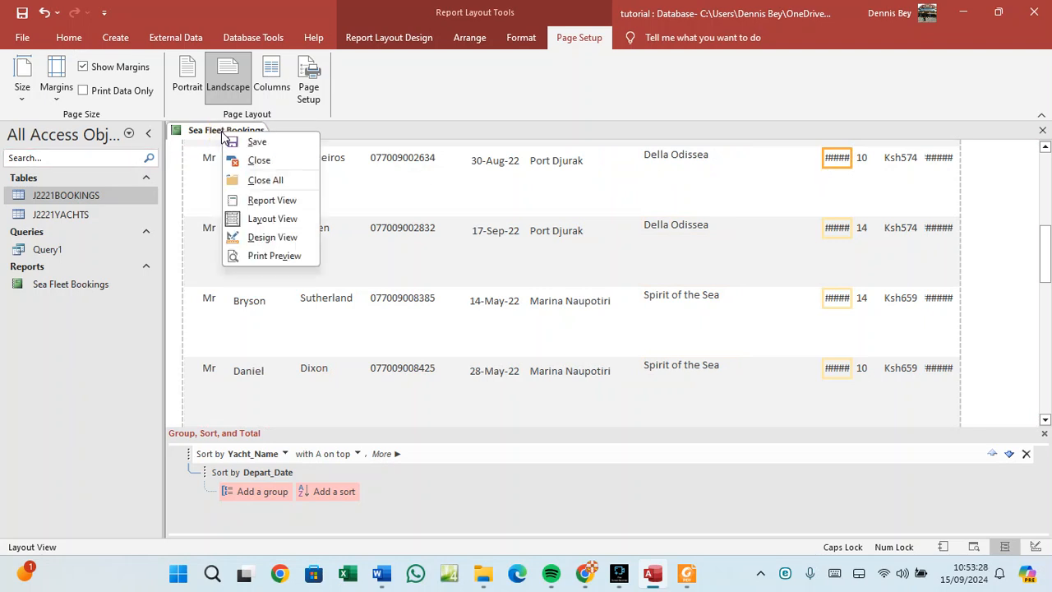
click(222, 136)
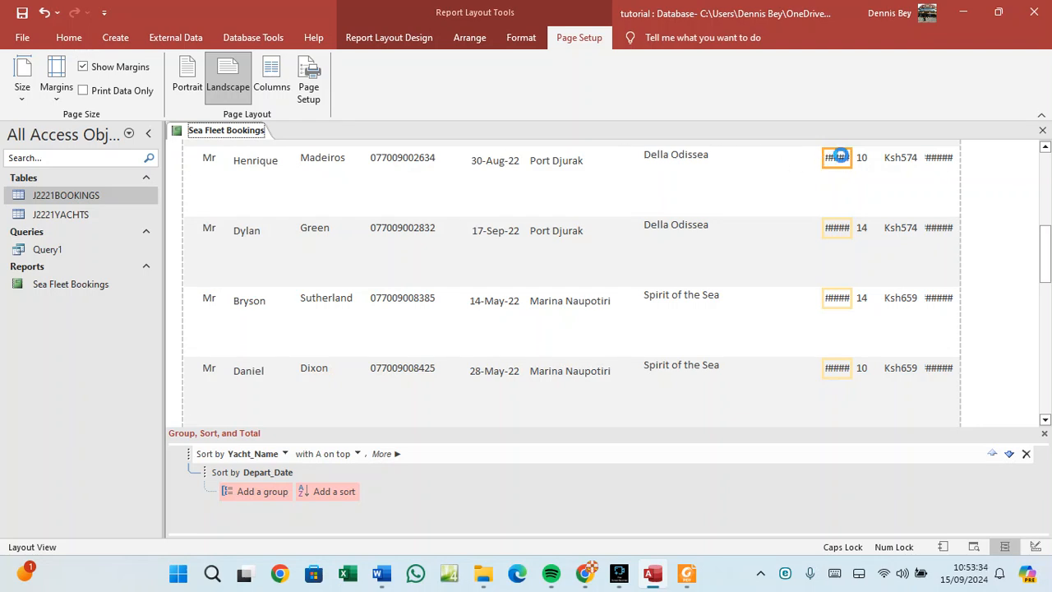
drag(839, 156, 808, 160)
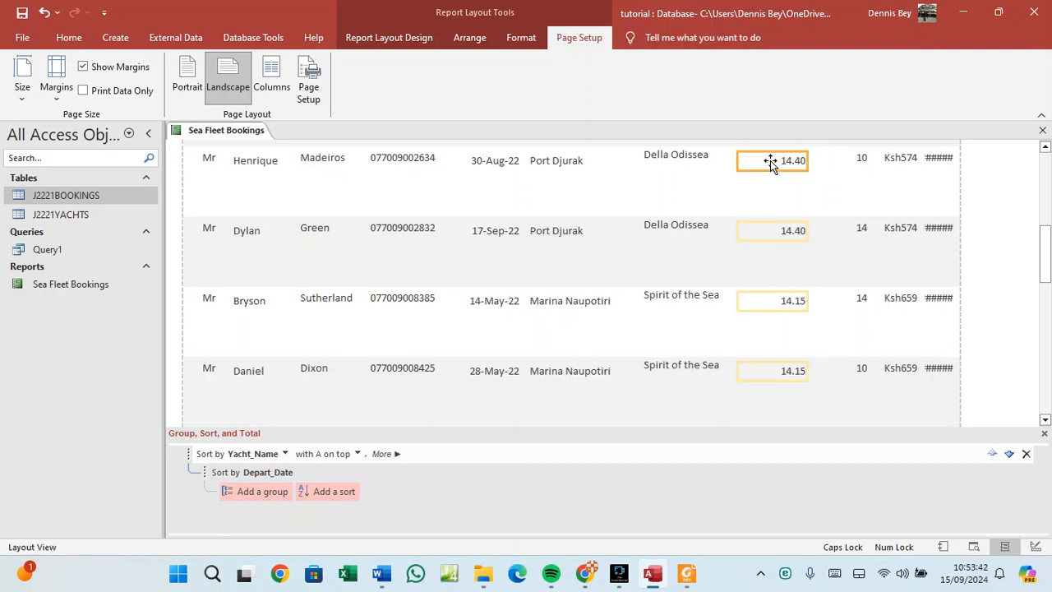
drag(769, 160, 826, 154)
click(893, 157)
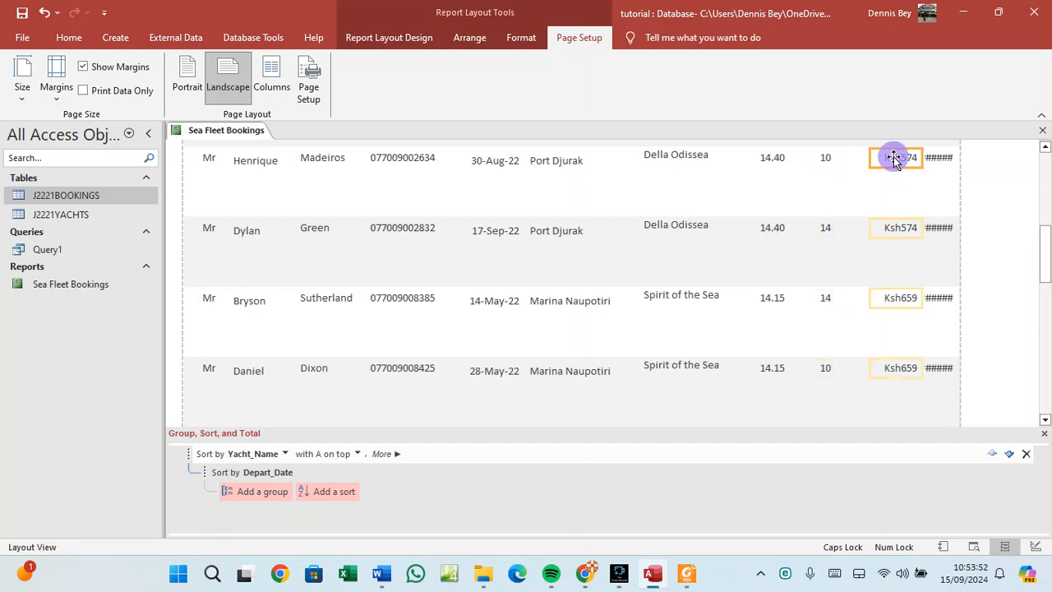
drag(893, 158, 851, 160)
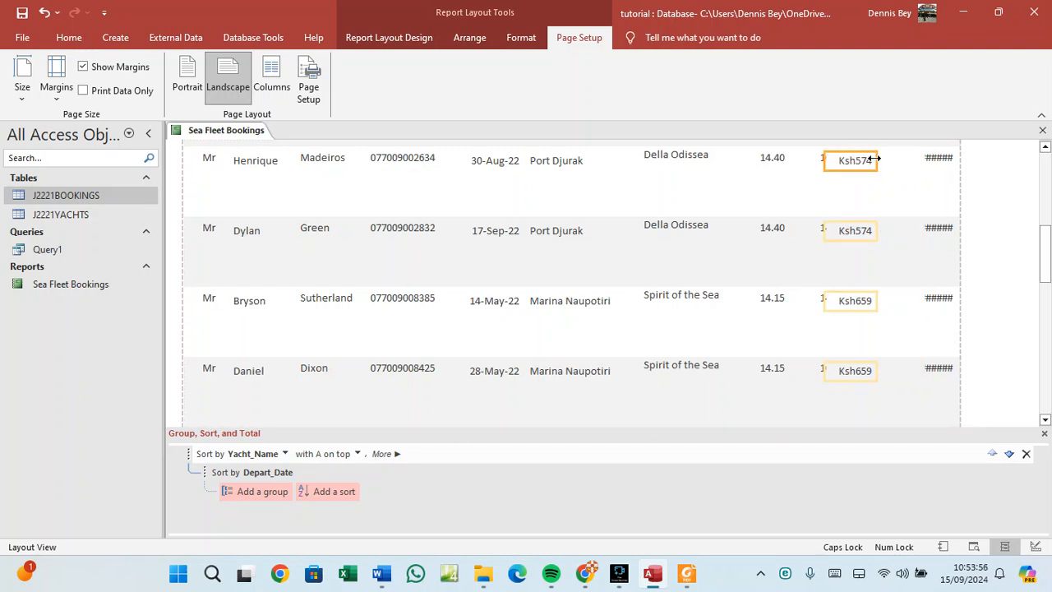
click(873, 158)
drag(874, 157, 904, 158)
click(936, 160)
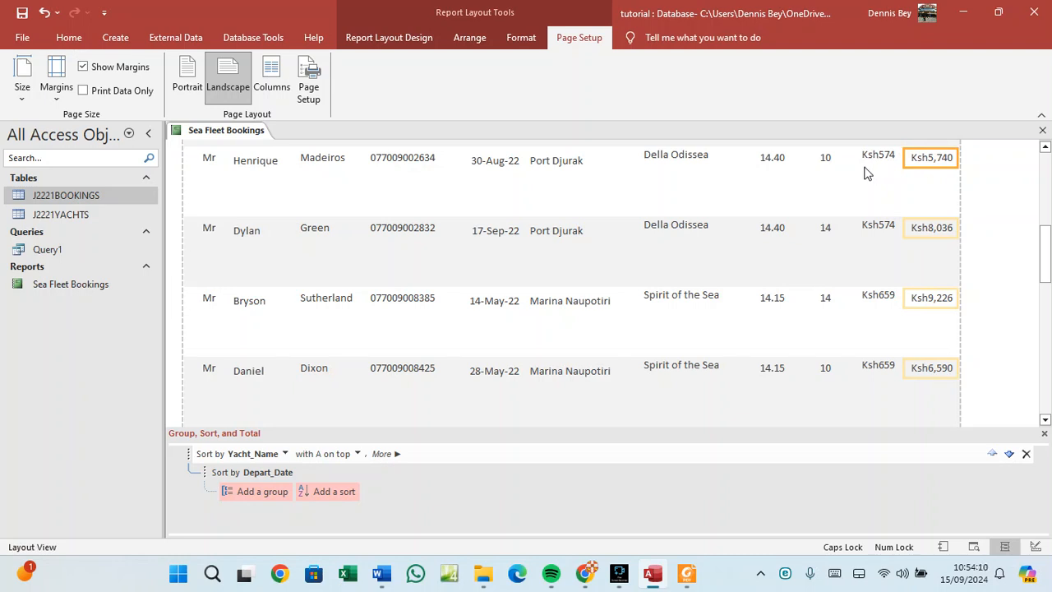
right_click(223, 136)
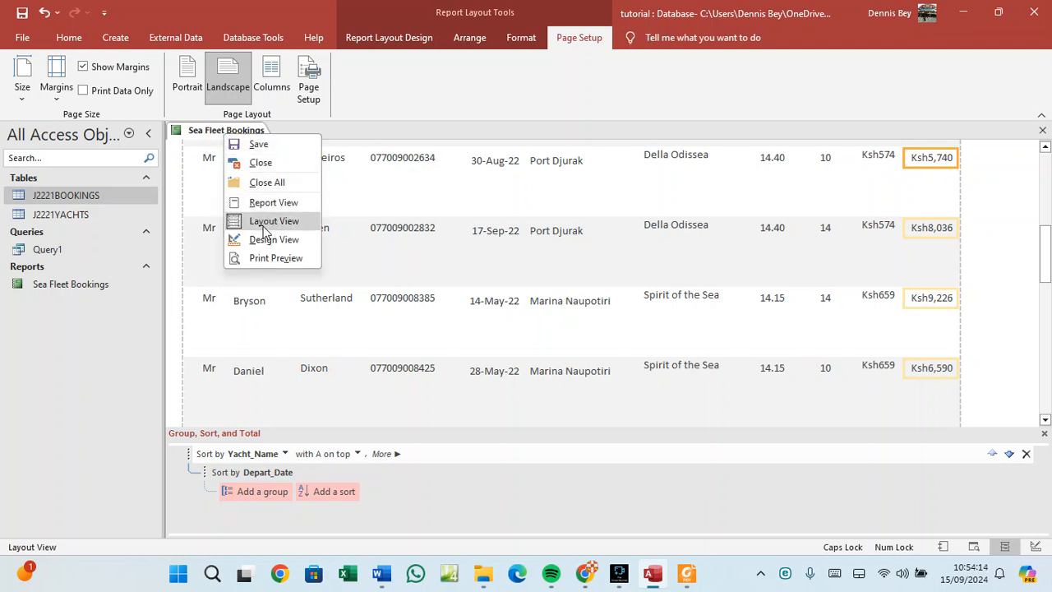
click(272, 258)
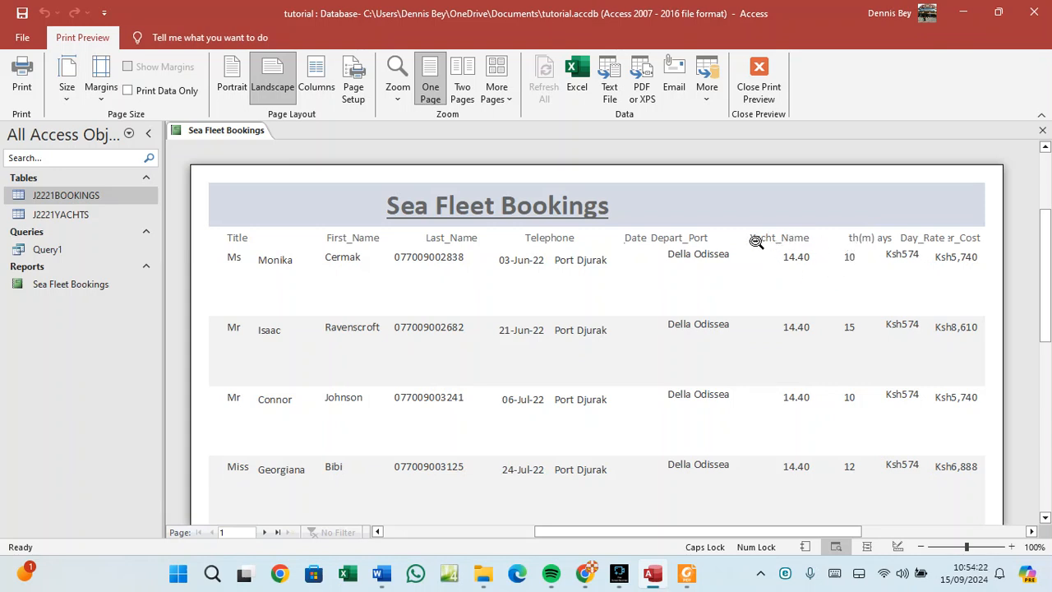
right_click(230, 132)
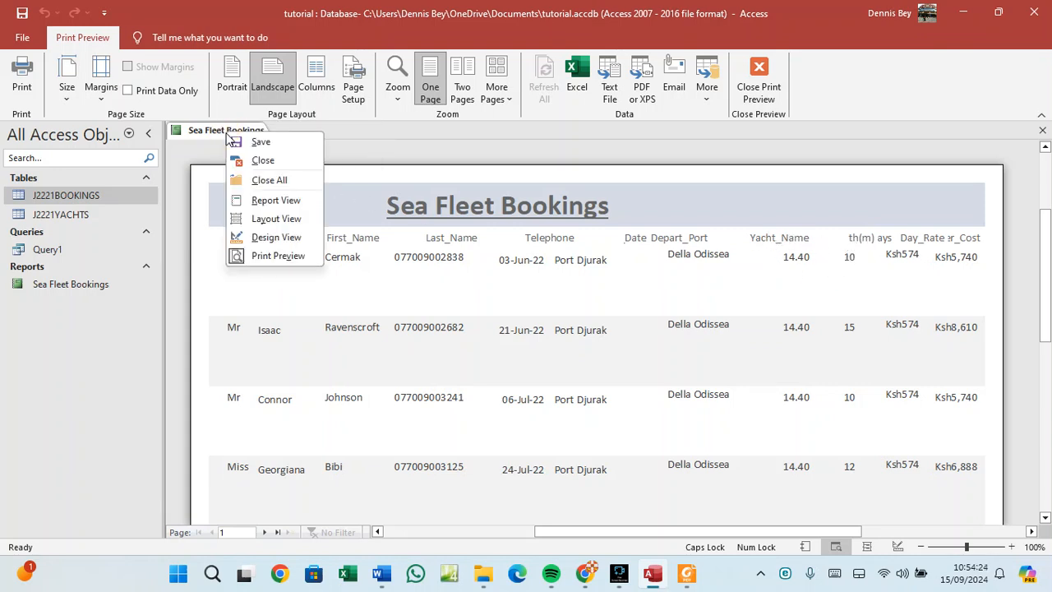
click(271, 215)
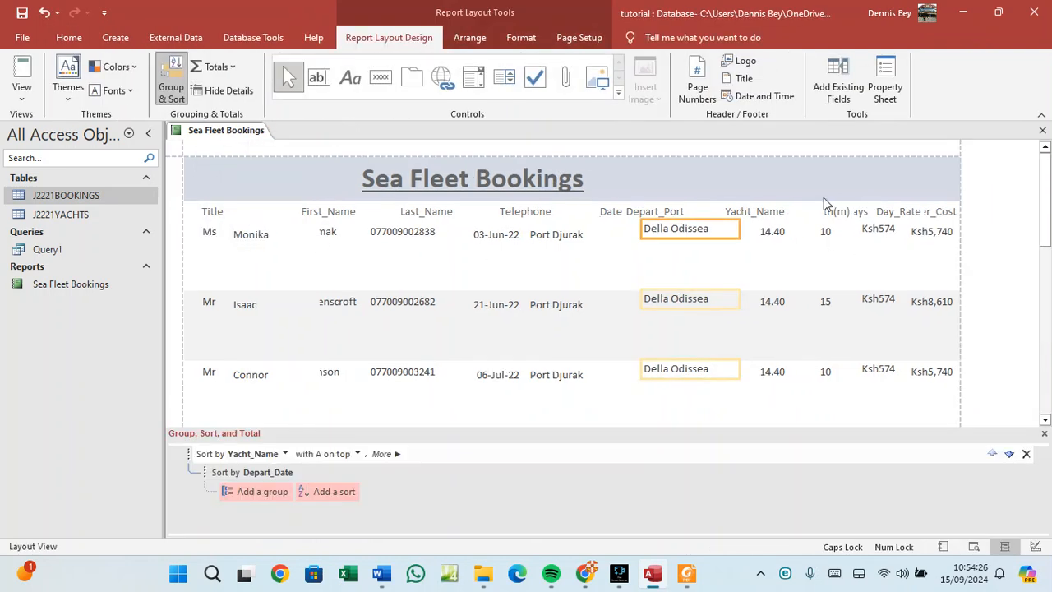
Reposition and widen the length column heading to show more of its text.
click(828, 211)
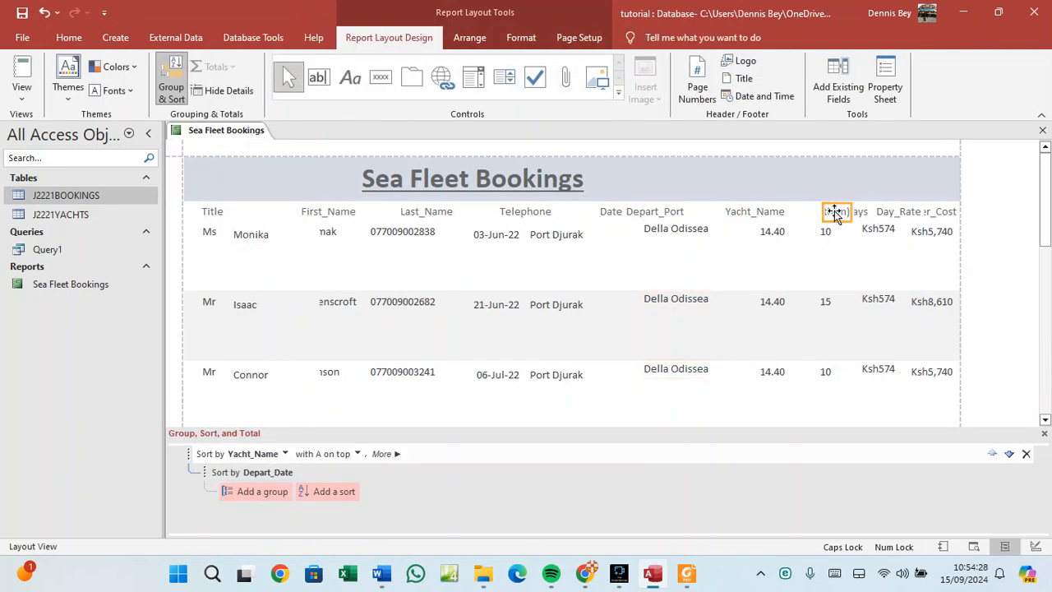
drag(835, 213, 874, 211)
click(867, 212)
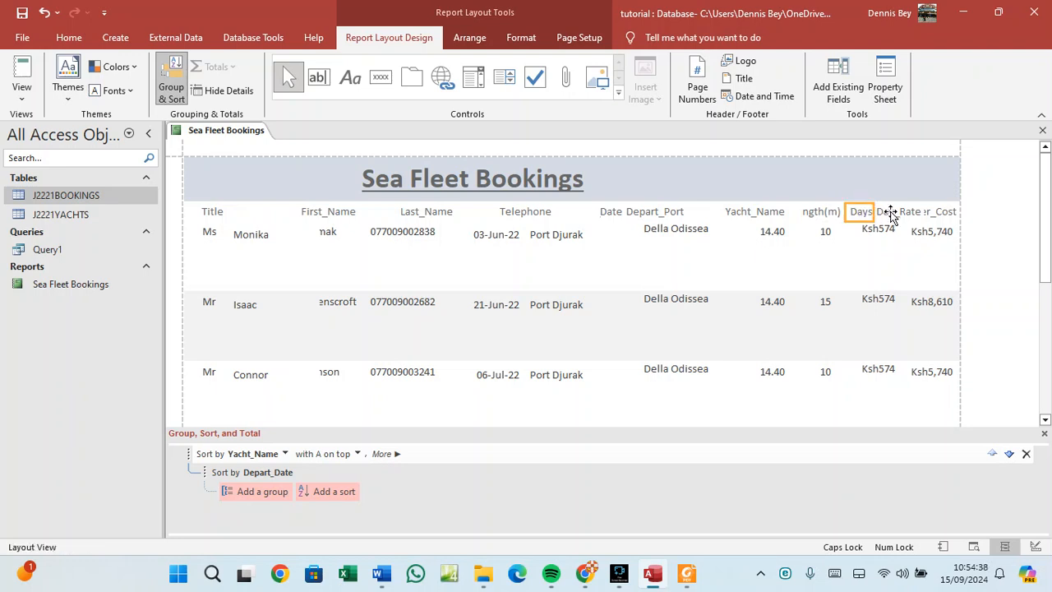
click(890, 213)
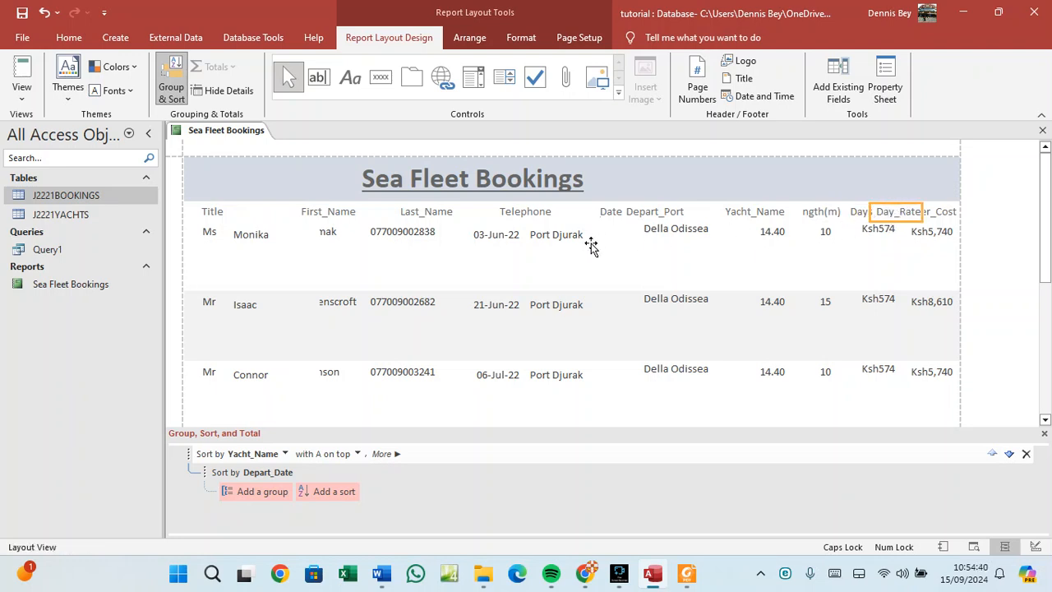
Move the Telephone heading left so it sits beside Last_Name.
click(511, 205)
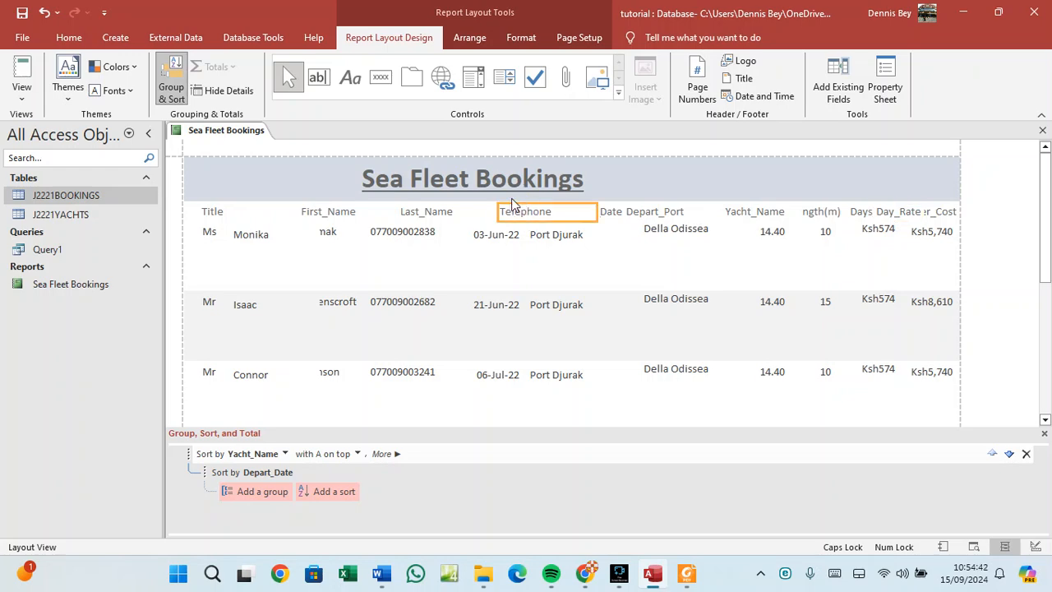
drag(498, 209, 473, 205)
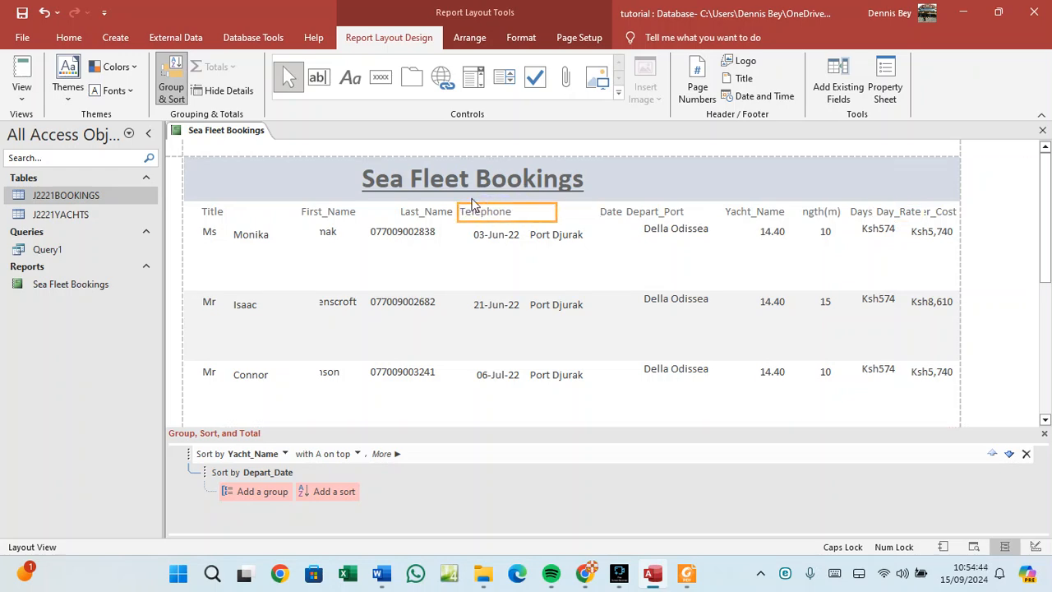
click(646, 213)
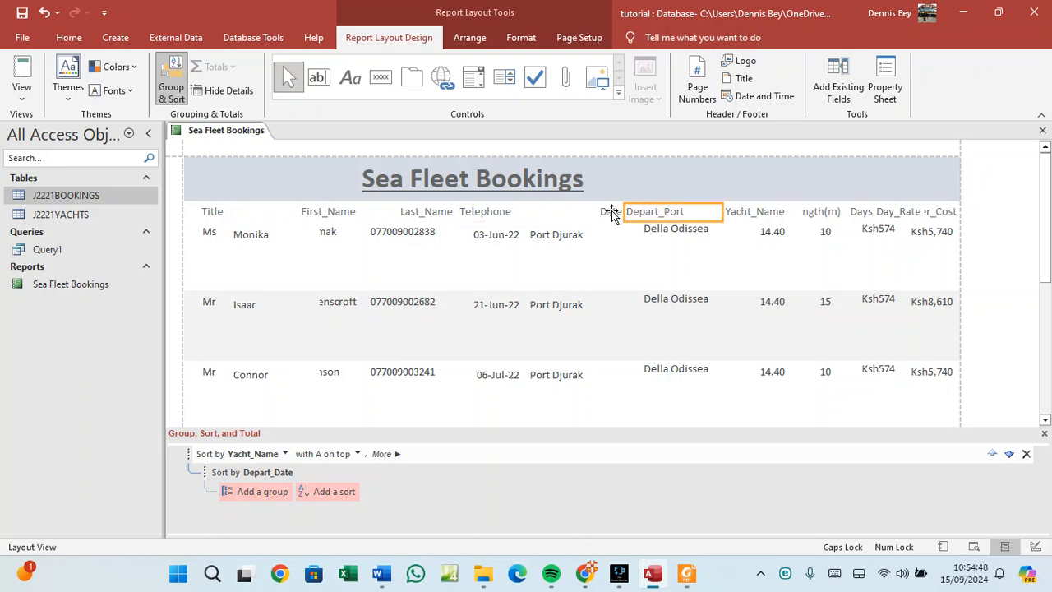
click(611, 212)
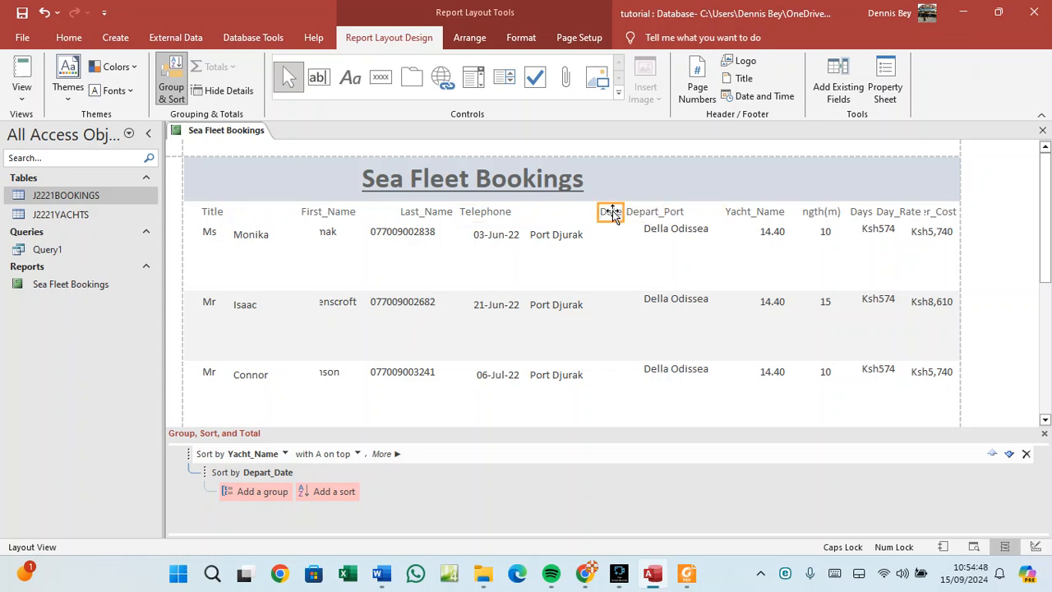
click(656, 216)
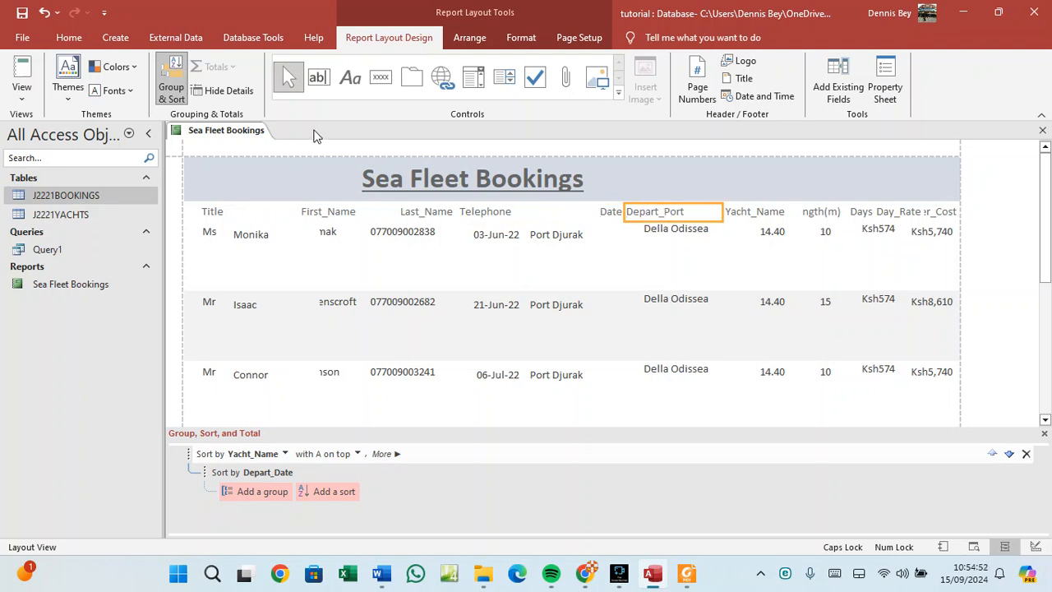
right_click(195, 133)
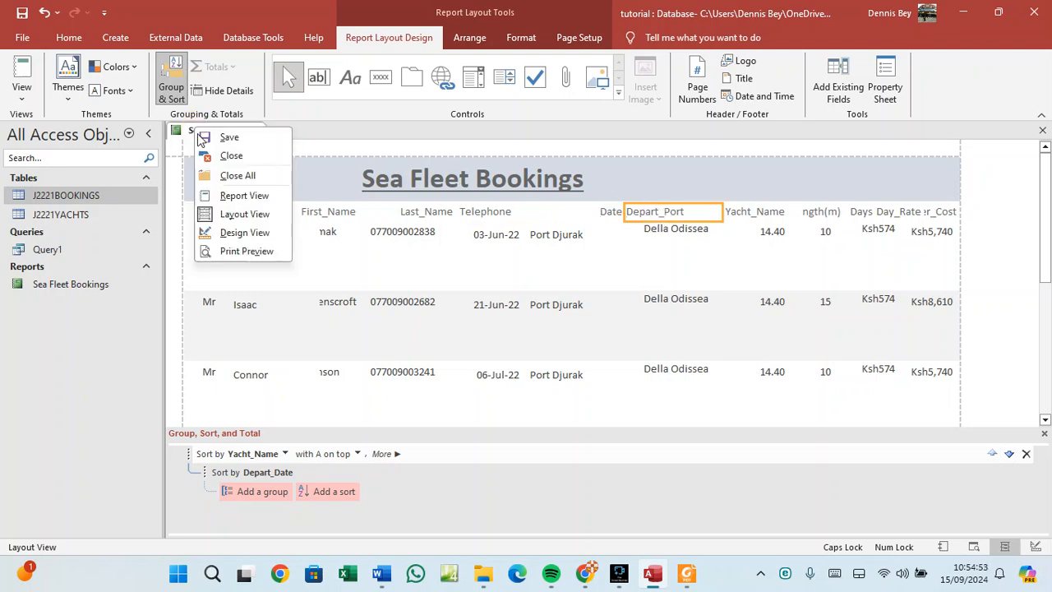
click(240, 197)
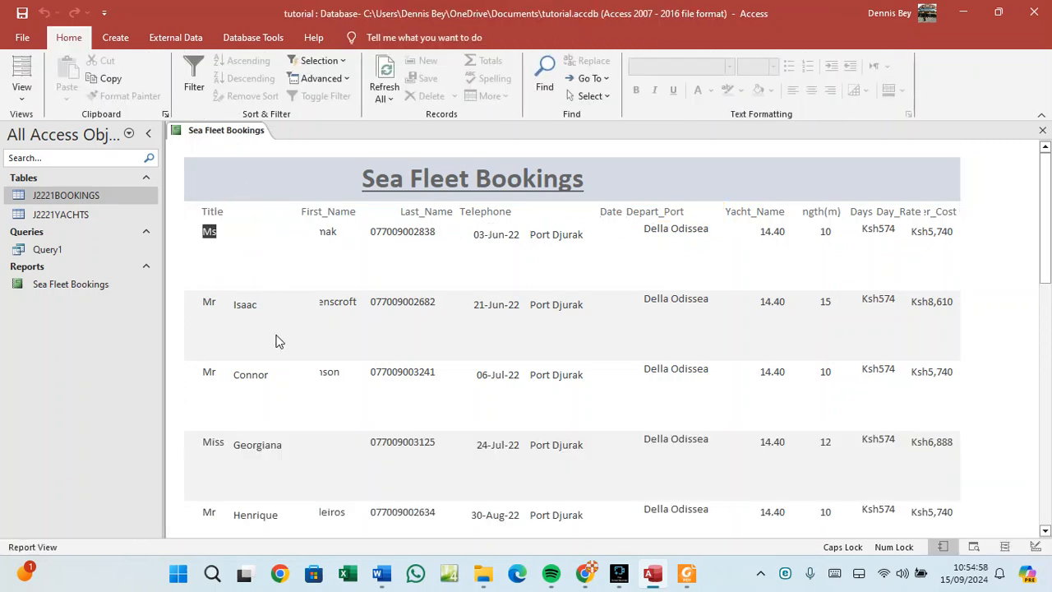
scroll(320, 368, down, 5)
scroll(322, 372, down, 5)
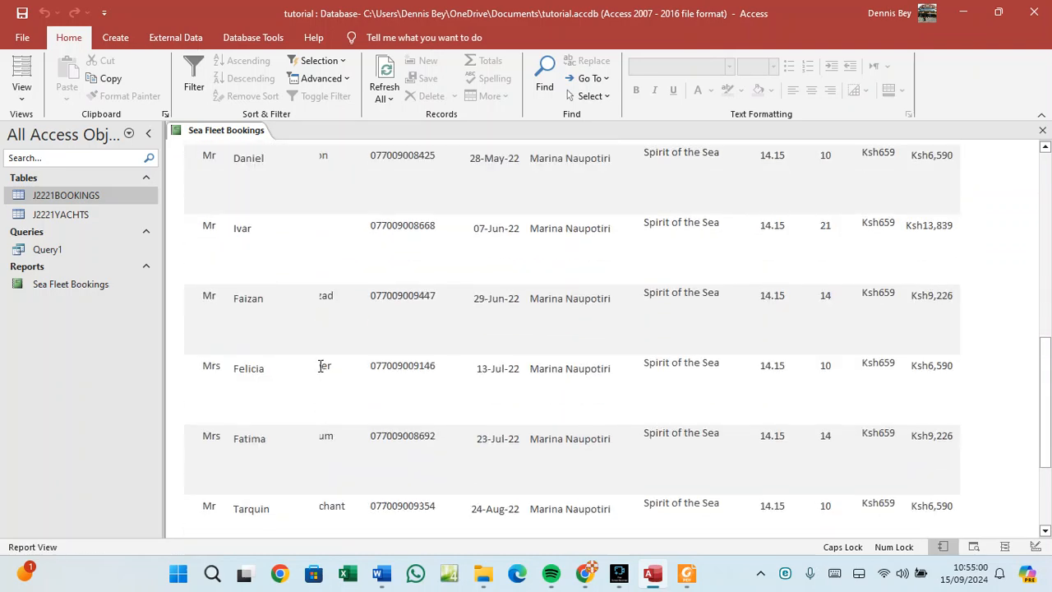
scroll(320, 372, up, 4)
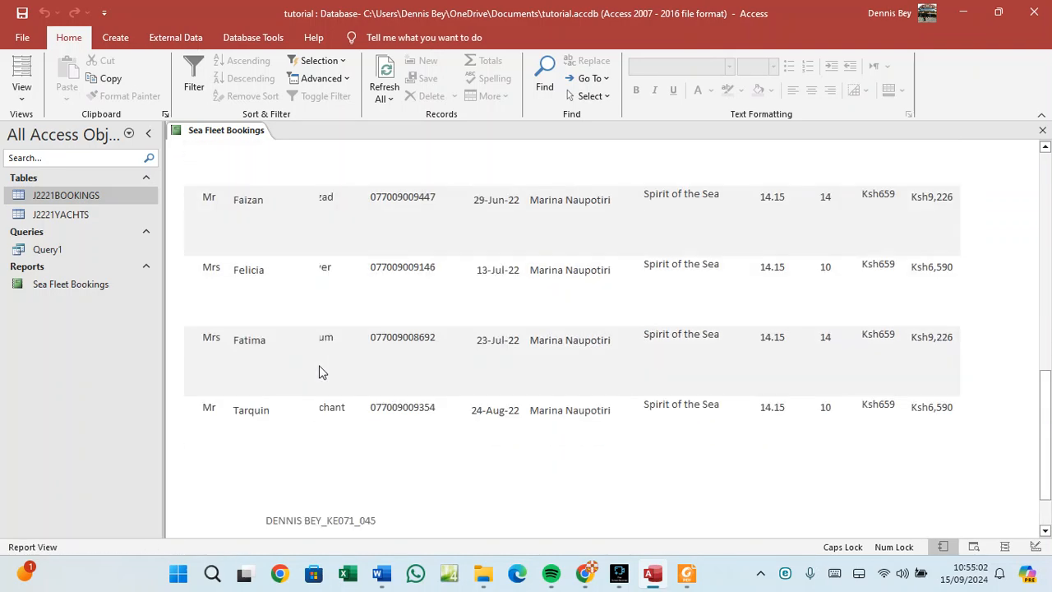
scroll(327, 215, up, 2)
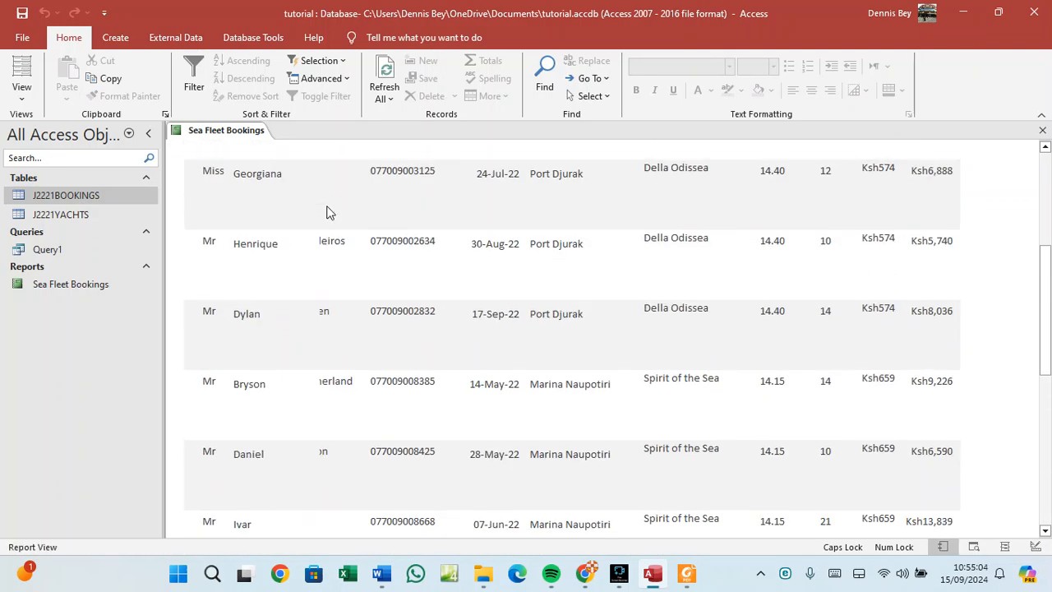
scroll(329, 211, up, 2)
scroll(330, 186, up, 2)
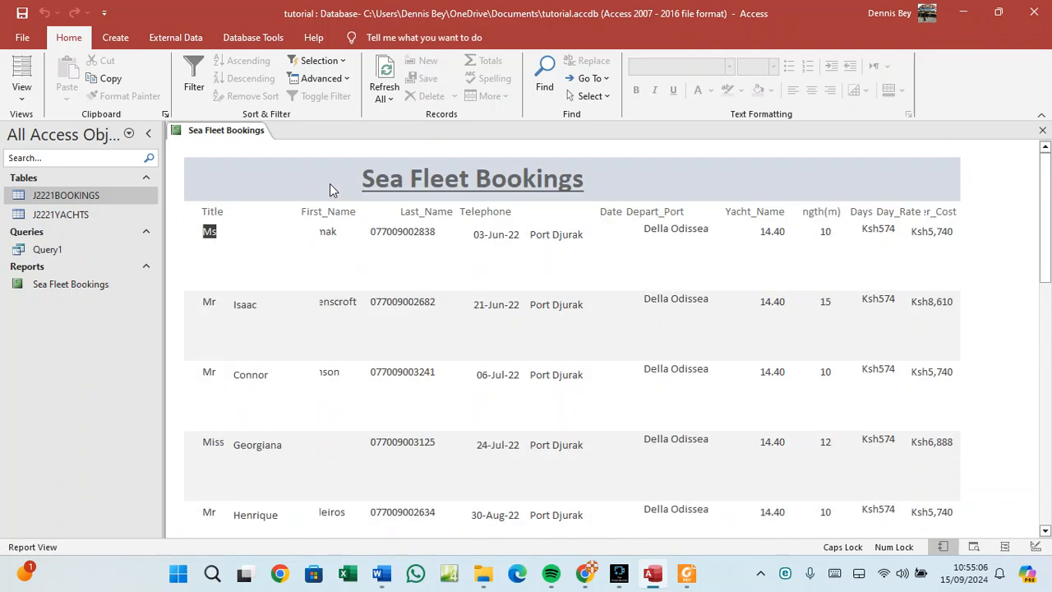
right_click(229, 130)
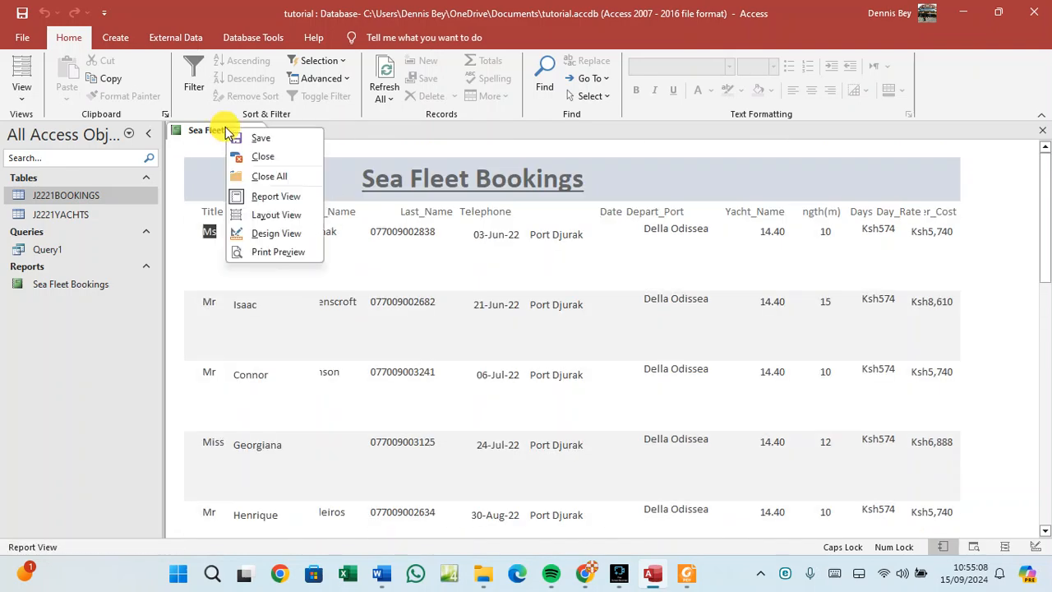
click(263, 213)
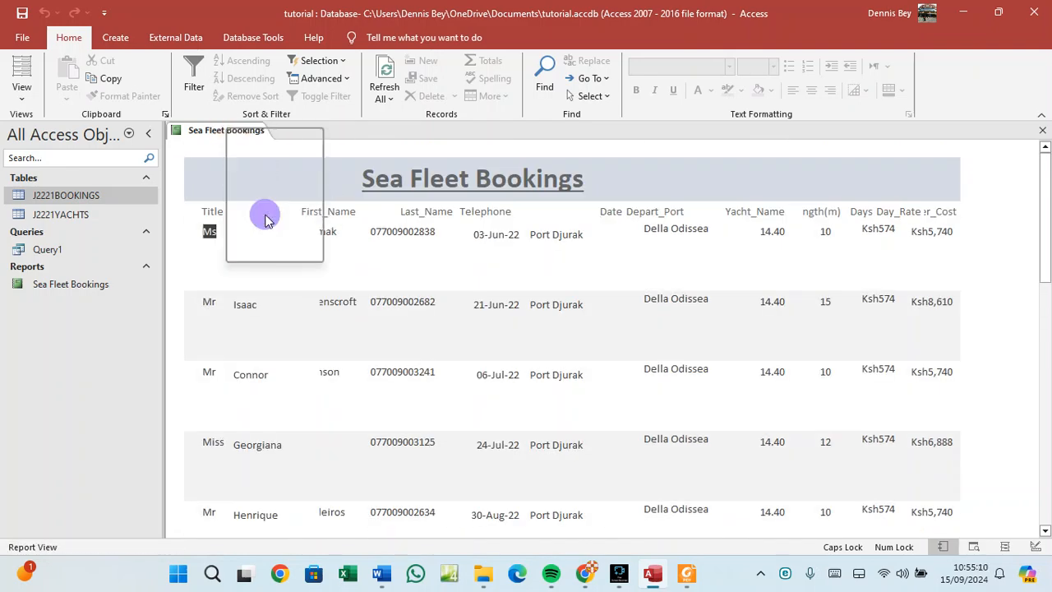
Widen the First_Name heading to the left and check the detail rows.
click(321, 217)
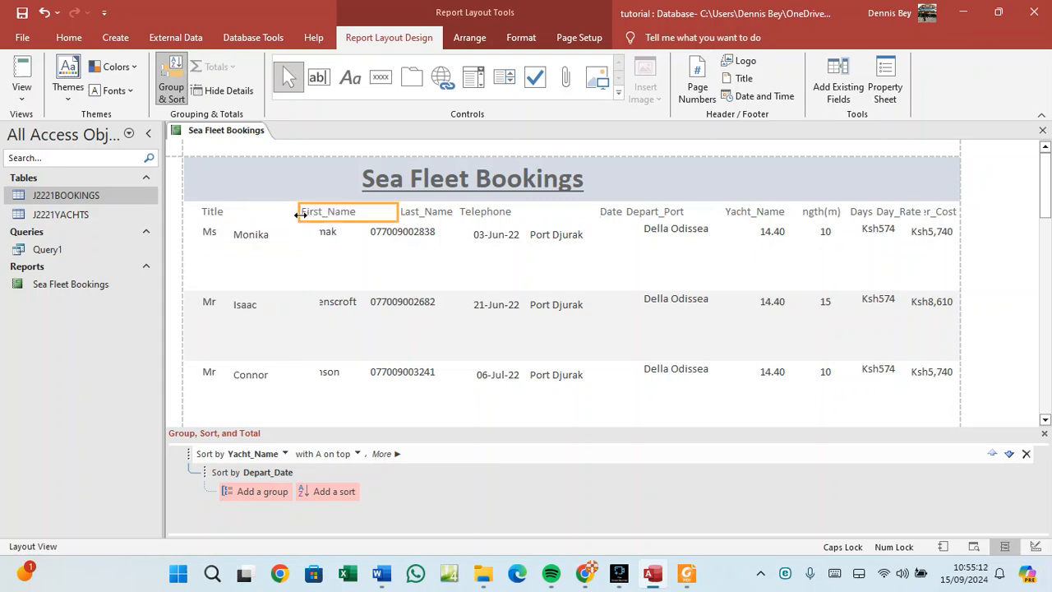
drag(298, 211, 282, 212)
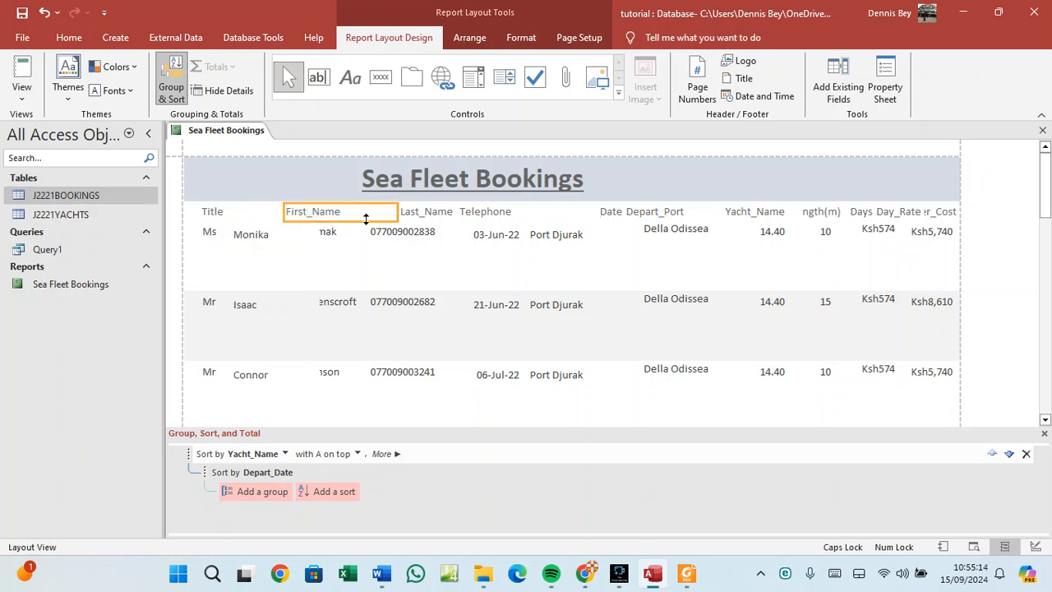
click(352, 253)
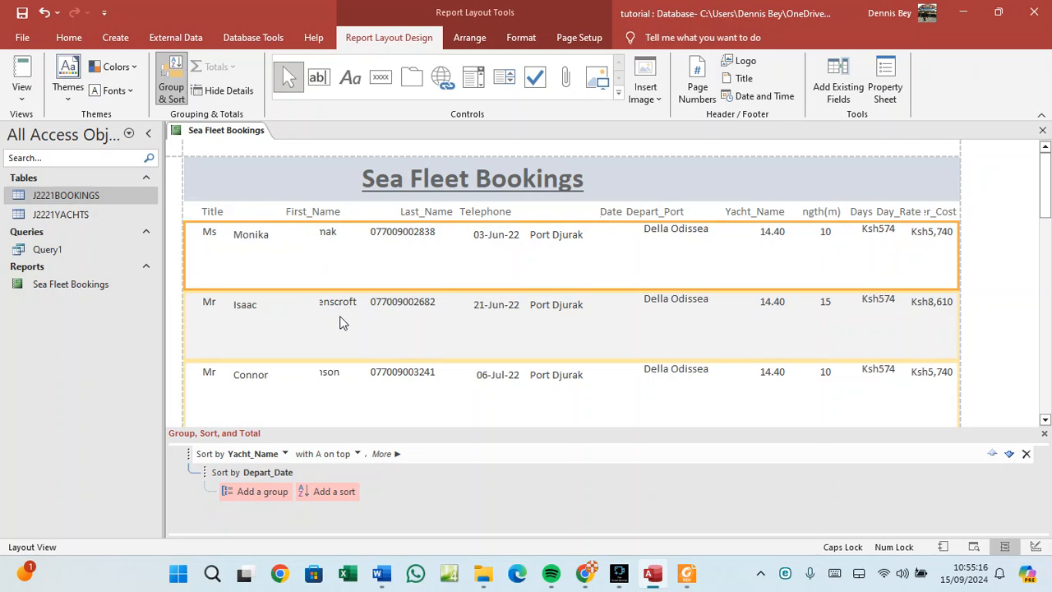
click(333, 304)
scroll(333, 304, down, 3)
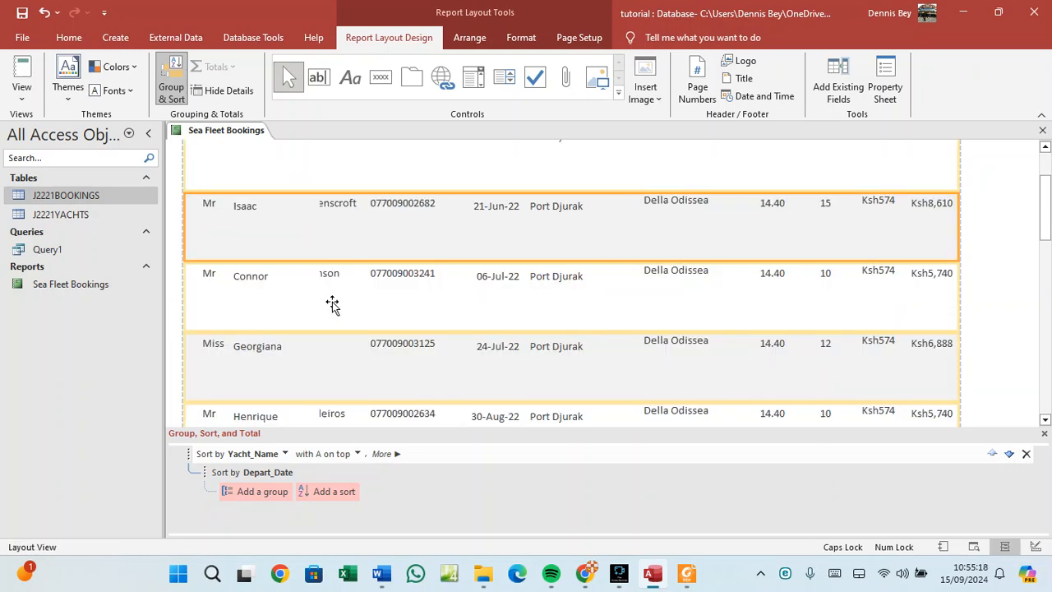
scroll(333, 304, up, 3)
drag(332, 265, 234, 136)
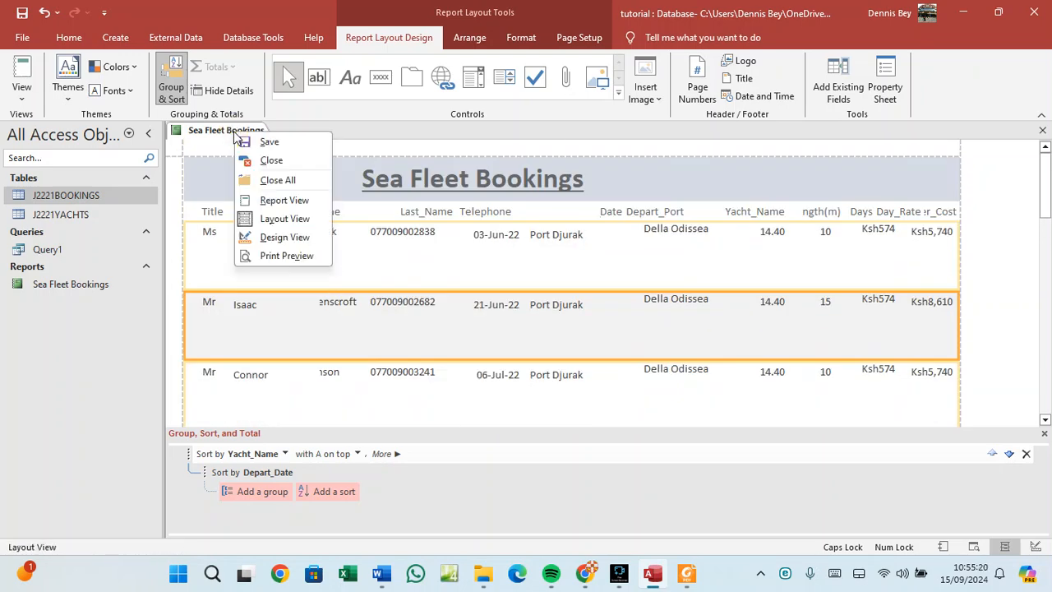
Switch to Design View, check the PDF requirements, and select the Days field in Detail.
click(276, 239)
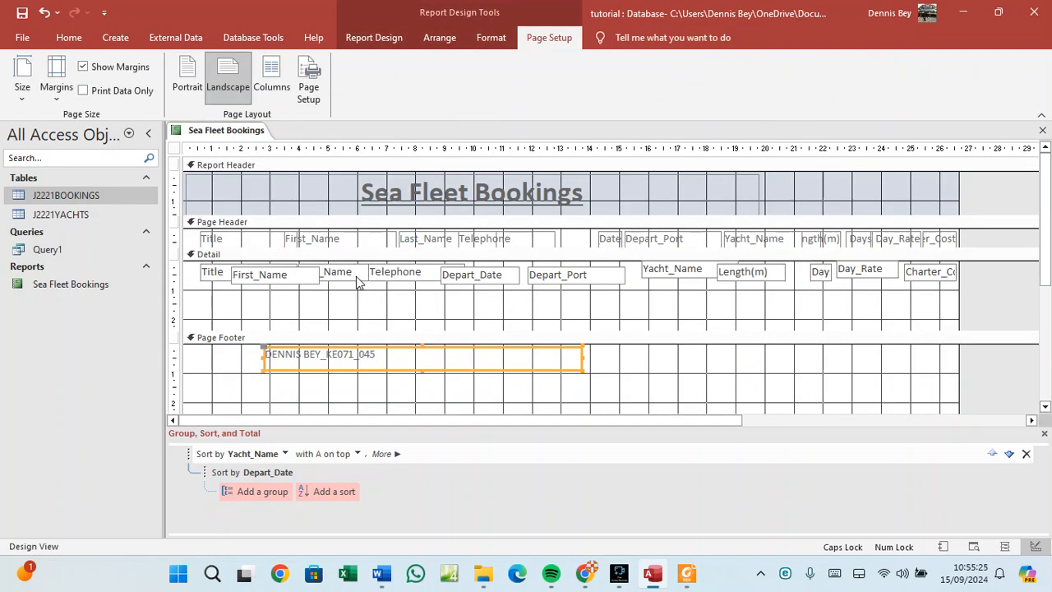
click(288, 273)
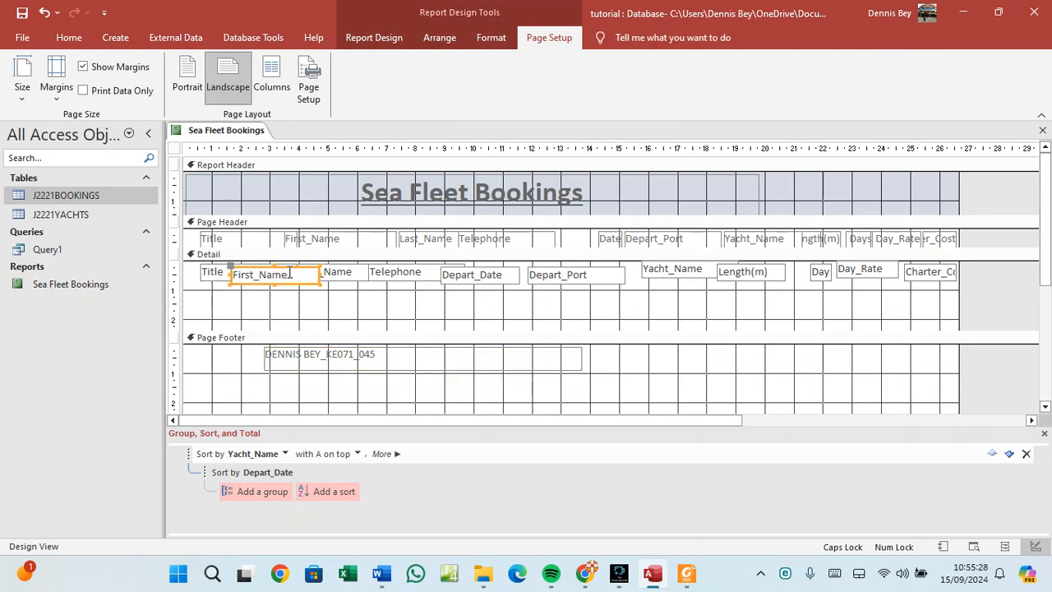
click(347, 274)
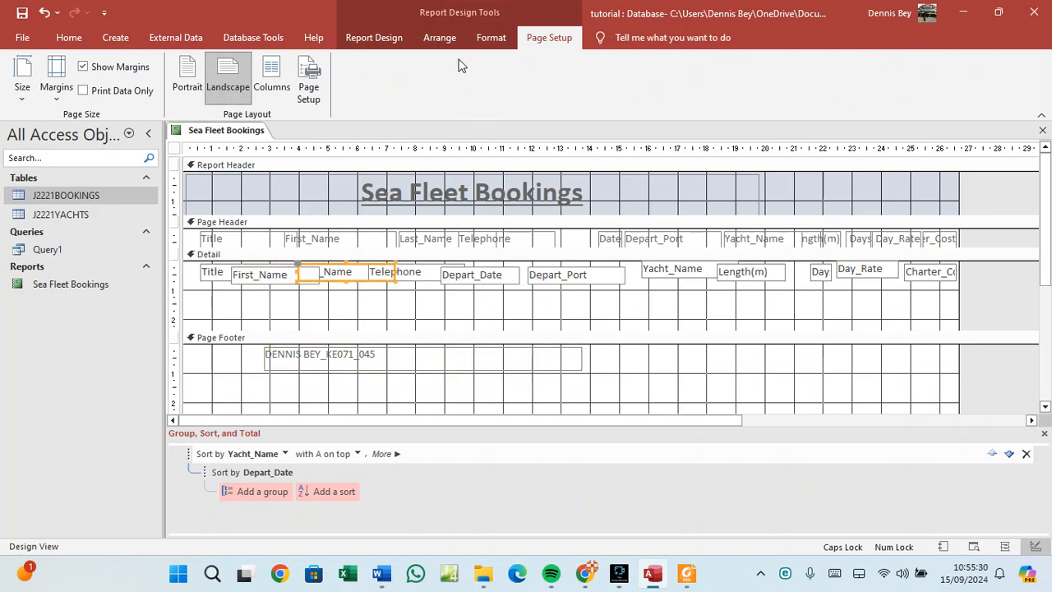
click(376, 38)
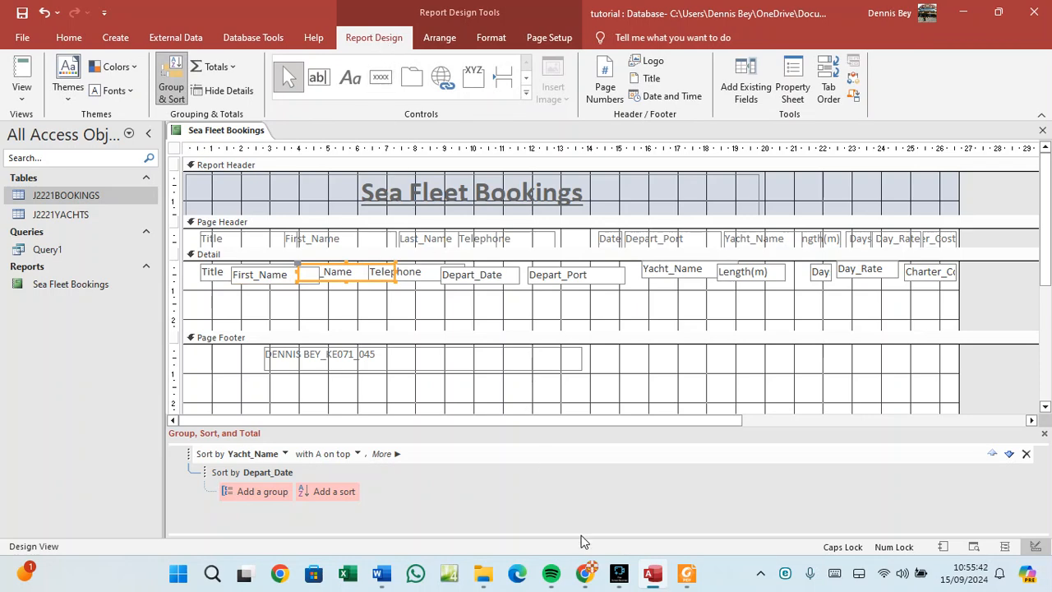
click(687, 573)
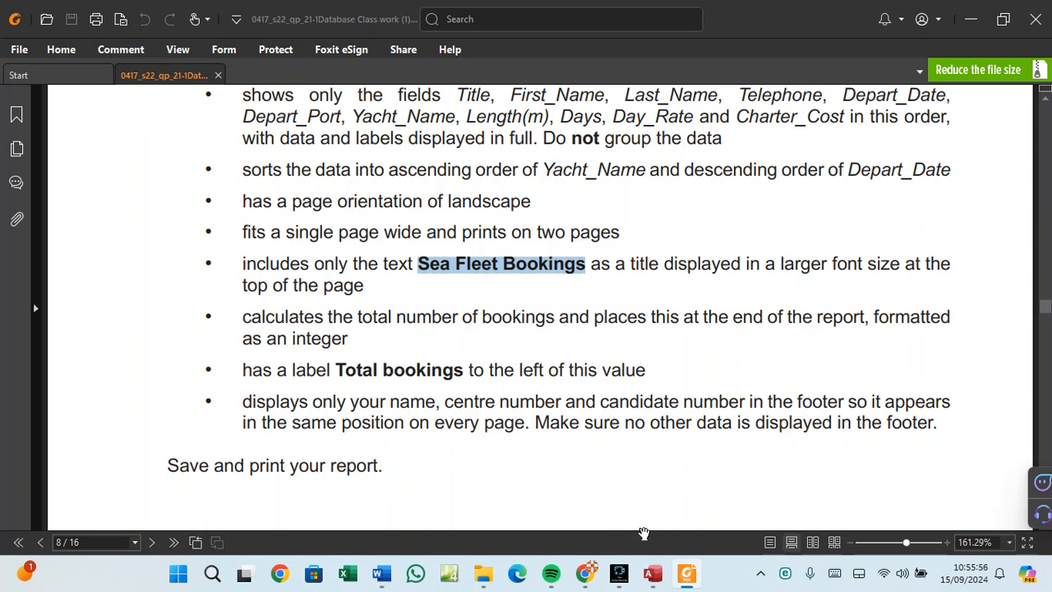
click(658, 577)
click(818, 276)
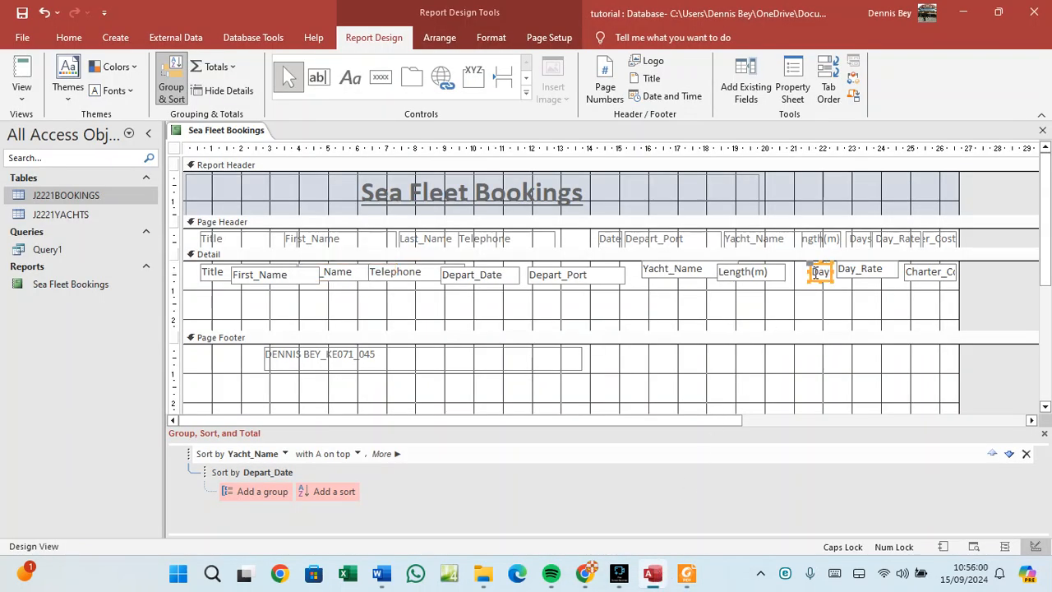
Add a Count Records total from the Totals list and scroll to check the report footer.
click(233, 69)
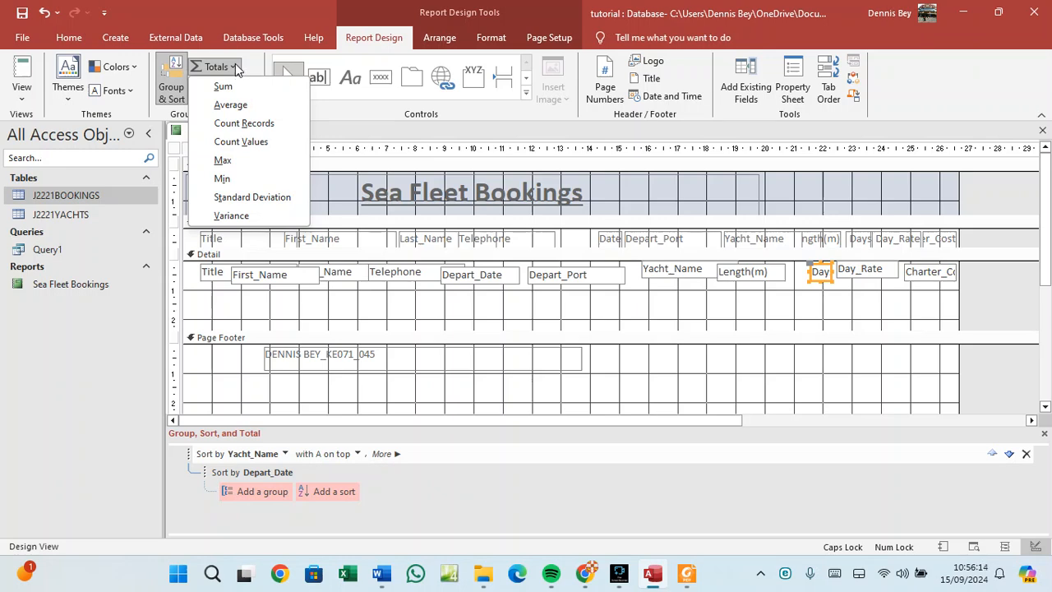
click(246, 125)
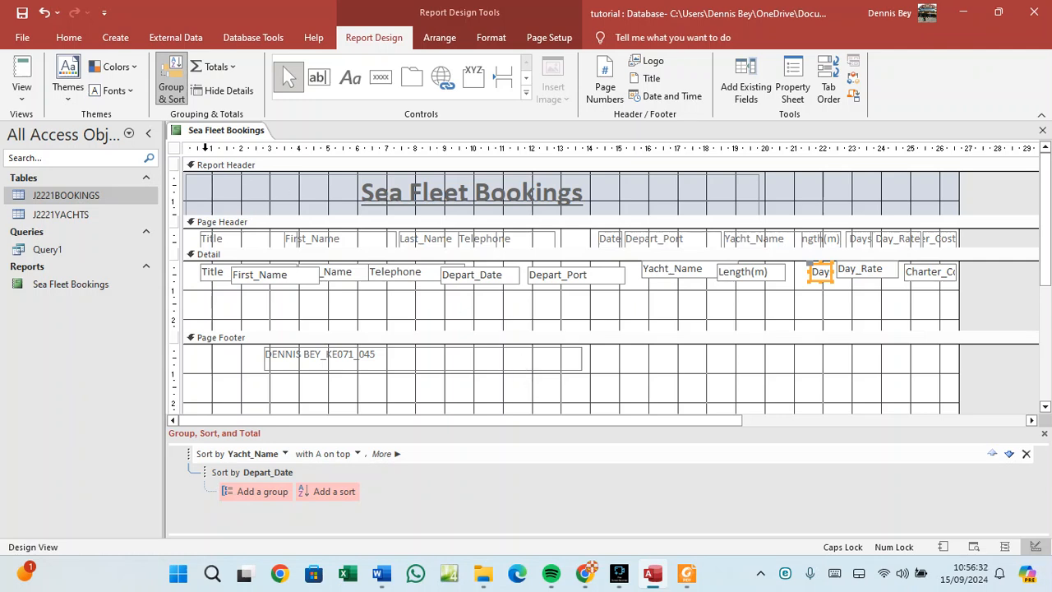
click(215, 72)
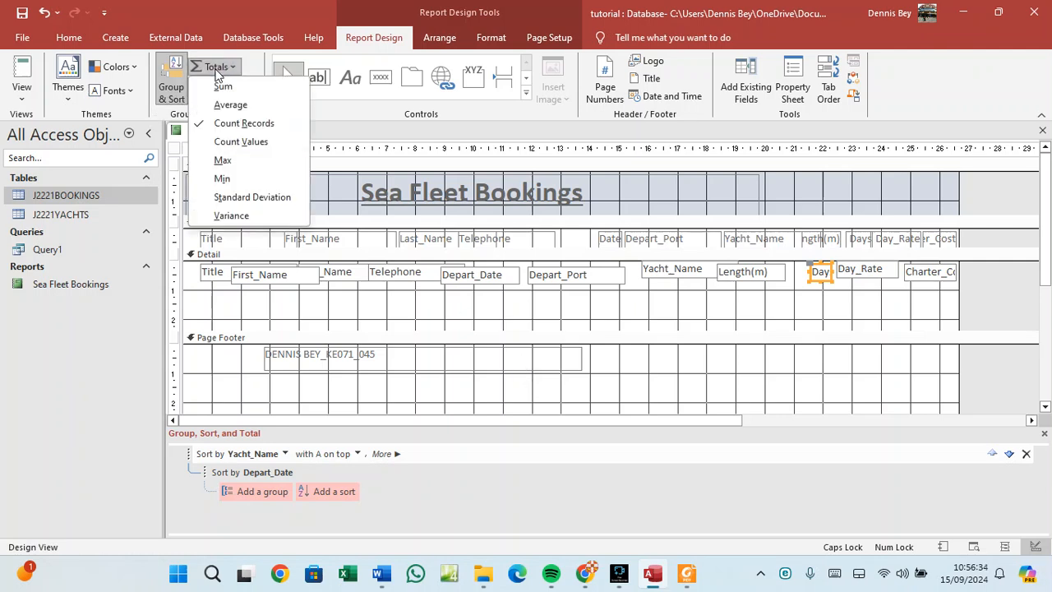
click(244, 118)
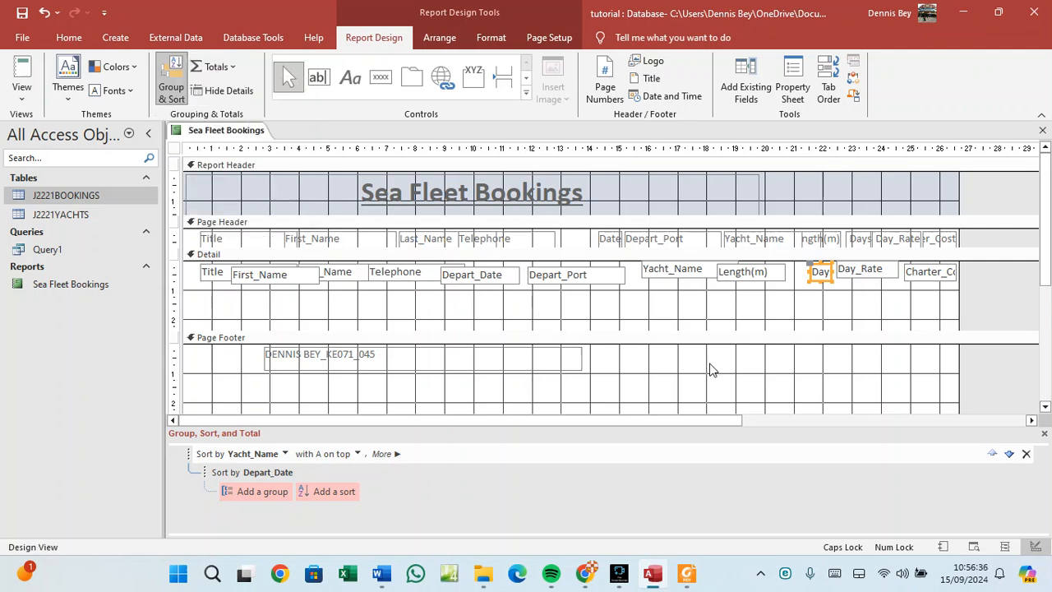
click(873, 310)
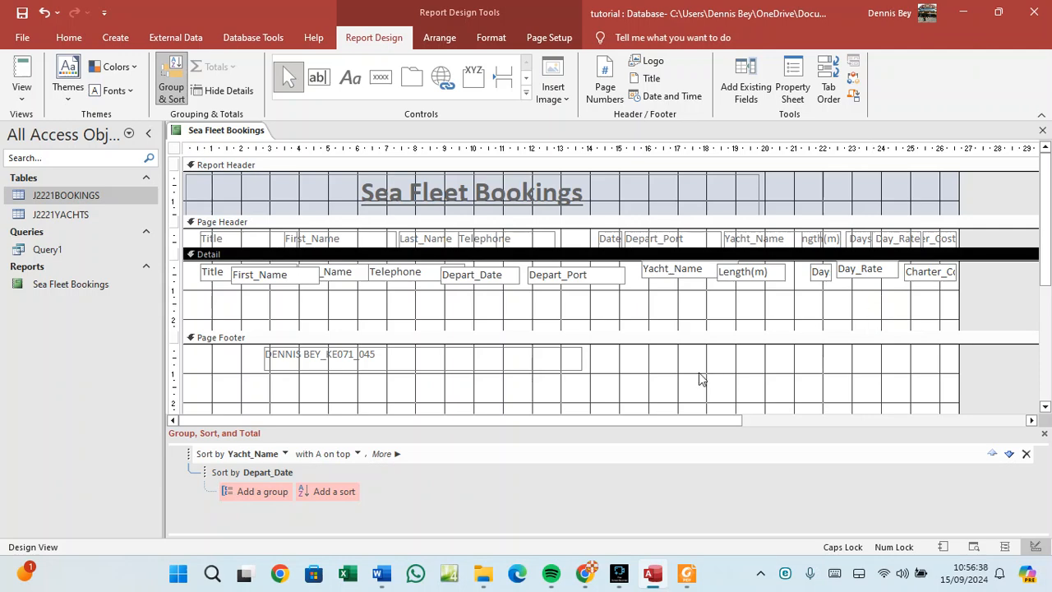
scroll(698, 373, down, 4)
scroll(698, 376, up, 2)
scroll(698, 376, up, 1)
Add a =Count(*) record count with the Telephone field selected, then view the question paper.
click(397, 273)
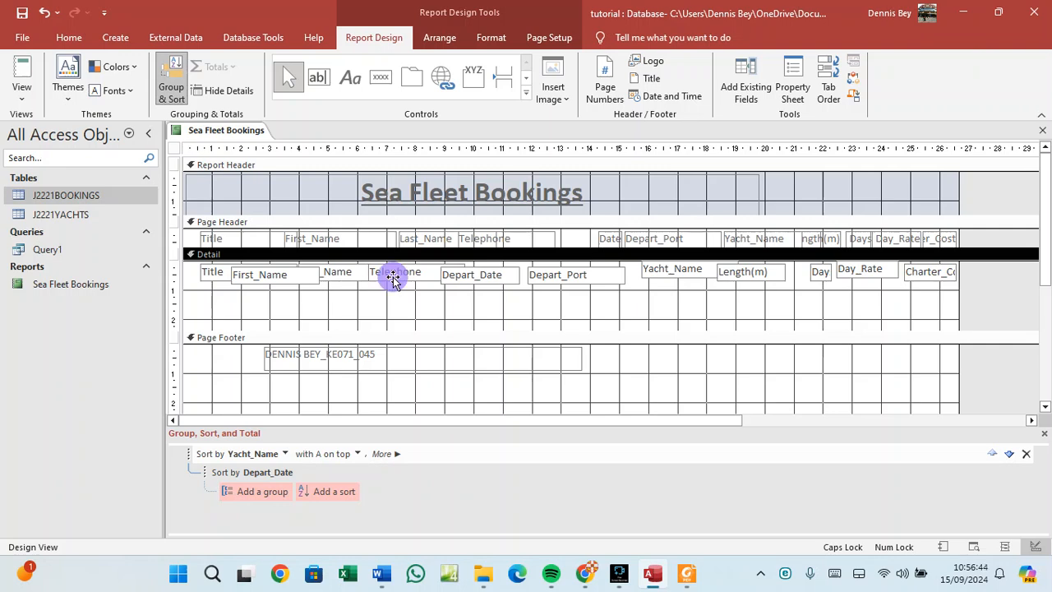
click(188, 38)
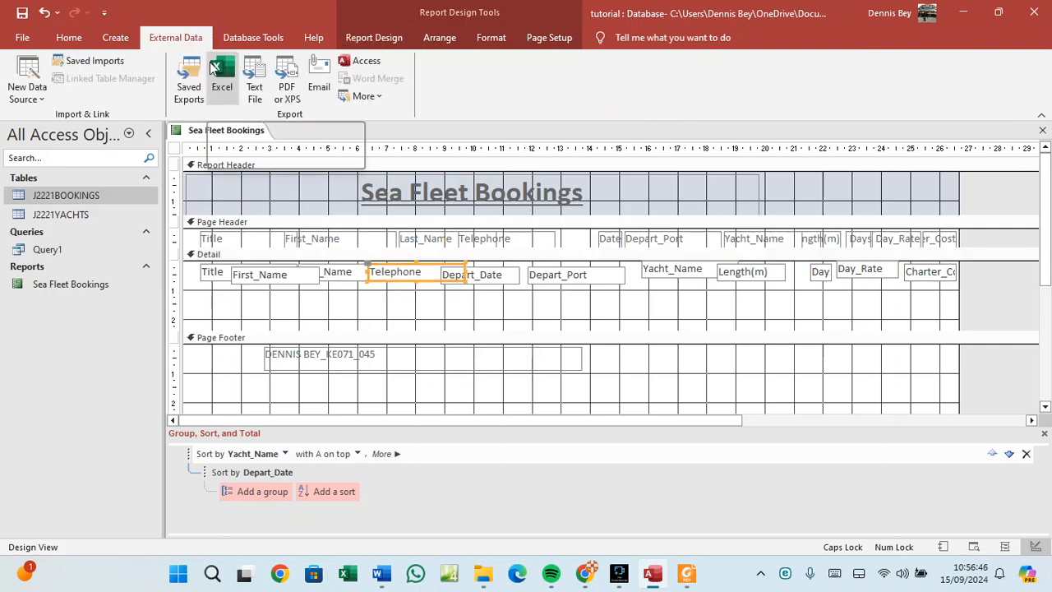
click(237, 40)
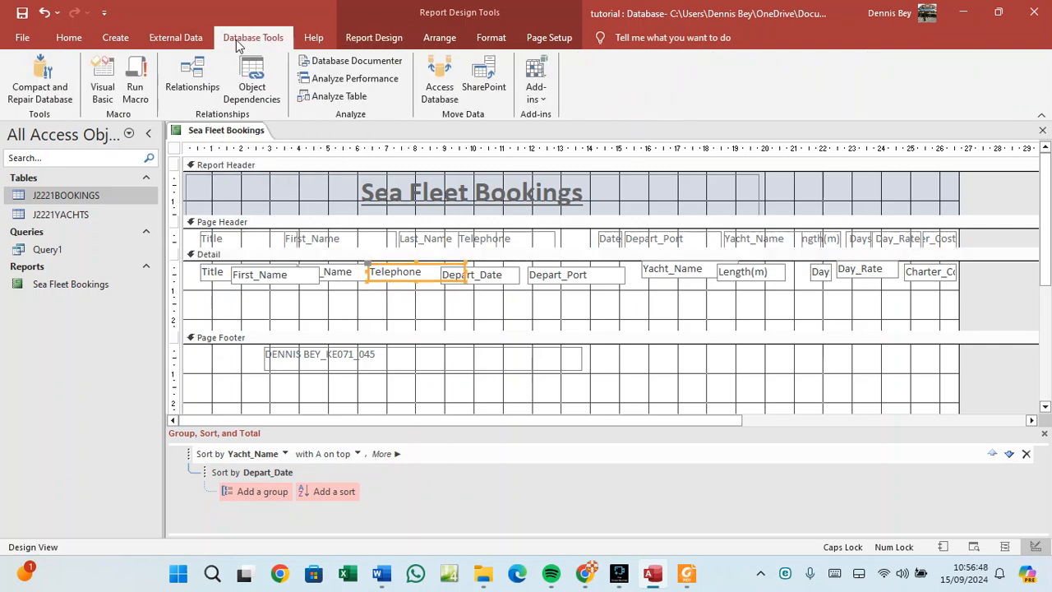
click(374, 37)
click(226, 69)
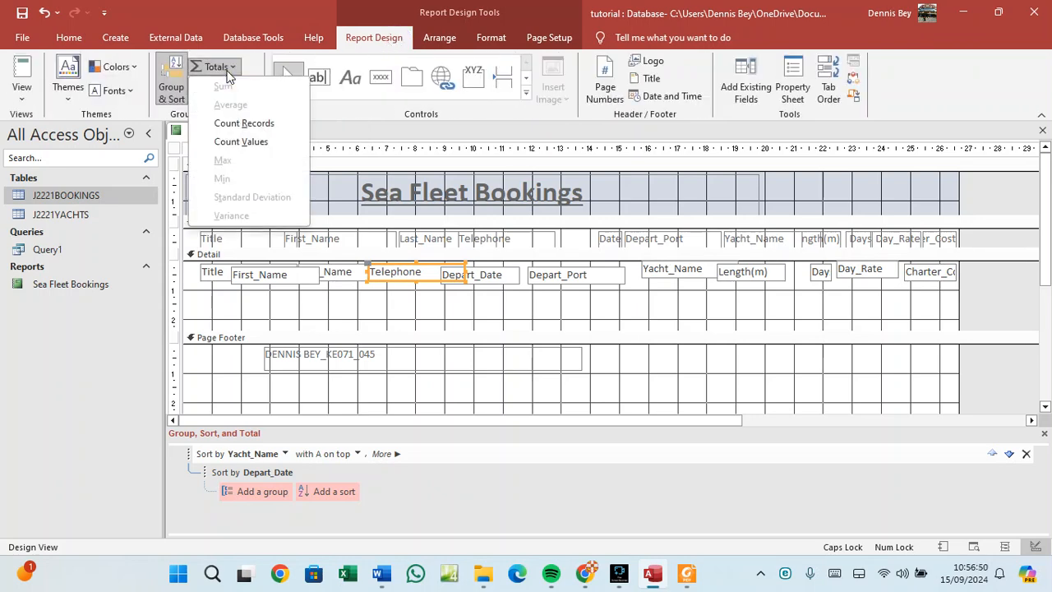
click(238, 126)
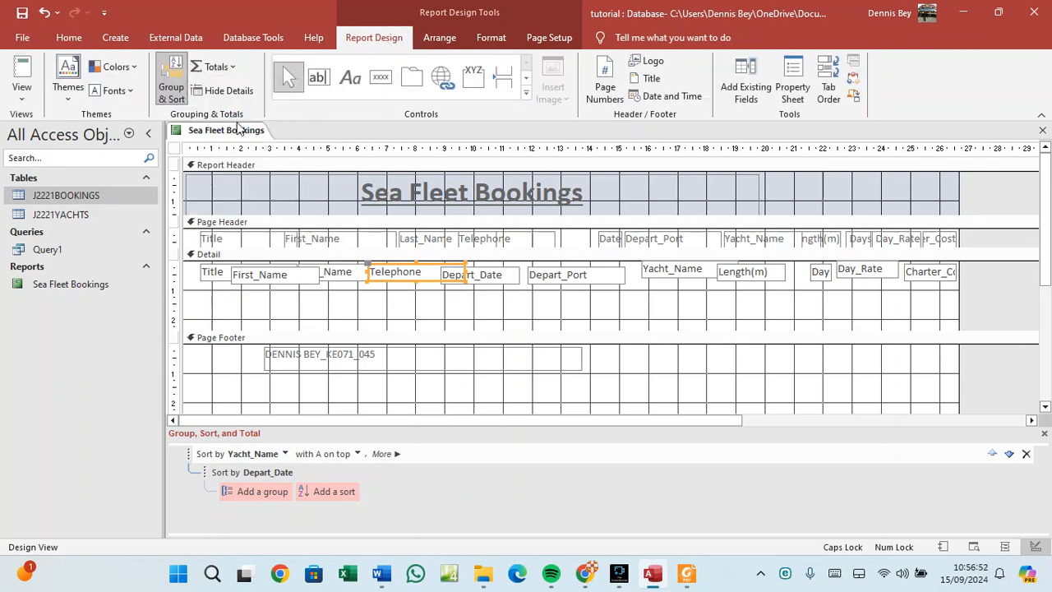
click(411, 319)
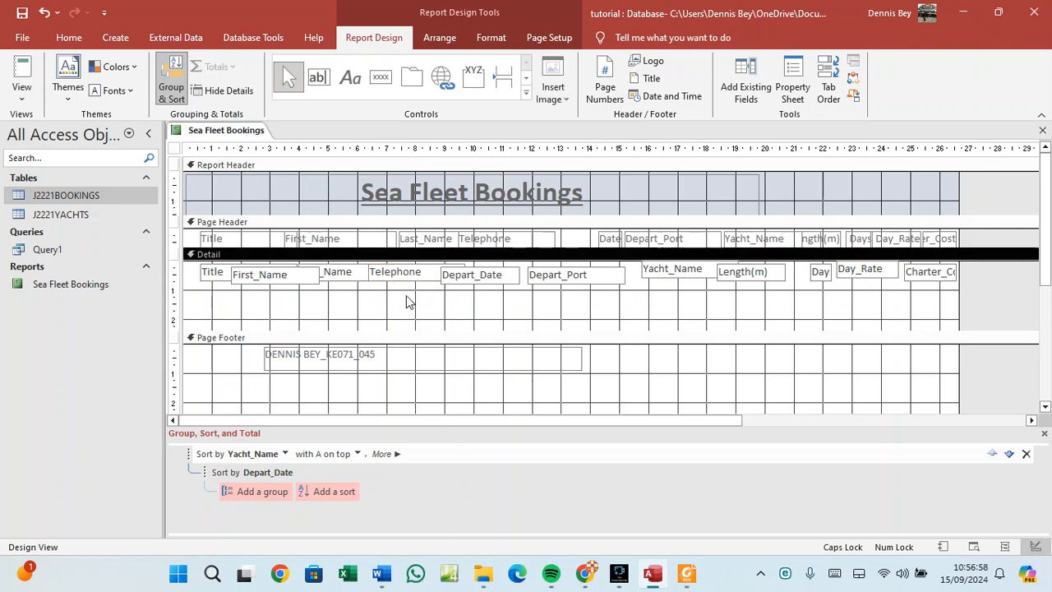
scroll(406, 301, down, 3)
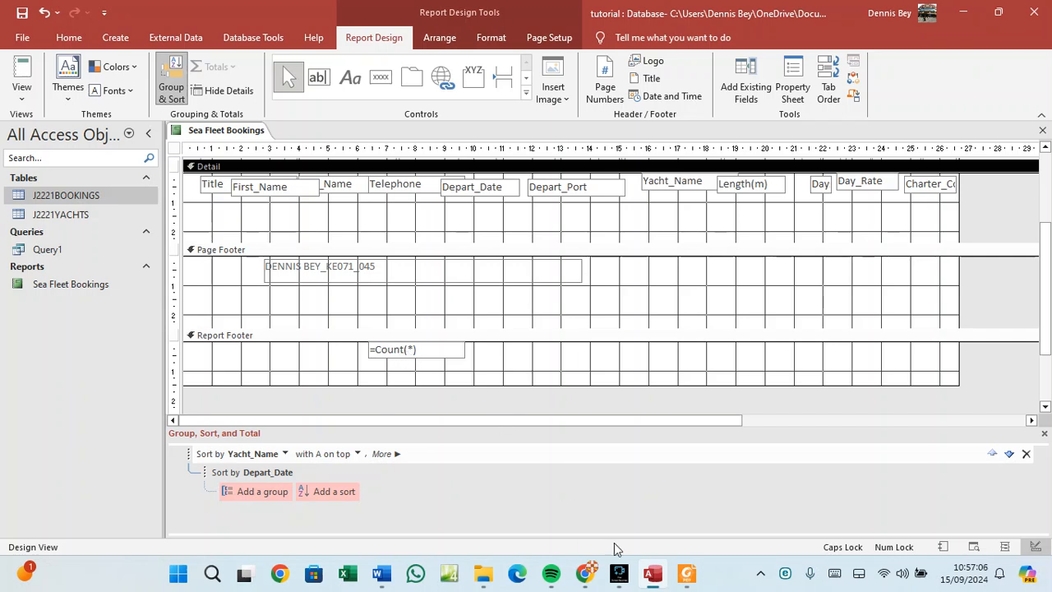
click(686, 575)
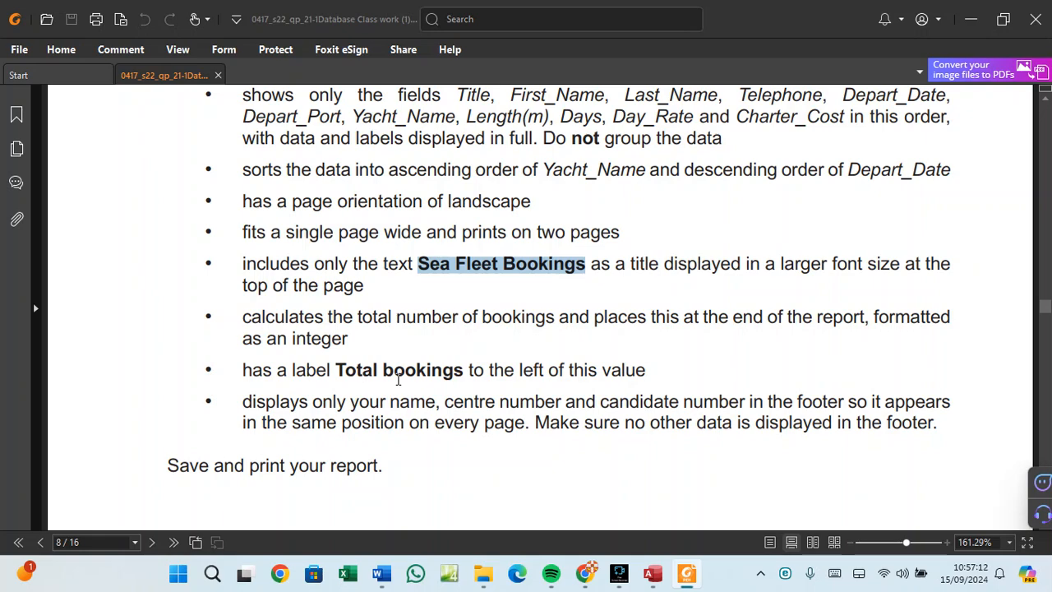
Draw a label box left of the =Count(*) total and copy 'Total bookings' from the question paper.
click(683, 576)
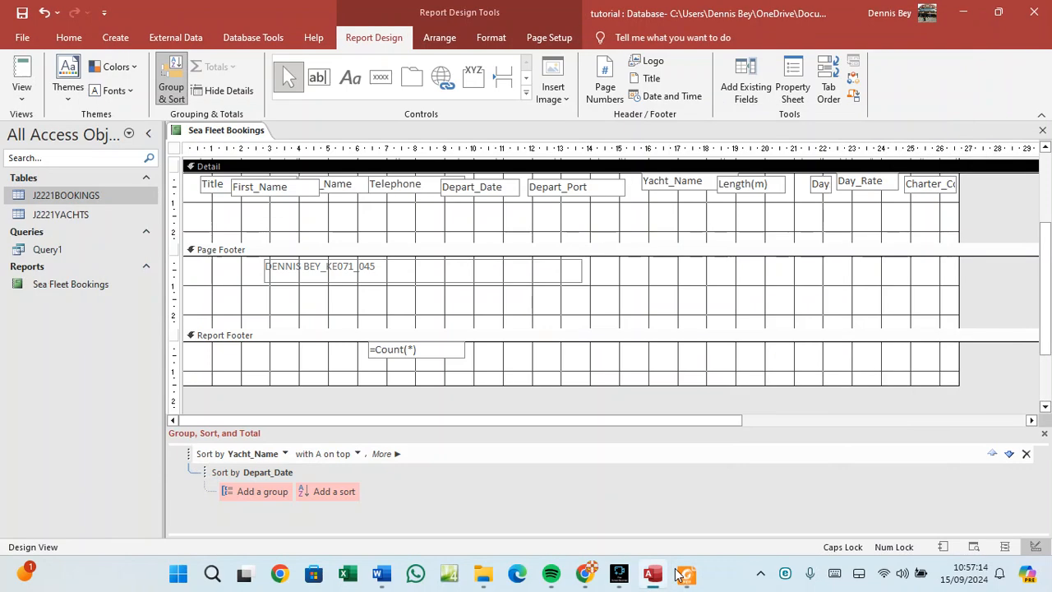
click(351, 83)
drag(238, 344, 366, 367)
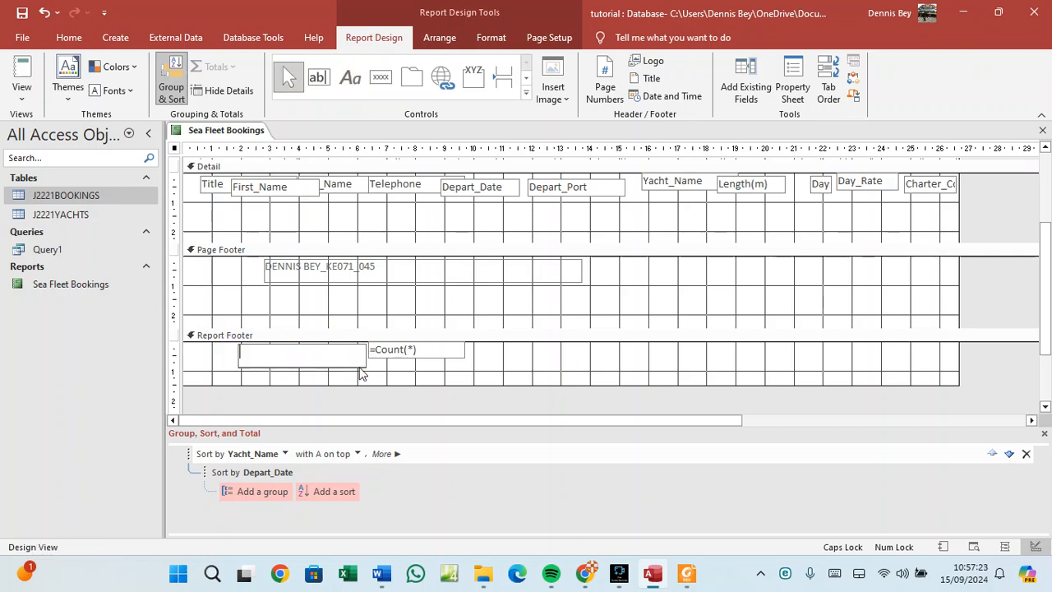
click(687, 574)
drag(336, 369, 464, 372)
right_click(464, 371)
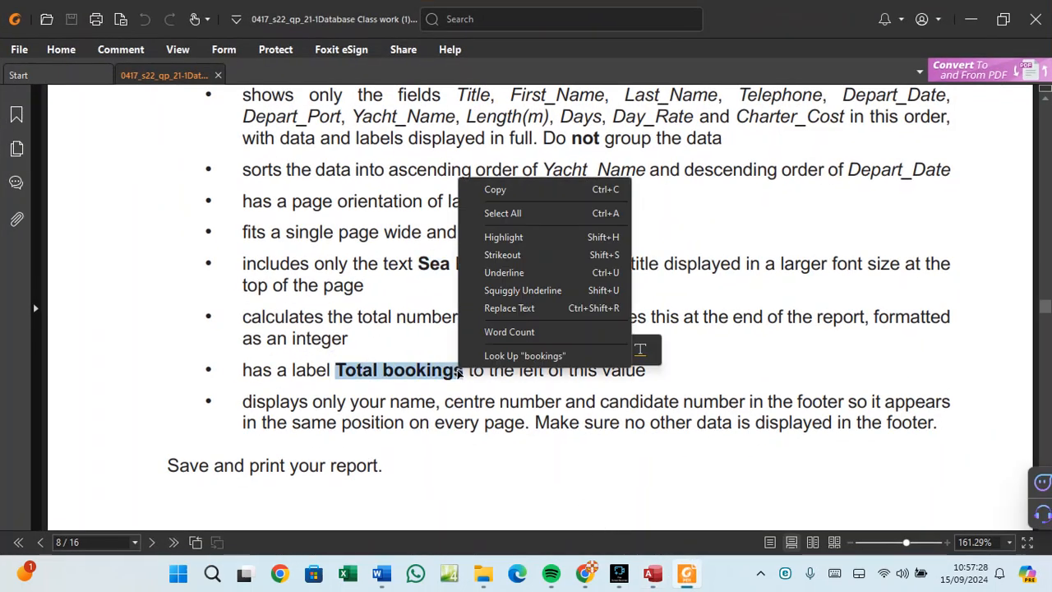
click(496, 201)
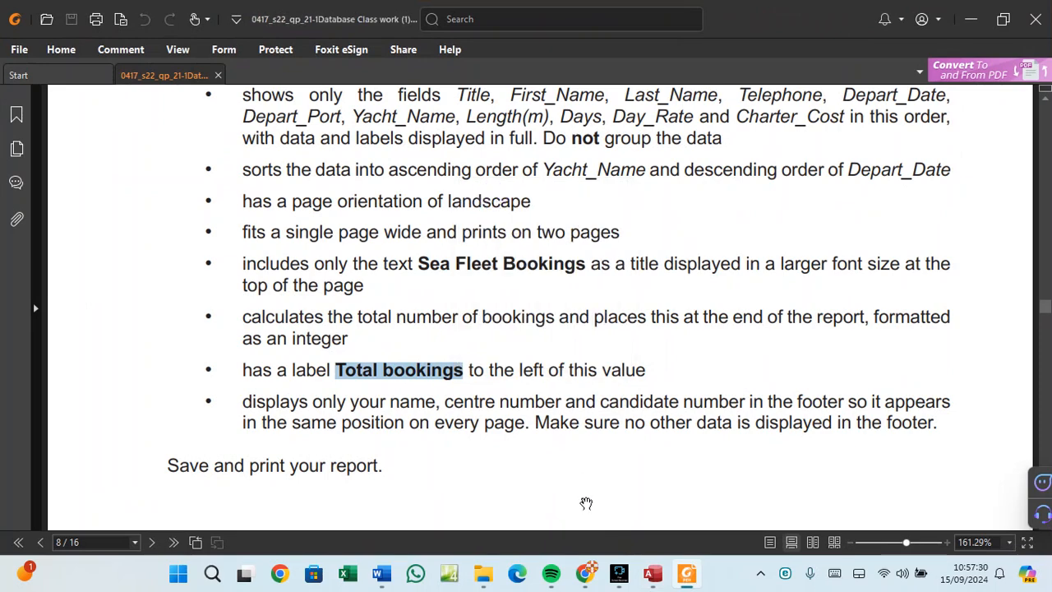
Paste 'Total bookings' into the new Report Footer label and narrow it to fit the text.
click(652, 573)
click(303, 355)
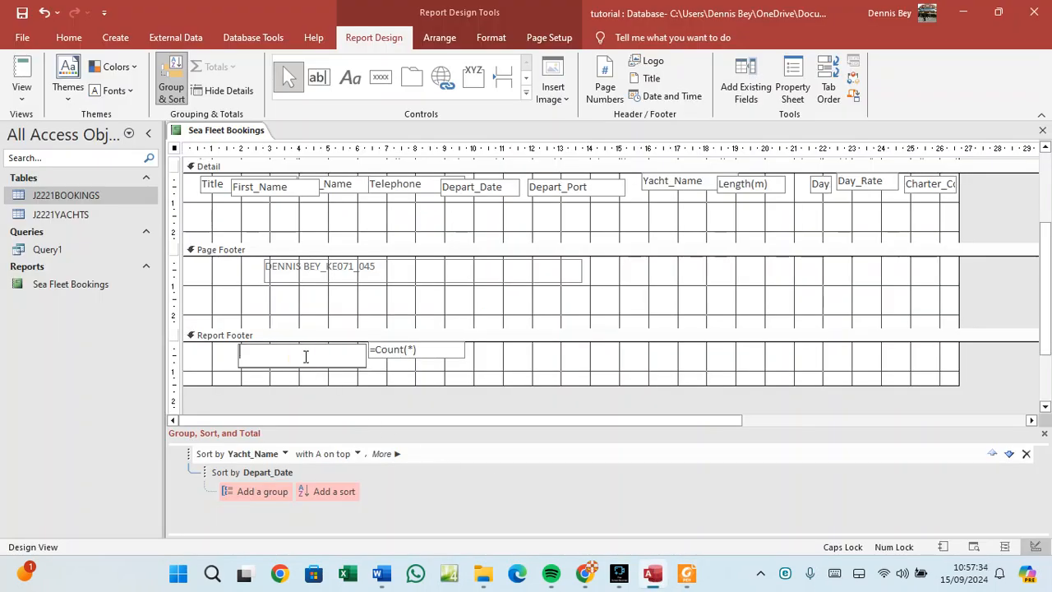
key(ctrl+v)
drag(320, 353, 238, 356)
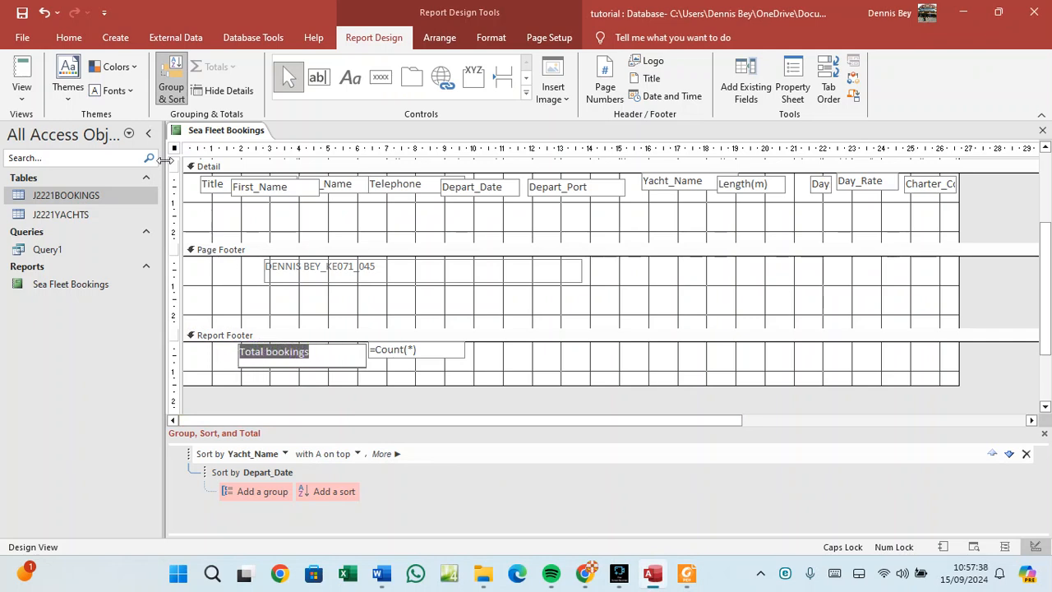
click(76, 39)
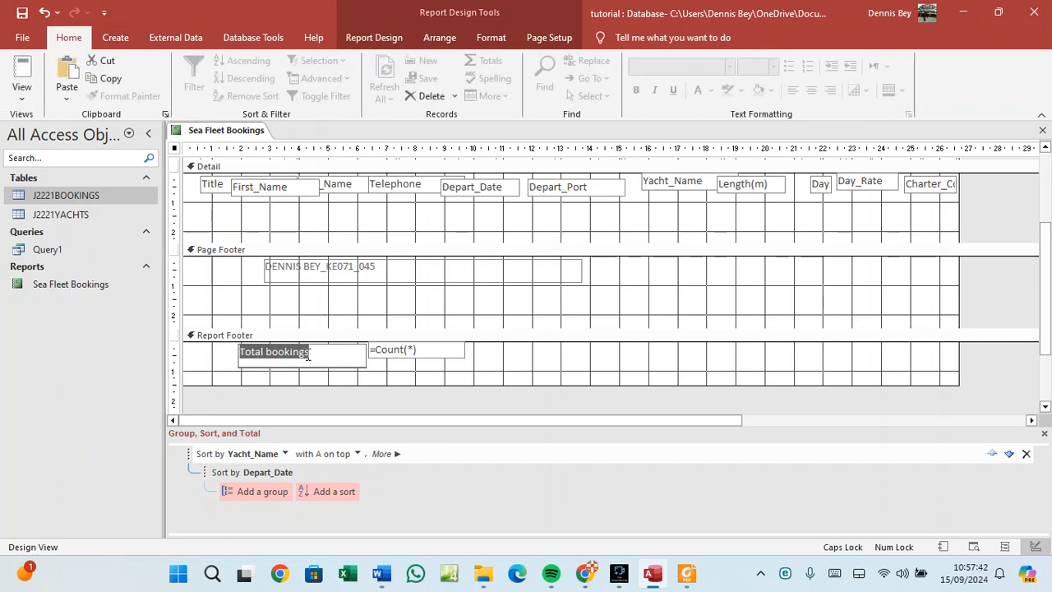
drag(307, 352, 239, 352)
click(360, 352)
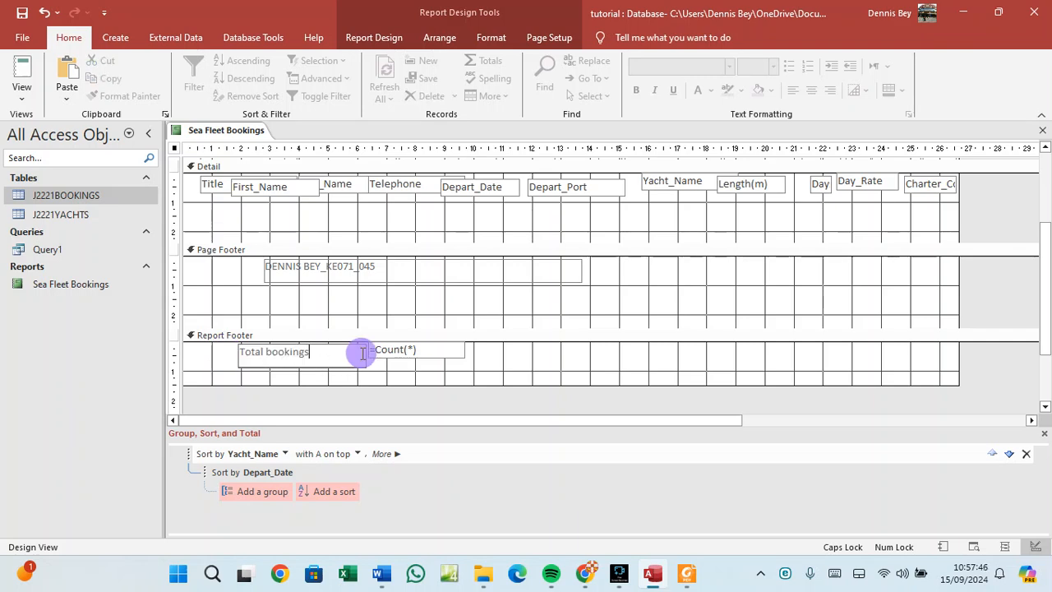
click(365, 368)
drag(364, 351, 337, 353)
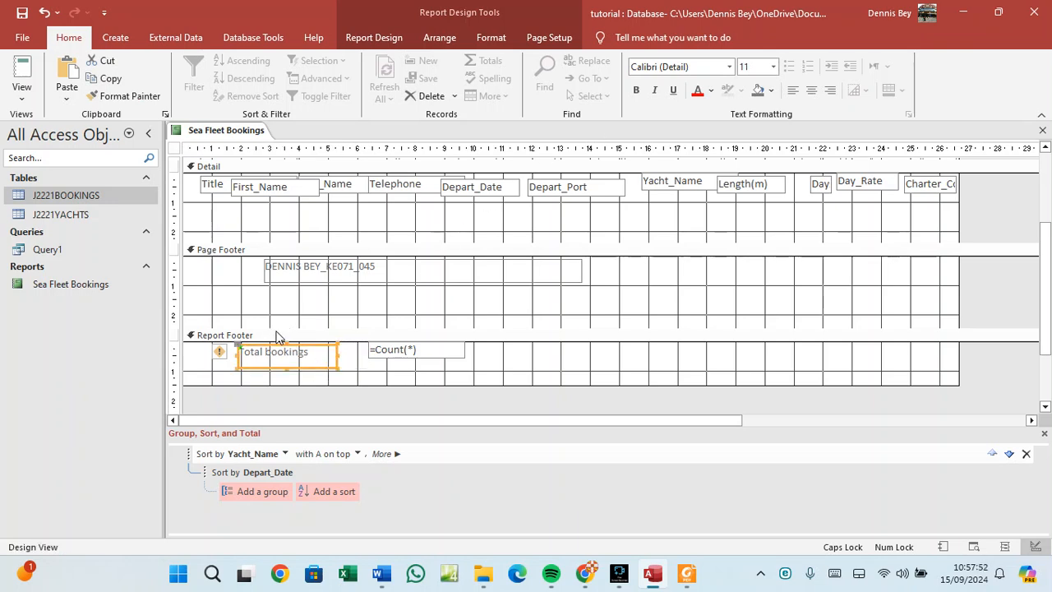
Make the Total bookings label bold, 16-point and red, and widen it to fit.
click(636, 89)
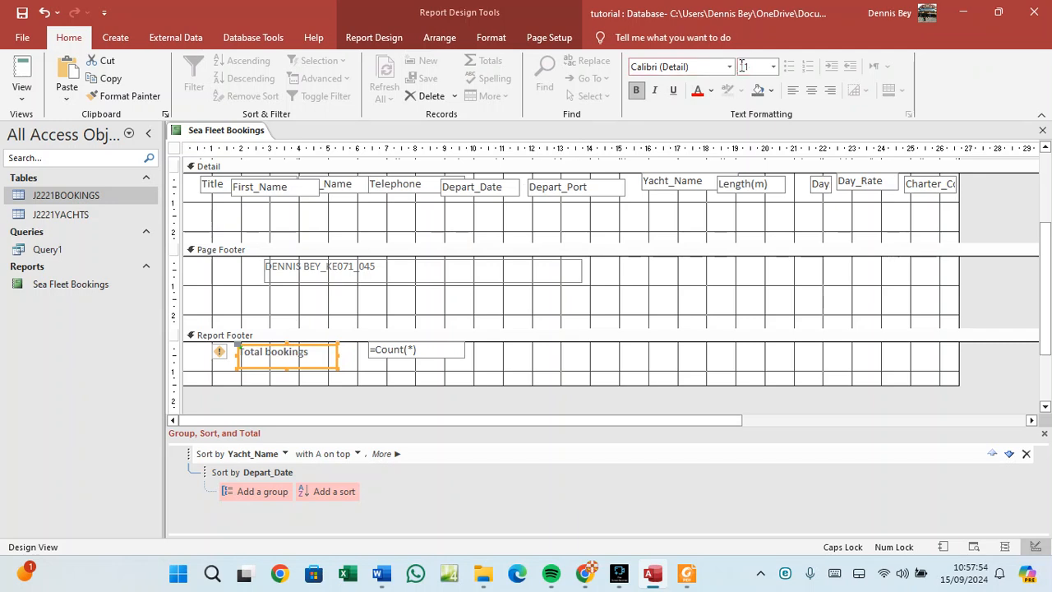
click(775, 66)
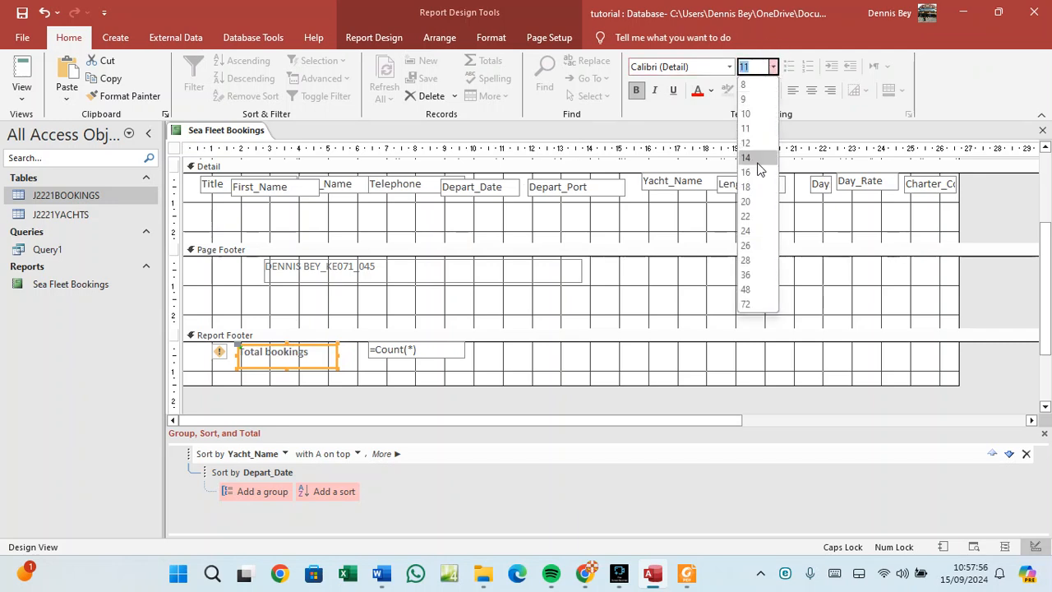
click(747, 175)
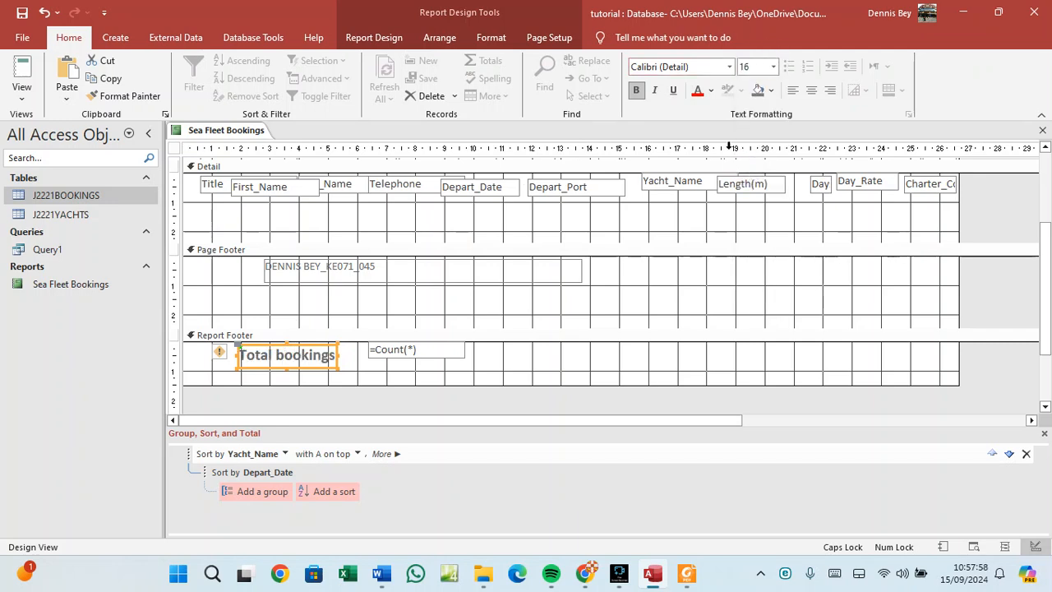
click(698, 92)
drag(339, 355, 359, 351)
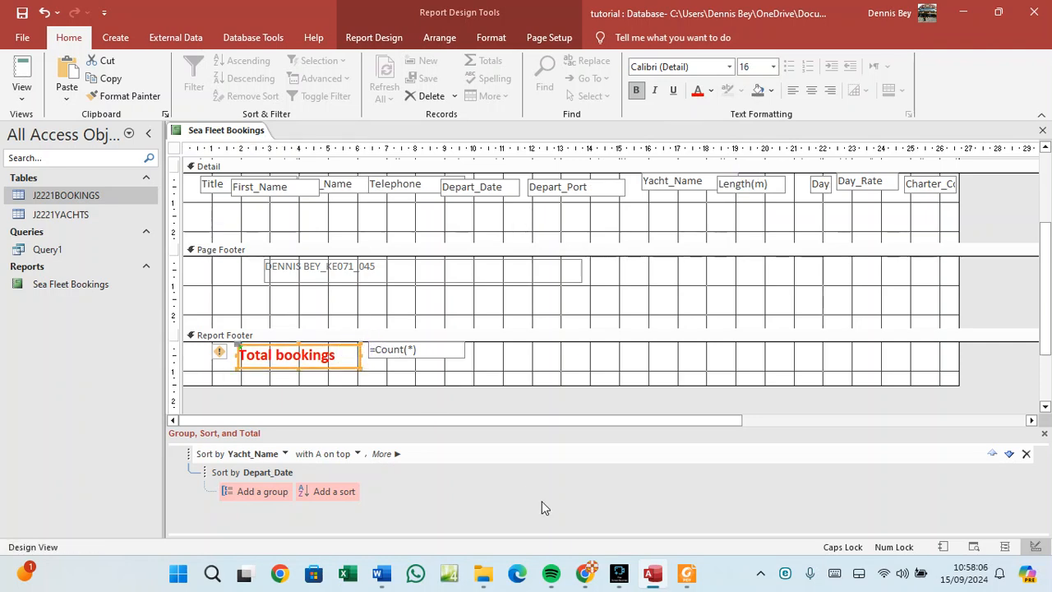
Recheck the question paper's requirements and clear the highlight on Total bookings.
click(682, 579)
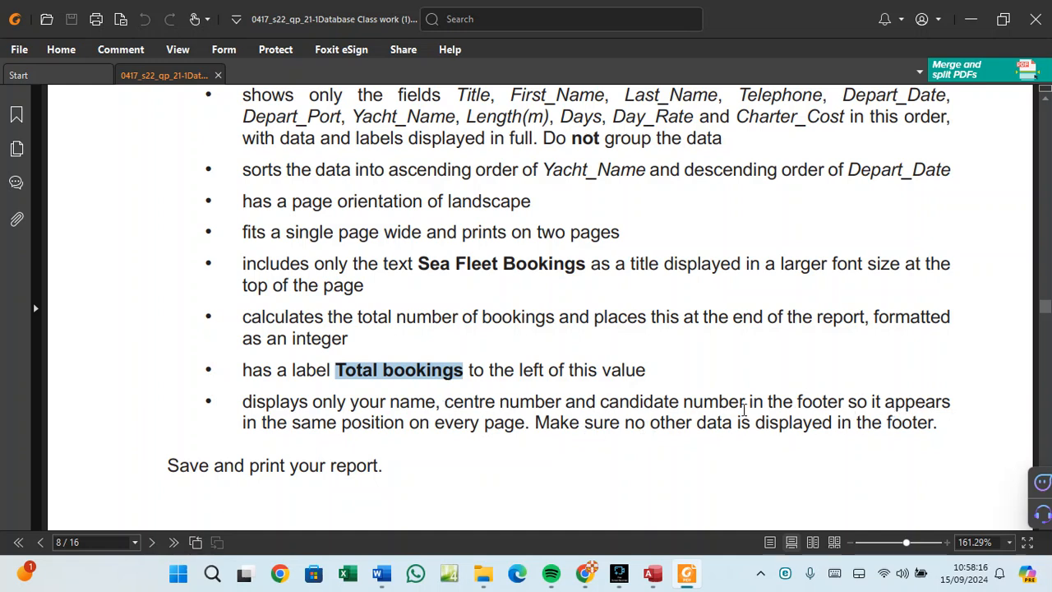
click(417, 376)
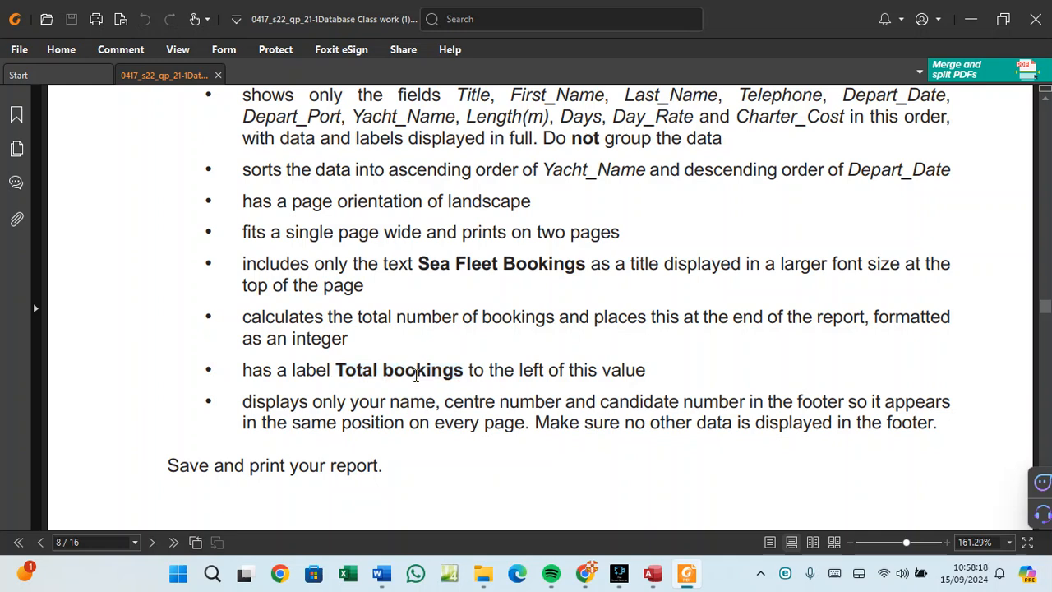
click(451, 262)
click(657, 577)
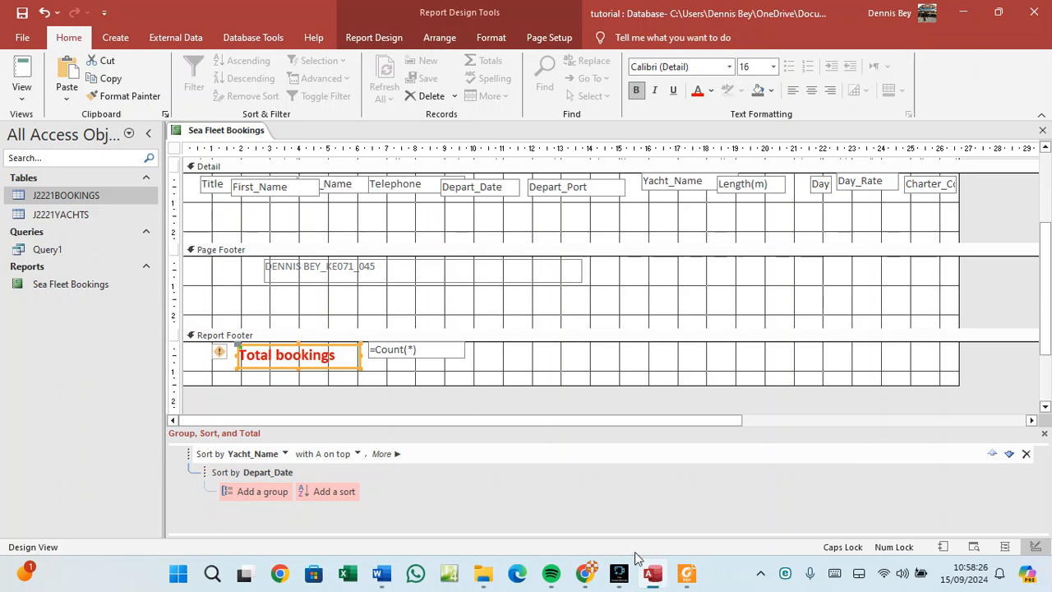
Show Sea Fleet Bookings in Report View and scroll to the Total bookings count of 13.
right_click(223, 132)
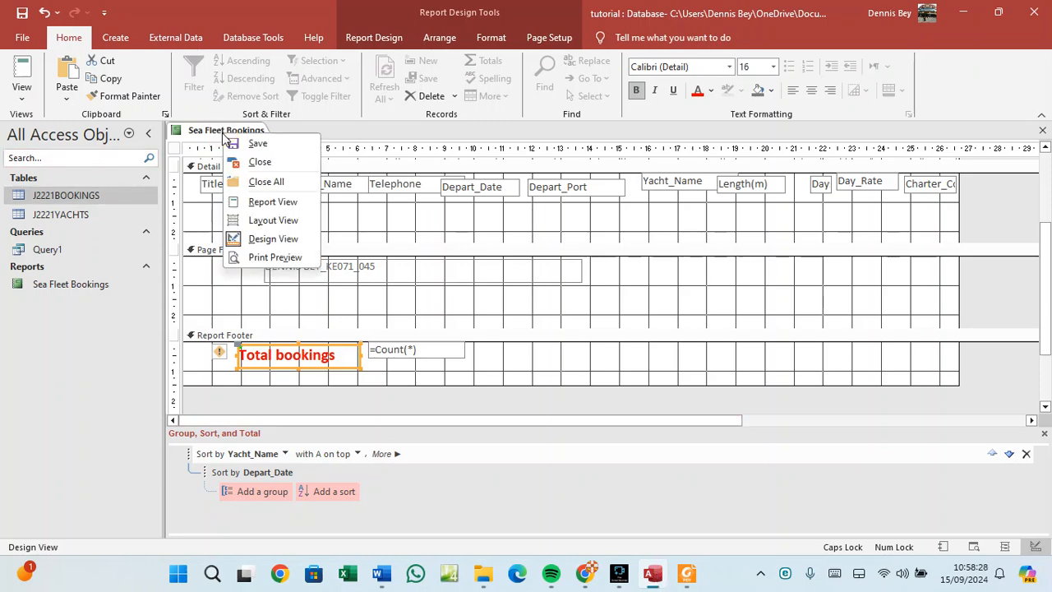
click(259, 203)
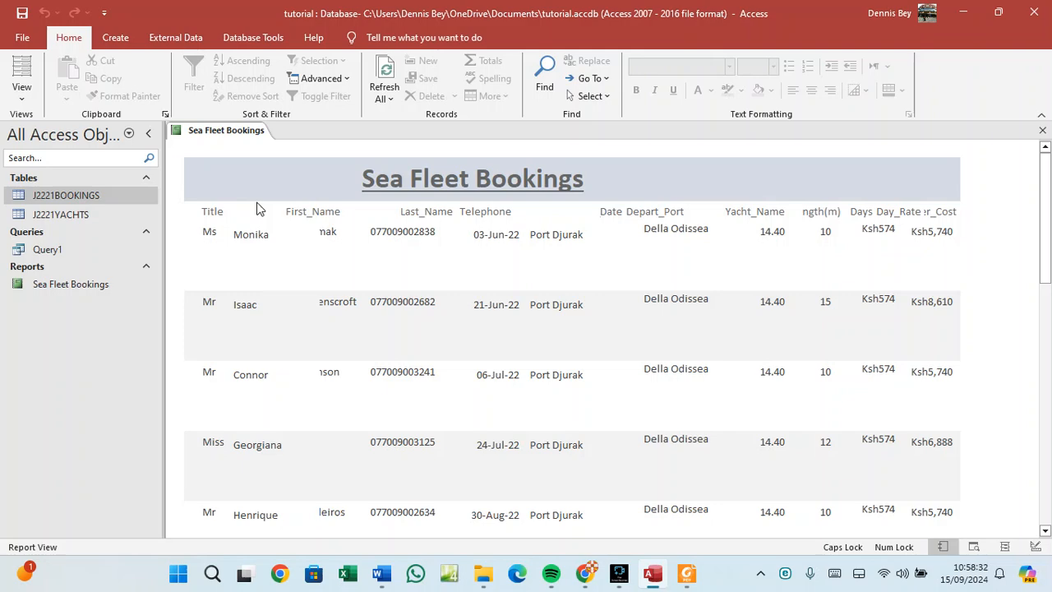
scroll(358, 321, down, 8)
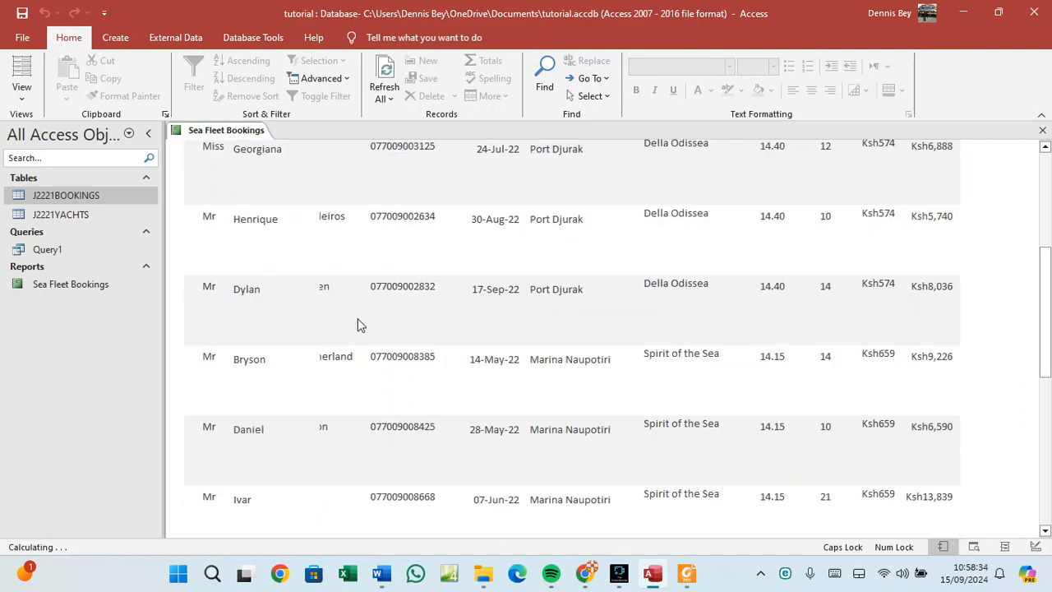
scroll(358, 323, down, 7)
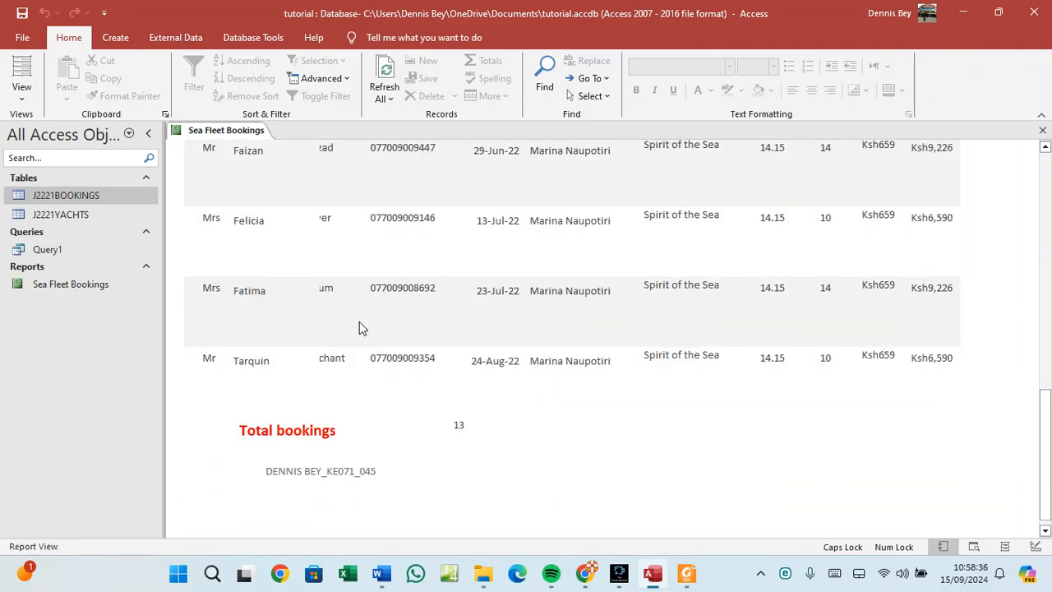
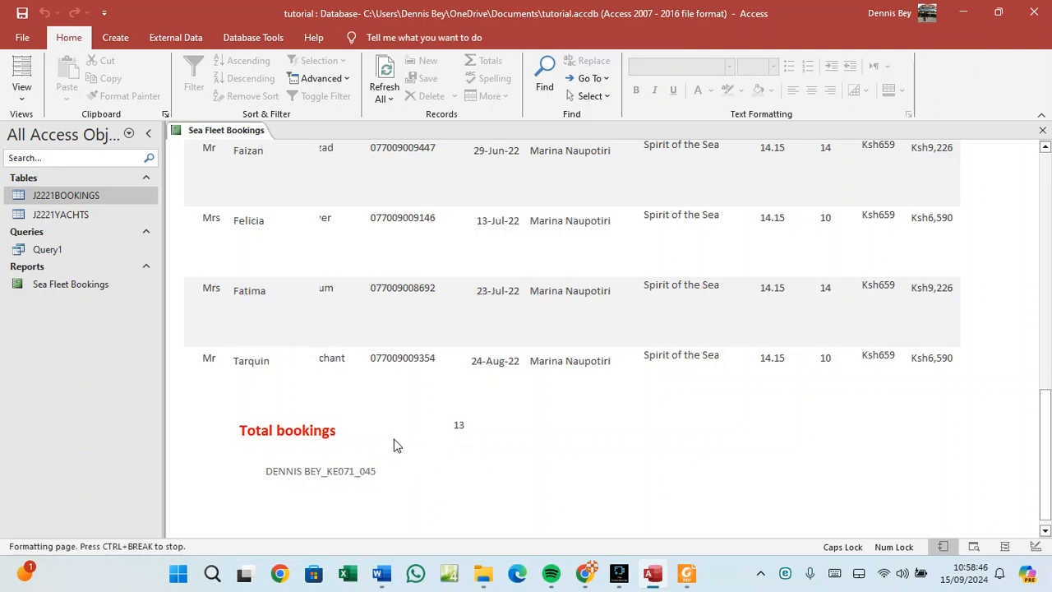
Return to the Sea Fleet Bookings report's title and headings and bring up its view choices.
scroll(393, 442, up, 5)
scroll(392, 442, up, 3)
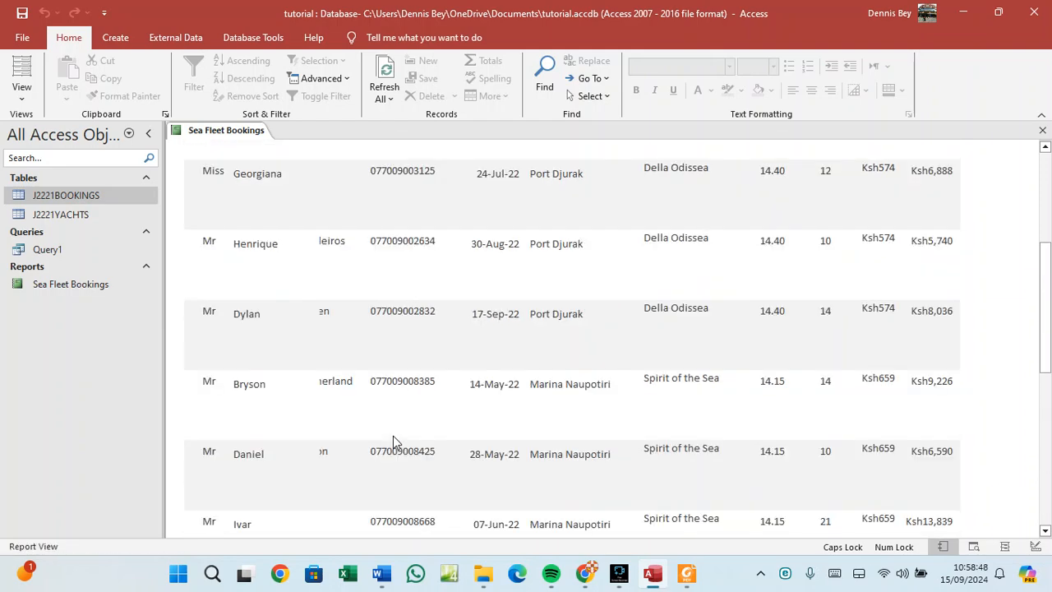
scroll(386, 429, up, 2)
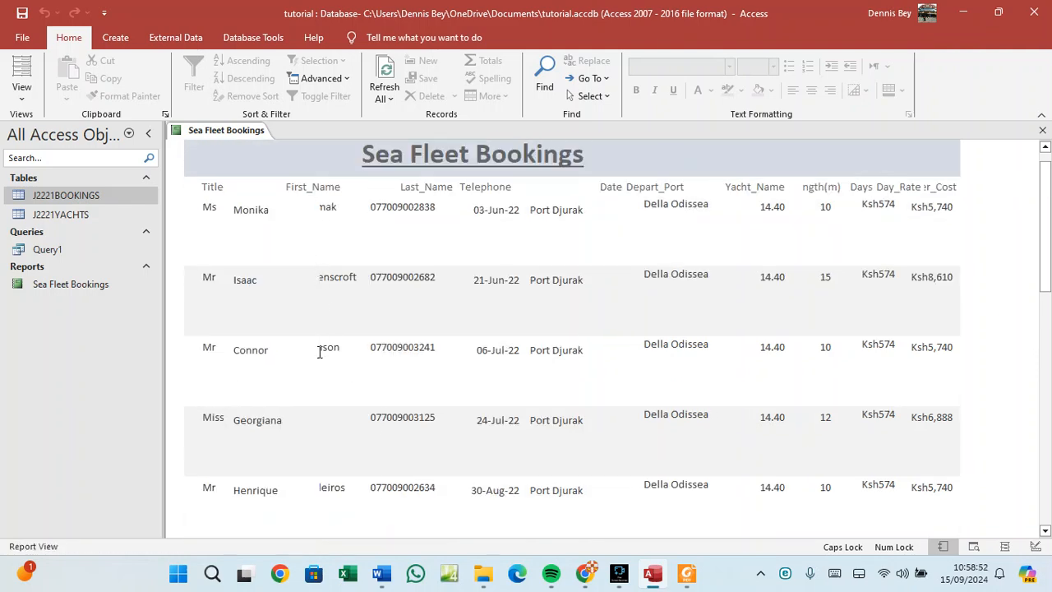
right_click(218, 133)
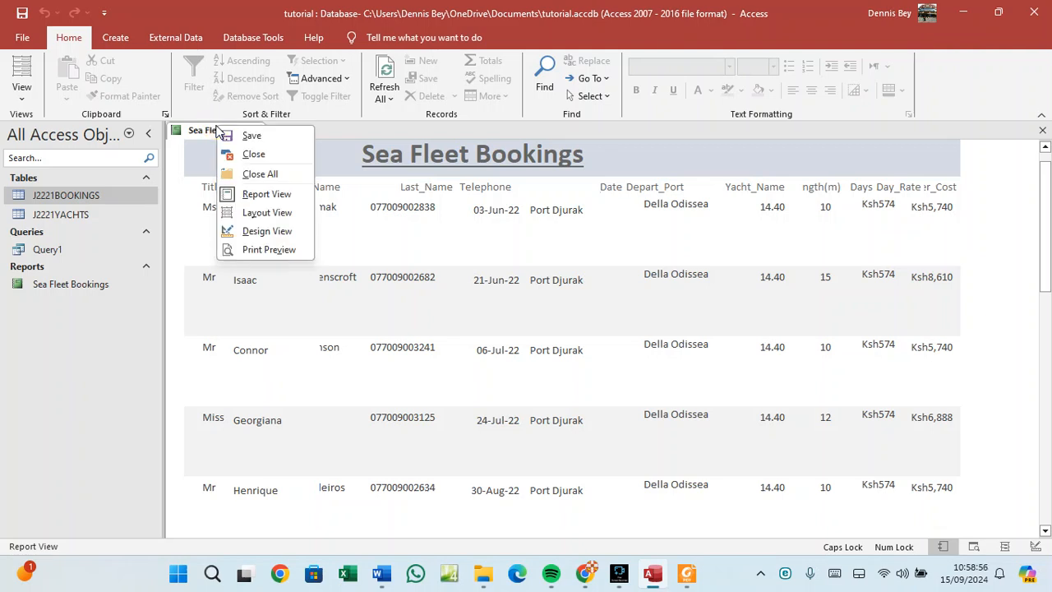
Switch the report to Layout View, narrow the Title heading and shift the last-name values left.
click(244, 211)
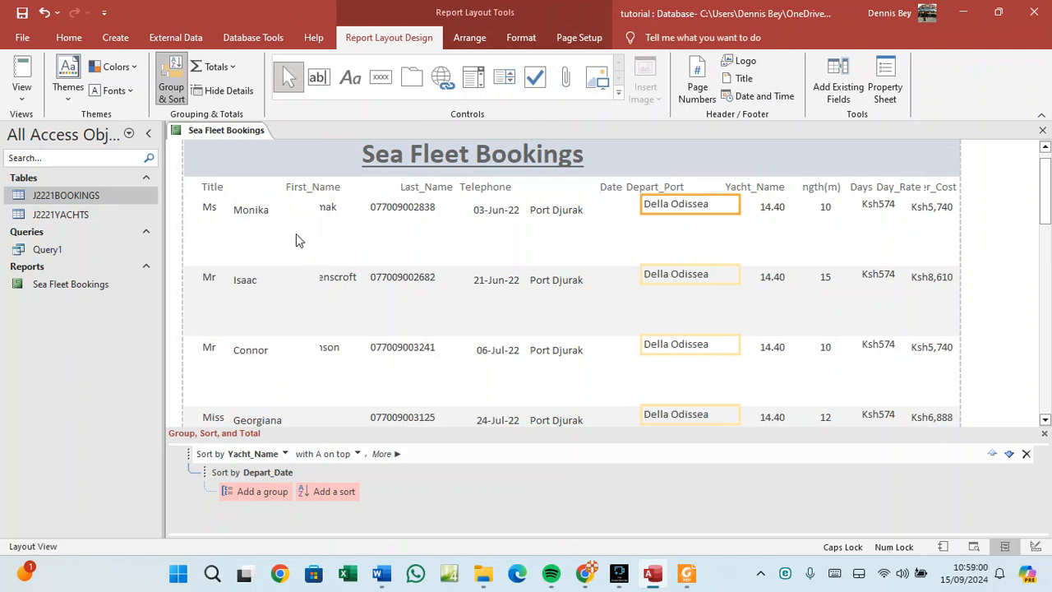
click(212, 191)
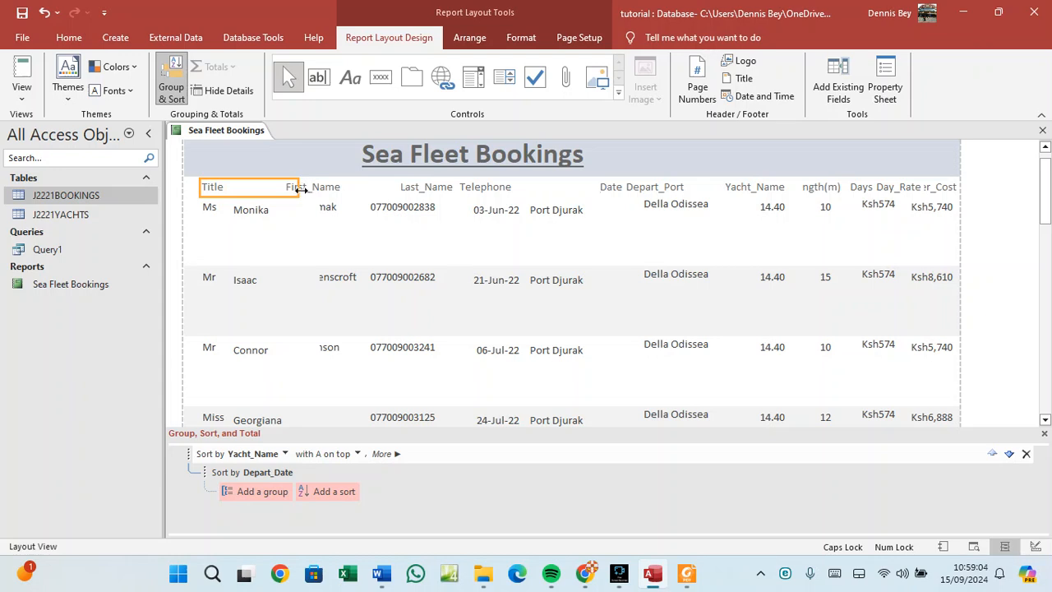
drag(301, 188, 229, 184)
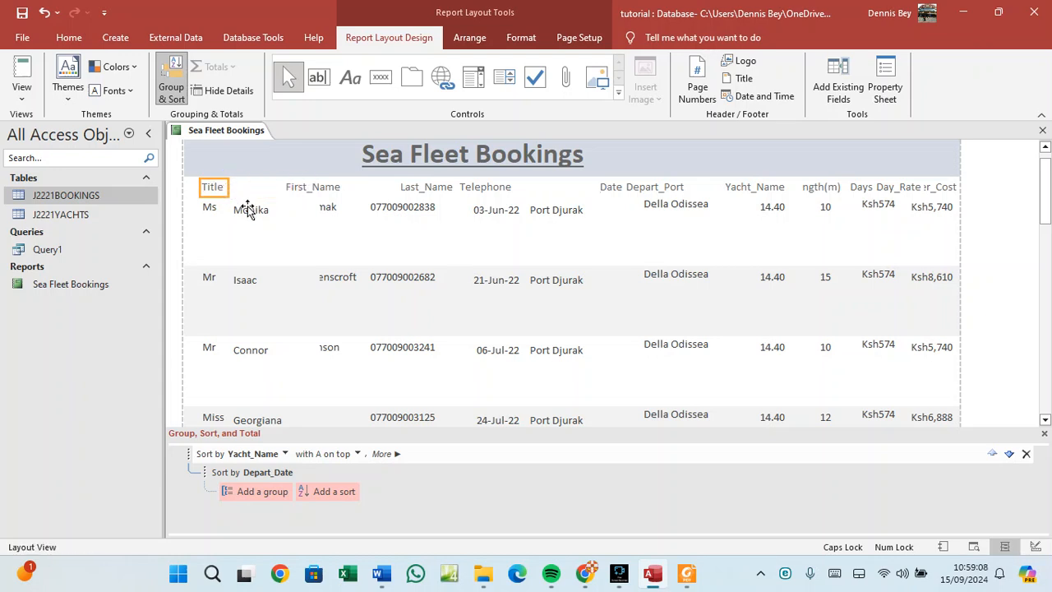
click(247, 210)
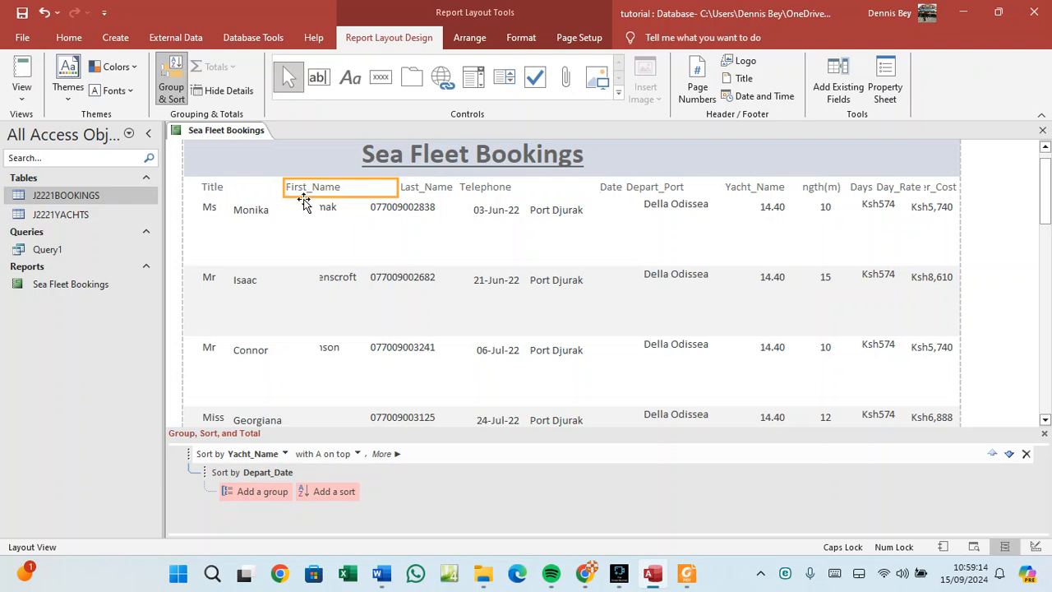
drag(304, 202, 289, 199)
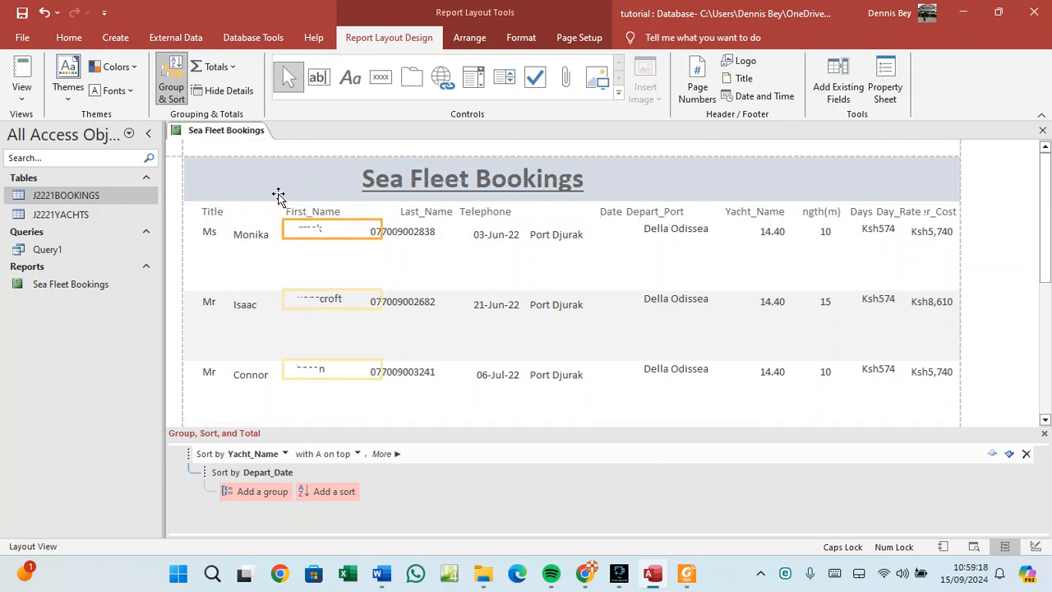
drag(277, 196, 297, 203)
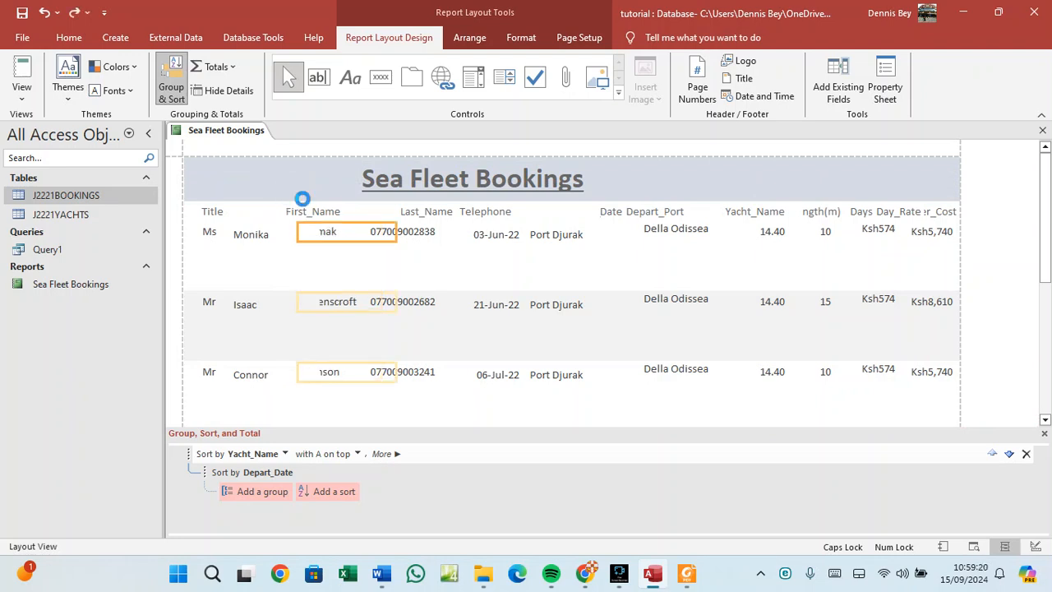
Narrow the First_Name heading and nudge it left to sit above the first names.
click(309, 211)
drag(387, 217, 259, 213)
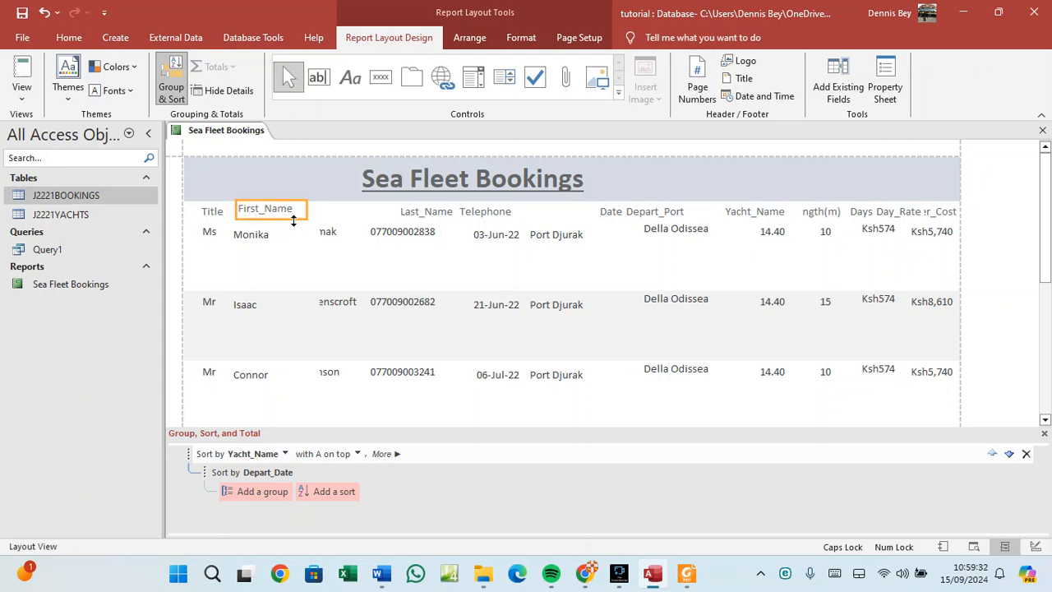
drag(293, 220, 289, 222)
key(Down)
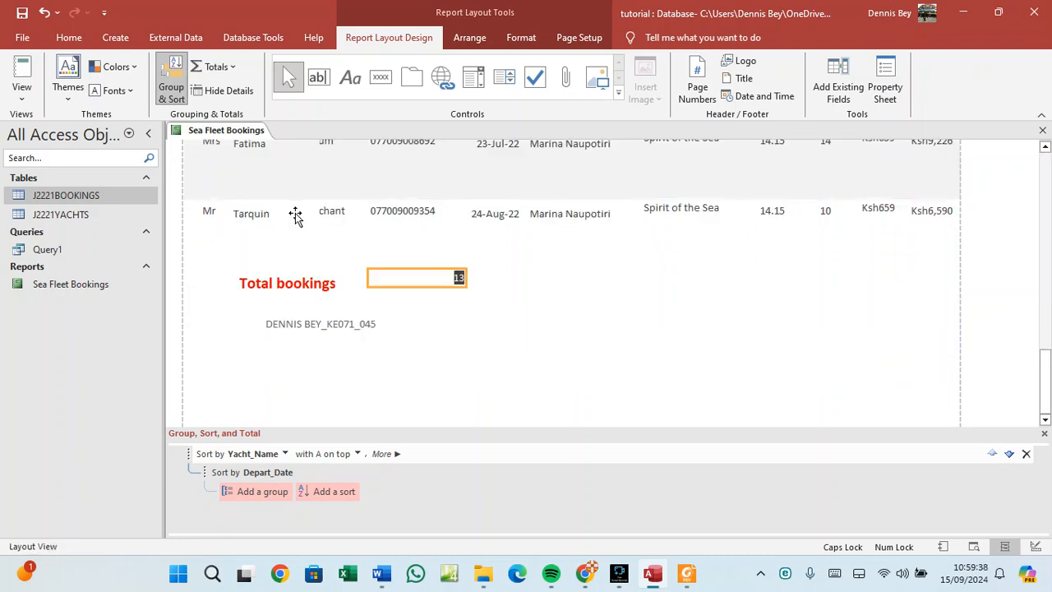
scroll(297, 220, up, 8)
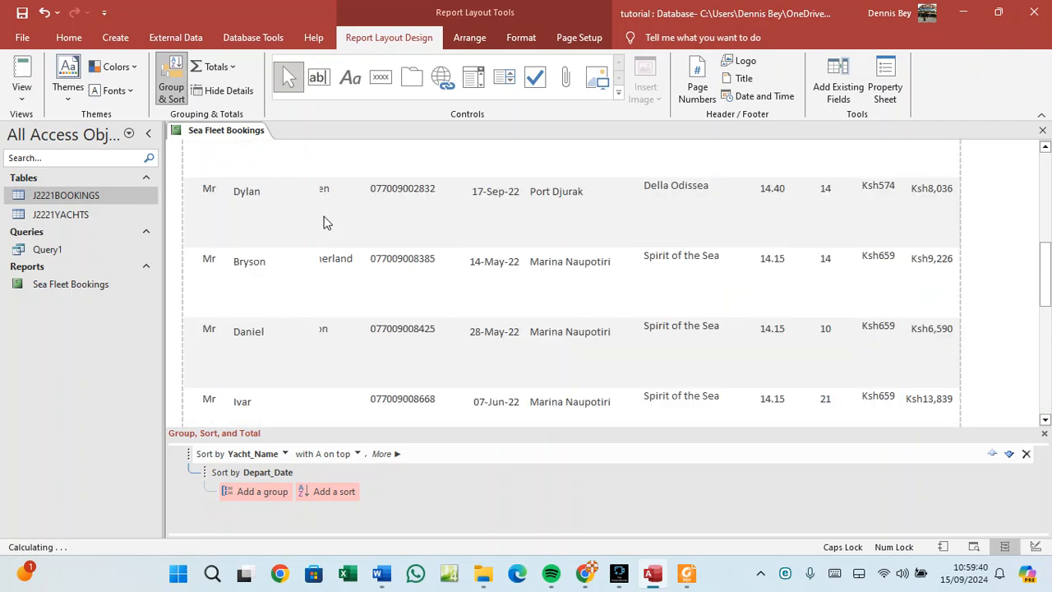
scroll(323, 221, up, 6)
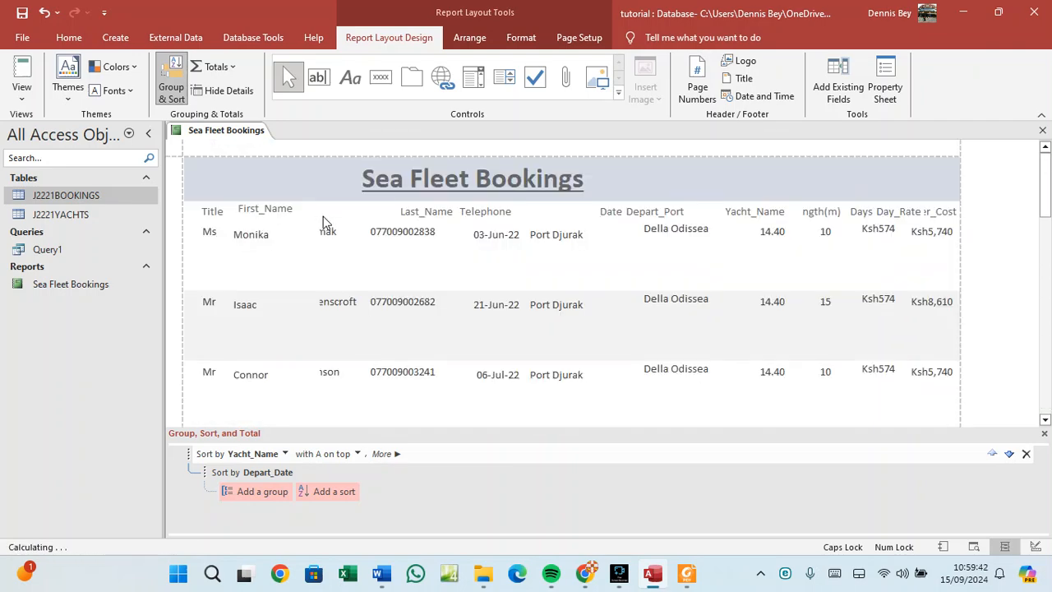
click(265, 211)
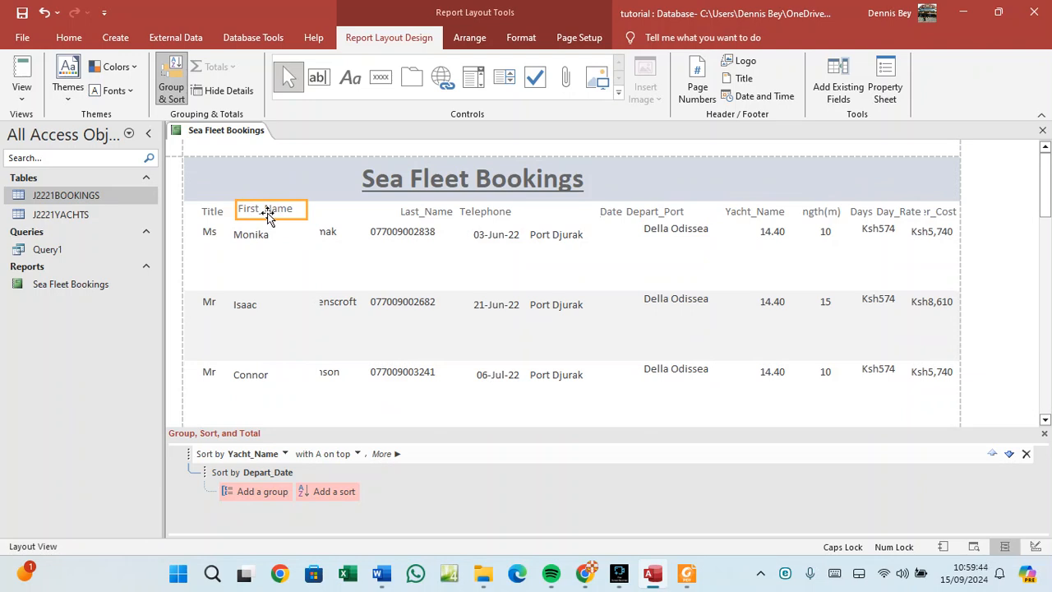
key(Left)
key(Left)
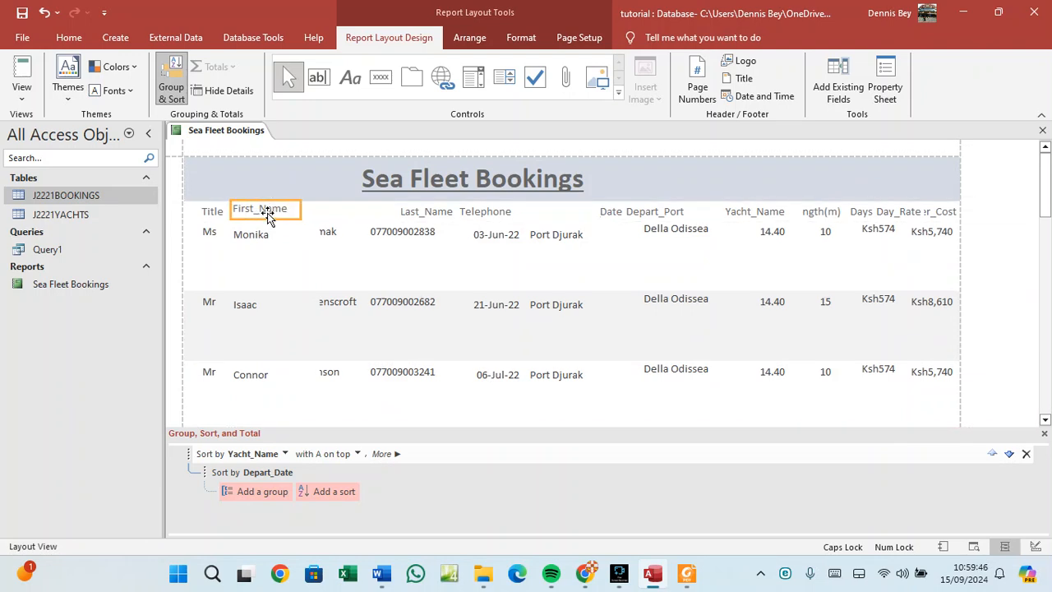
key(Down)
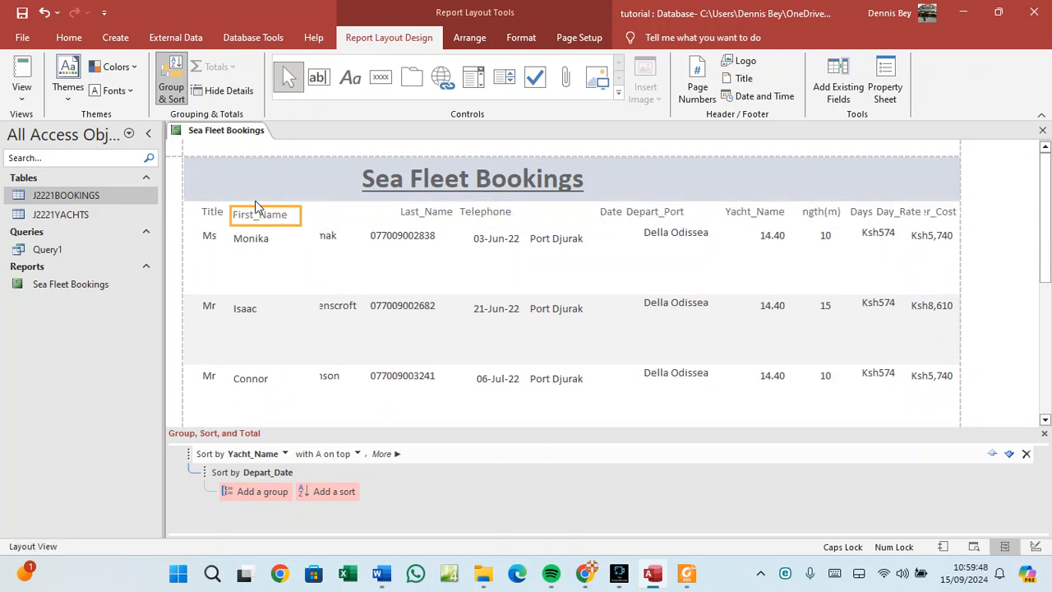
key(Up)
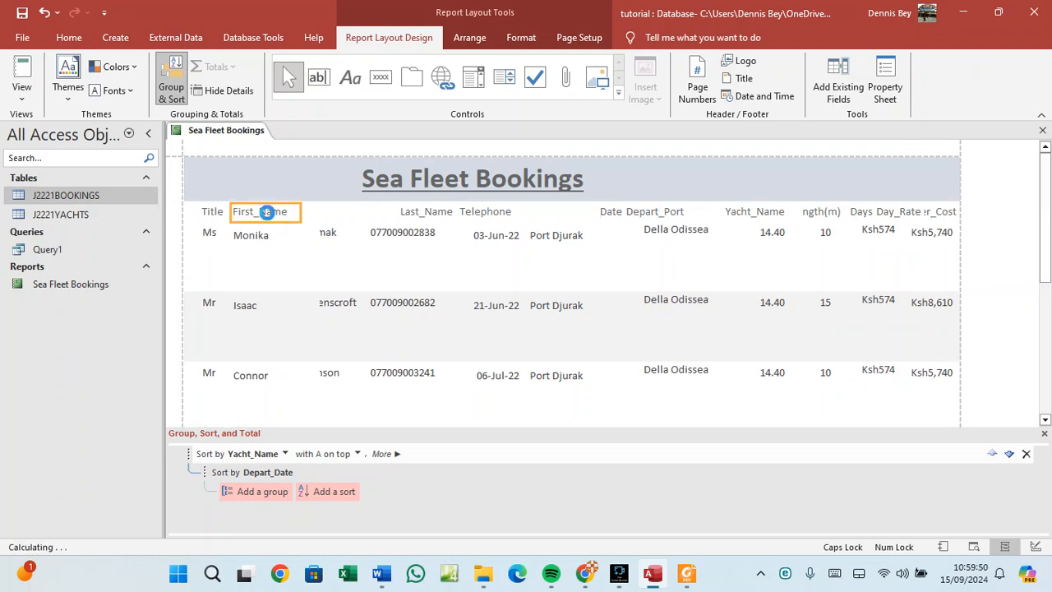
Move the Last_Name heading left so it sits next to First_Name.
click(402, 214)
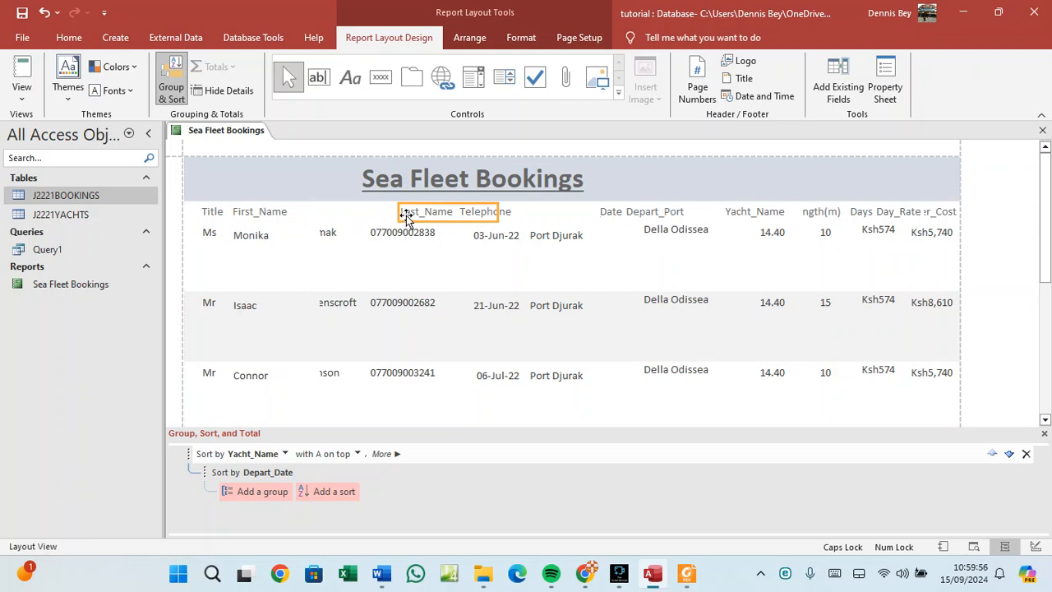
key(Left)
key(Left)
key(Left)
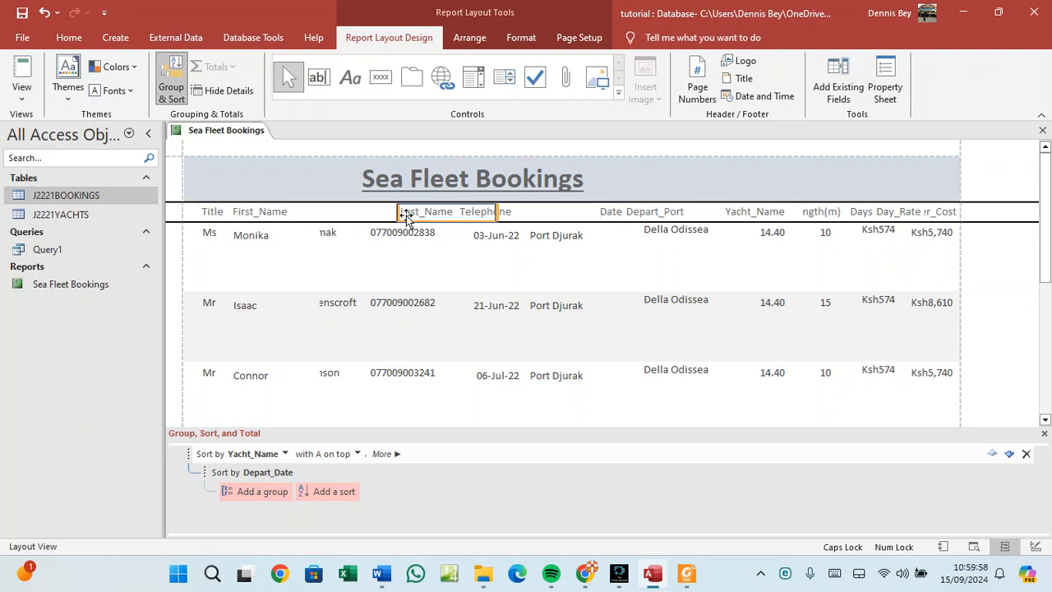
key(Left)
key(Left)
key(Left)
key(Left)
key(Left)
key(Left)
key(Left)
key(Left)
key(Left)
key(Left)
key(Left)
key(Left)
key(Left)
key(Left)
key(Left)
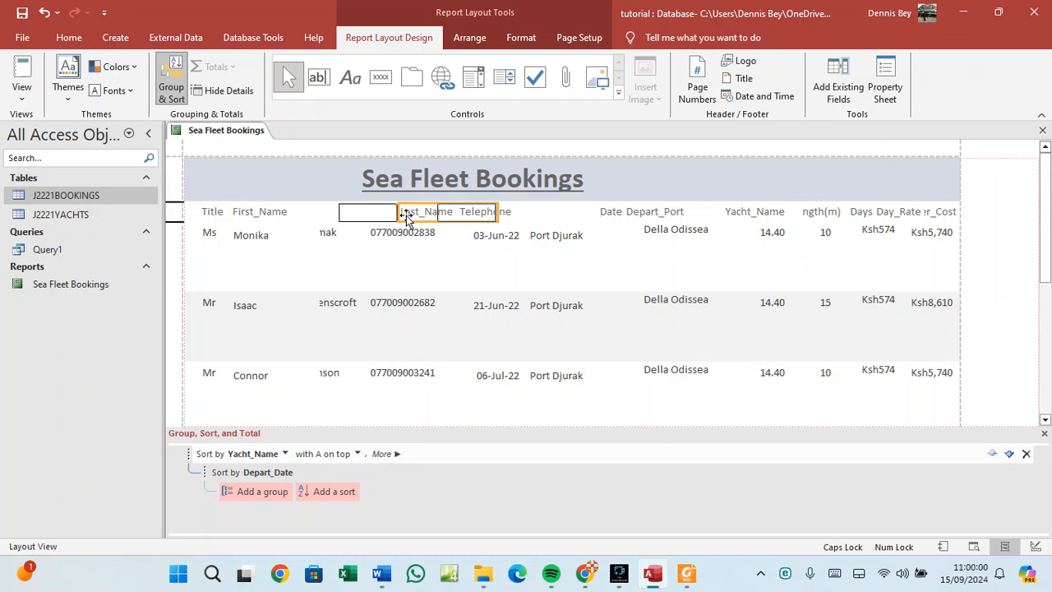
key(Left)
key(Left)
key(Left)
key(Left)
key(Left)
key(Left)
key(Left)
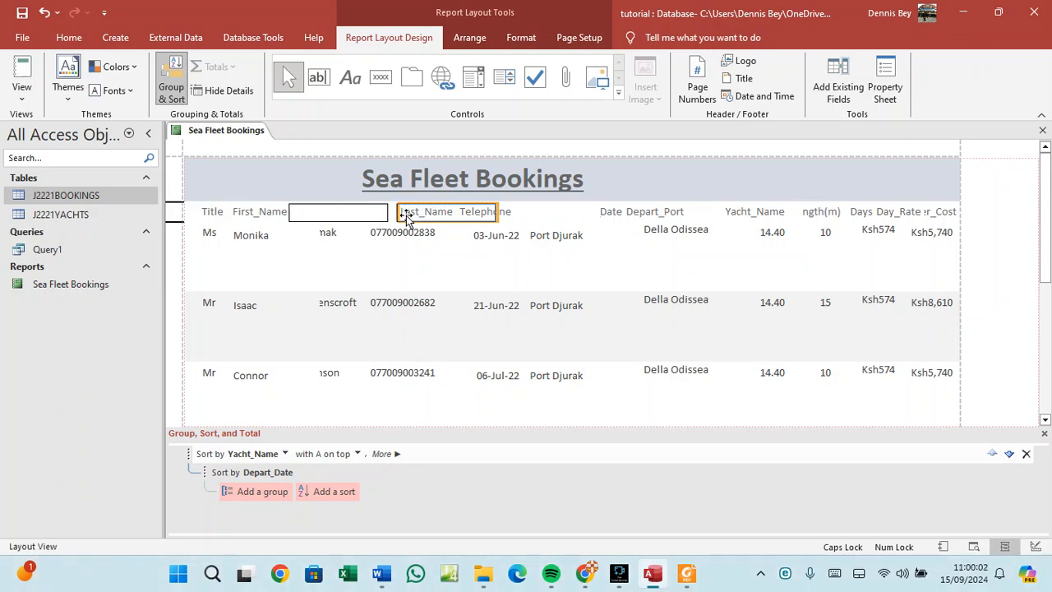
click(441, 271)
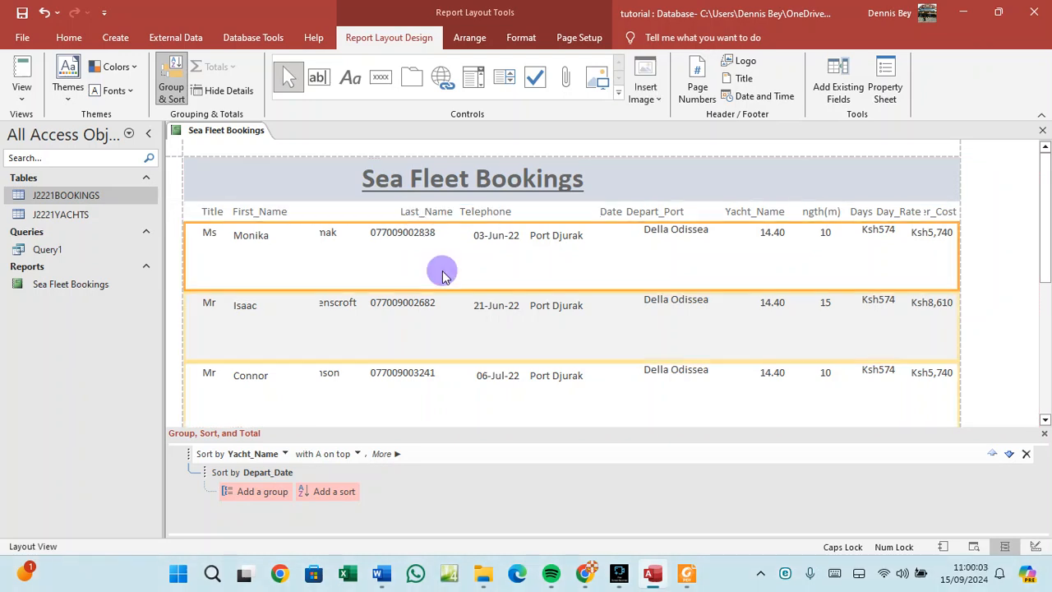
click(423, 212)
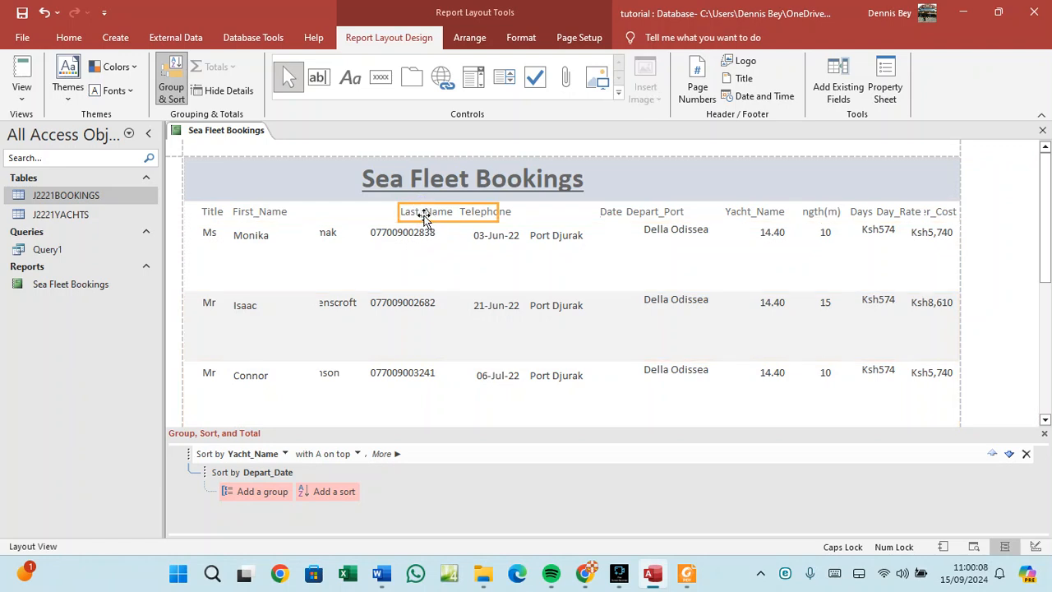
drag(414, 214, 322, 210)
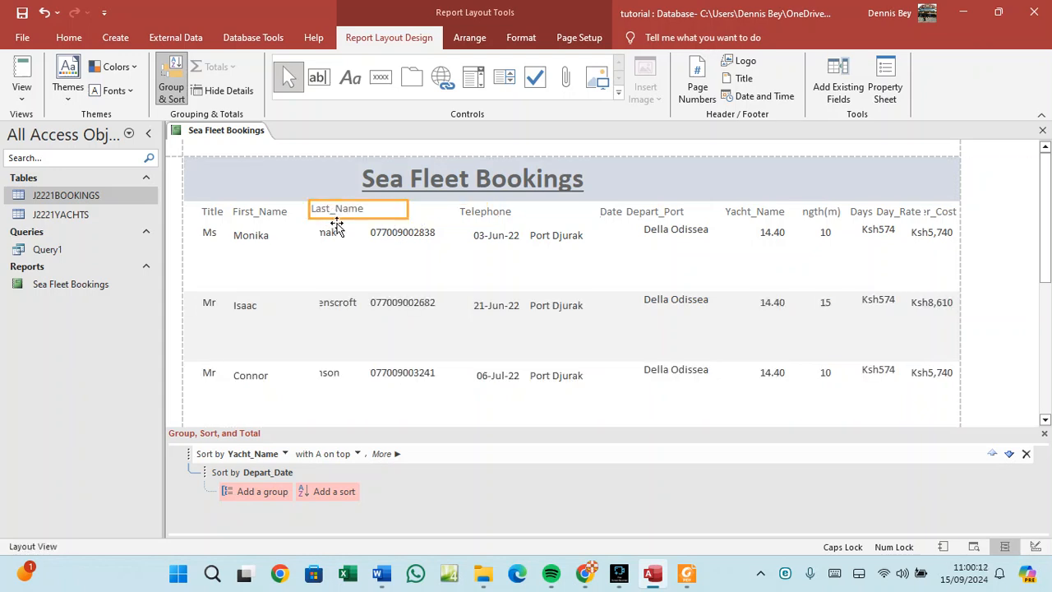
click(393, 209)
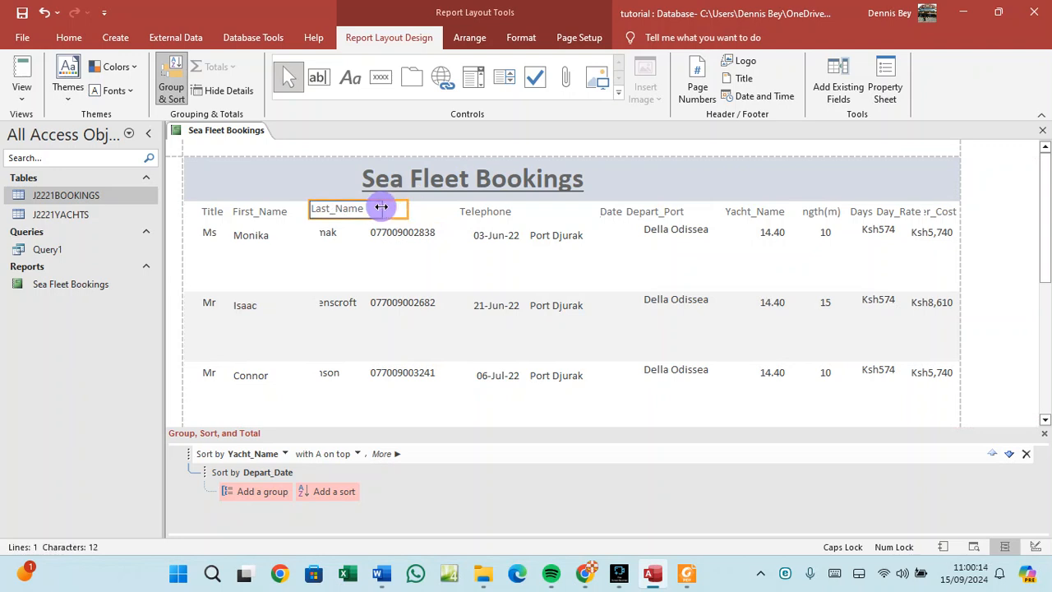
click(370, 210)
click(352, 215)
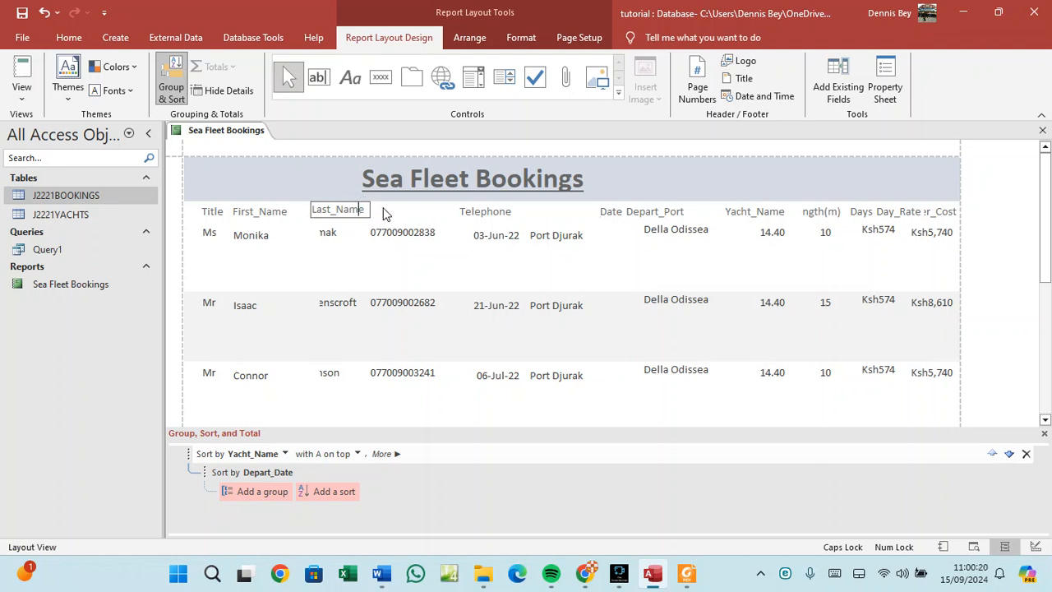
Fine-tune the Last_Name heading's position and make it slightly taller.
click(387, 212)
click(351, 202)
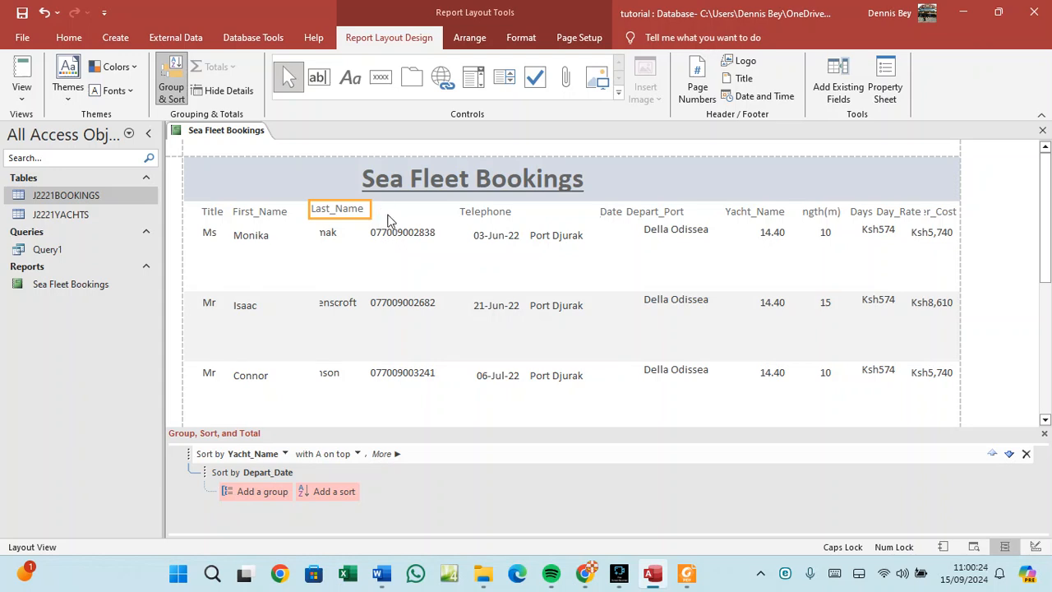
key(Left)
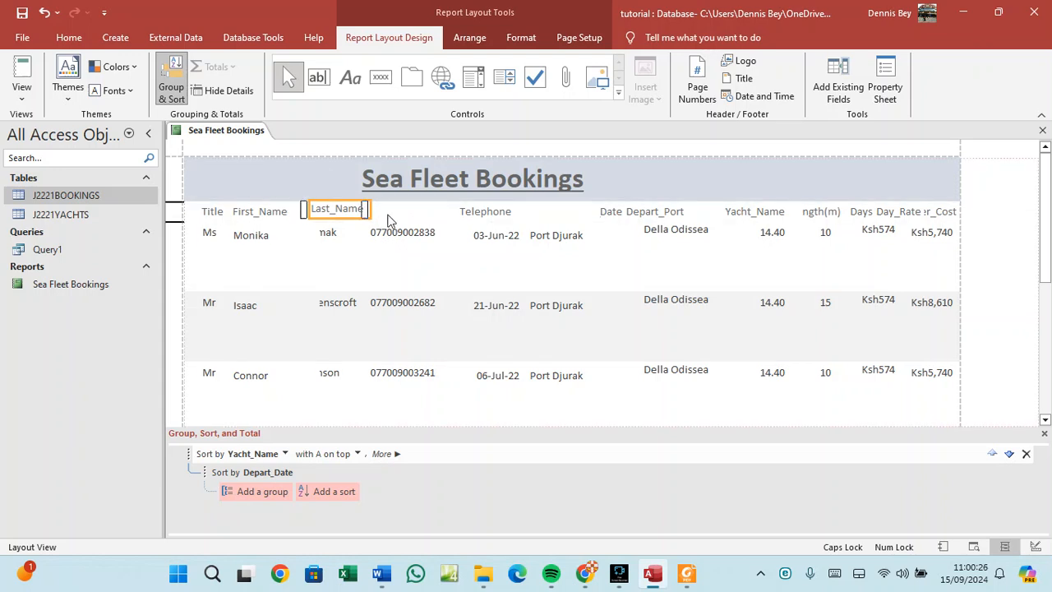
click(396, 231)
click(334, 209)
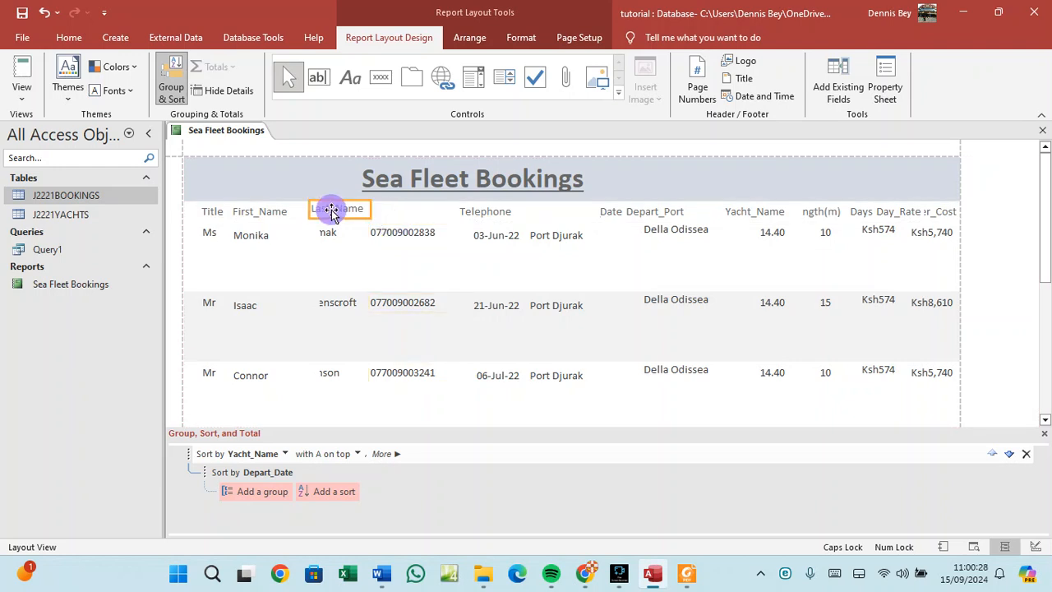
click(342, 215)
mouse_move(341, 216)
mouse_down()
mouse_move(326, 221)
mouse_move(358, 208)
mouse_up()
Narrow the last-name and first-name value columns so surnames sit closer to first names.
click(332, 231)
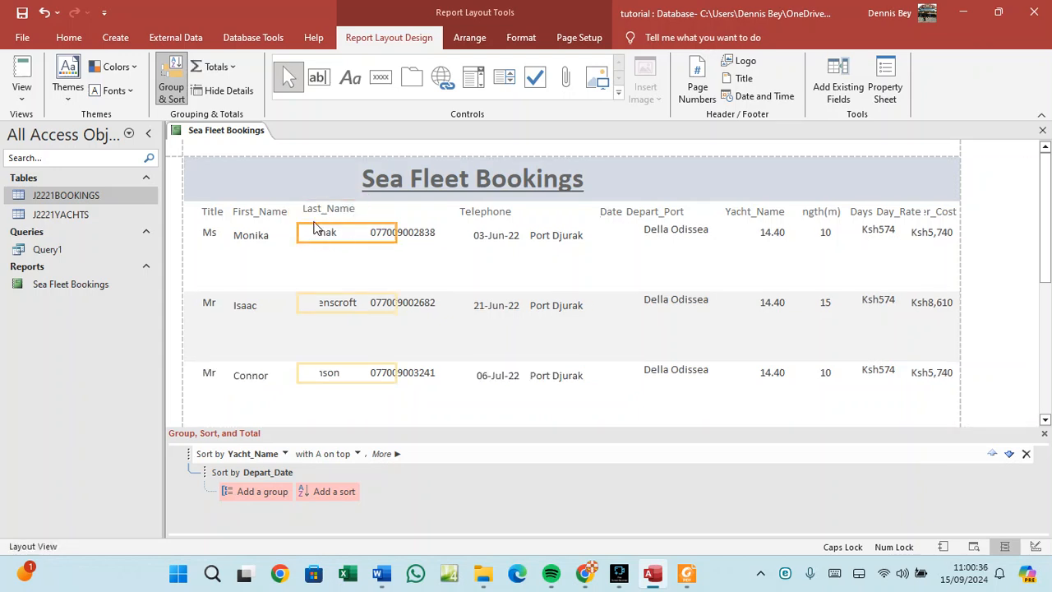
drag(397, 232, 285, 231)
click(263, 244)
click(307, 234)
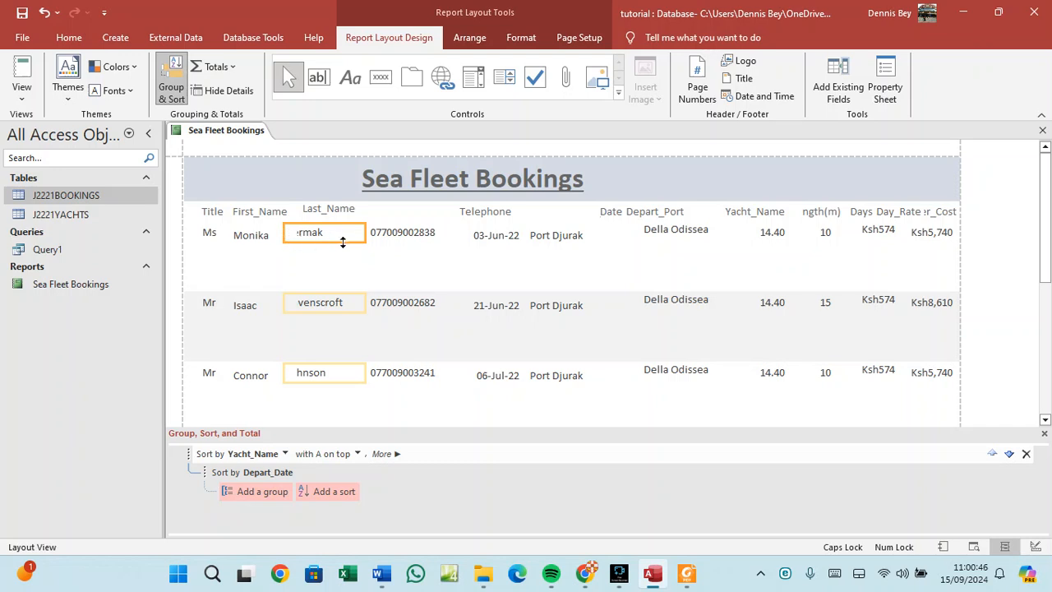
drag(365, 232, 369, 231)
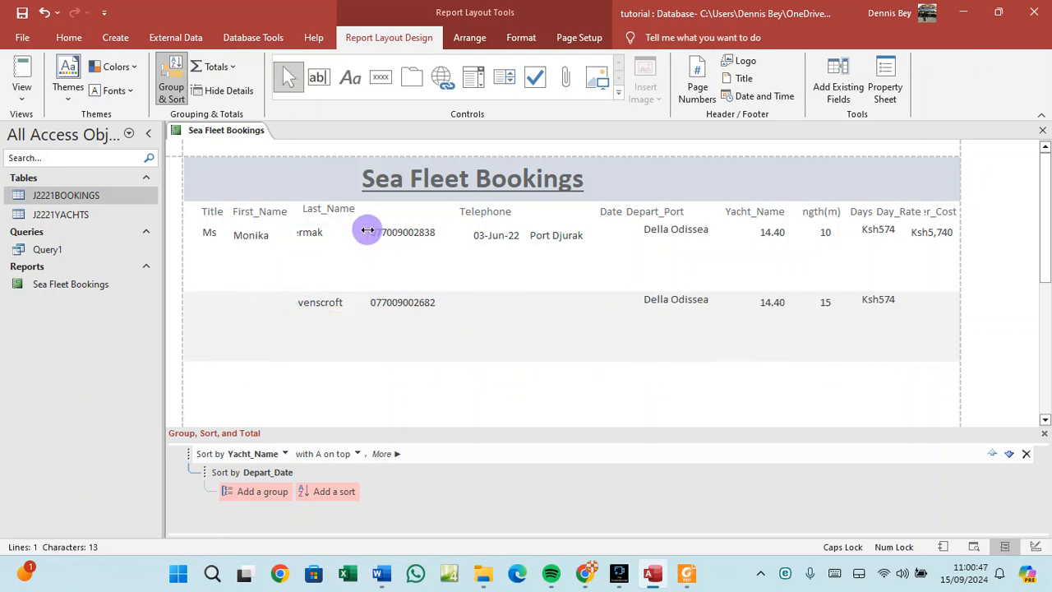
click(465, 213)
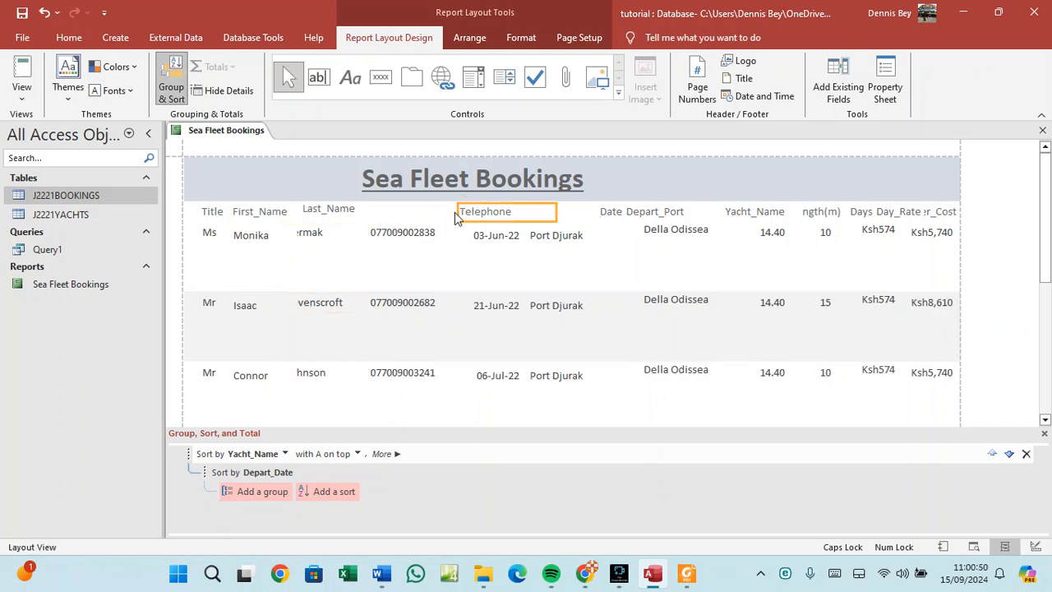
Narrow the Telephone heading, move the Date heading beside it and narrow the date values.
click(554, 212)
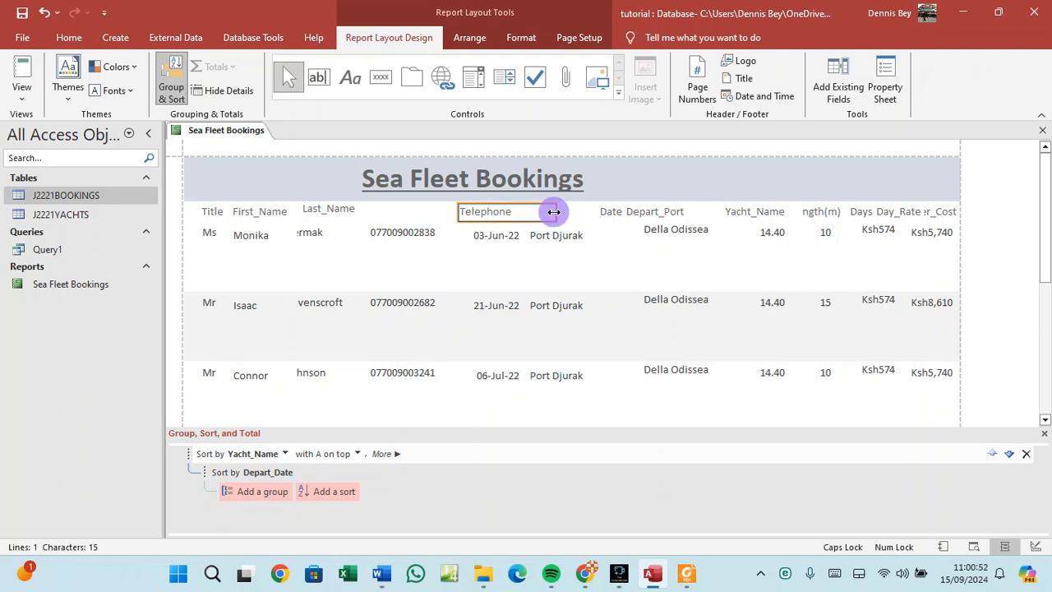
drag(554, 212, 426, 208)
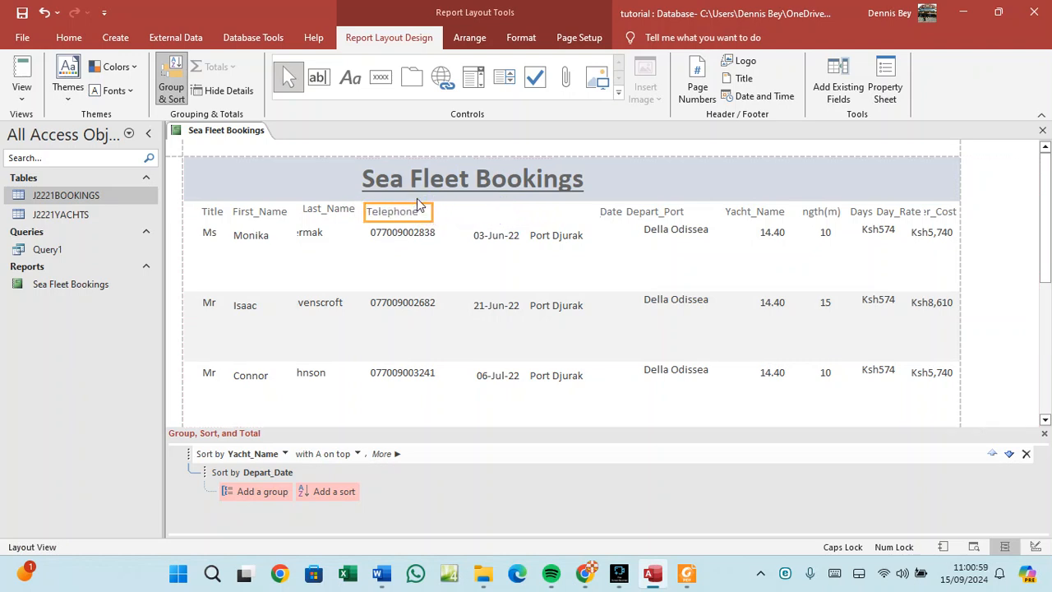
click(611, 212)
drag(606, 215, 465, 212)
click(473, 231)
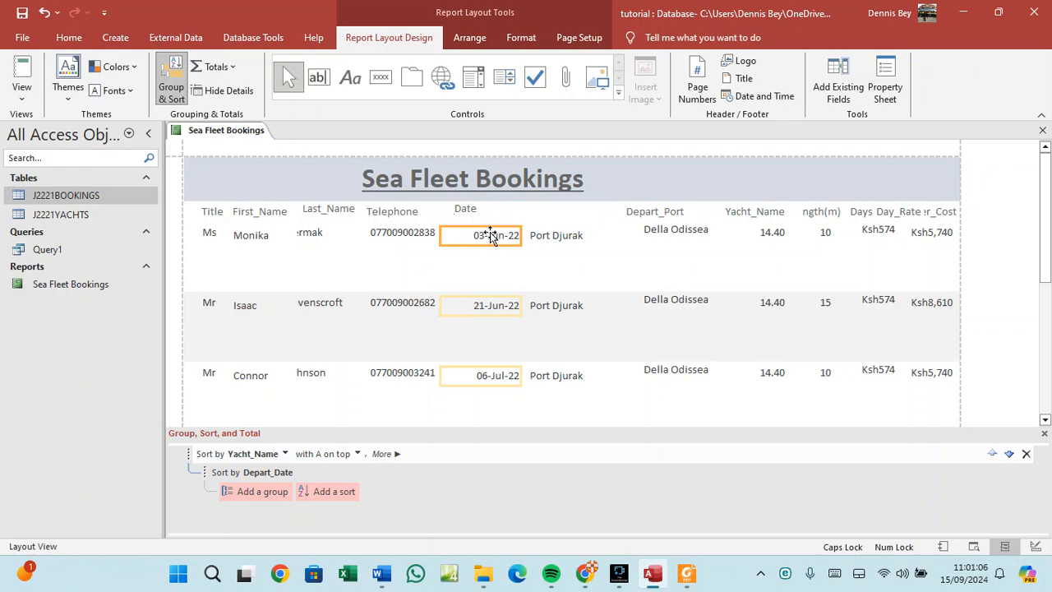
drag(518, 235, 438, 234)
click(408, 230)
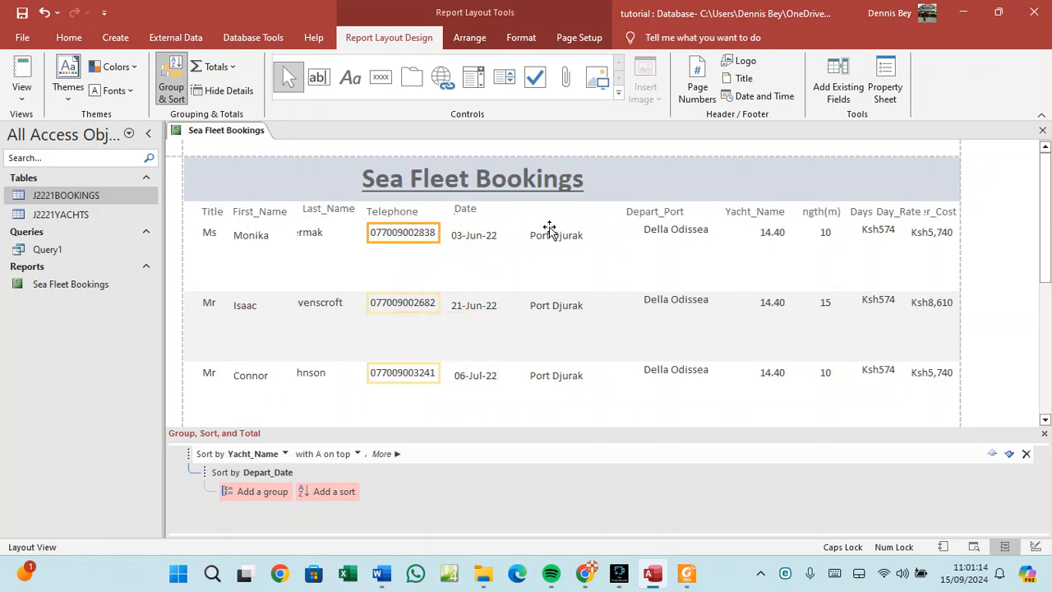
Move the Depart_Port heading beside Date and shift the yacht name values toward it.
click(647, 212)
drag(645, 212, 531, 211)
click(547, 233)
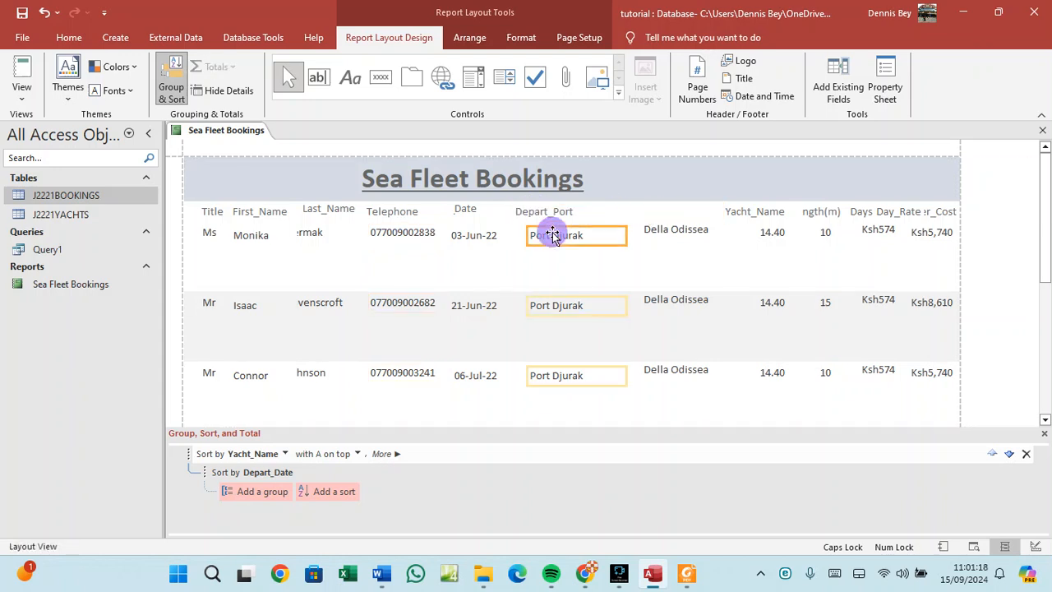
click(574, 216)
click(594, 210)
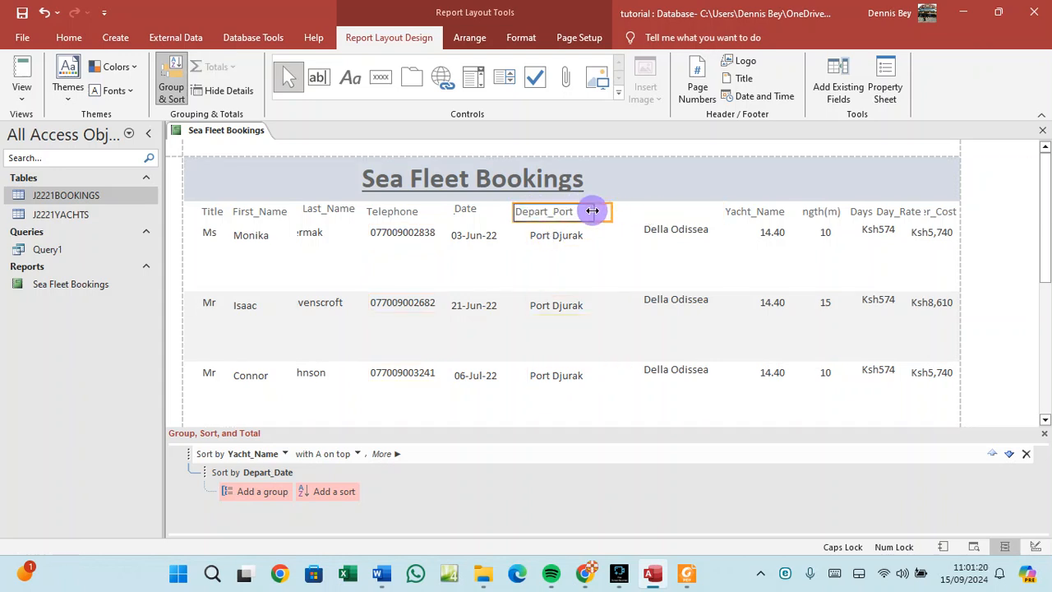
click(656, 235)
drag(685, 231, 657, 235)
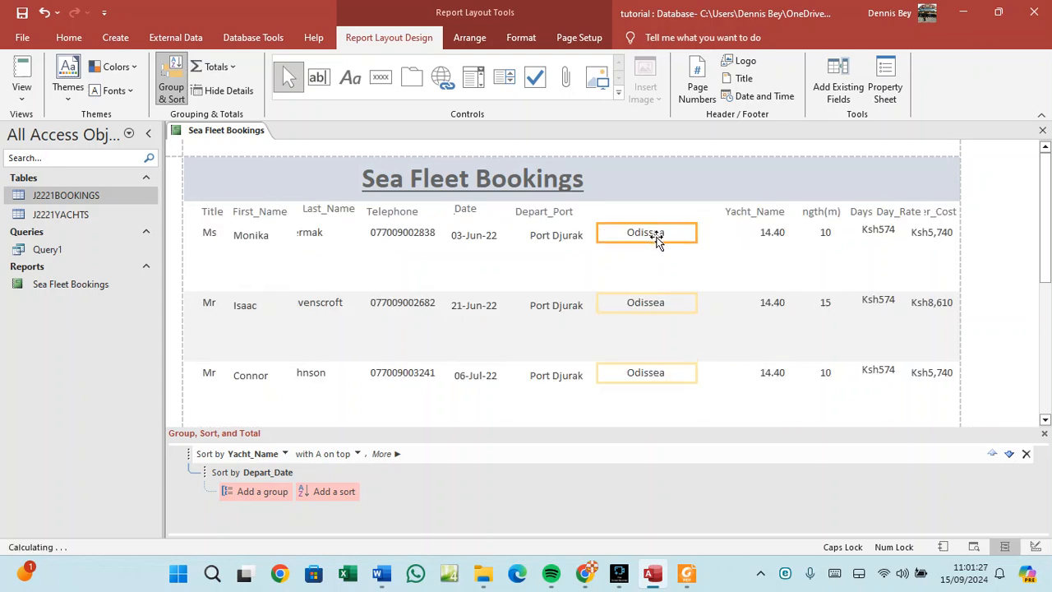
Save the report, then move the Yacht_Name heading after Depart_Port and narrow it.
click(734, 213)
click(738, 212)
click(734, 216)
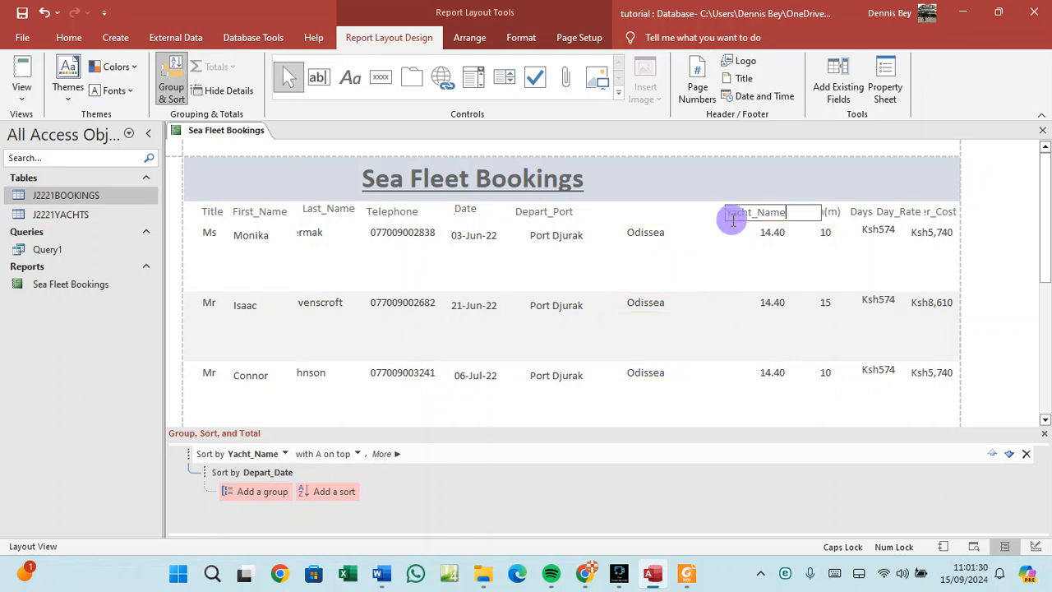
click(740, 231)
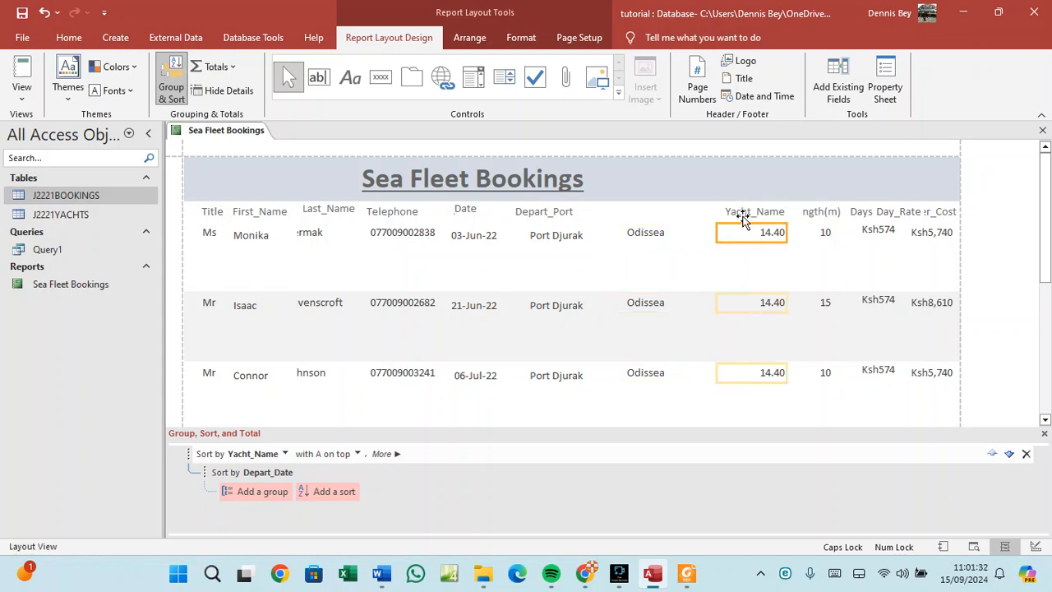
click(741, 217)
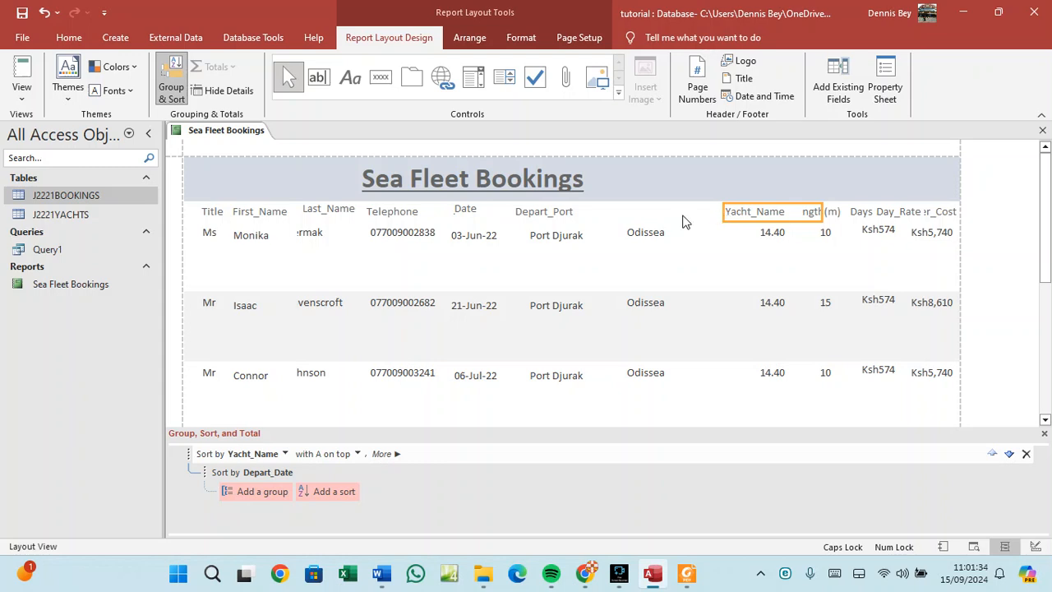
right_click(233, 134)
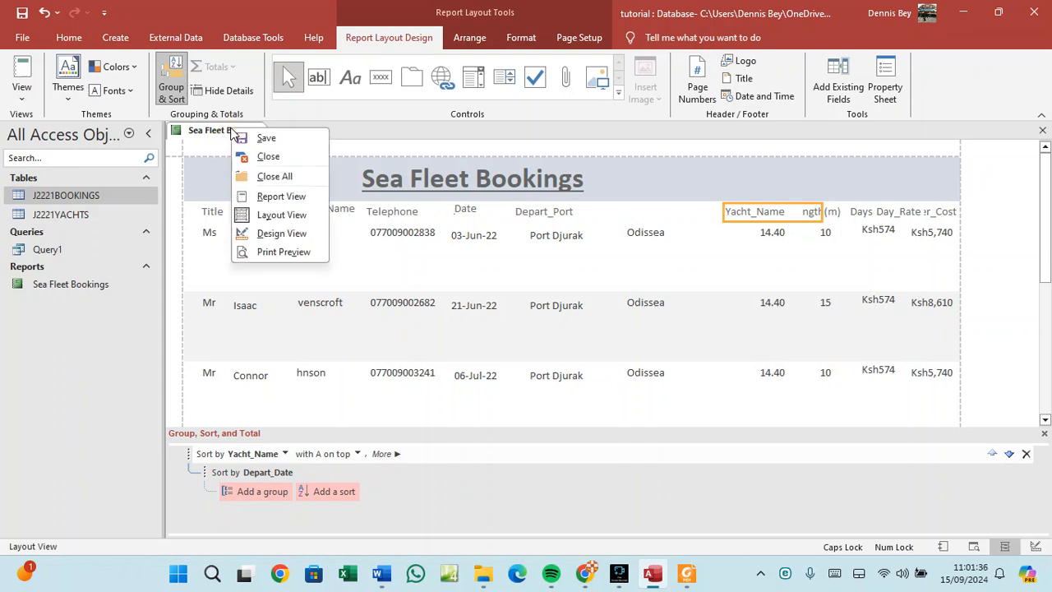
click(259, 139)
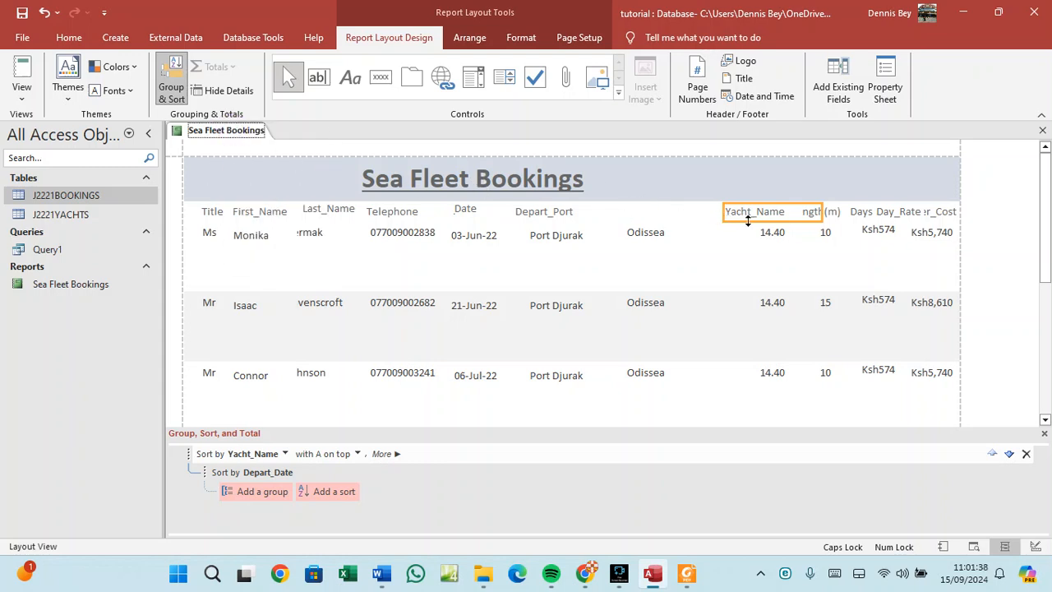
drag(734, 218, 631, 208)
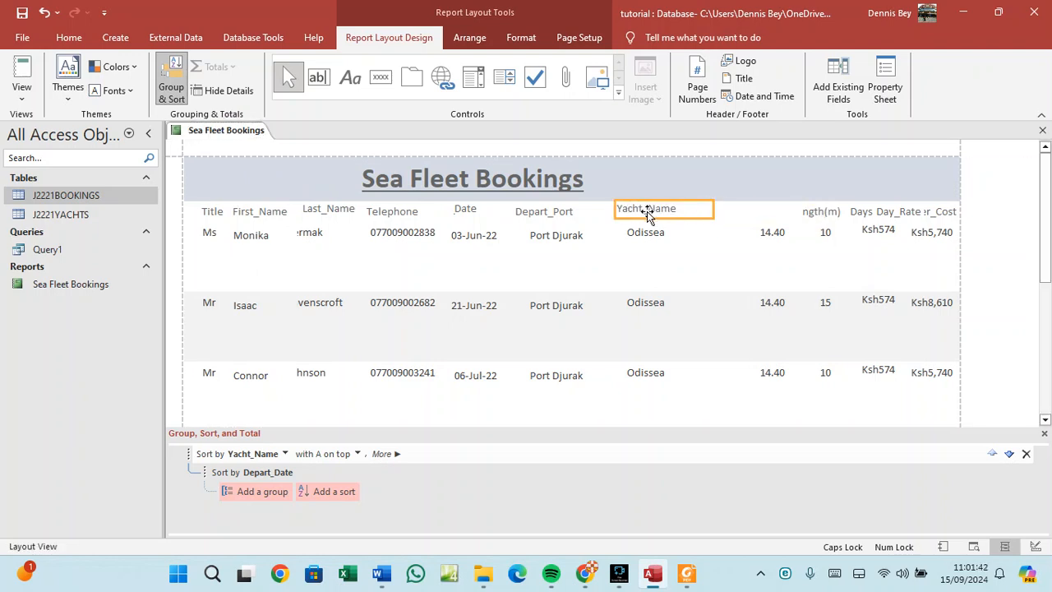
drag(716, 210, 674, 233)
click(672, 237)
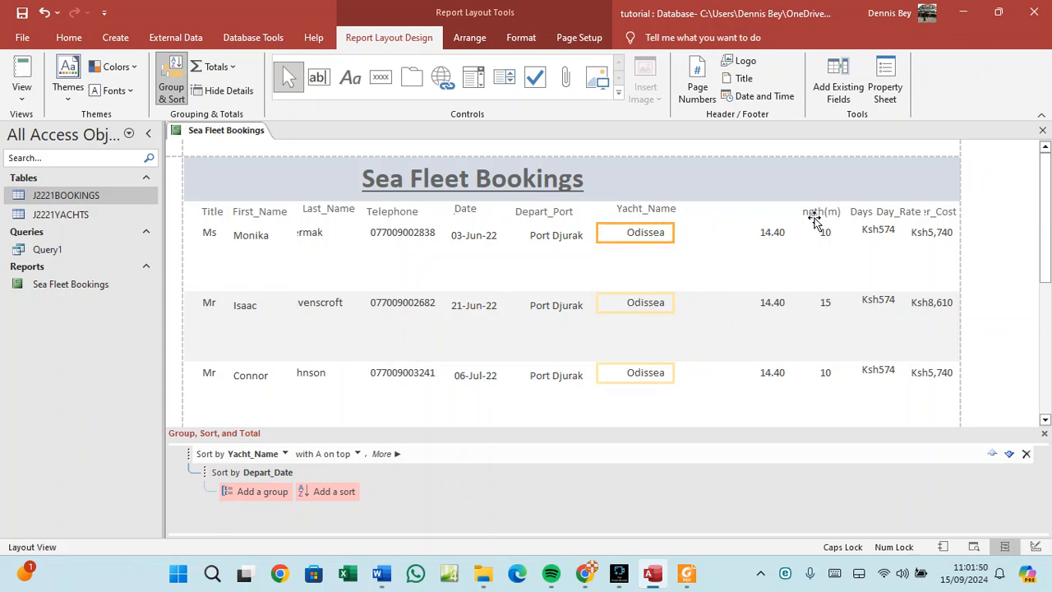
Move the Length(m) heading next to Yacht_Name and the Days heading next to Length(m).
drag(810, 214, 700, 227)
click(764, 228)
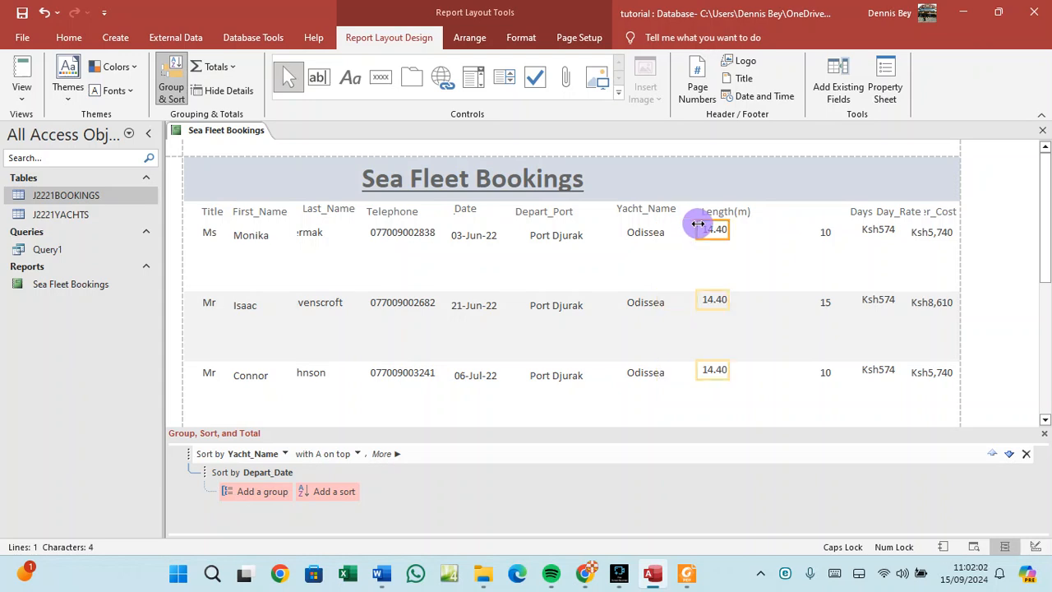
click(849, 211)
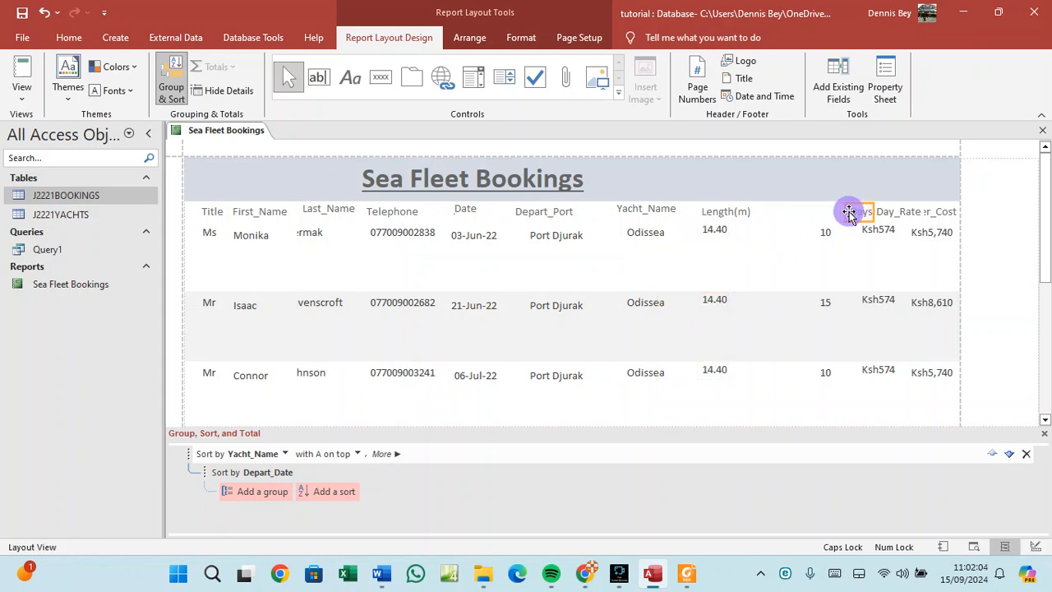
drag(850, 211, 792, 231)
Move the Day_Rate heading next to Days and align the Ksh574 values beneath it.
click(819, 231)
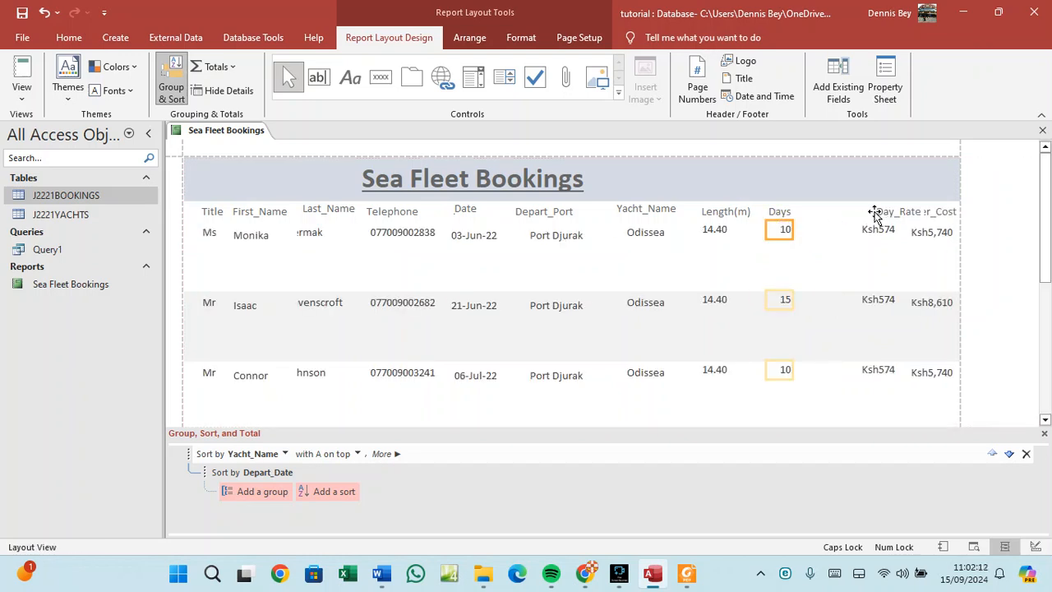
drag(875, 214, 816, 213)
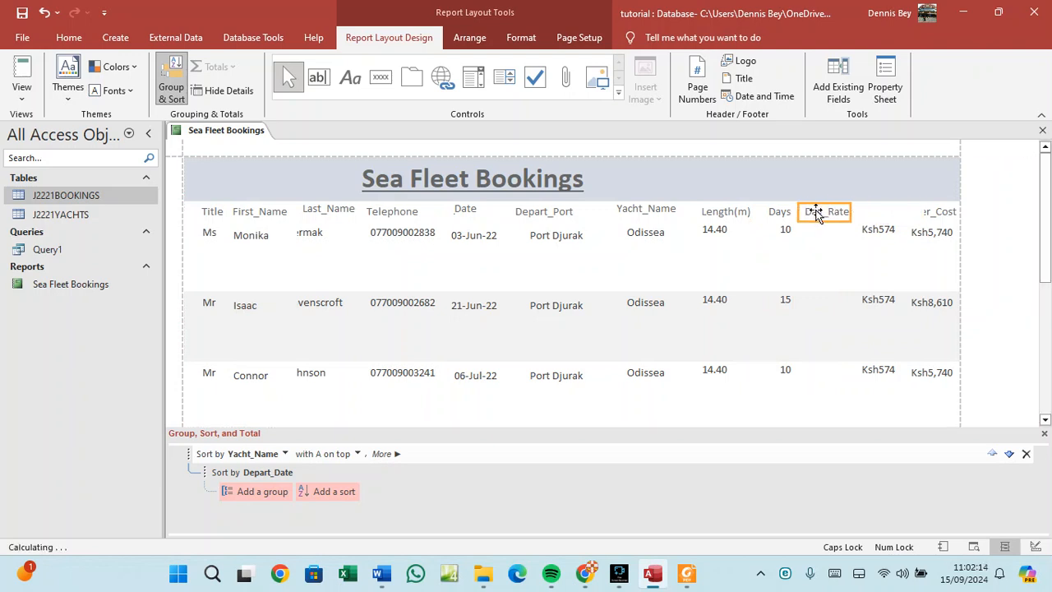
mouse_move(873, 231)
mouse_down()
mouse_move(780, 230)
mouse_move(855, 229)
mouse_up()
click(815, 229)
Resize the Charter_Cost heading over its values and shift the Telephone values under their heading.
click(921, 213)
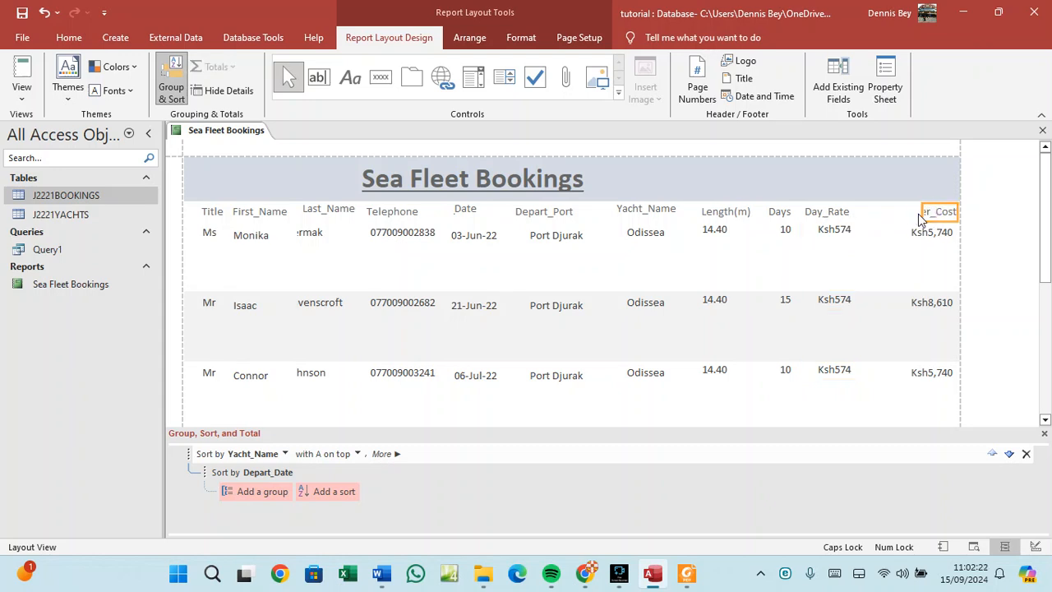
drag(921, 213, 871, 216)
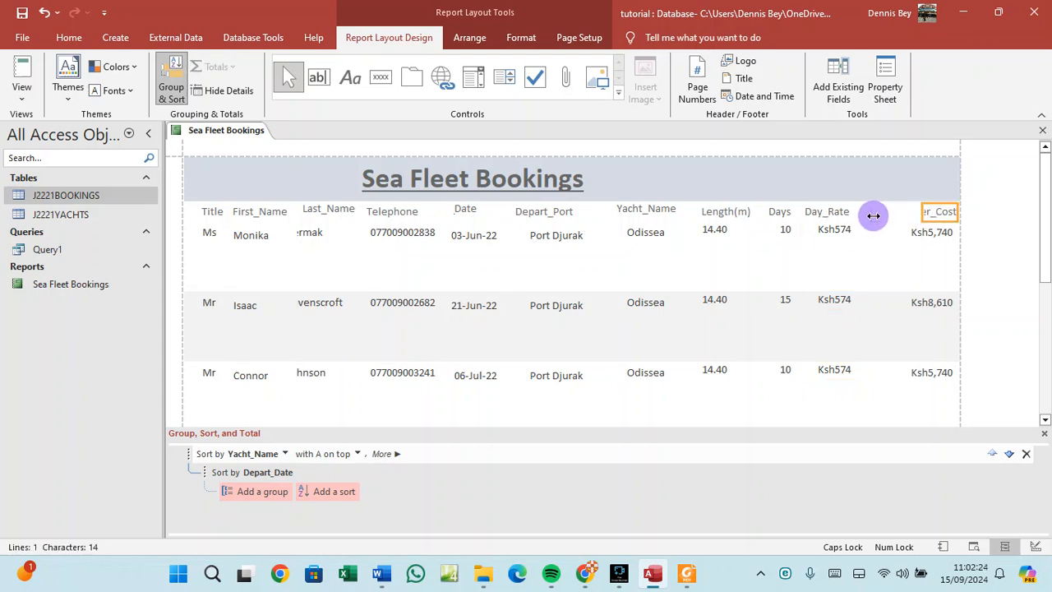
click(922, 234)
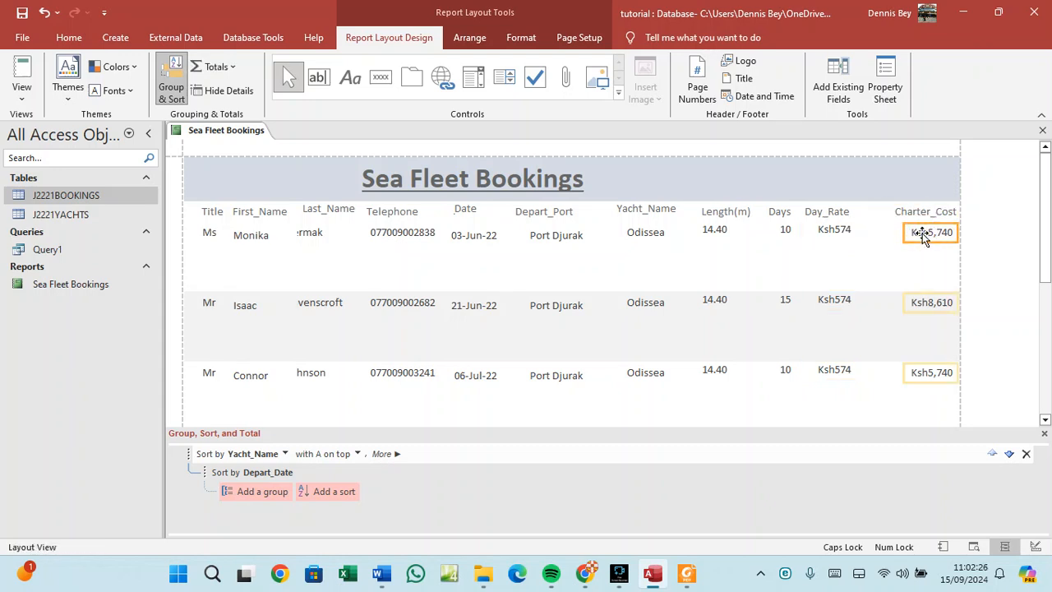
drag(923, 211, 900, 216)
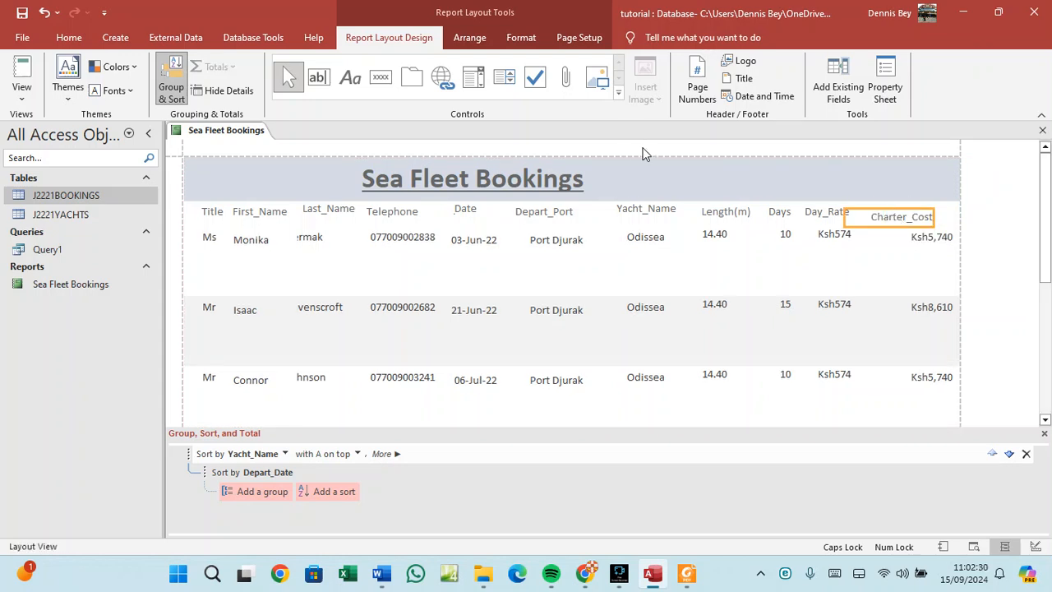
key(ctrl+z)
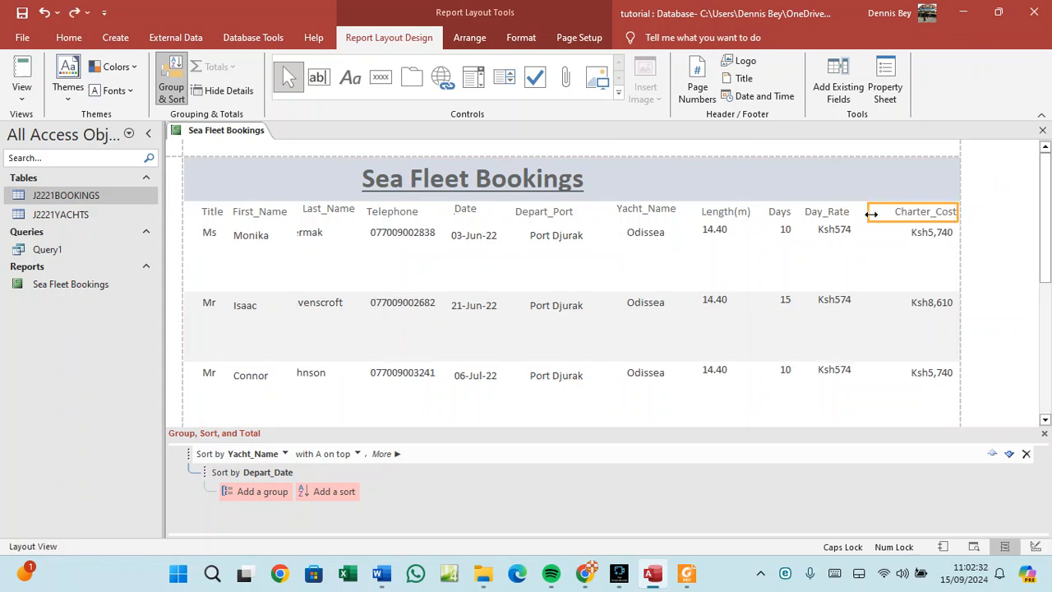
drag(869, 214, 939, 226)
click(927, 235)
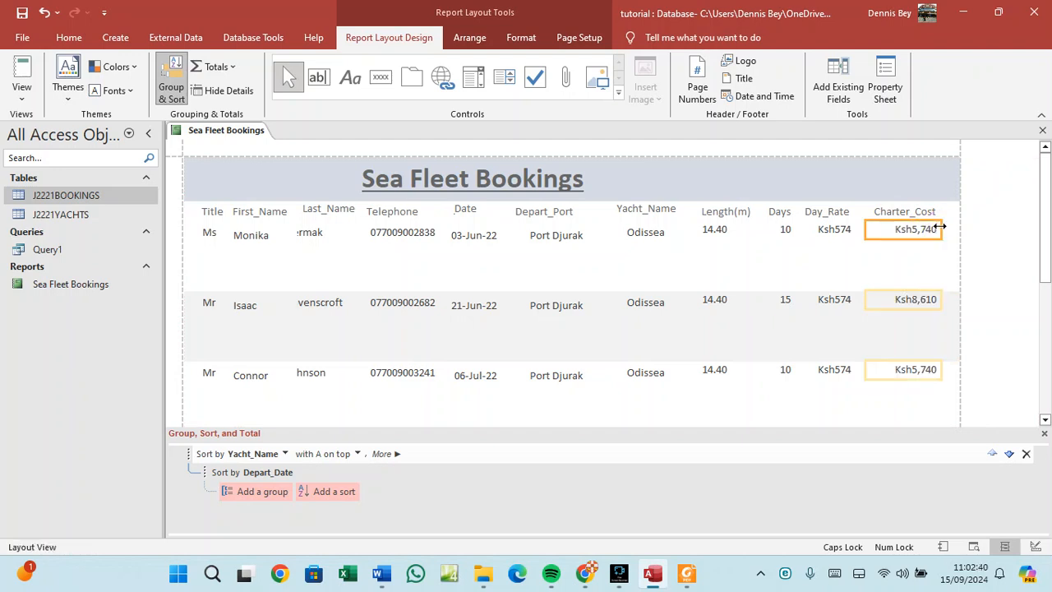
click(378, 237)
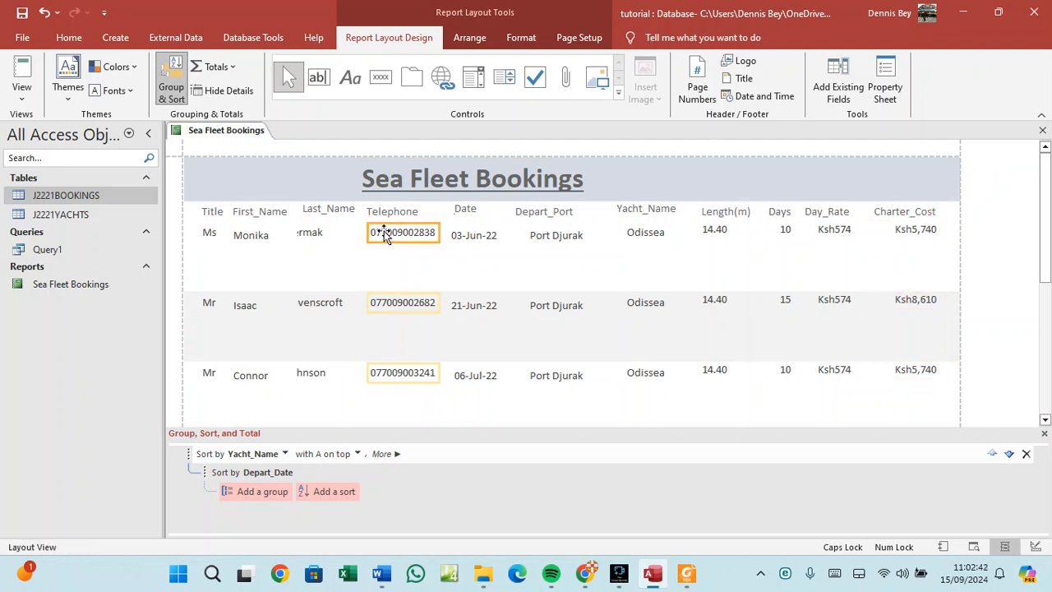
drag(385, 235, 432, 232)
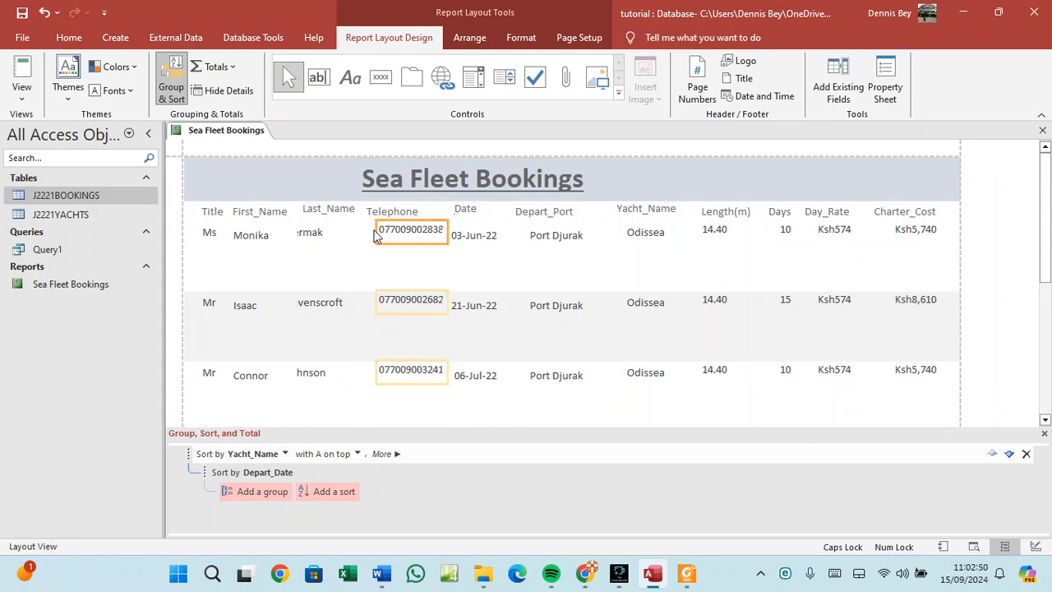
Move the Title values to the report's left edge and widen the First_Name values leftward.
click(332, 237)
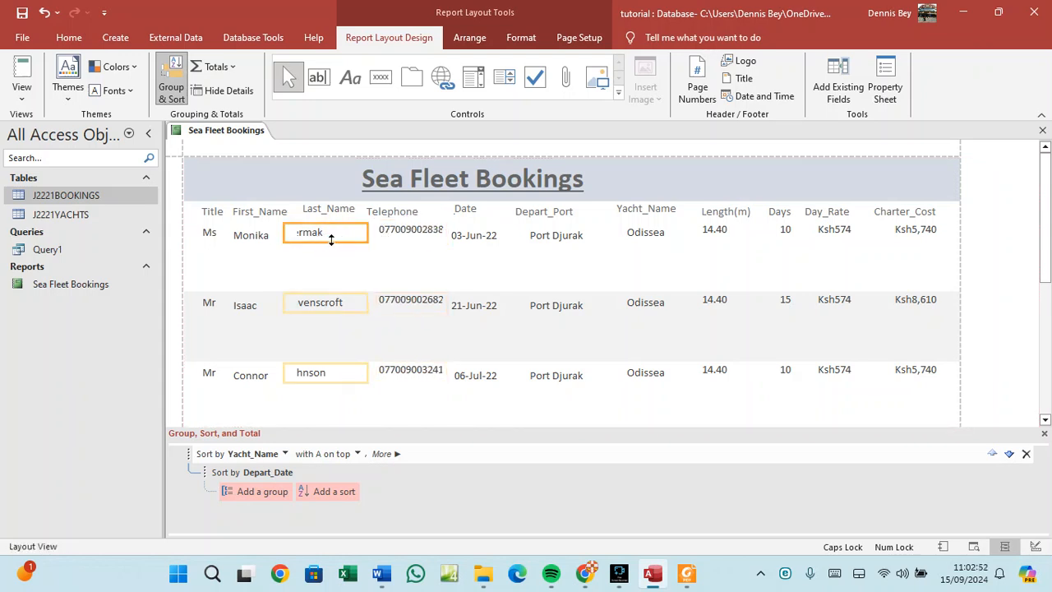
click(251, 235)
shift+click(209, 233)
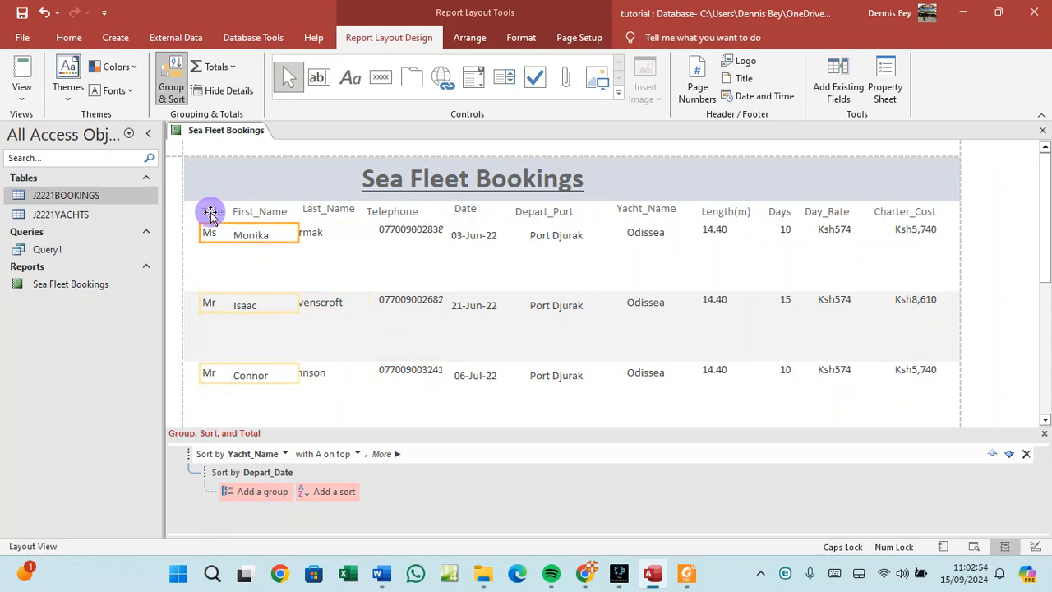
click(211, 213)
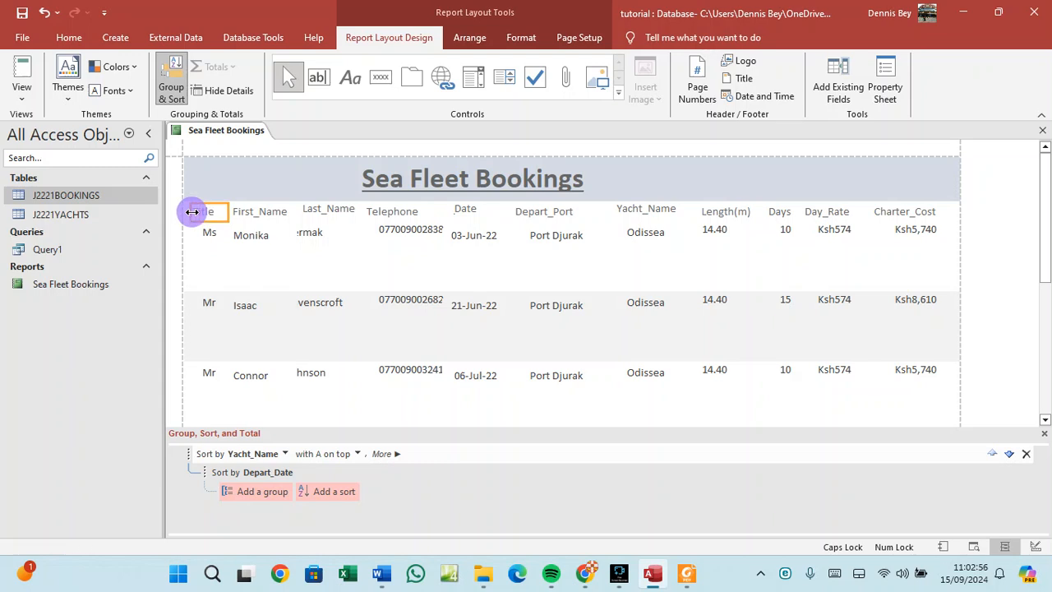
click(207, 226)
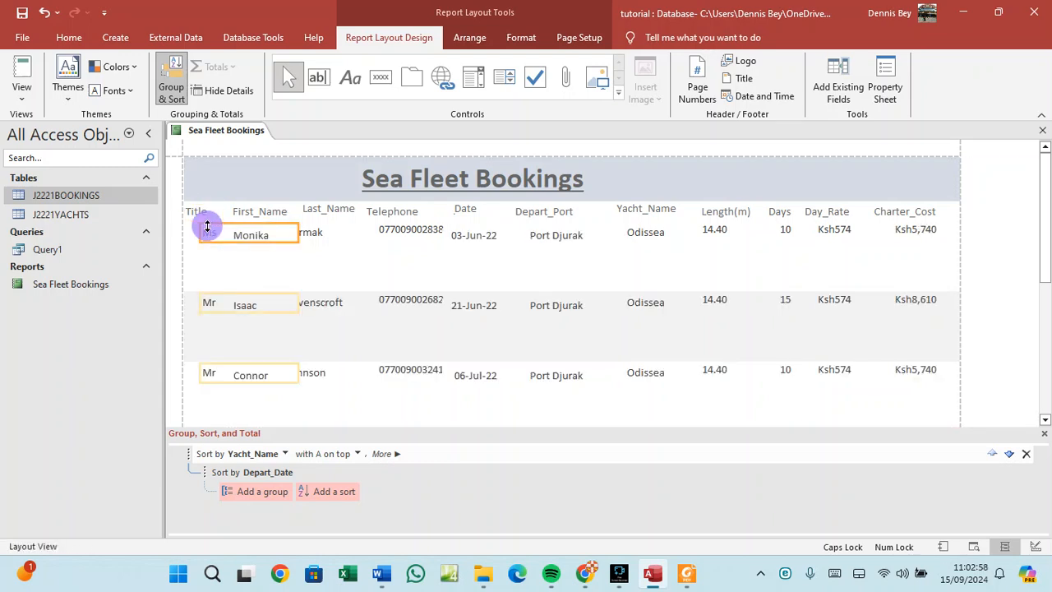
drag(299, 232, 187, 231)
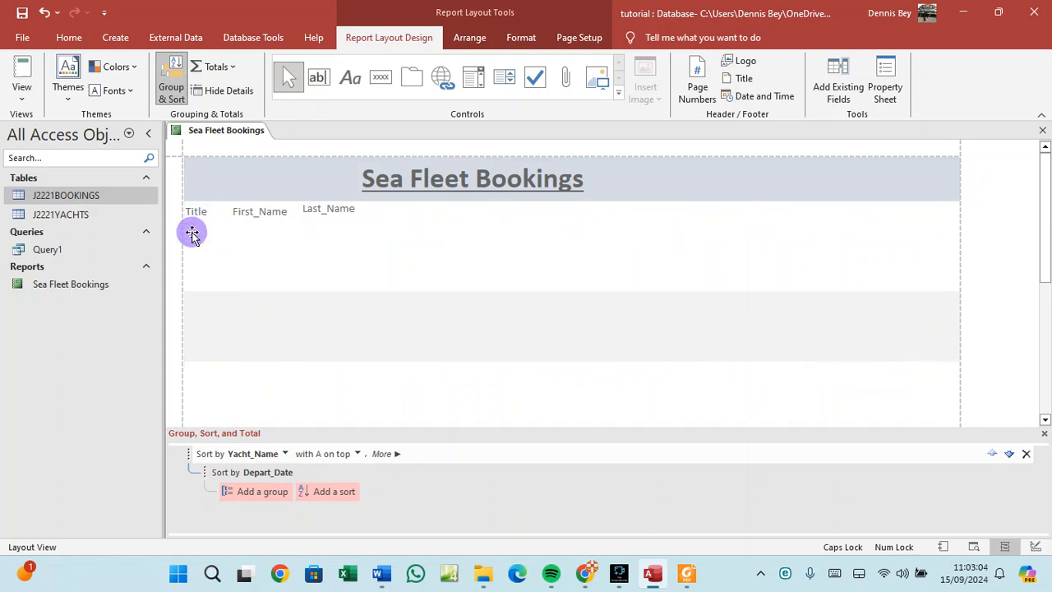
click(242, 233)
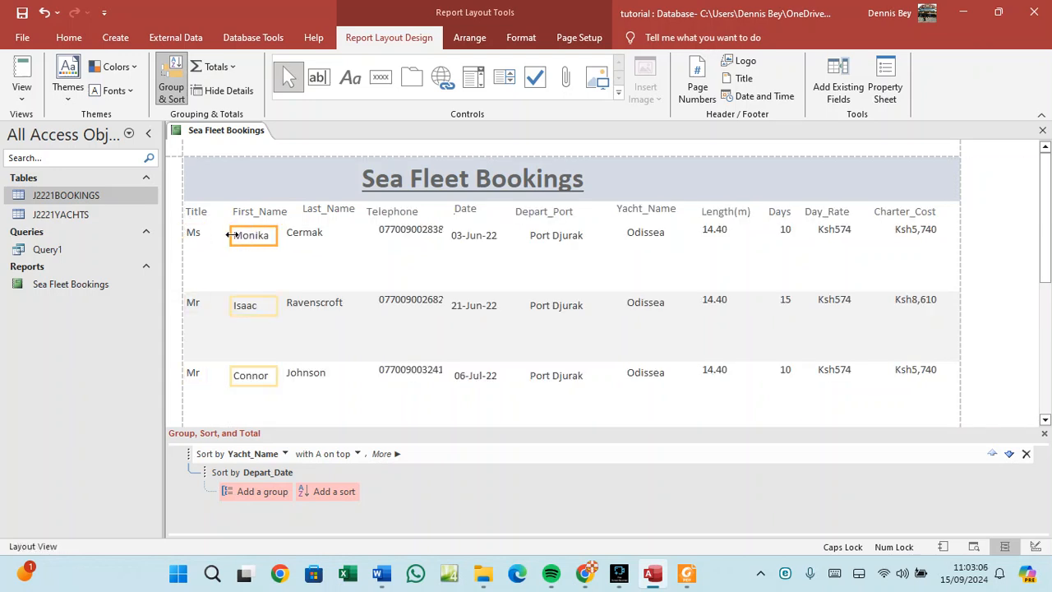
drag(232, 234, 206, 235)
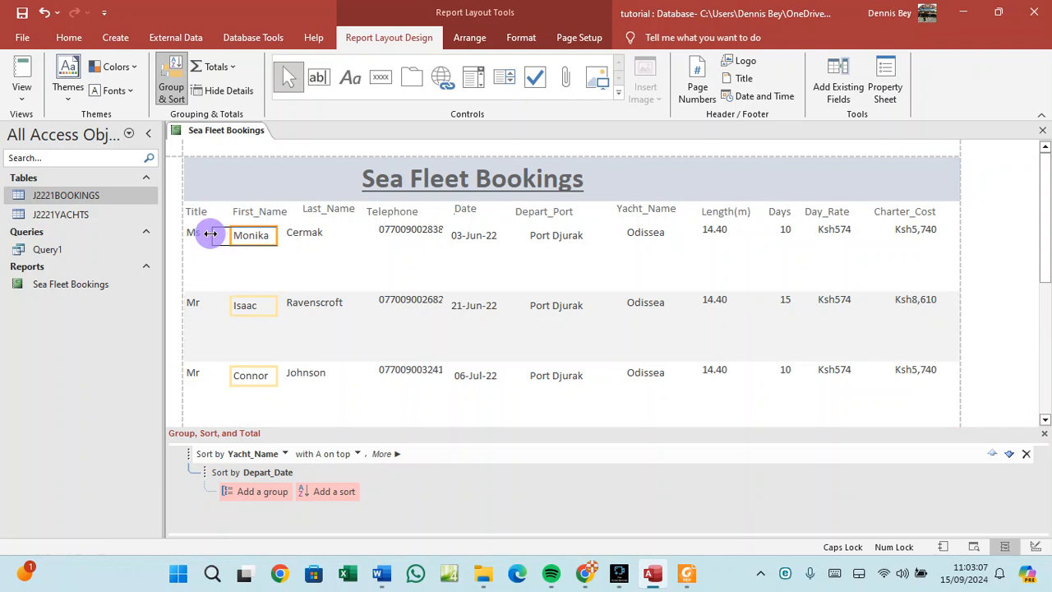
Move the First_Name heading left to sit over its values, aligned with the other headings.
click(293, 235)
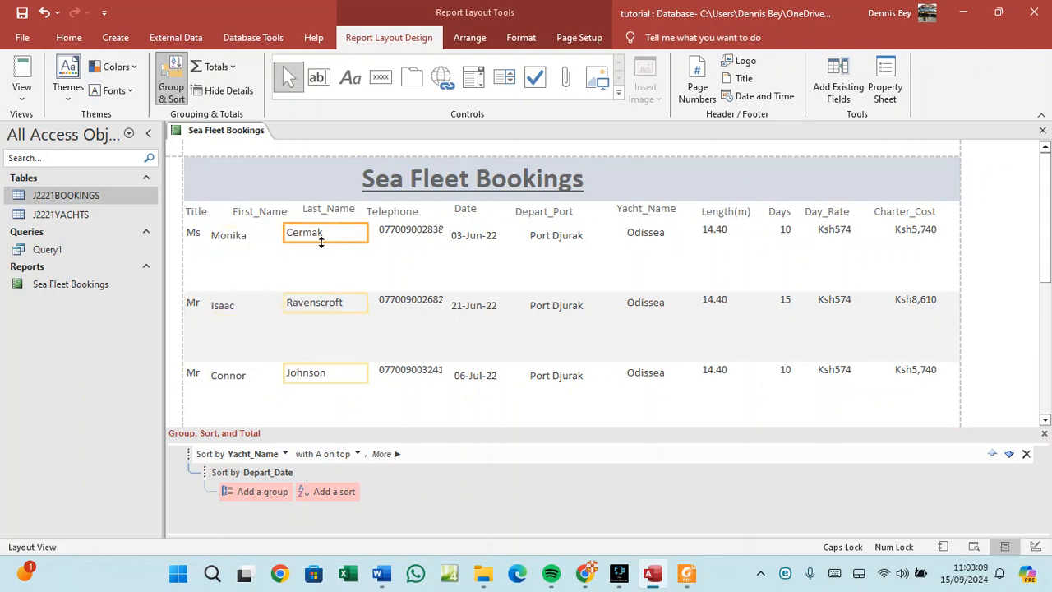
click(263, 236)
click(294, 238)
mouse_move(271, 216)
mouse_down()
mouse_move(206, 212)
mouse_move(258, 211)
mouse_up()
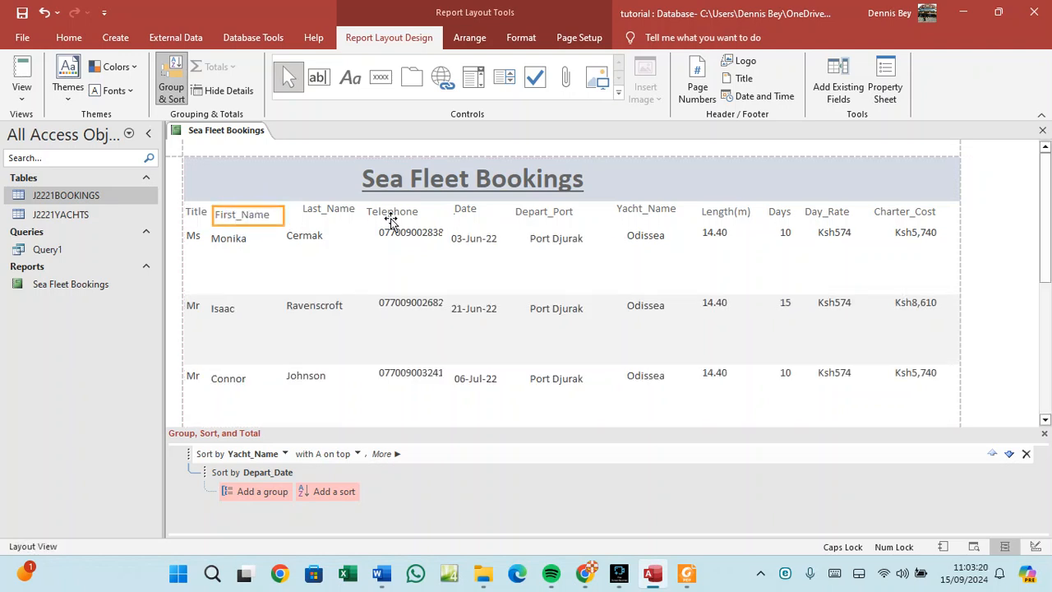
click(440, 197)
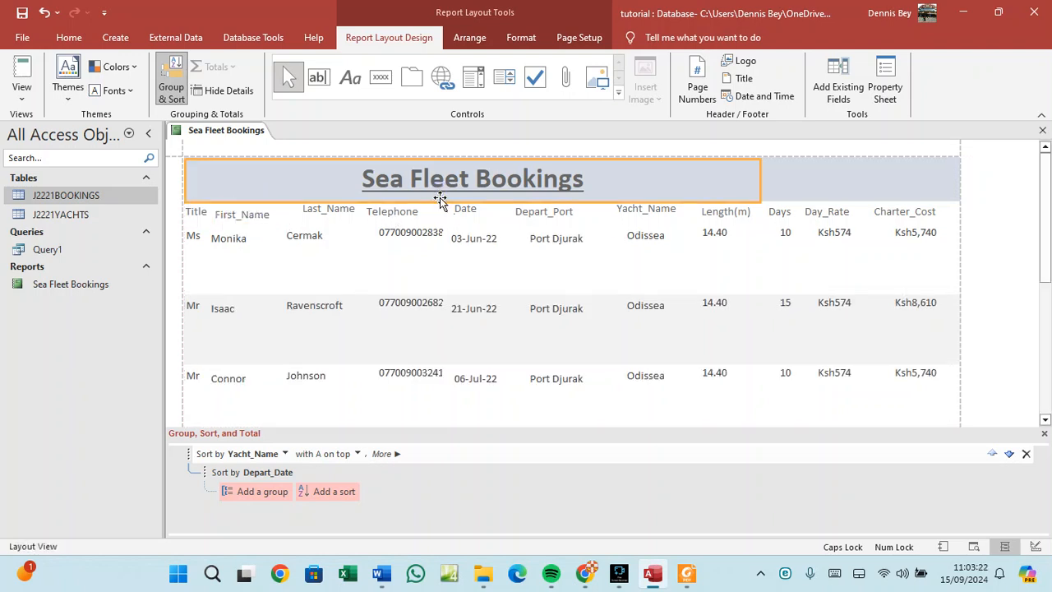
click(237, 213)
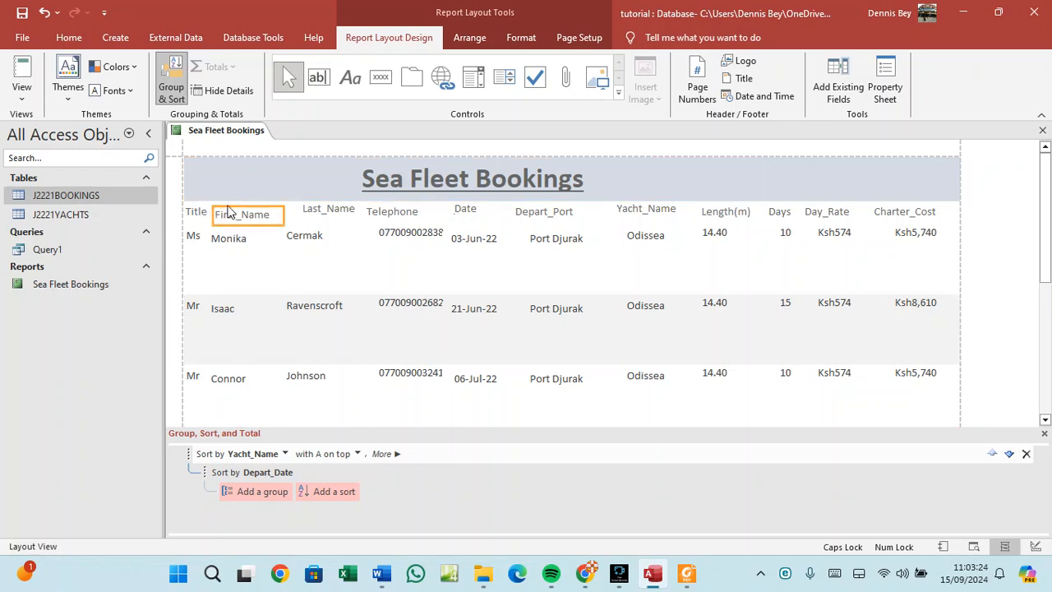
drag(237, 213, 237, 213)
click(229, 292)
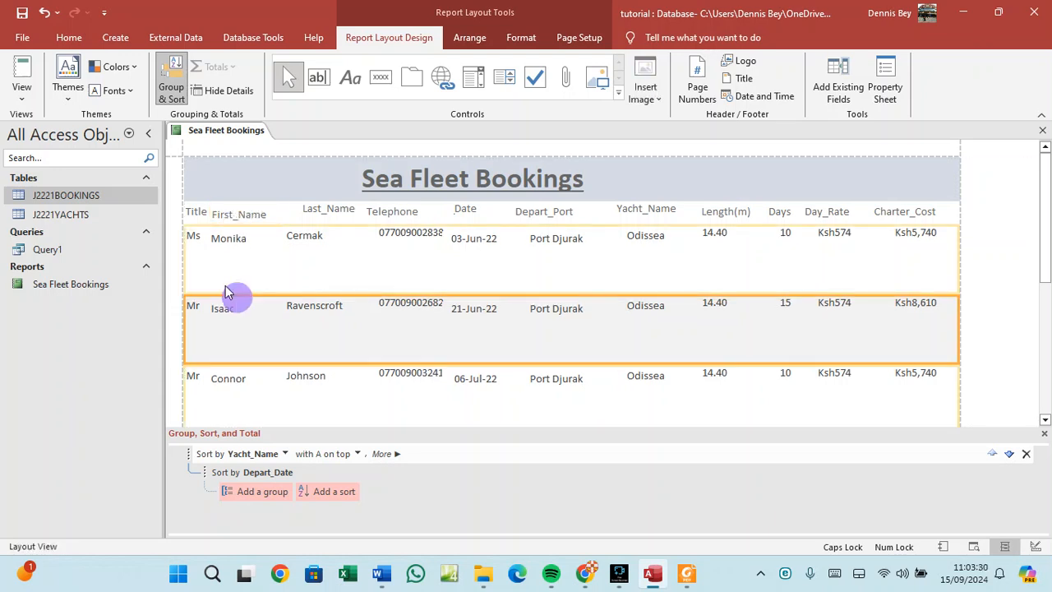
Save the report's layout changes and switch it to Report View.
right_click(203, 133)
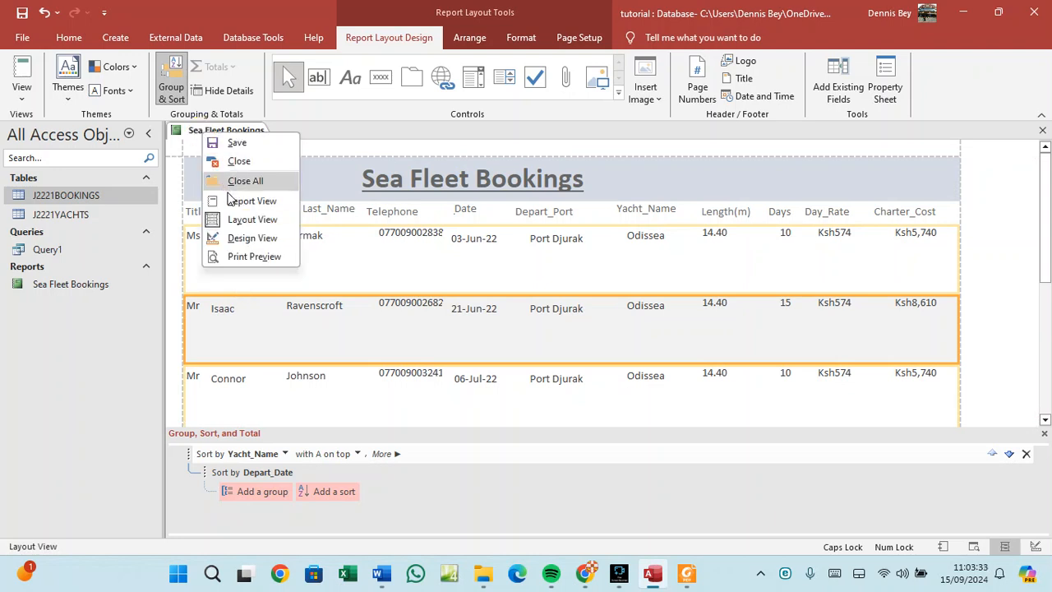
click(236, 143)
right_click(234, 132)
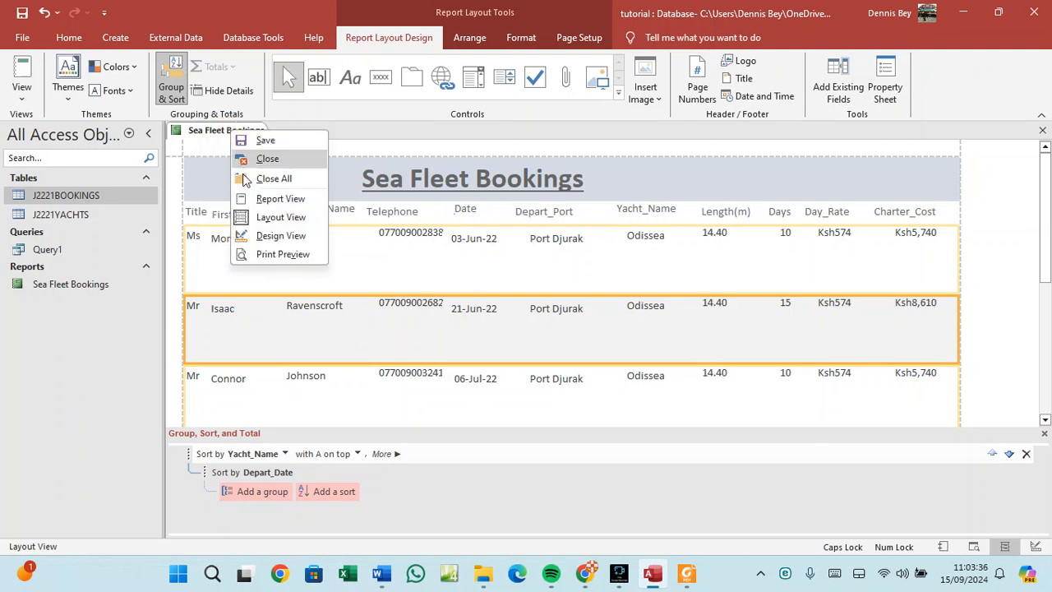
click(267, 201)
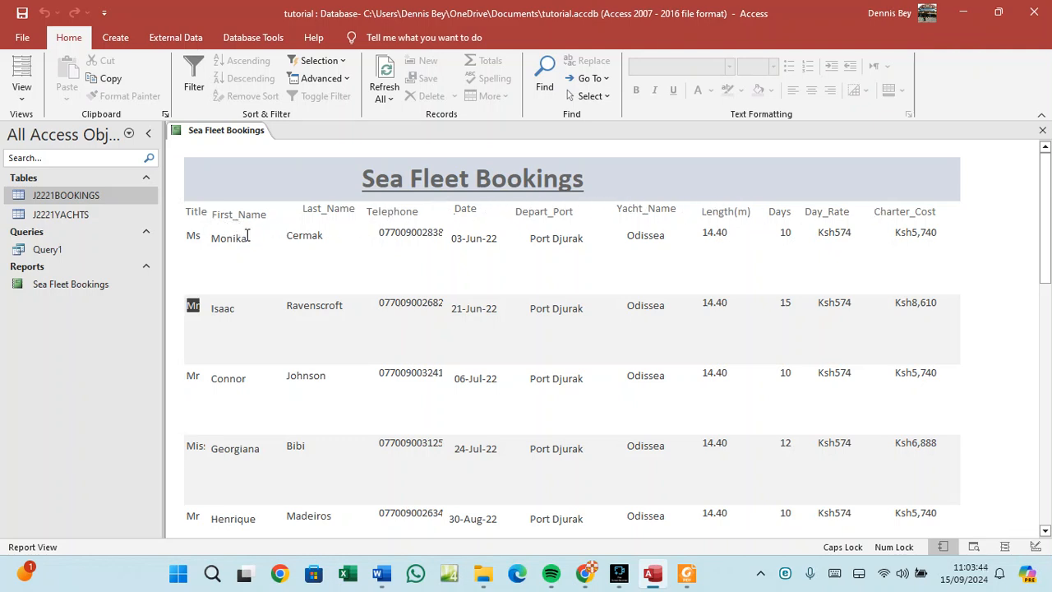
Scroll to the report's end to confirm Total bookings 13, then bring up the question paper in Foxit.
scroll(293, 313, down, 5)
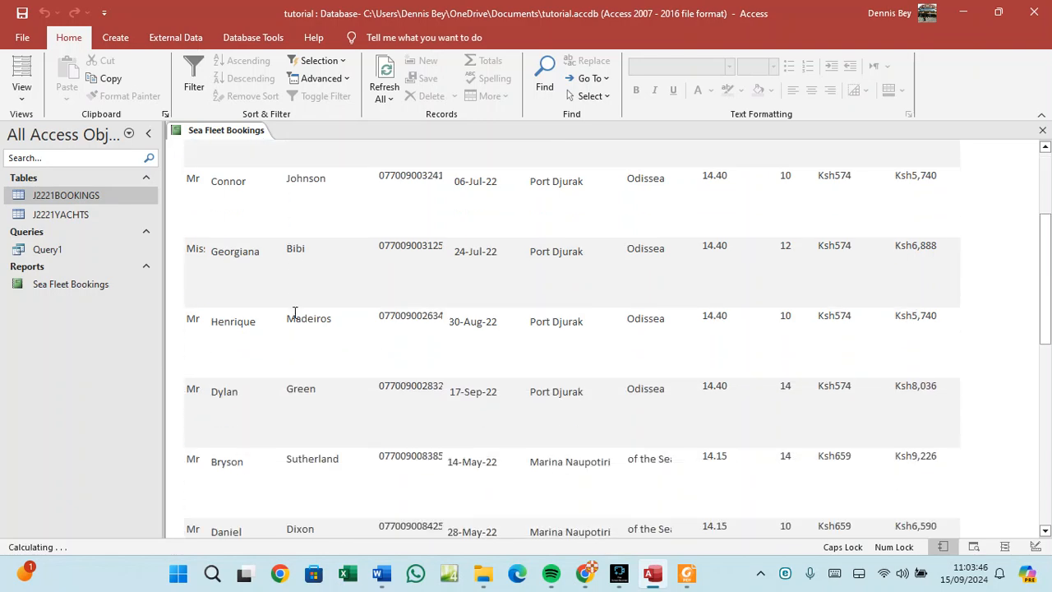
scroll(293, 312, down, 5)
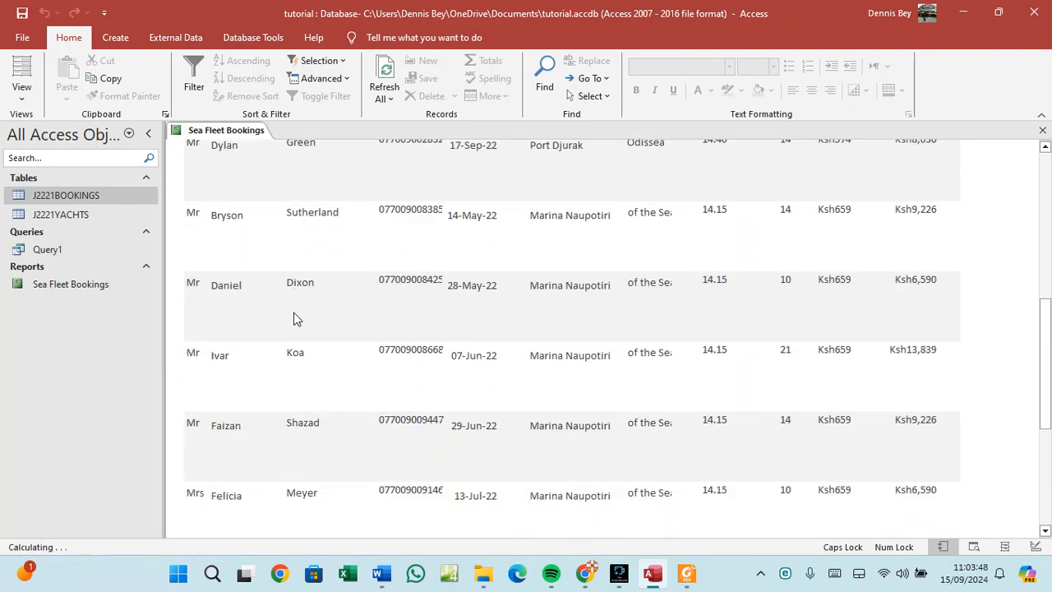
scroll(294, 318, down, 3)
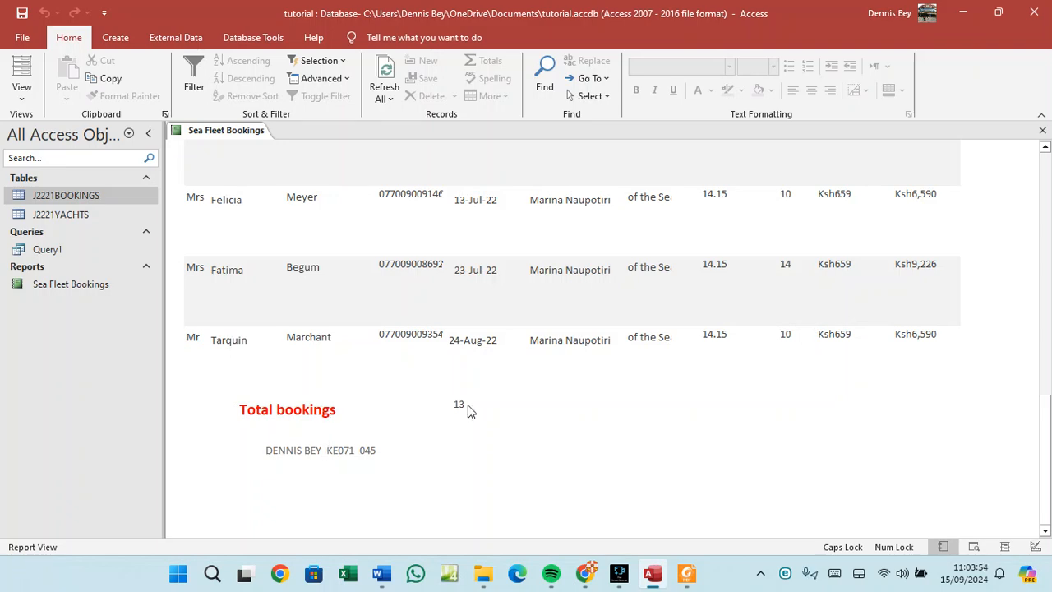
click(697, 585)
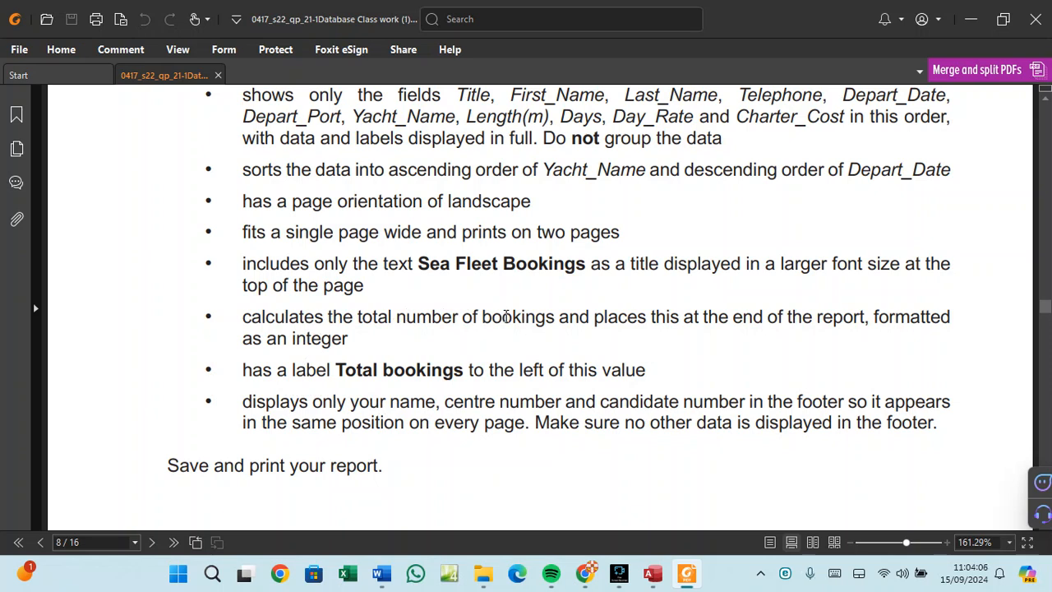
Review the page 8 report requirements, then return to Access.
click(653, 573)
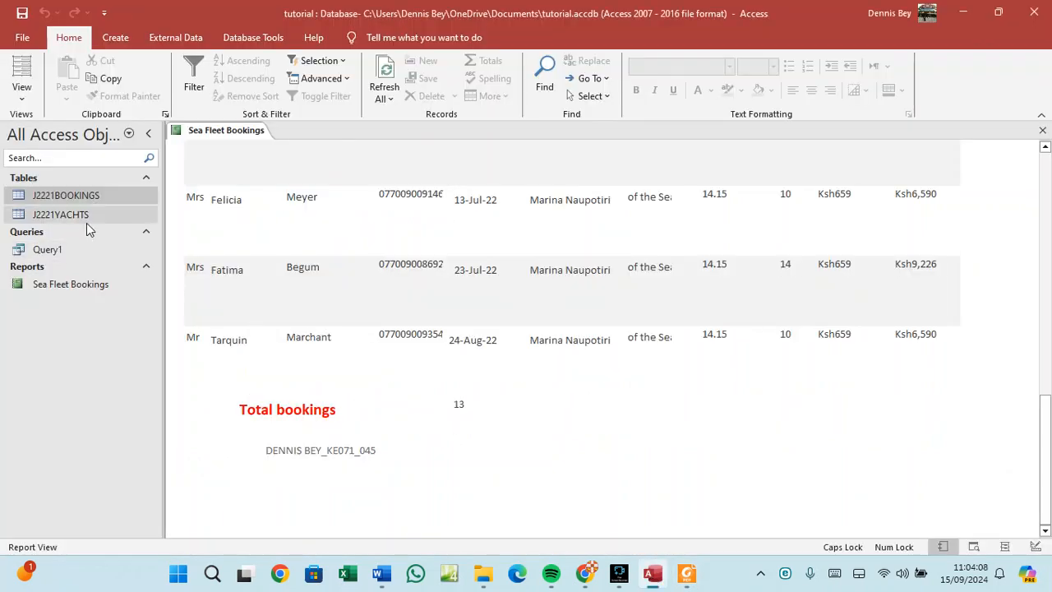
Open the J2221BOOKINGS table and Query1 (13 records), then reopen the Sea Fleet Bookings report.
double_click(75, 197)
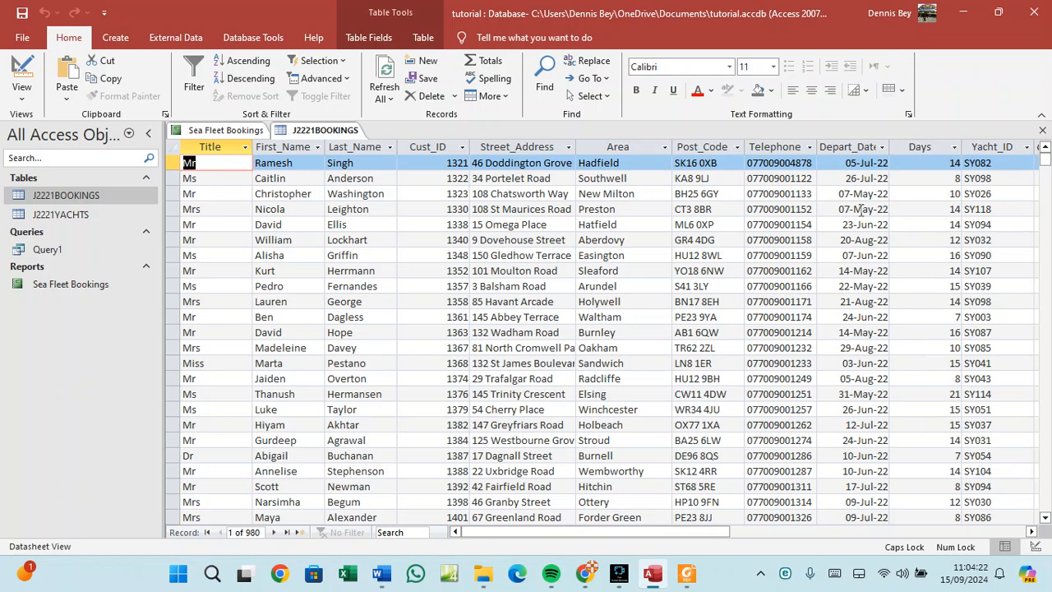
double_click(50, 250)
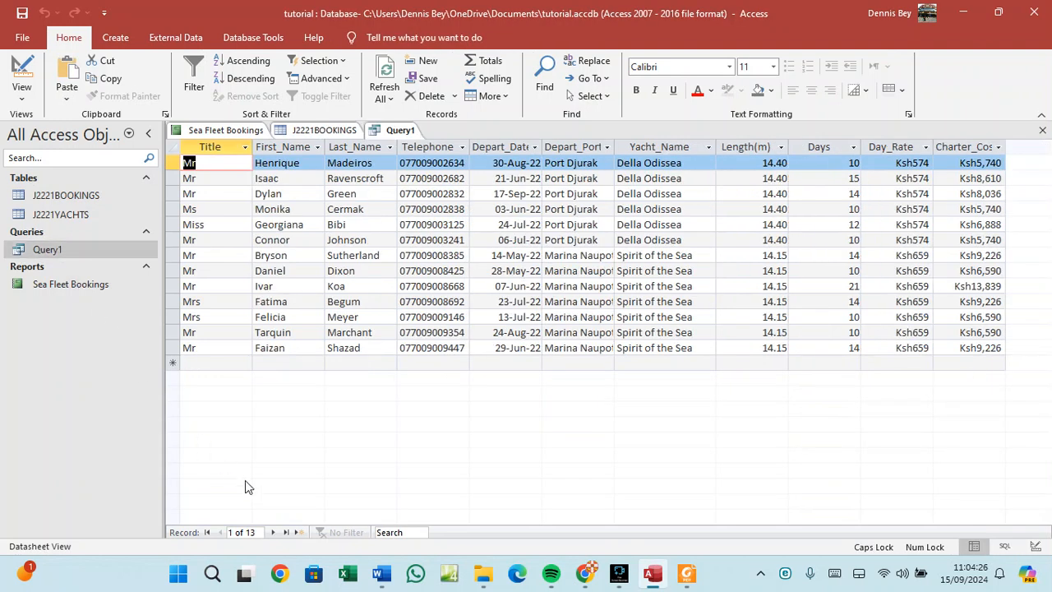
double_click(67, 286)
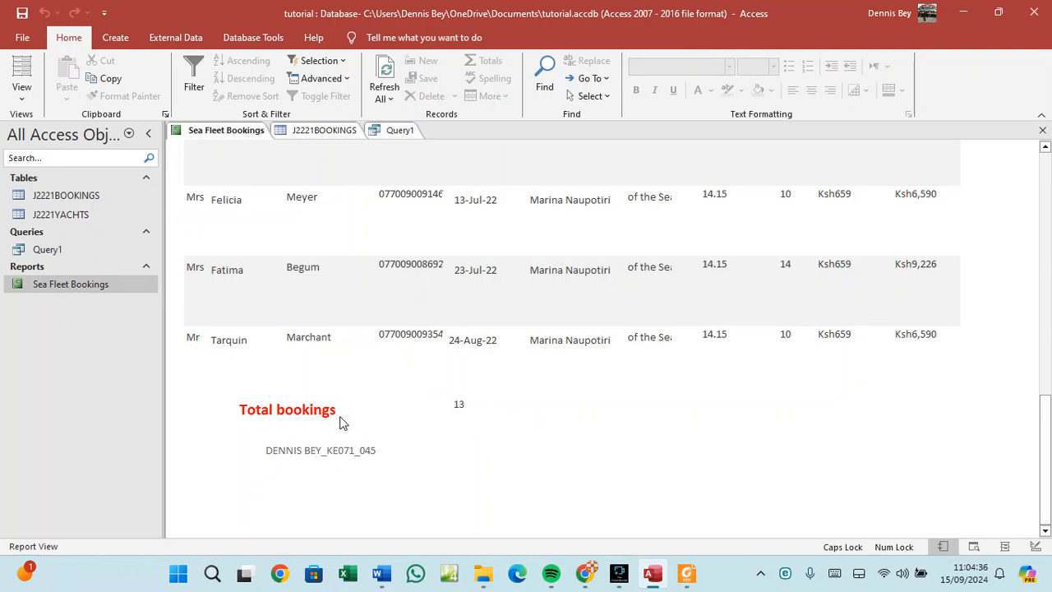
Scroll through the Sea Fleet Bookings report and bring up its view-switching options.
scroll(764, 283, up, 5)
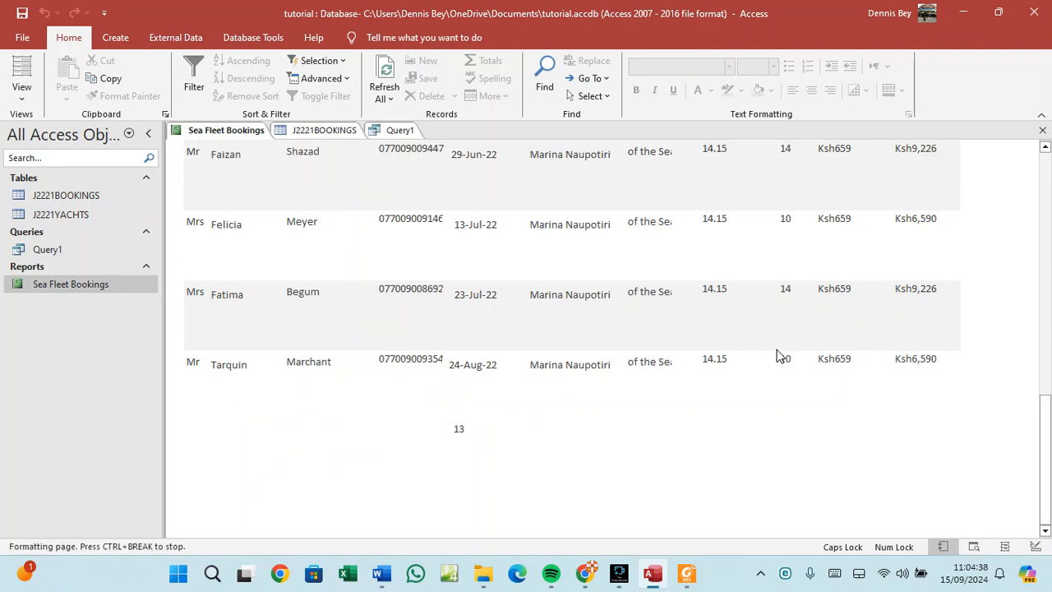
scroll(776, 356, up, 4)
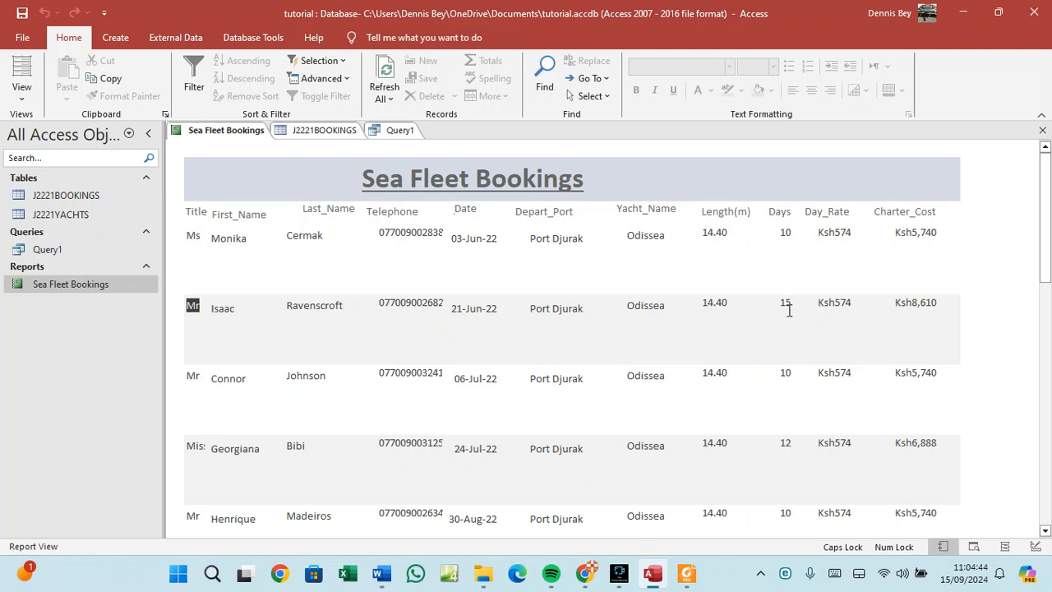
scroll(793, 462, down, 4)
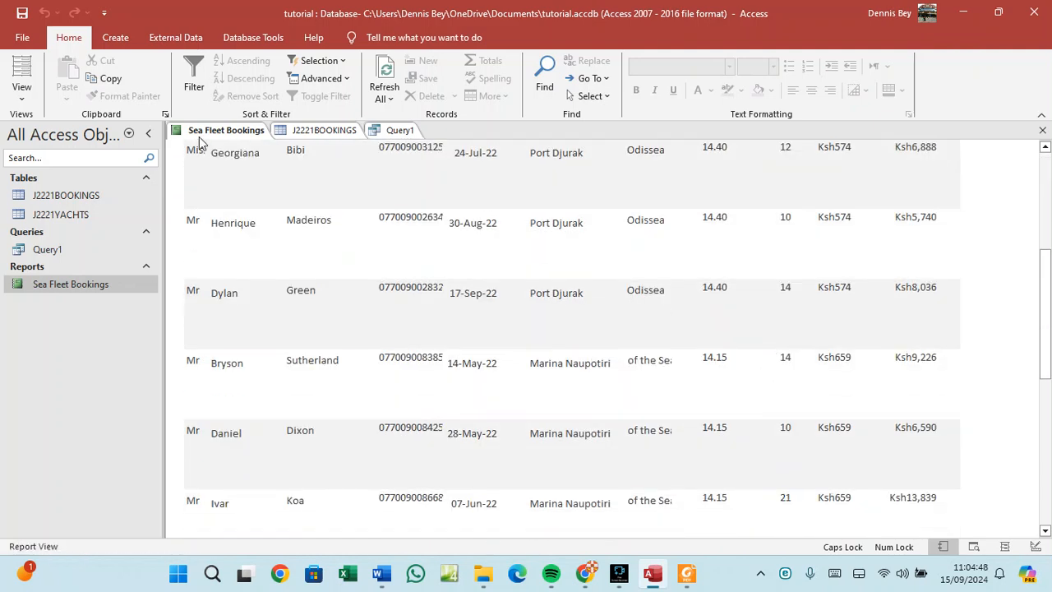
right_click(202, 132)
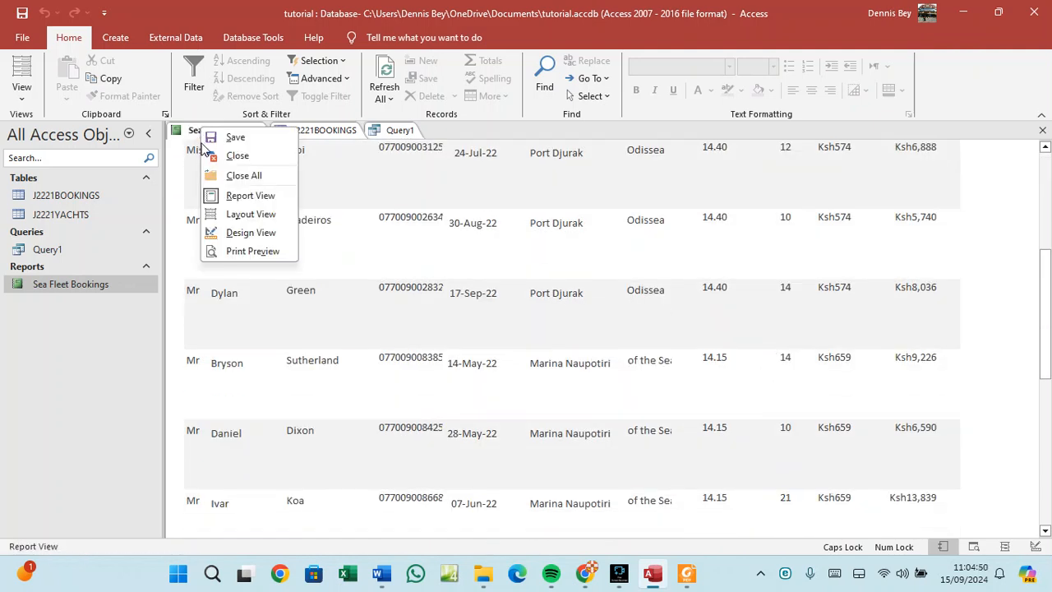
In Design View, add a Sum of the Days field to the Report Footer and widen its box.
click(215, 232)
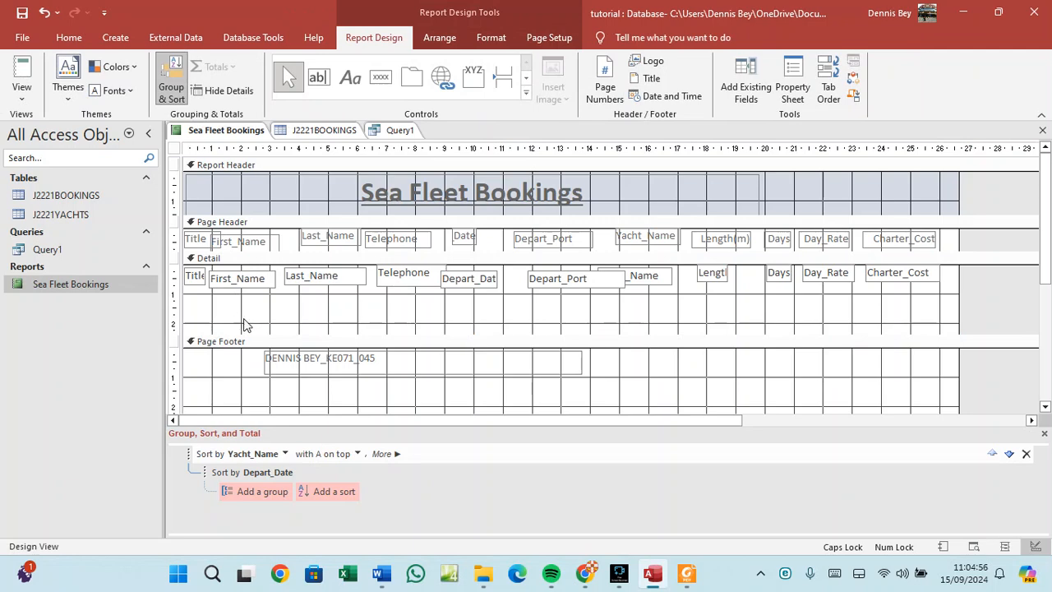
click(786, 276)
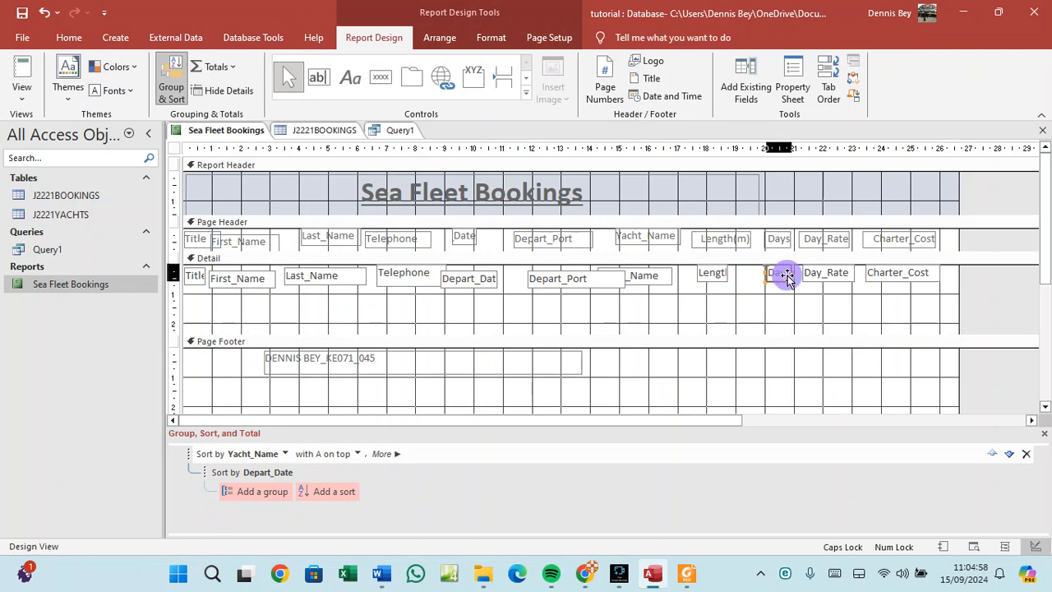
click(217, 66)
click(230, 87)
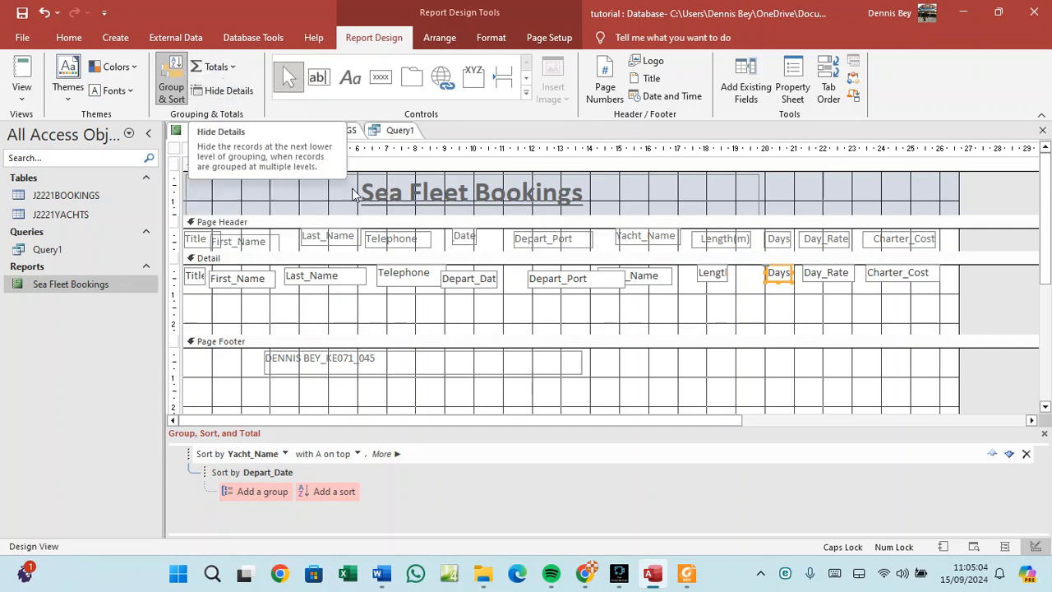
scroll(675, 349, down, 3)
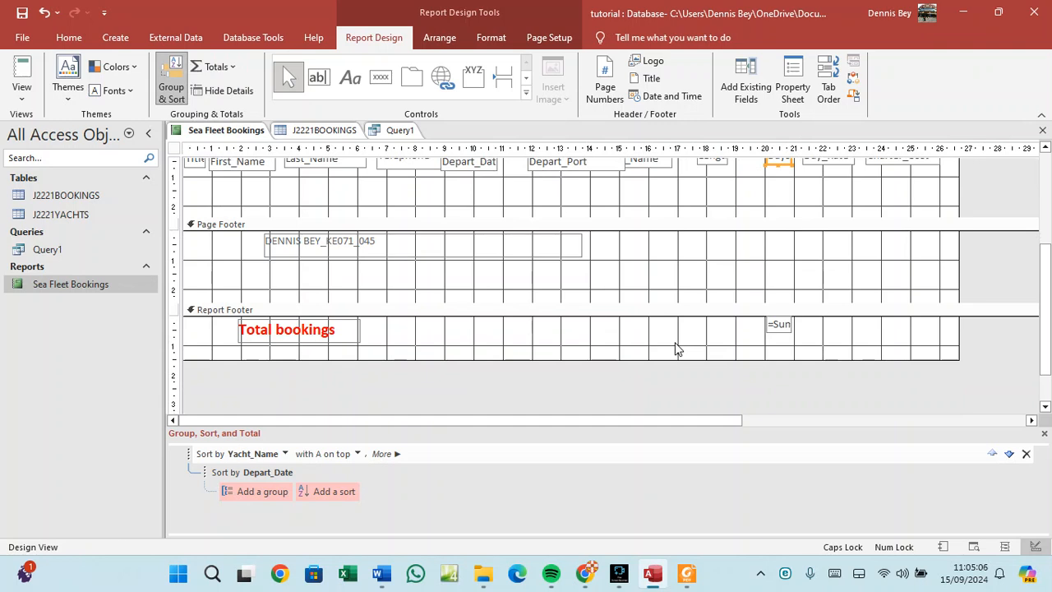
click(775, 328)
drag(764, 323, 747, 336)
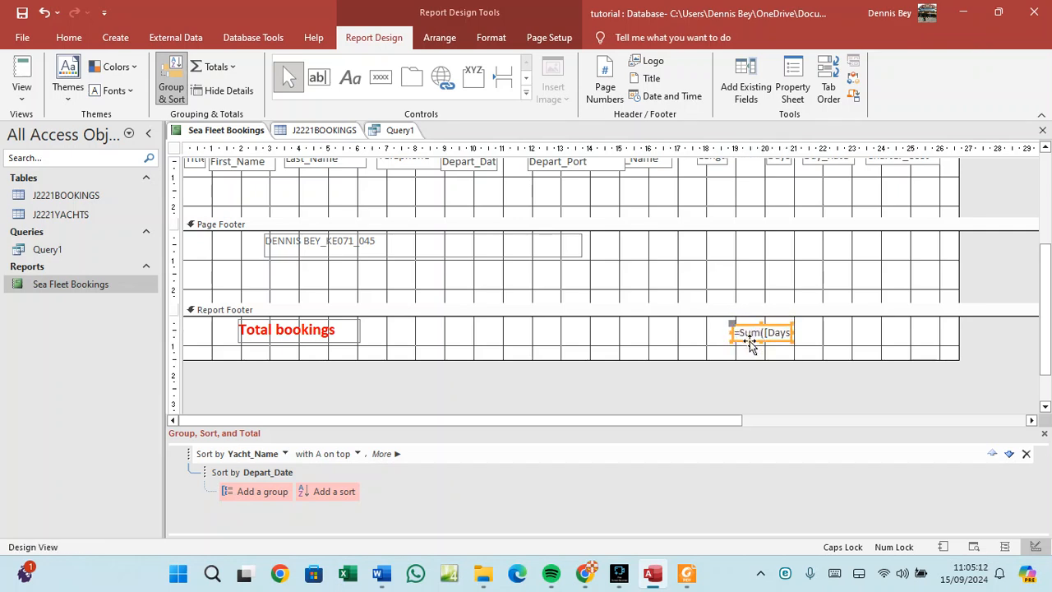
Move the red Total bookings label beside the sum box and save the report design.
click(357, 336)
drag(345, 340, 706, 341)
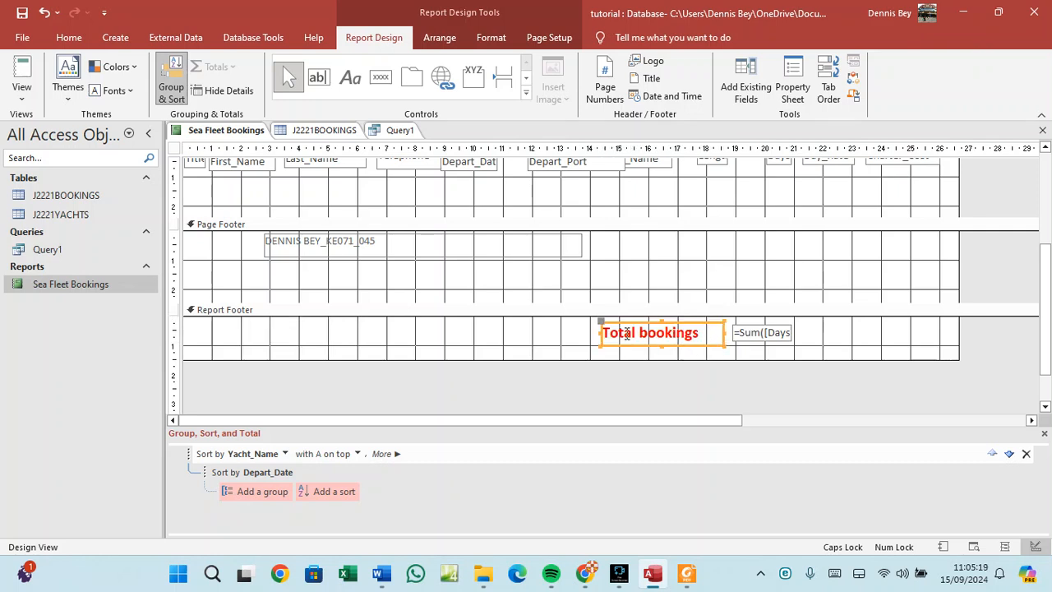
right_click(217, 131)
click(229, 142)
right_click(219, 131)
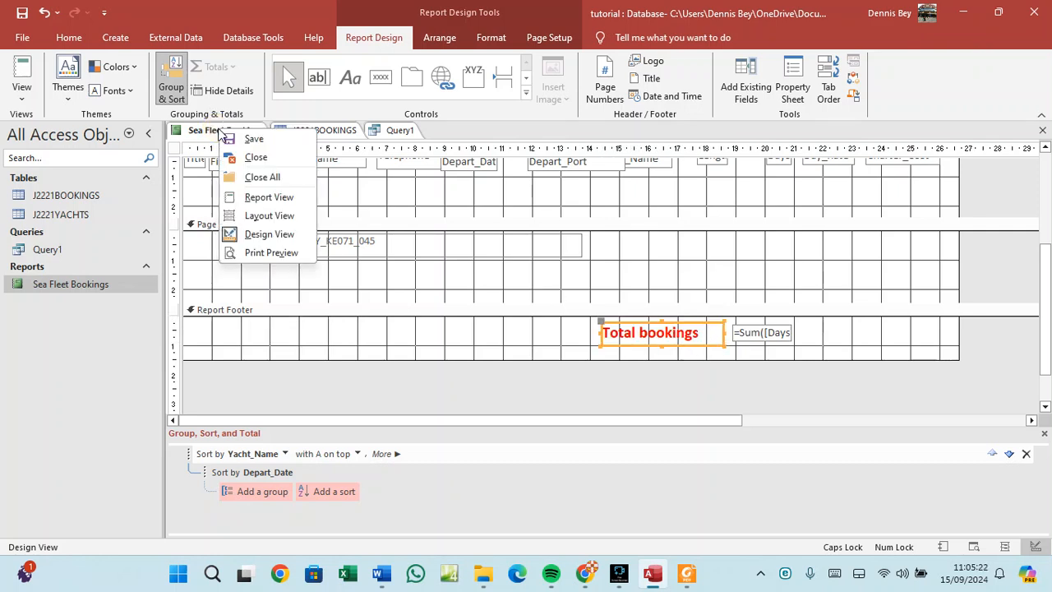
Show the report in Report View and scroll to the footer to confirm Total bookings 164.
click(264, 197)
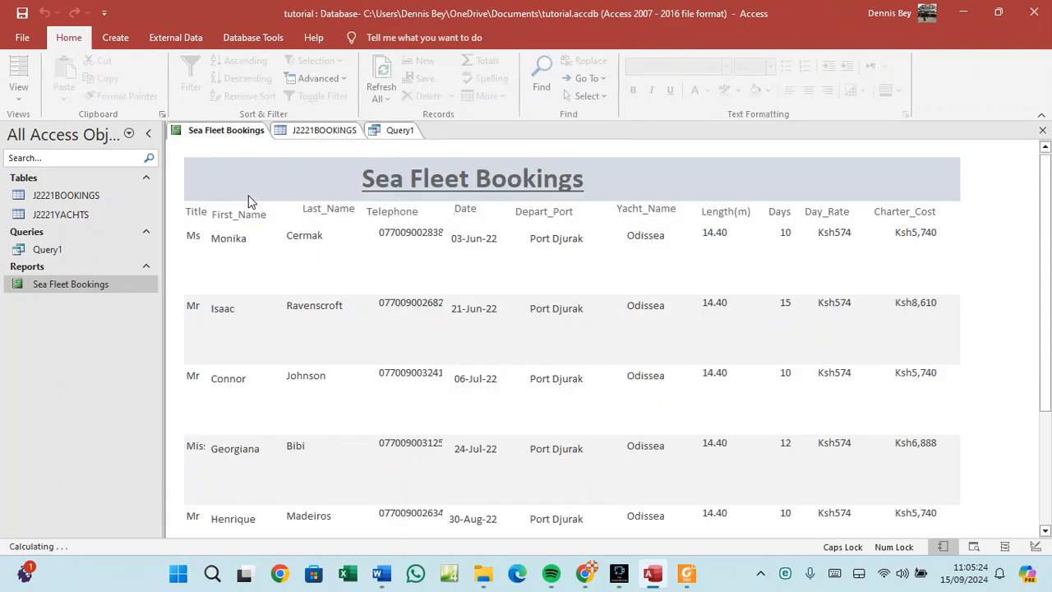
scroll(428, 294, down, 10)
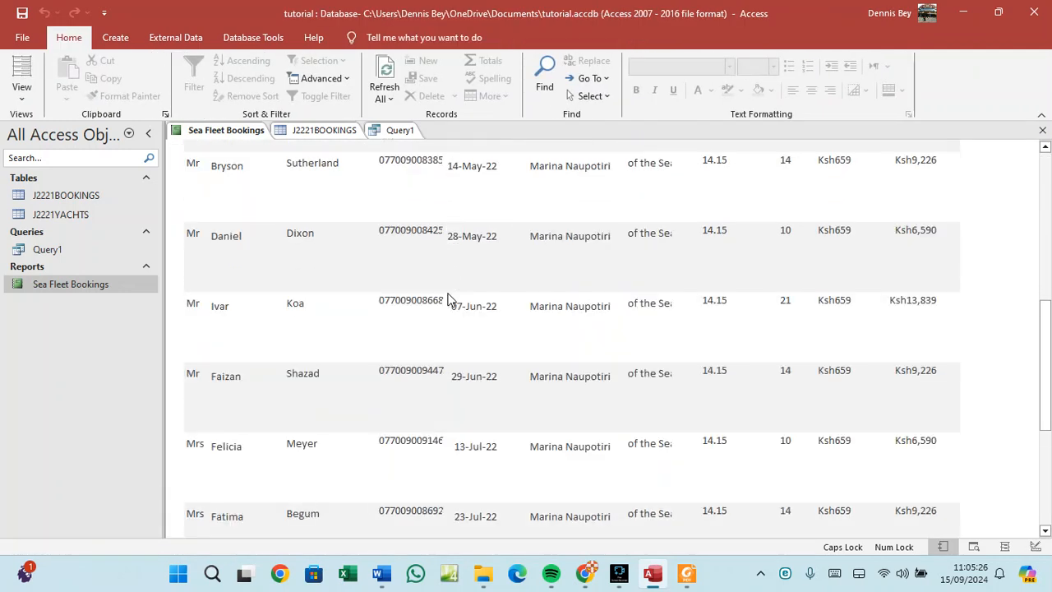
scroll(450, 300, down, 3)
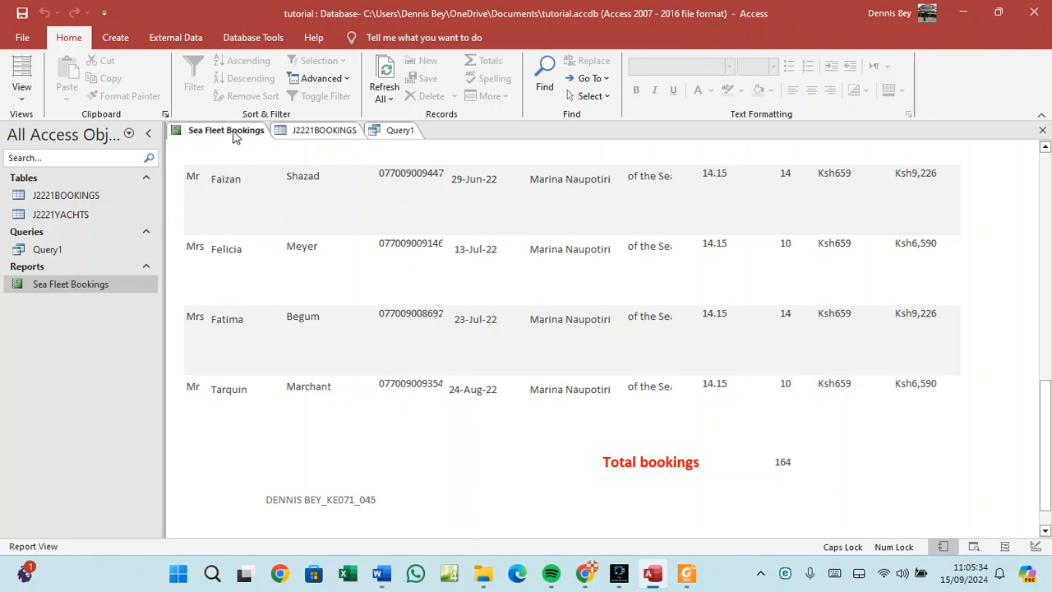
scroll(301, 277, up, 5)
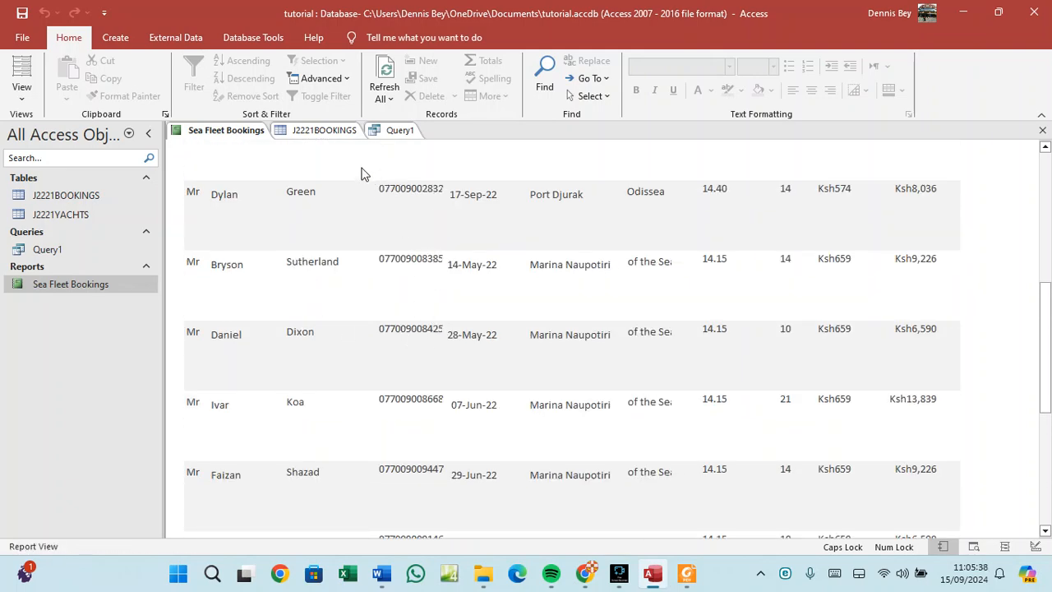
right_click(226, 132)
In Layout View, nudge the Telephone values column and put the Last_Name heading back in line.
click(249, 216)
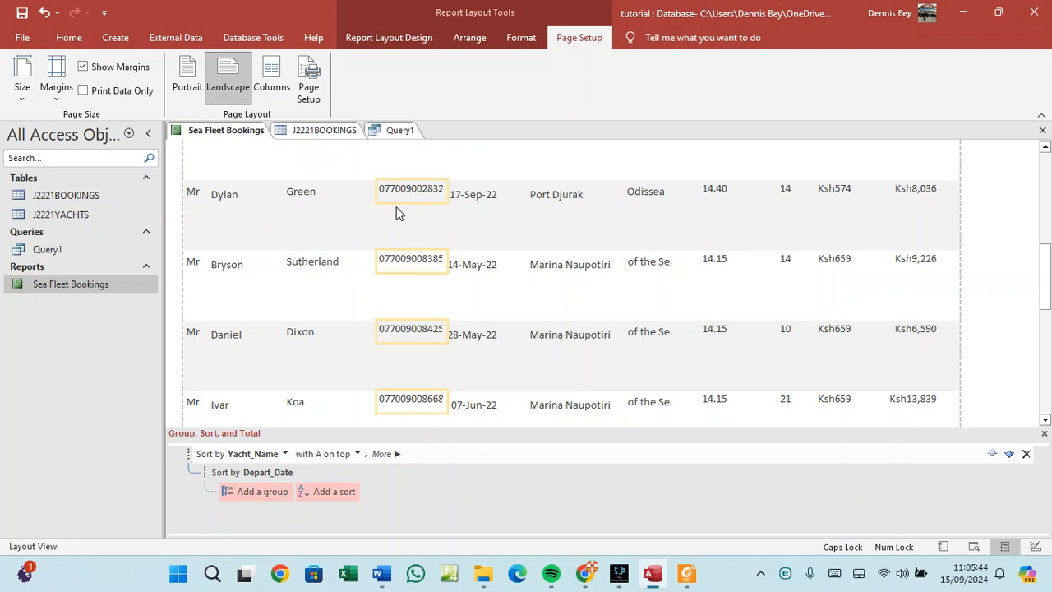
scroll(396, 213, up, 2)
click(401, 267)
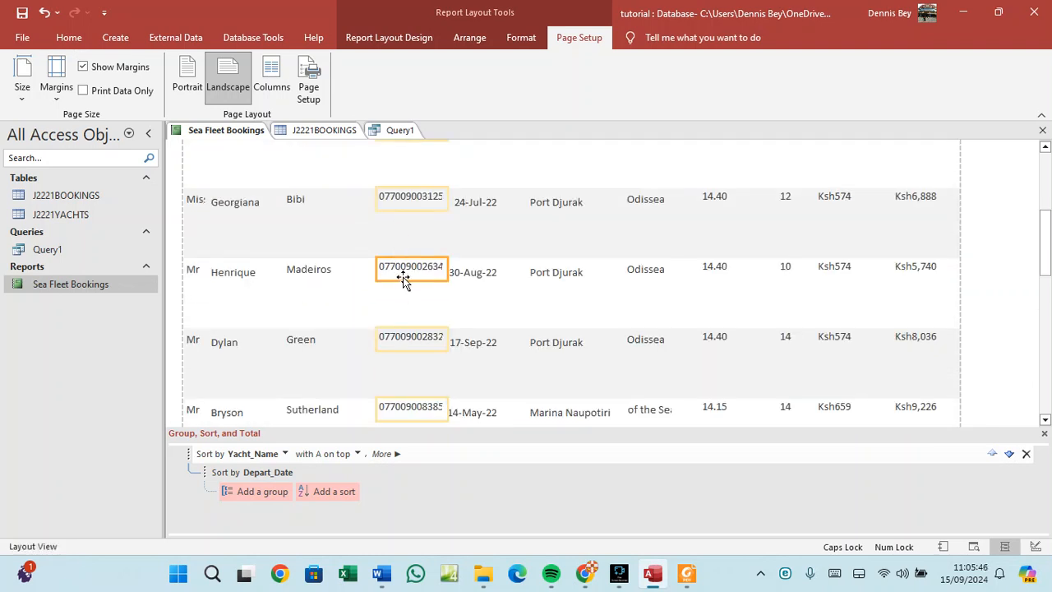
drag(392, 279, 380, 279)
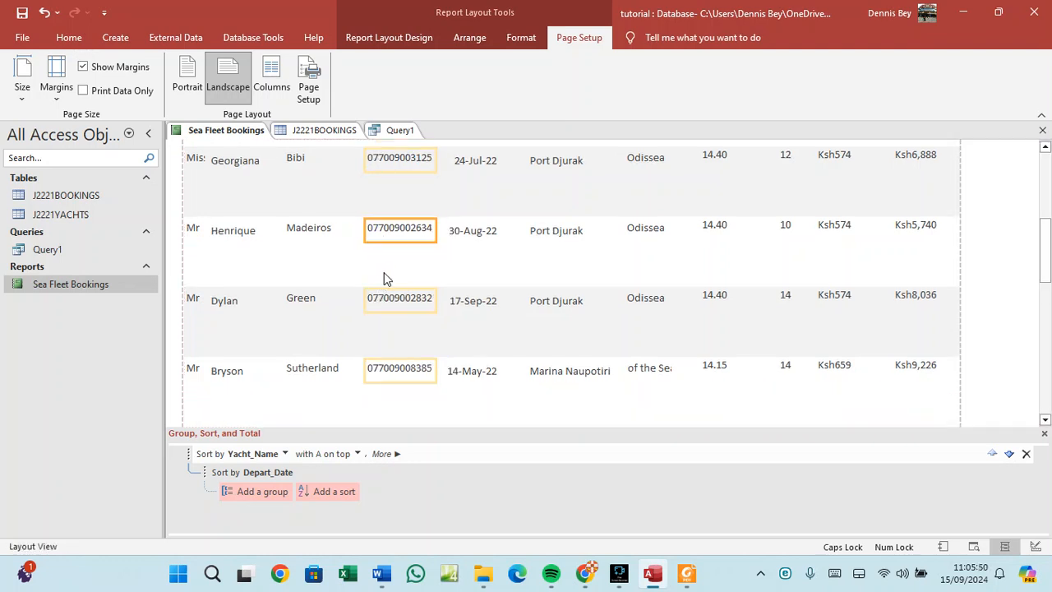
scroll(383, 272, up, 3)
scroll(384, 275, up, 5)
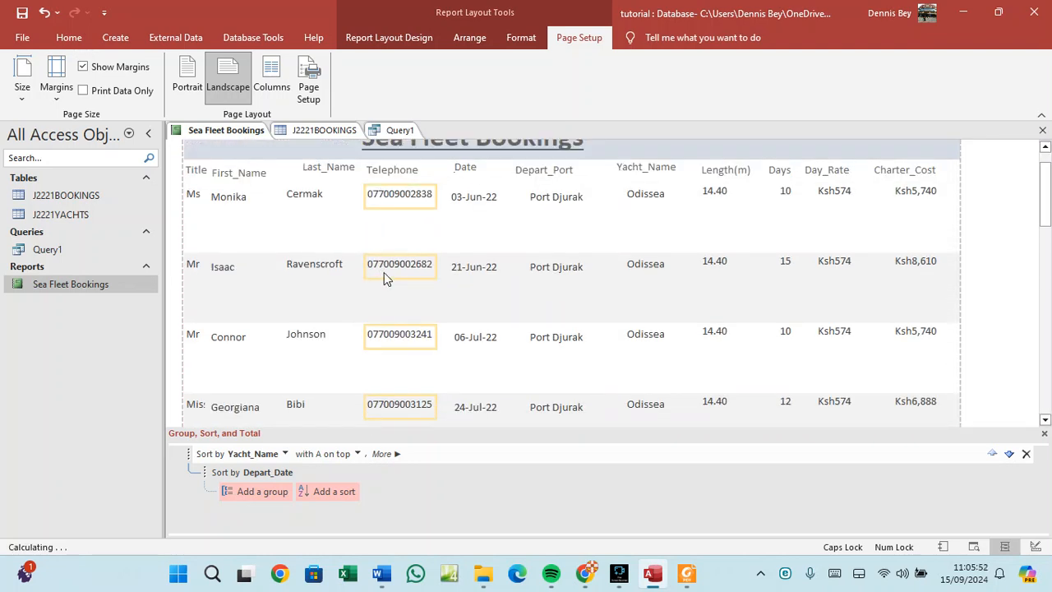
click(317, 205)
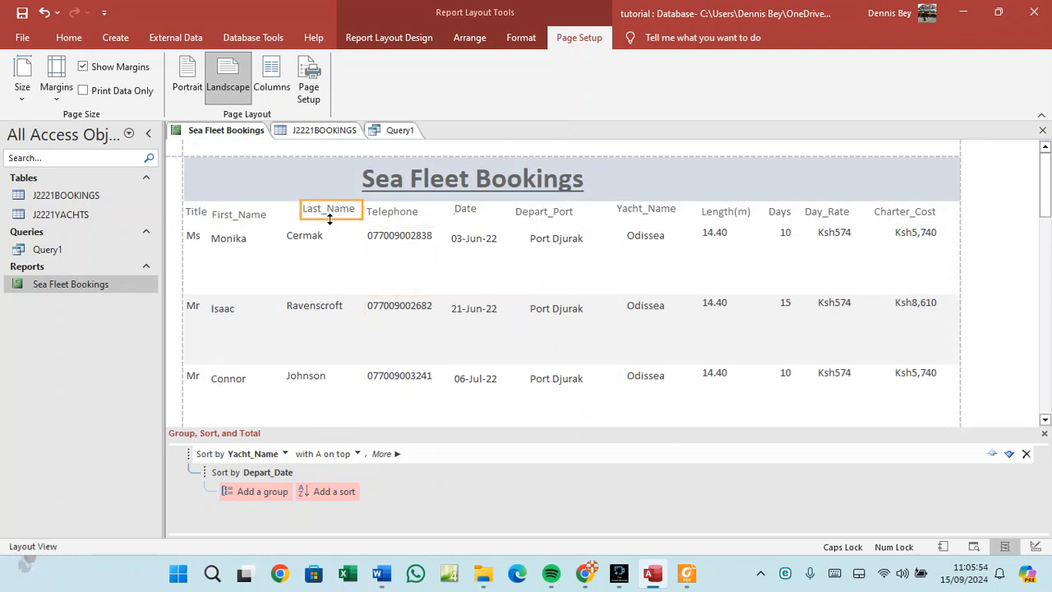
drag(310, 217, 303, 219)
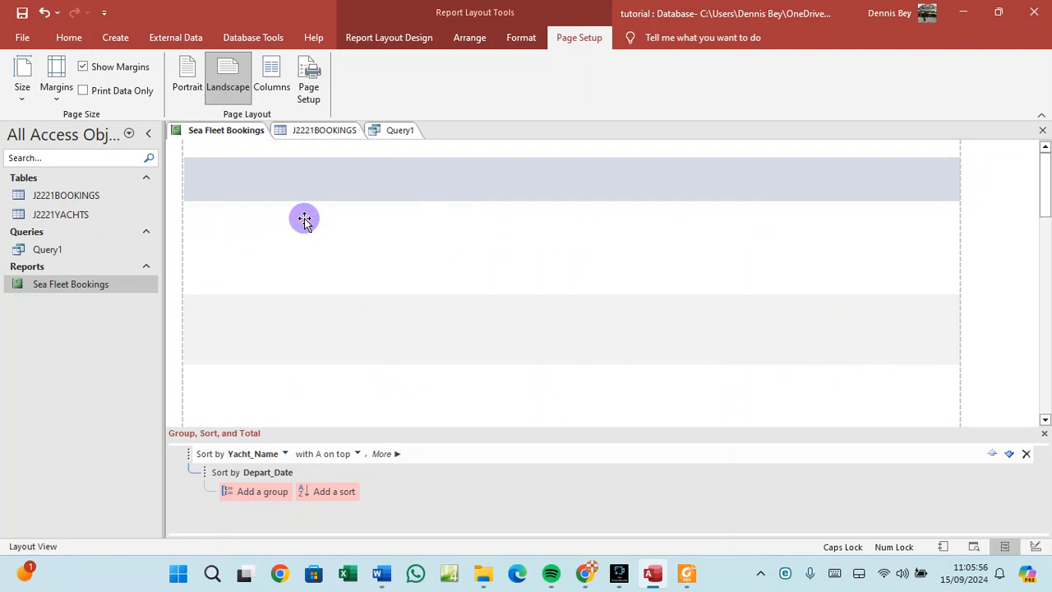
Line up the First_Name, Date and Yacht_Name headings over their columns.
click(273, 213)
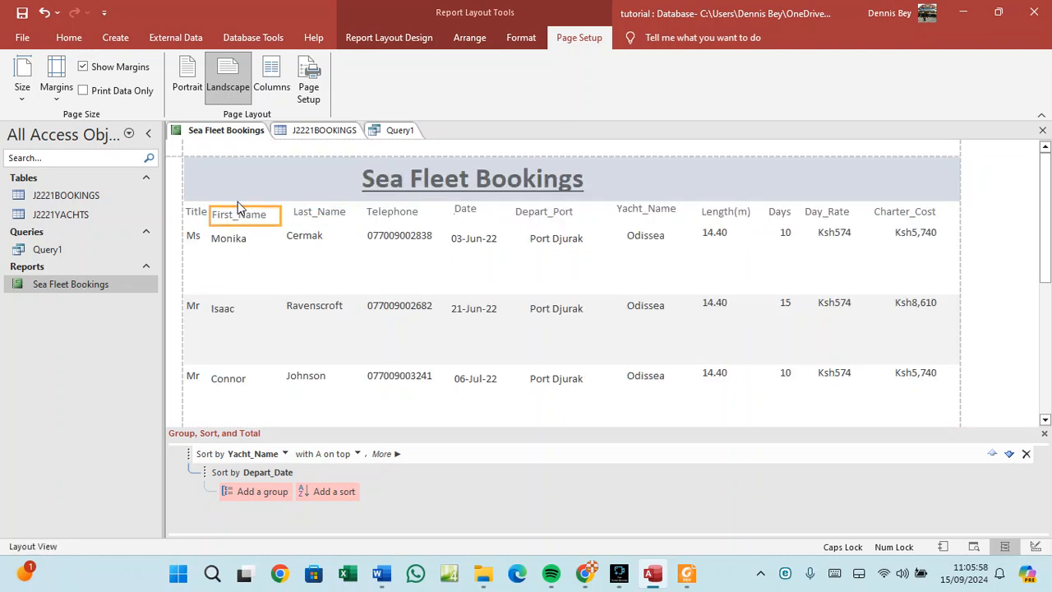
mouse_move(258, 223)
mouse_down()
mouse_move(275, 210)
mouse_move(264, 205)
mouse_move(265, 222)
mouse_up()
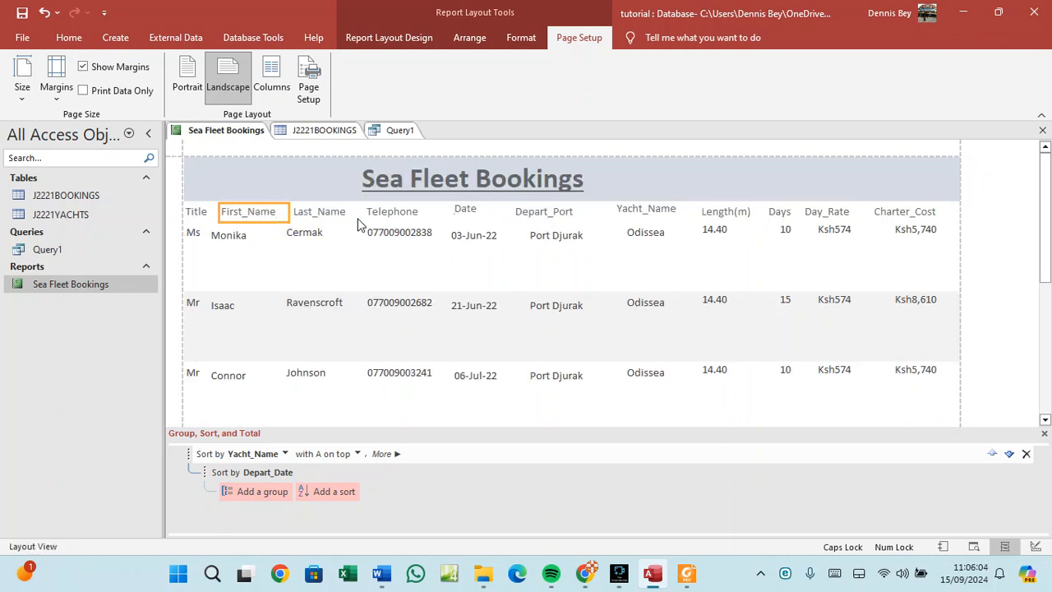
click(463, 211)
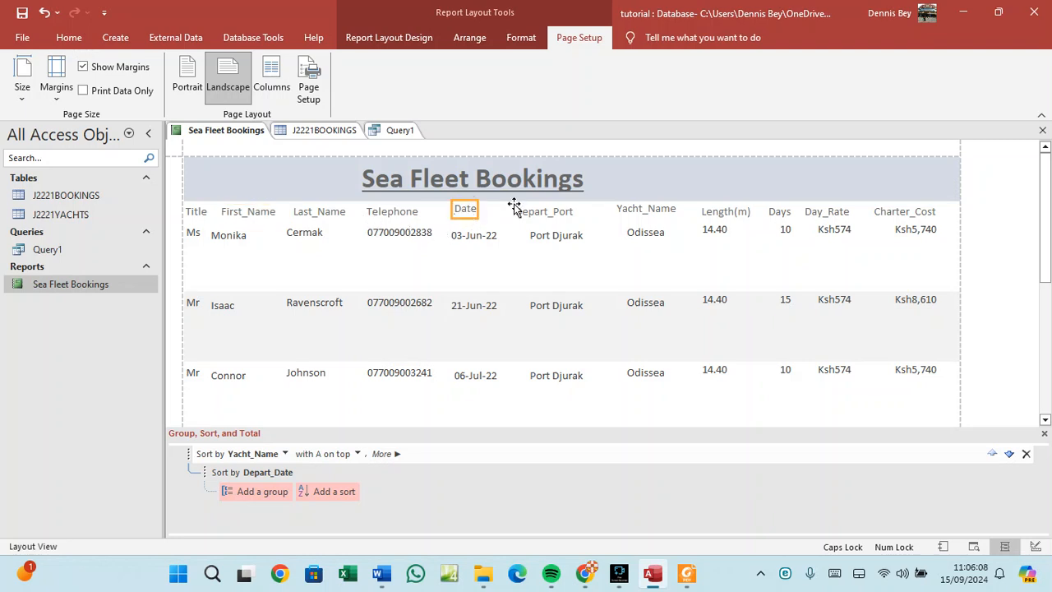
drag(514, 205, 516, 210)
click(364, 326)
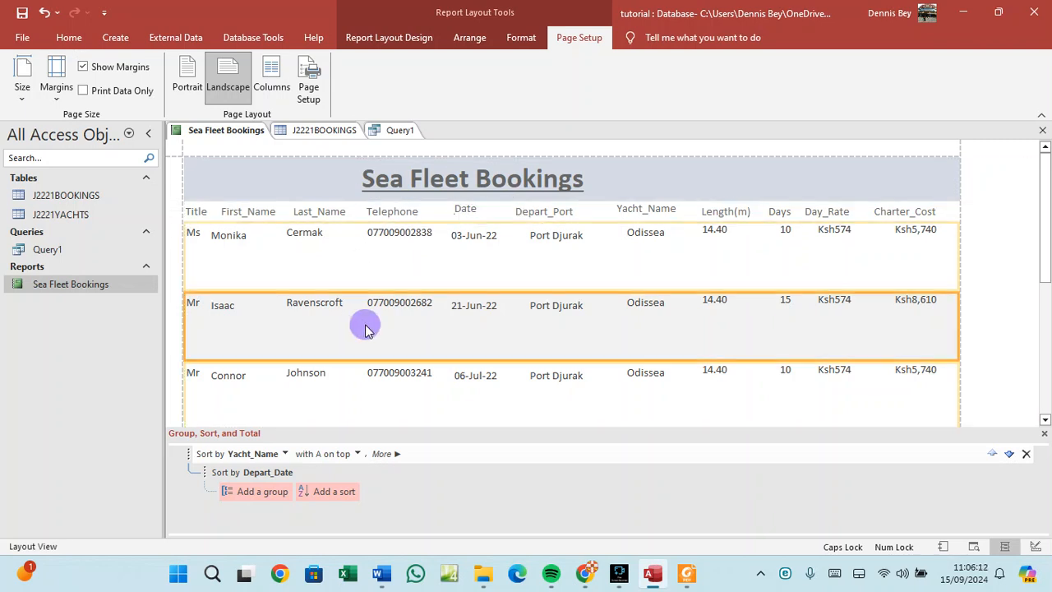
click(466, 209)
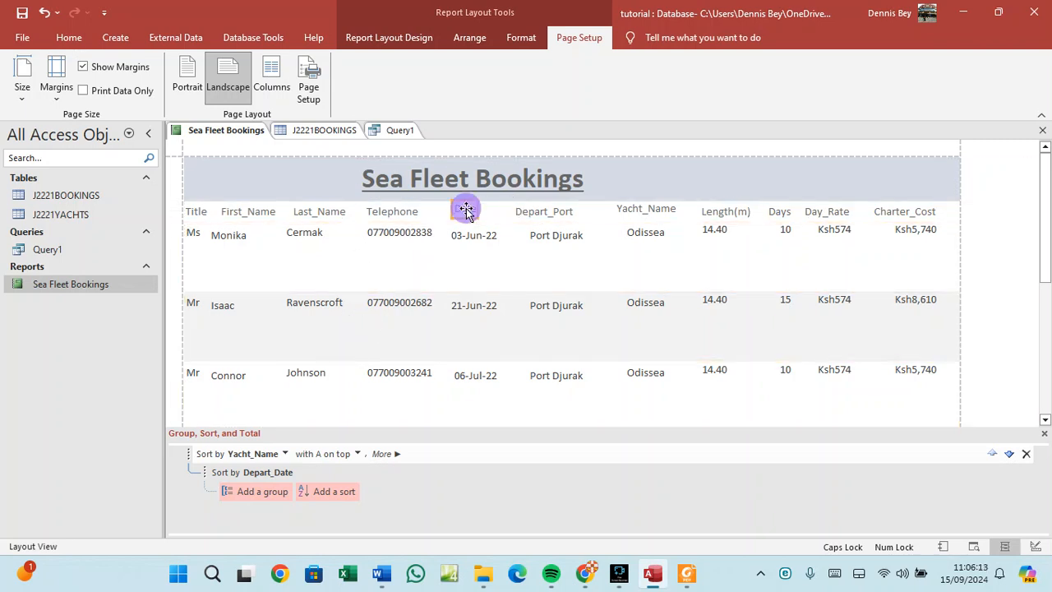
click(629, 212)
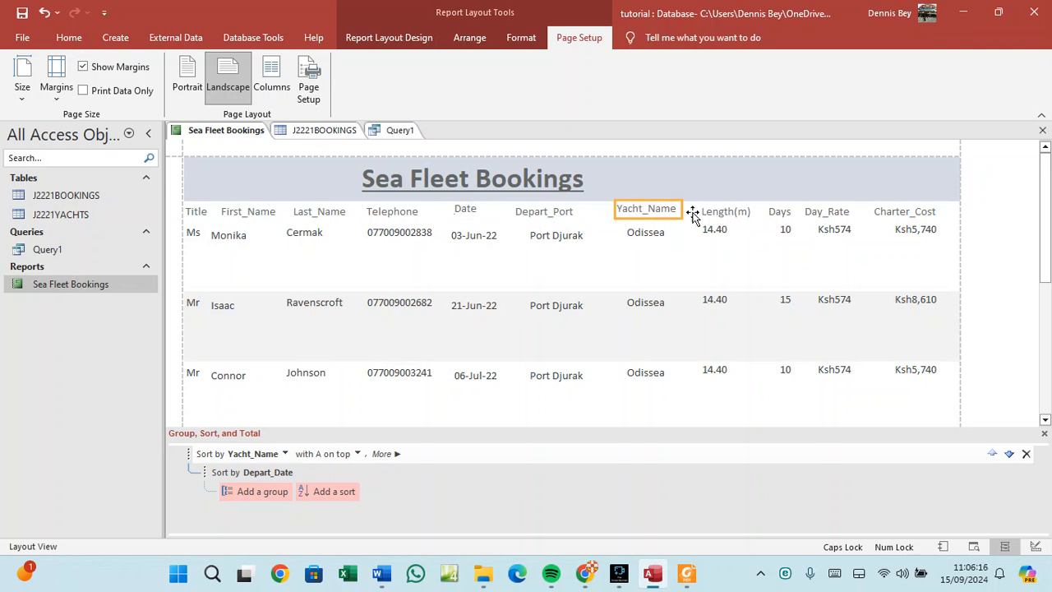
drag(675, 212, 677, 216)
Select the Length(m), Depart_Port, Telephone, Last_Name, First_Name and Title headings in turn.
click(723, 213)
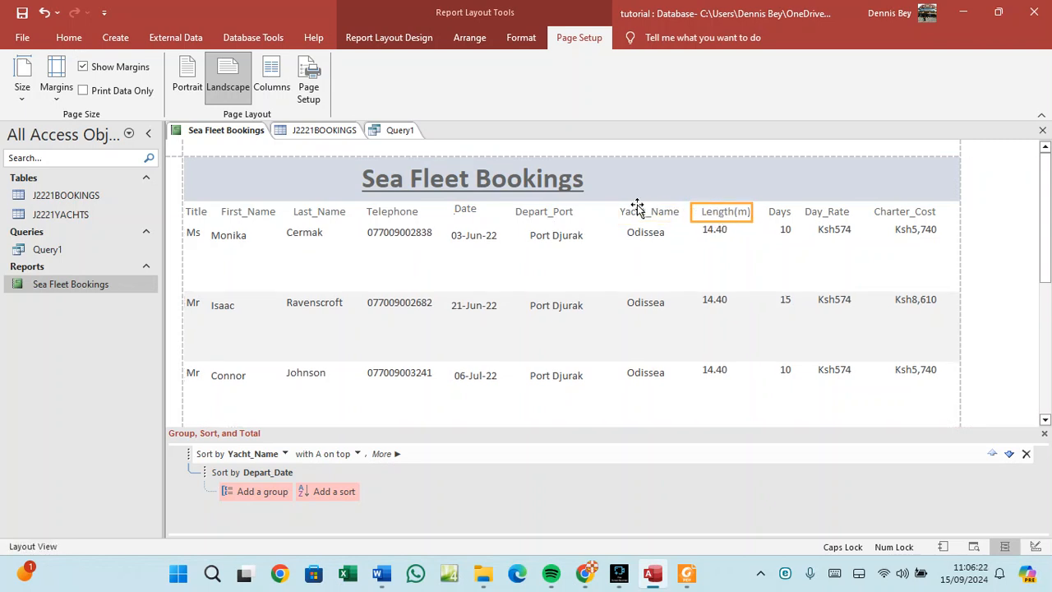
click(526, 212)
click(377, 215)
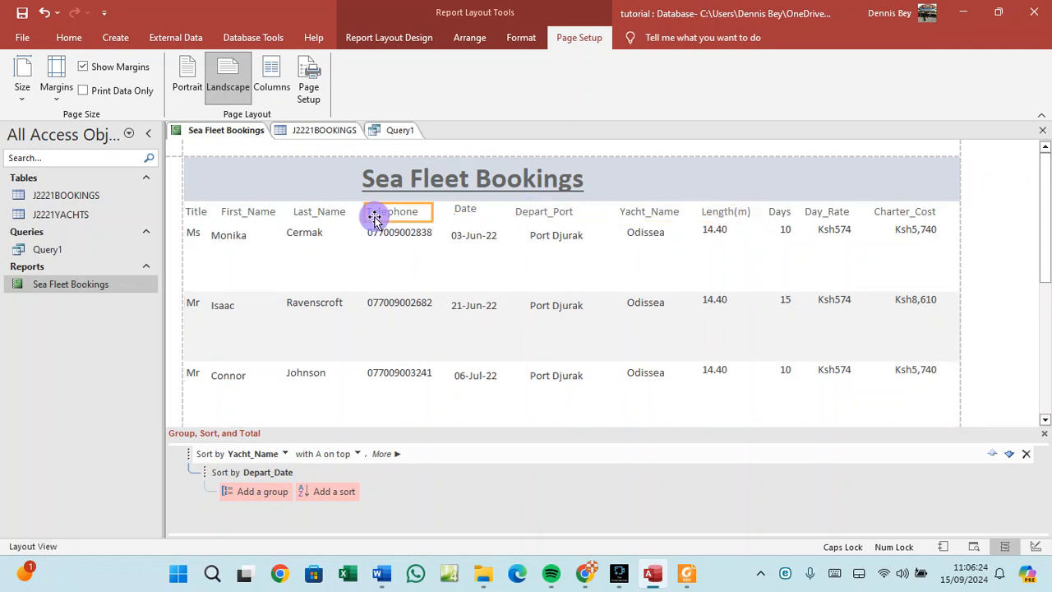
click(299, 214)
click(264, 216)
click(203, 214)
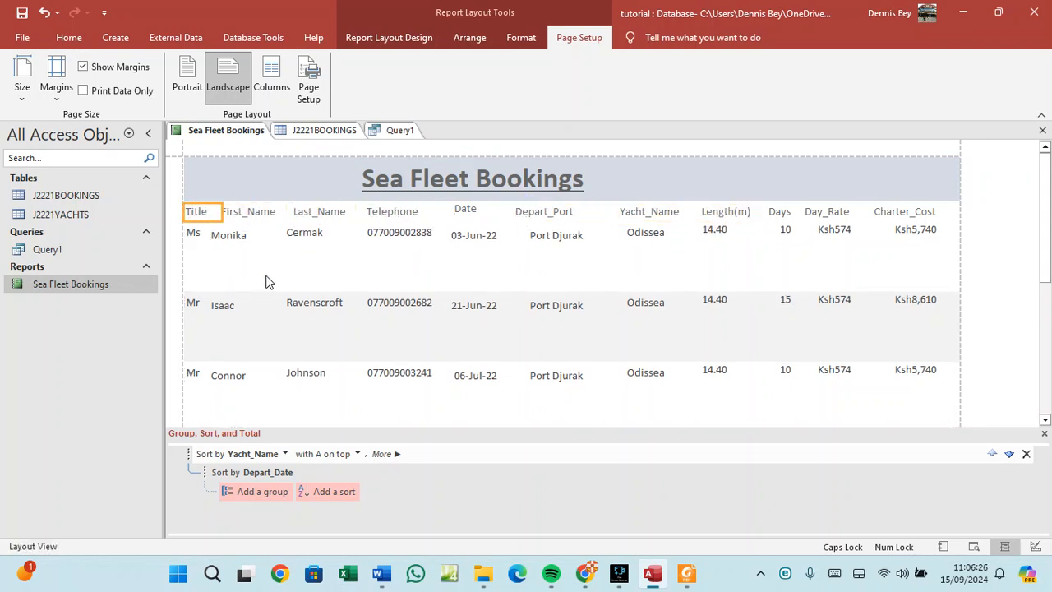
Make the First_Name value boxes slightly shorter.
click(311, 306)
click(230, 305)
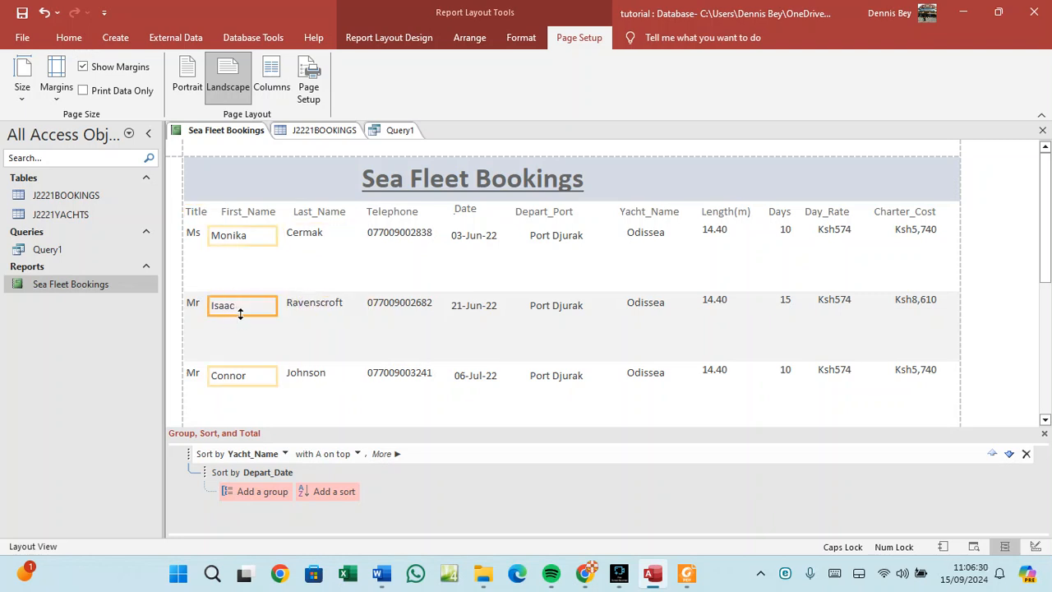
drag(240, 314, 272, 302)
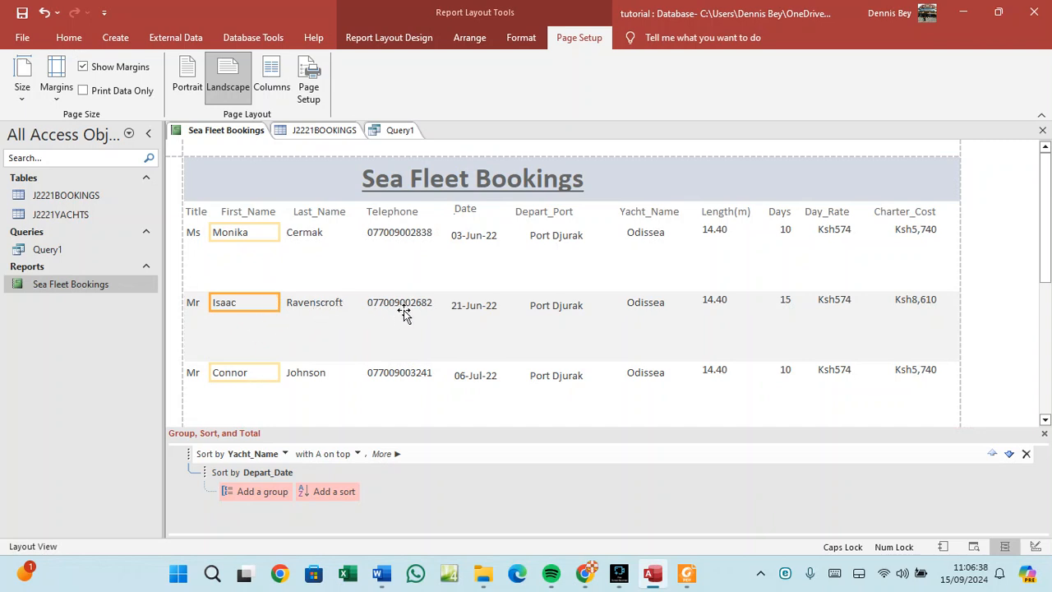
Nudge the Date and Length(m) value boxes so they sit beneath their headings.
click(488, 306)
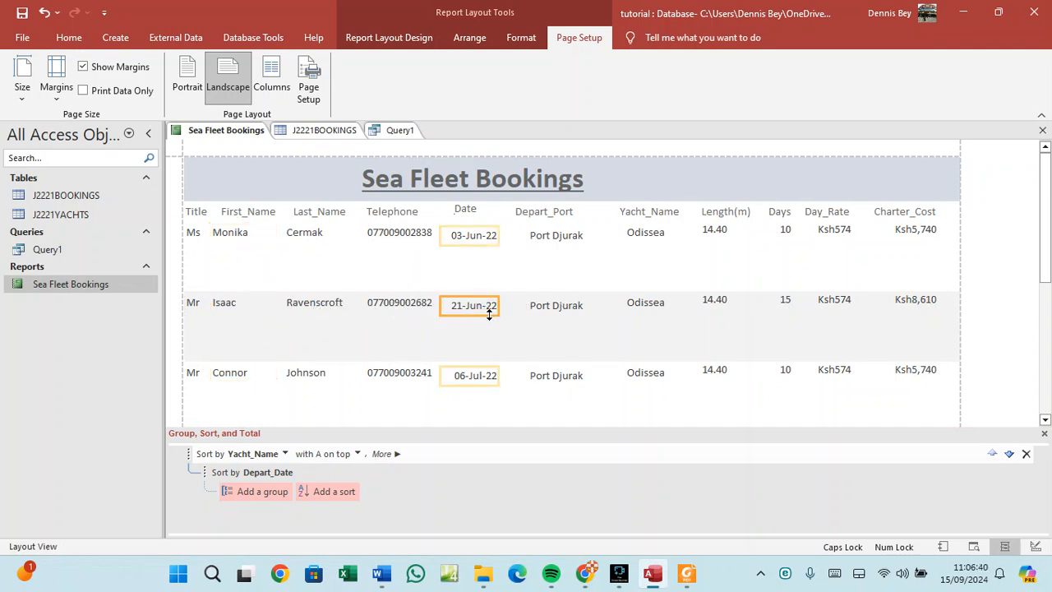
drag(474, 318, 480, 310)
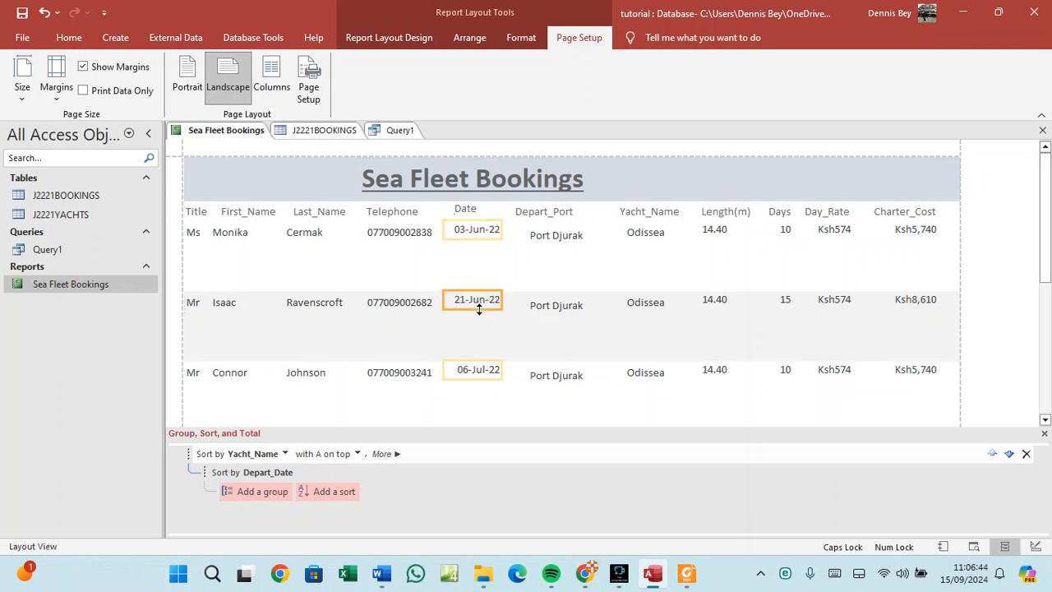
click(480, 311)
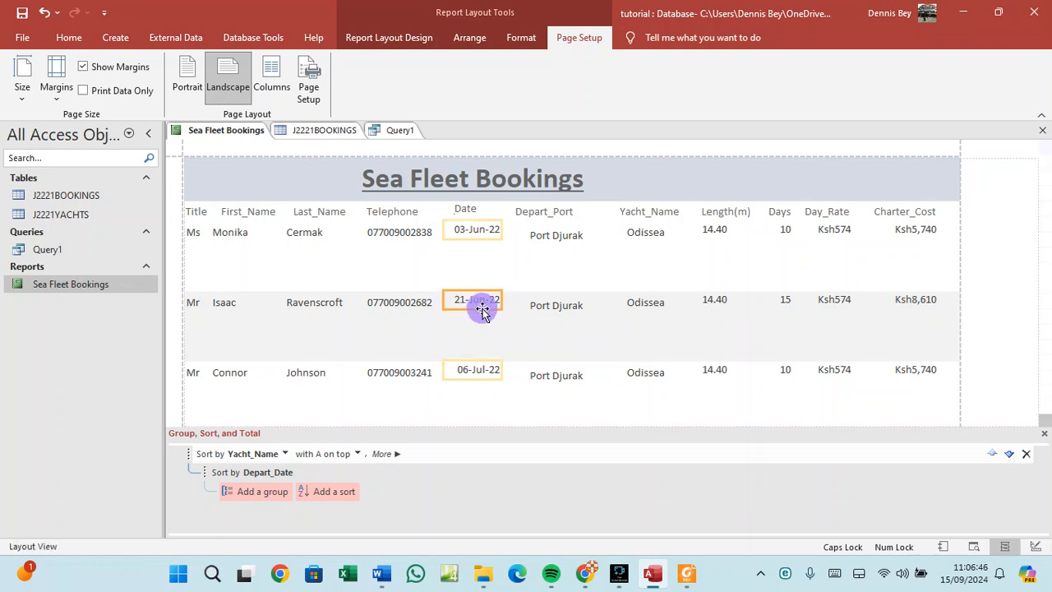
drag(482, 309, 484, 314)
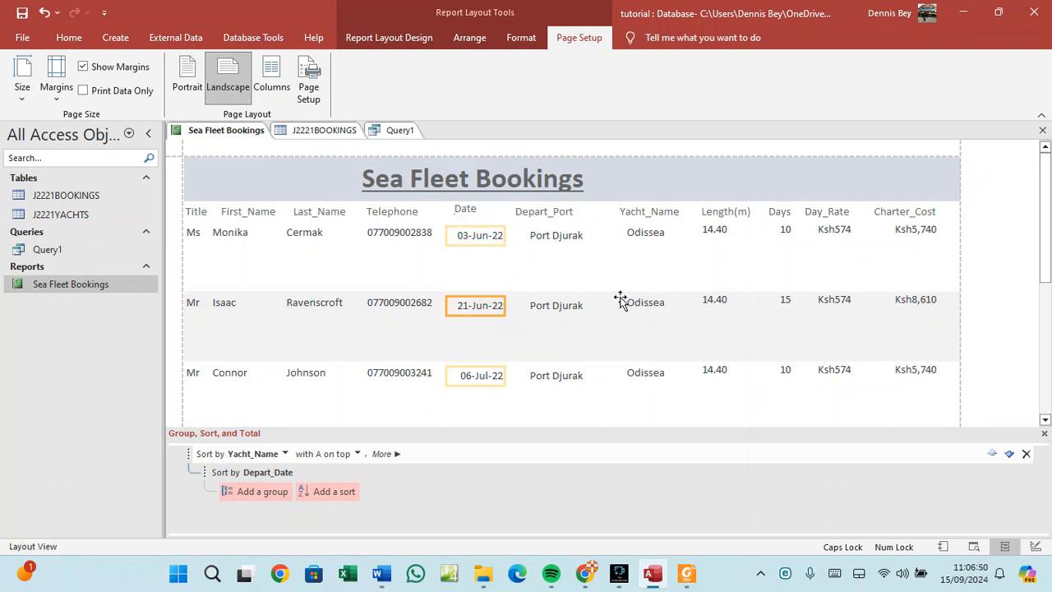
click(711, 237)
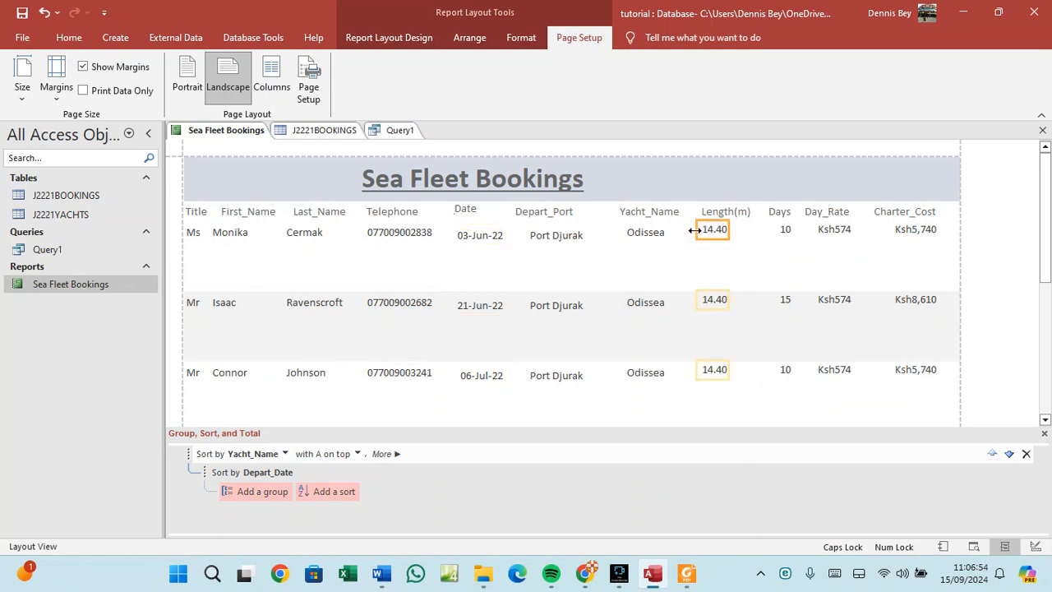
drag(700, 230, 703, 236)
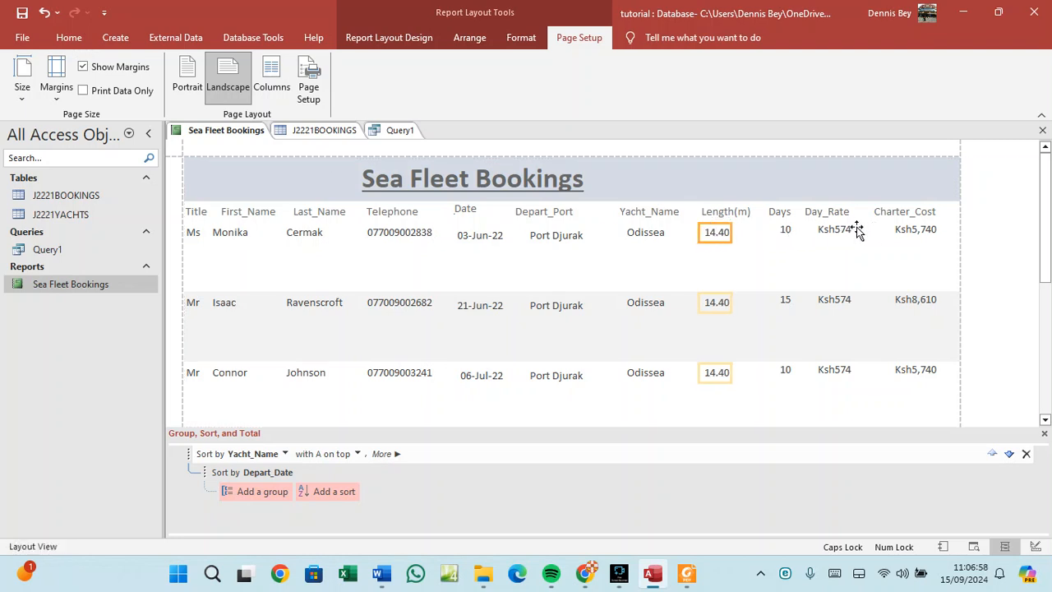
right_click(210, 134)
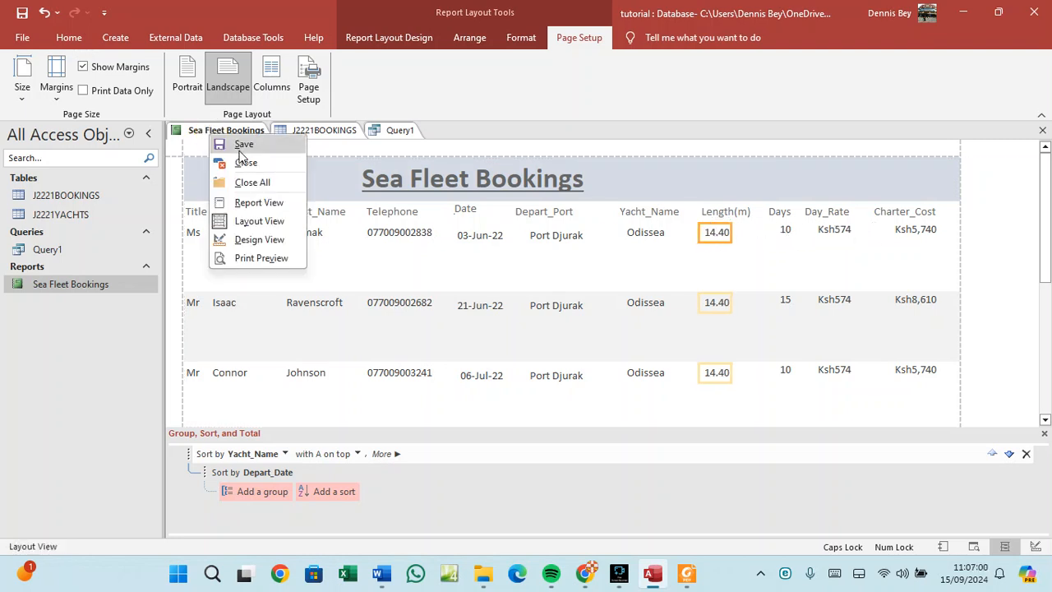
Switch to Report View and scroll to the end to check the Total bookings value of 164.
click(220, 138)
right_click(220, 138)
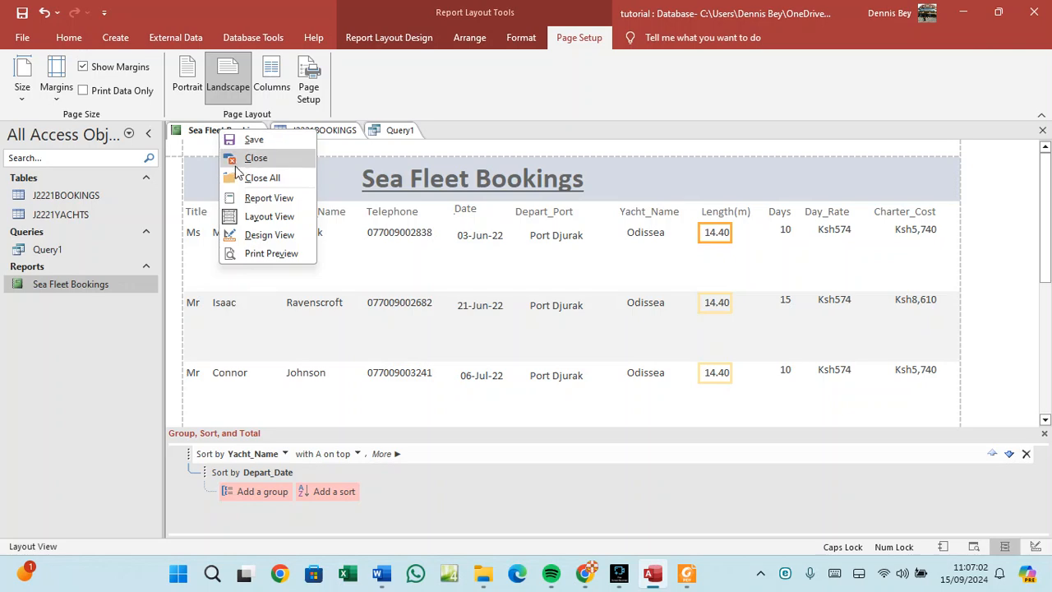
click(249, 196)
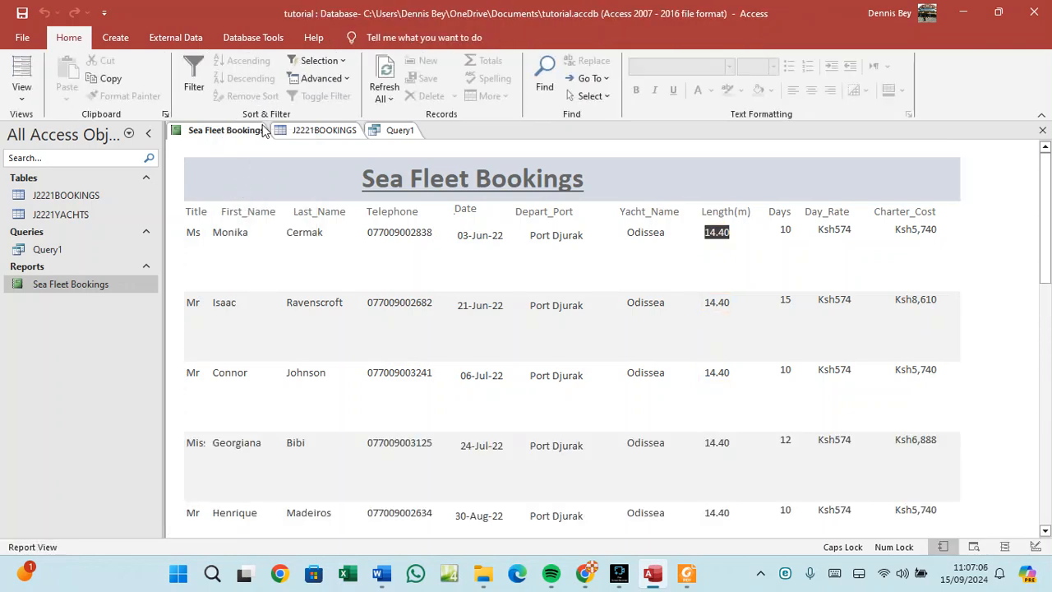
scroll(587, 451, down, 10)
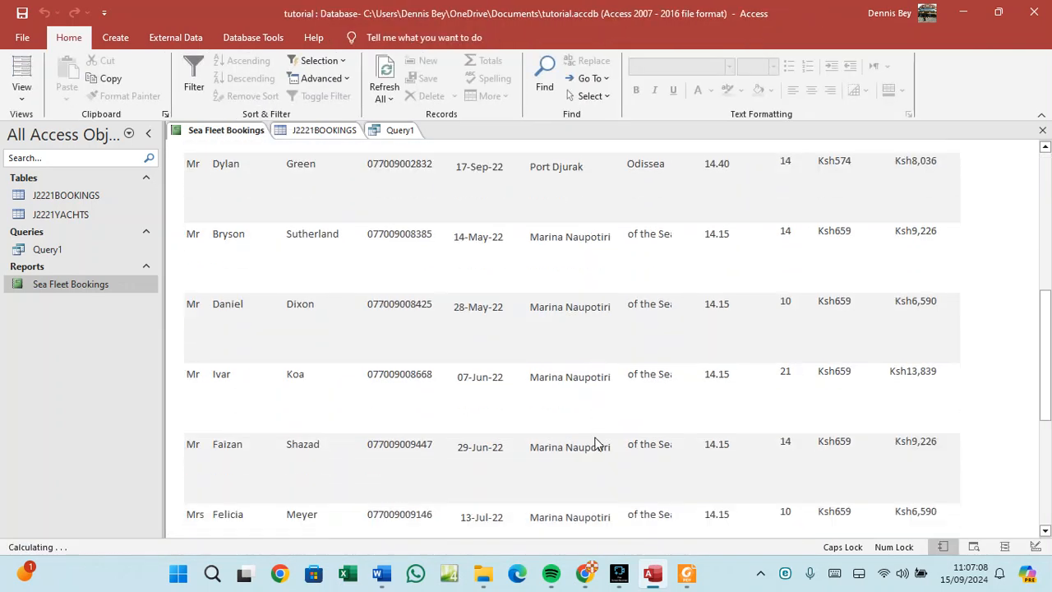
scroll(596, 444, down, 8)
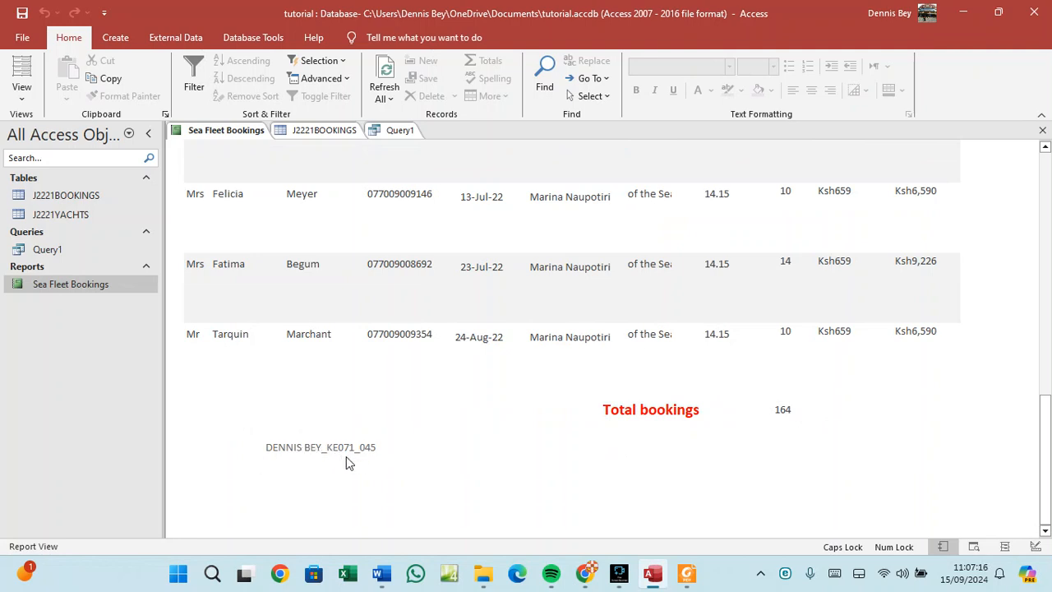
scroll(366, 468, up, 5)
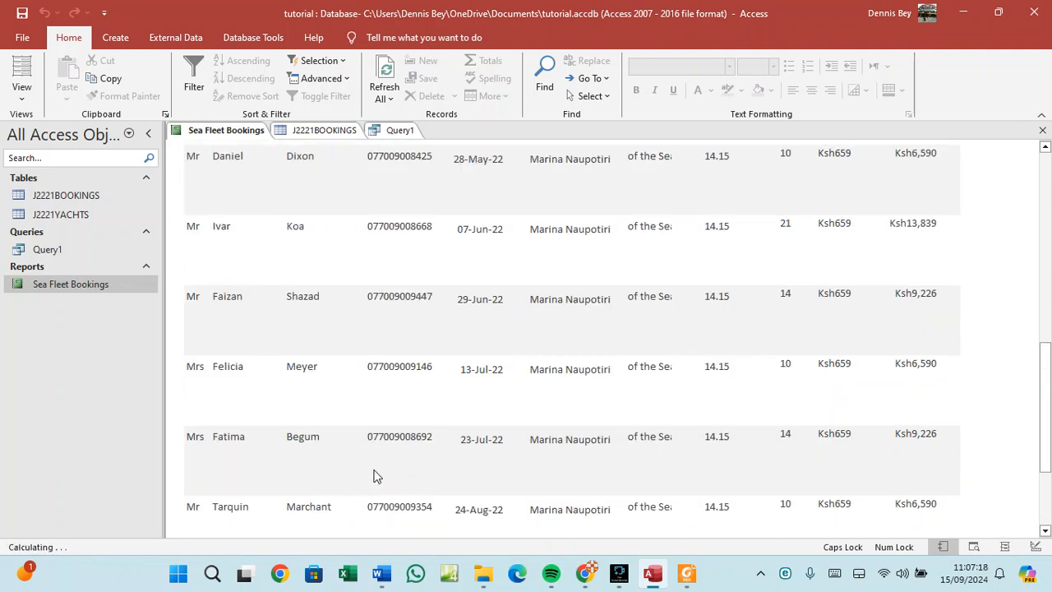
click(688, 577)
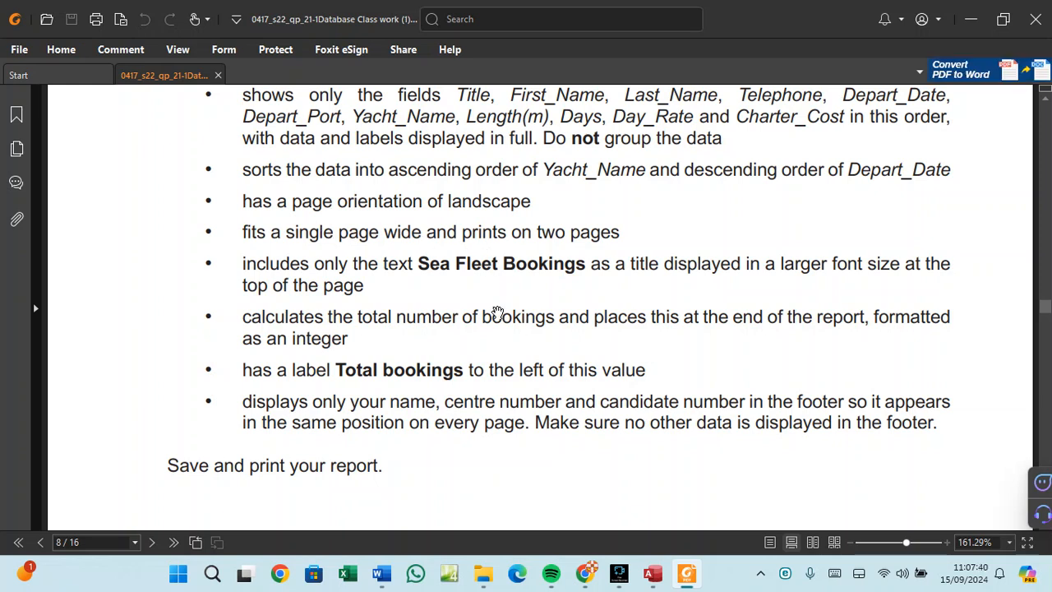
Return to the Access report showing Total bookings 164 after checking the exam requirements.
click(654, 575)
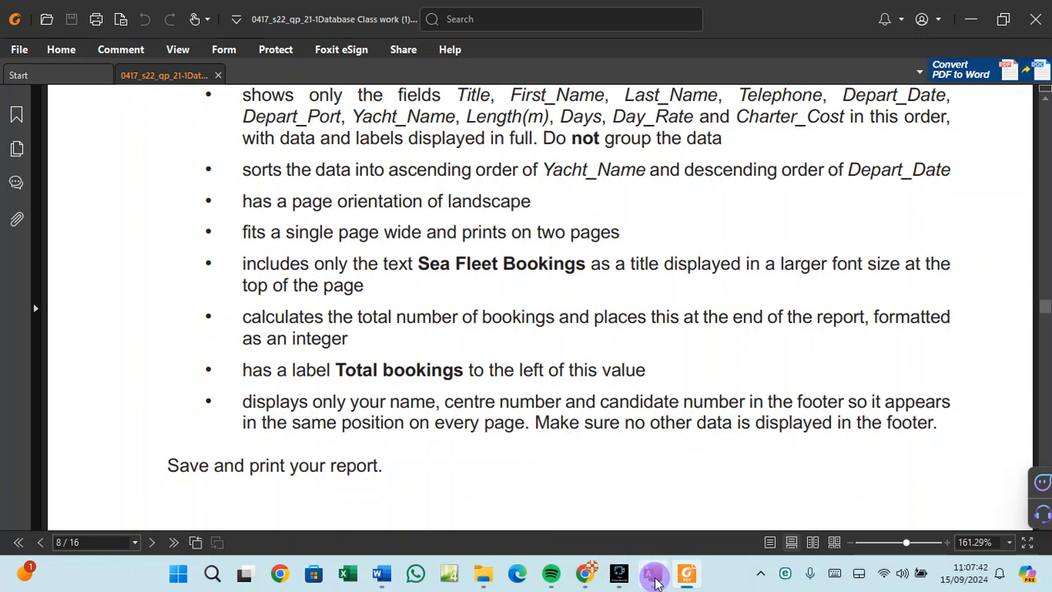
scroll(457, 400, down, 3)
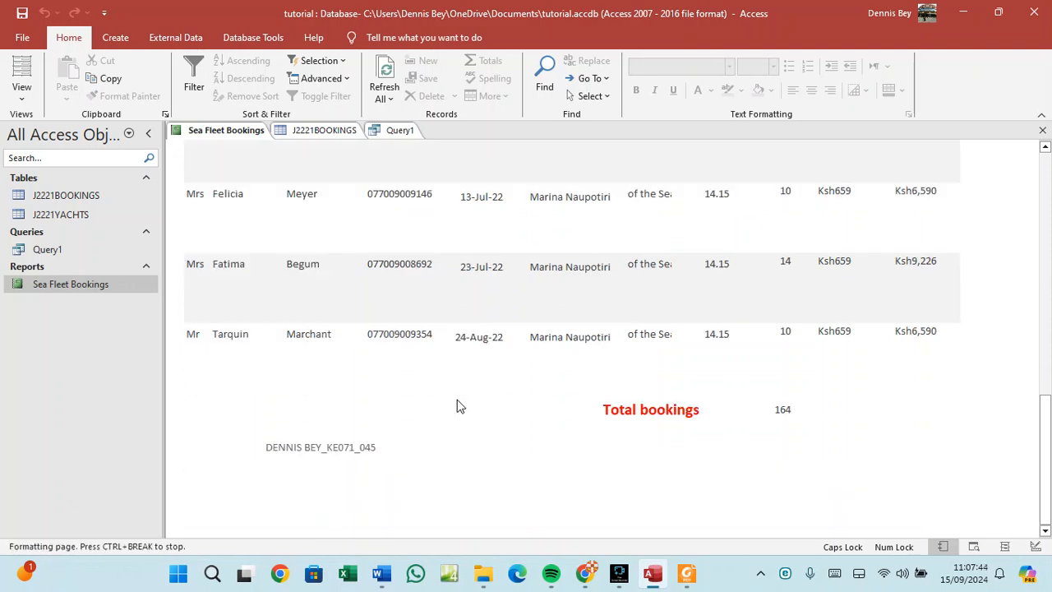
Print Preview the landscape Sea Fleet Bookings report and scroll through the page.
scroll(457, 400, up, 2)
scroll(458, 409, up, 10)
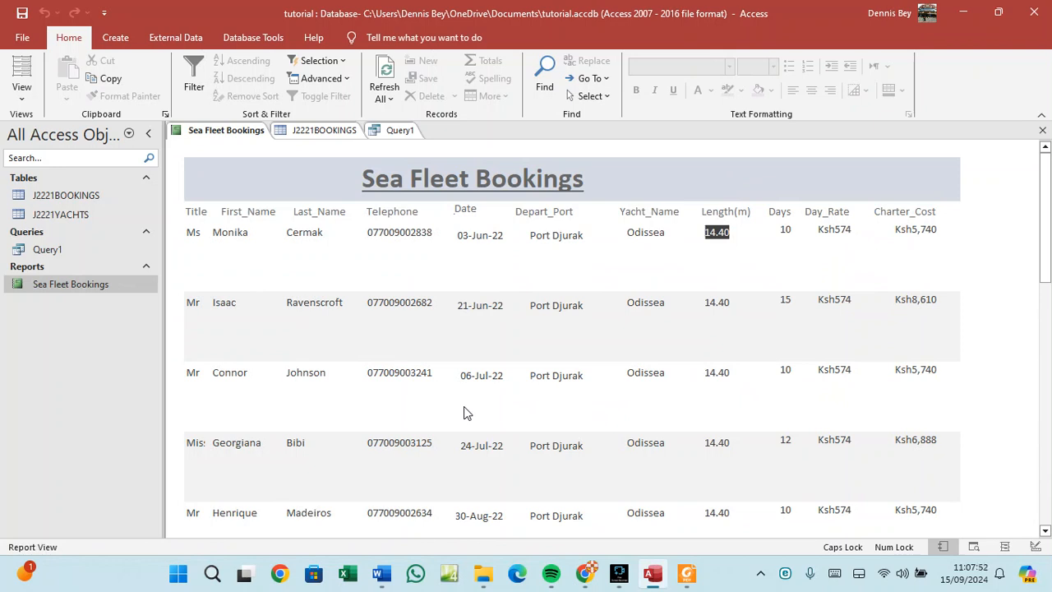
right_click(260, 264)
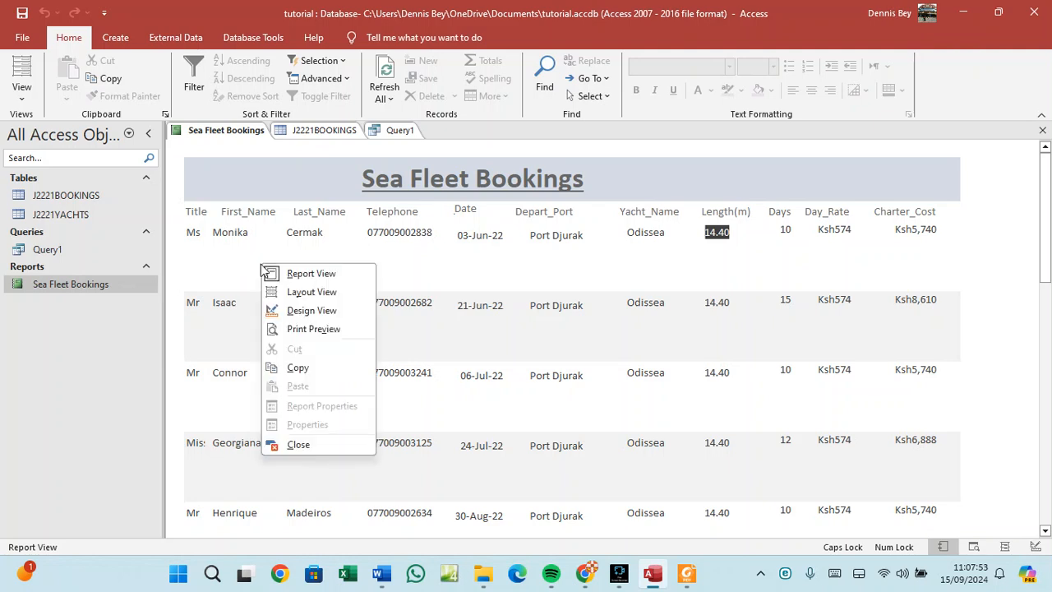
click(290, 335)
scroll(310, 341, down, 5)
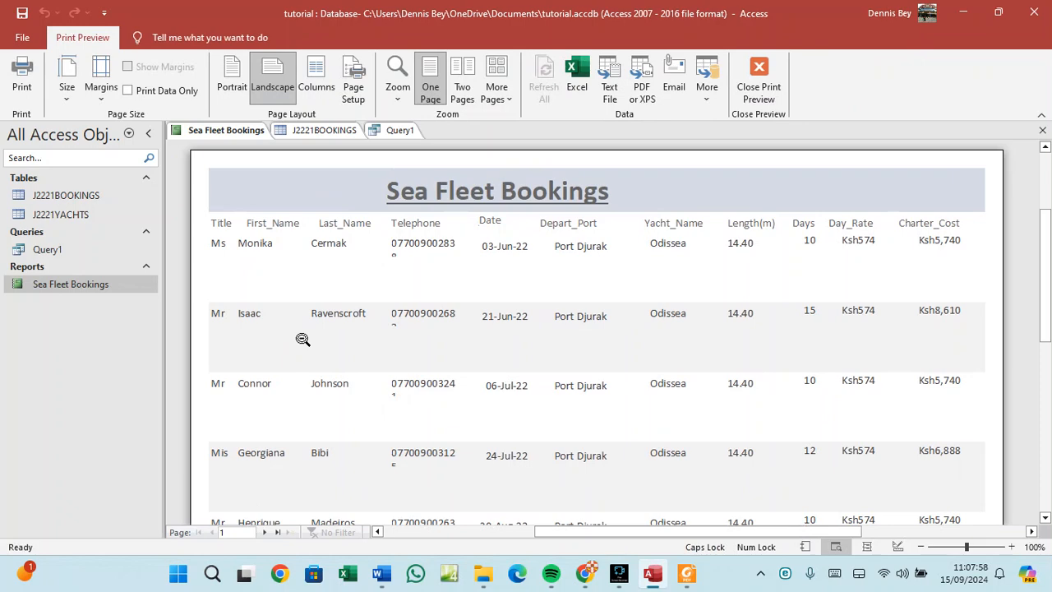
scroll(310, 340, down, 6)
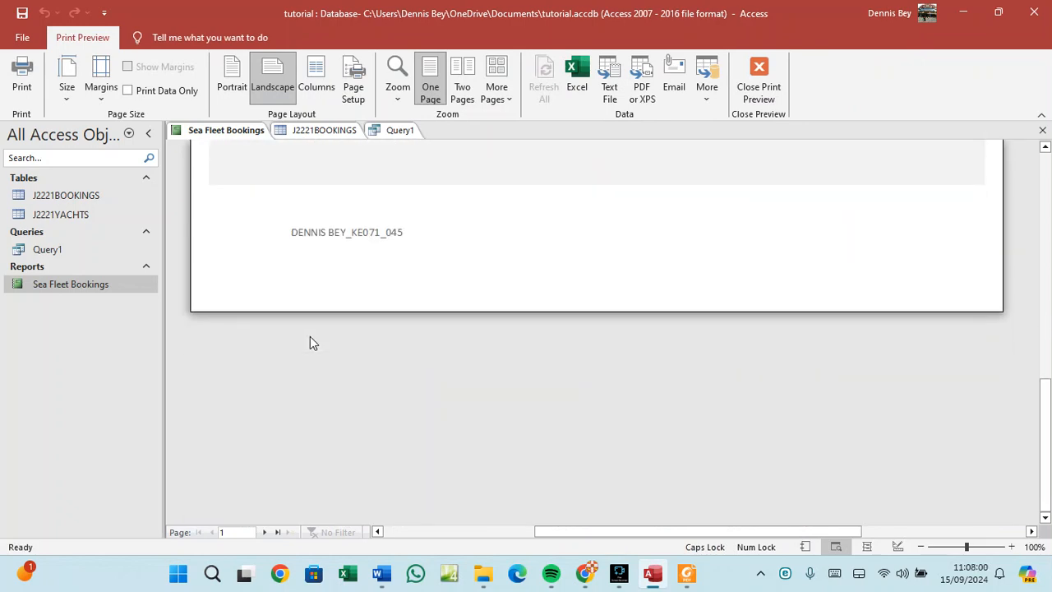
scroll(310, 340, up, 3)
scroll(316, 341, up, 4)
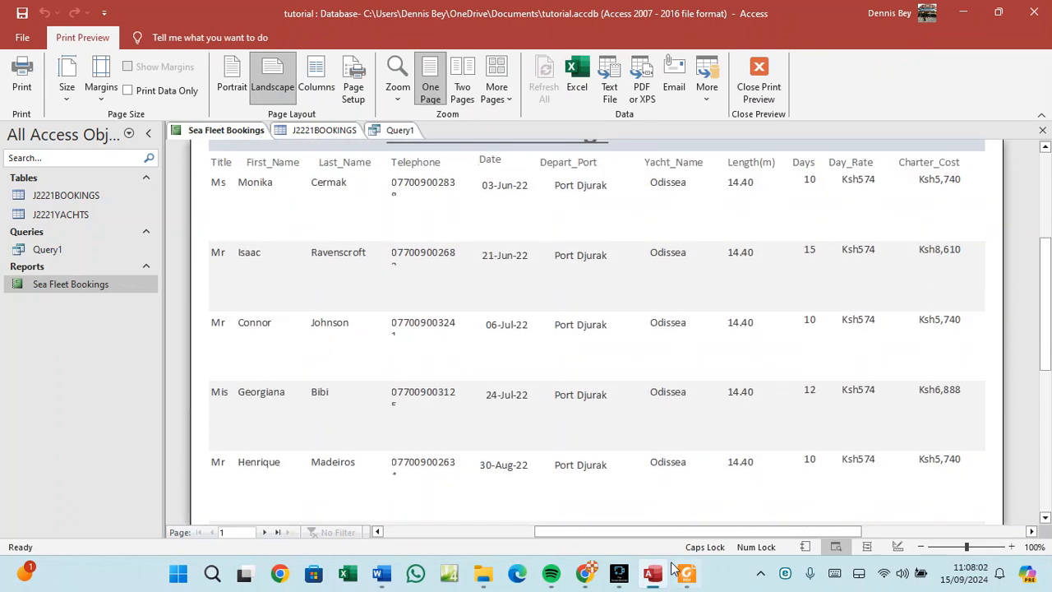
click(687, 574)
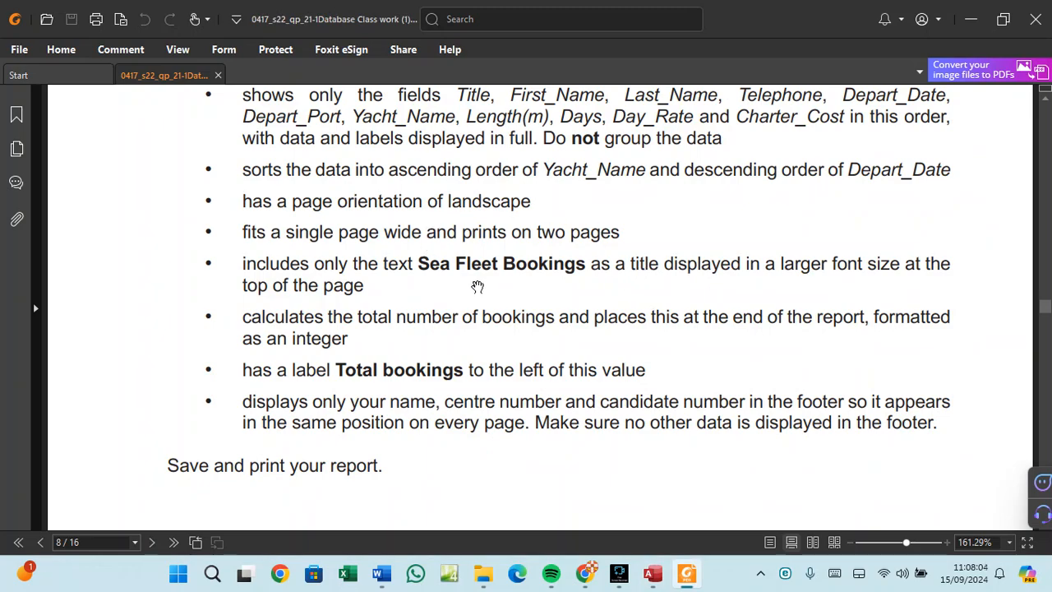
Scroll the exam PDF from question 16 down to page 9's PRINTOUT 2 and EVIDENCE 6 instructions.
scroll(477, 287, up, 2)
scroll(479, 283, up, 4)
scroll(481, 283, down, 6)
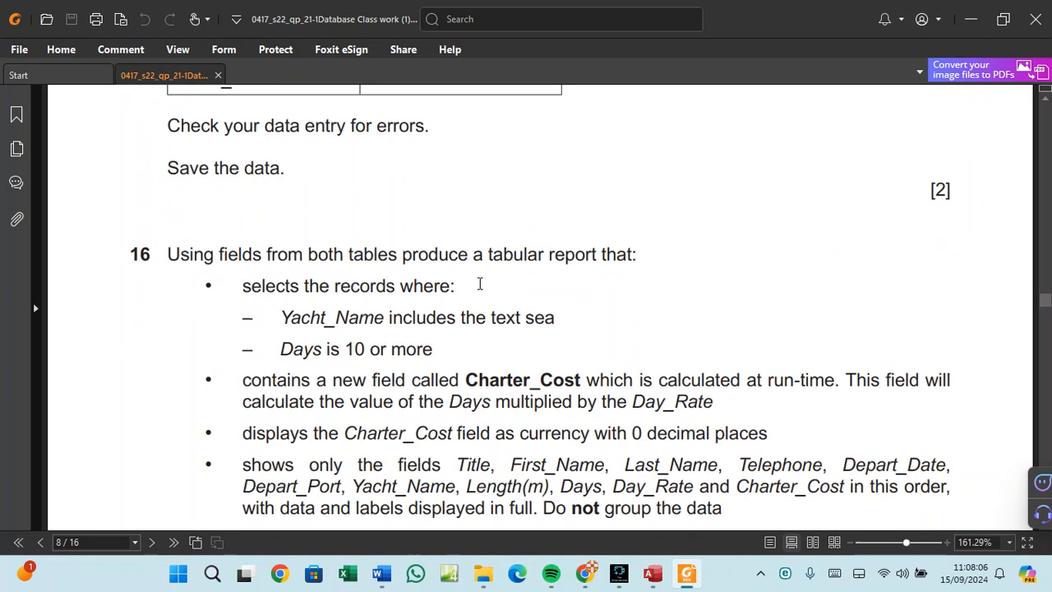
scroll(482, 284, down, 3)
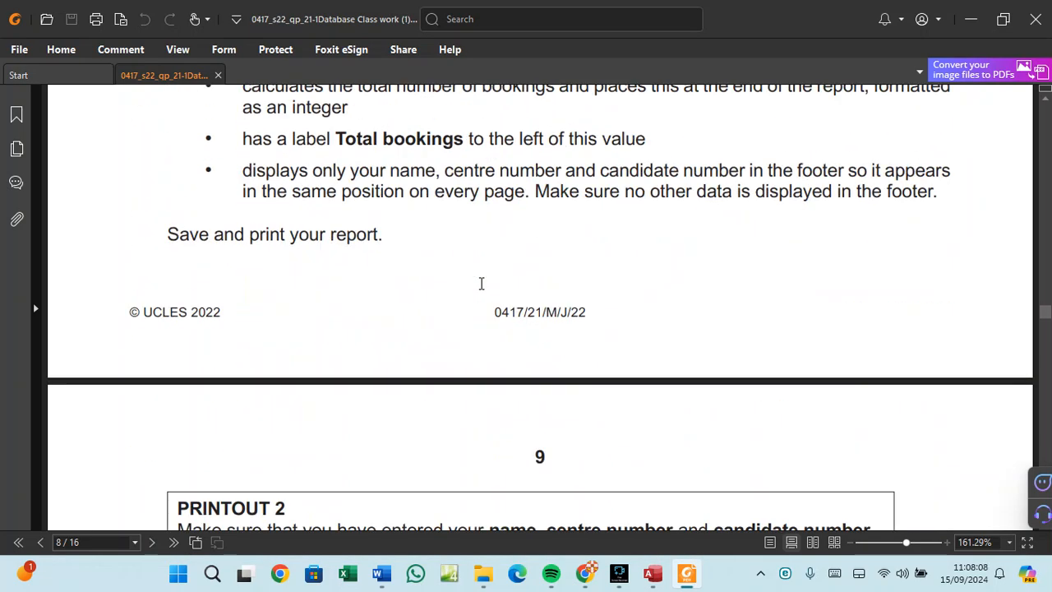
scroll(482, 283, down, 2)
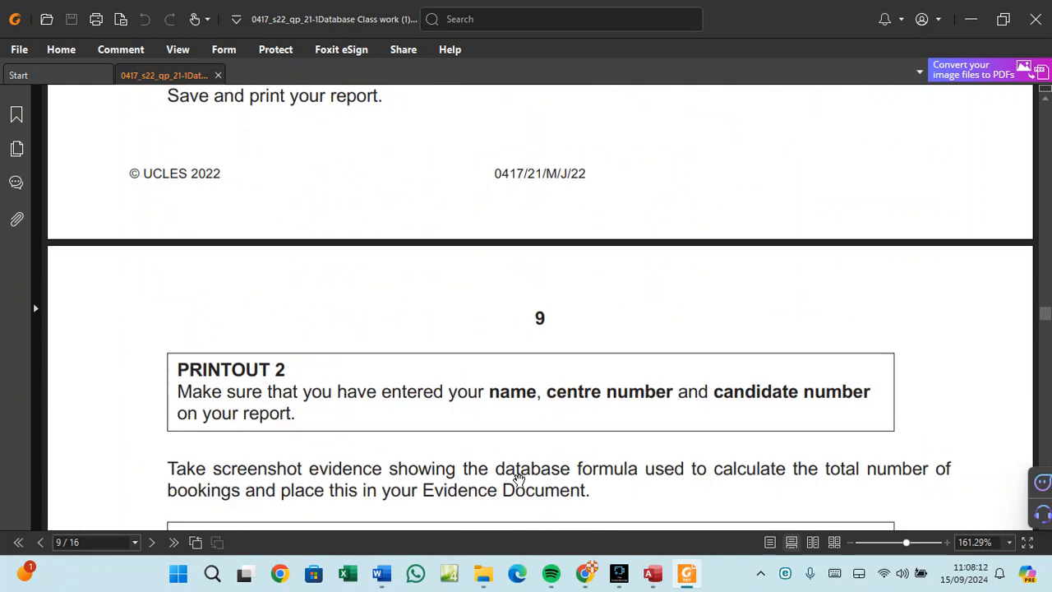
scroll(494, 447, down, 1)
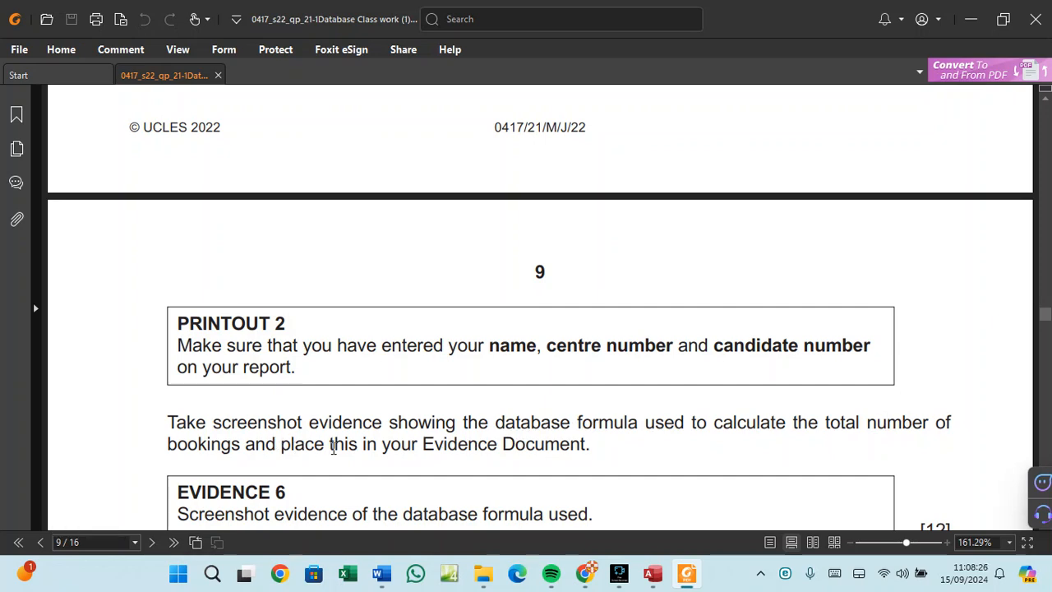
Open the report in Design View and snip the Report Footer's Total bookings label and =Sum([Days]) formula.
click(662, 580)
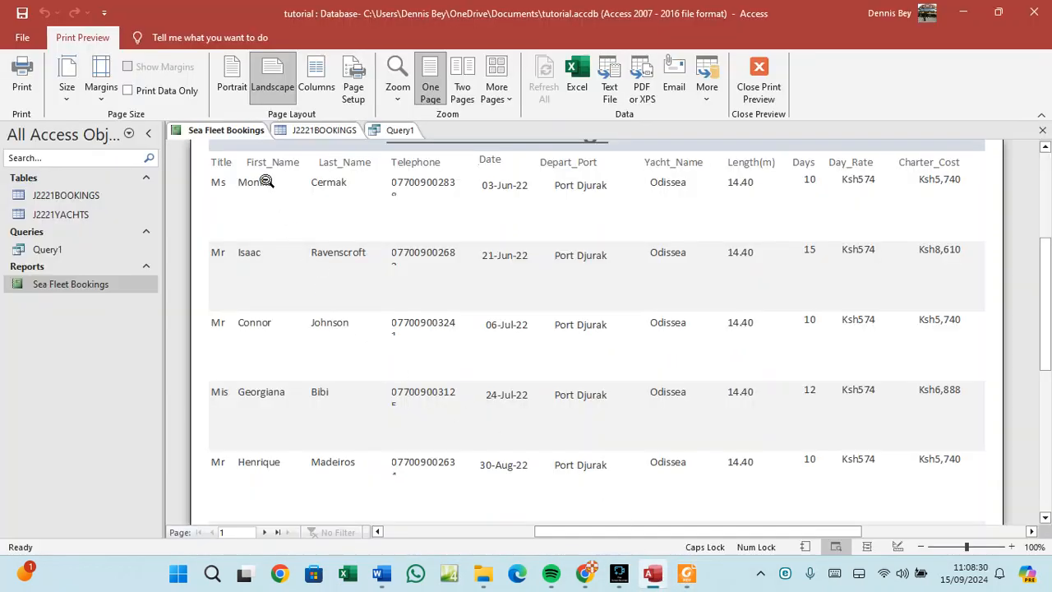
right_click(246, 130)
click(271, 236)
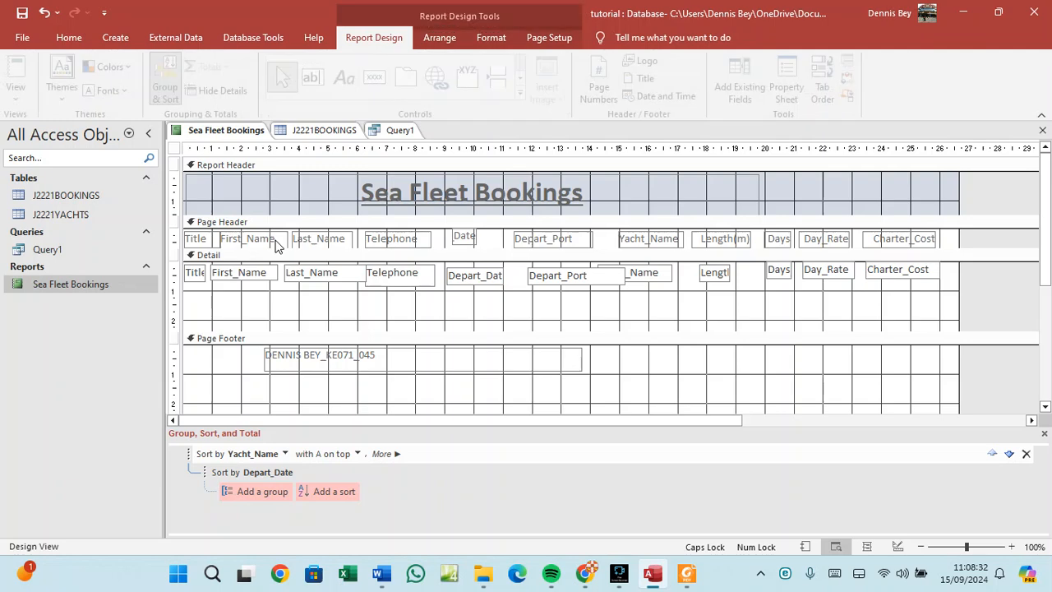
scroll(419, 369, down, 3)
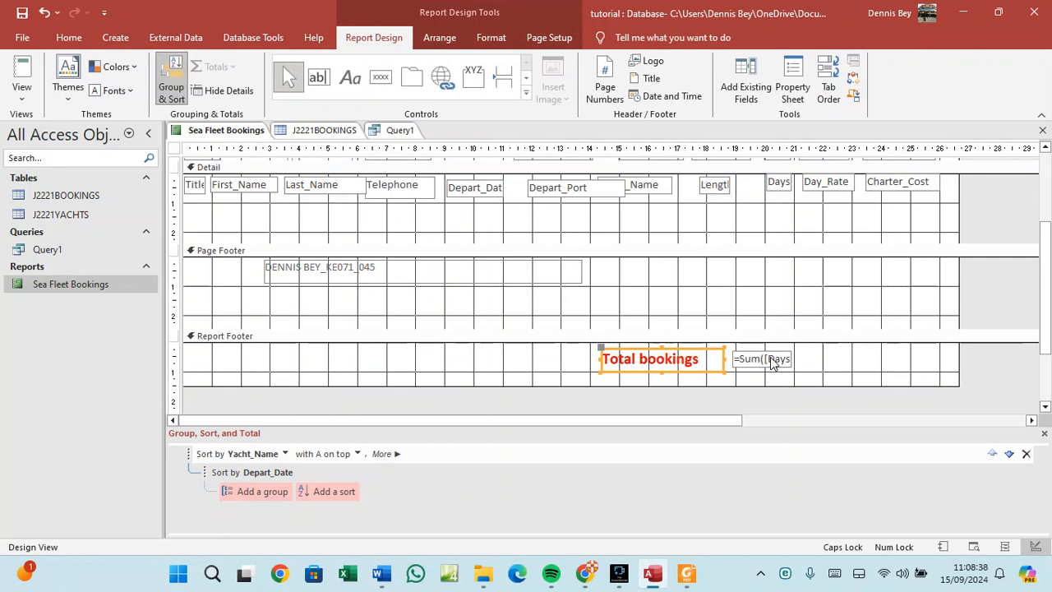
key(super+shift+s)
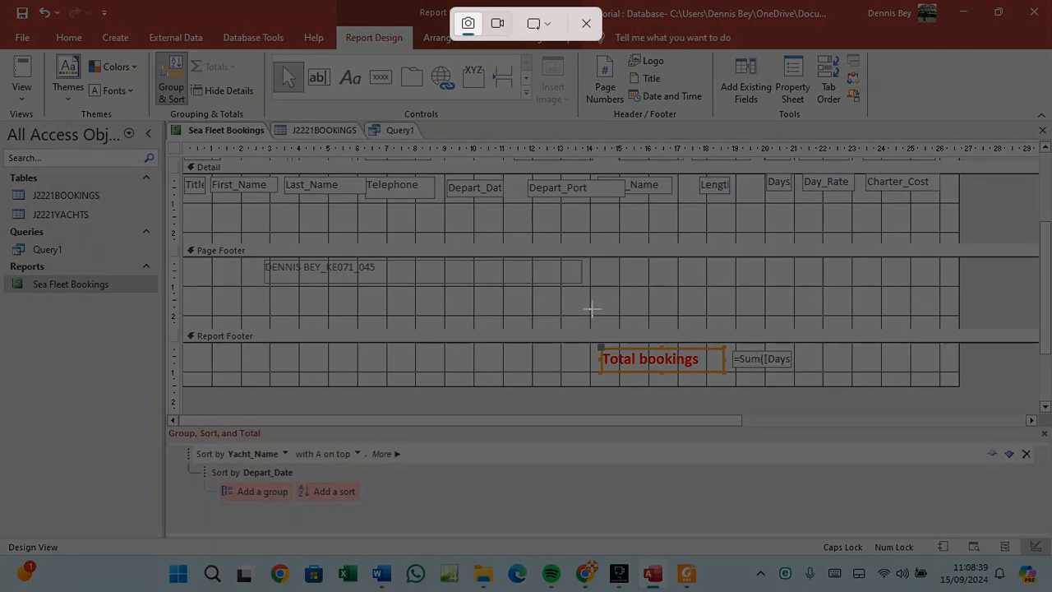
drag(587, 318, 827, 378)
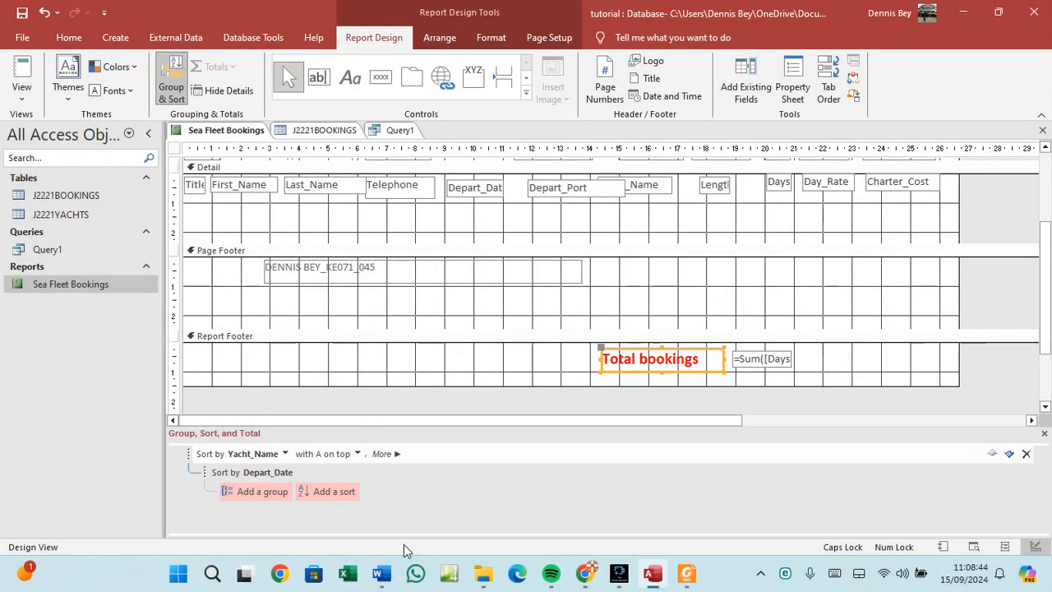
In Word, title the heading 'EVIDENCE 3 Calculated field' and paste the formula screenshot below it.
click(376, 575)
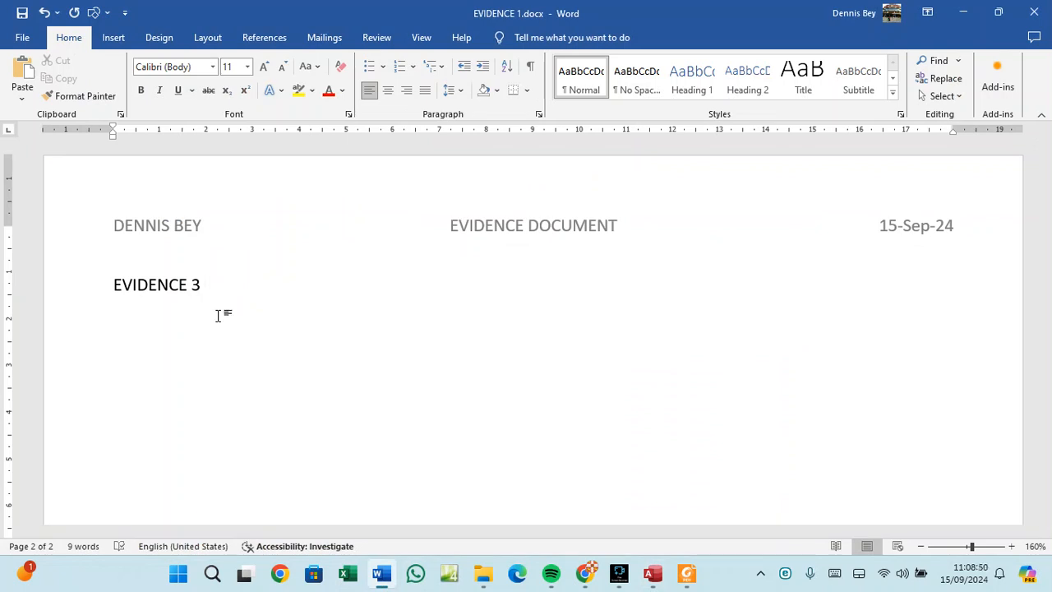
text(fORMULA)
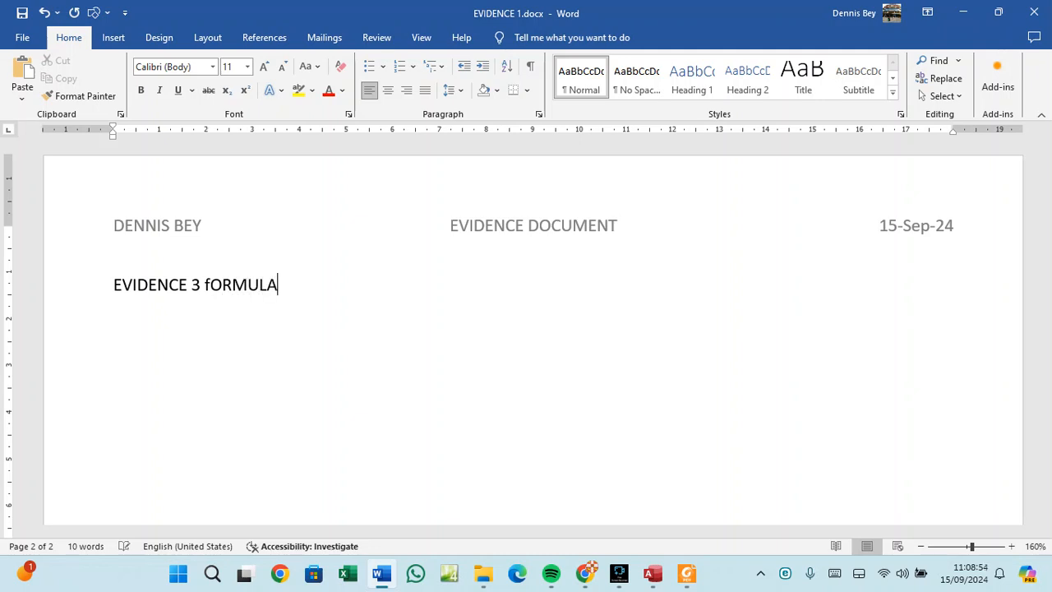
key(BackSpace)
key(BackSpace)
key(BackSpace)
key(BackSpace)
key(BackSpace)
key(BackSpace)
key(BackSpace)
text(C)
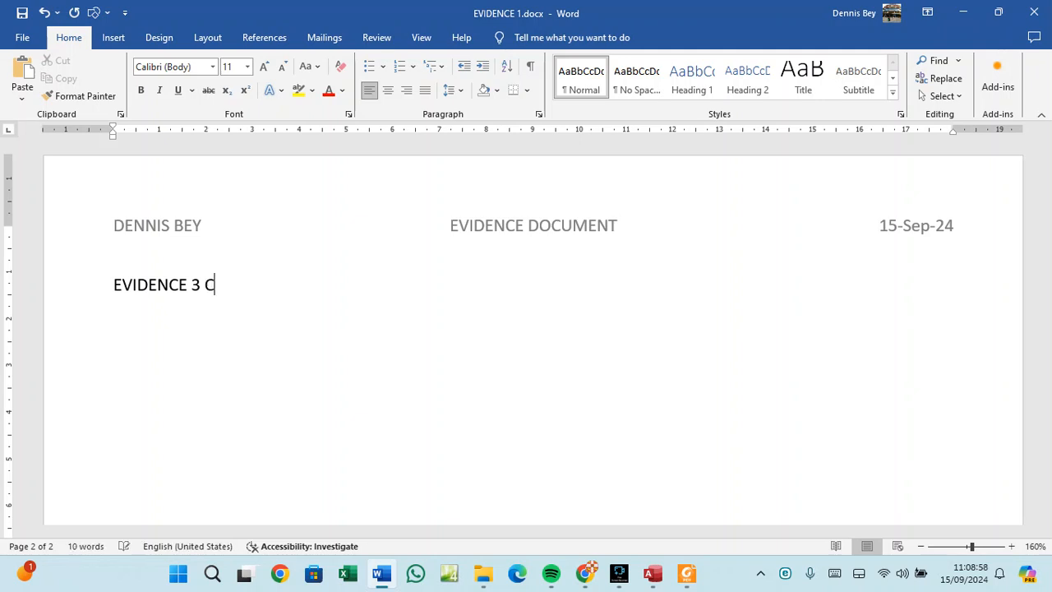
text(alculated field)
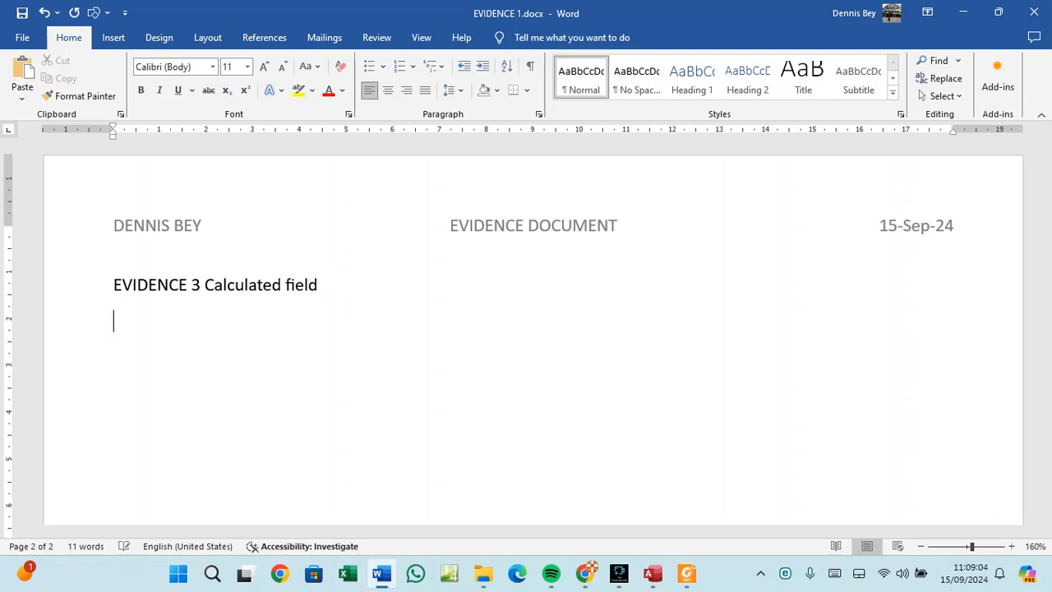
key(Return)
key(ctrl+v)
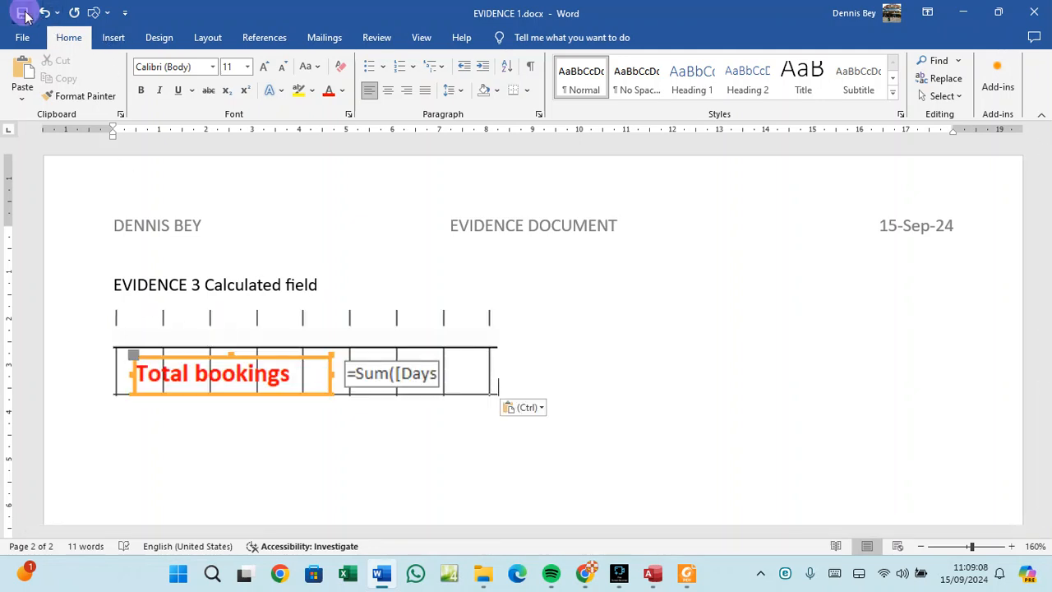
mouse_move(681, 582)
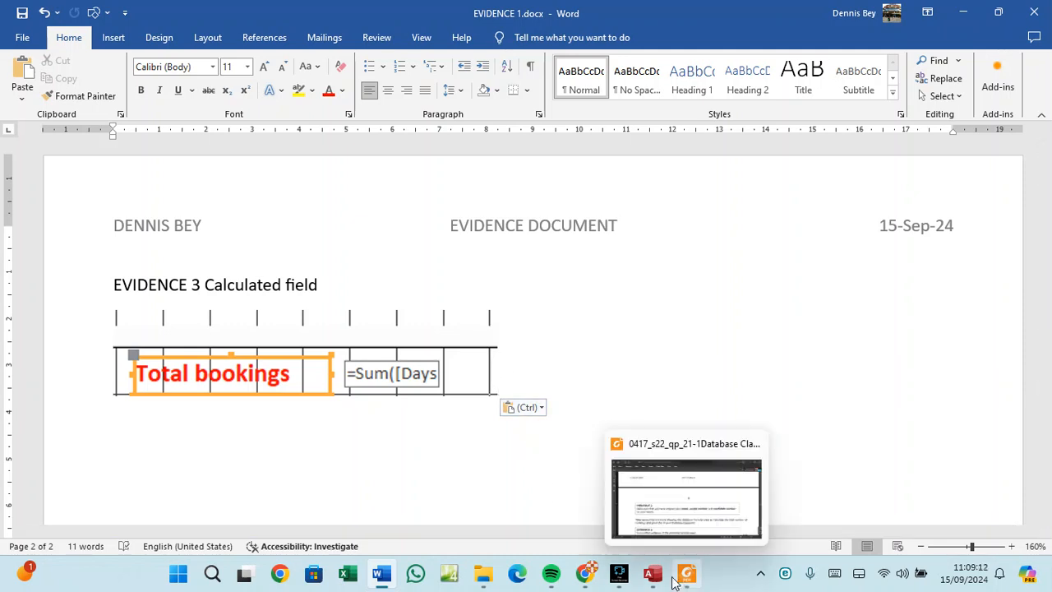
Bring the exam paper back and scroll through question 16's report requirements on page 8.
click(682, 581)
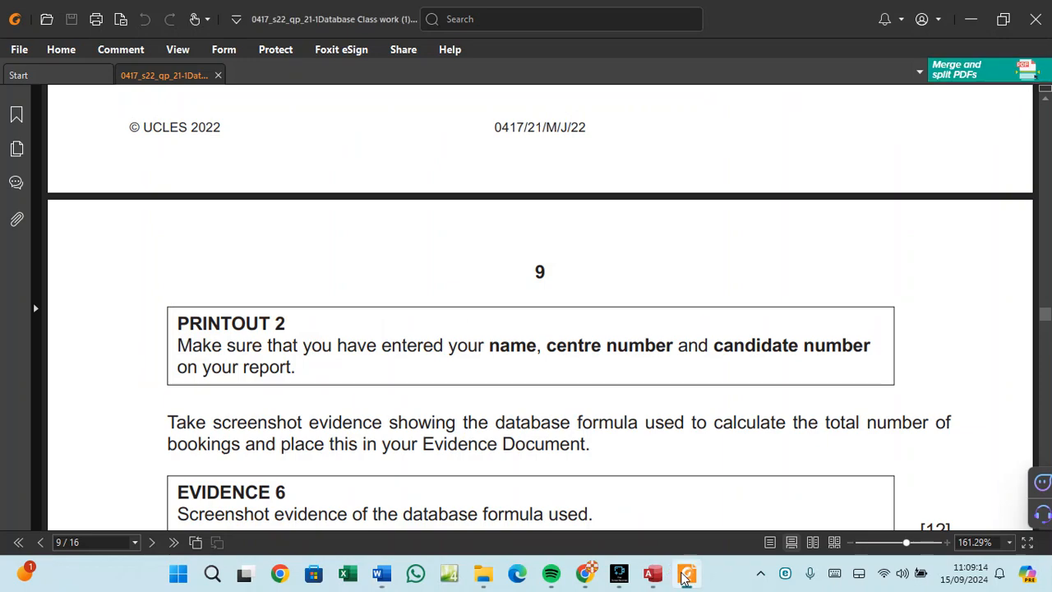
scroll(446, 387, down, 4)
scroll(446, 387, down, 5)
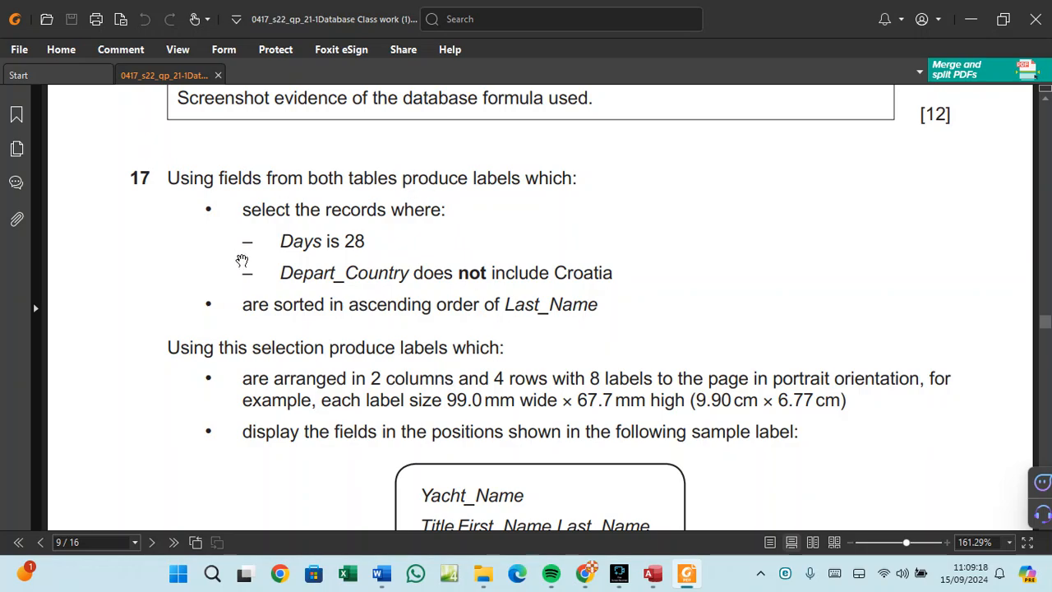
scroll(329, 242, up, 15)
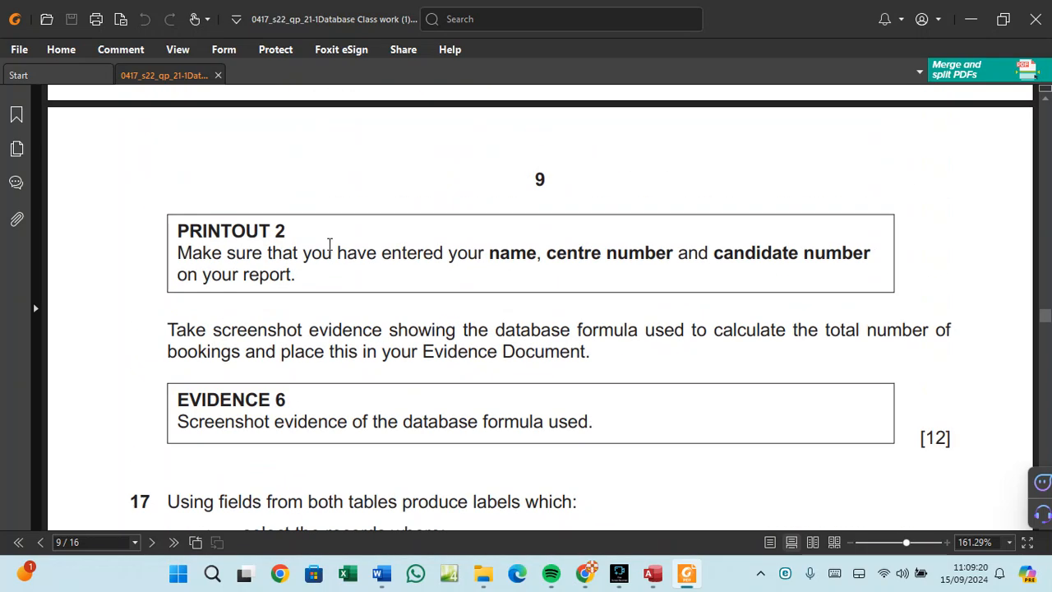
scroll(332, 254, up, 15)
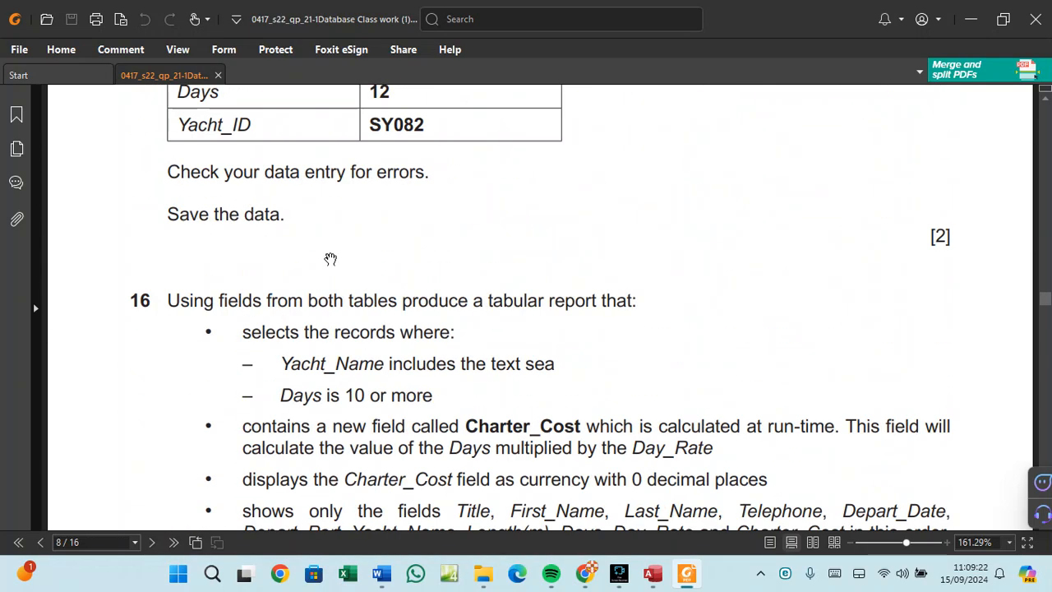
scroll(333, 260, up, 12)
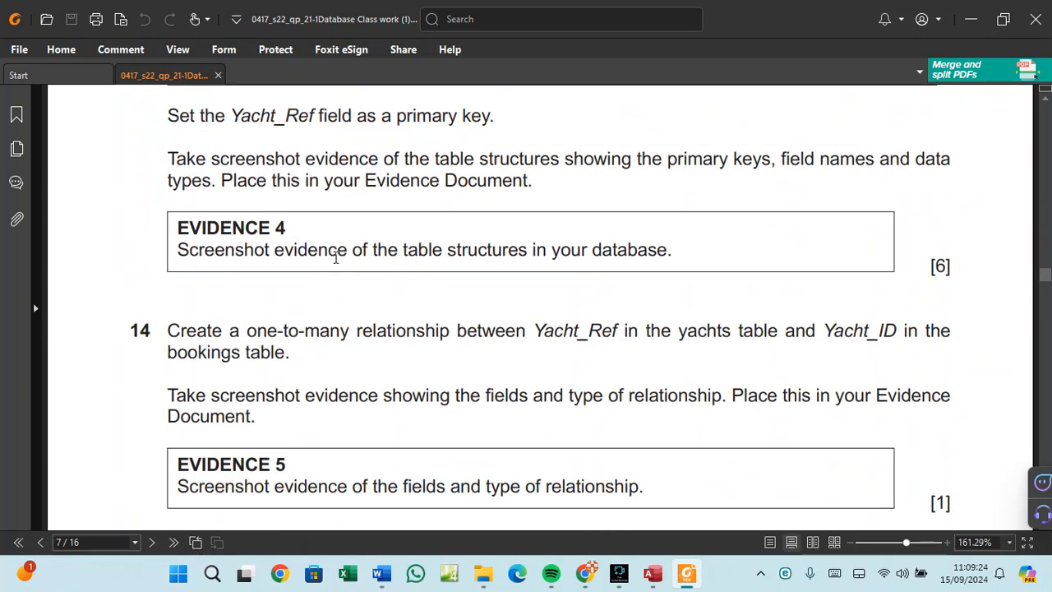
scroll(337, 268, up, 12)
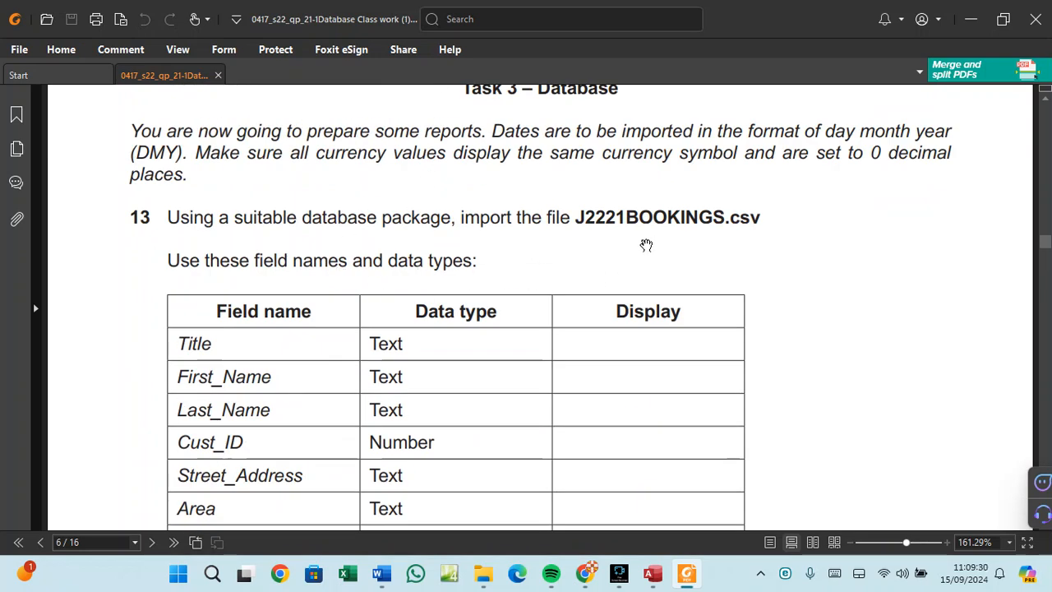
scroll(579, 347, down, 5)
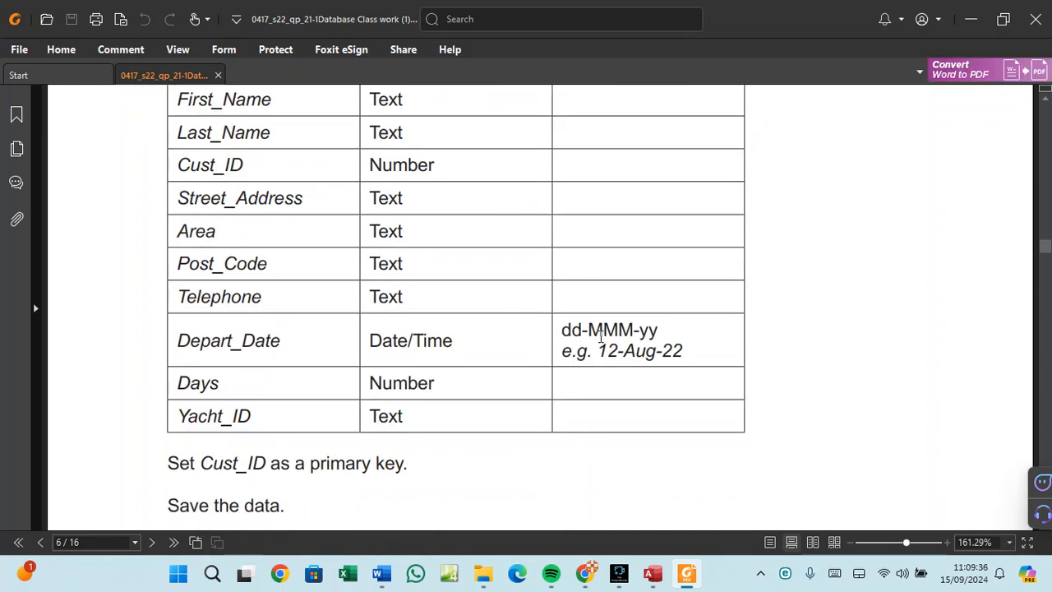
scroll(602, 338, down, 10)
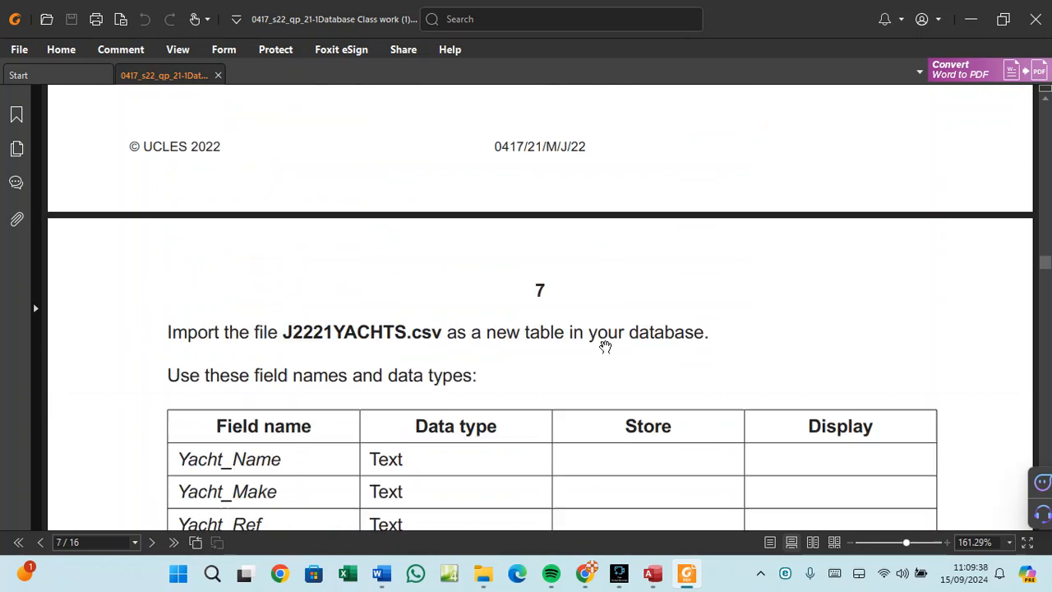
scroll(605, 346, down, 5)
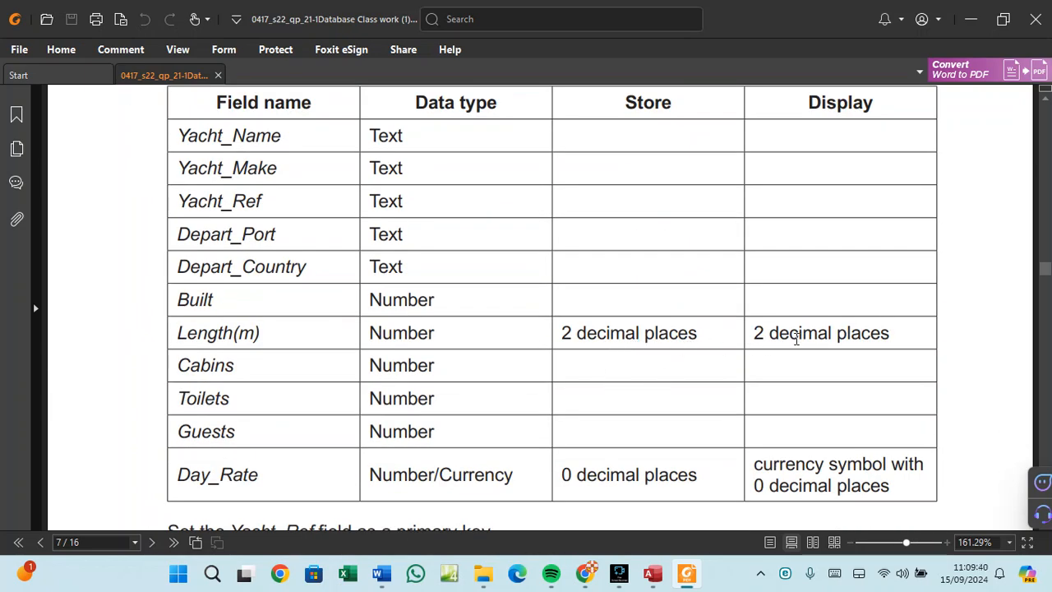
scroll(638, 439, down, 4)
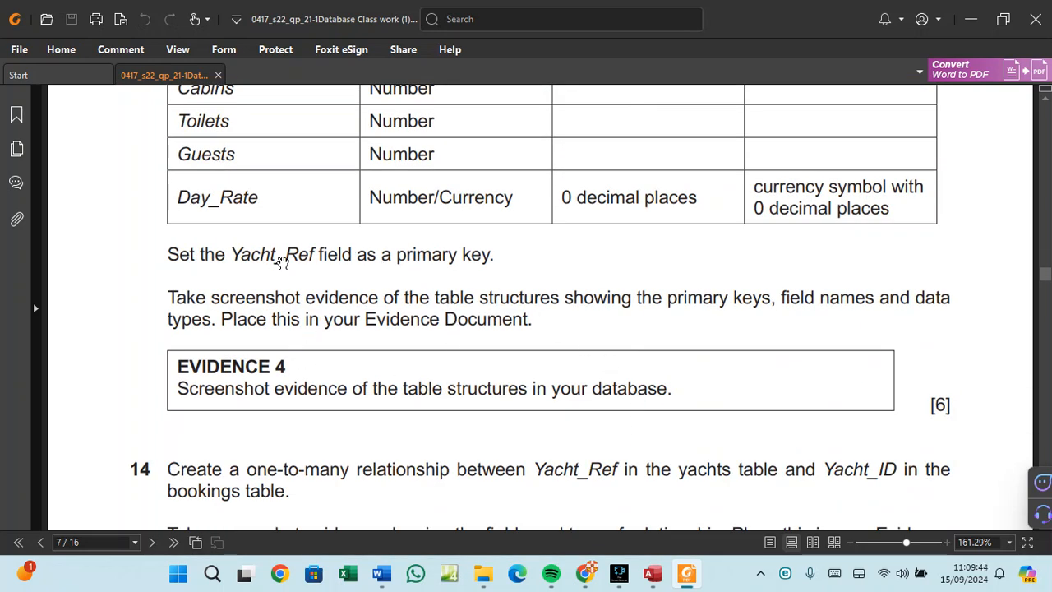
scroll(391, 321, down, 3)
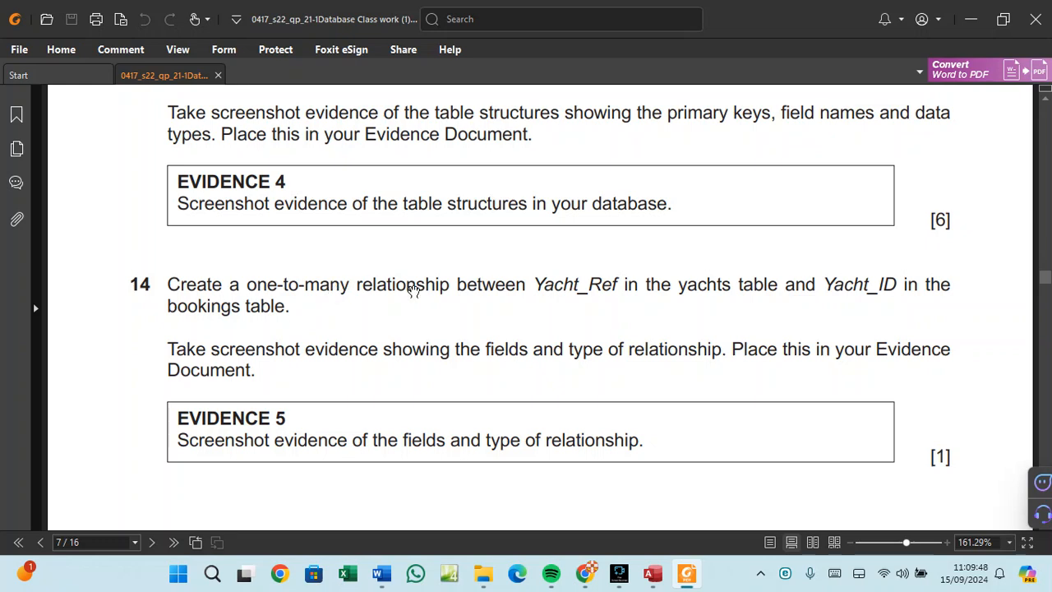
scroll(486, 286, down, 3)
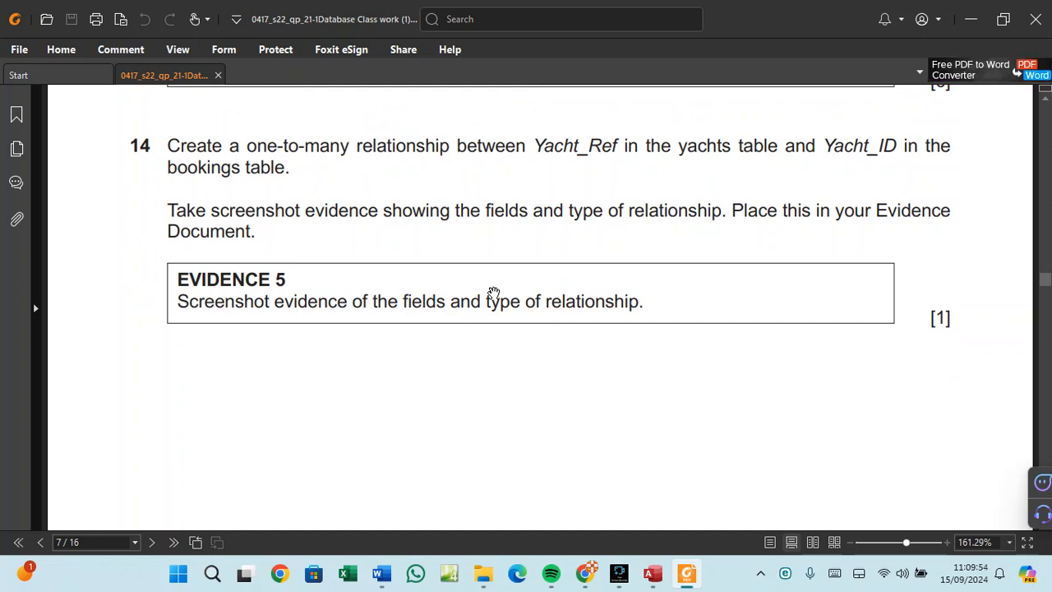
scroll(494, 293, down, 1)
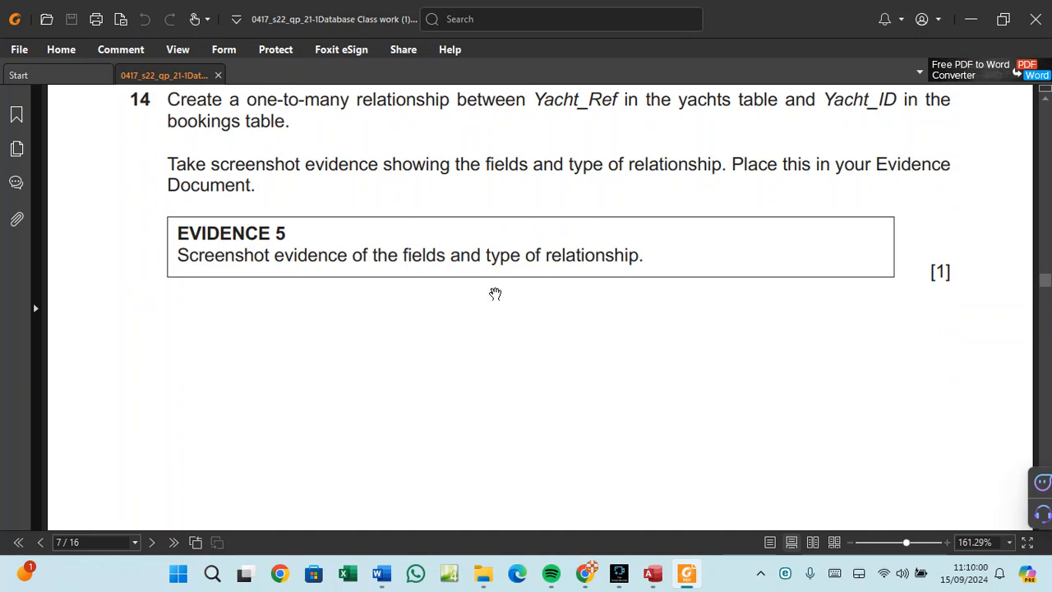
scroll(495, 293, down, 13)
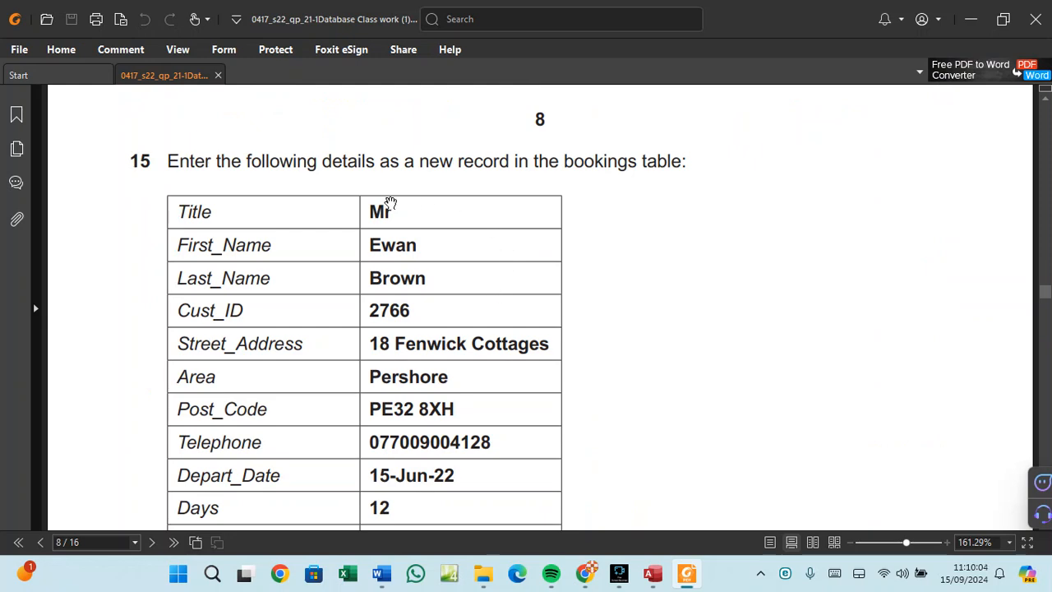
scroll(363, 268, down, 2)
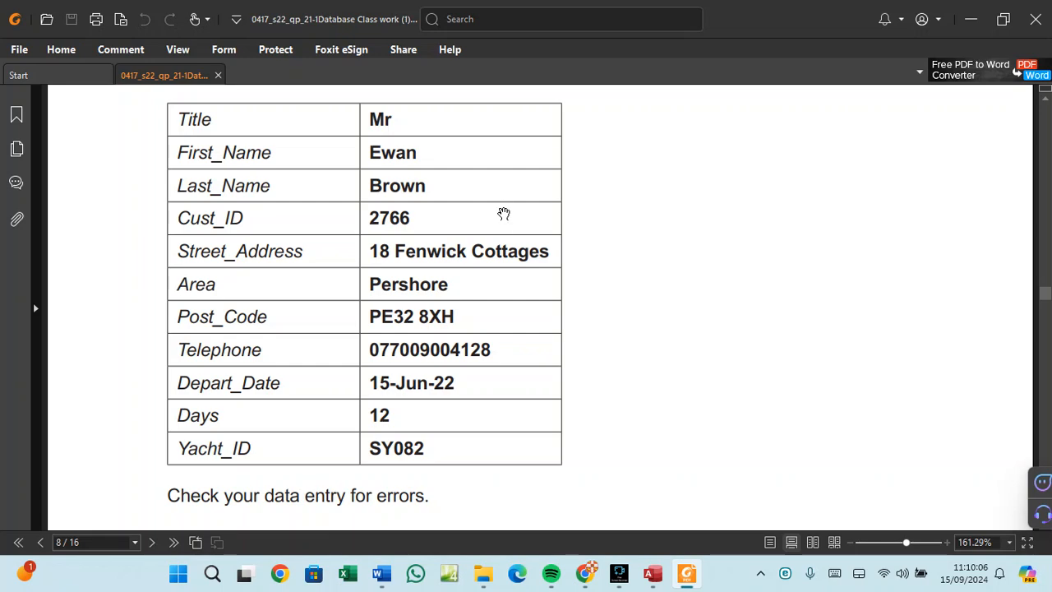
scroll(502, 216, down, 6)
scroll(503, 233, down, 4)
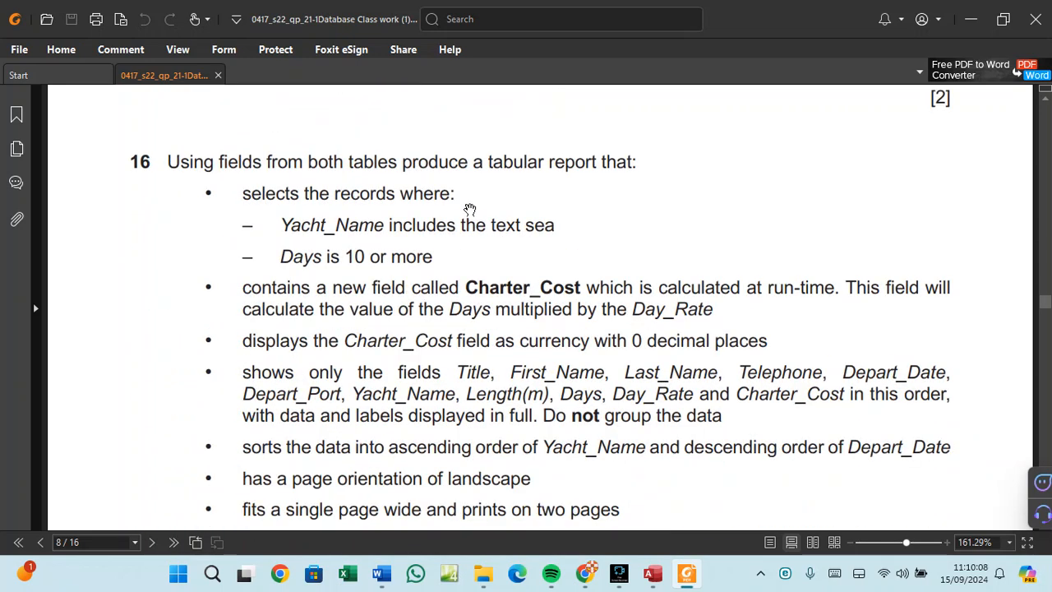
scroll(344, 287, down, 1)
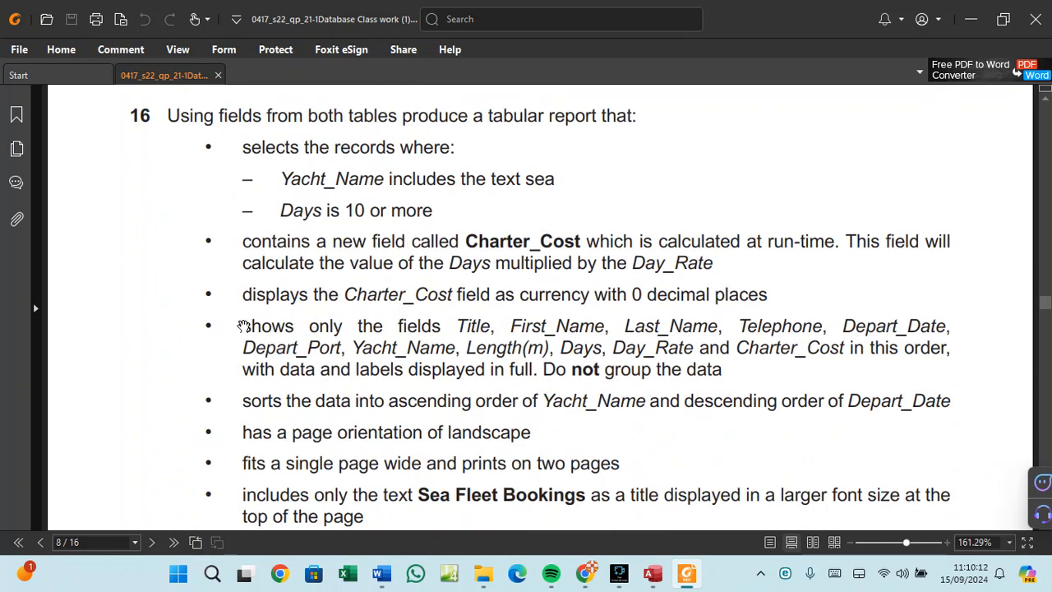
Highlight the bullet listing which fields the report must show.
drag(246, 325, 490, 358)
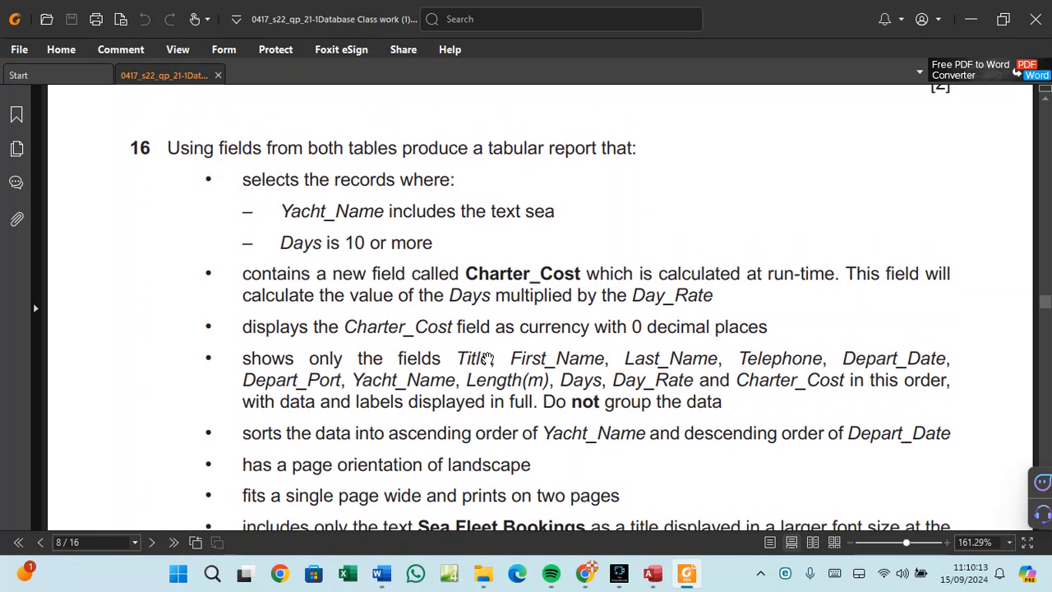
click(252, 358)
drag(252, 358, 728, 402)
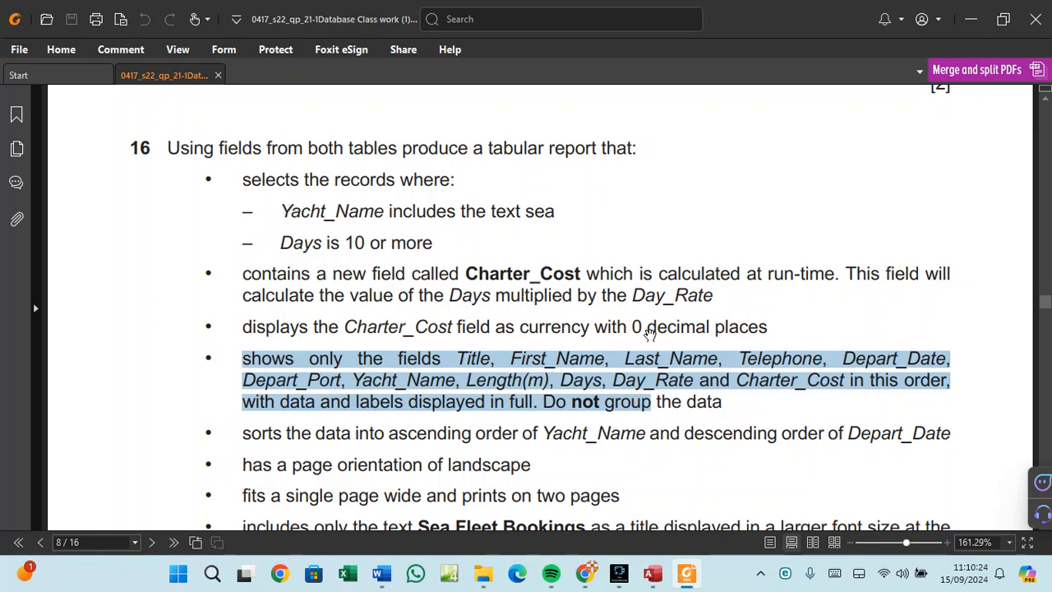
scroll(676, 328, down, 3)
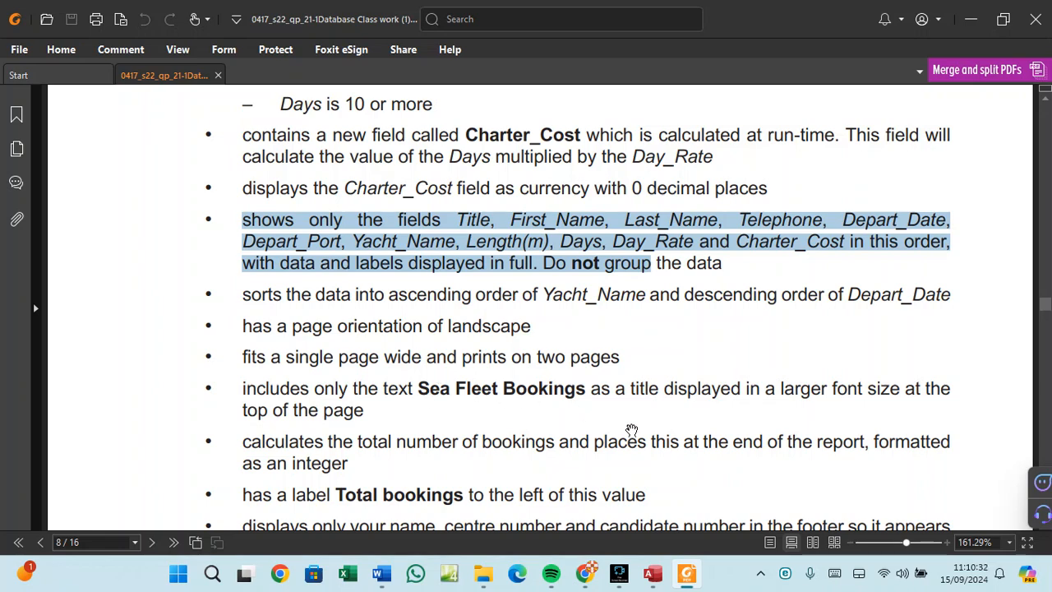
Open the Sea Fleet Bookings report in Access and confirm its Total bookings footer reads 164.
click(686, 578)
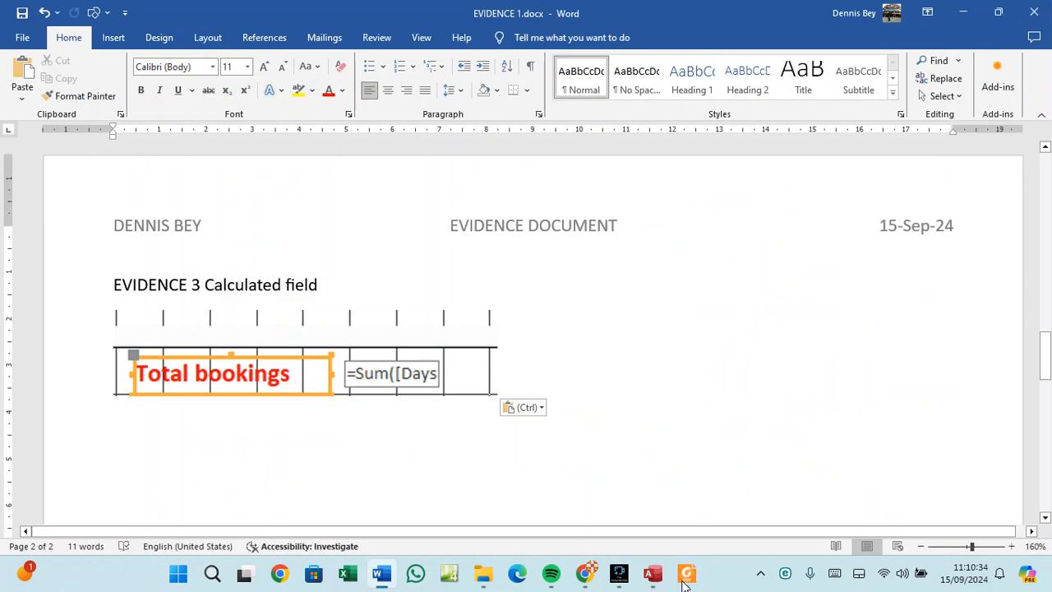
click(653, 575)
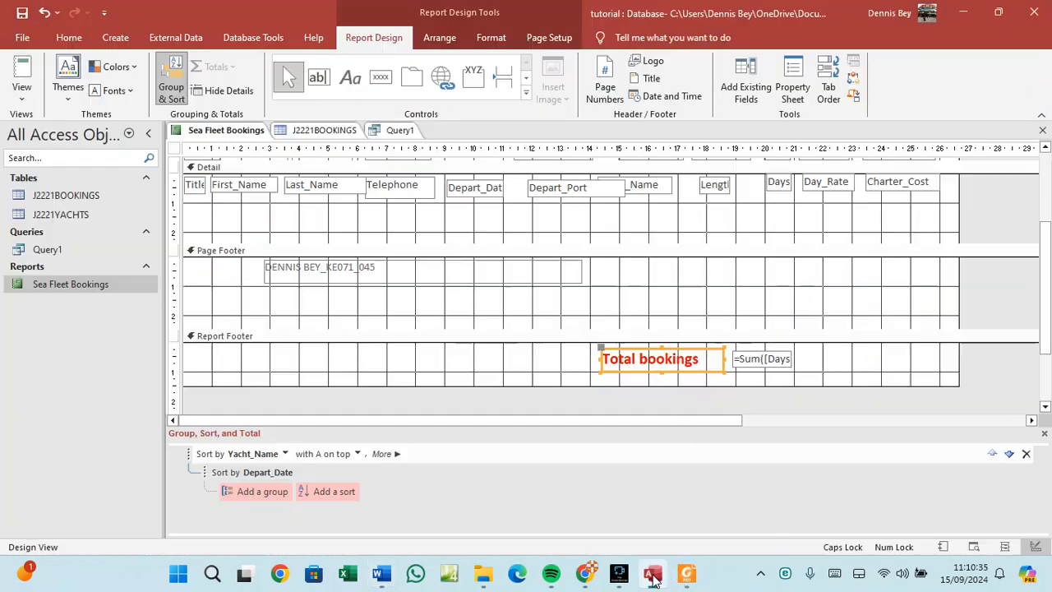
double_click(58, 285)
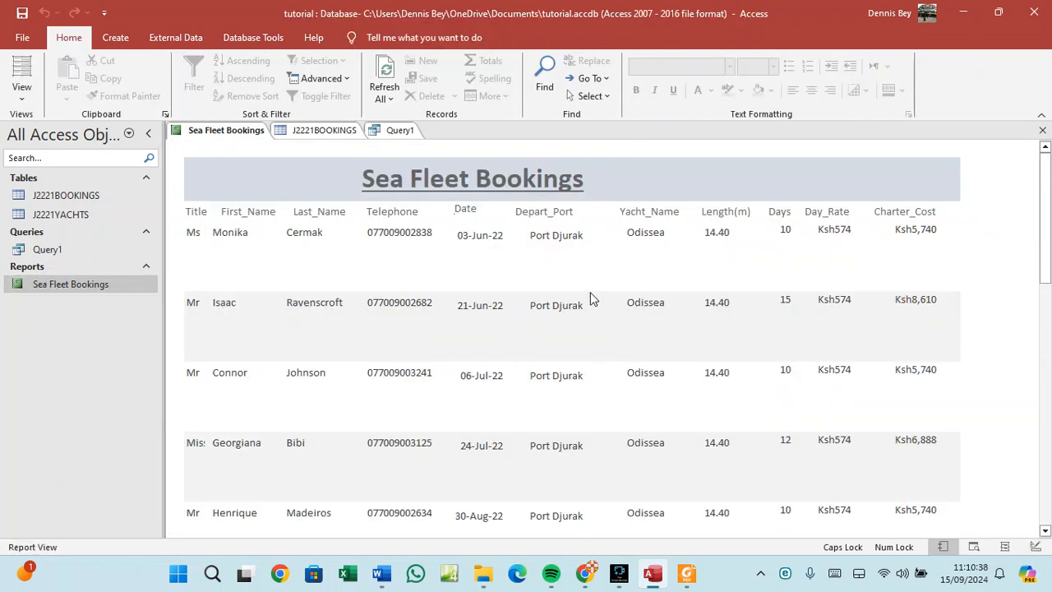
scroll(594, 299, down, 2)
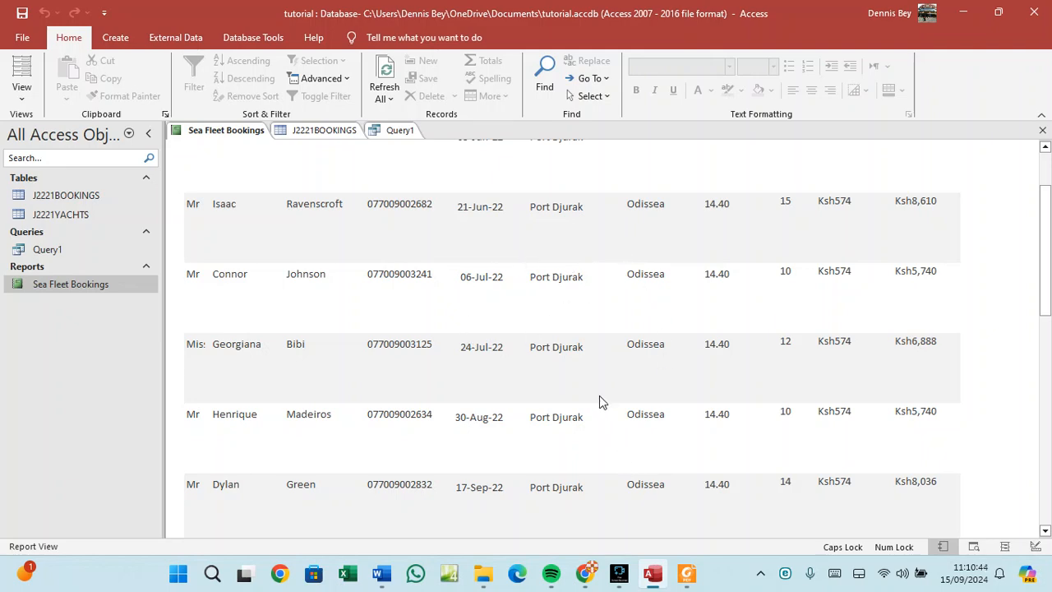
scroll(599, 394, down, 3)
scroll(601, 392, down, 8)
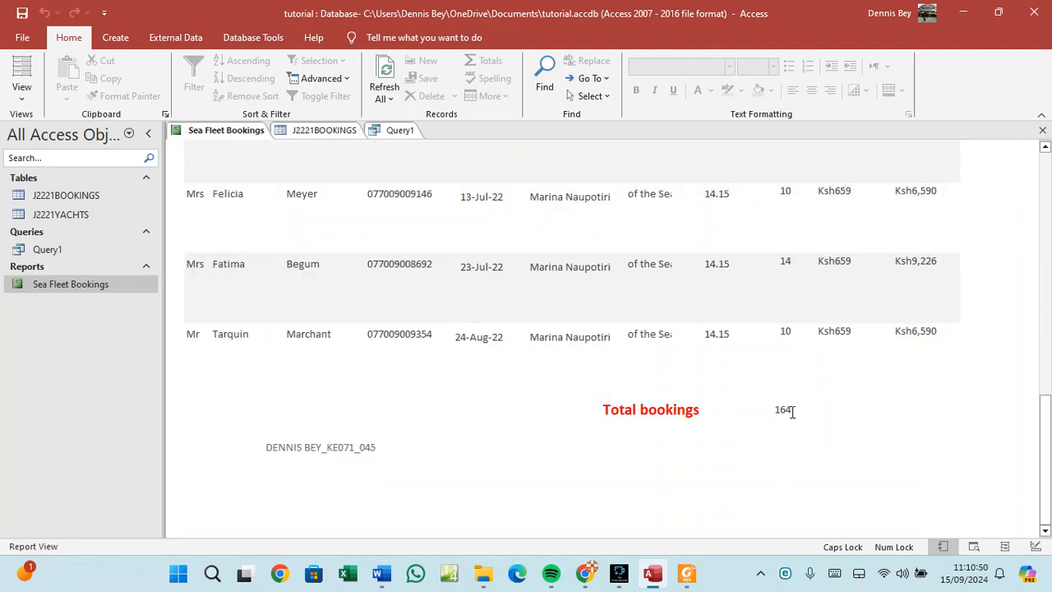
scroll(792, 411, up, 3)
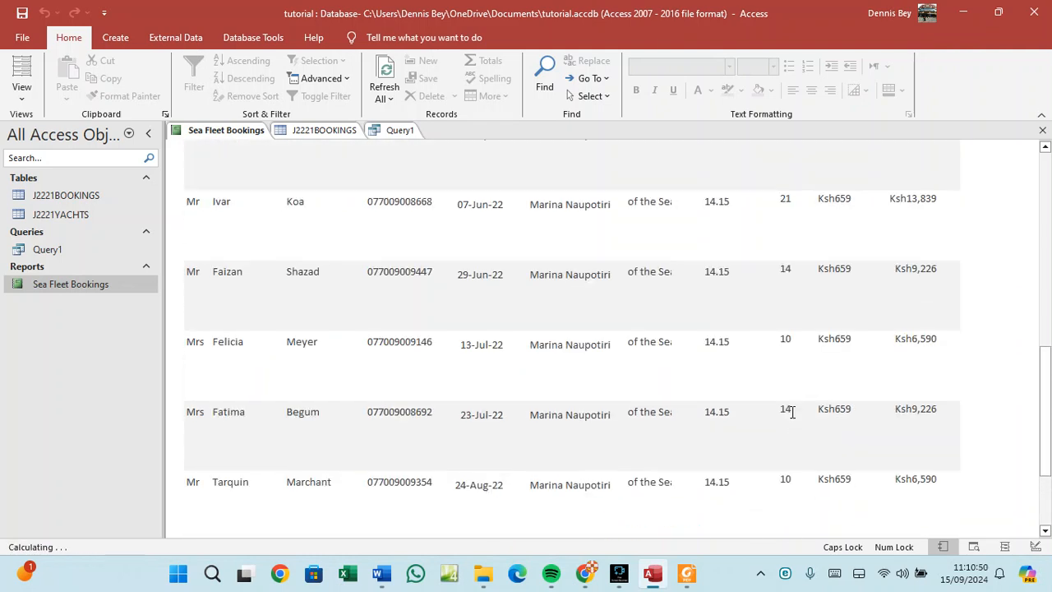
Return to the exam paper and scroll up through question 16's earlier requirements.
click(687, 573)
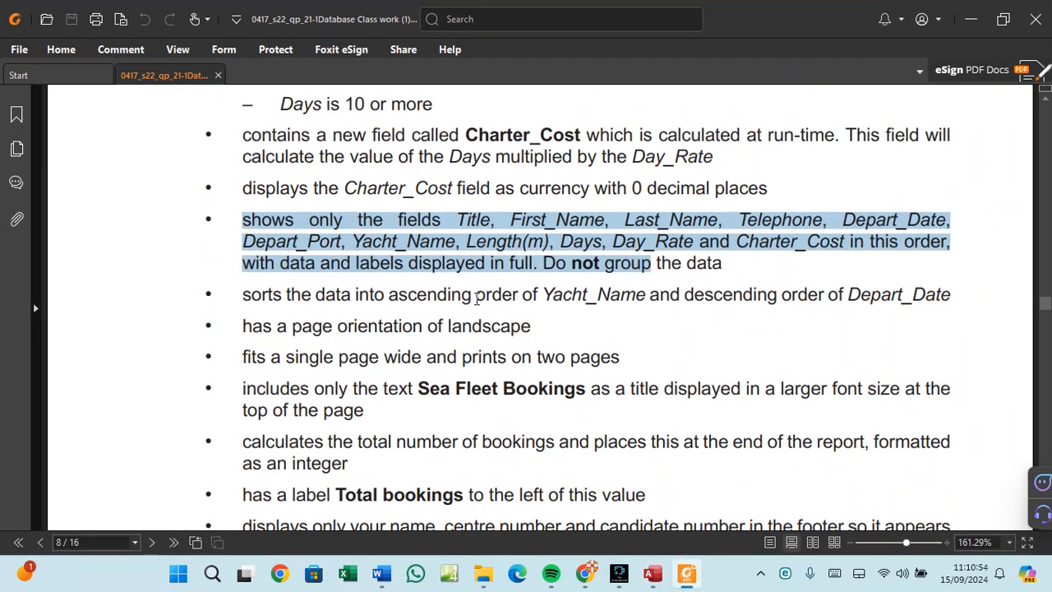
scroll(476, 300, up, 10)
scroll(476, 299, up, 12)
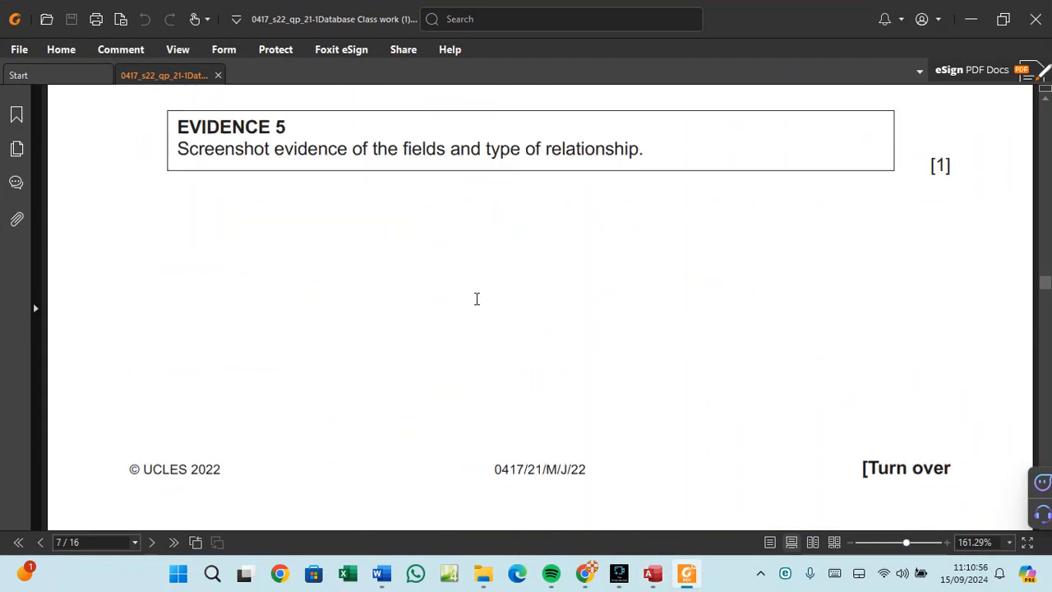
scroll(475, 298, up, 7)
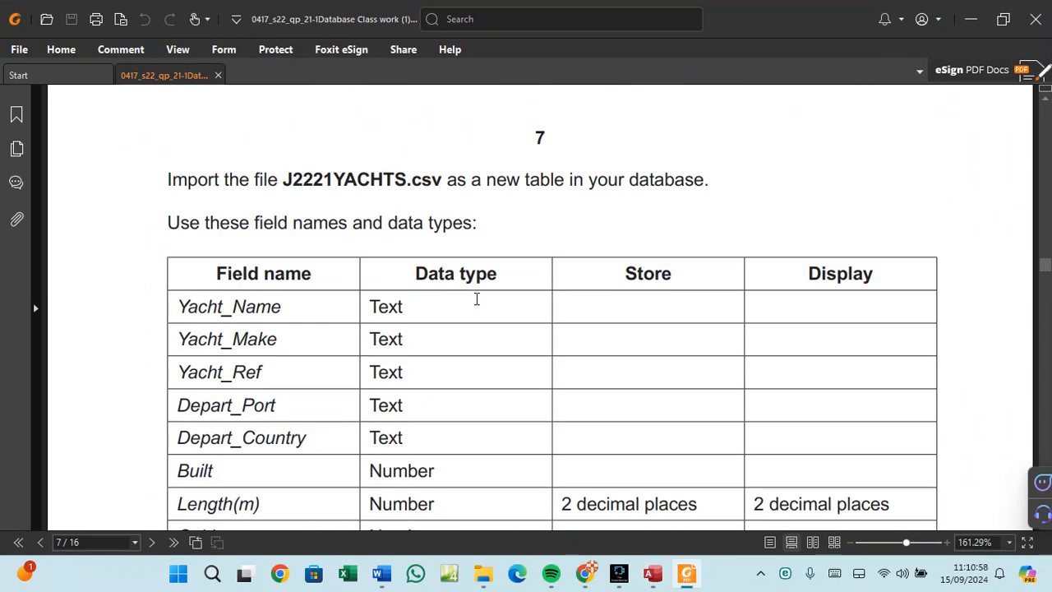
scroll(476, 304, up, 12)
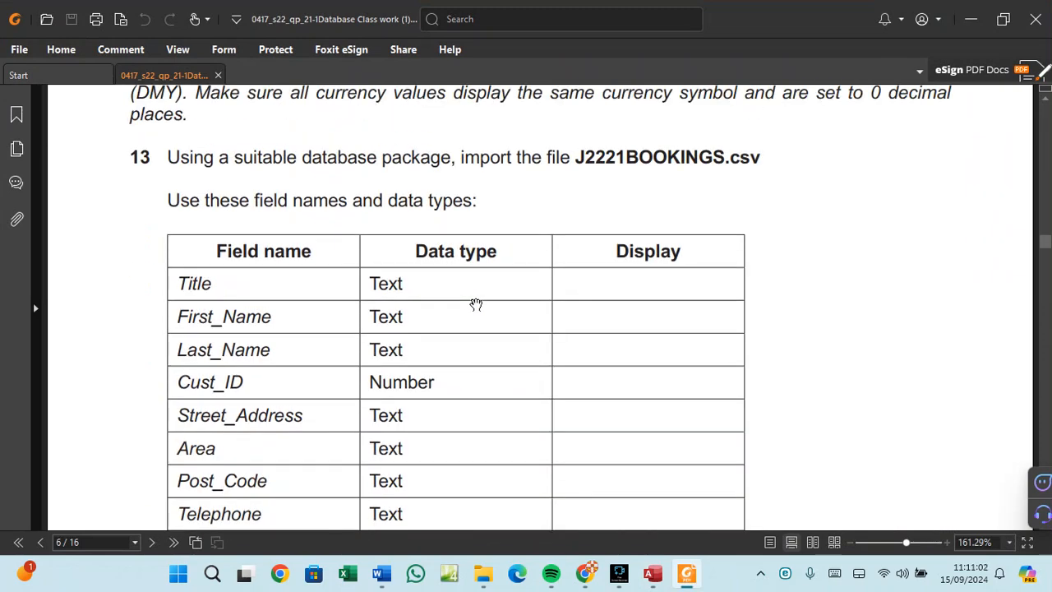
scroll(476, 304, up, 2)
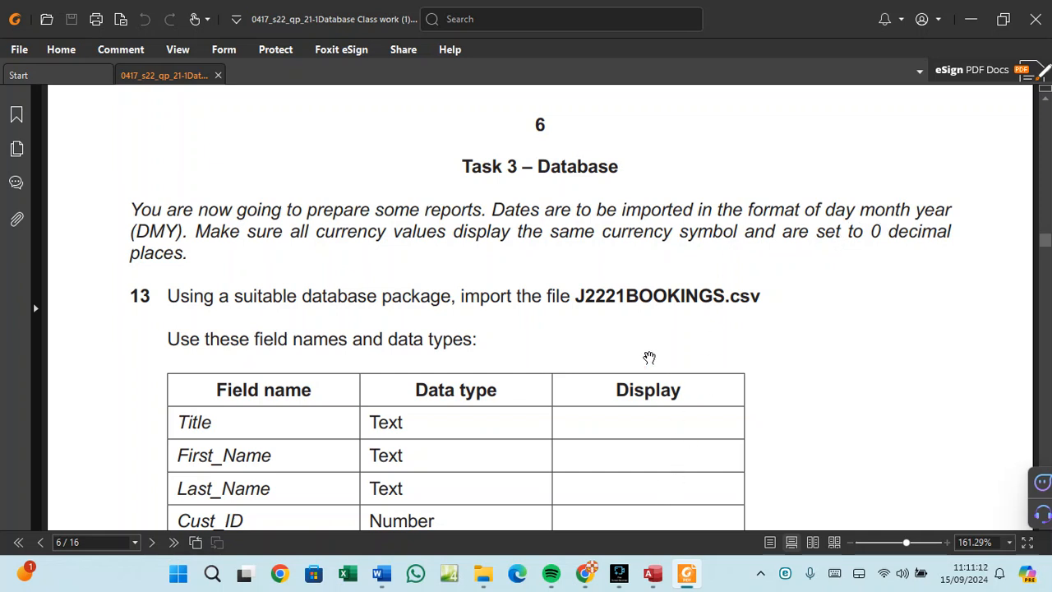
Highlight the bullet requiring the report to calculate the total number of bookings.
scroll(649, 357, down, 12)
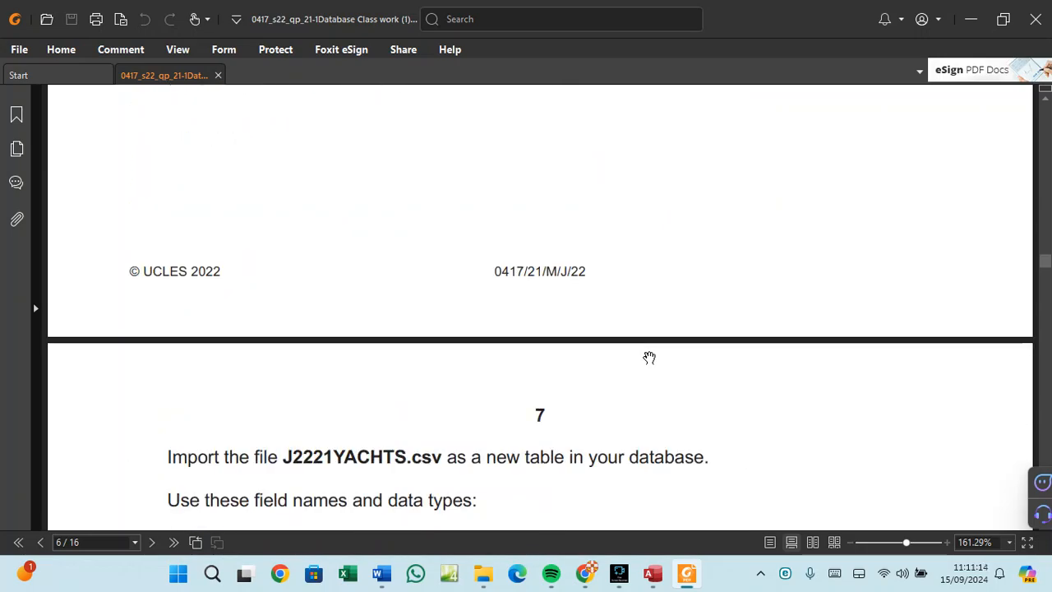
scroll(650, 358, down, 12)
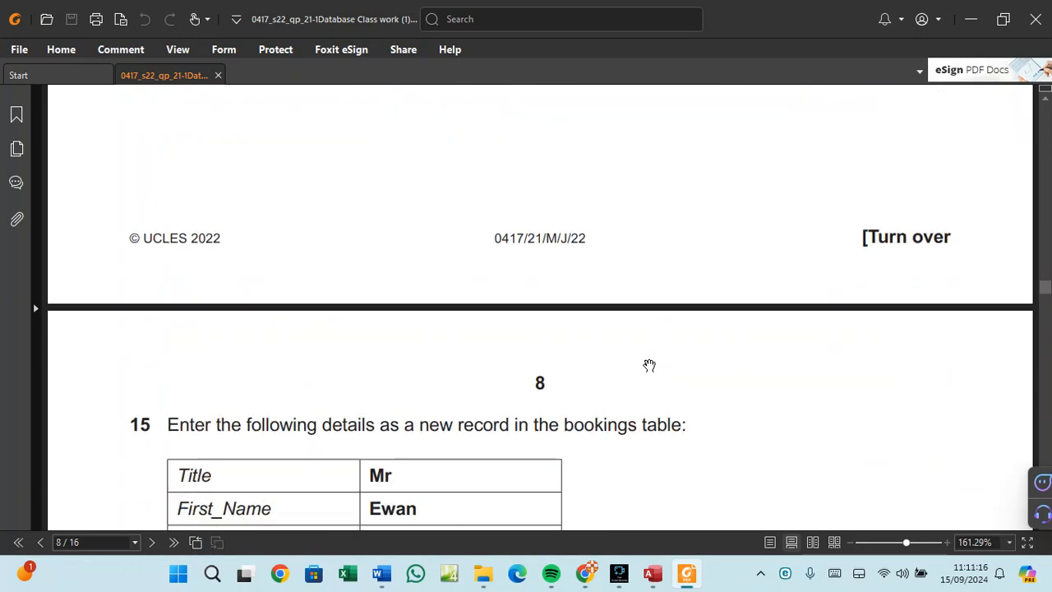
scroll(649, 365, down, 12)
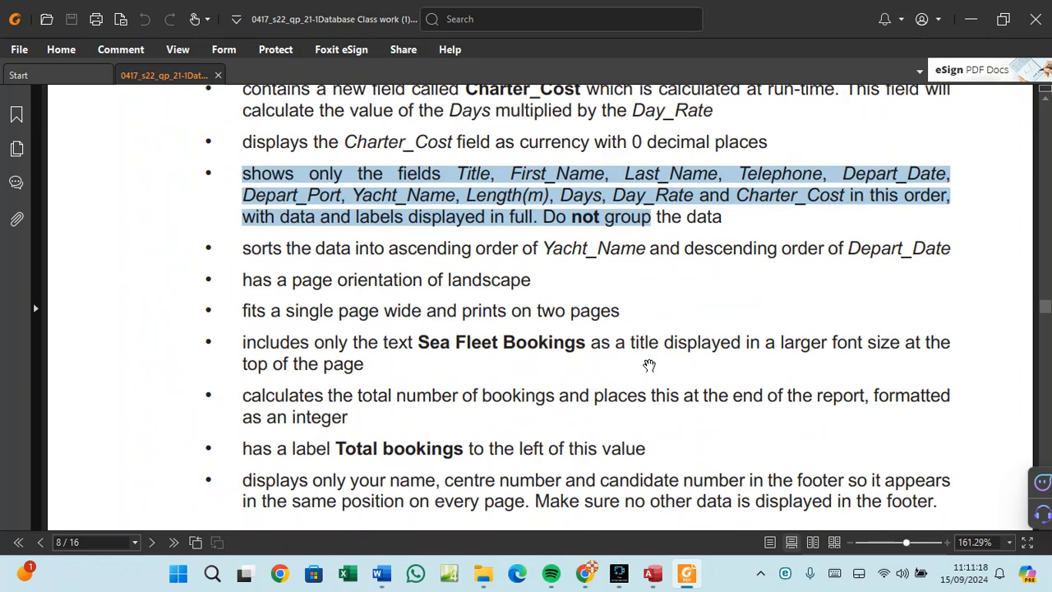
scroll(649, 365, down, 3)
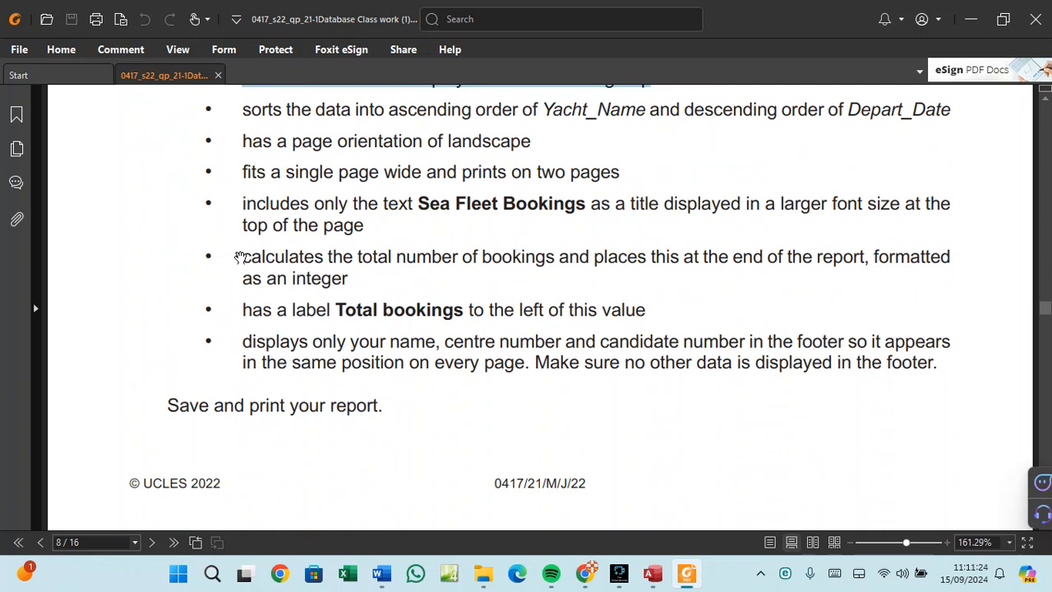
drag(245, 251, 374, 292)
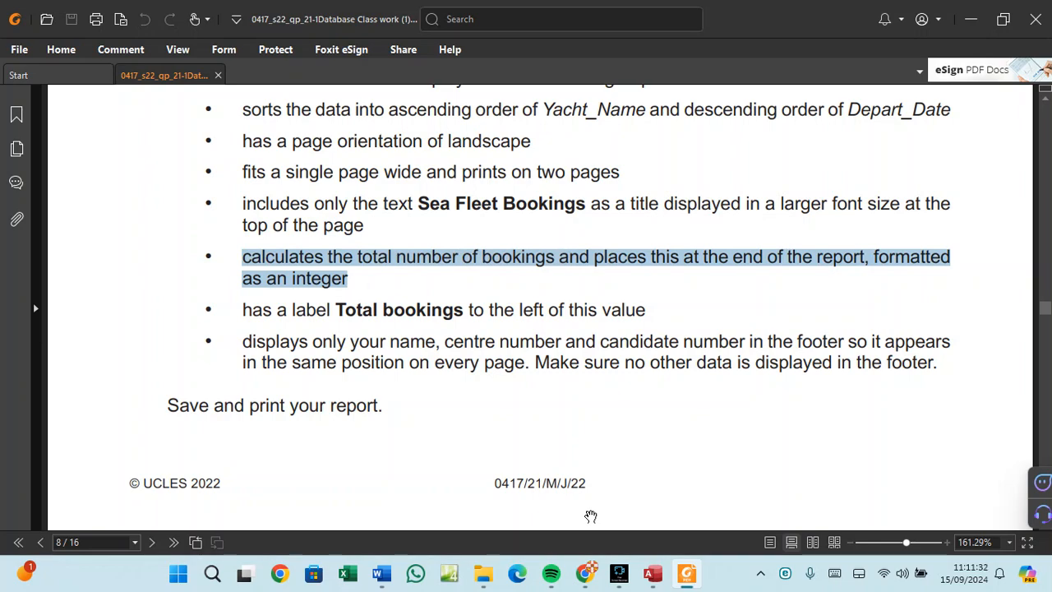
scroll(509, 417, up, 3)
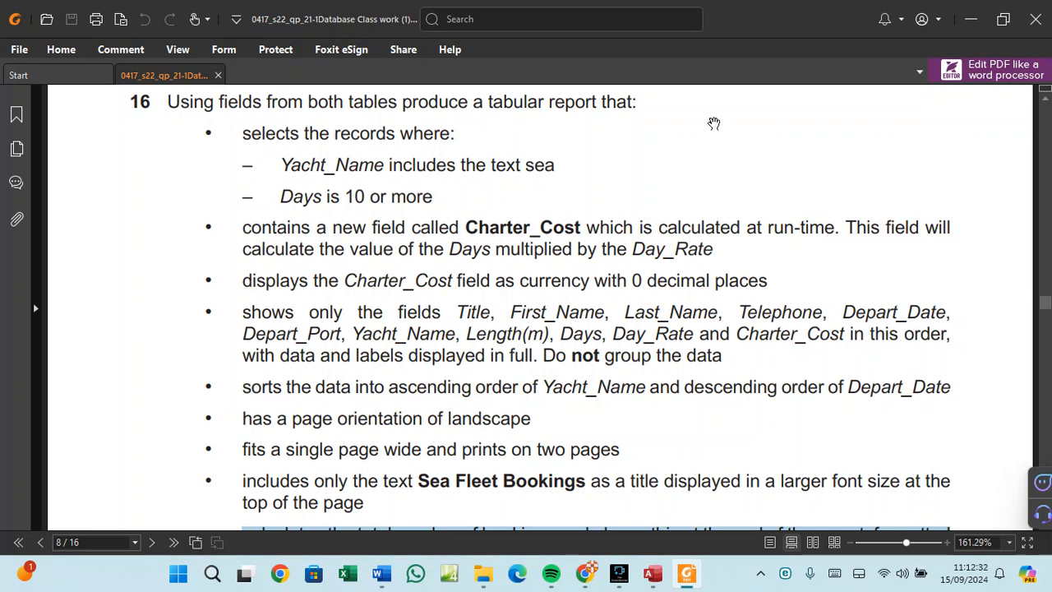
Locate the Evidence 6 box asking for a screenshot of the total bookings formula.
scroll(586, 233, down, 3)
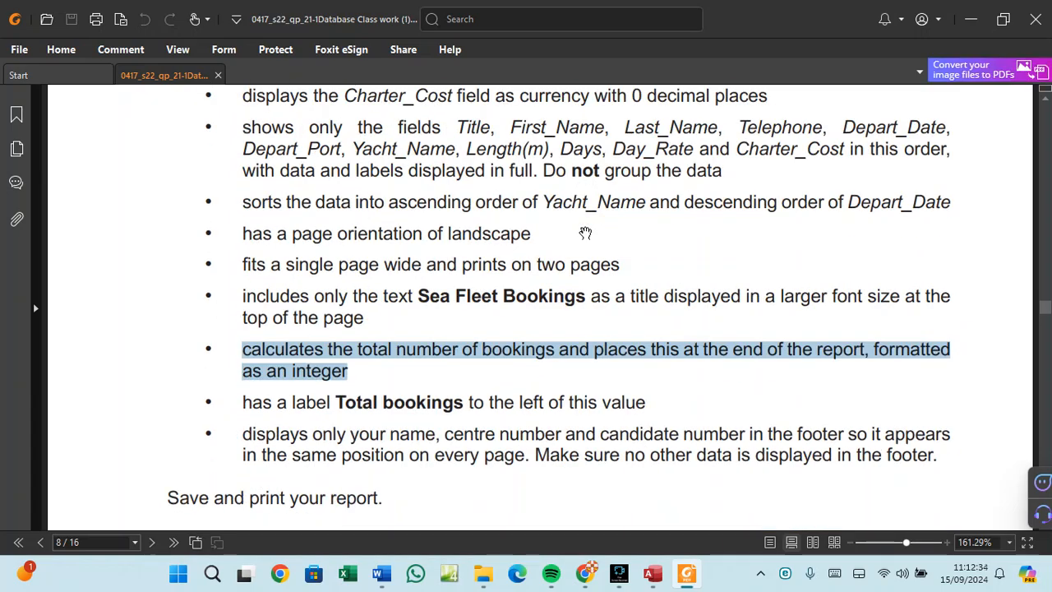
scroll(585, 234, down, 15)
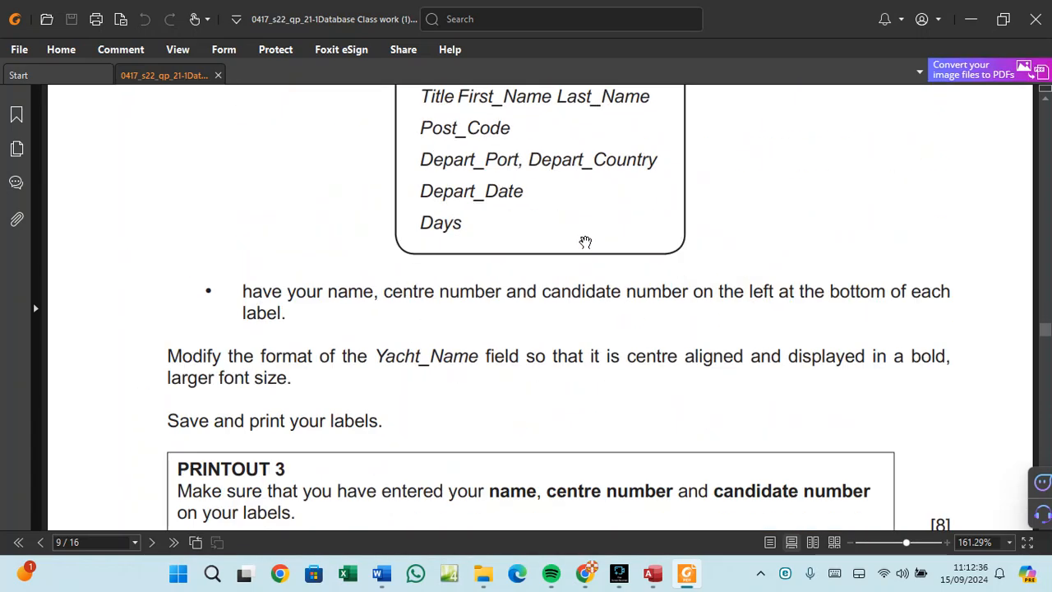
scroll(517, 288, up, 4)
scroll(523, 350, down, 8)
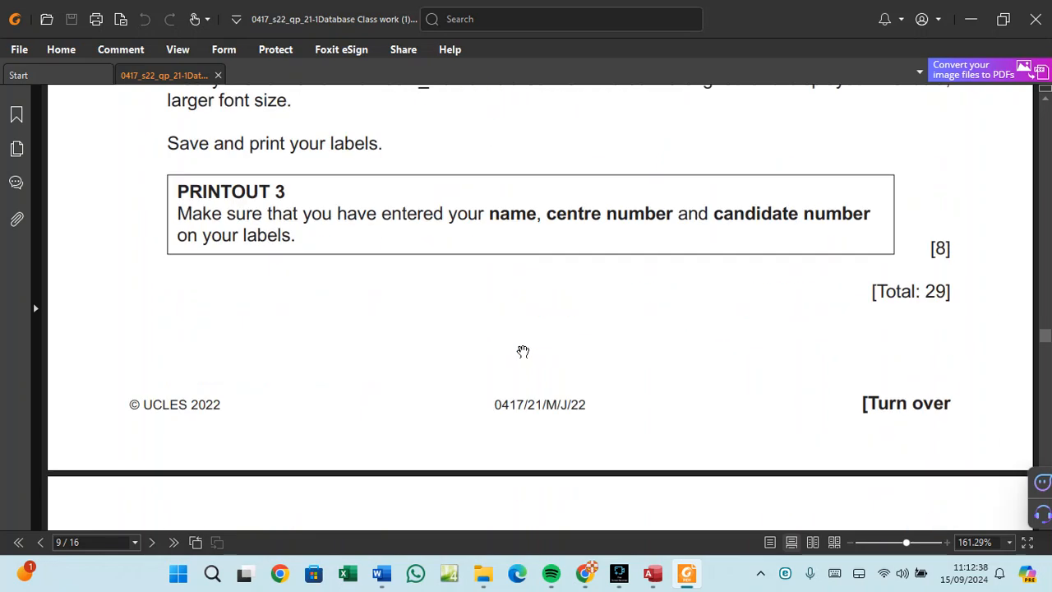
scroll(523, 351, down, 6)
scroll(522, 351, up, 11)
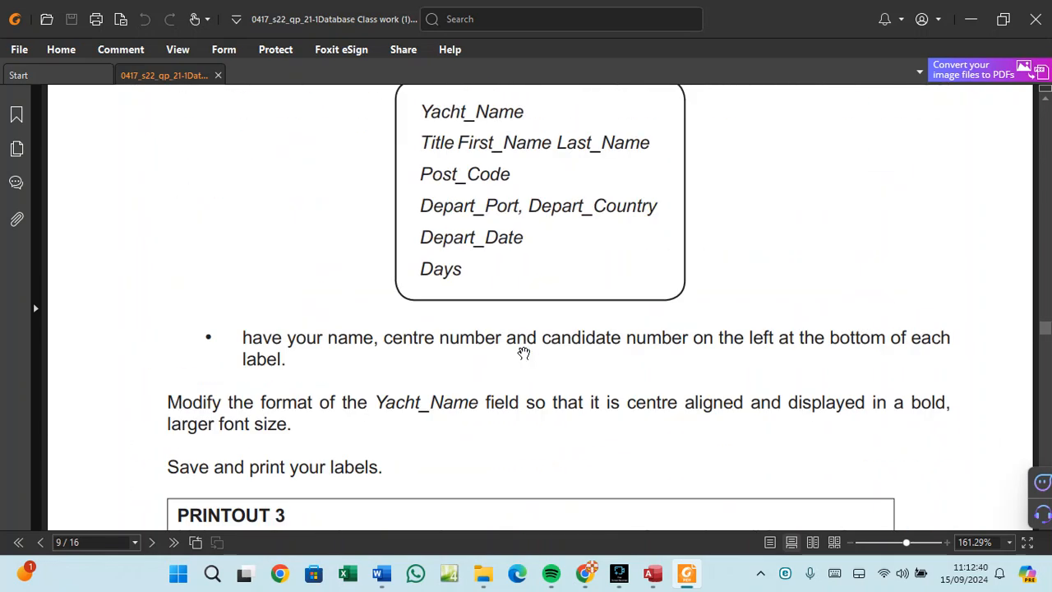
scroll(524, 352, up, 6)
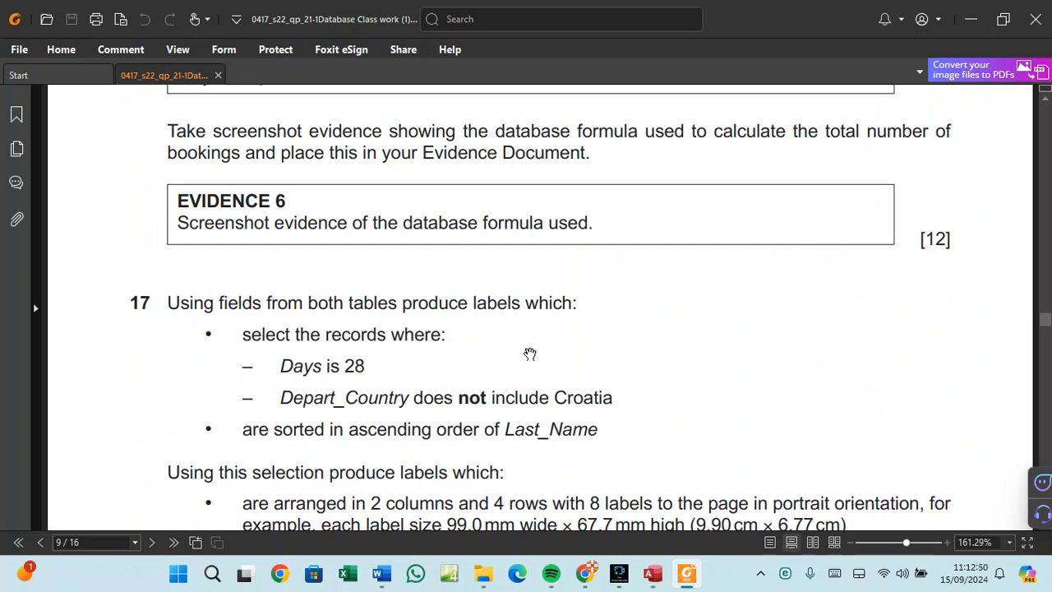
scroll(530, 354, up, 1)
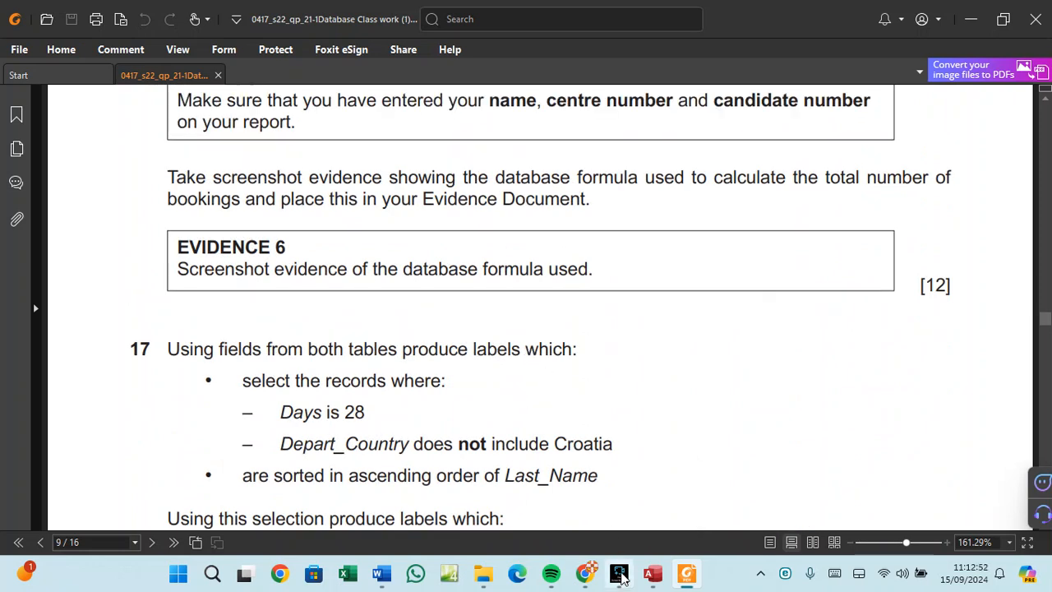